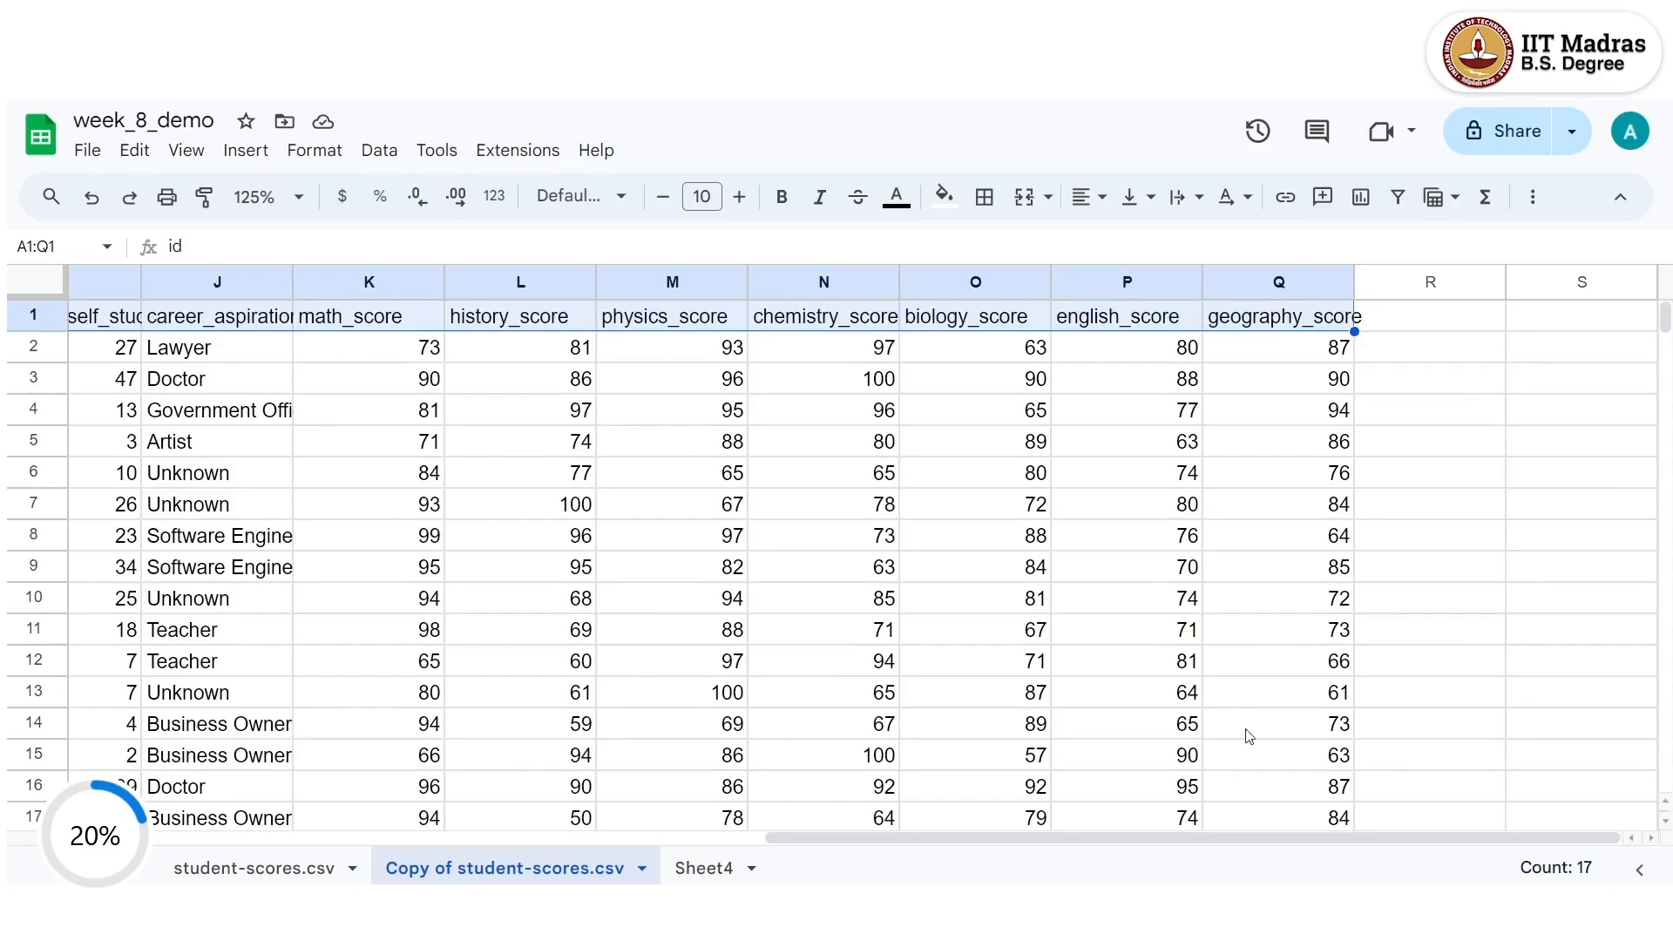
Review the dataset's header row from id through geography_score by selecting A1:Q1.
drag(941, 841, 331, 841)
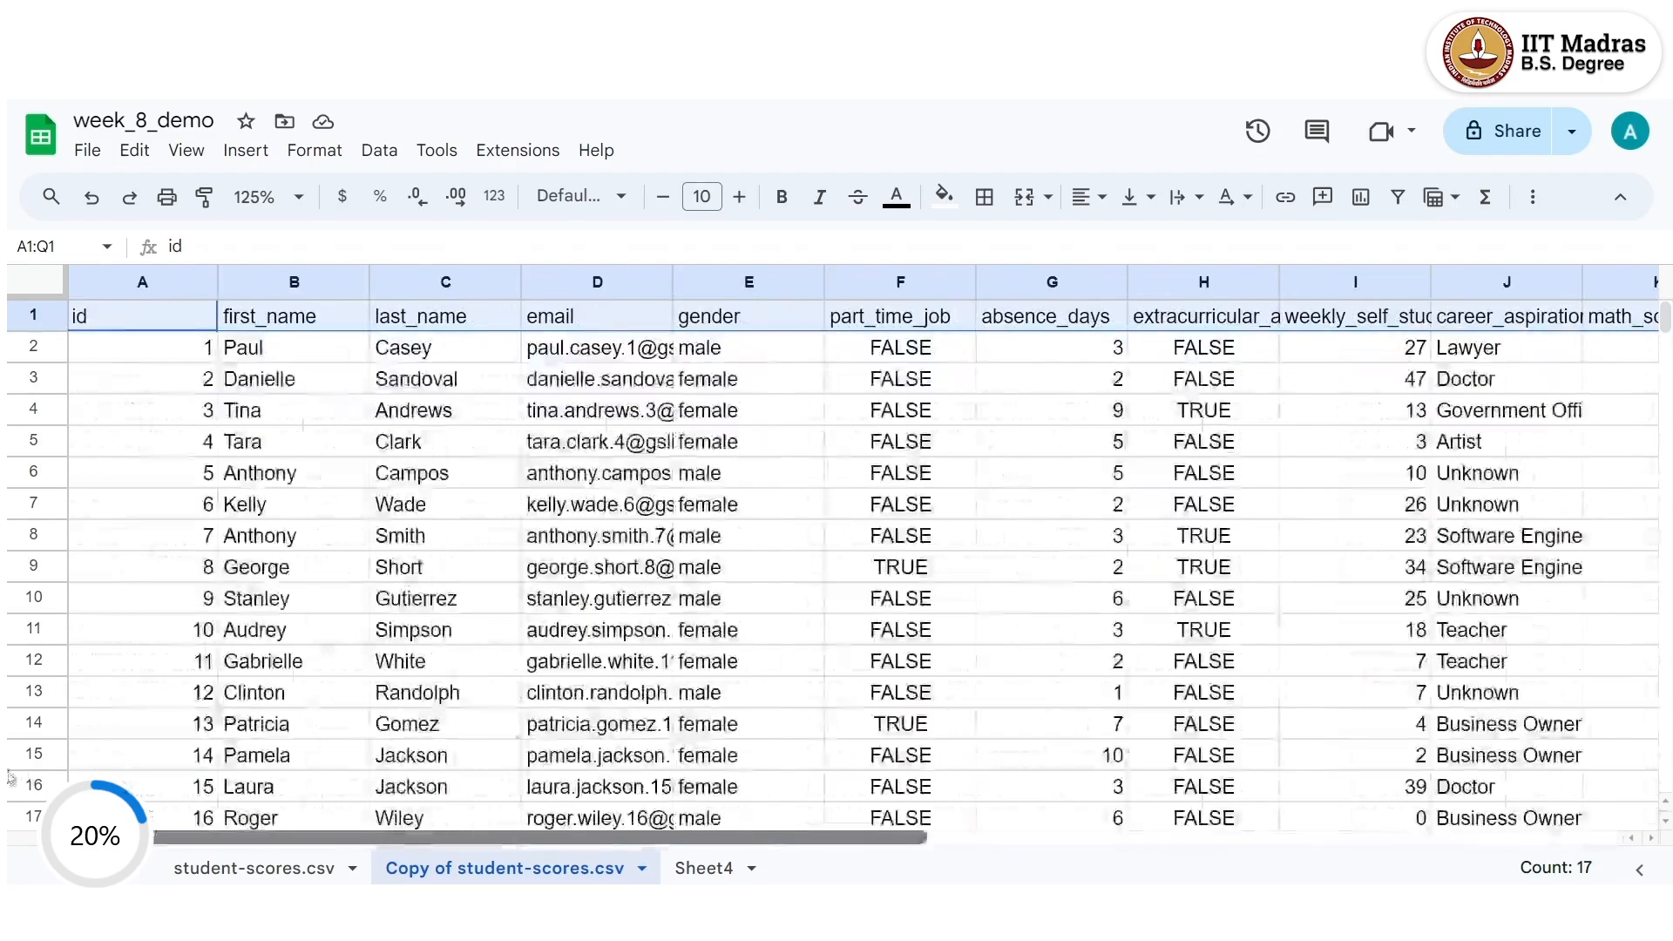
click(138, 375)
click(133, 326)
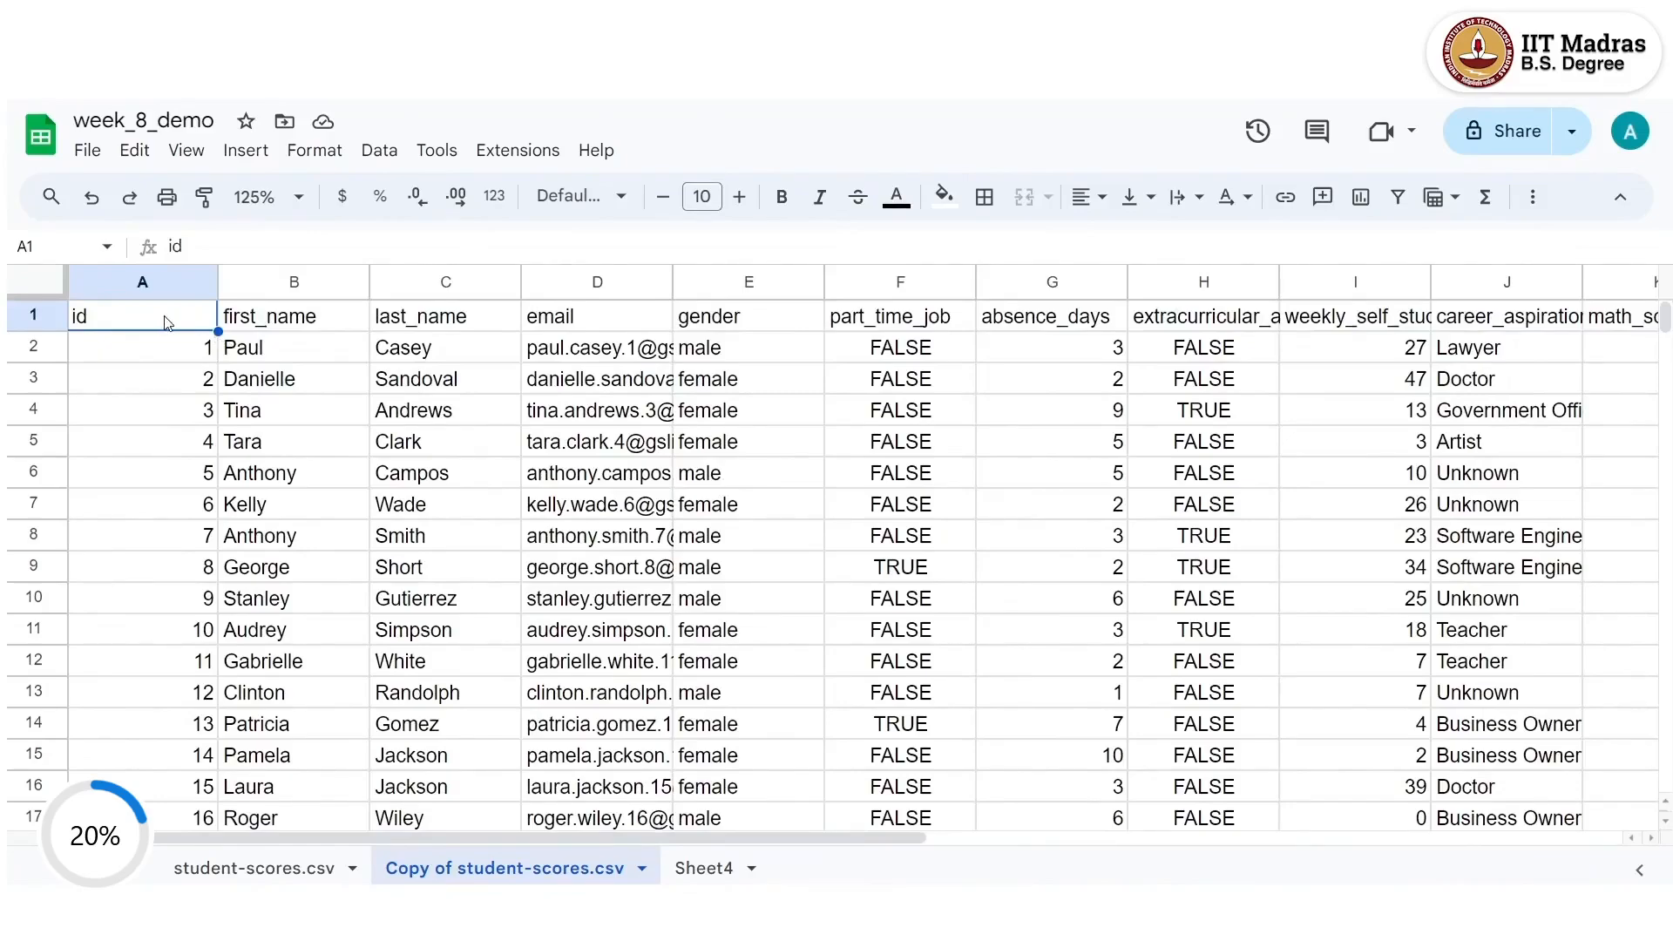
drag(174, 325, 1494, 329)
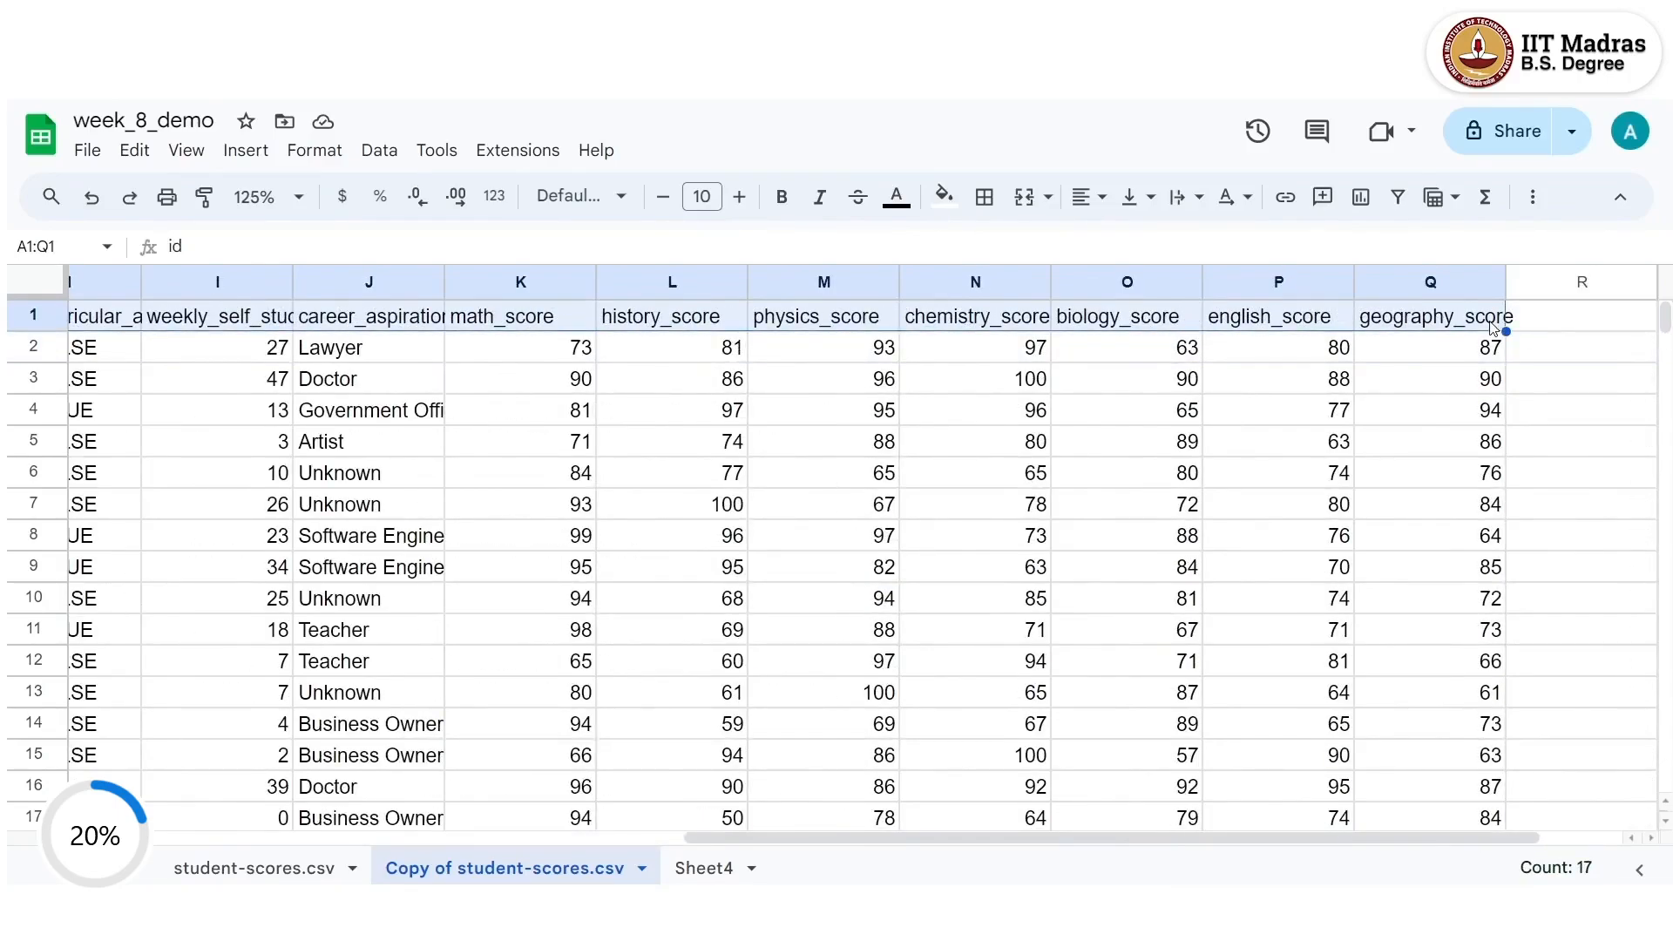
drag(1515, 839, 488, 767)
Select all id values from A2 down to the last record and check the selection's count statistics.
click(175, 356)
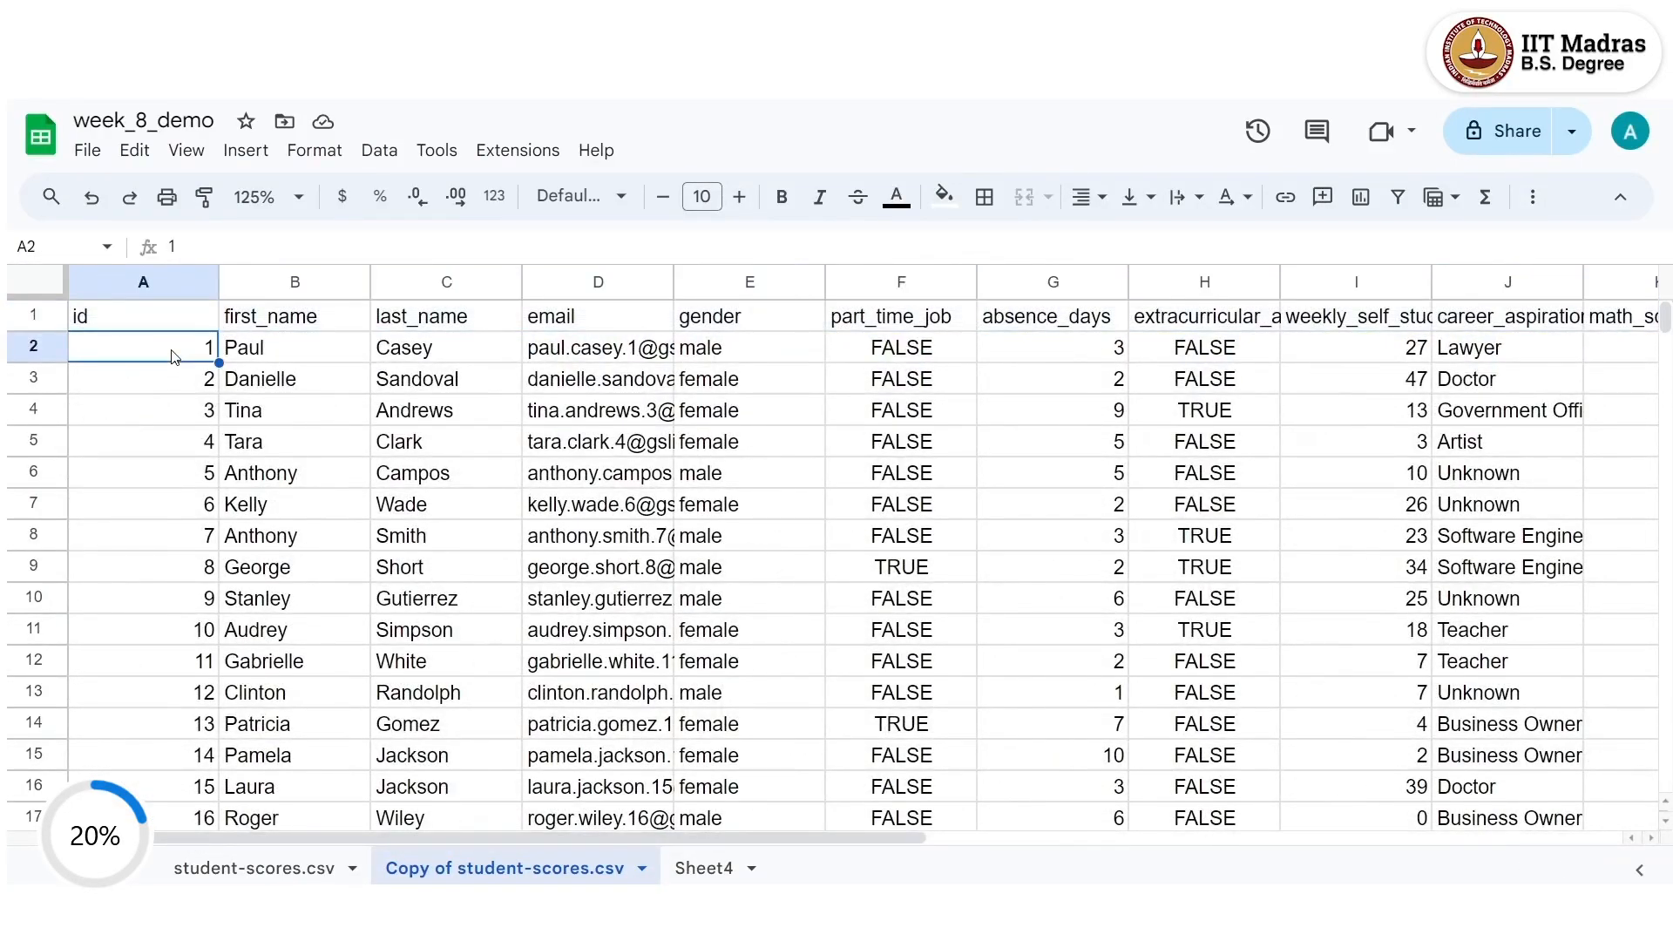
key(ctrl+shift+Down)
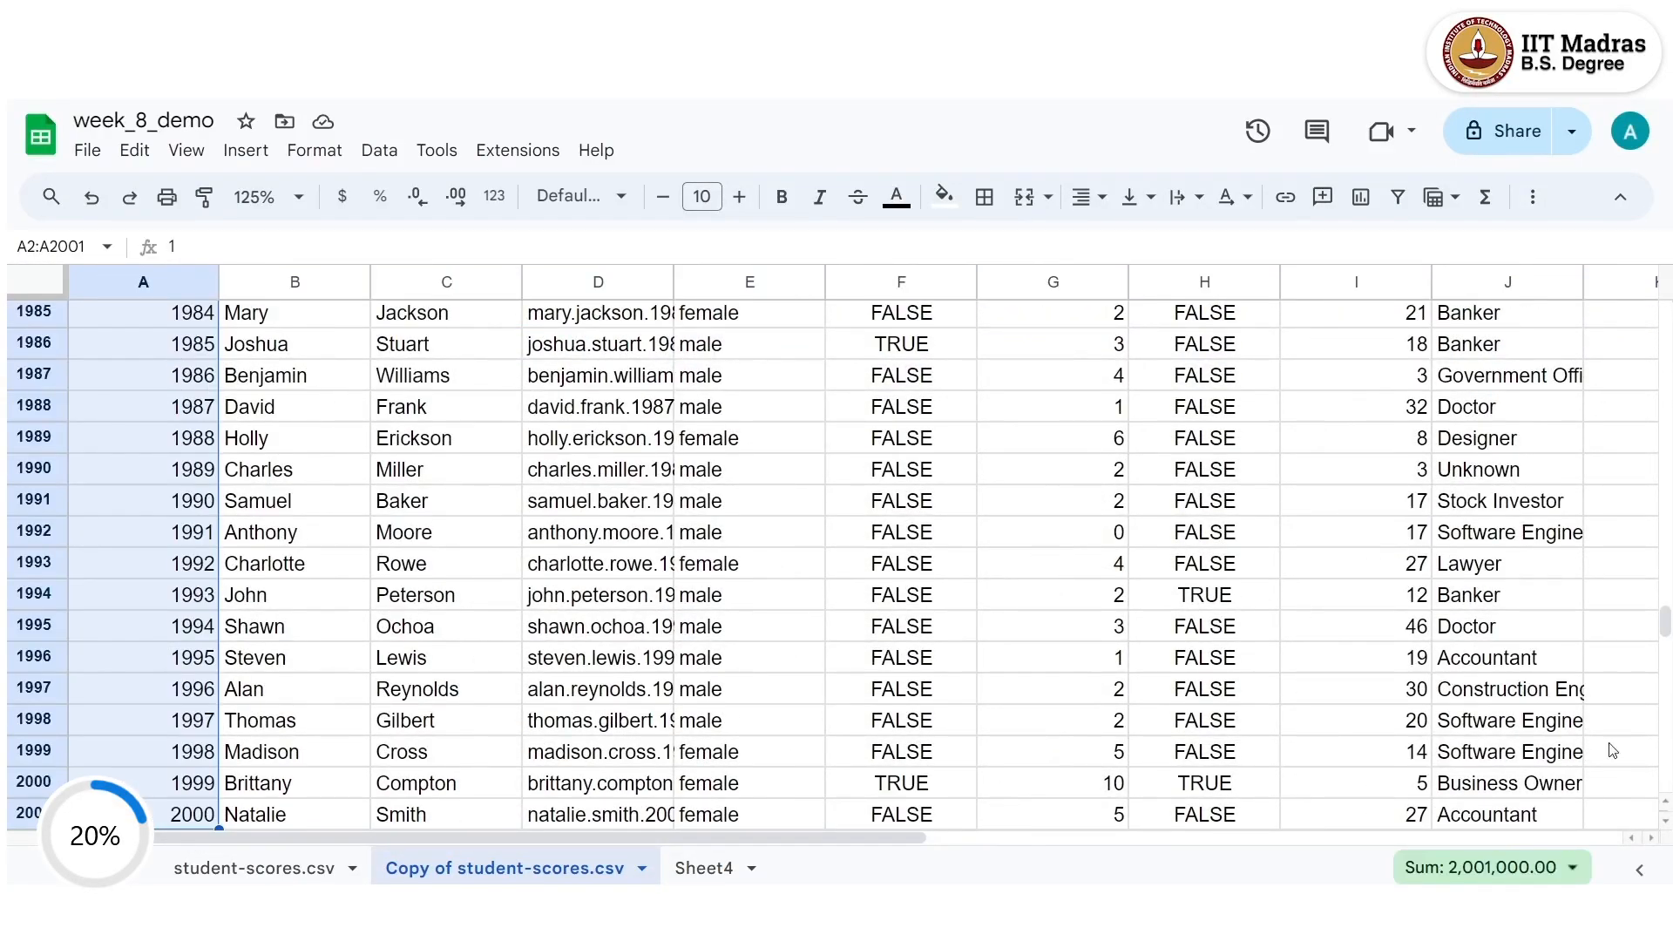
click(1492, 867)
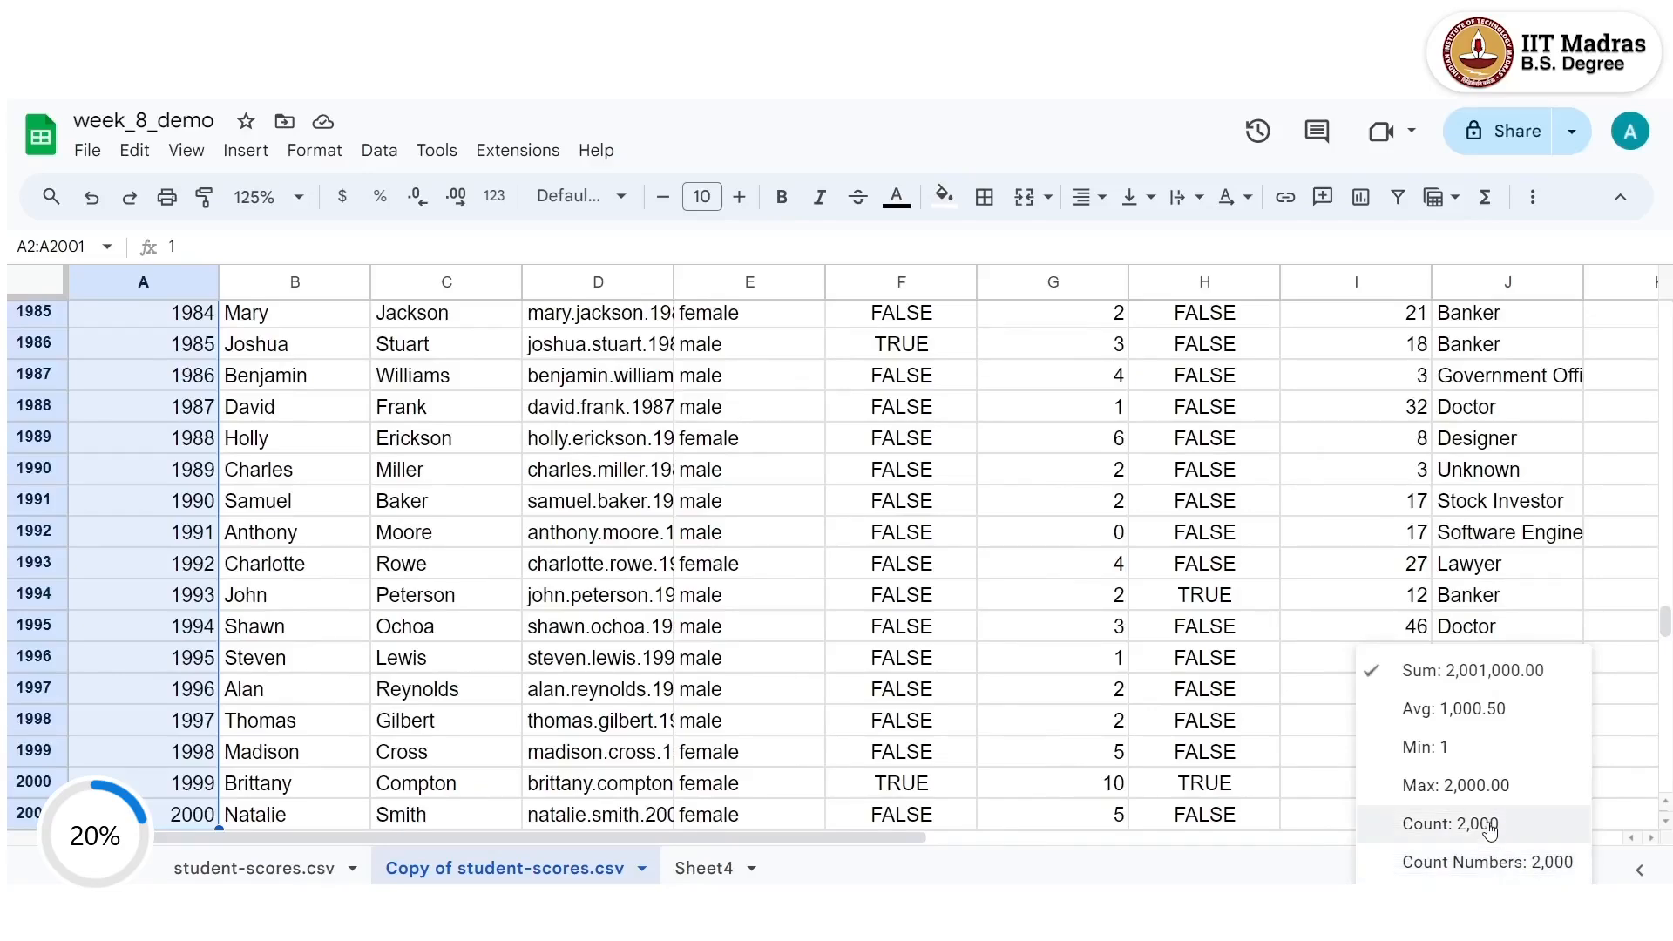
click(171, 793)
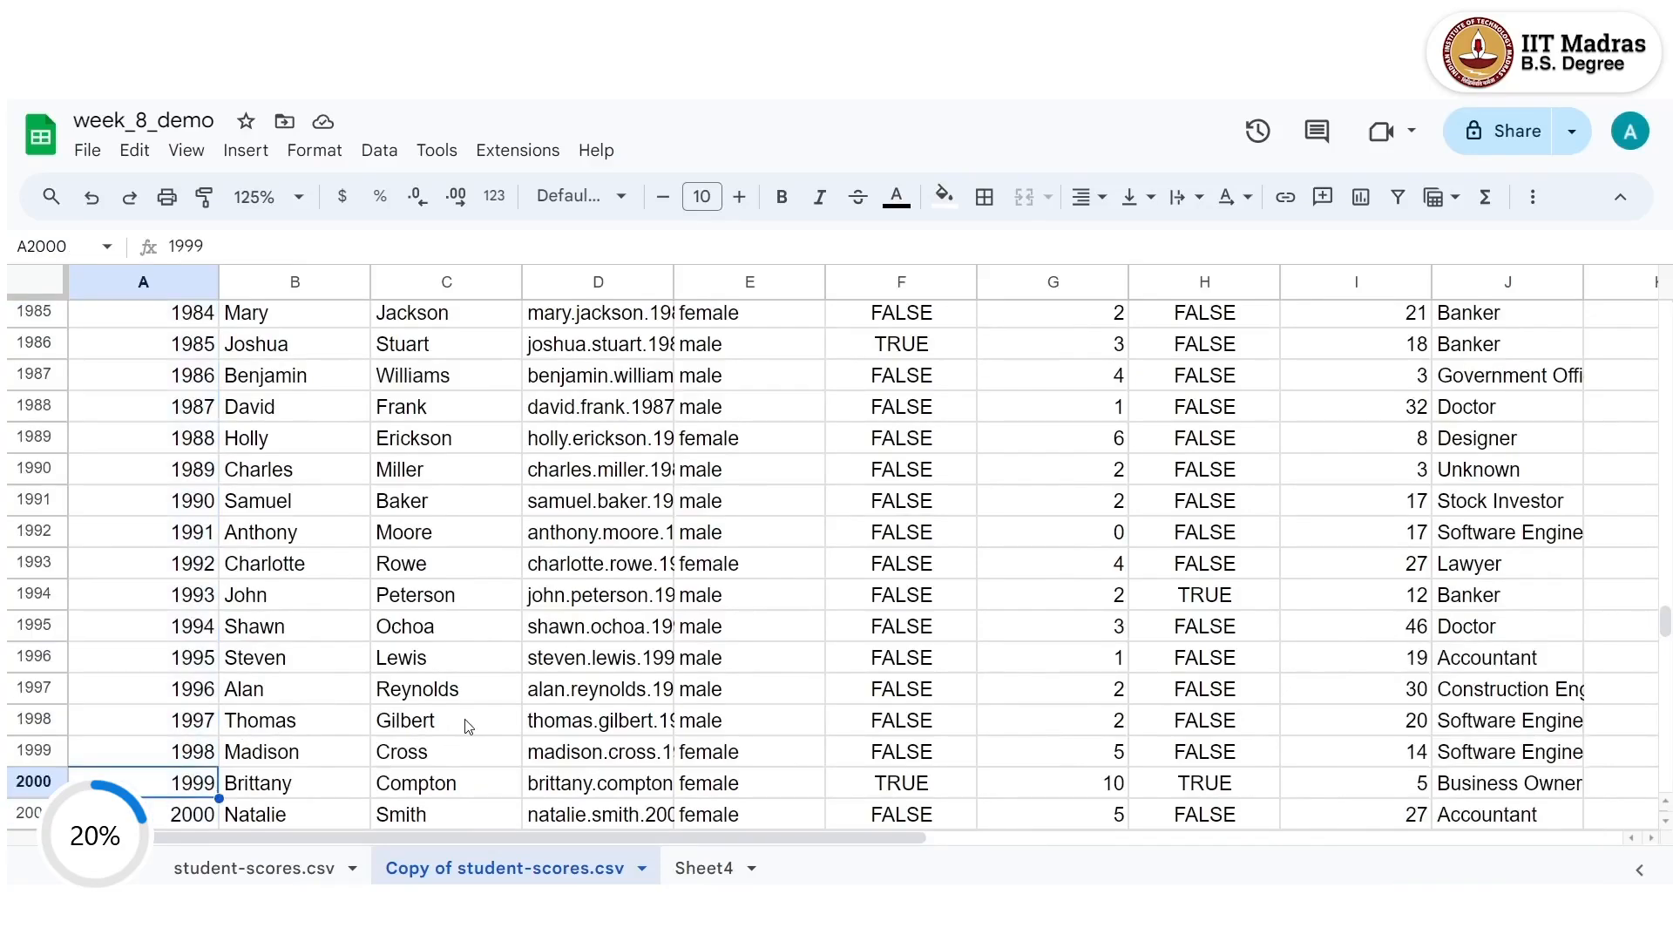
Return to the start of the sheet and examine the headers from first_name through absence_days.
key(ctrl+Home)
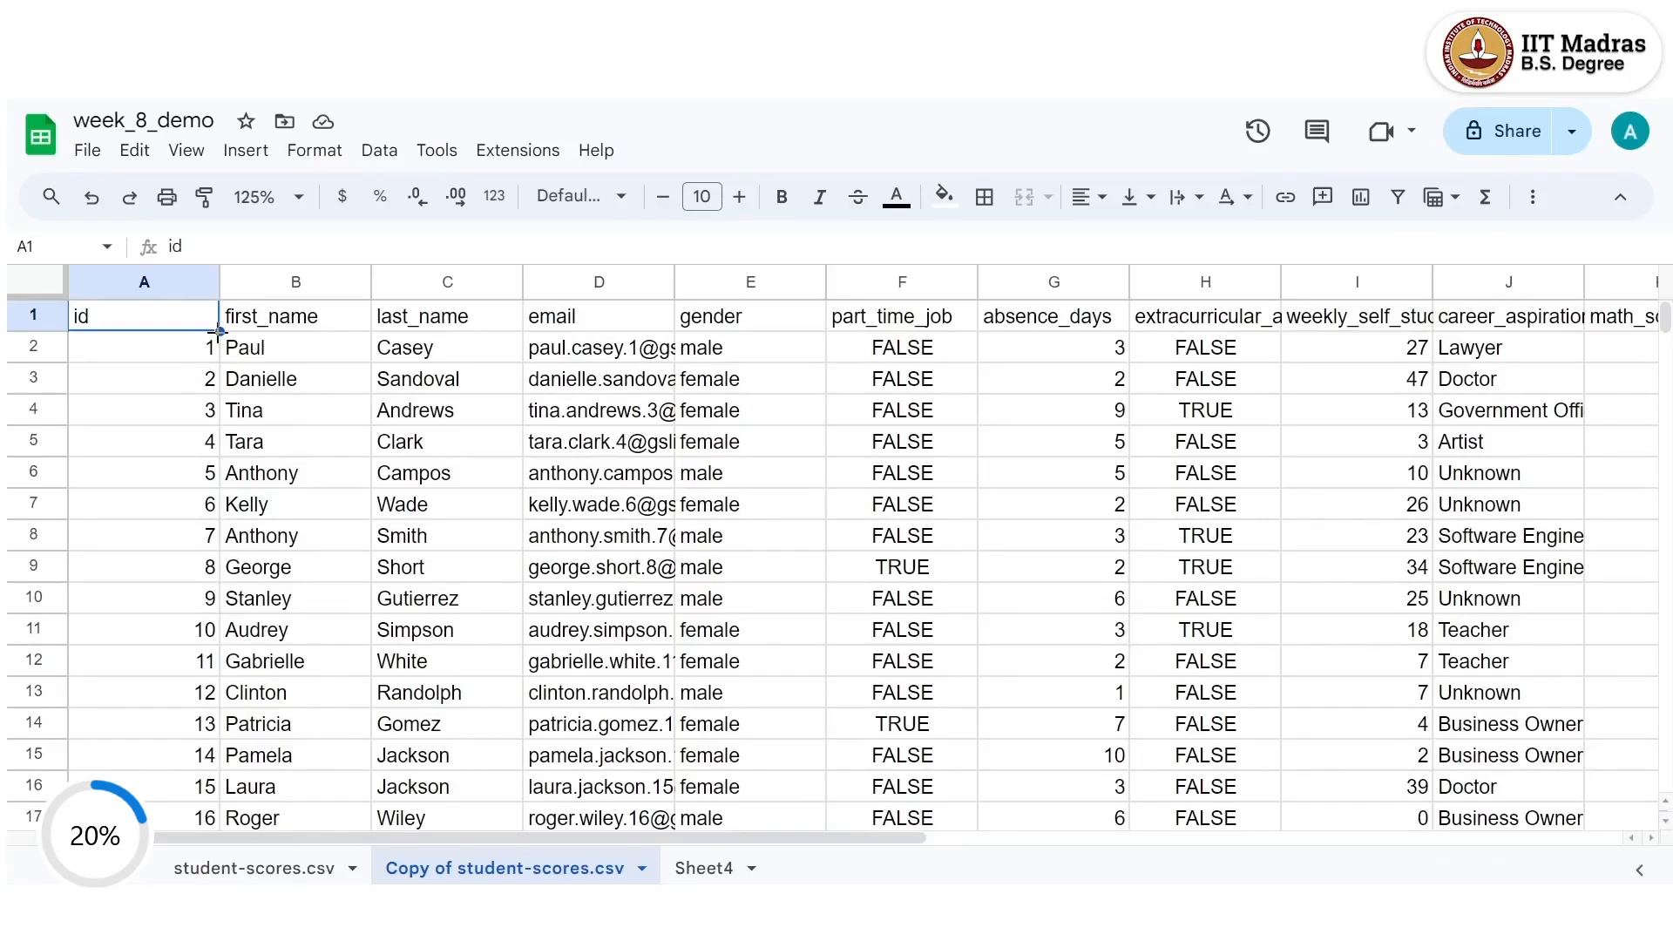
drag(336, 326, 444, 330)
click(530, 367)
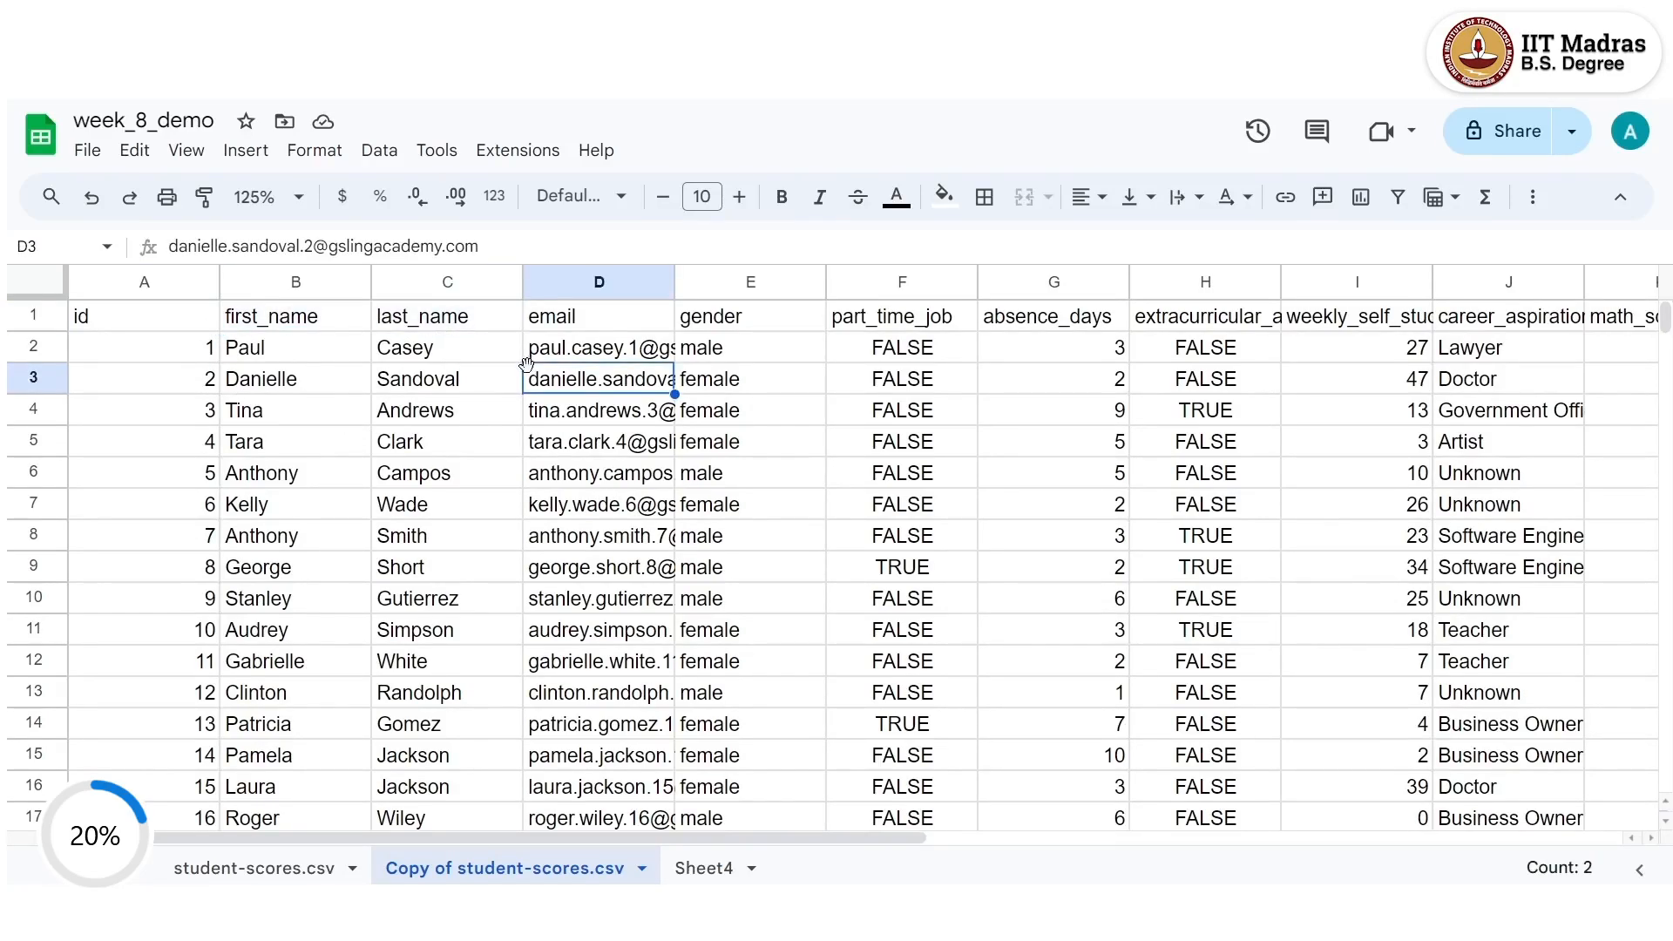
click(602, 327)
click(755, 322)
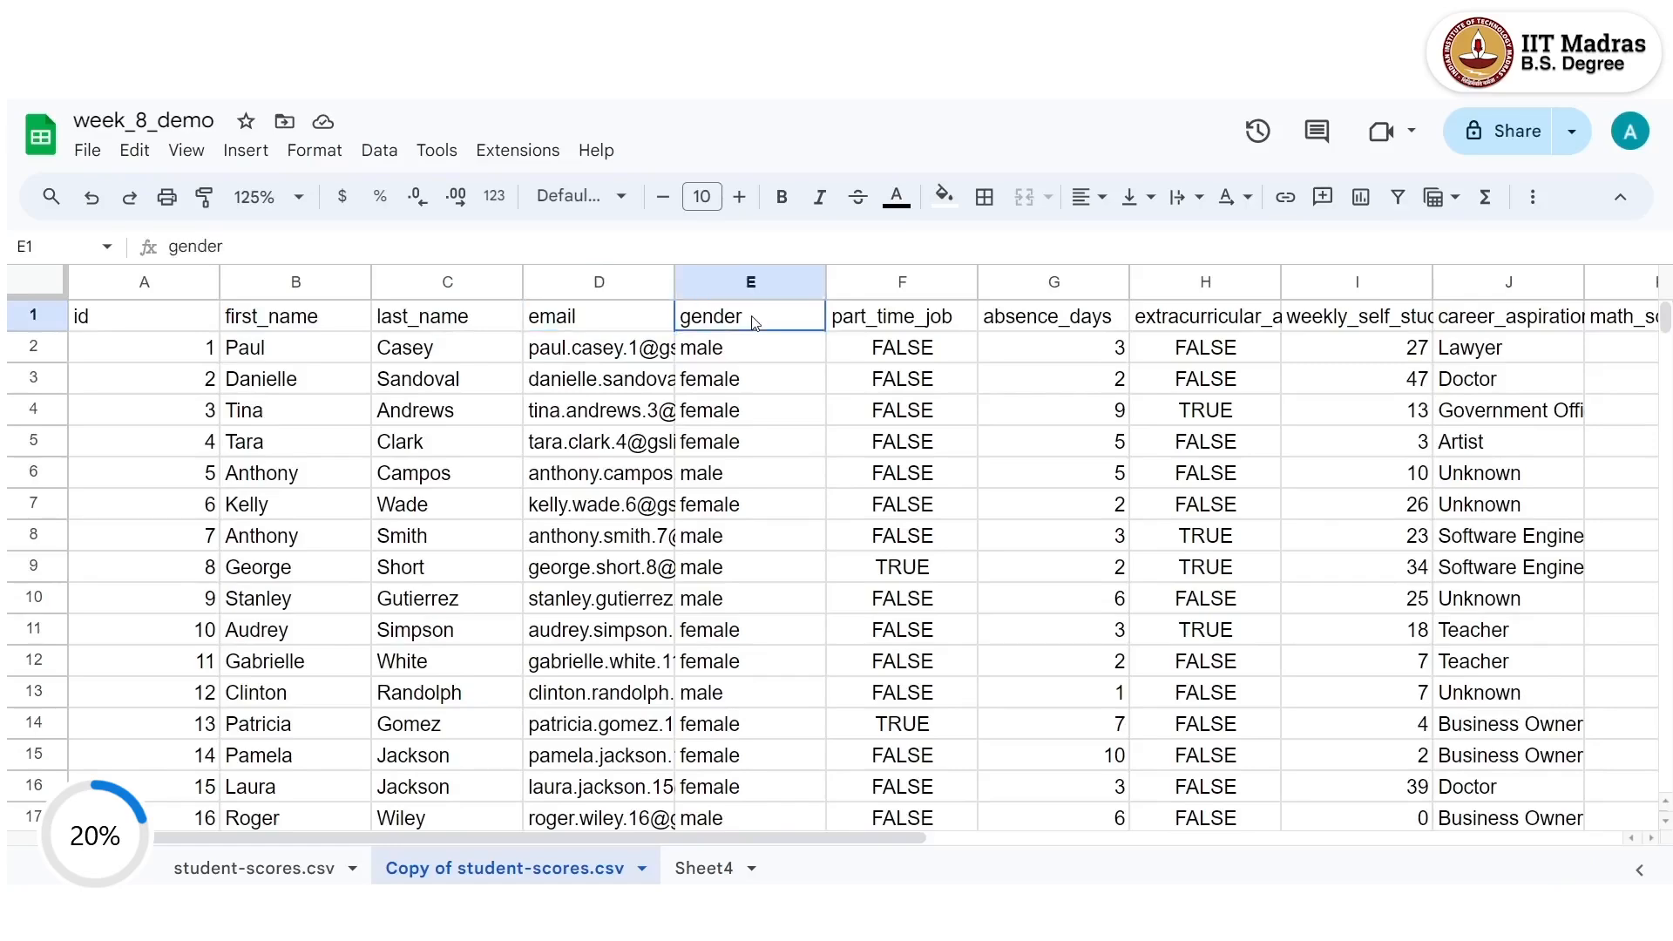
click(915, 321)
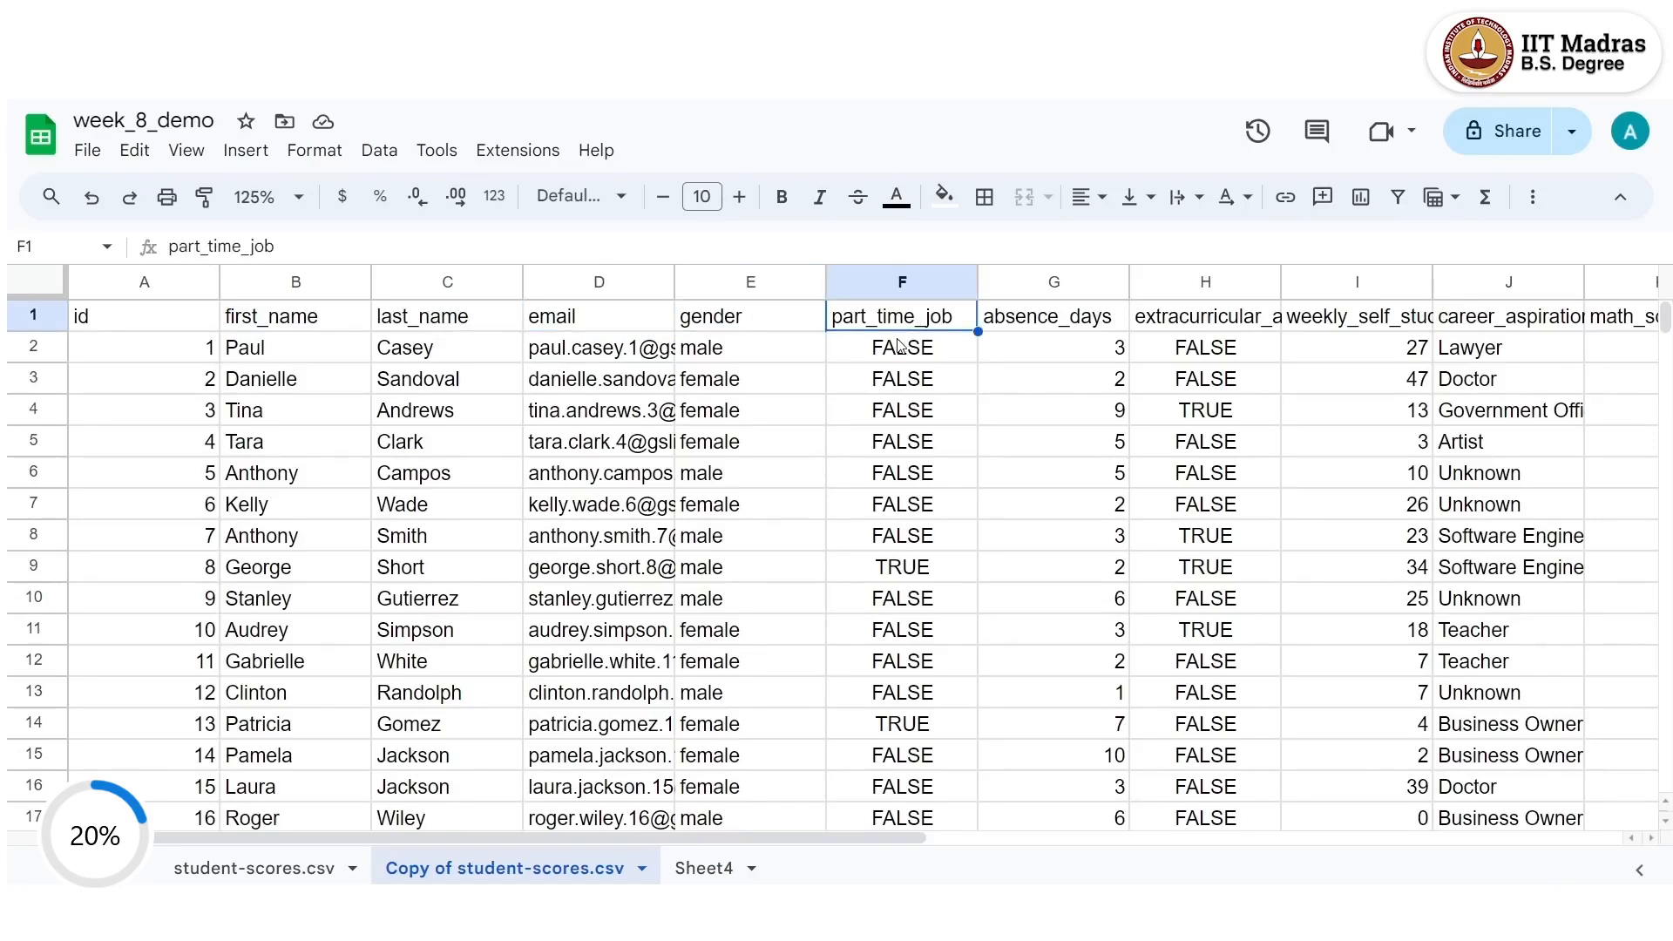
click(1090, 325)
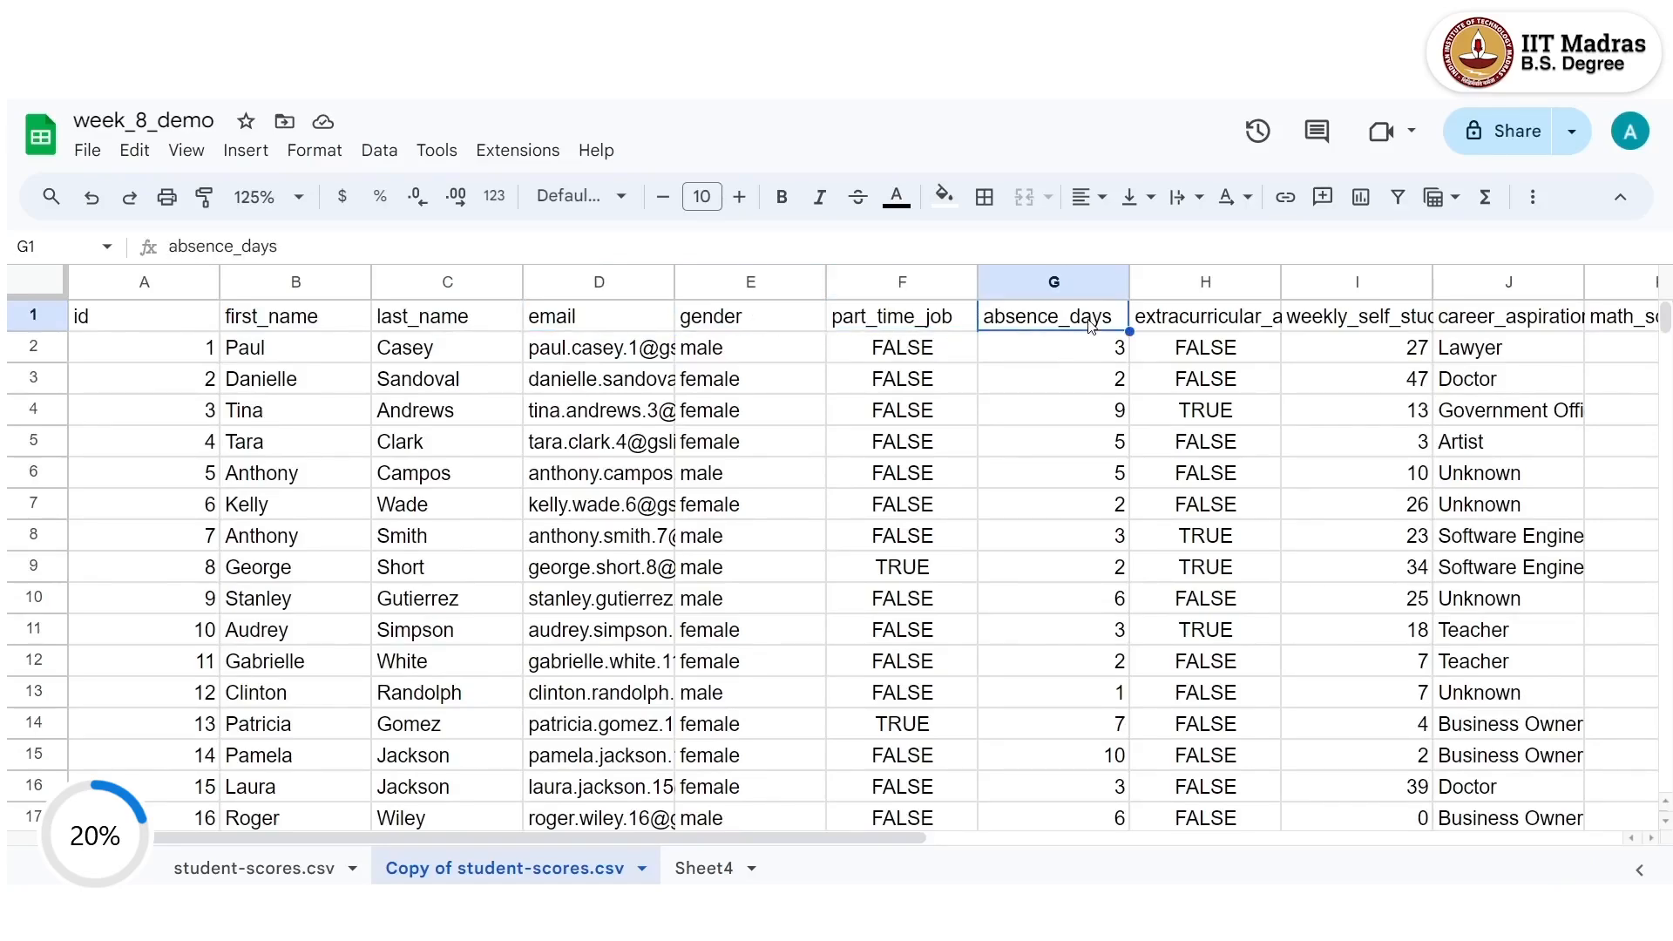
Fit the widths of the extracurricular_activities, weekly_self_study_hours and career_aspiration columns to their contents.
drag(910, 838, 1124, 840)
click(824, 321)
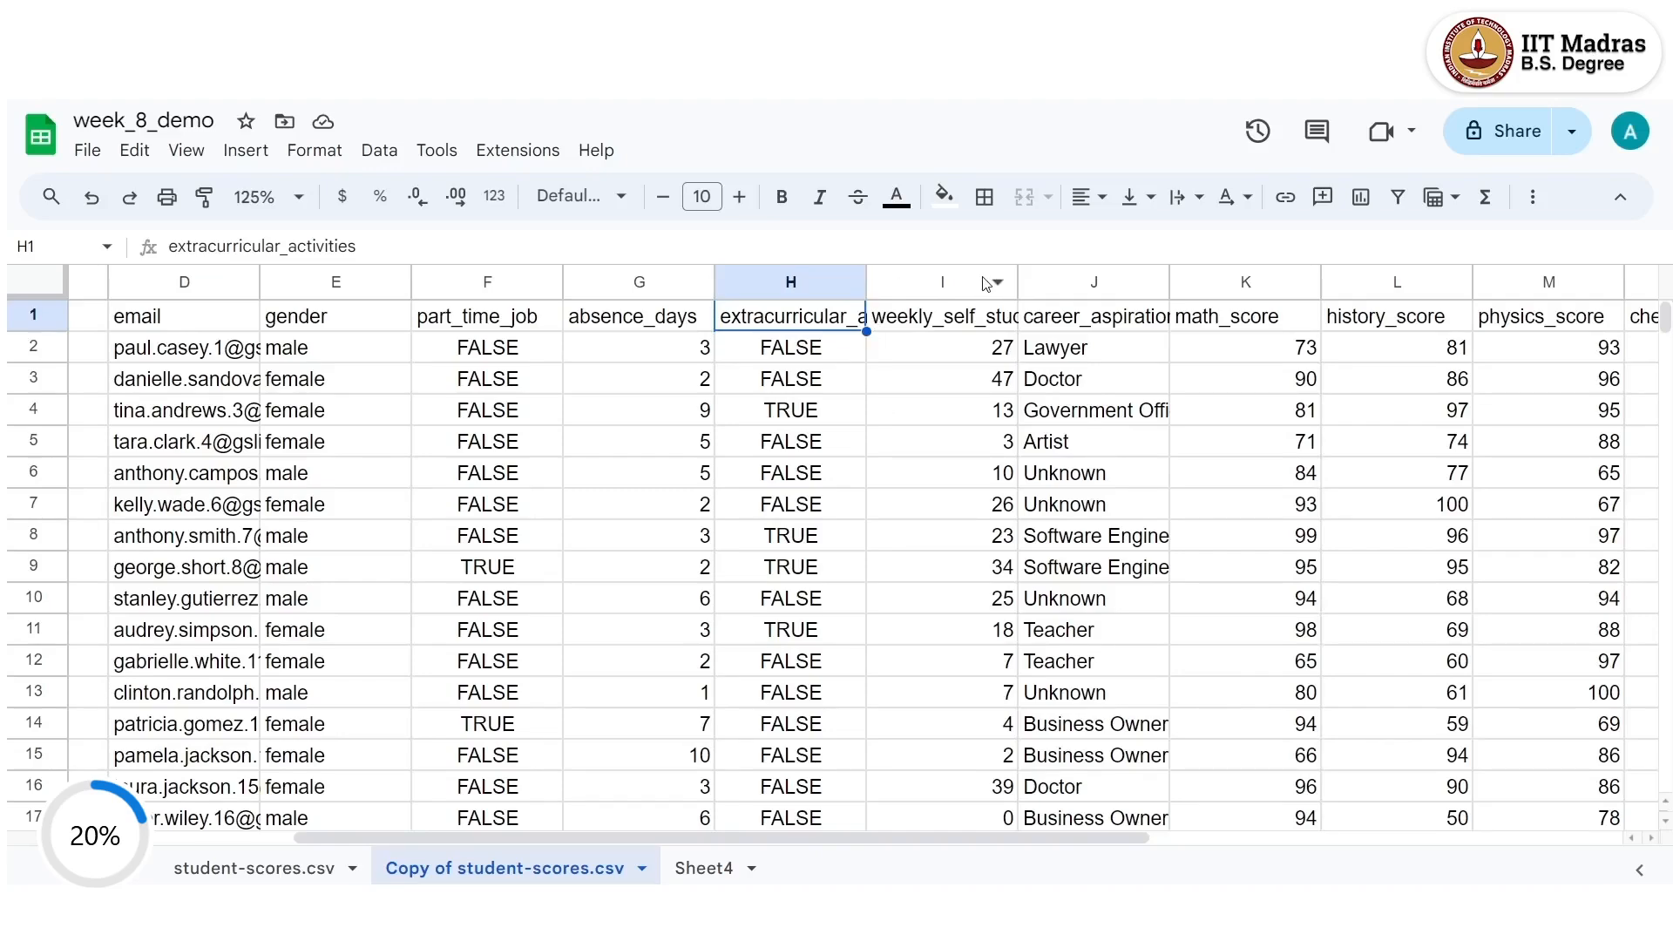
double_click(868, 282)
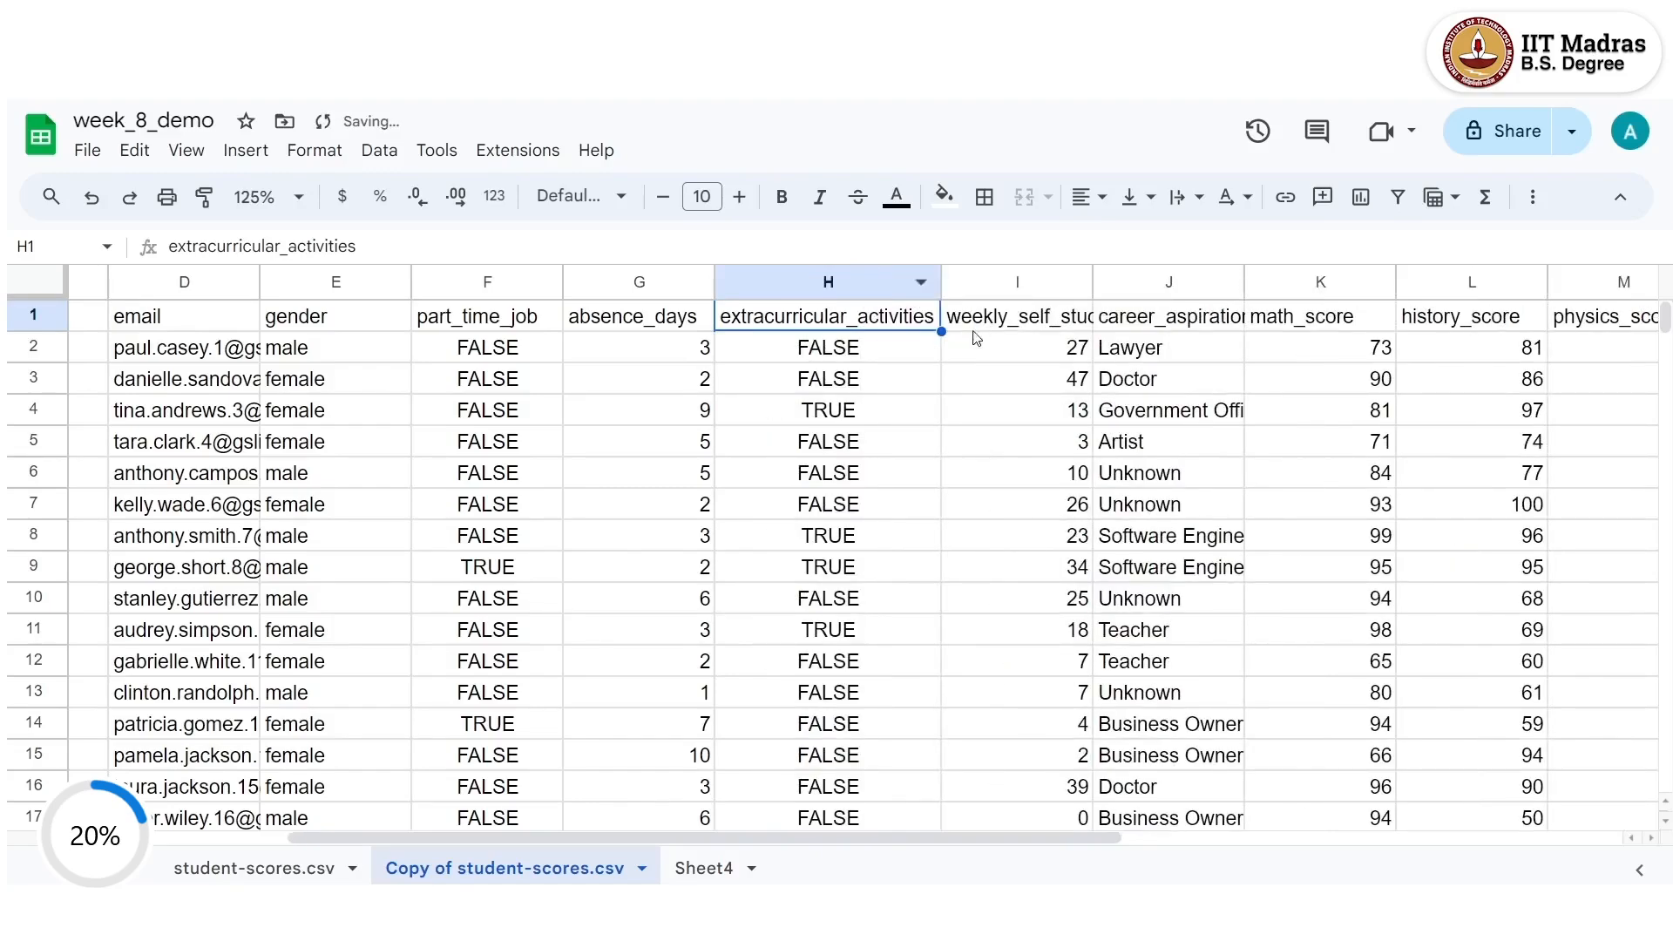
click(1030, 325)
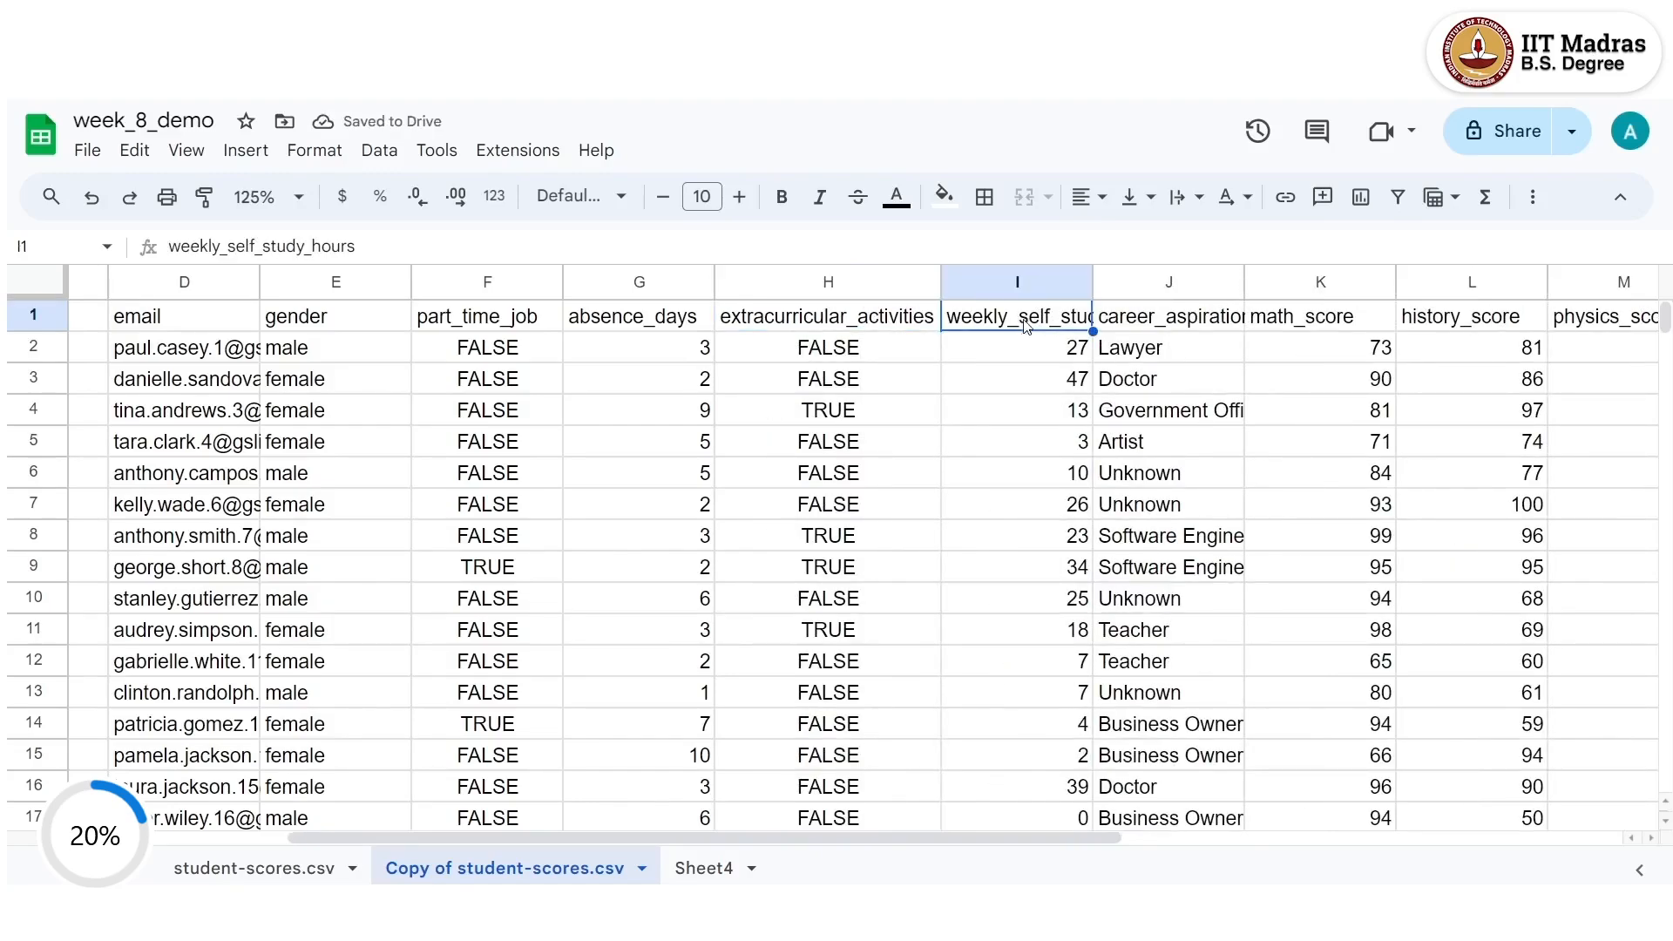
double_click(1092, 282)
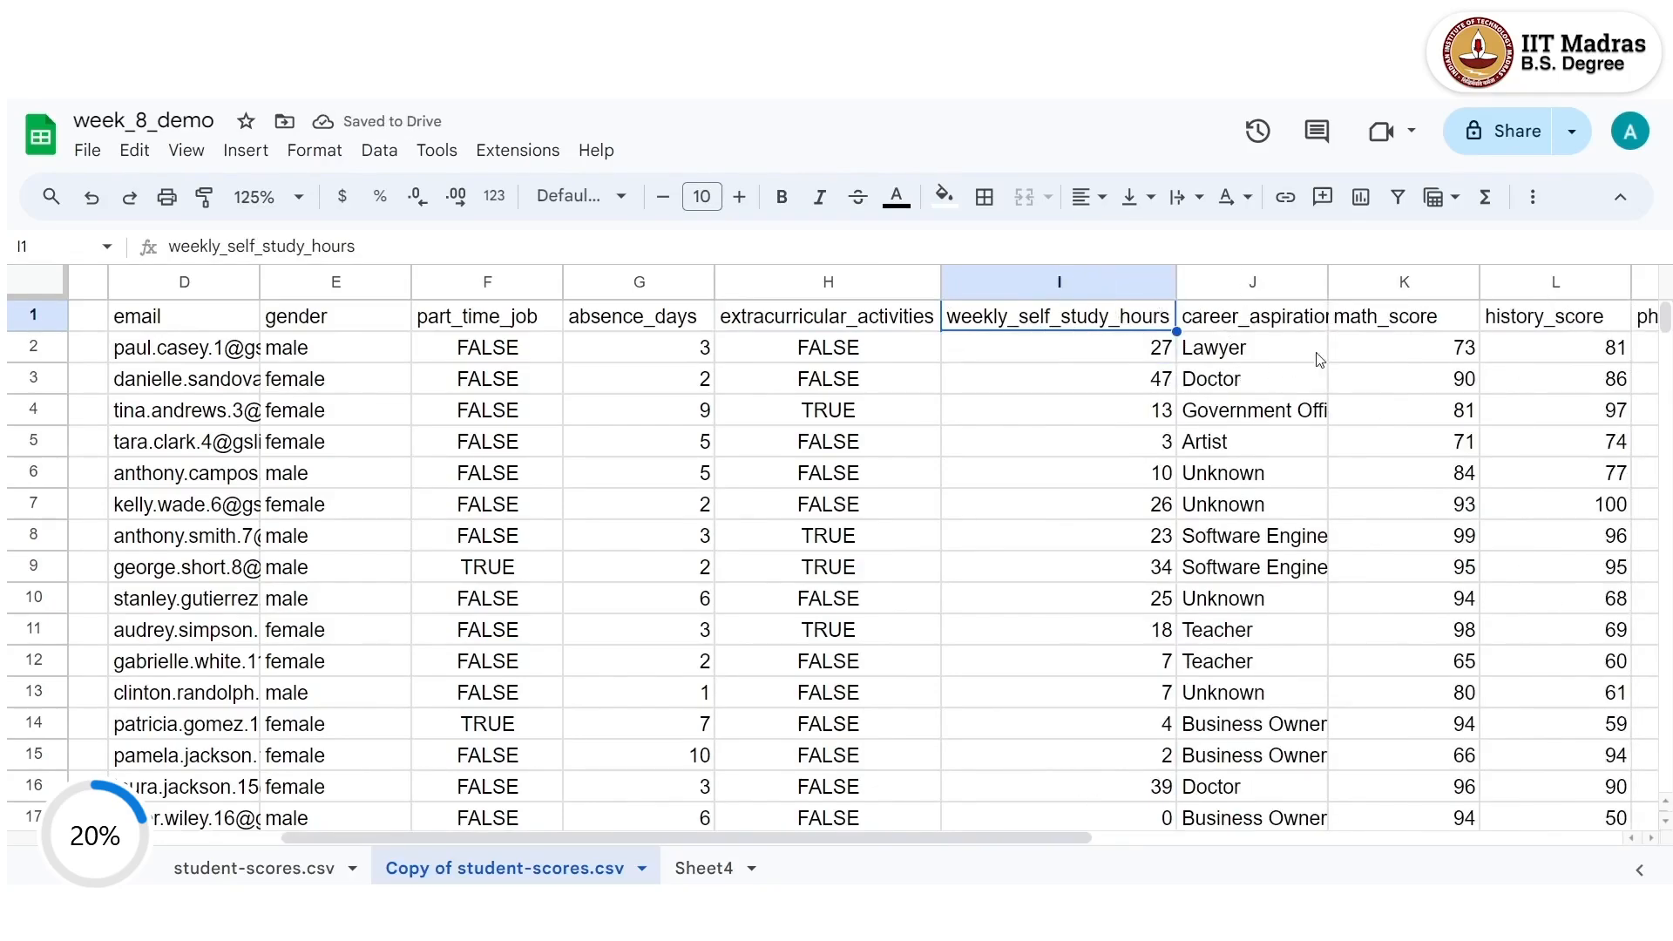
double_click(1328, 282)
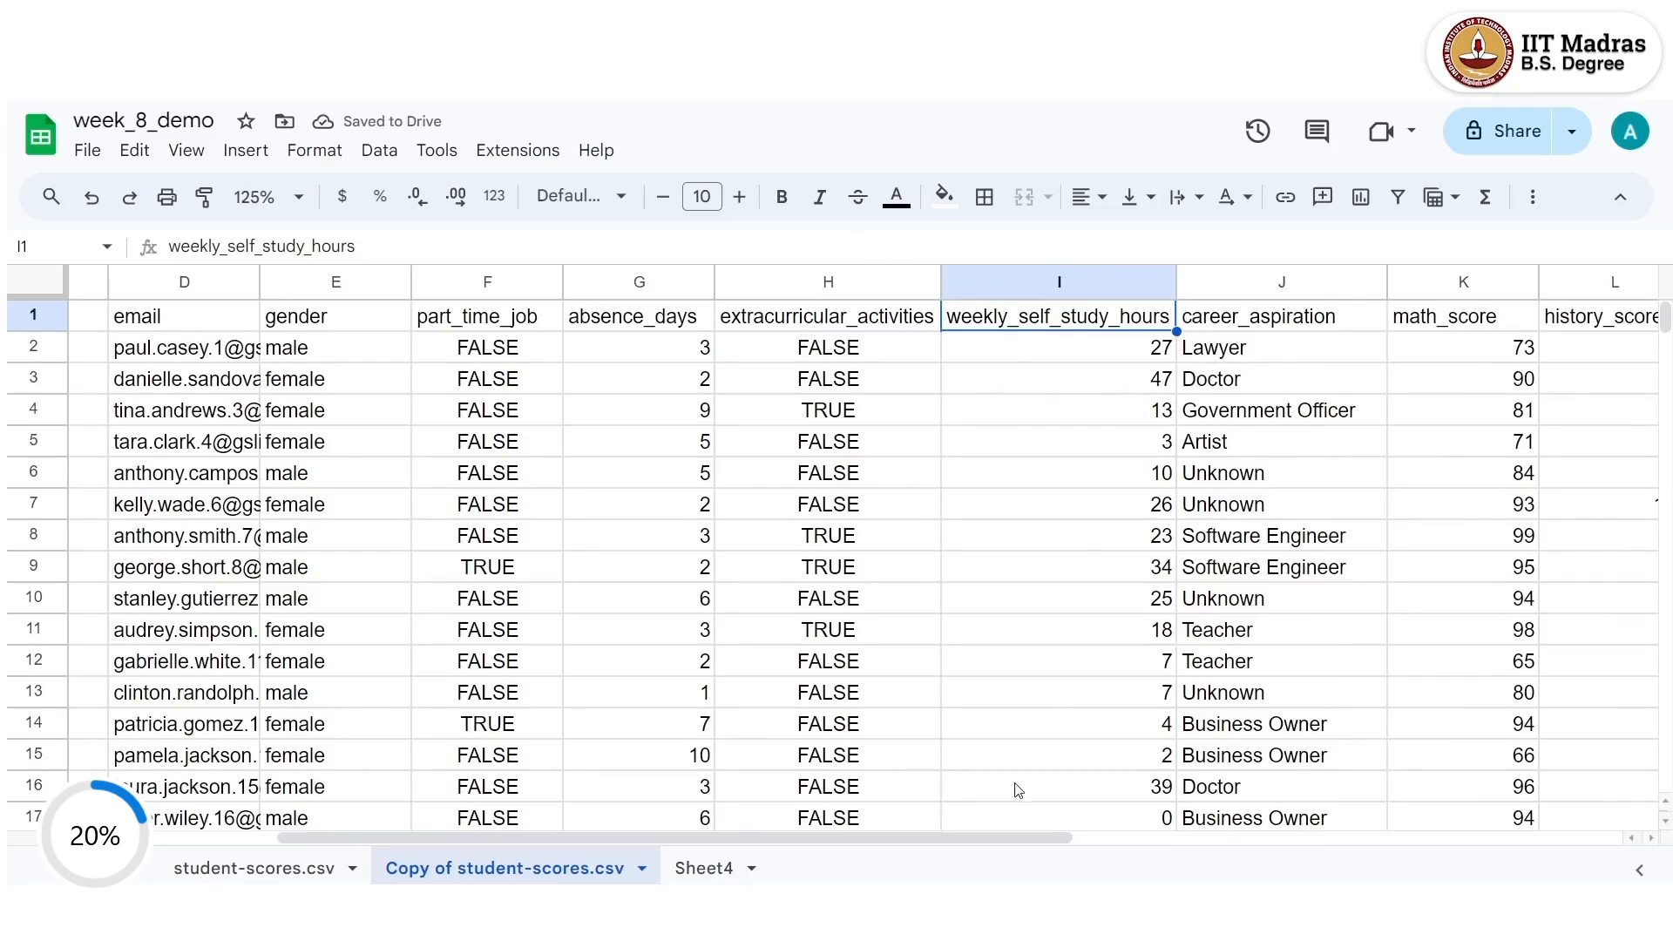
Examine the subject score headers from math_score to geography_score and look over the full width of the dataset.
drag(1043, 840, 1316, 843)
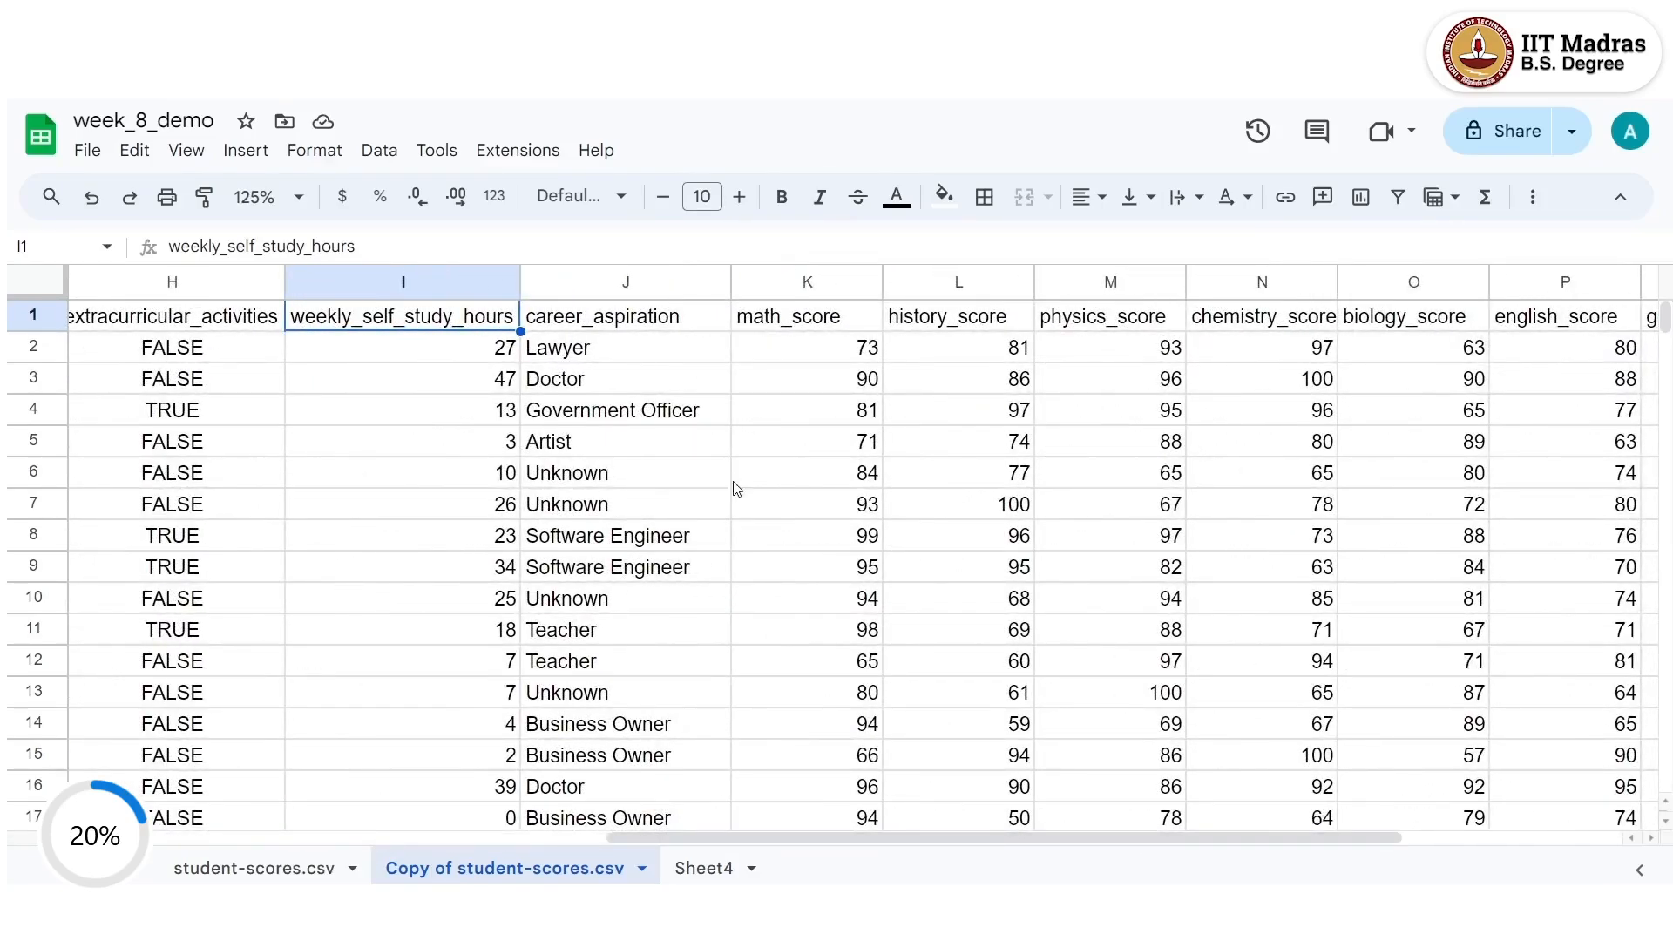
drag(983, 846, 1154, 844)
click(521, 318)
drag(523, 318, 1297, 315)
click(1344, 320)
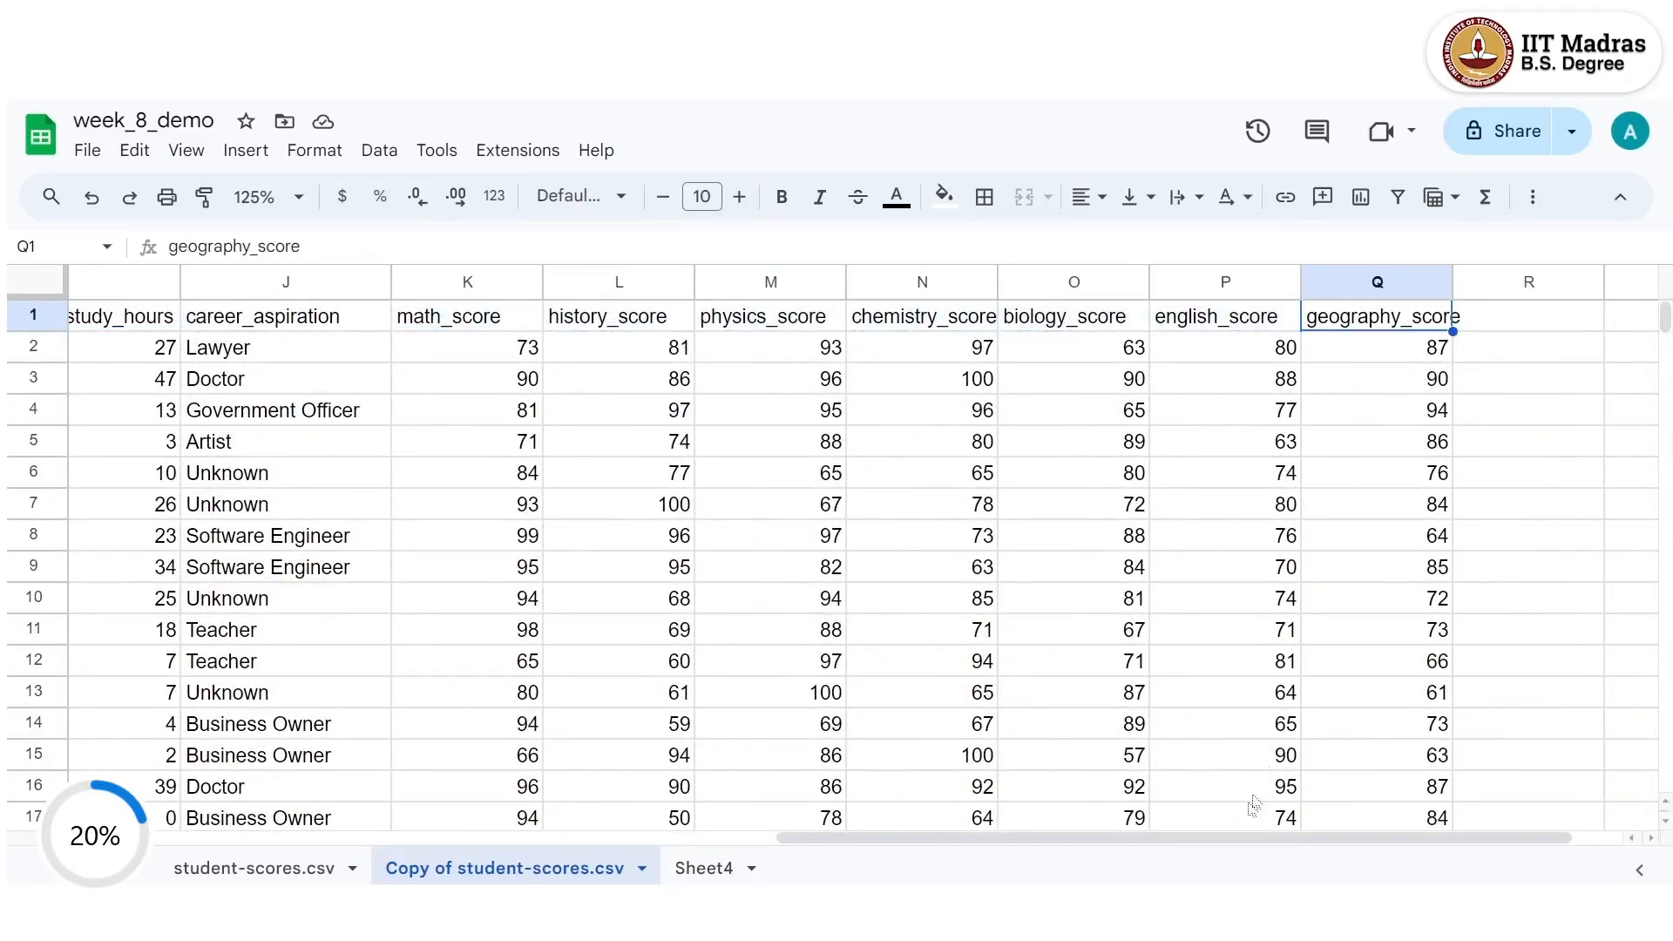
drag(1218, 846, 592, 844)
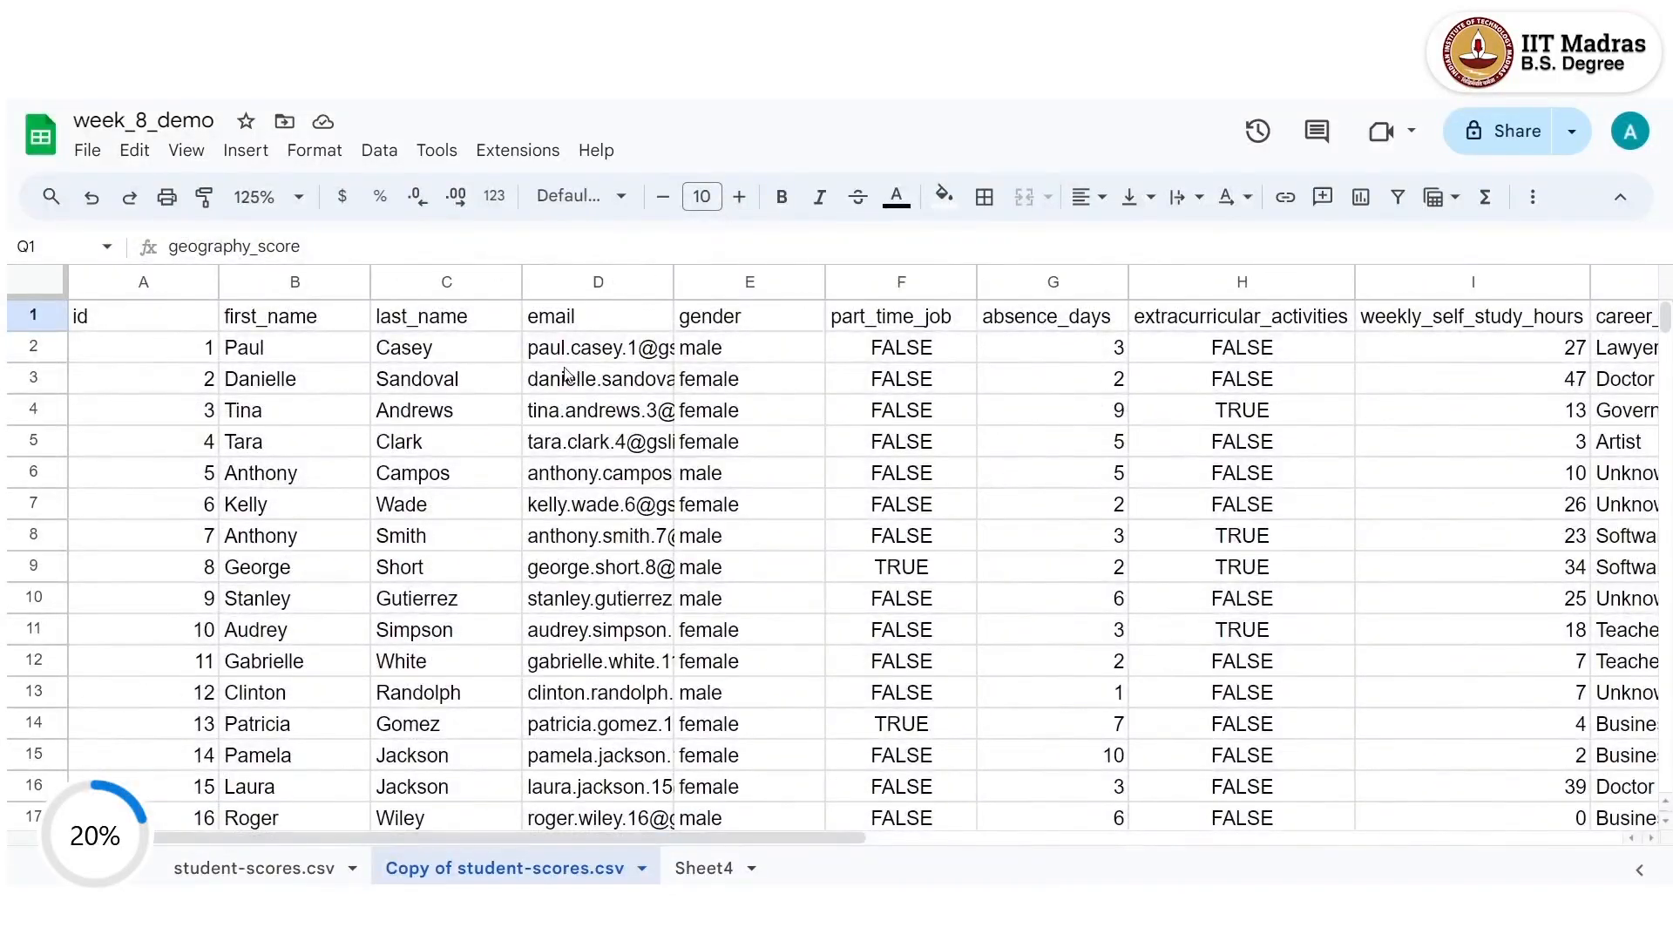
drag(839, 841, 1439, 840)
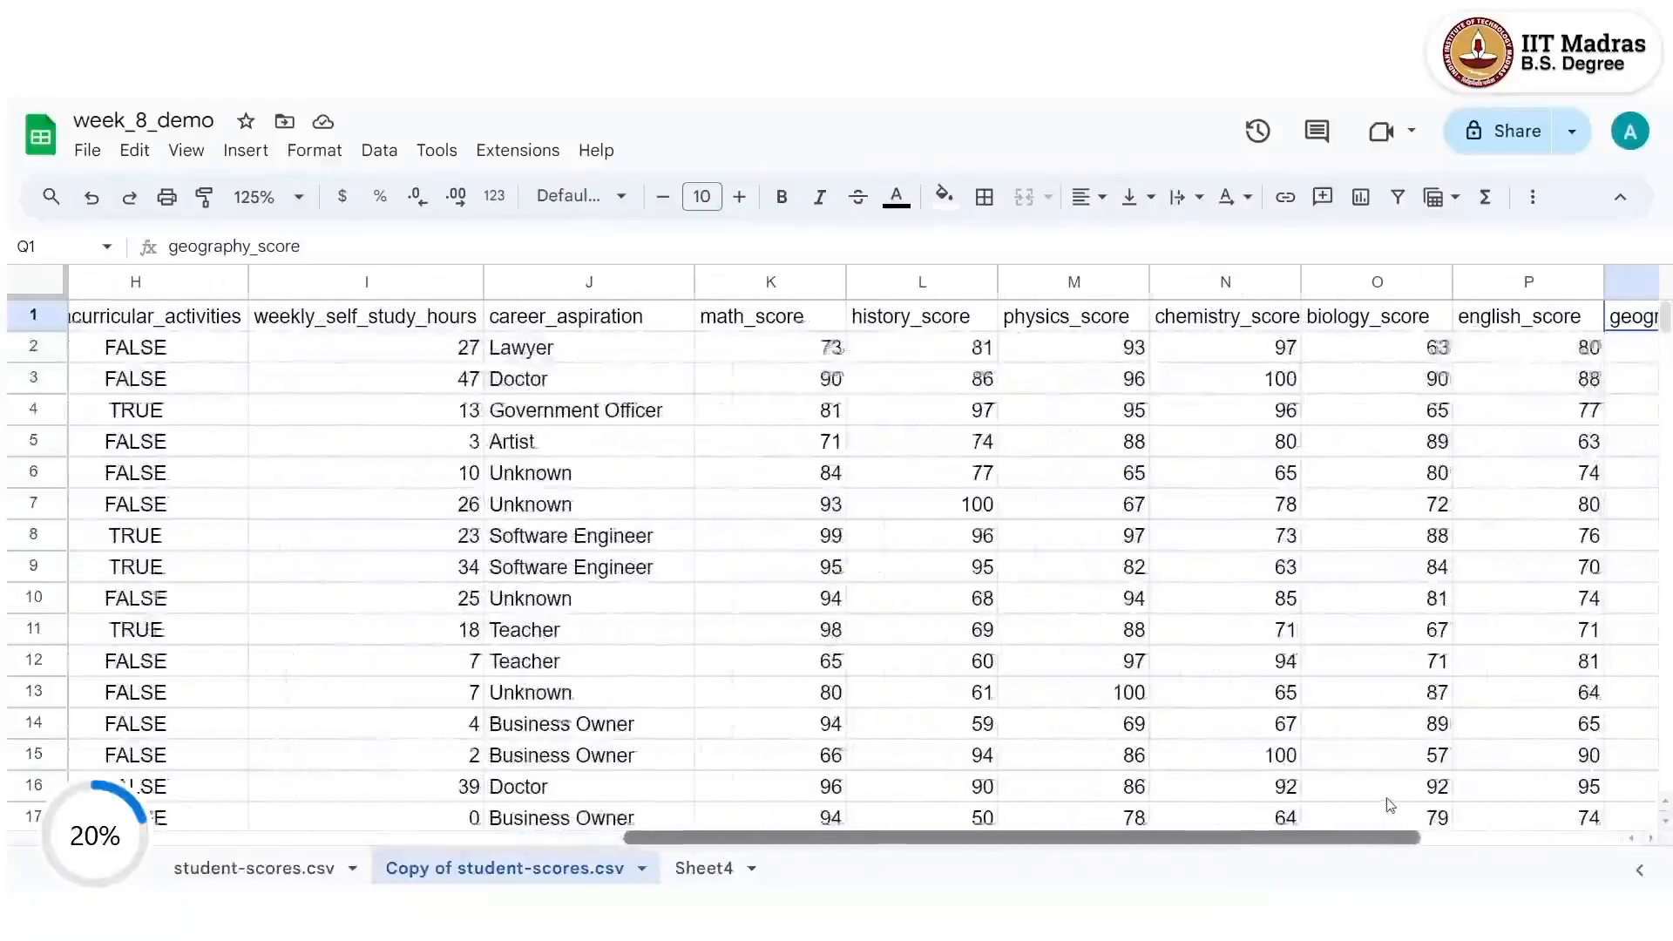
Calculate the average math score in K2002, below the last math_score record, with the formula =average(K2:K2001).
click(821, 317)
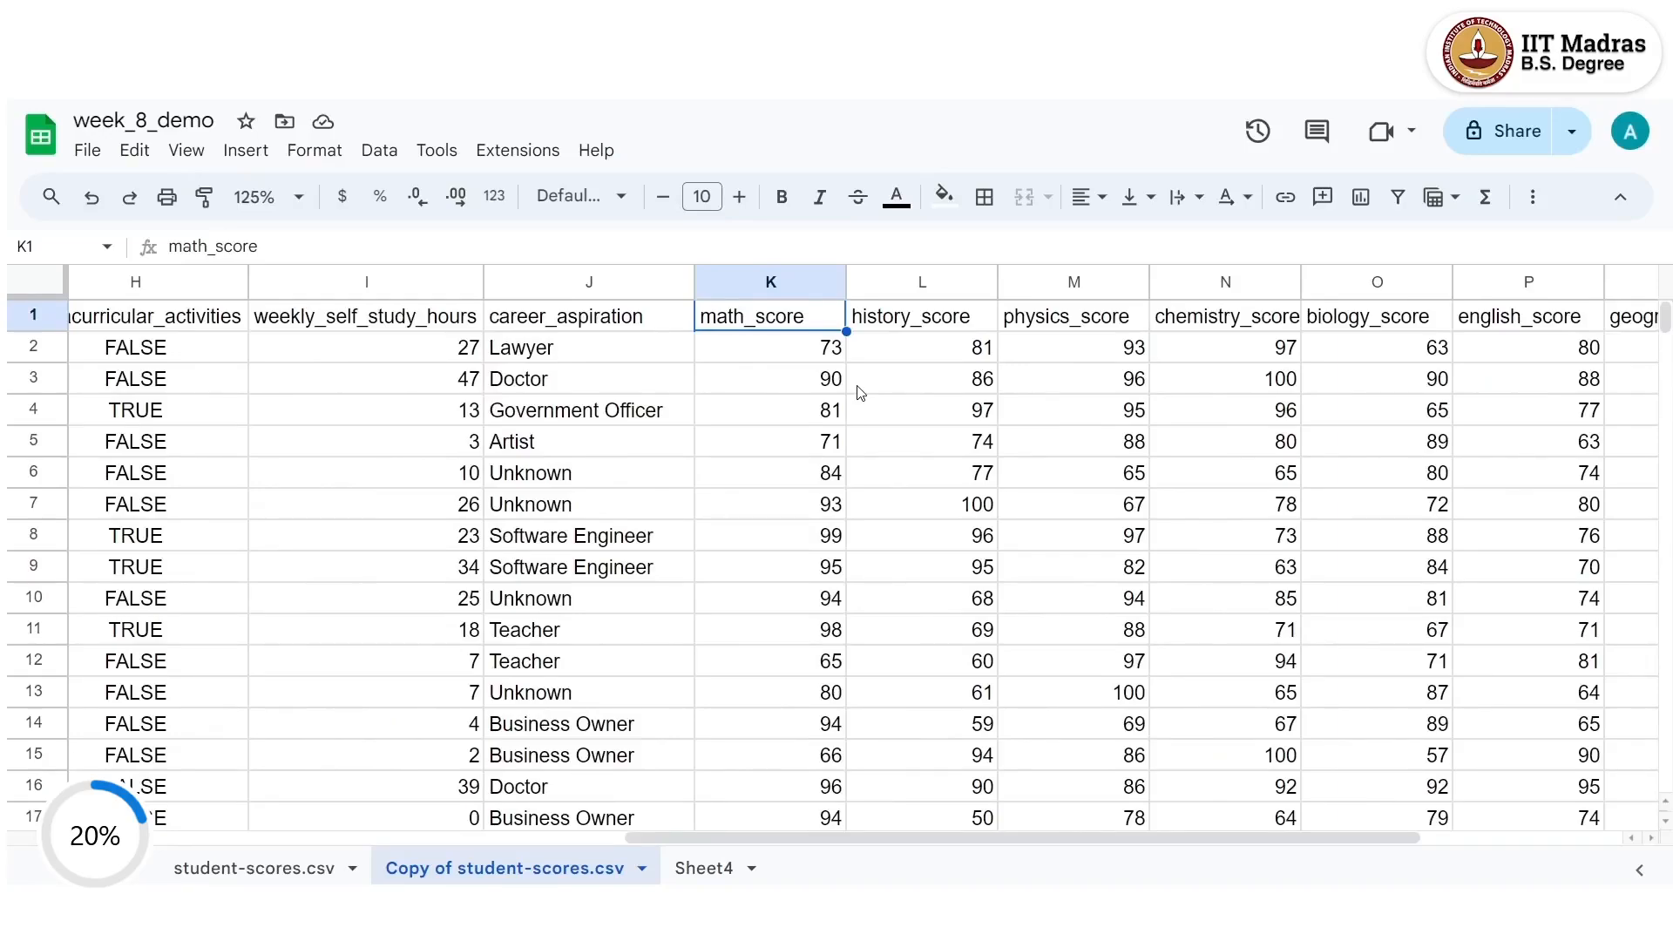
key(ctrl+Down)
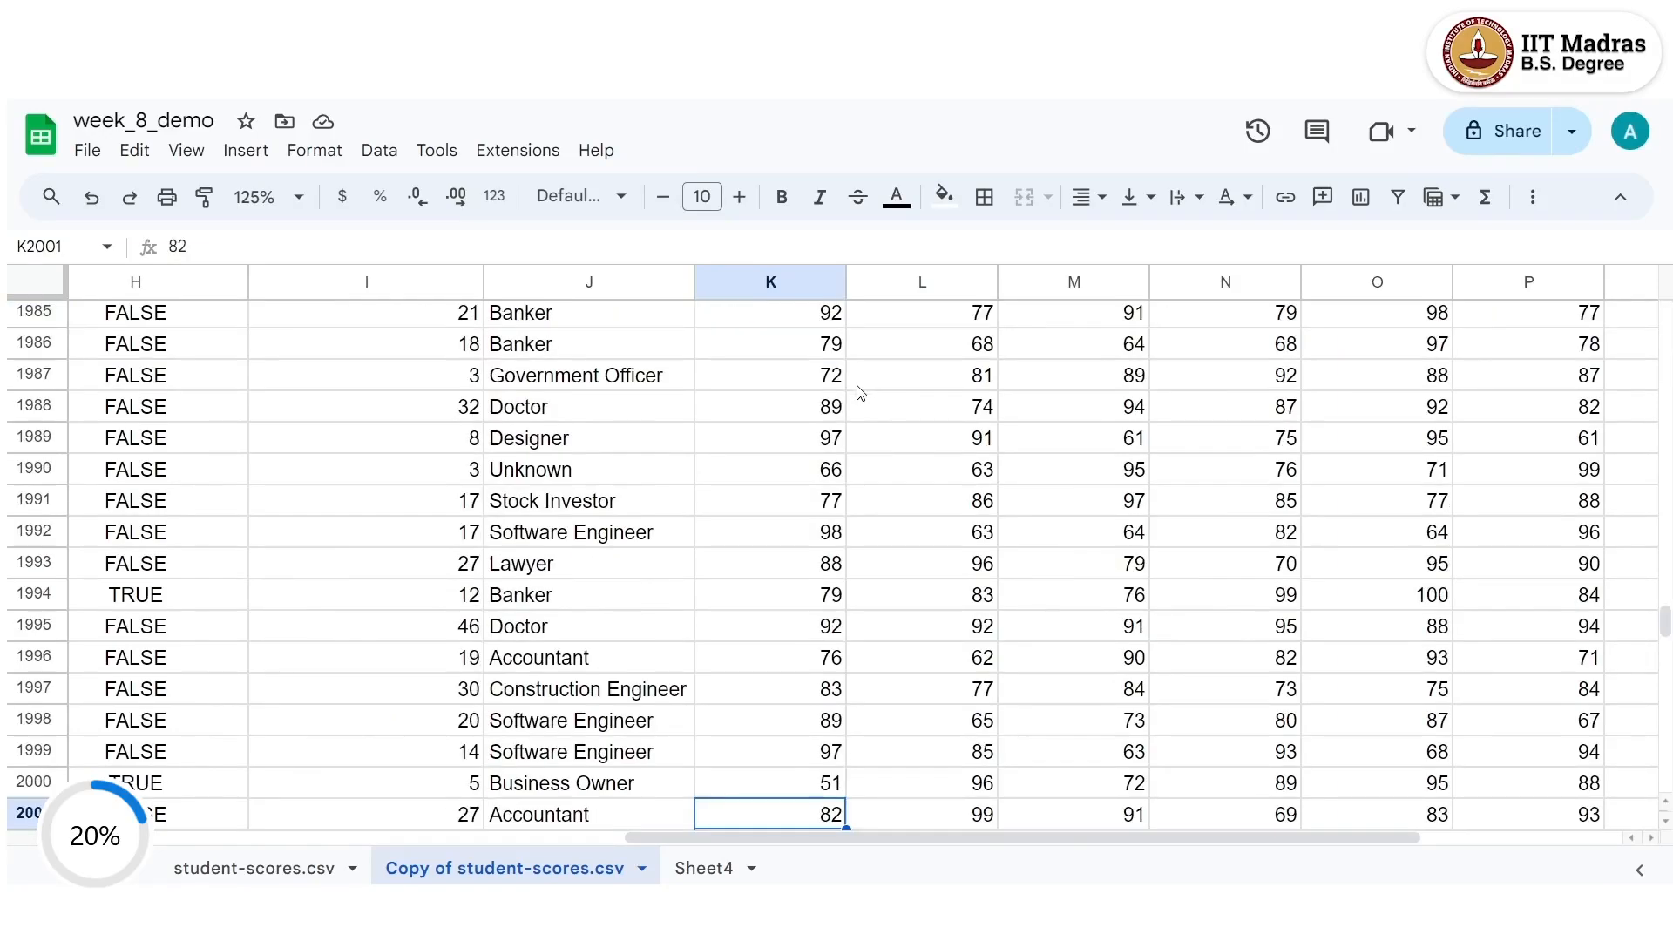
scroll(911, 483, down, 2)
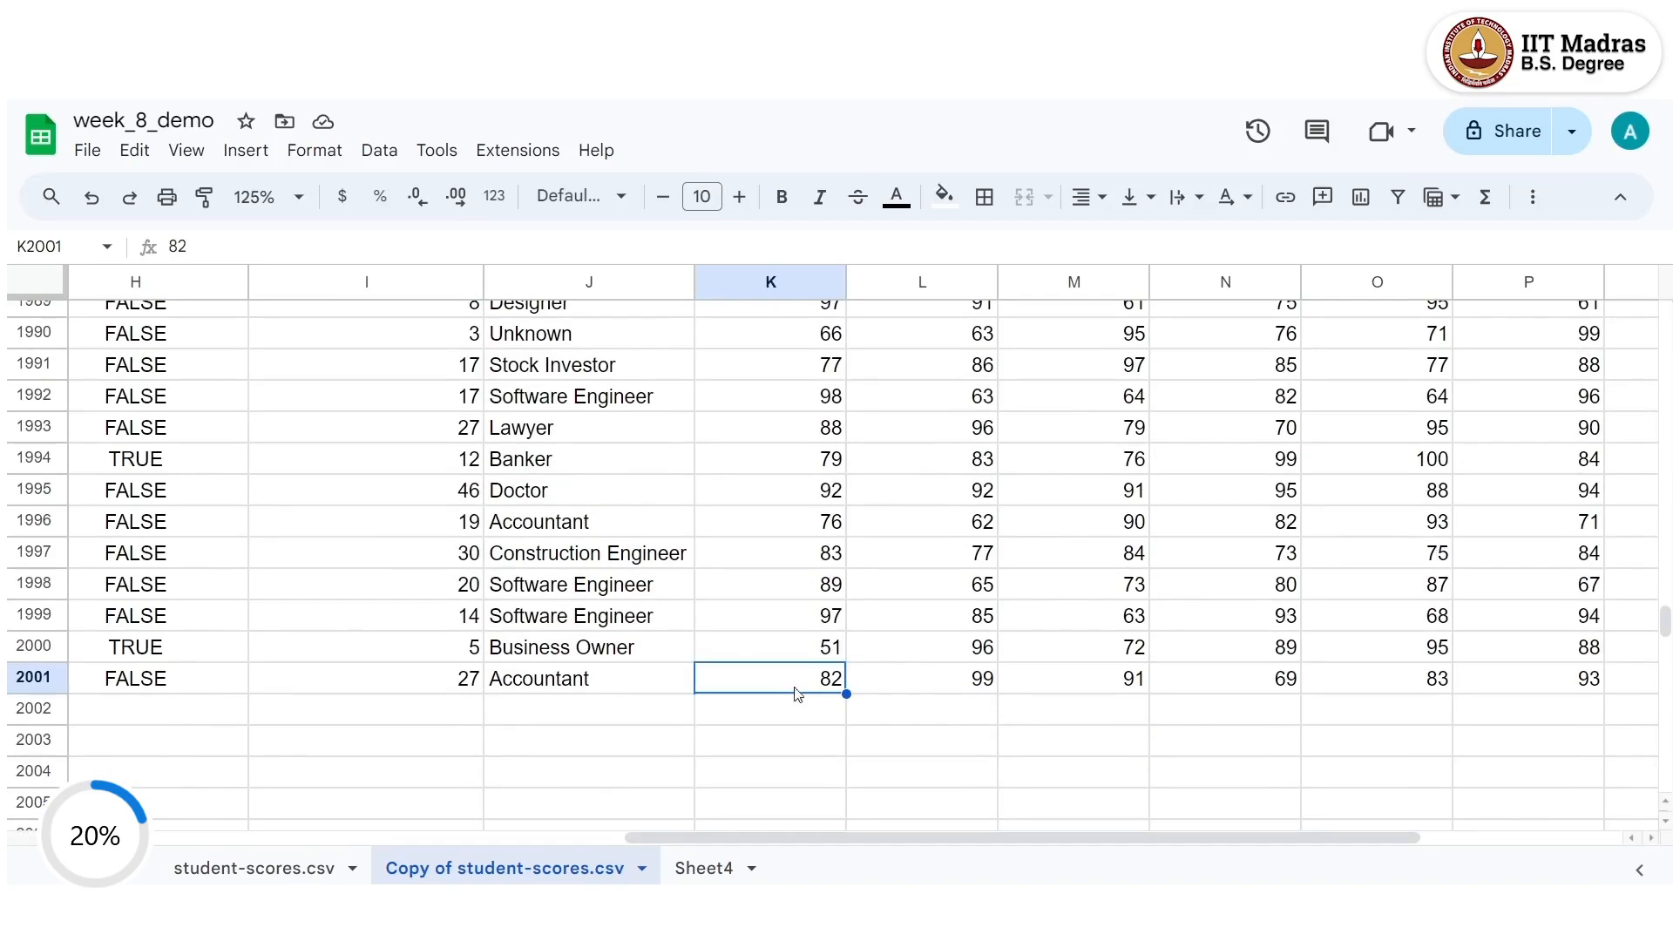
click(782, 714)
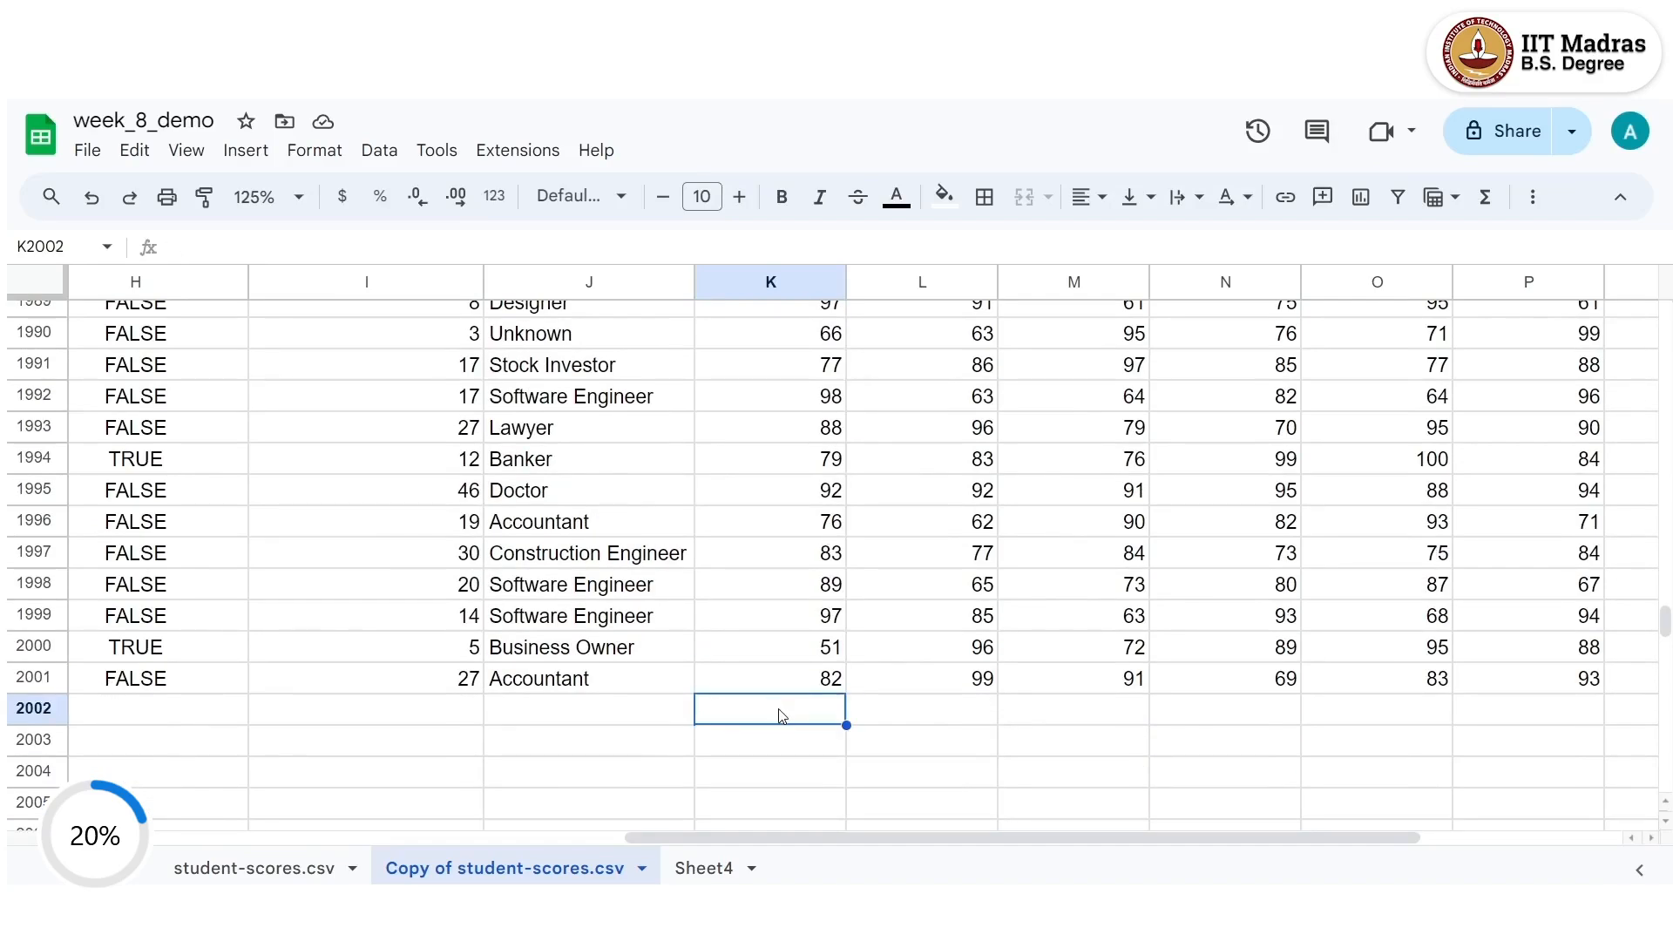
double_click(781, 713)
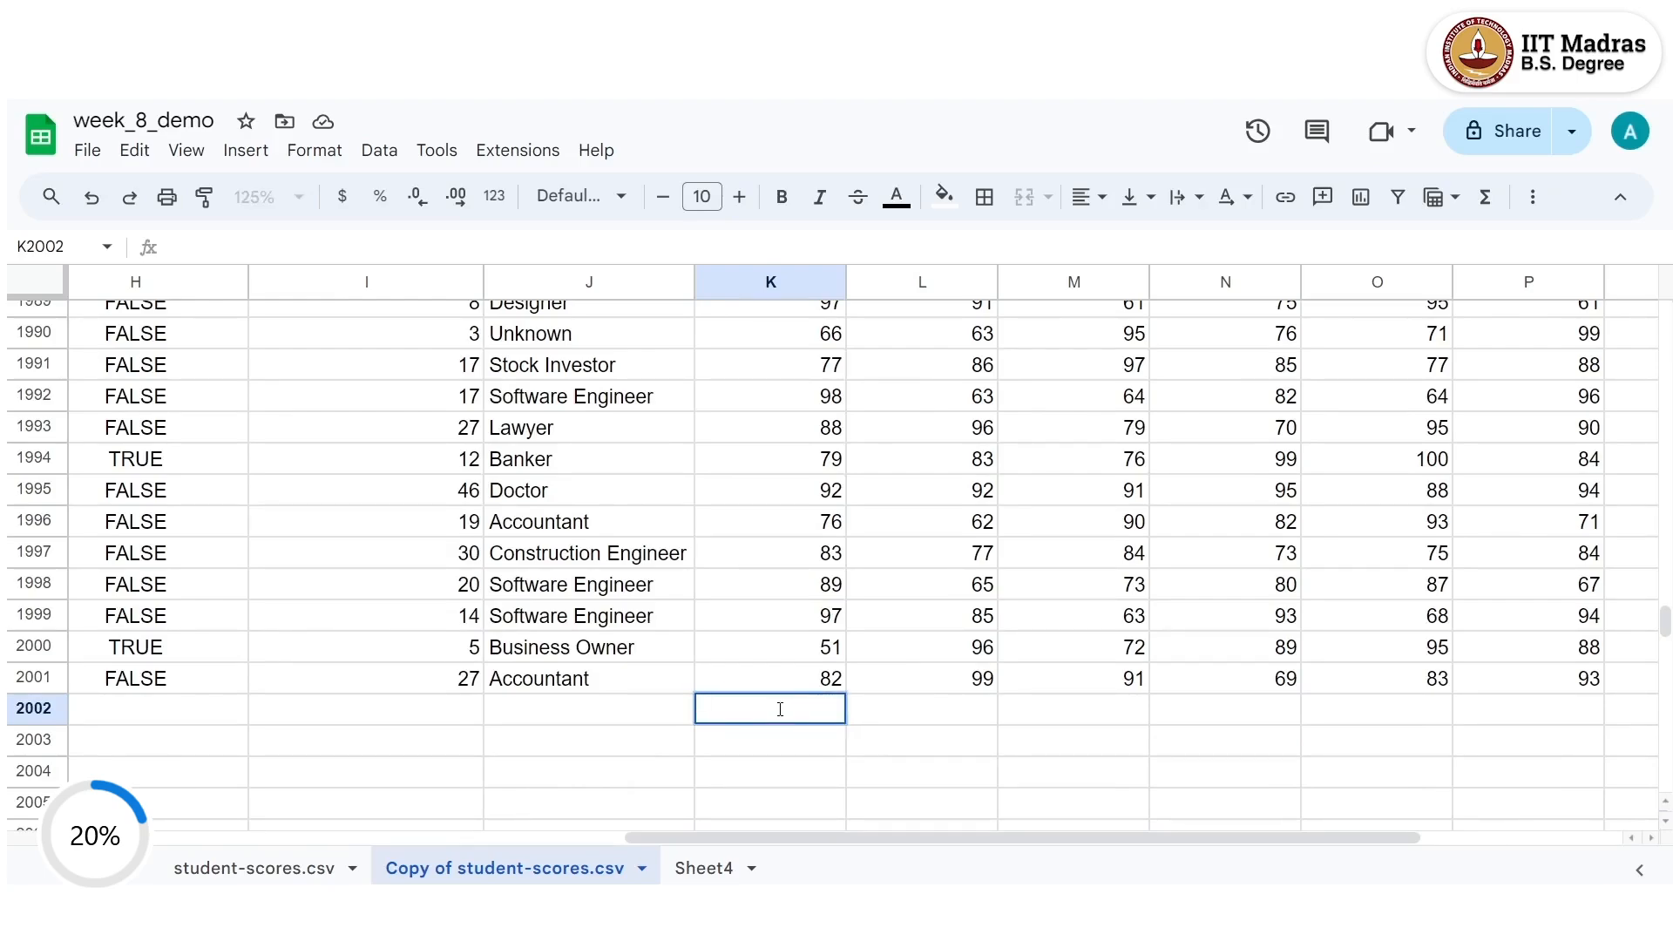
text(=)
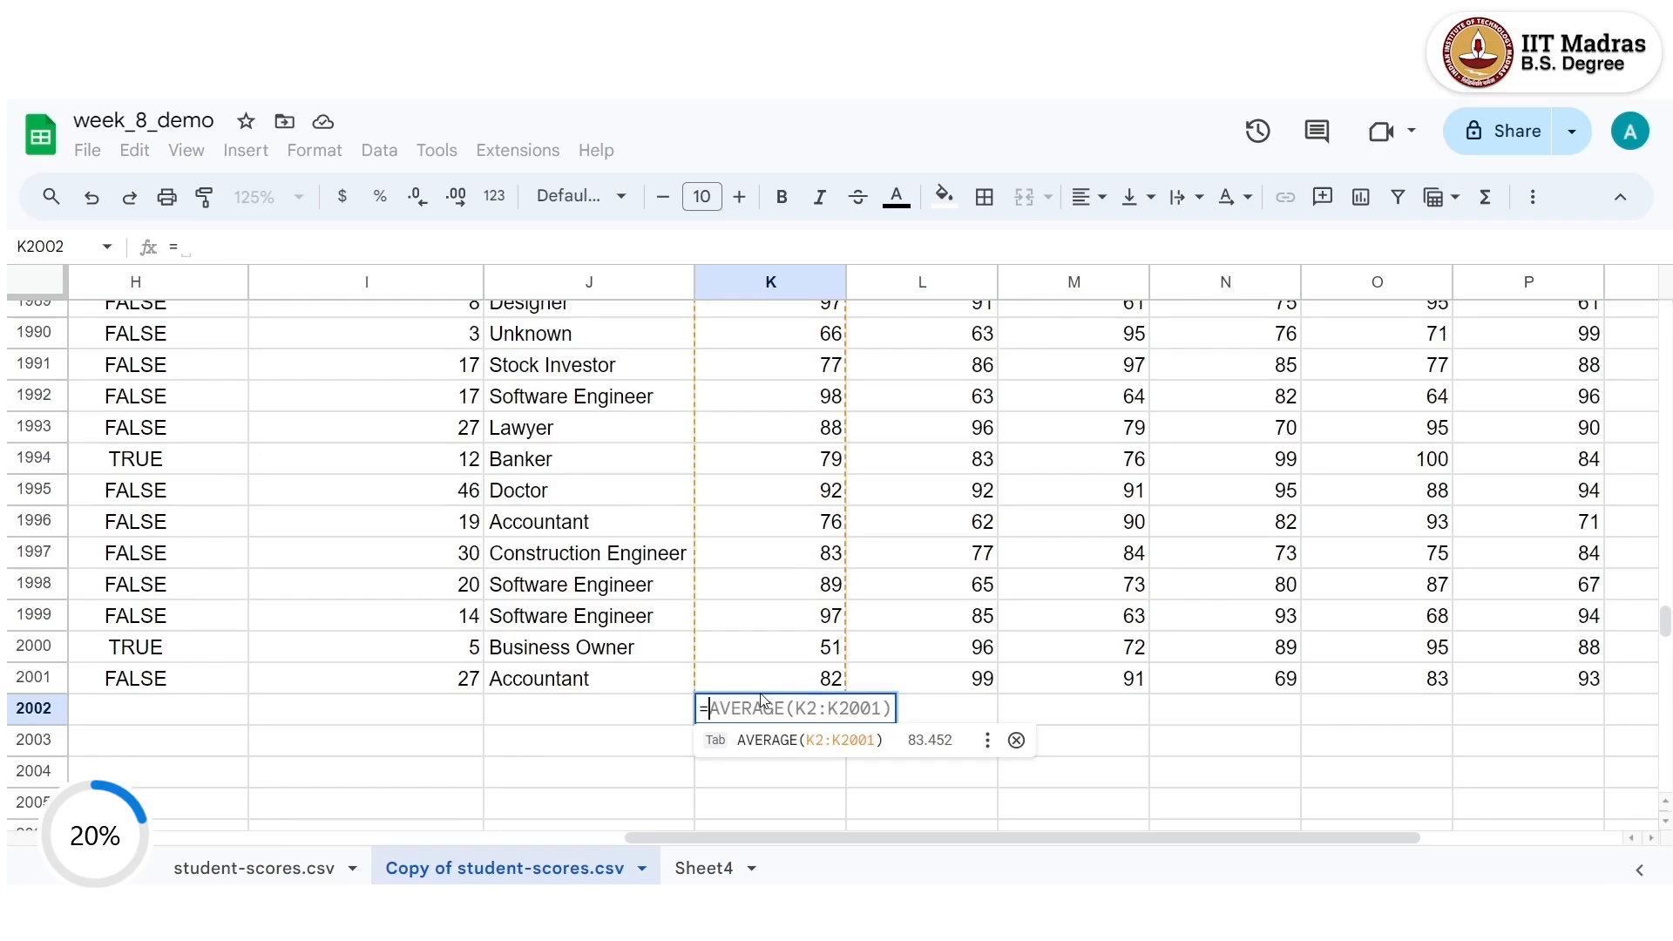
text(aver)
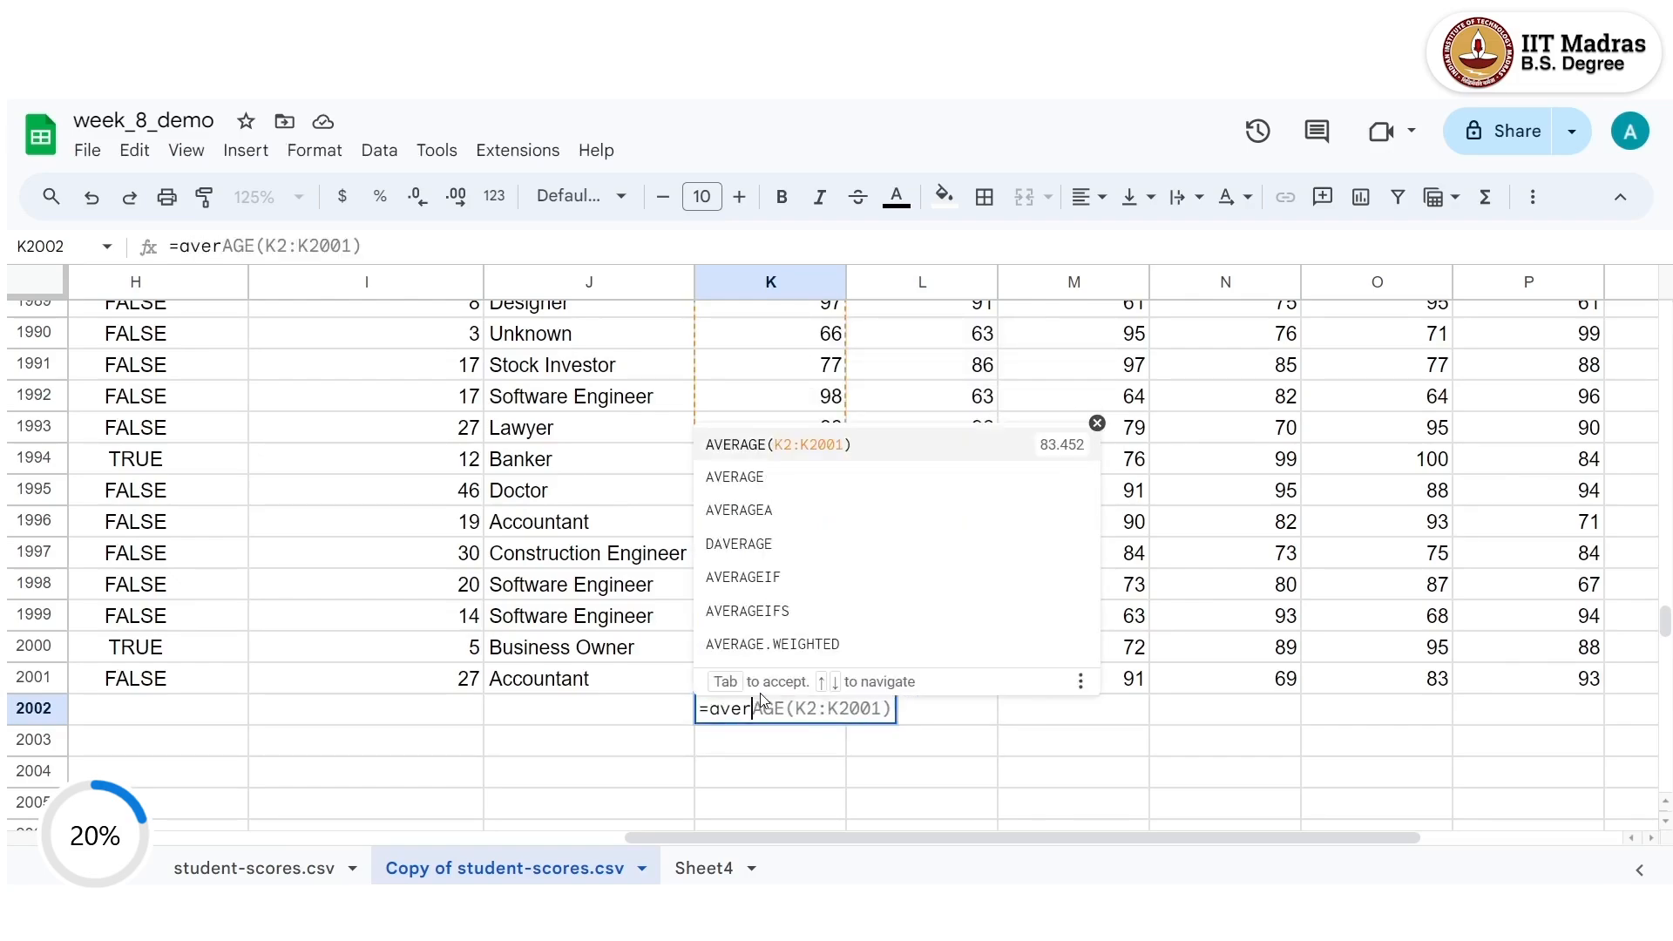
text(age()
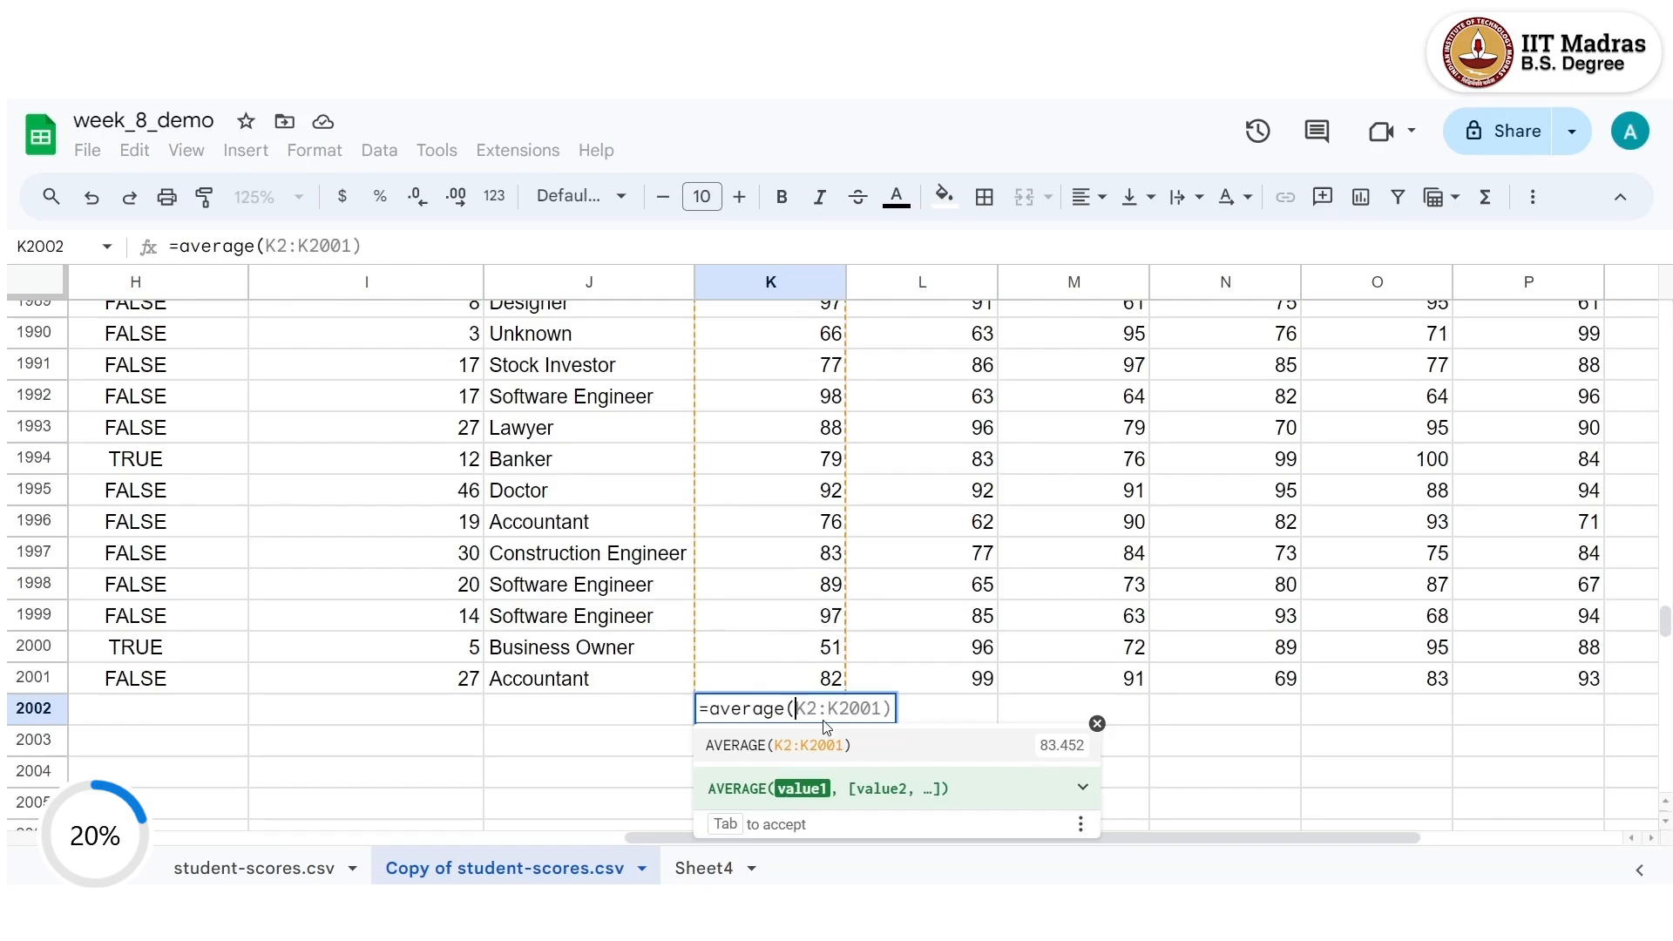
text(K)
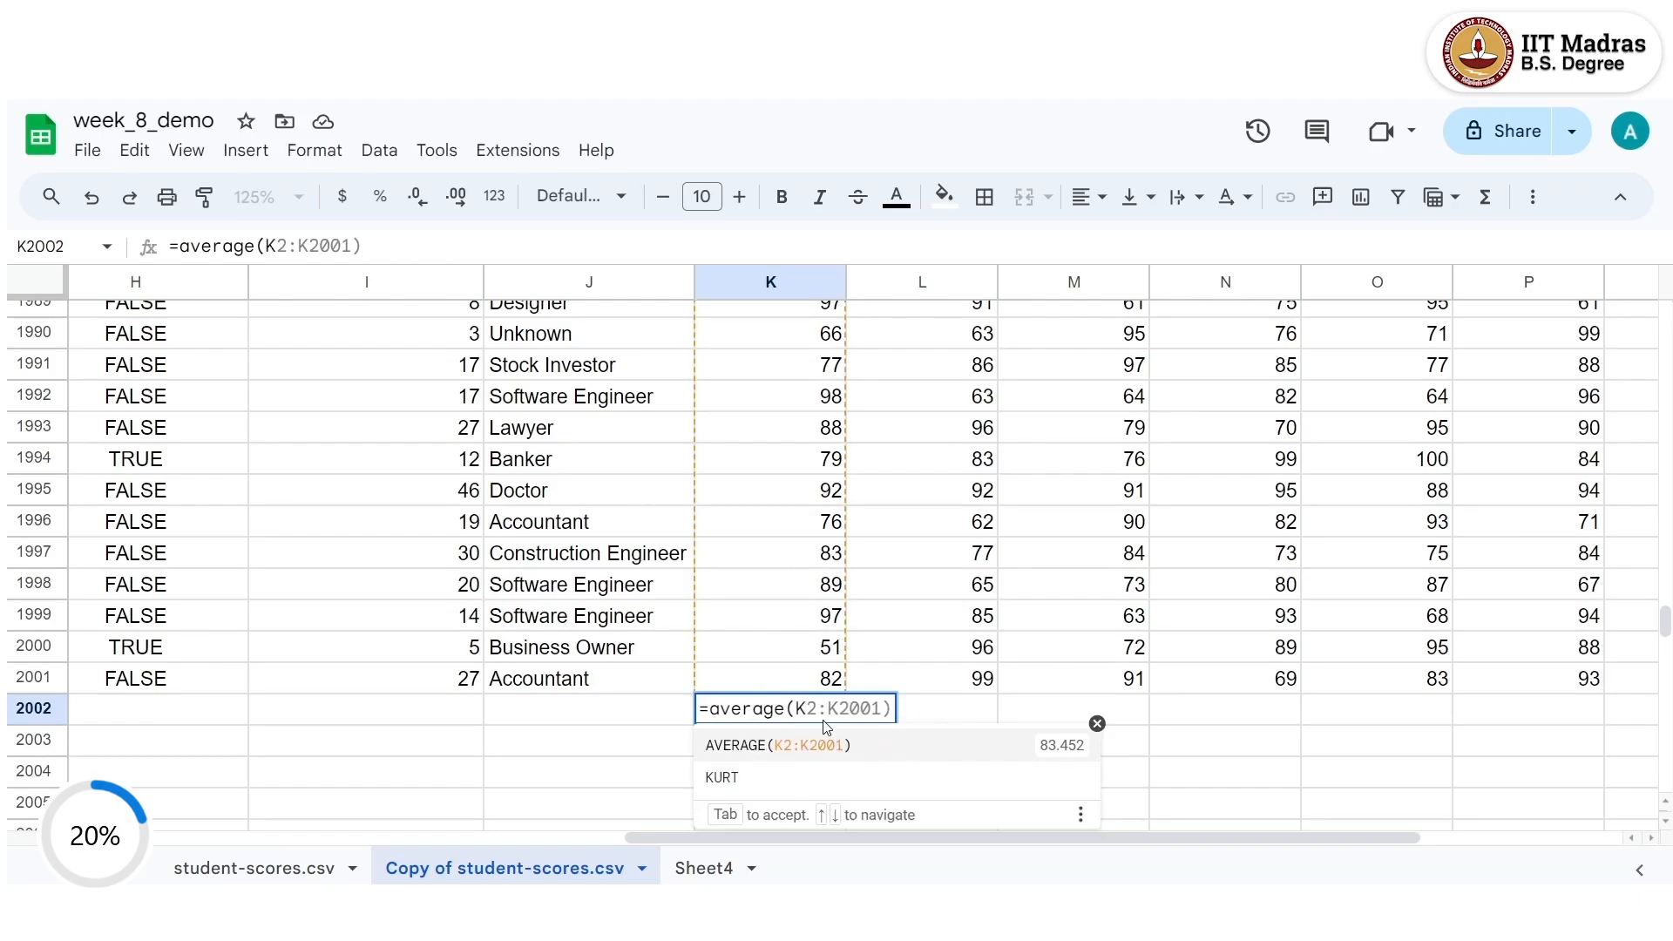
text(2:)
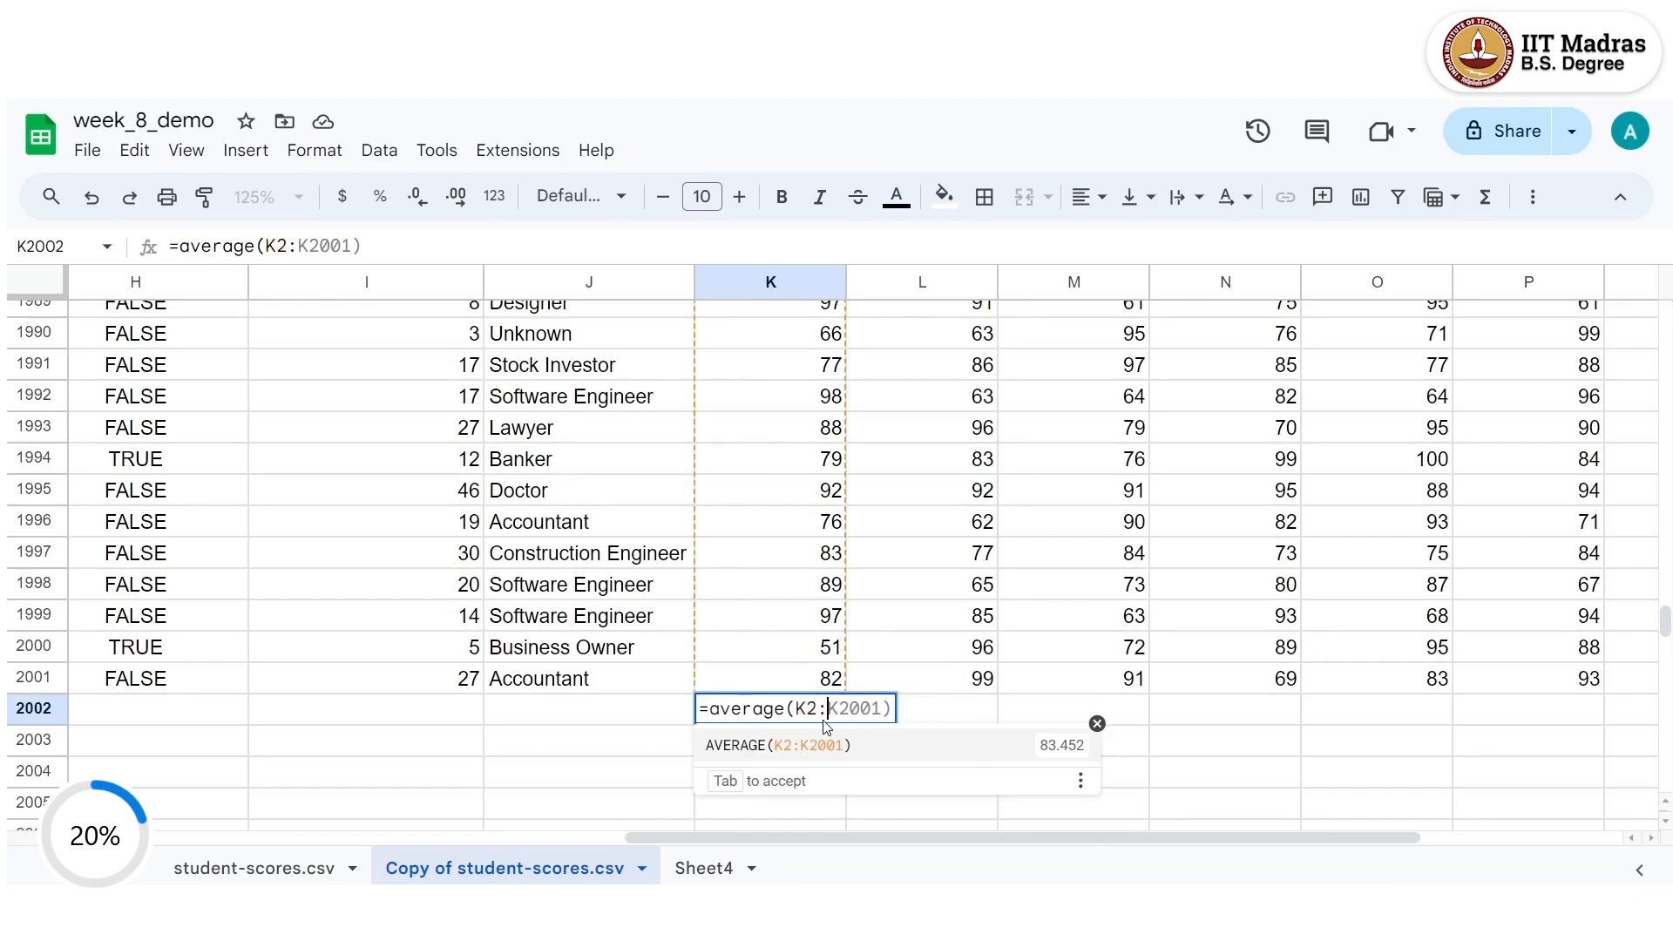
text(K2001)
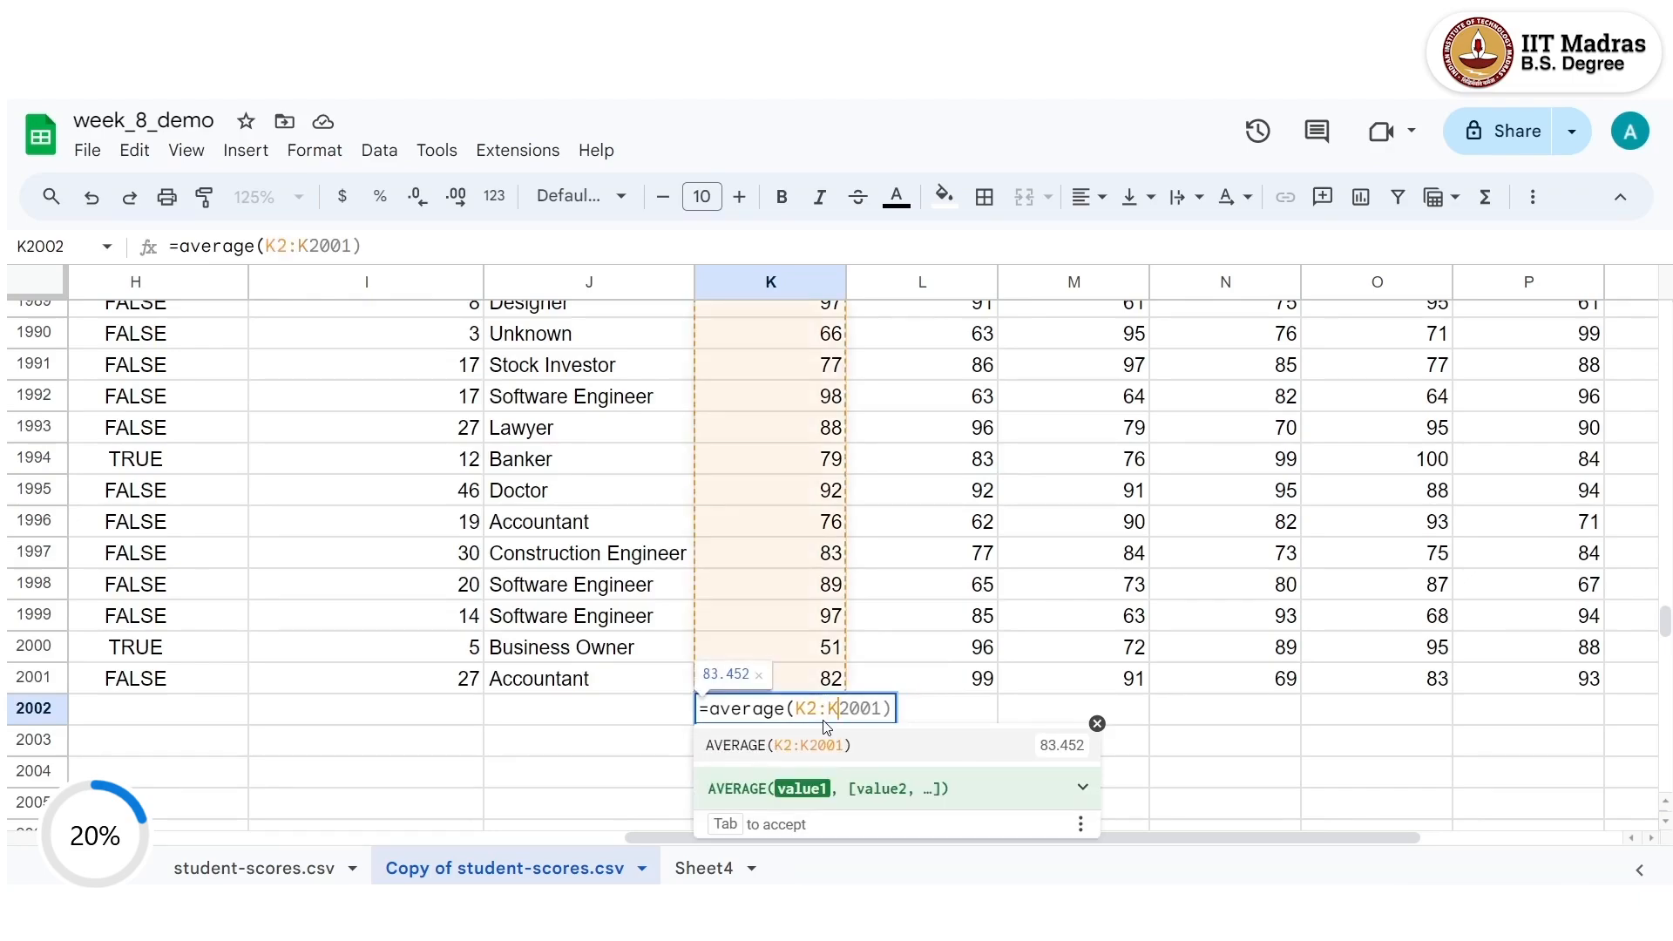
text())
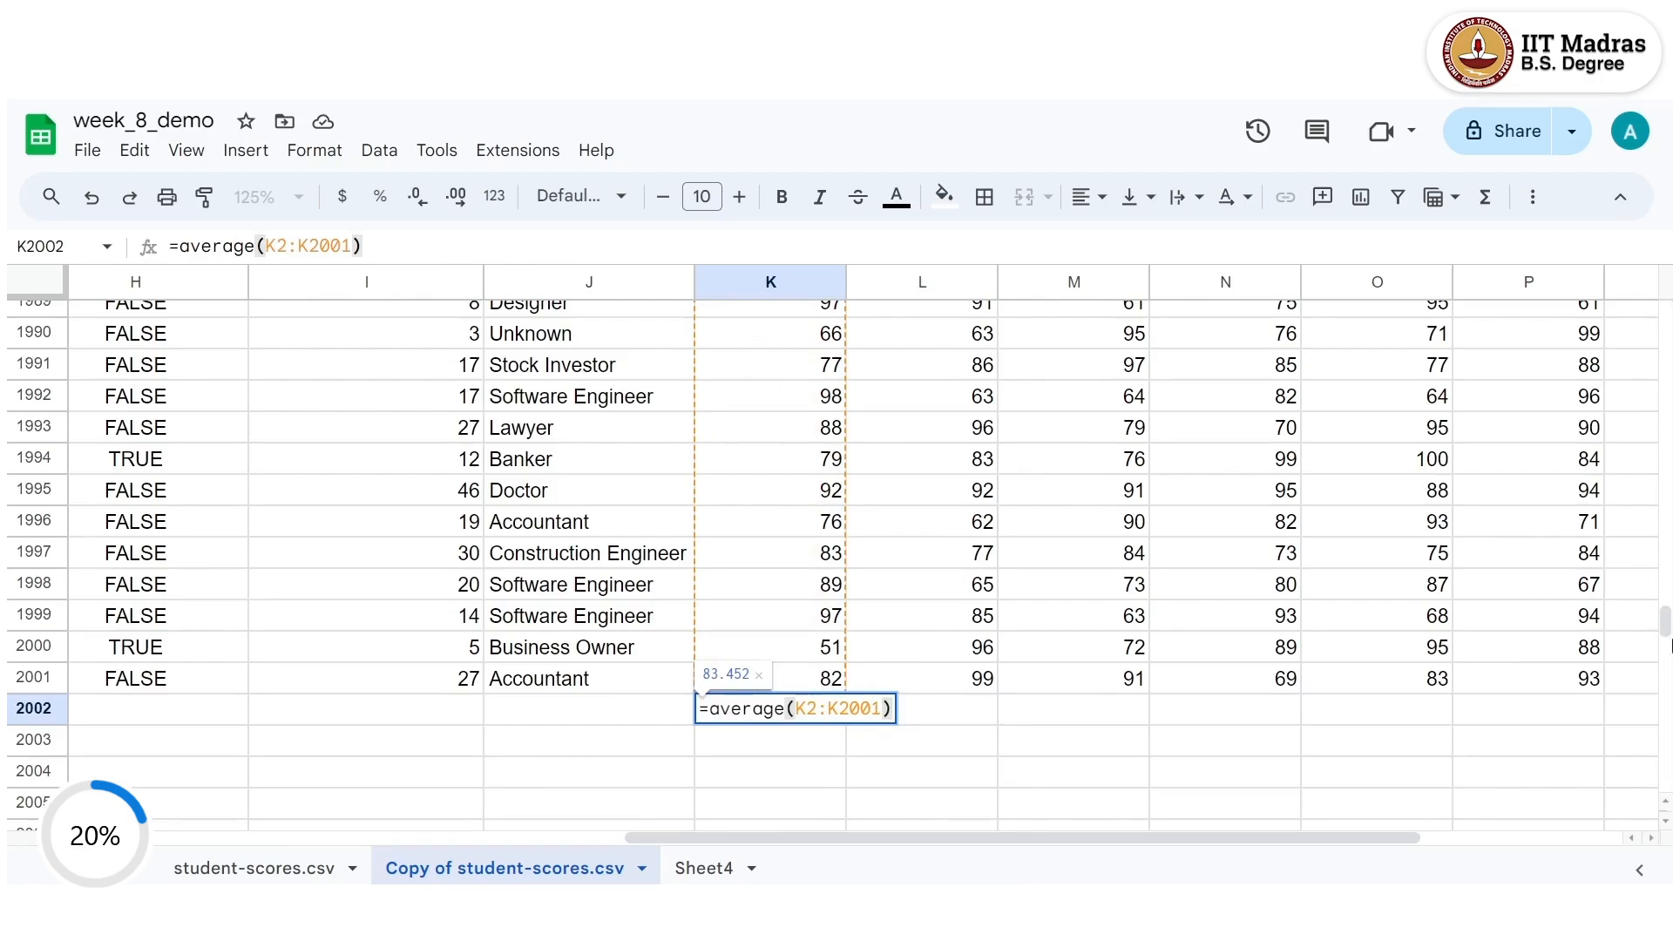
mouse_move(1665, 623)
mouse_down()
mouse_move(1663, 305)
mouse_move(1666, 775)
mouse_move(1667, 631)
mouse_up()
key(Return)
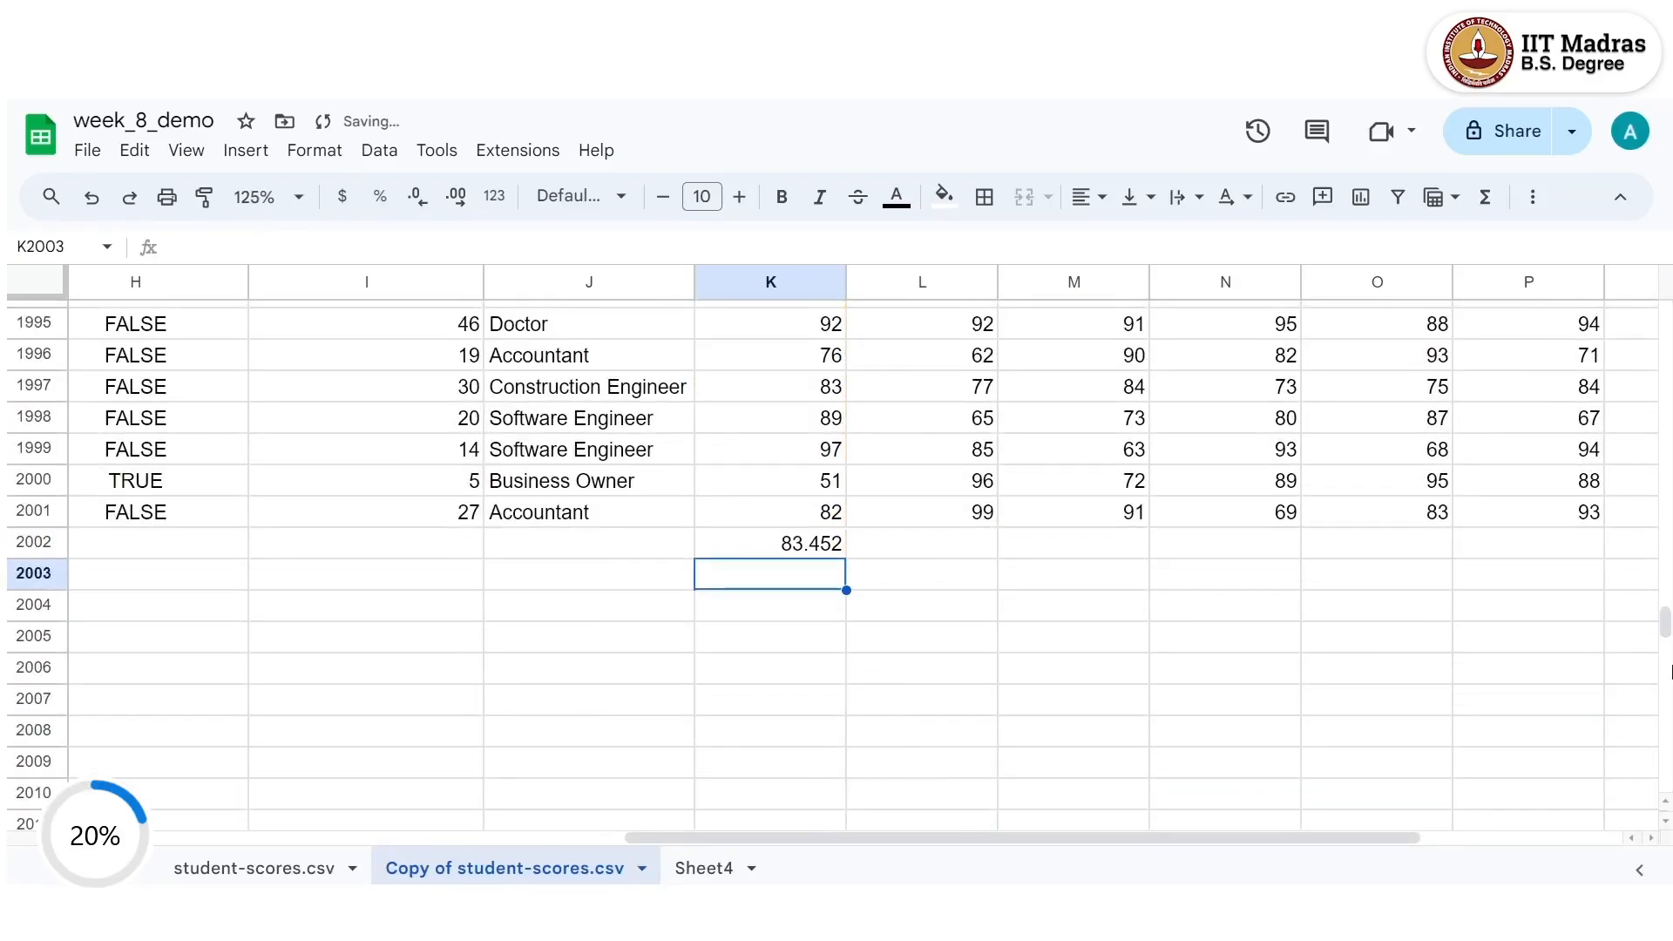
click(800, 545)
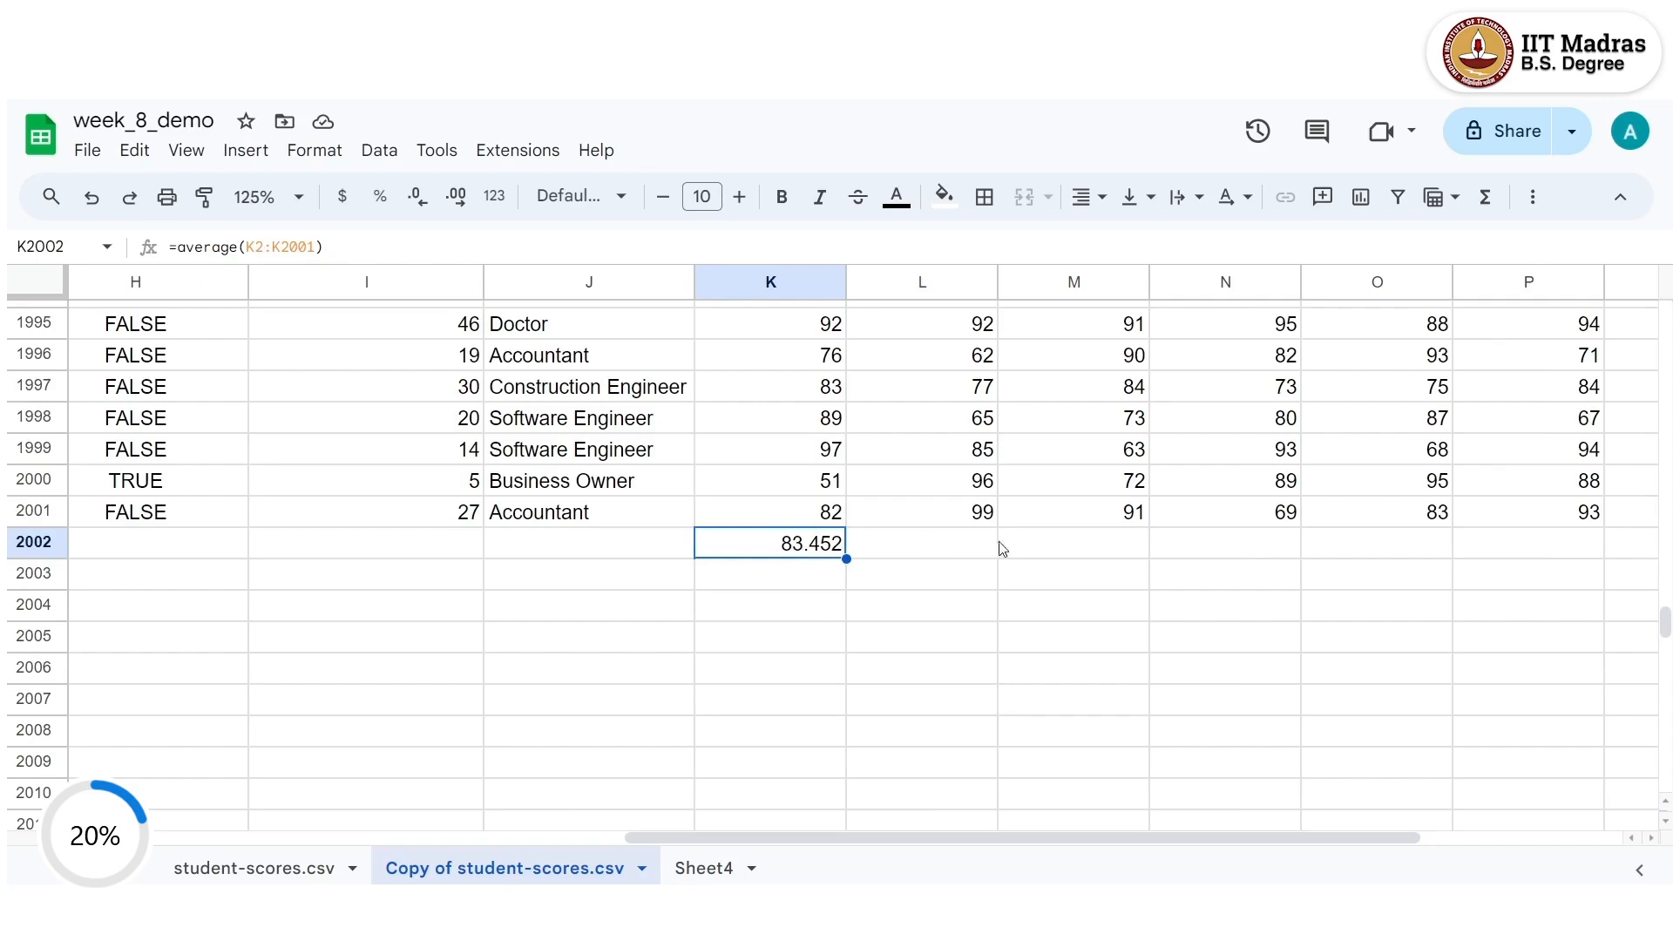
Freeze the first row so the column headers stay in view throughout the sheet.
click(797, 563)
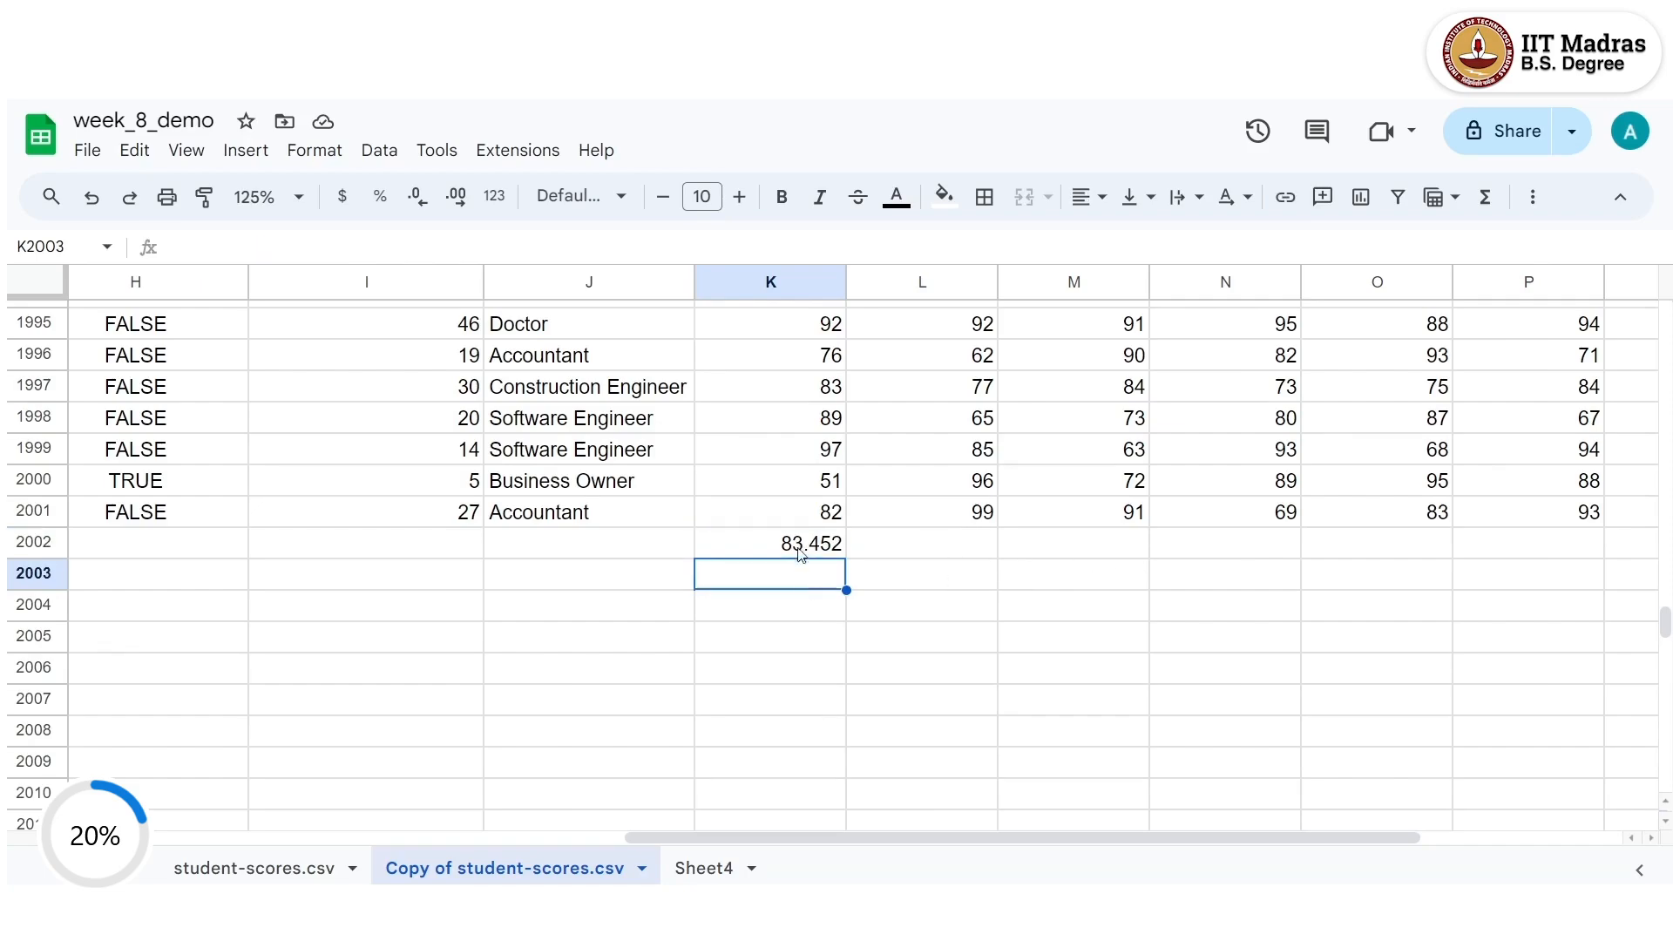
click(800, 549)
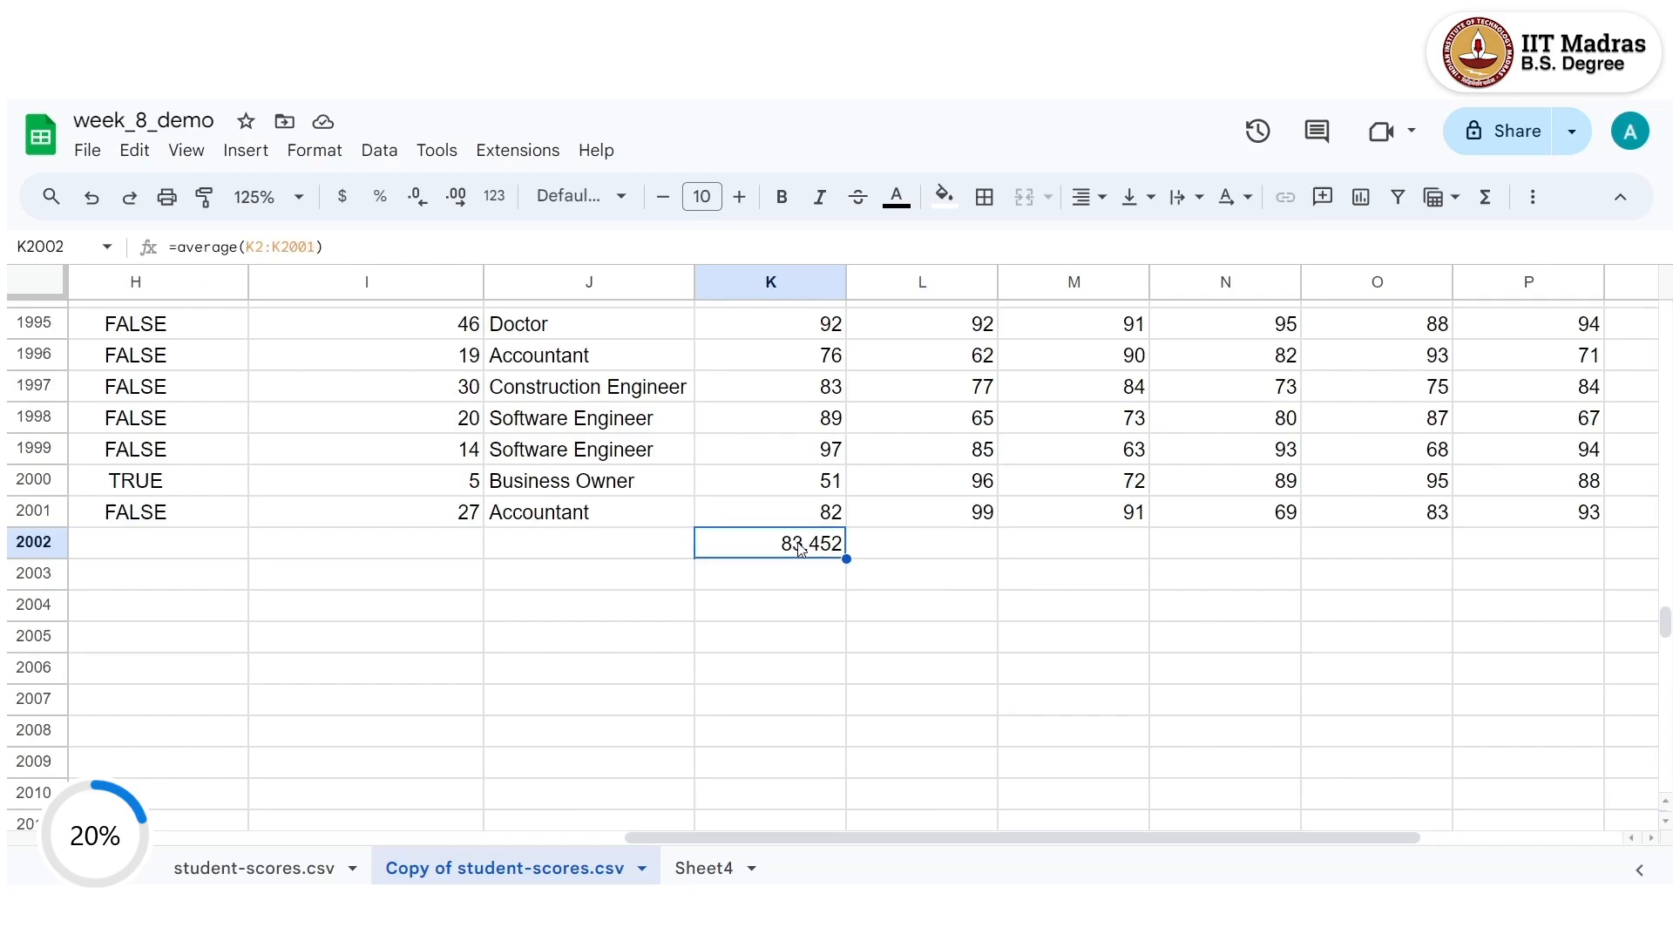
key(ctrl+Up)
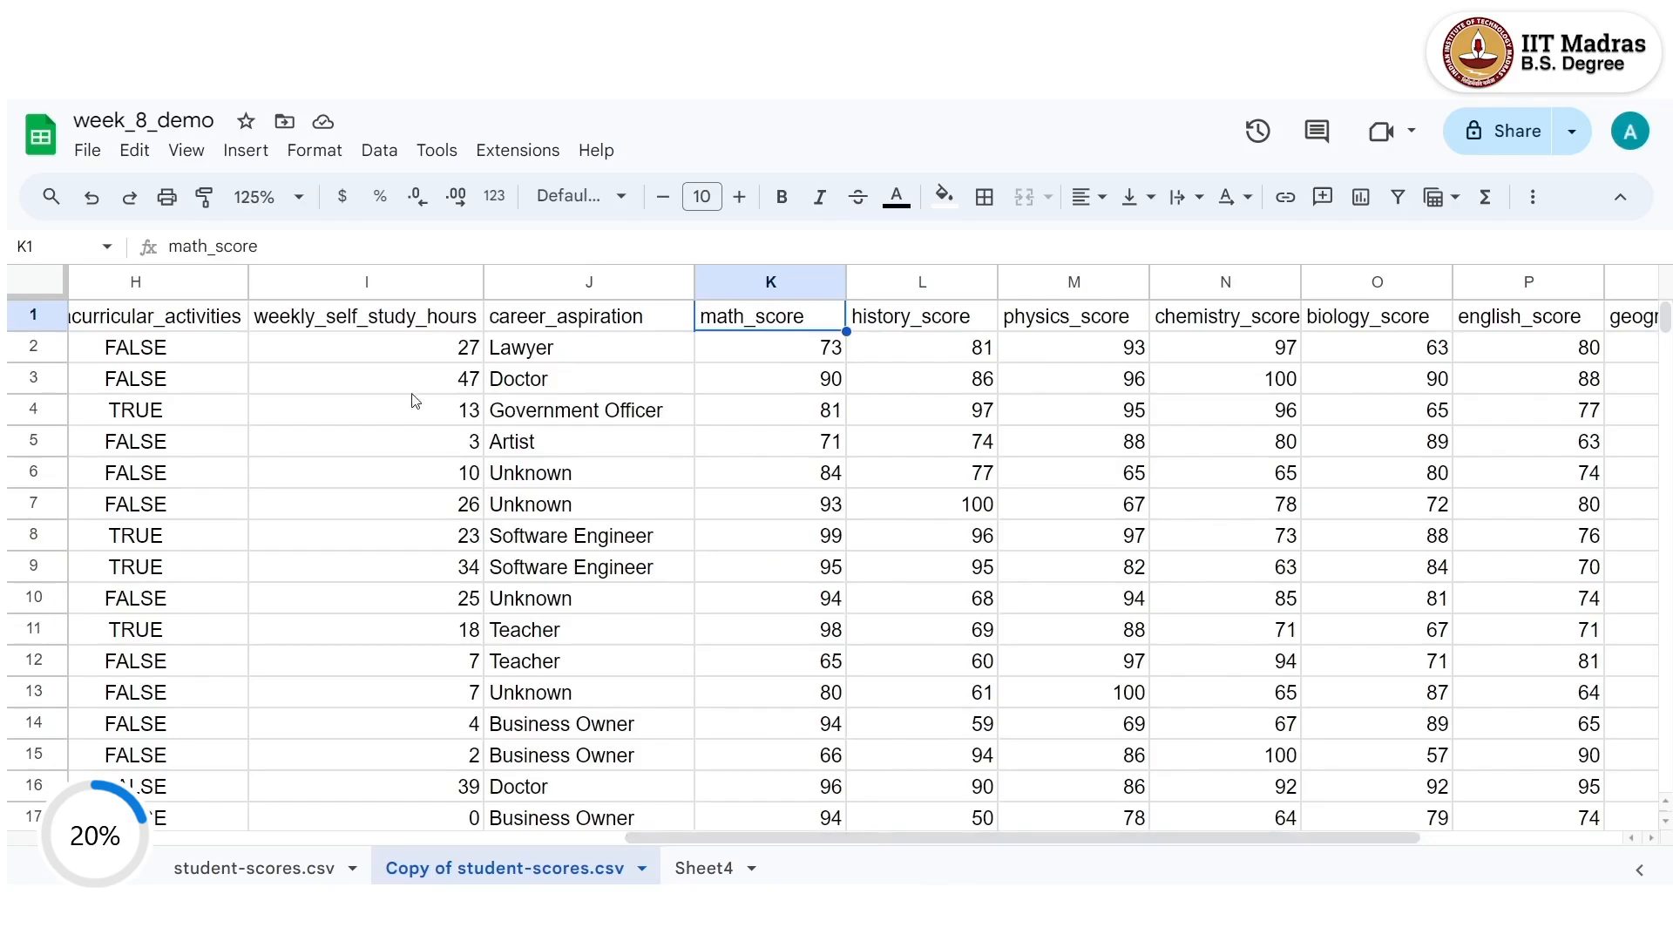
click(185, 150)
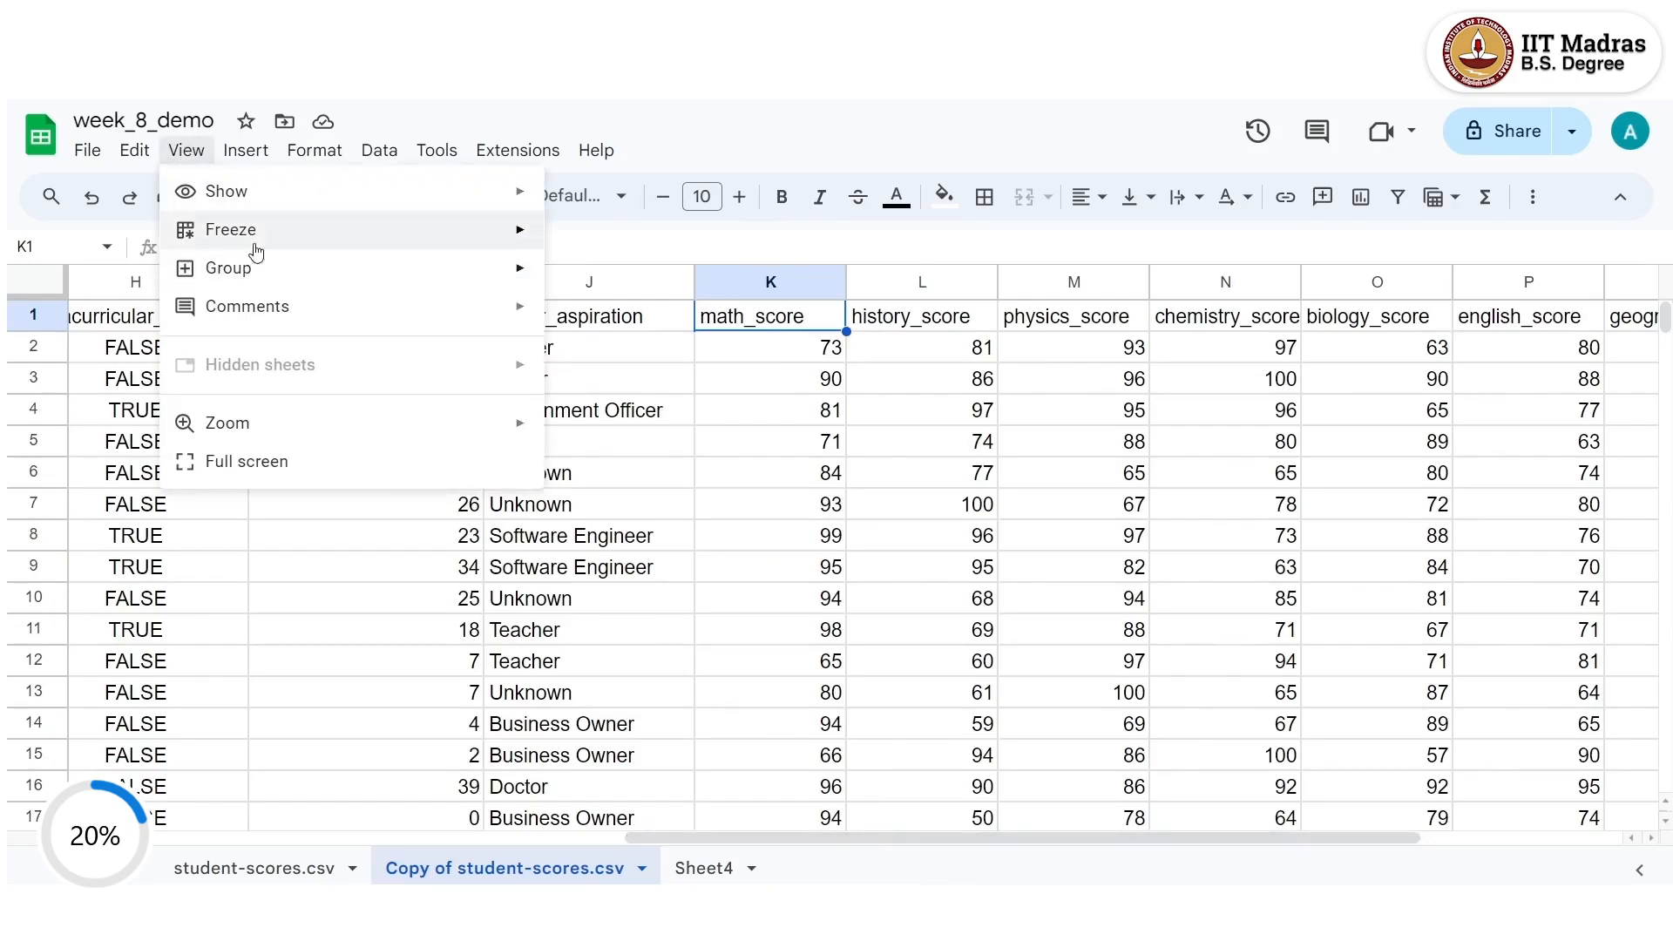
mouse_move(267, 245)
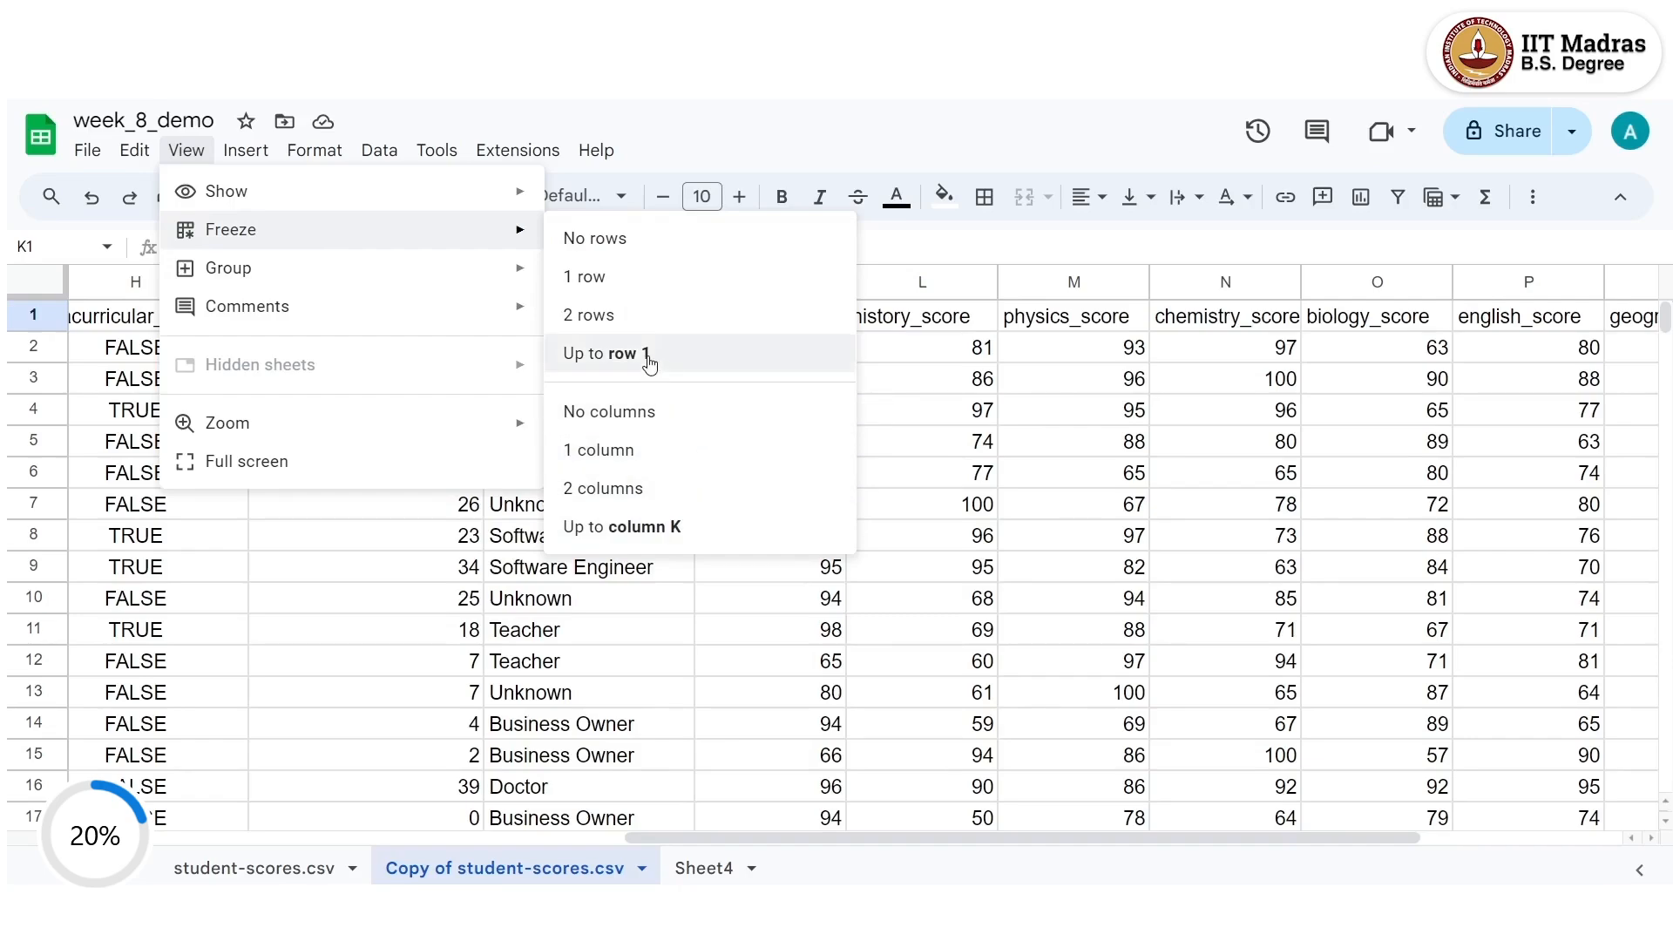
click(636, 287)
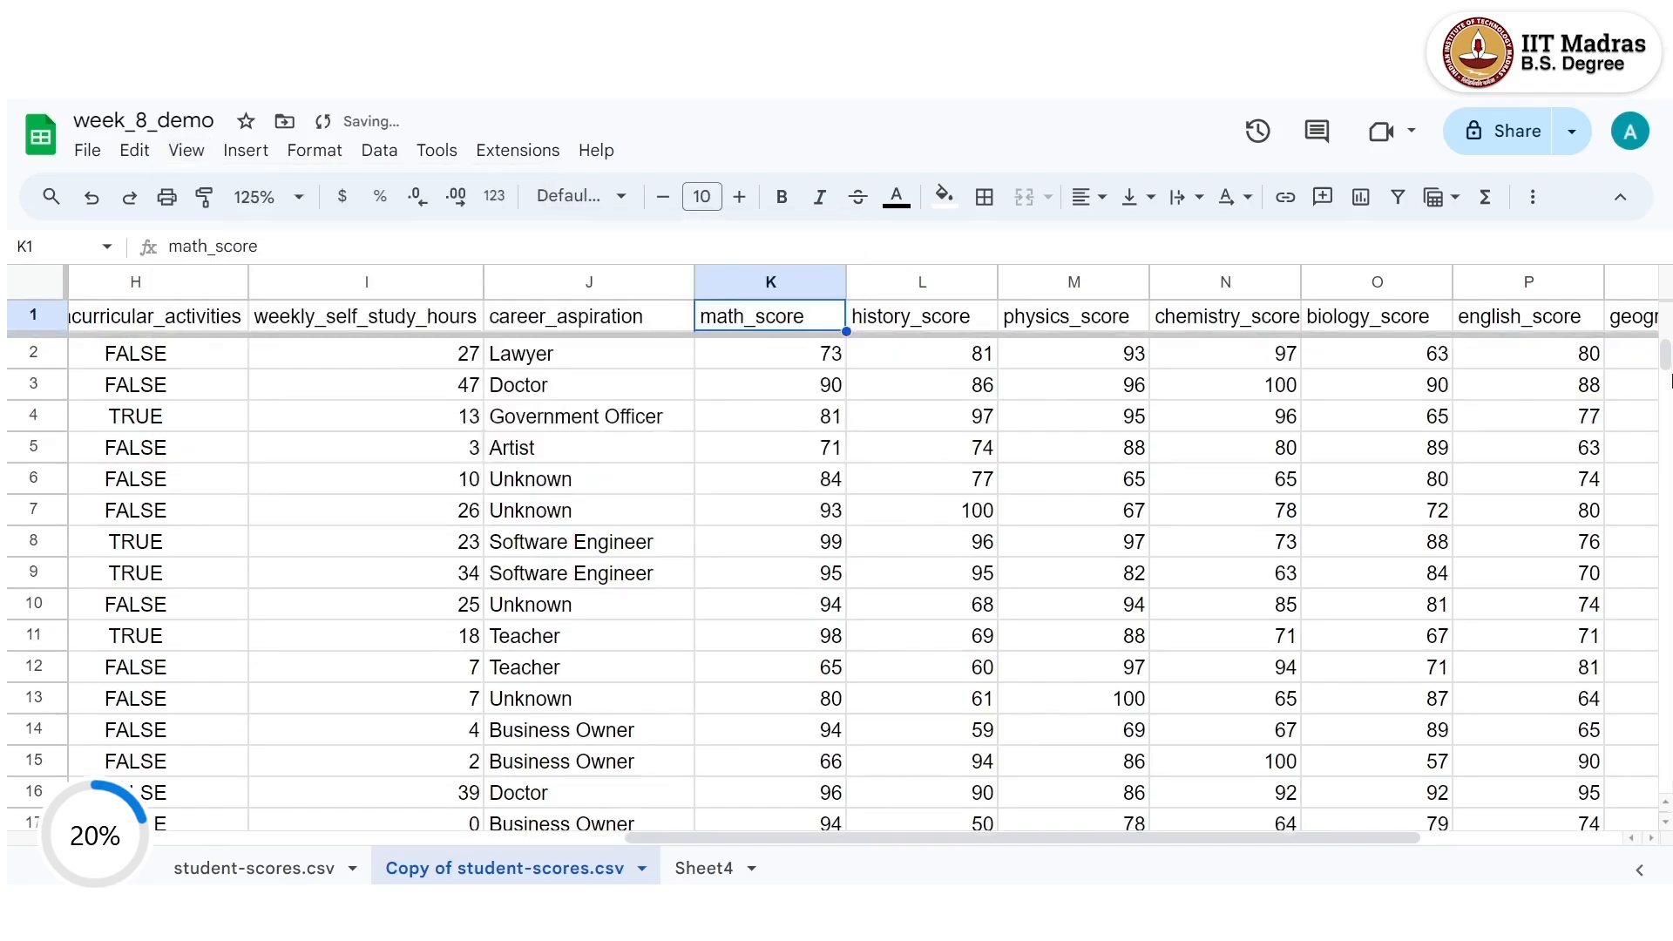
Check the frozen header row by going down to the end of the math_score column and back to the first record.
drag(1665, 355, 1666, 397)
click(803, 498)
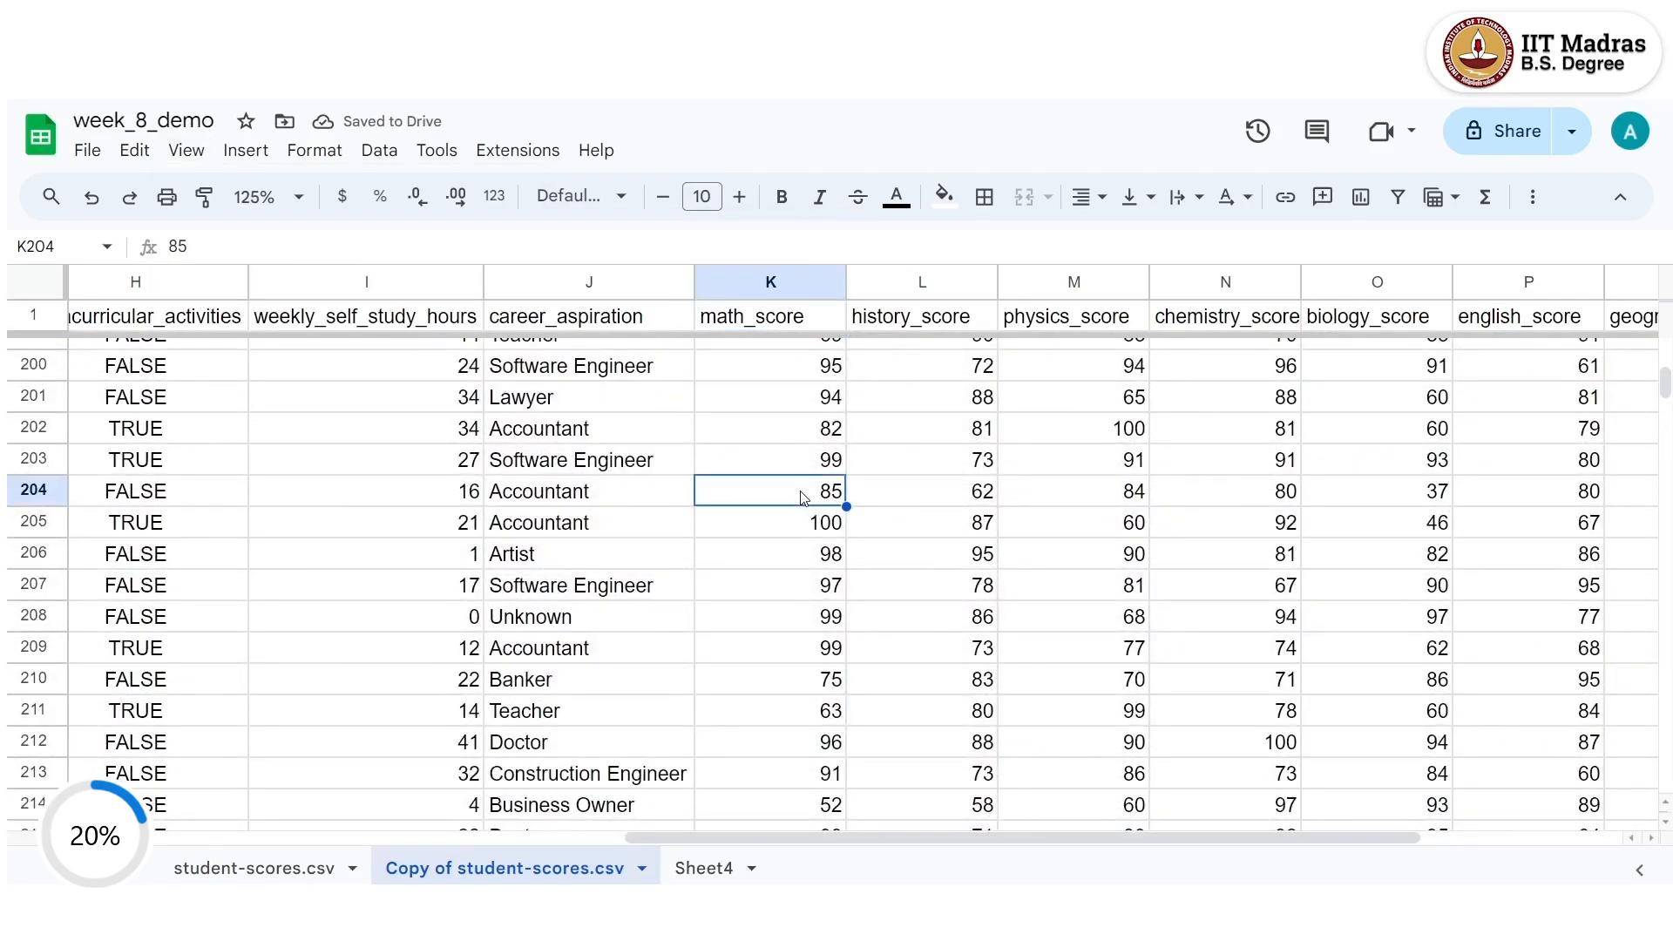
key(ctrl+Down)
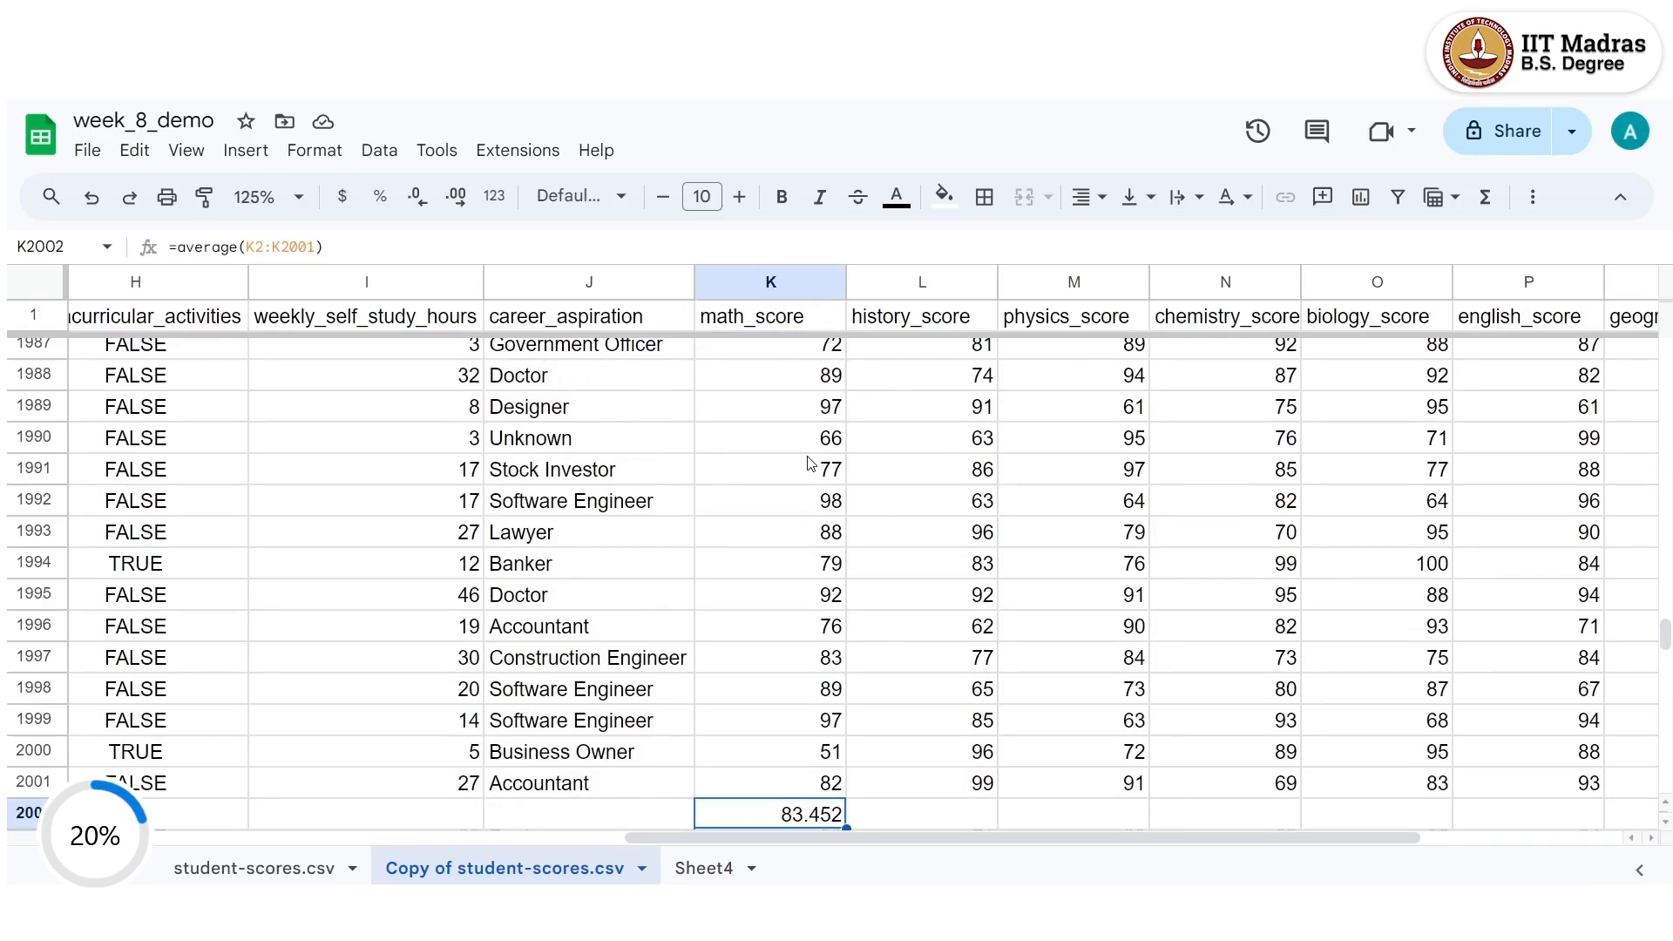
key(ctrl+Up)
key(Down)
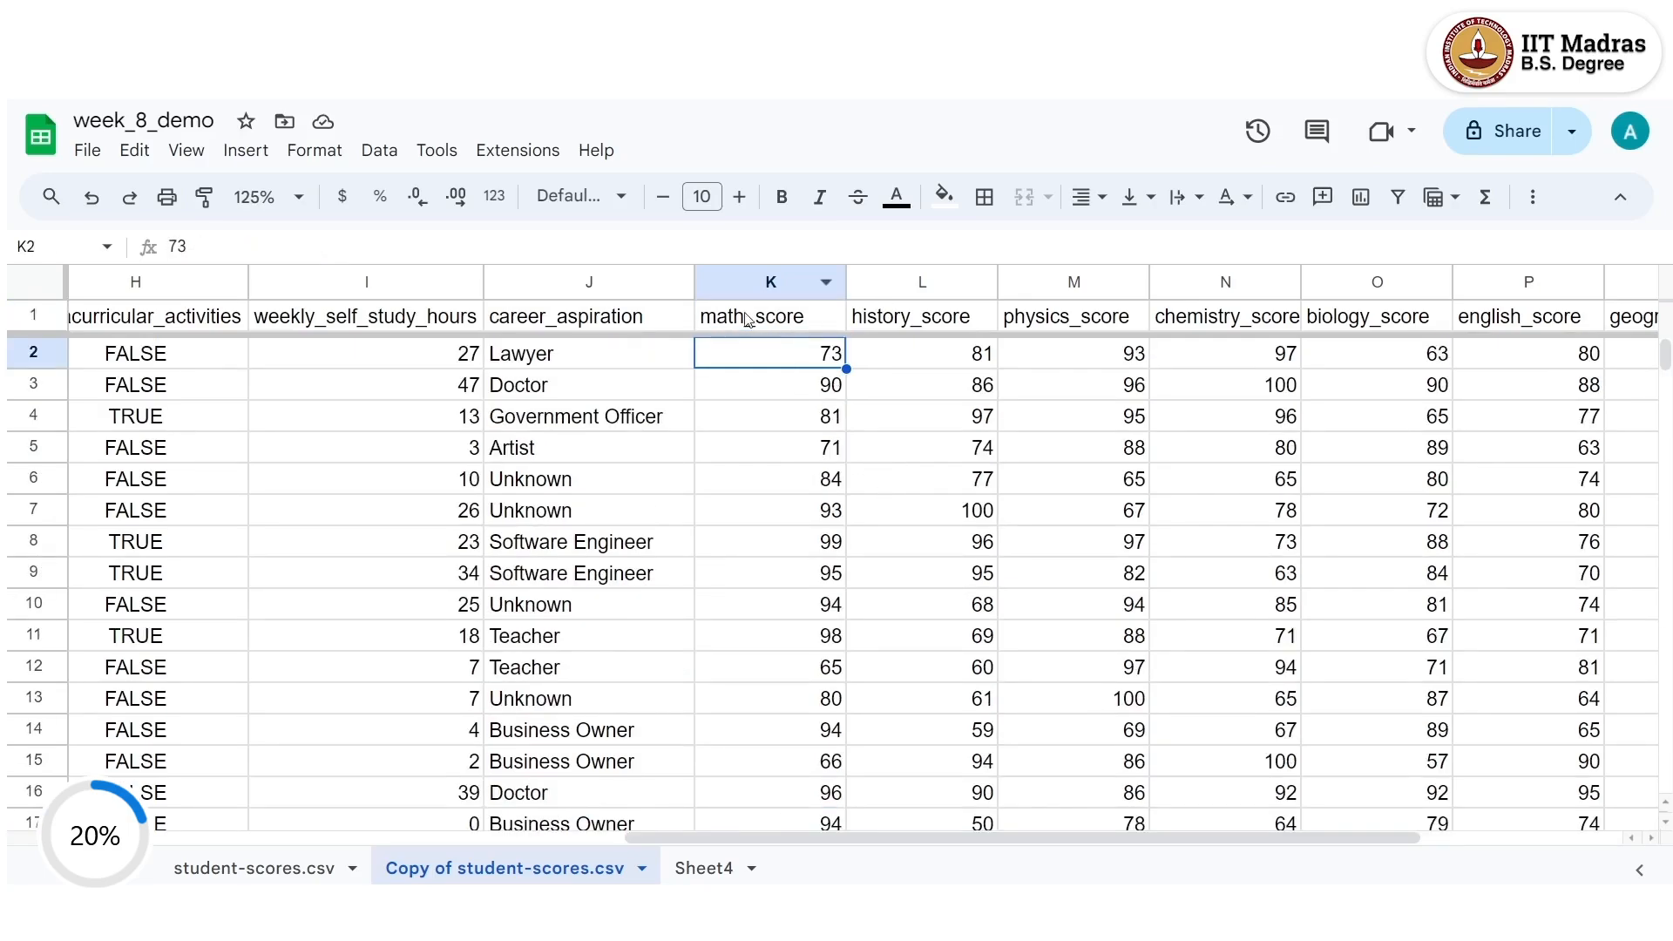
click(950, 362)
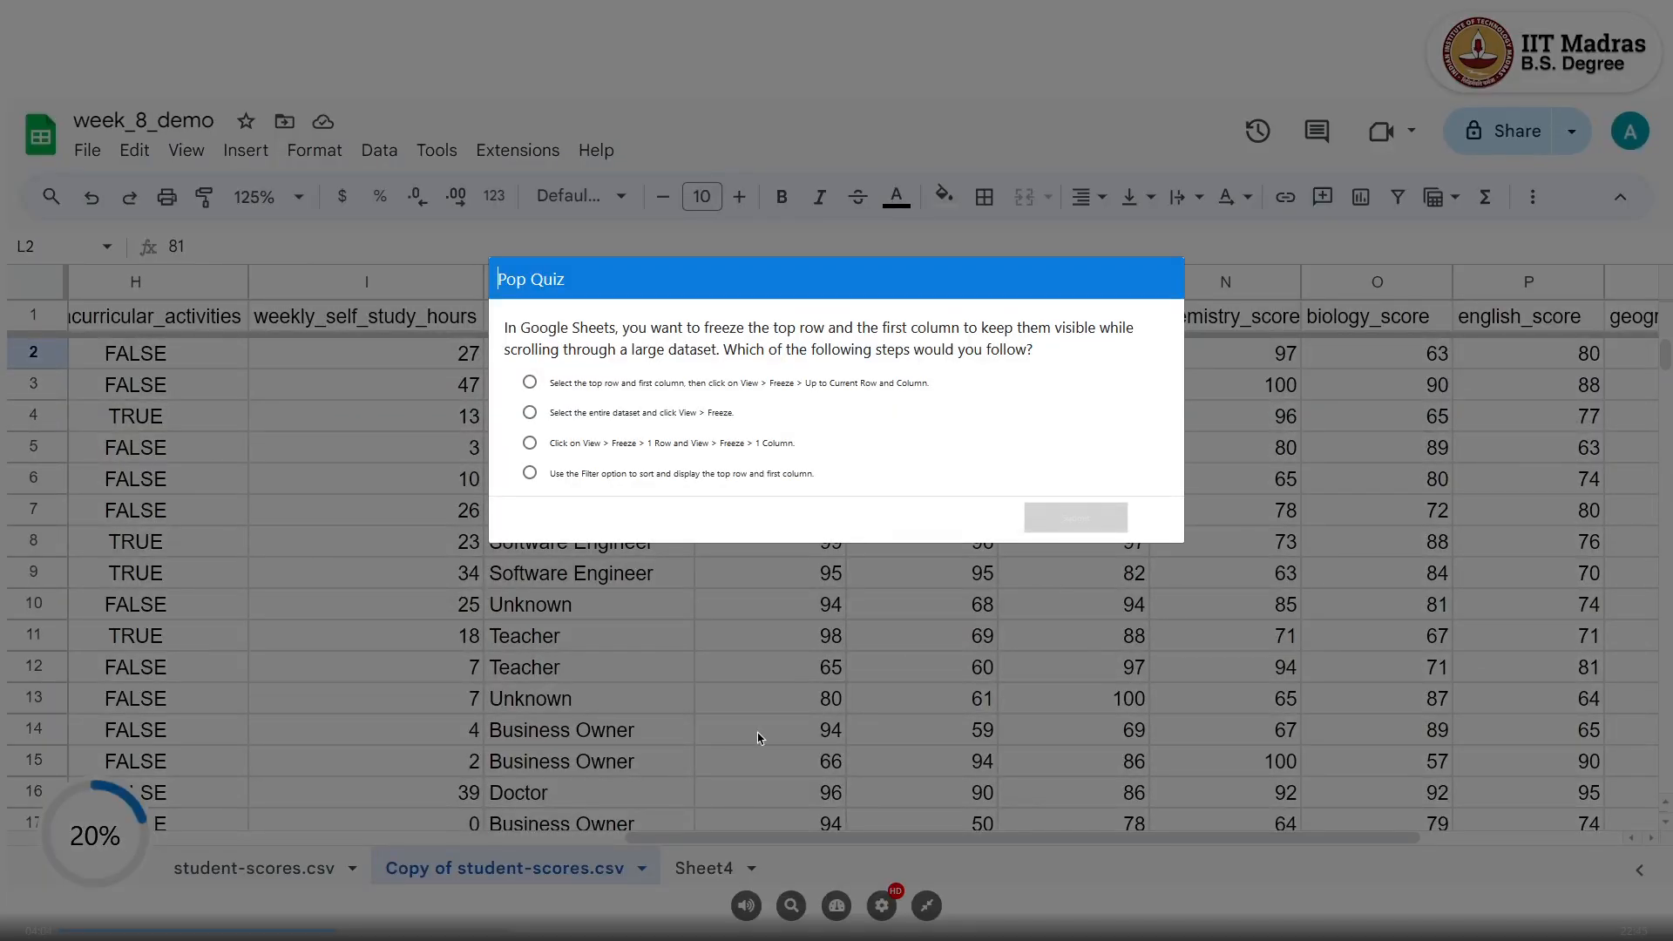
Answer the pop quiz on freezing the top row and first column with Freeze 1 Row and Freeze 1 Column, and submit it.
click(651, 414)
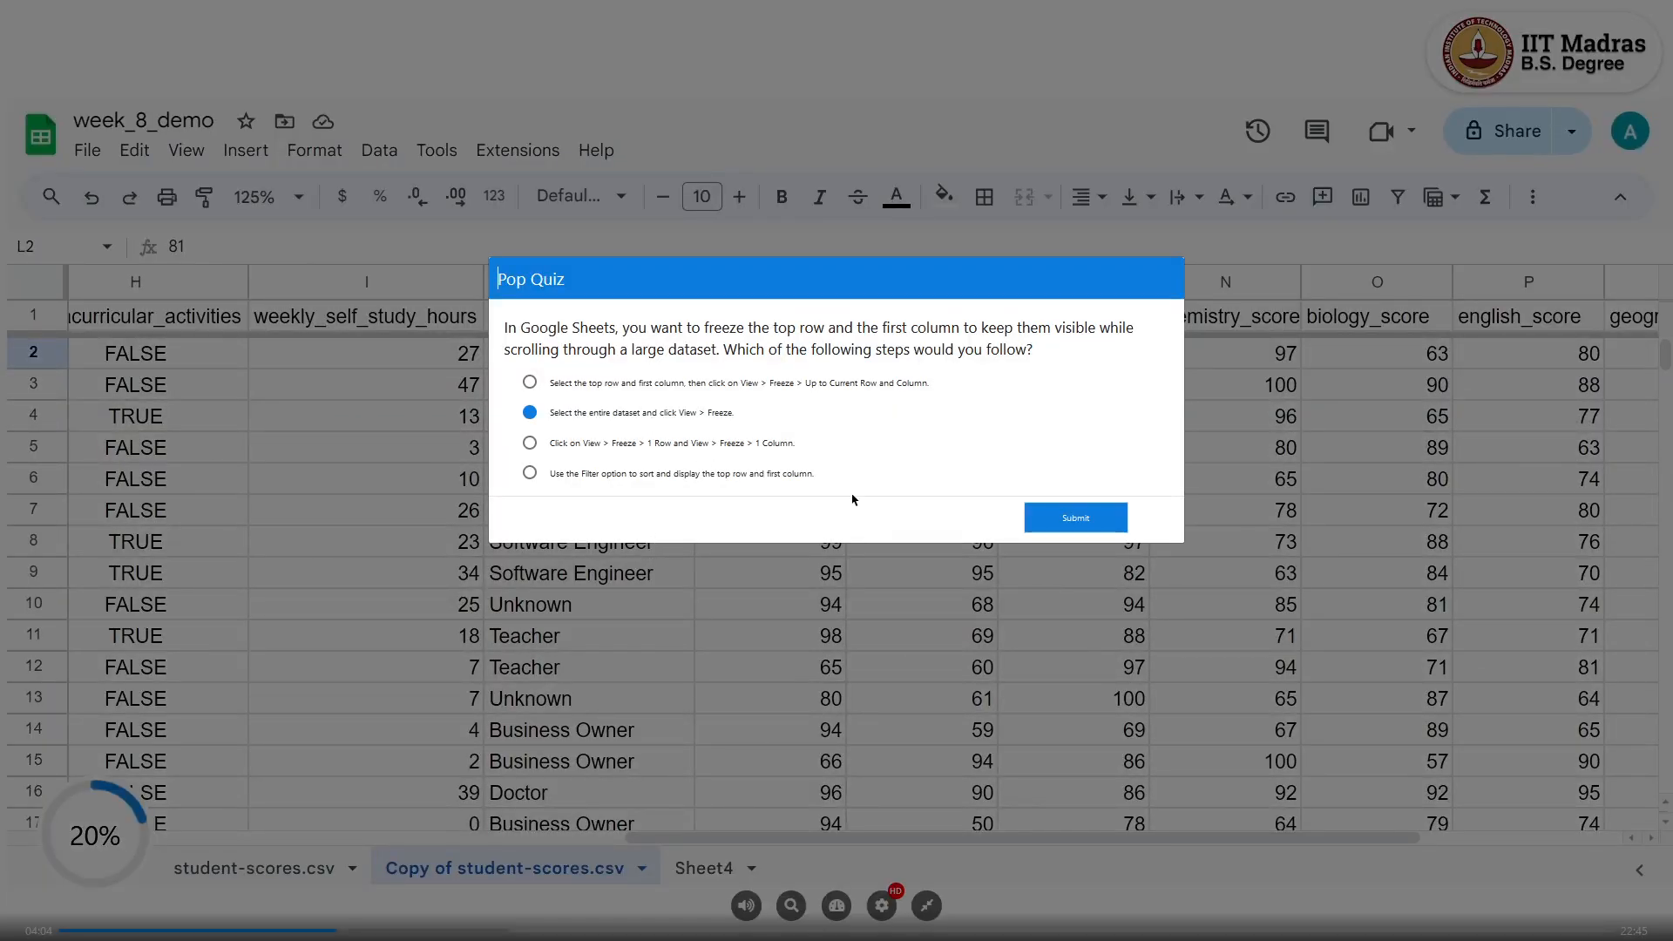
click(726, 446)
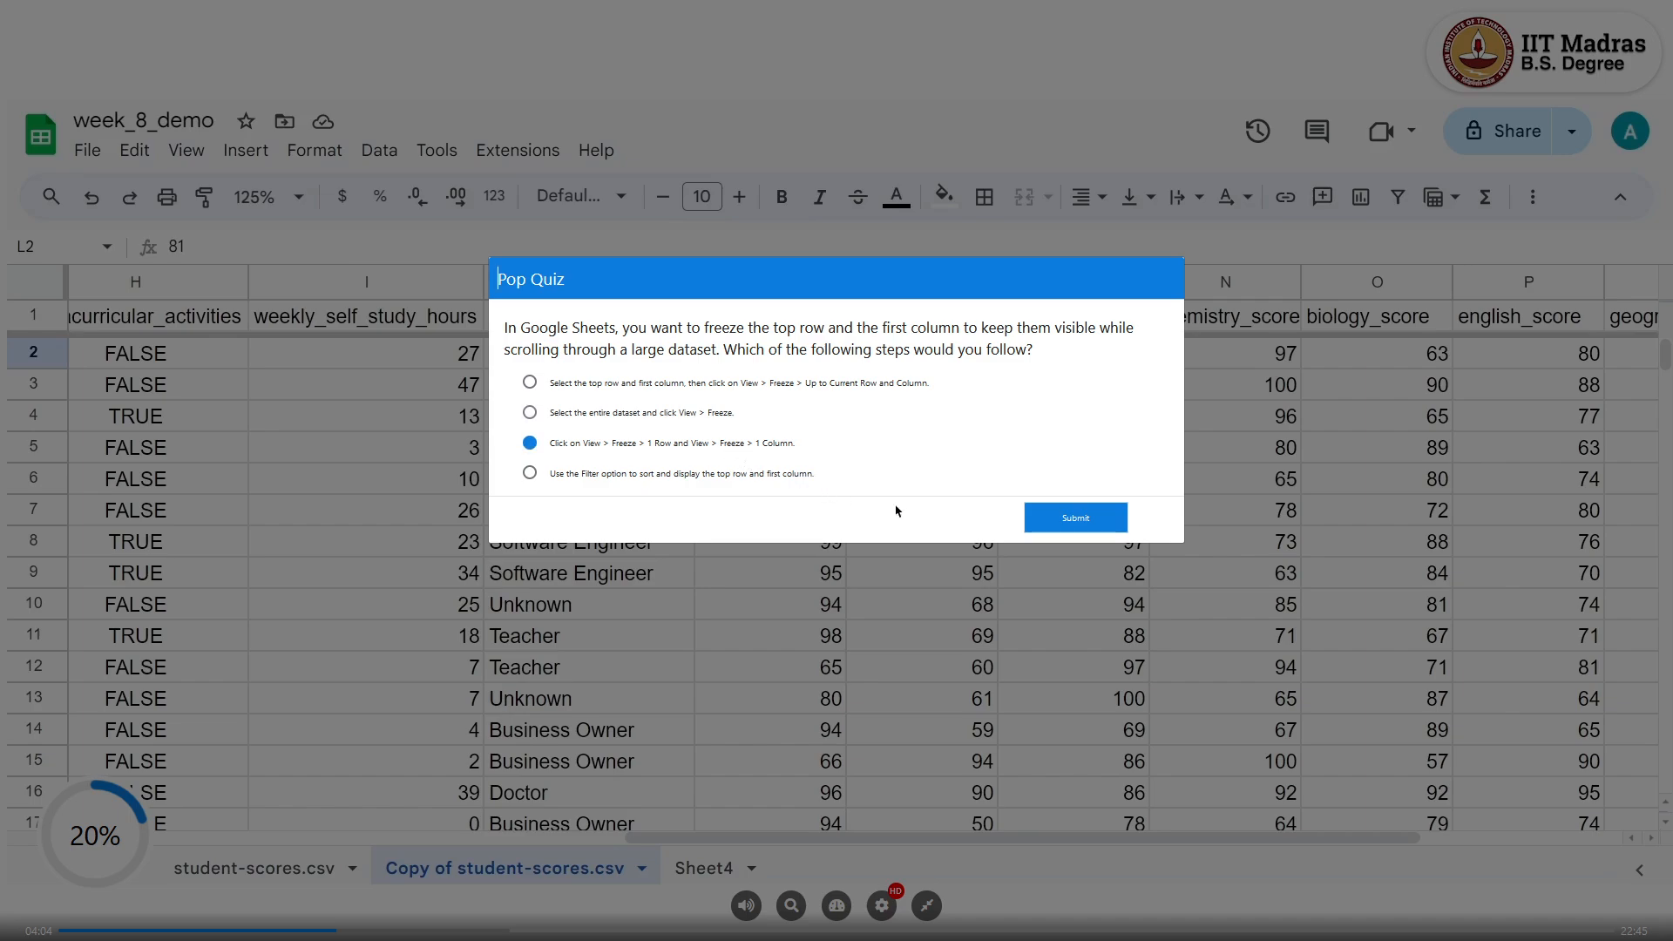
click(1046, 522)
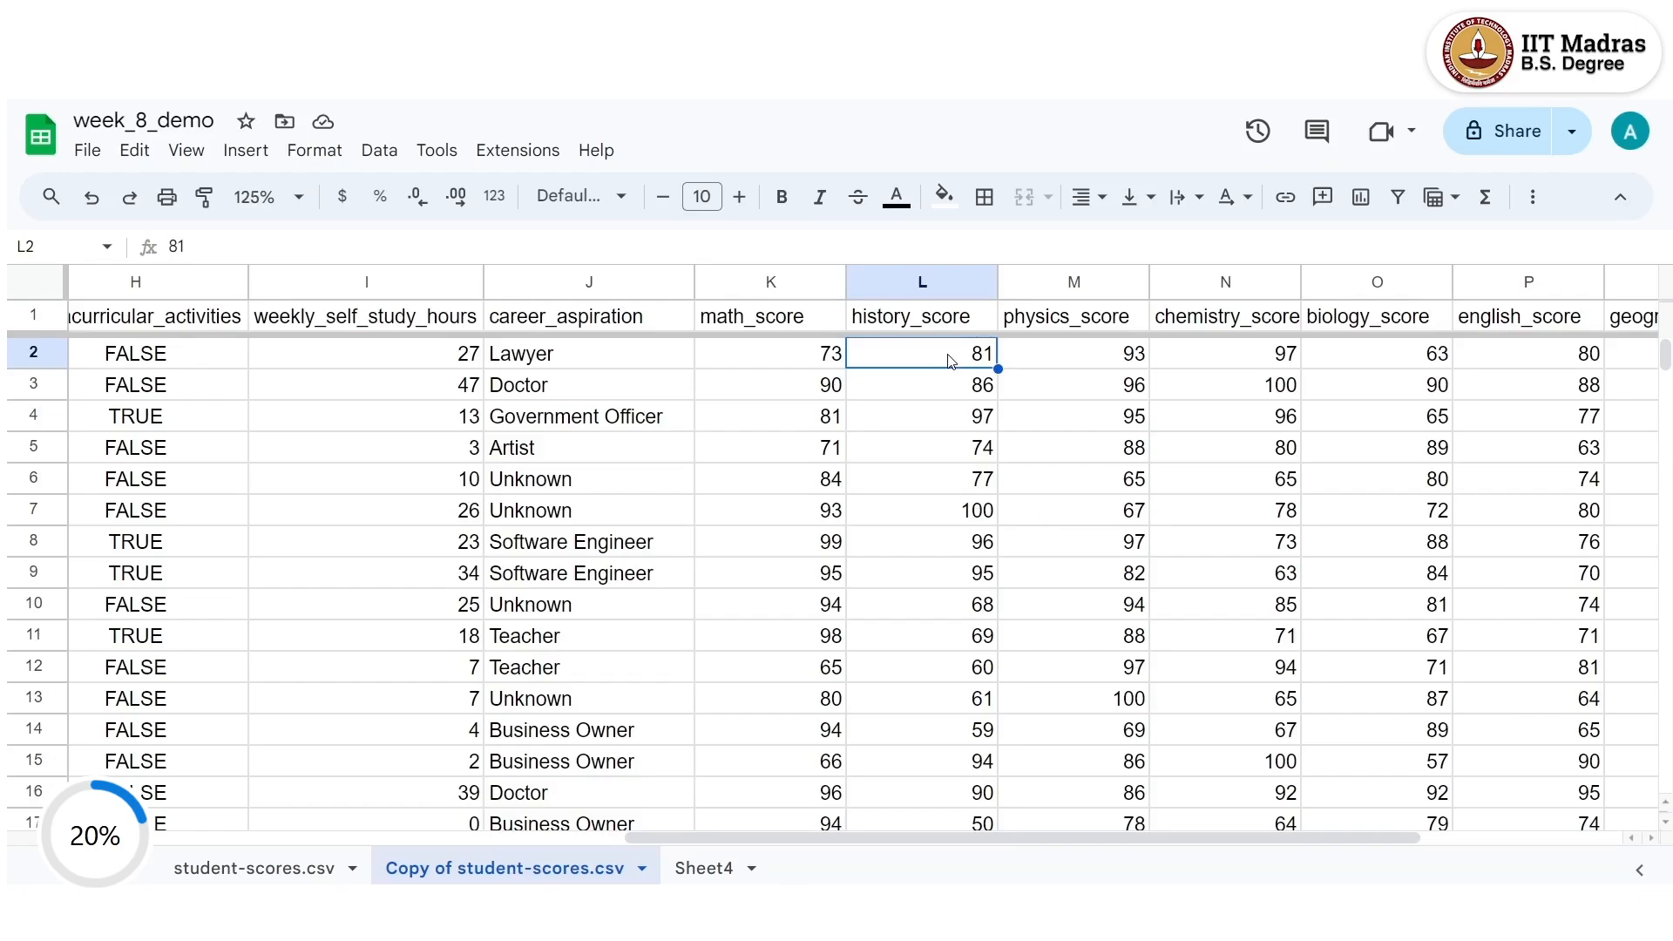
Calculate the median history score in L2002, below the last history_score record, with the formula =MEDIAN(L2:L2001).
key(ctrl+Down)
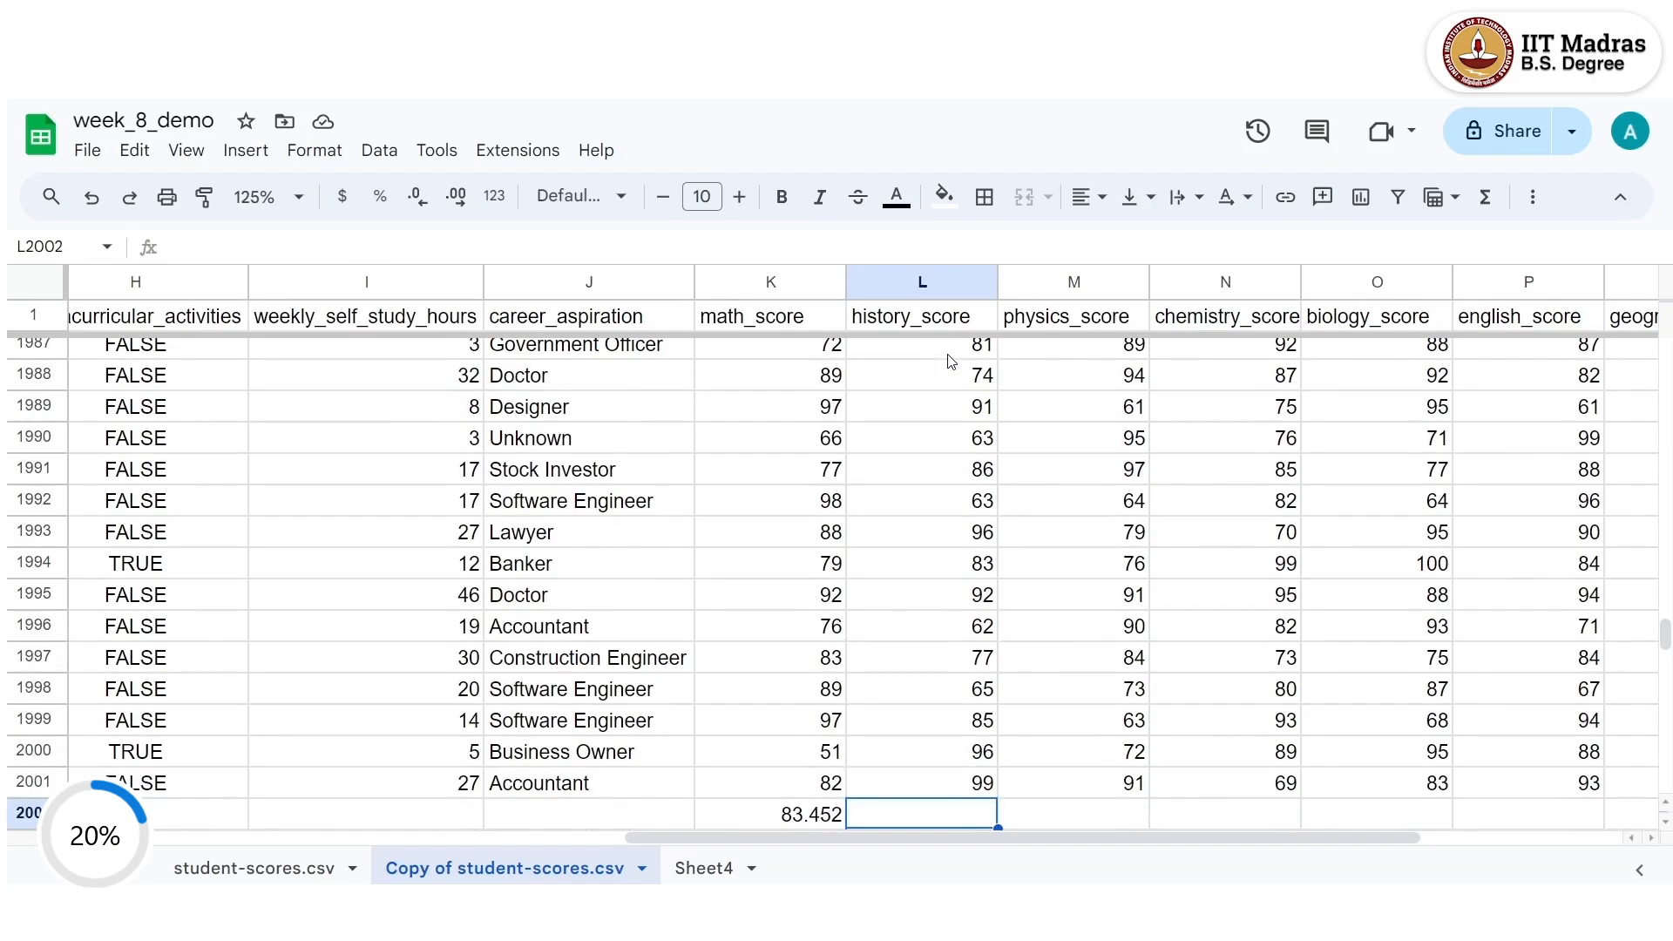
text(=med)
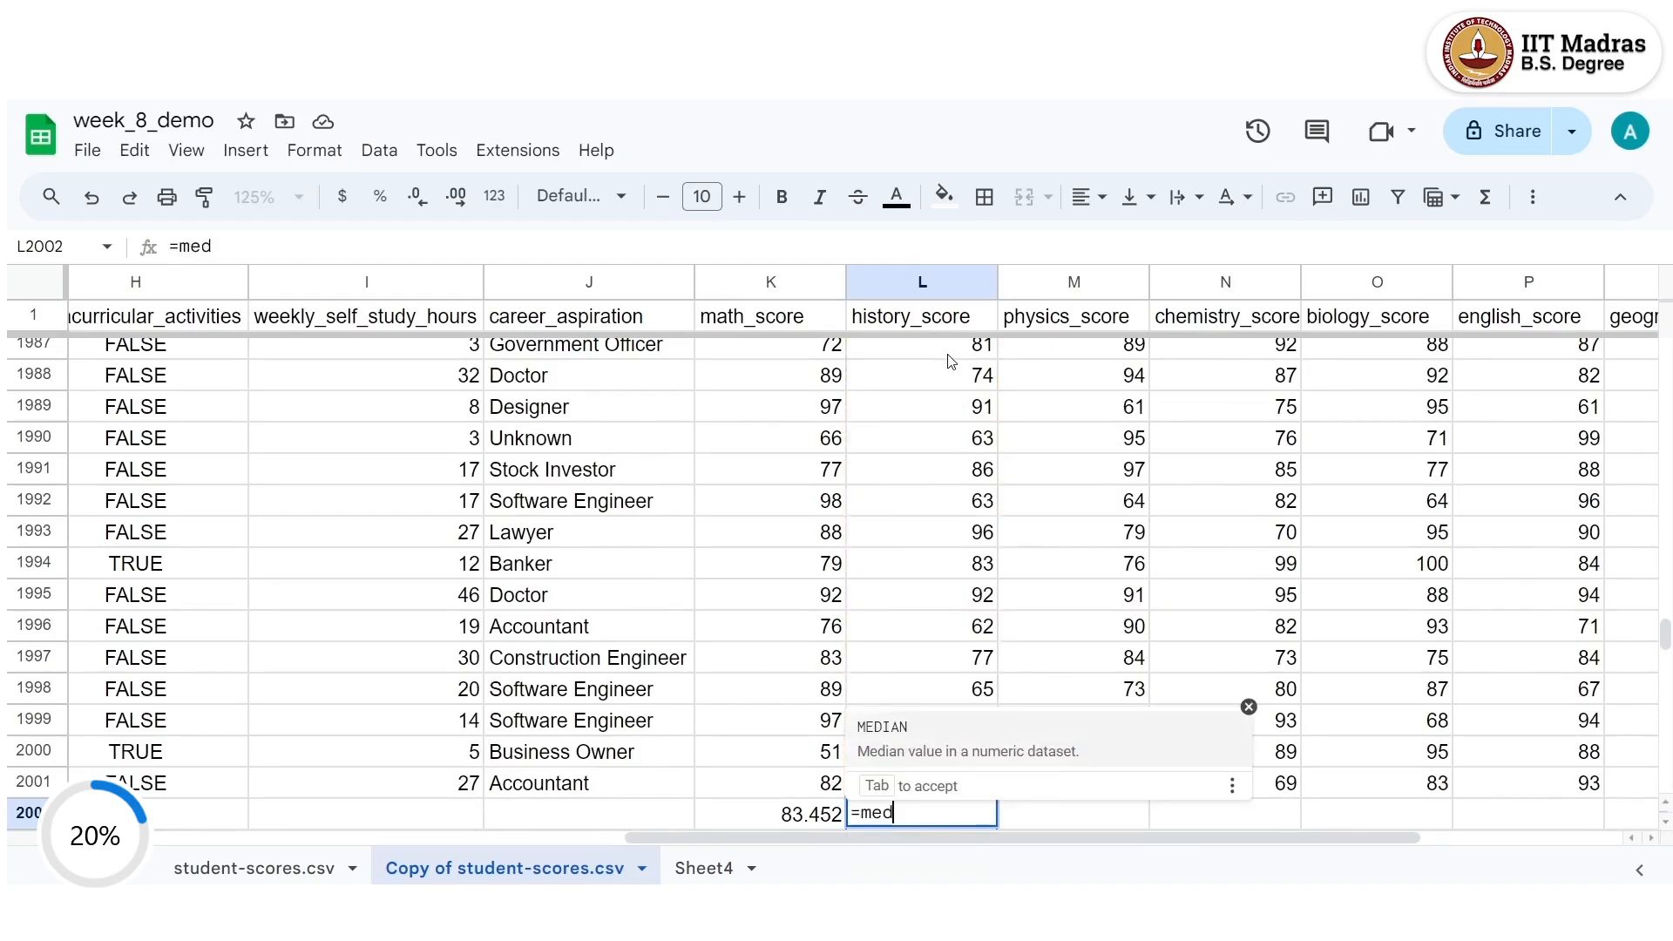
key(Tab)
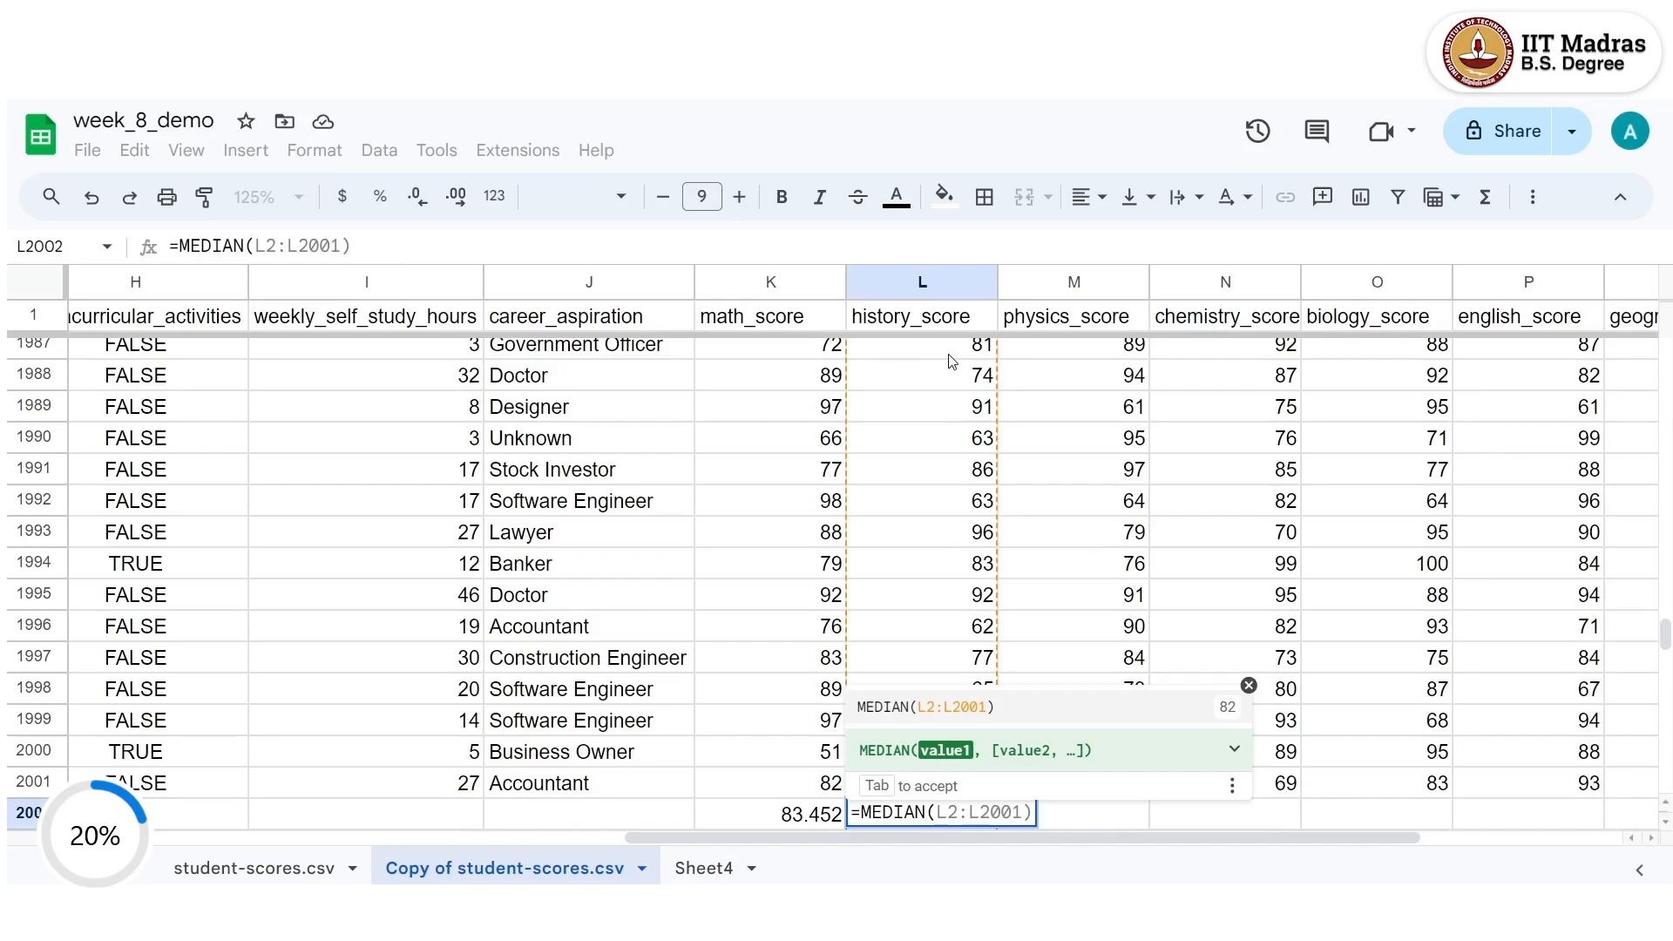
key(Tab)
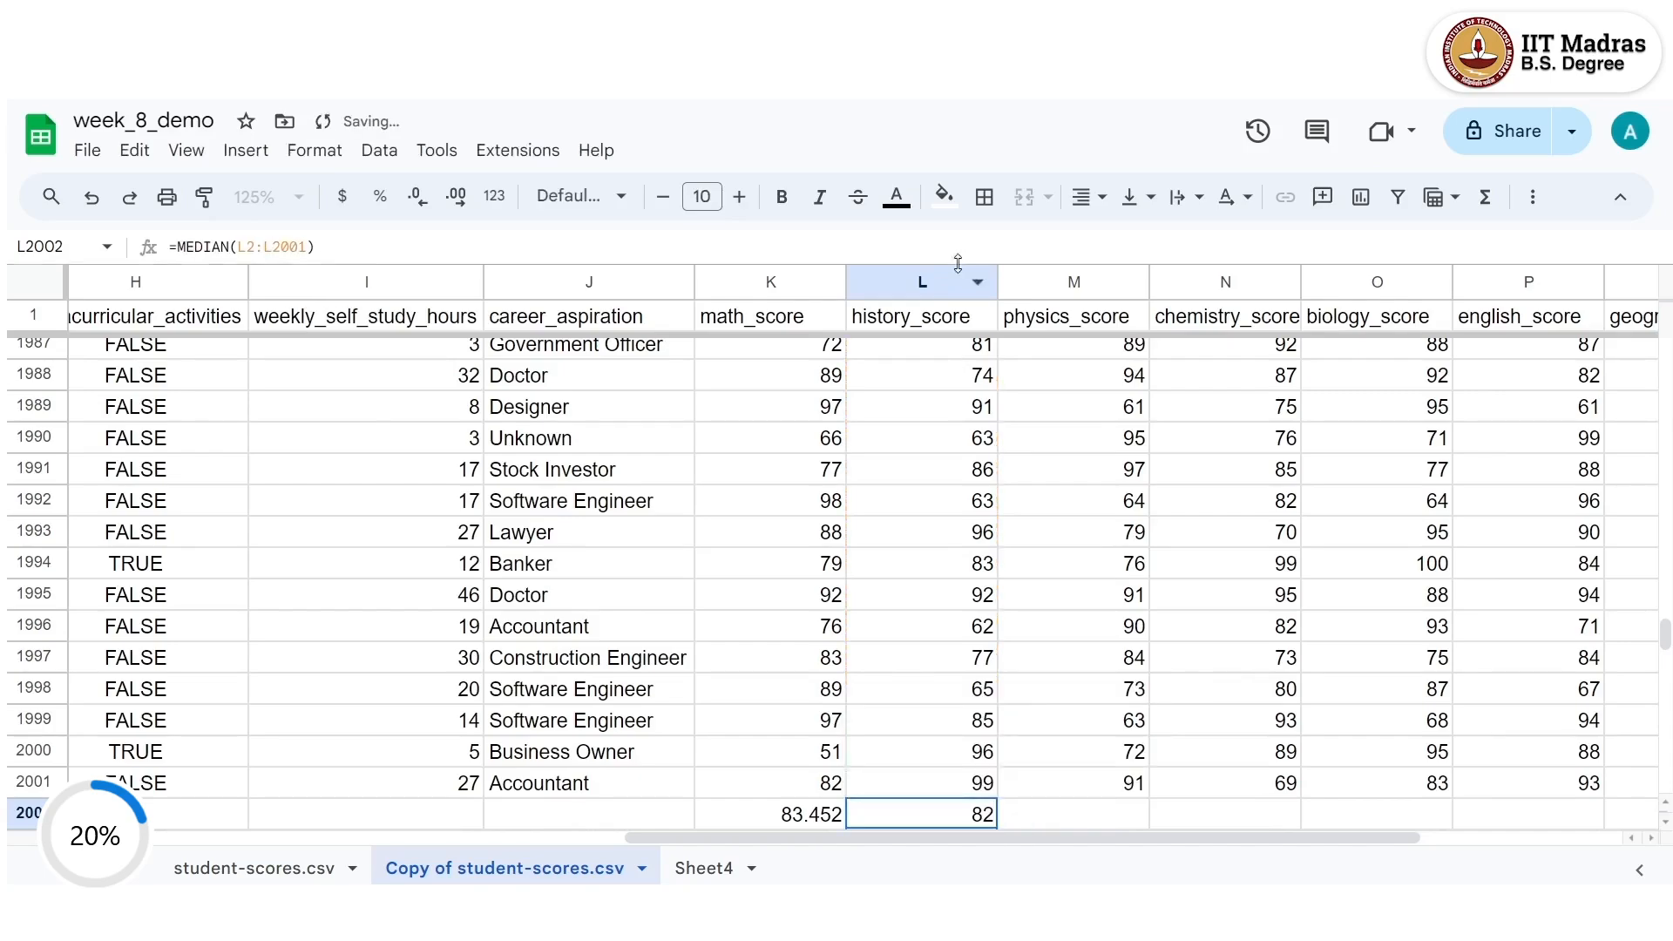
scroll(955, 361, down, 3)
scroll(959, 349, up, 1)
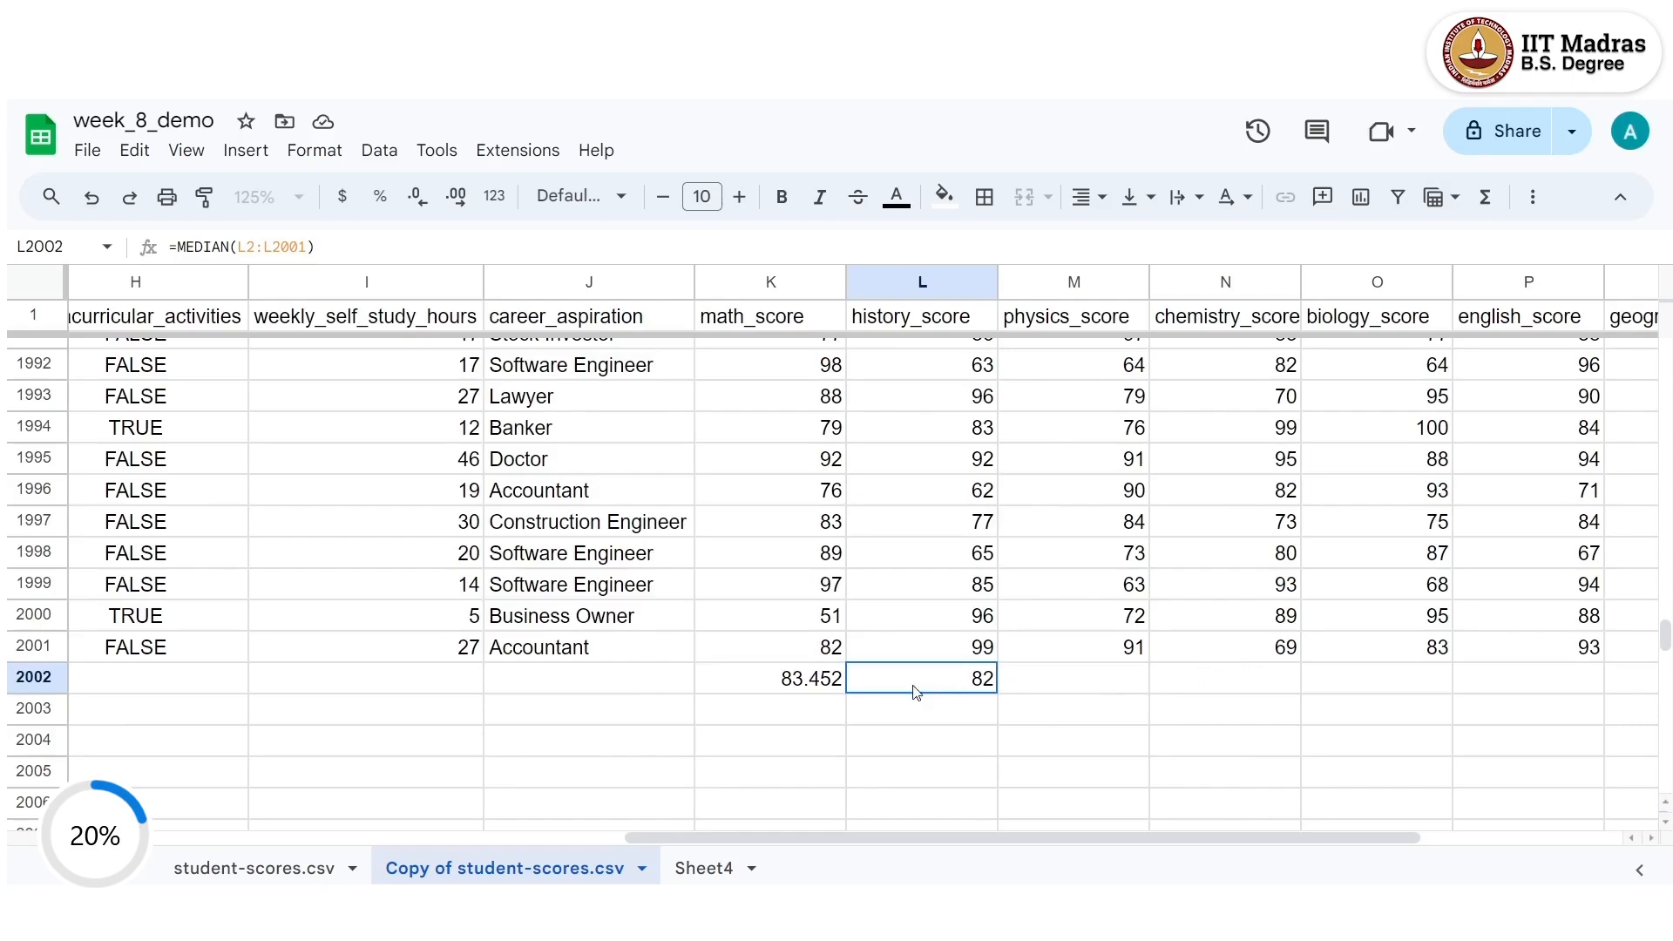
click(615, 661)
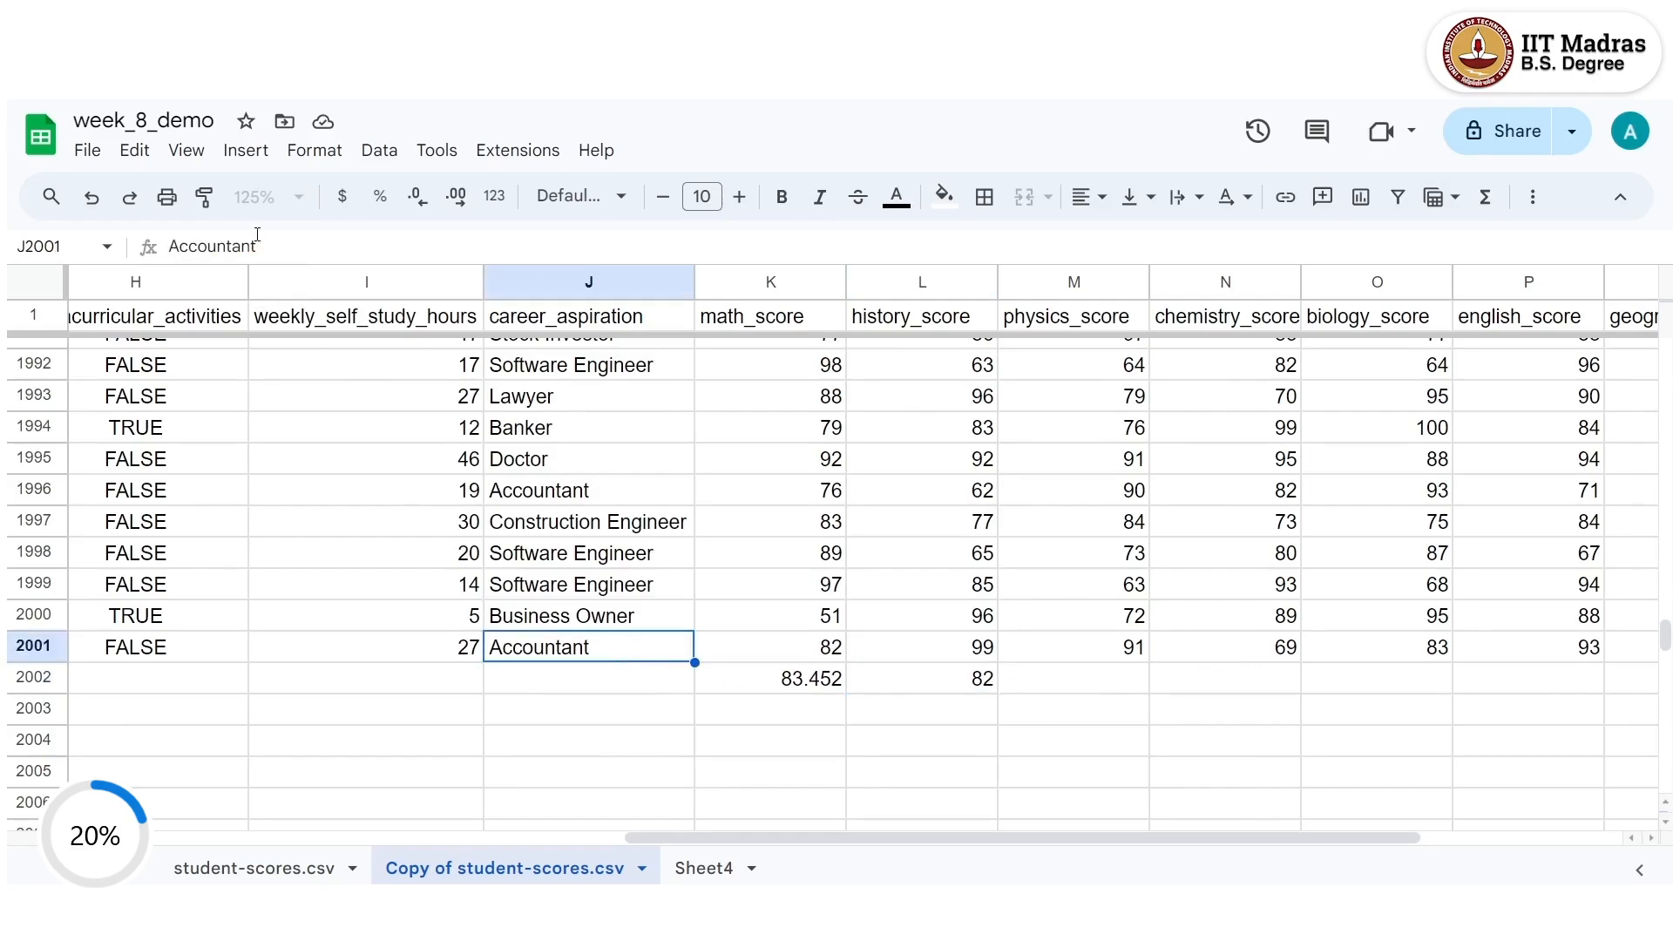
click(952, 680)
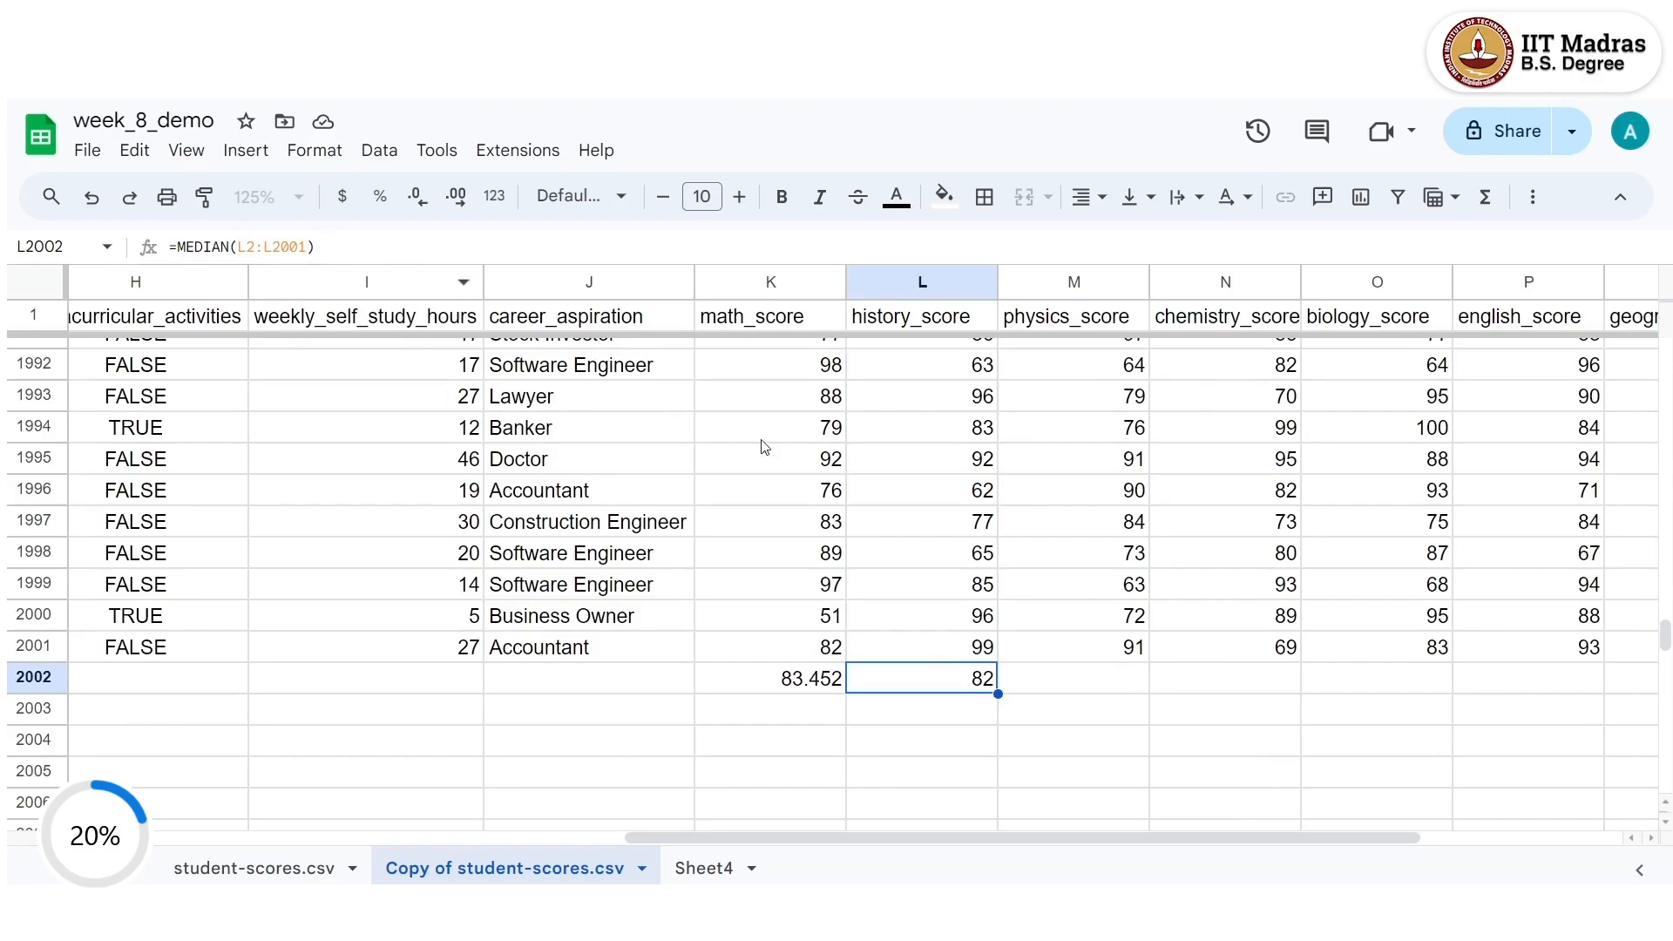
Calculate the most common physics score in M2002, below the last physics_score record, with the formula =MODE(M2:M2001).
click(1120, 678)
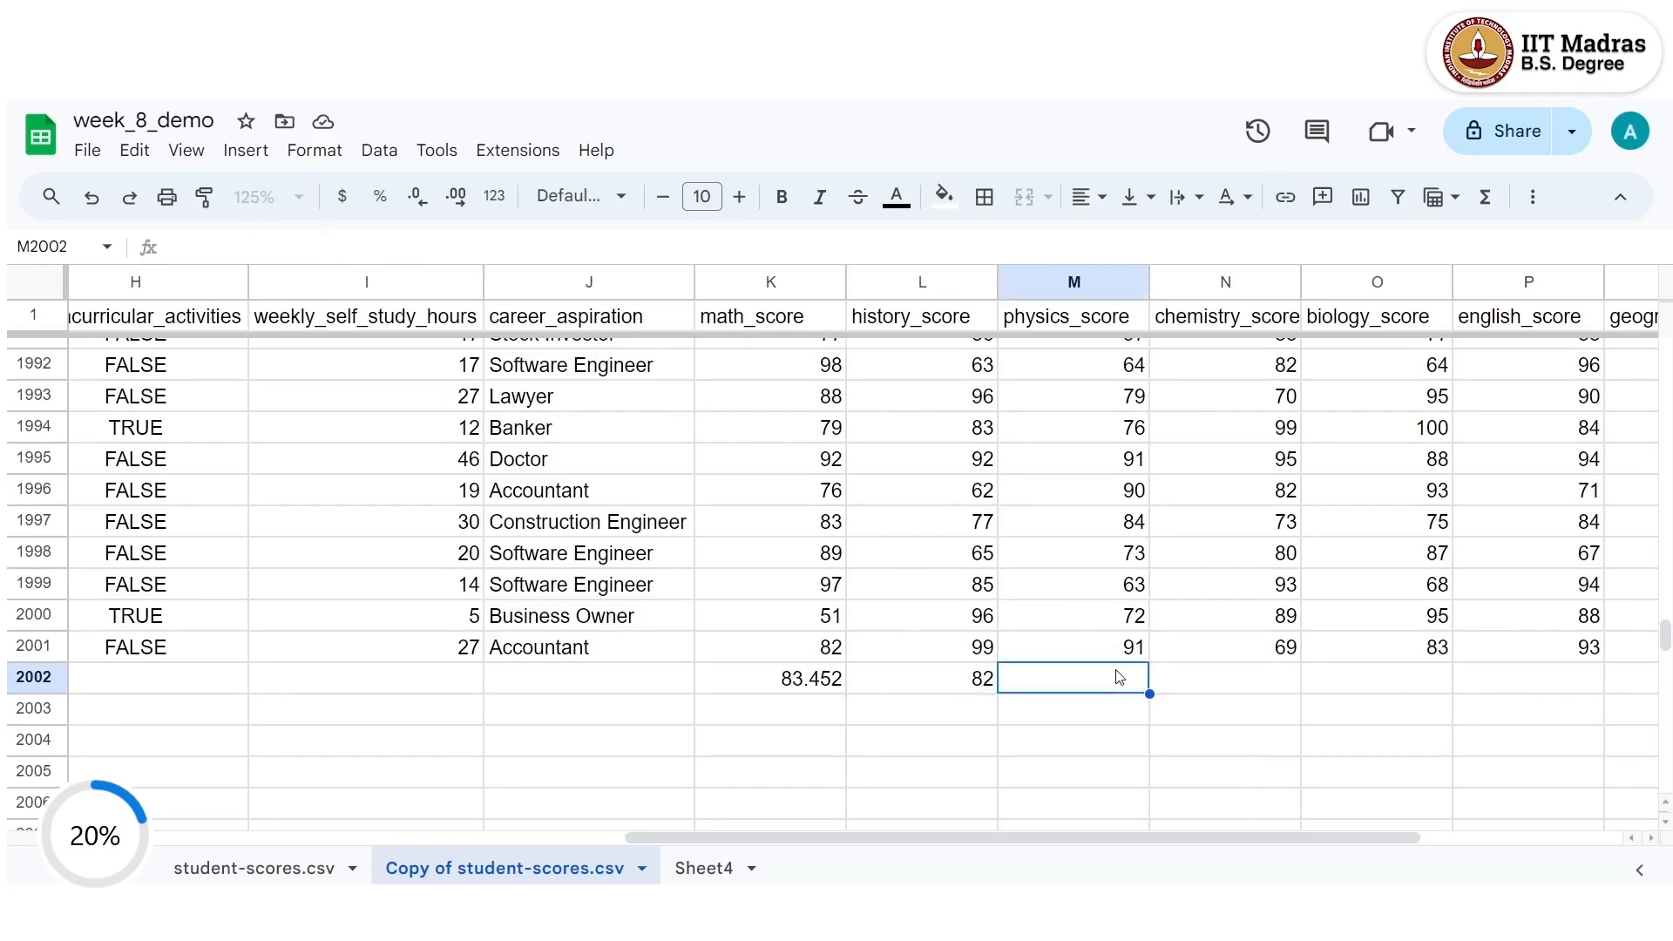
text(=mod)
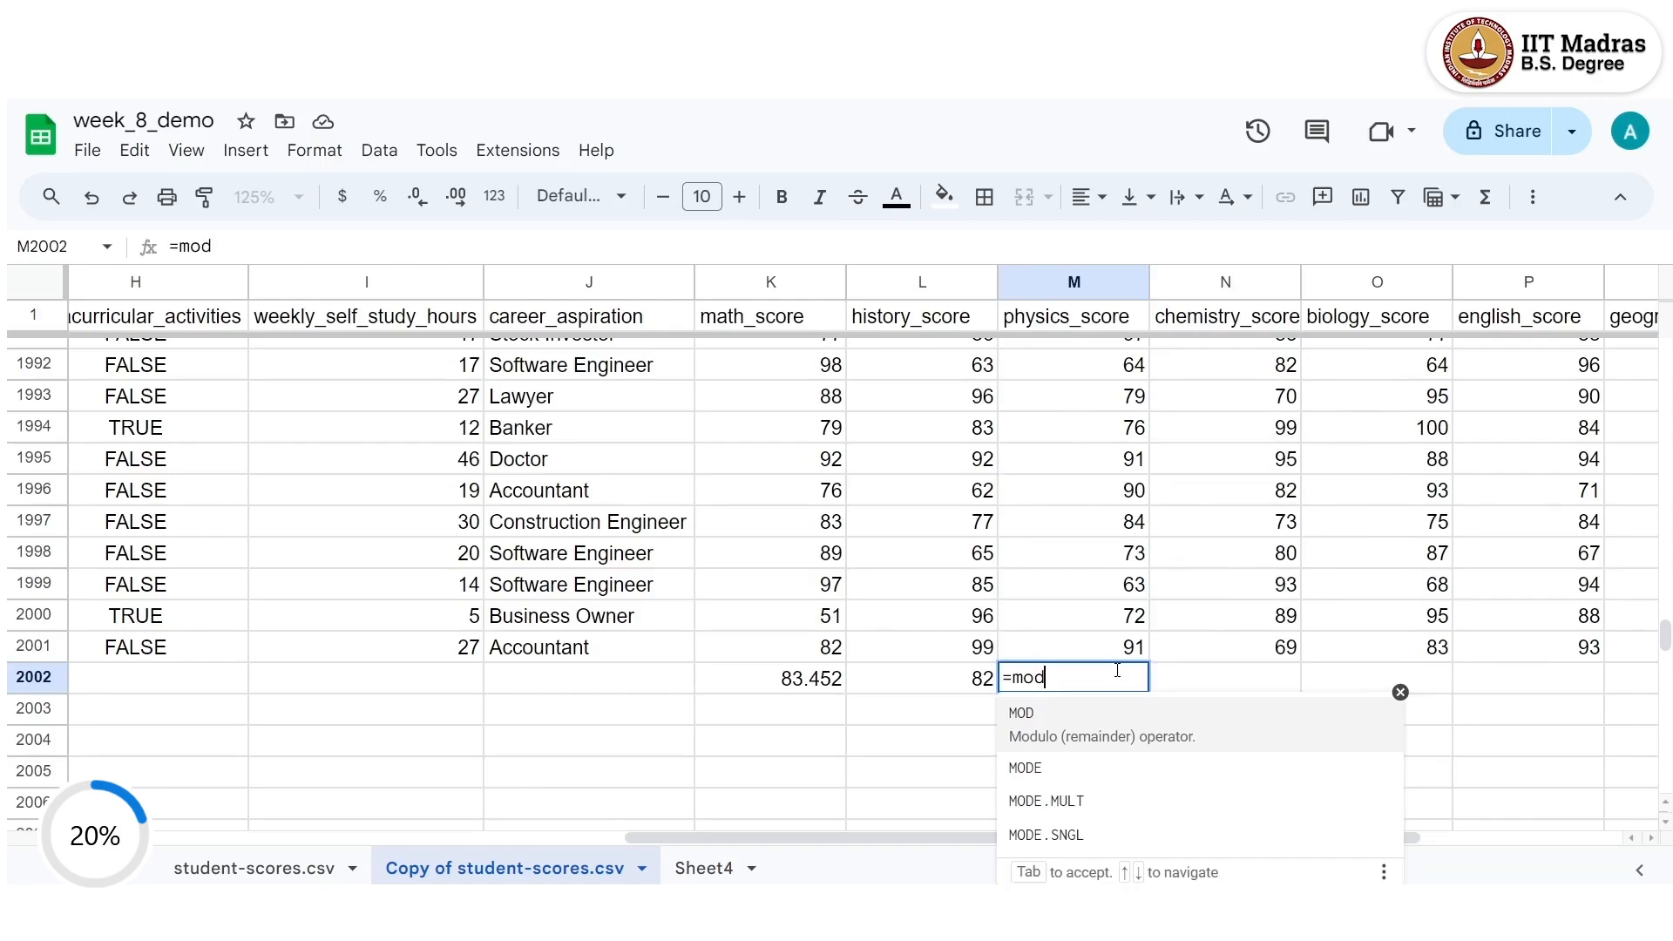
text(e)
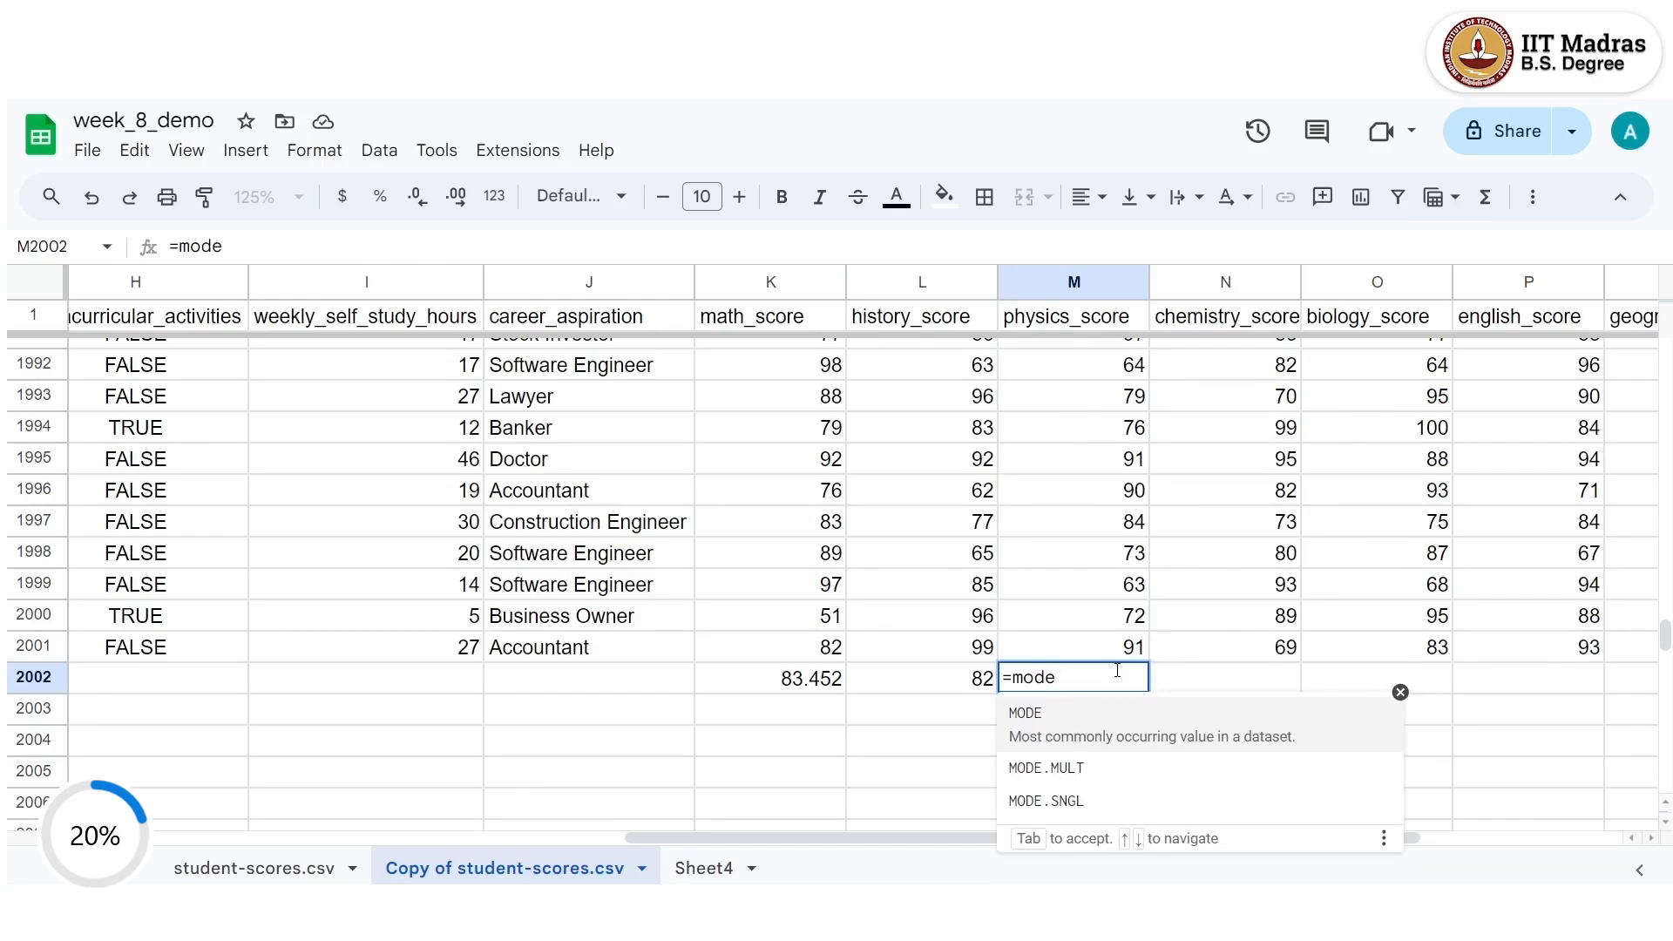
click(1142, 727)
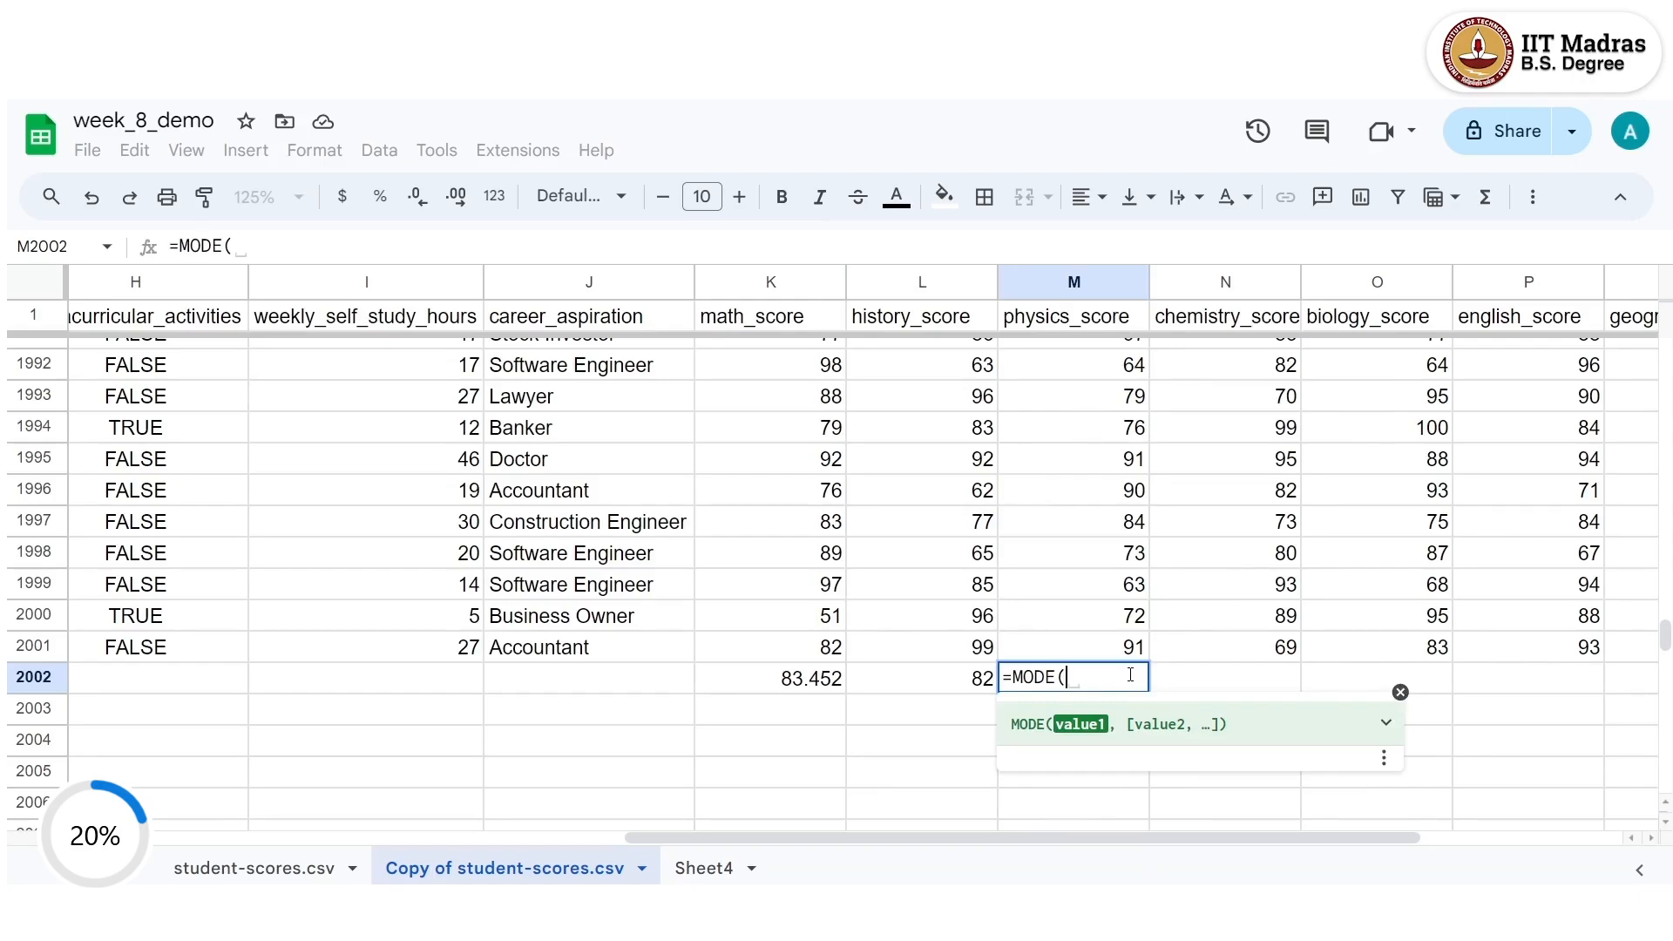
text(M2)
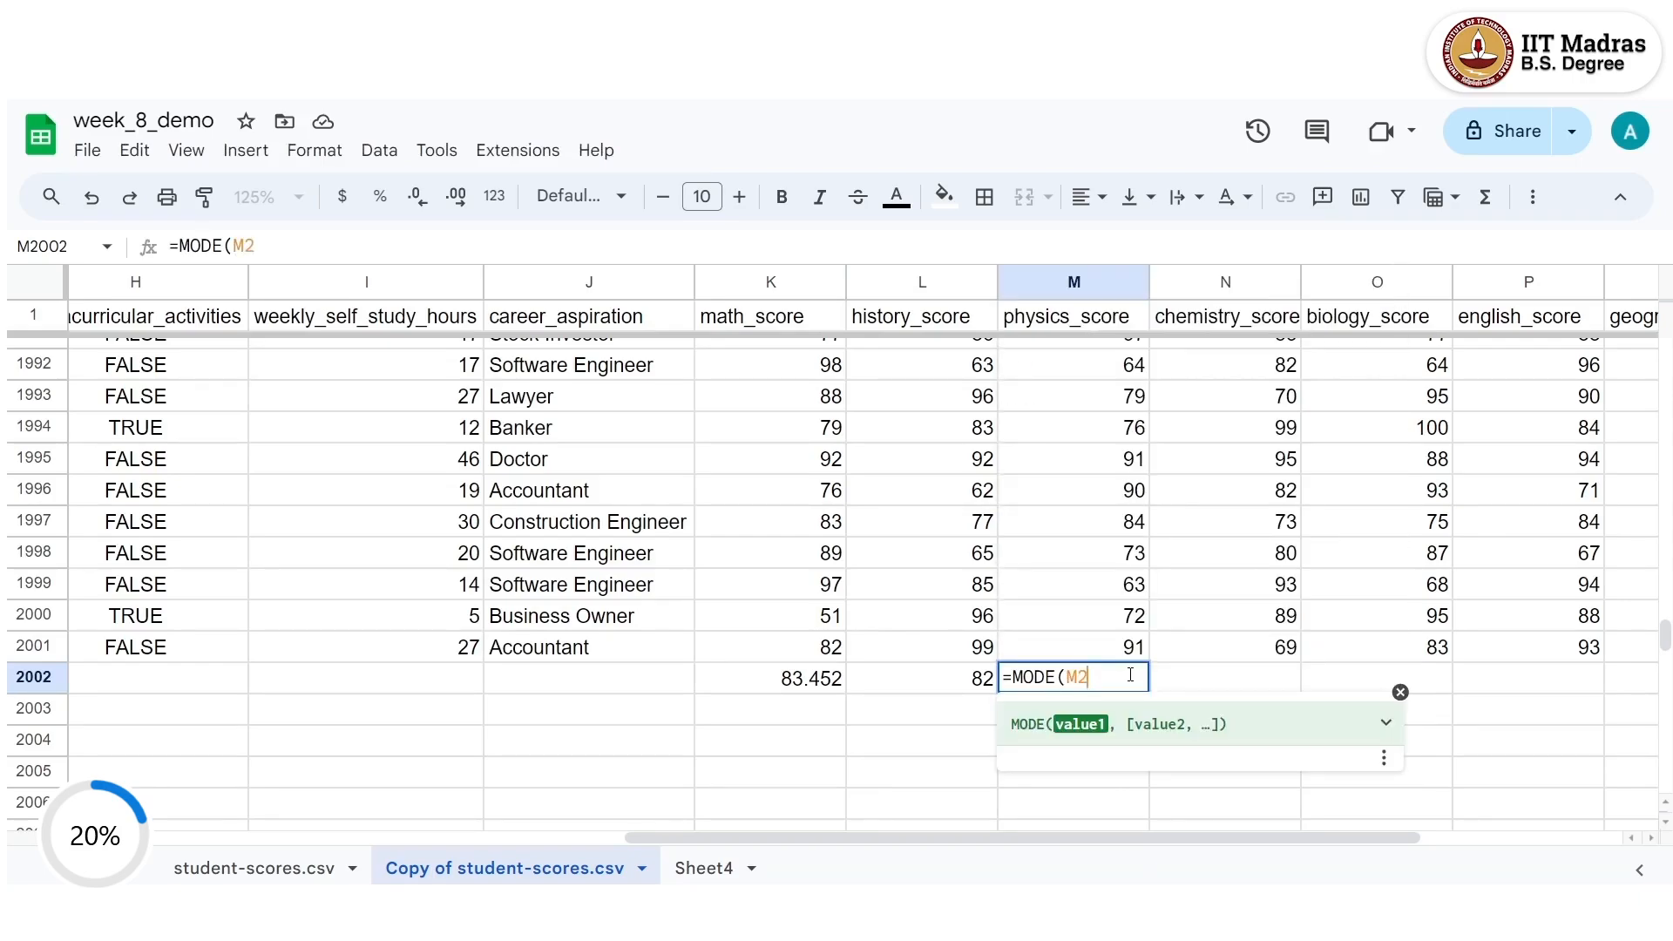
text(:M20)
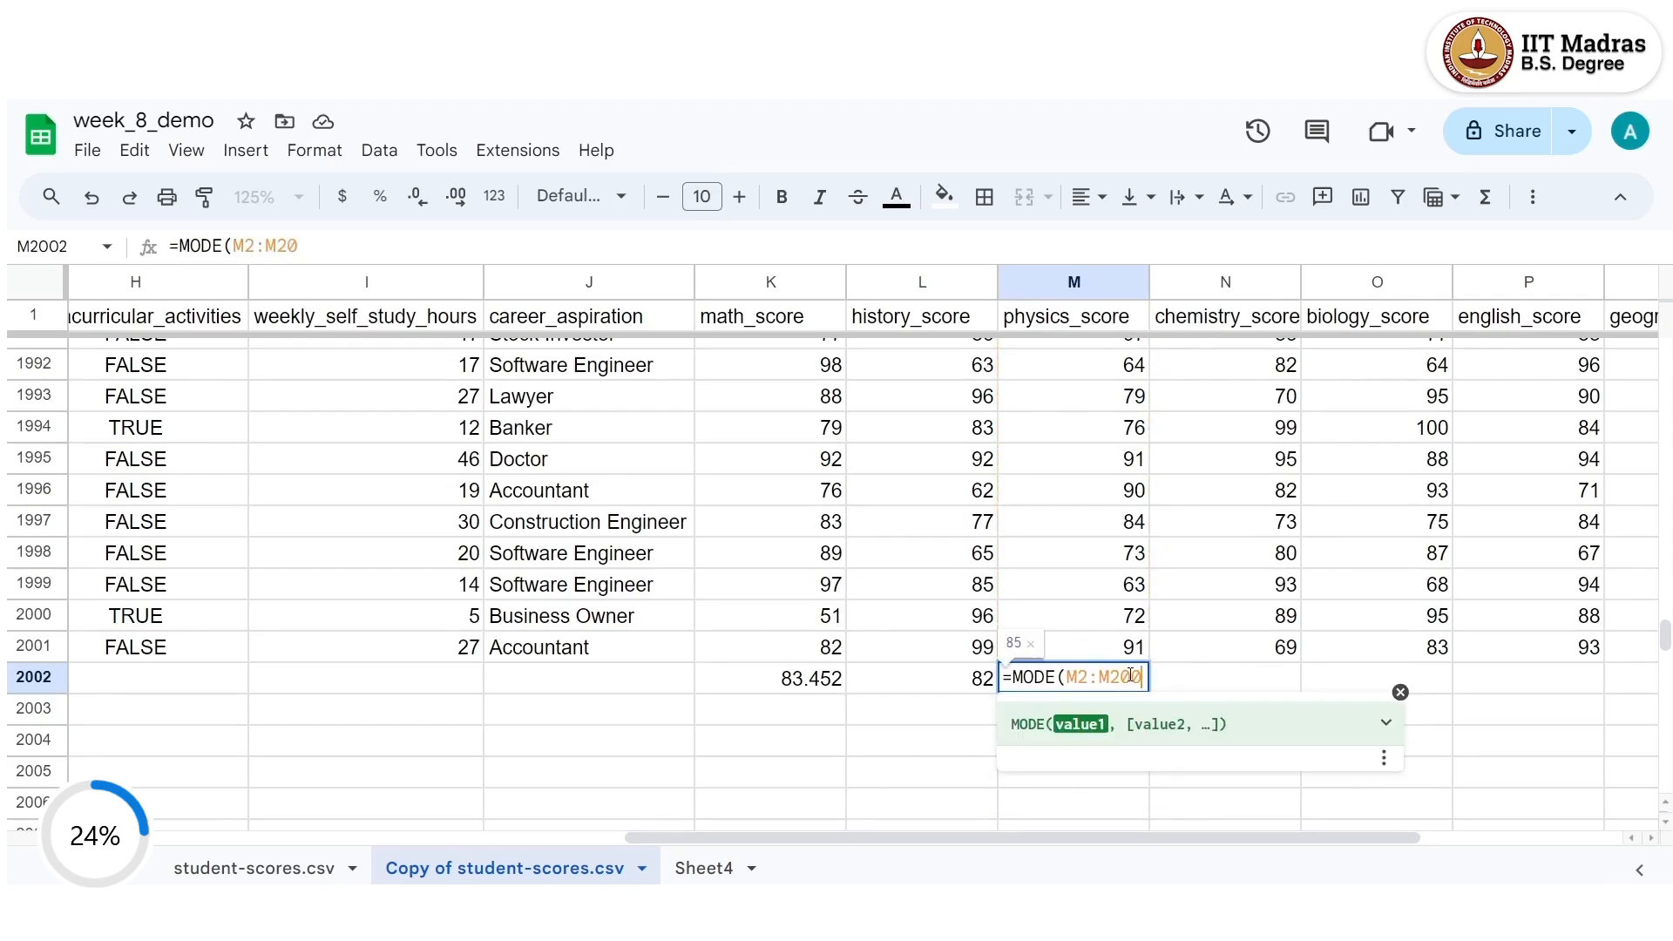
text(01)
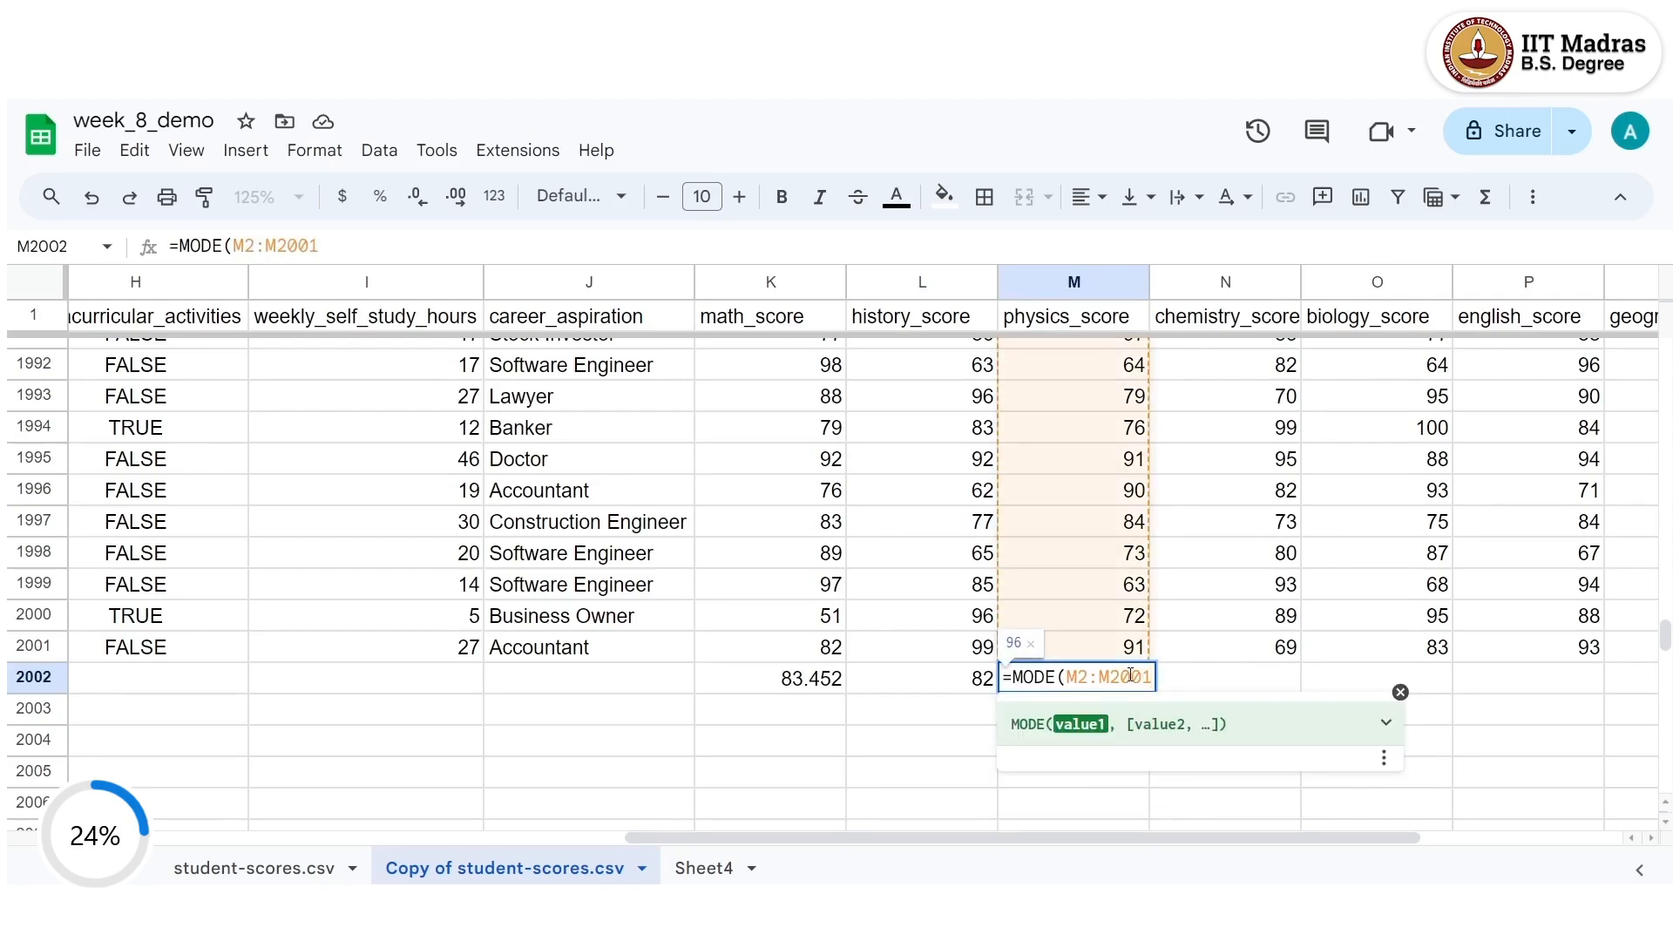
key(Return)
scroll(1132, 679, up, 3)
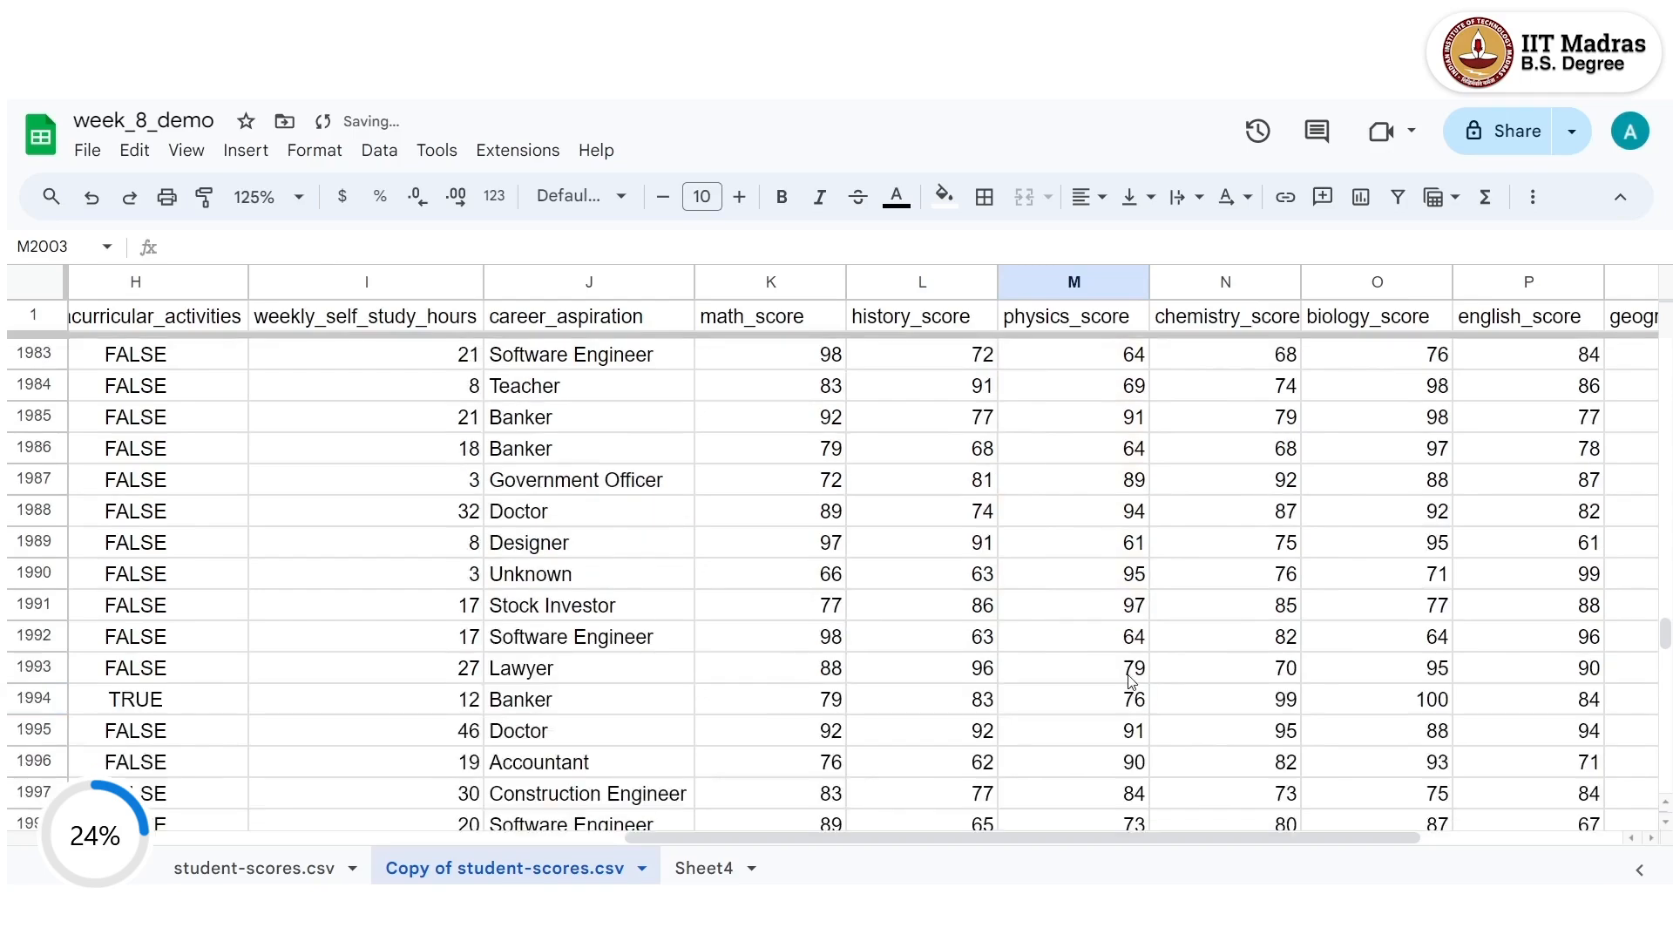
scroll(1132, 679, down, 3)
click(1131, 680)
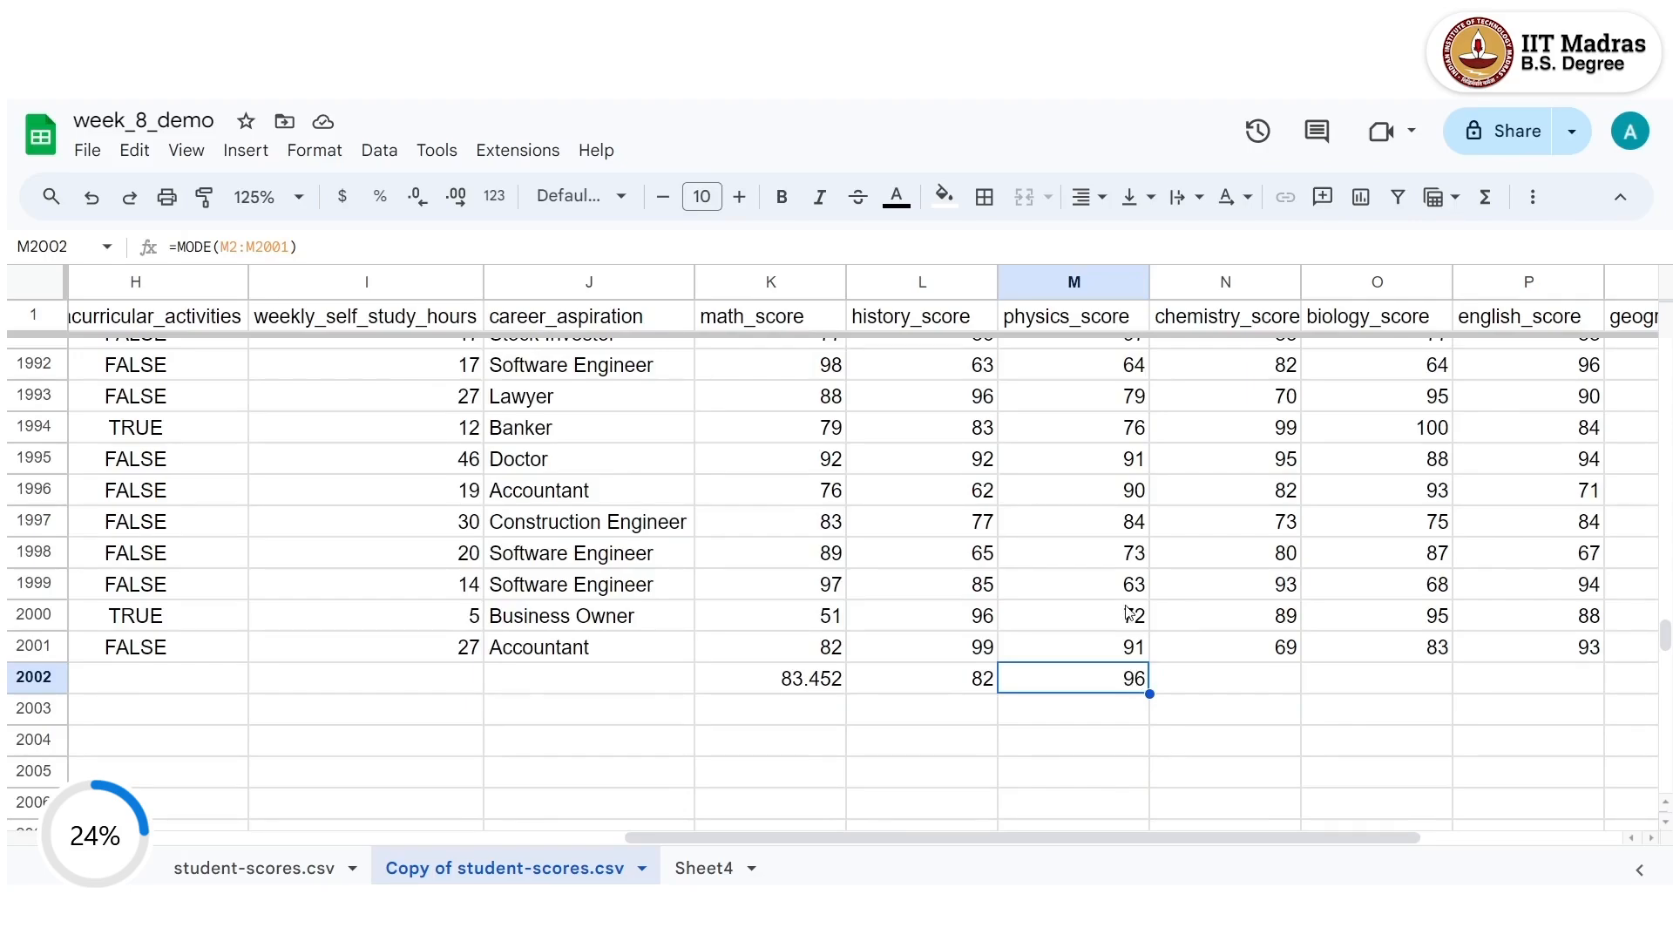
Add the column header avg_science_marks in R1, directly after geography_score.
drag(1664, 632, 1665, 353)
drag(1205, 835, 1488, 810)
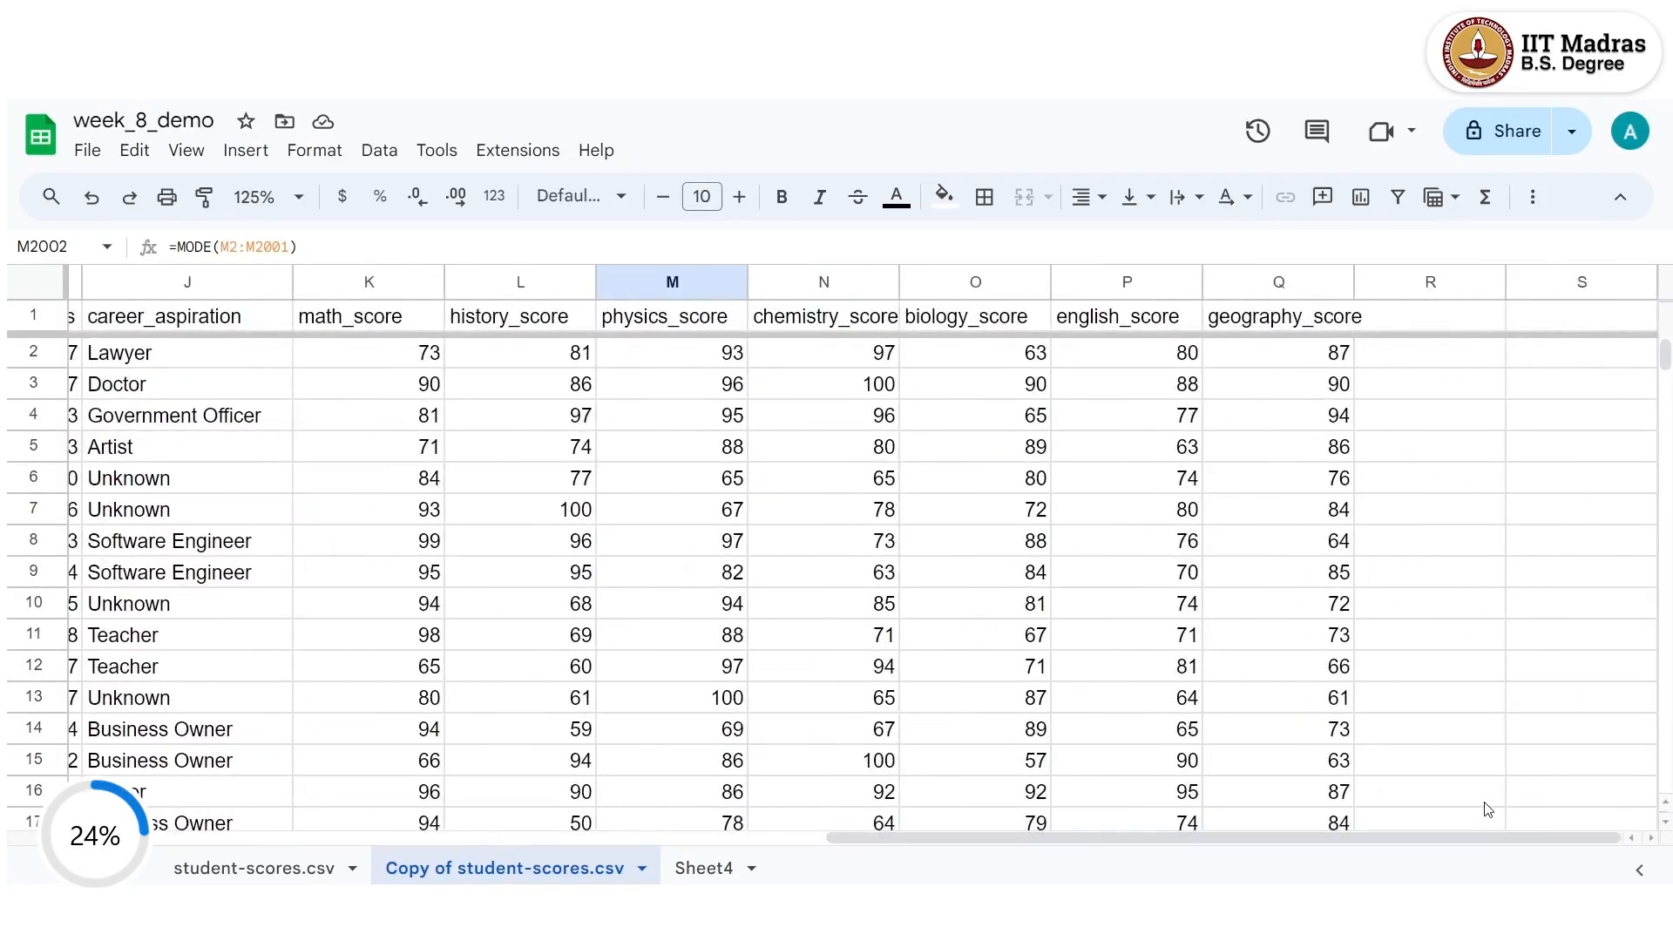
click(1429, 321)
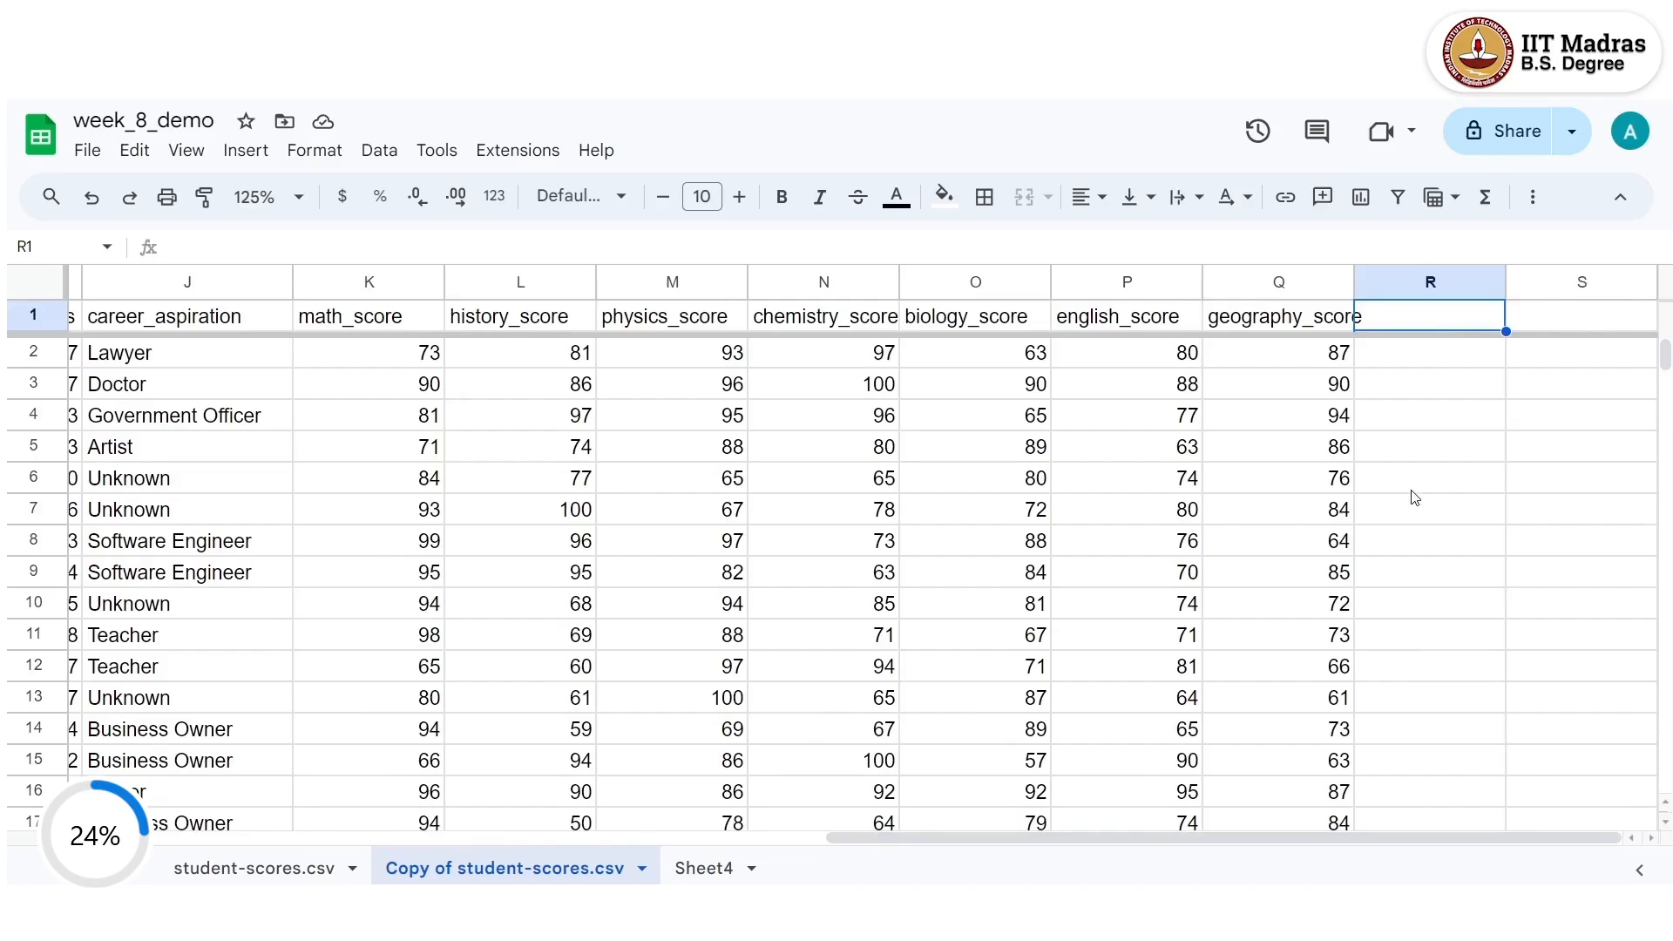
text(avg_s)
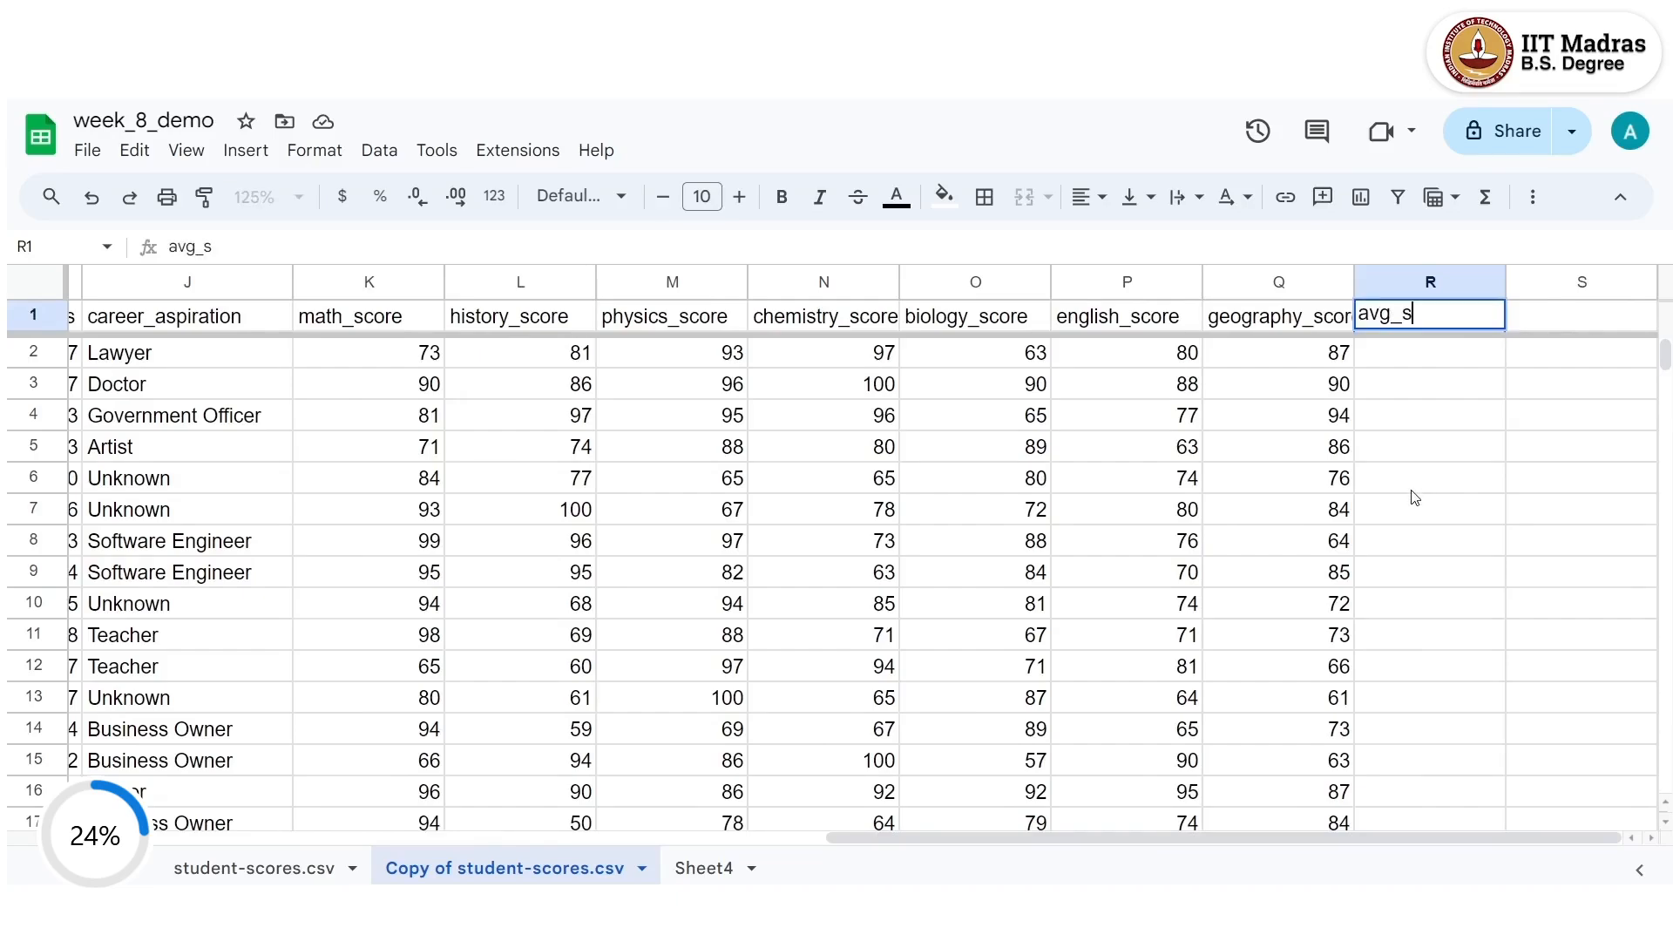
text(cience_marks)
key(Return)
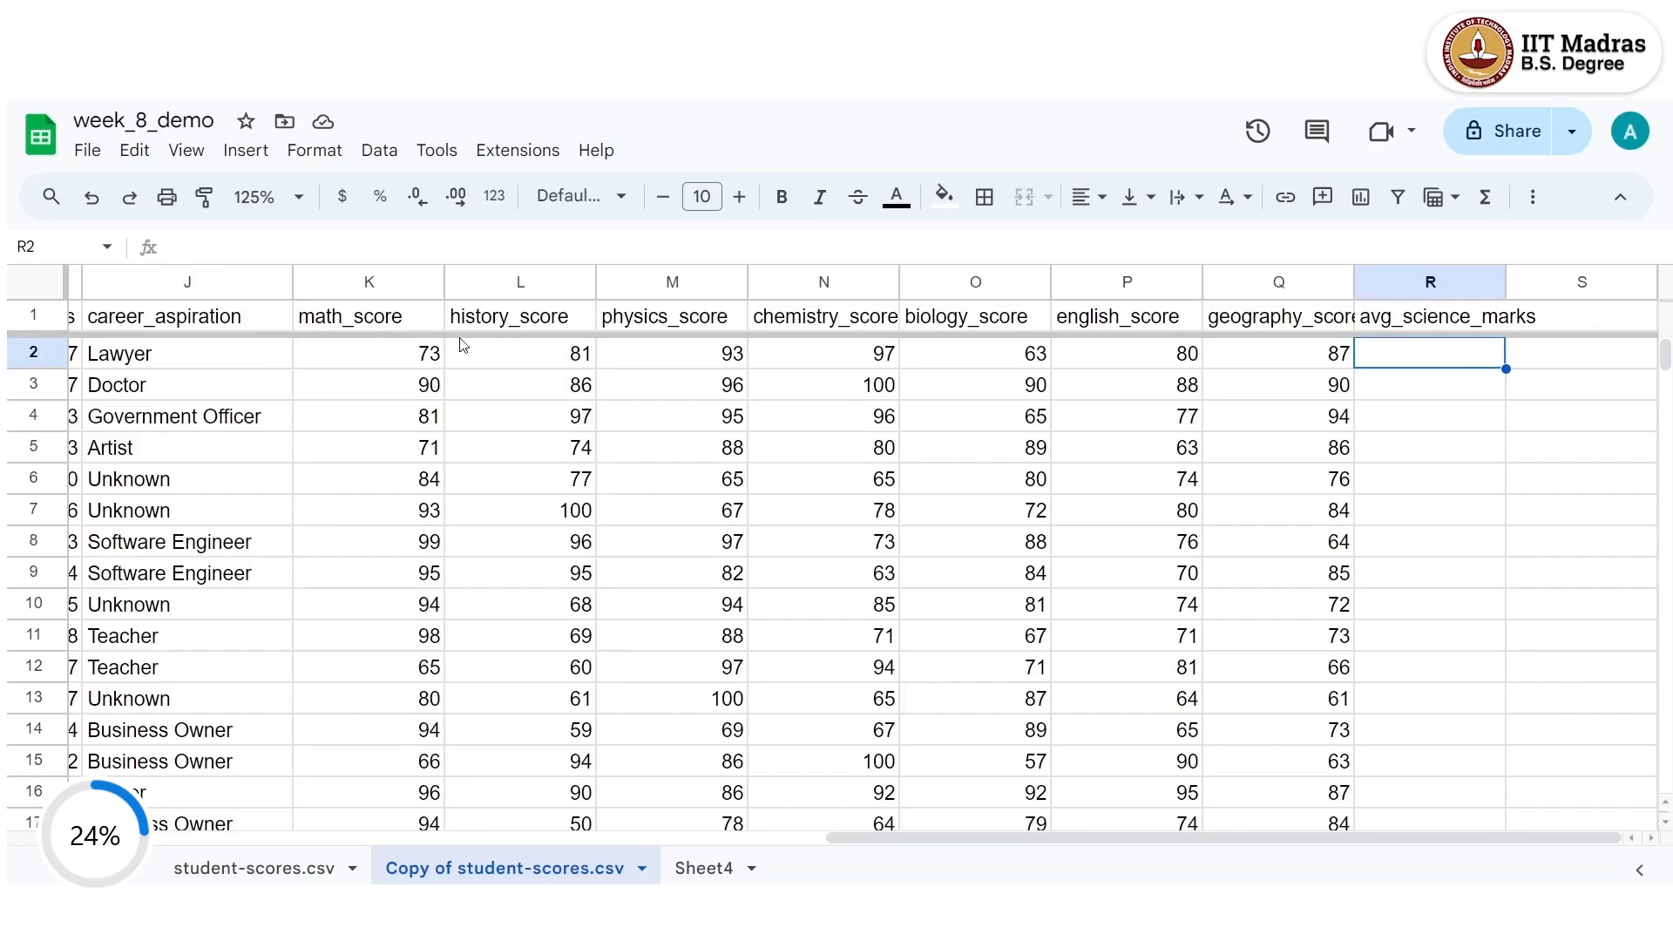
Review the math_score, physics_score, chemistry_score and biology_score headers as the subjects for the science average.
click(394, 322)
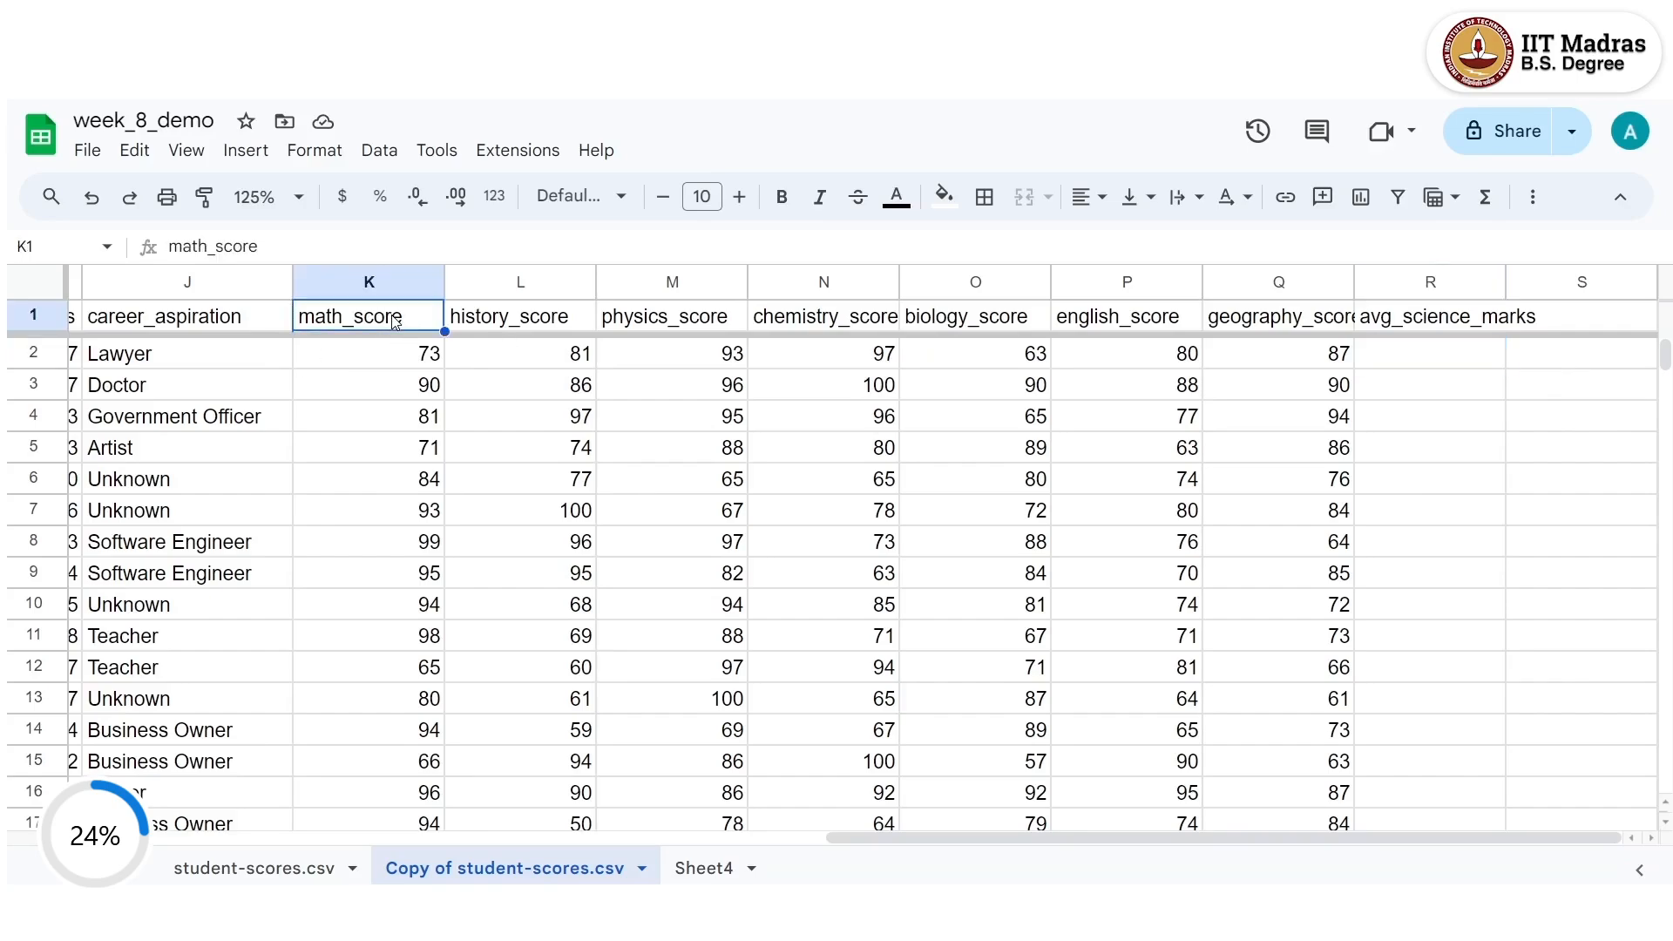
click(654, 327)
click(826, 321)
click(967, 324)
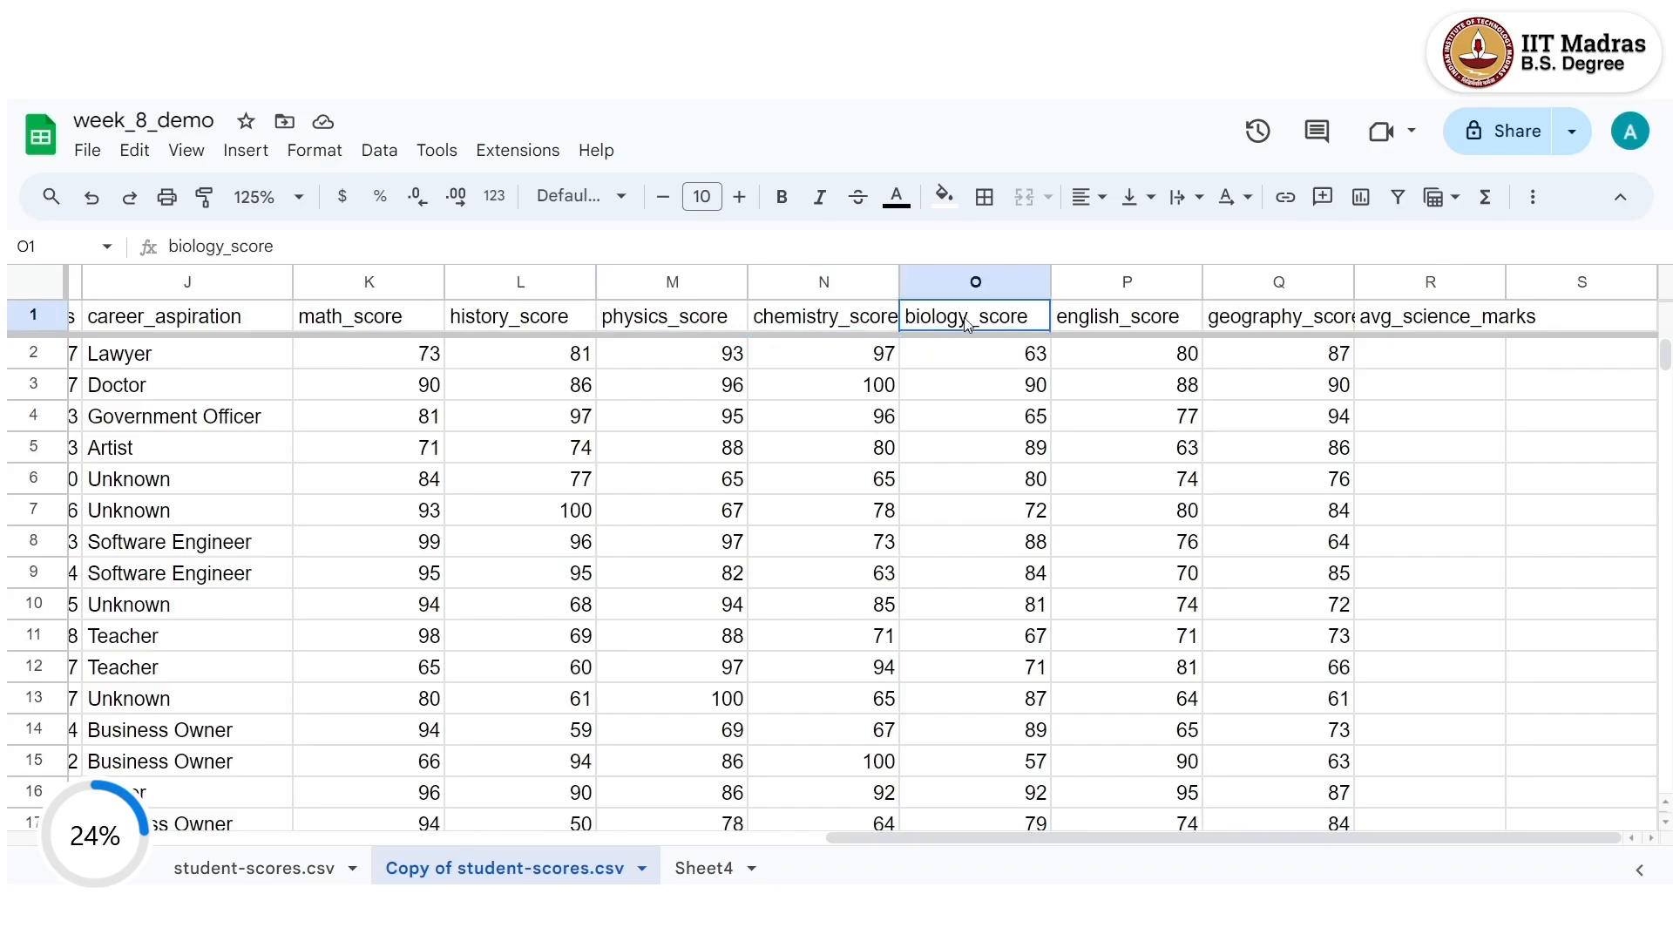
Calculate the first student's average science marks in R2 with =AVERAGE(K2,M2,N2,O2) and decline the suggested autofill.
click(1419, 359)
double_click(1416, 355)
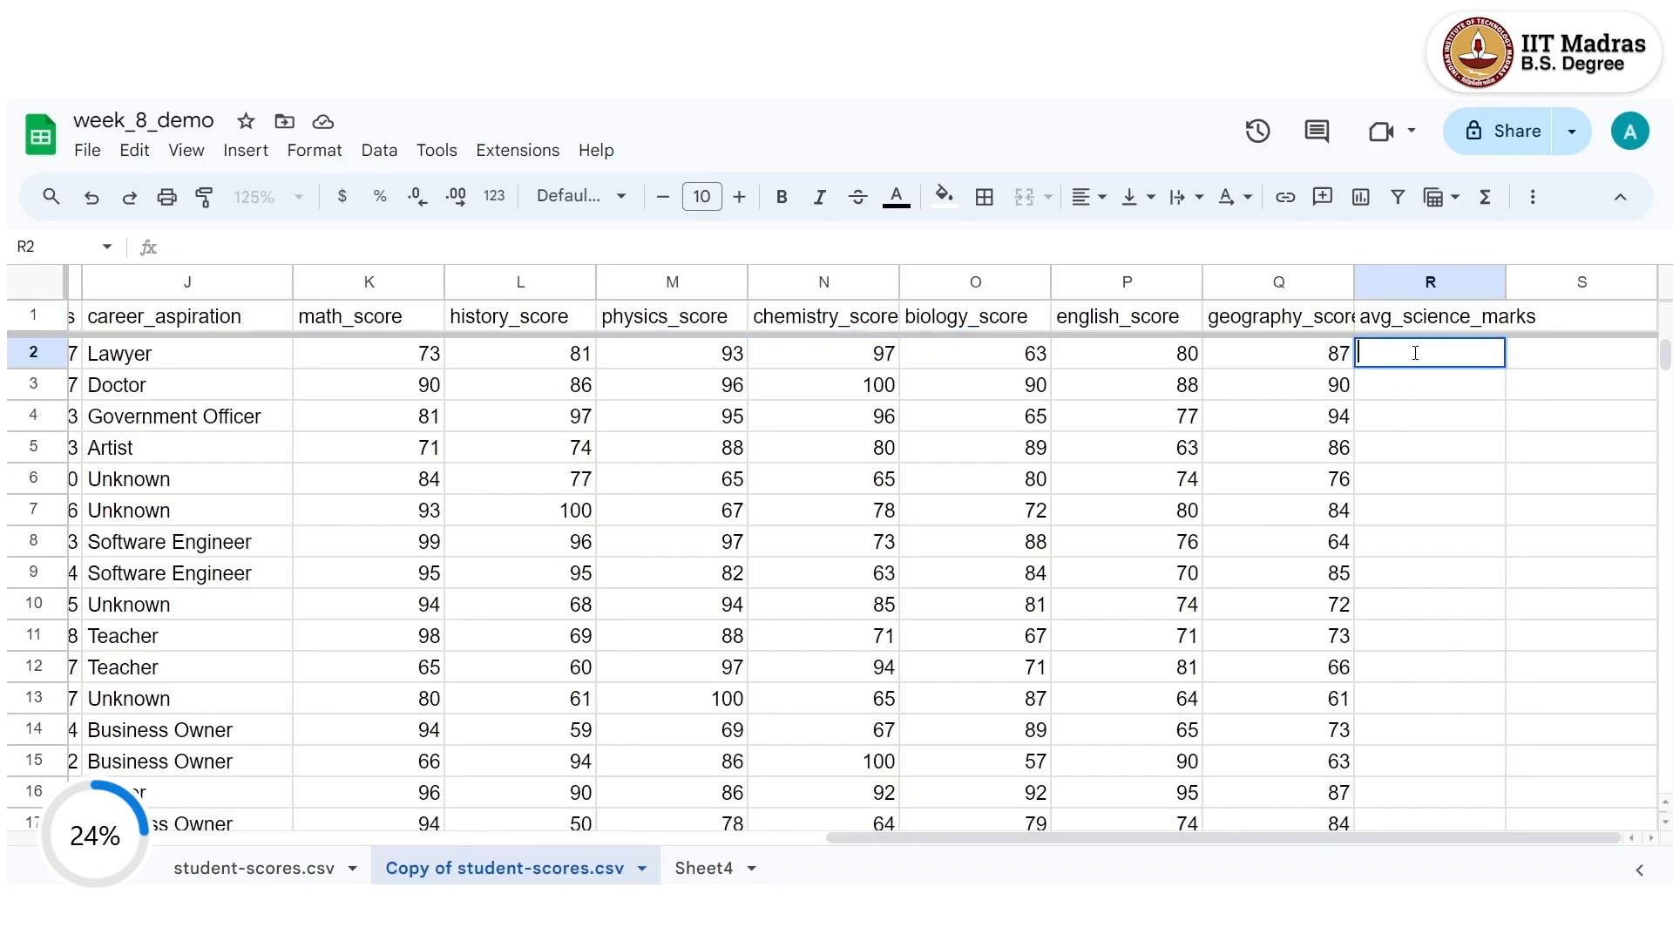
text(=aver)
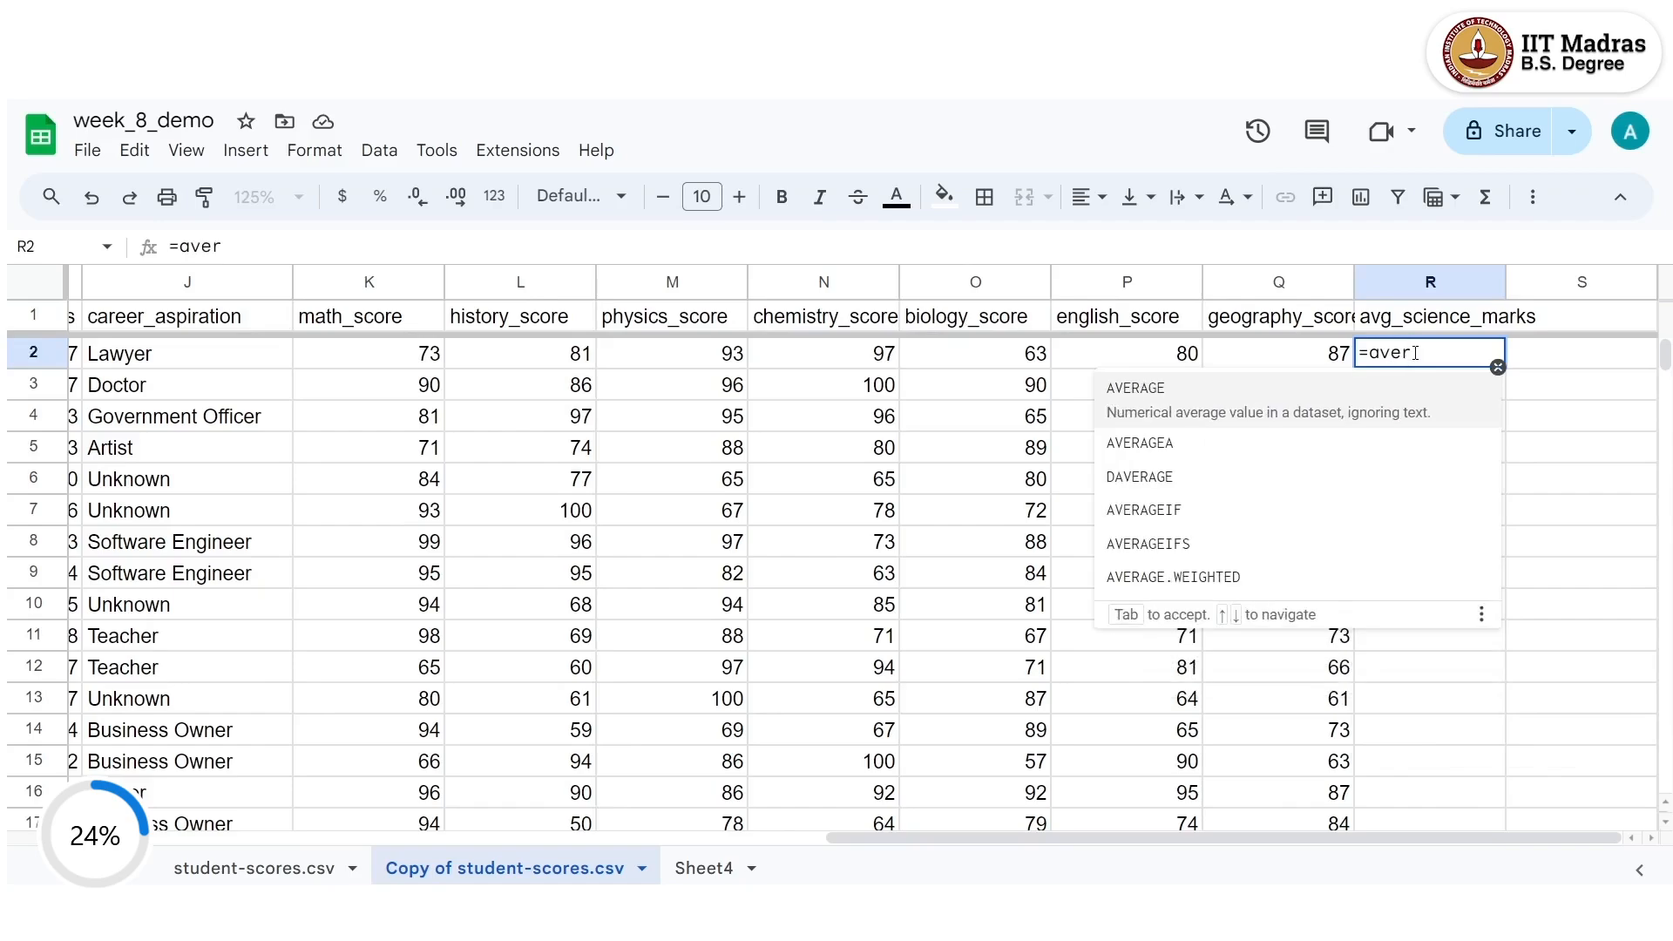
click(1394, 397)
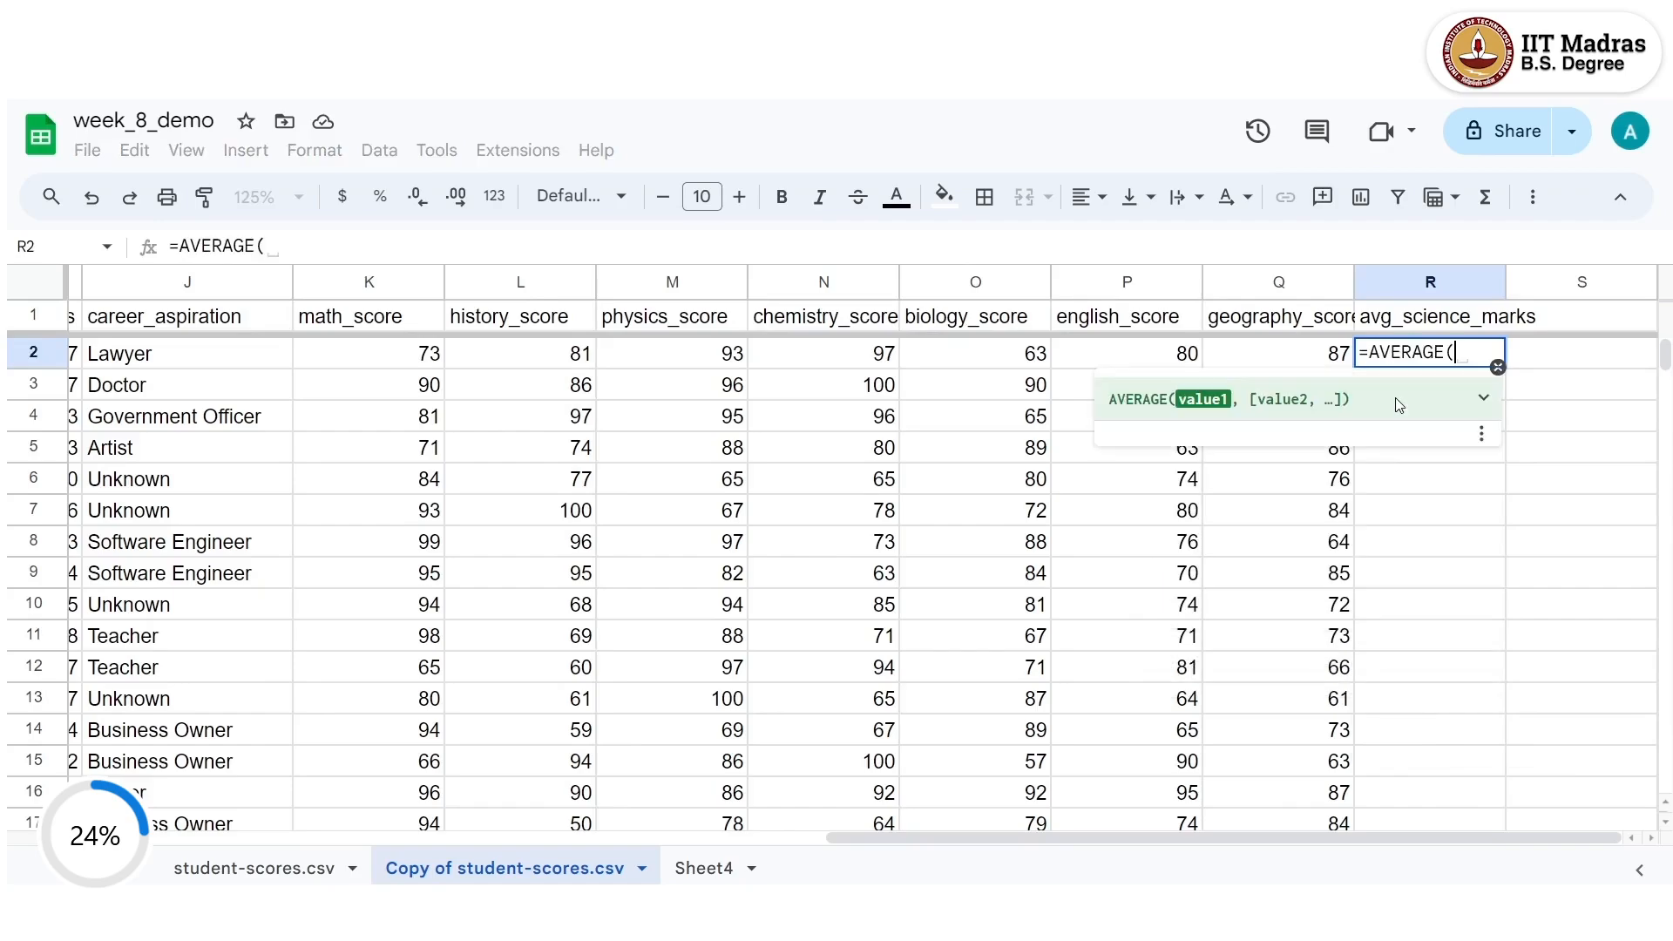
click(406, 360)
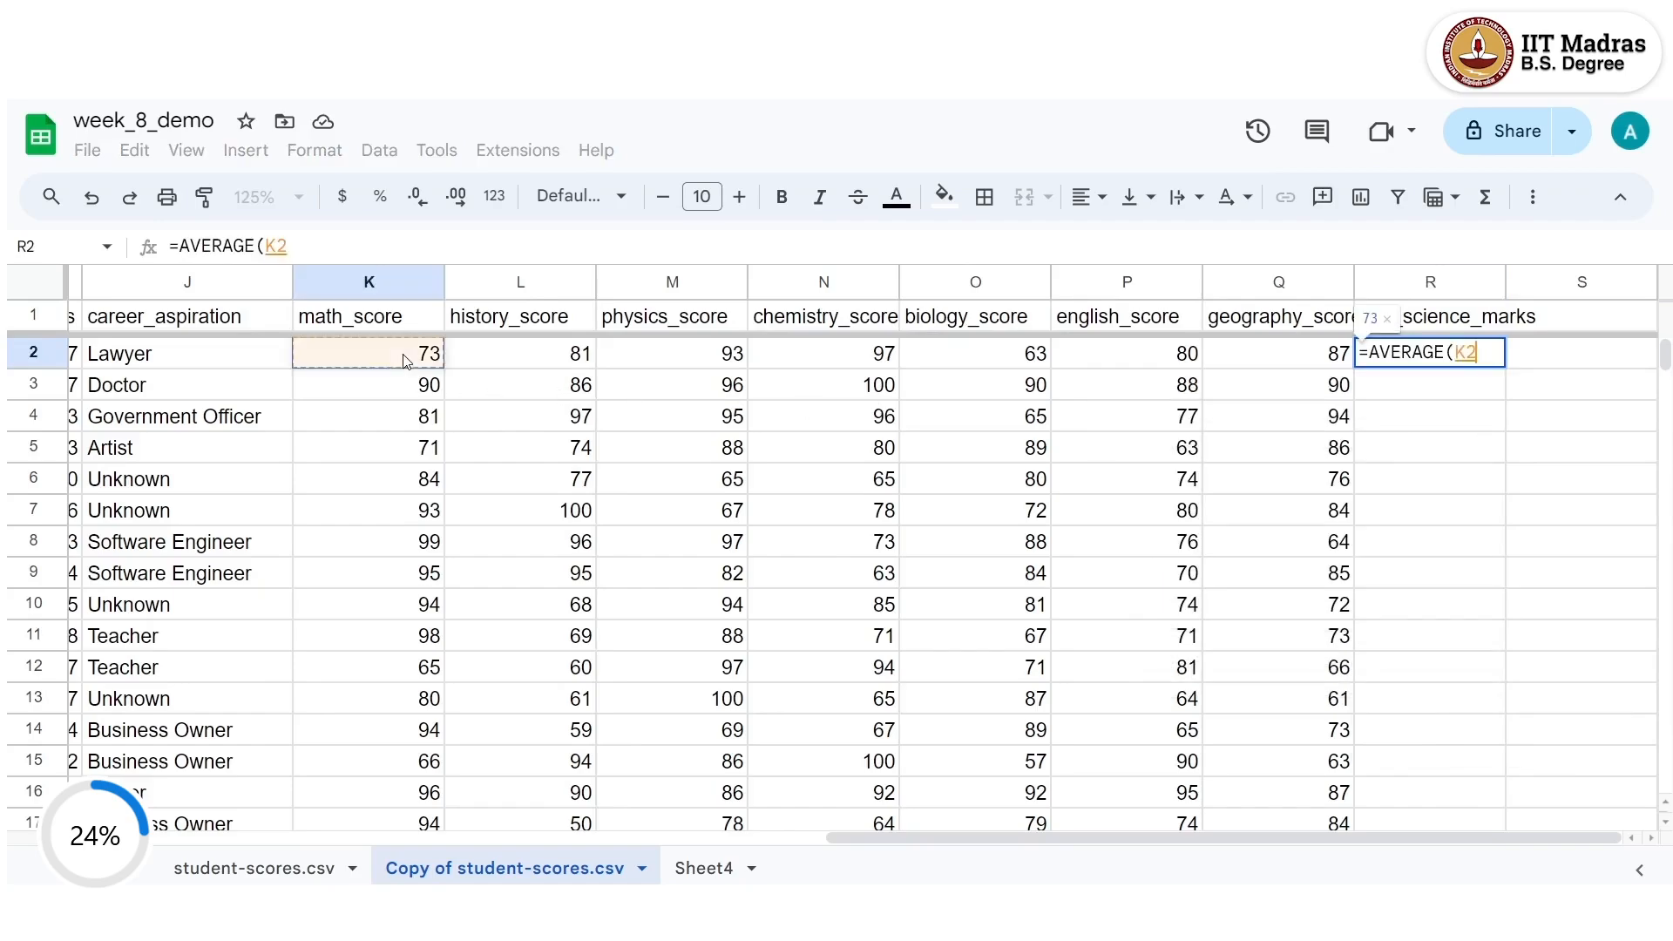
text(,)
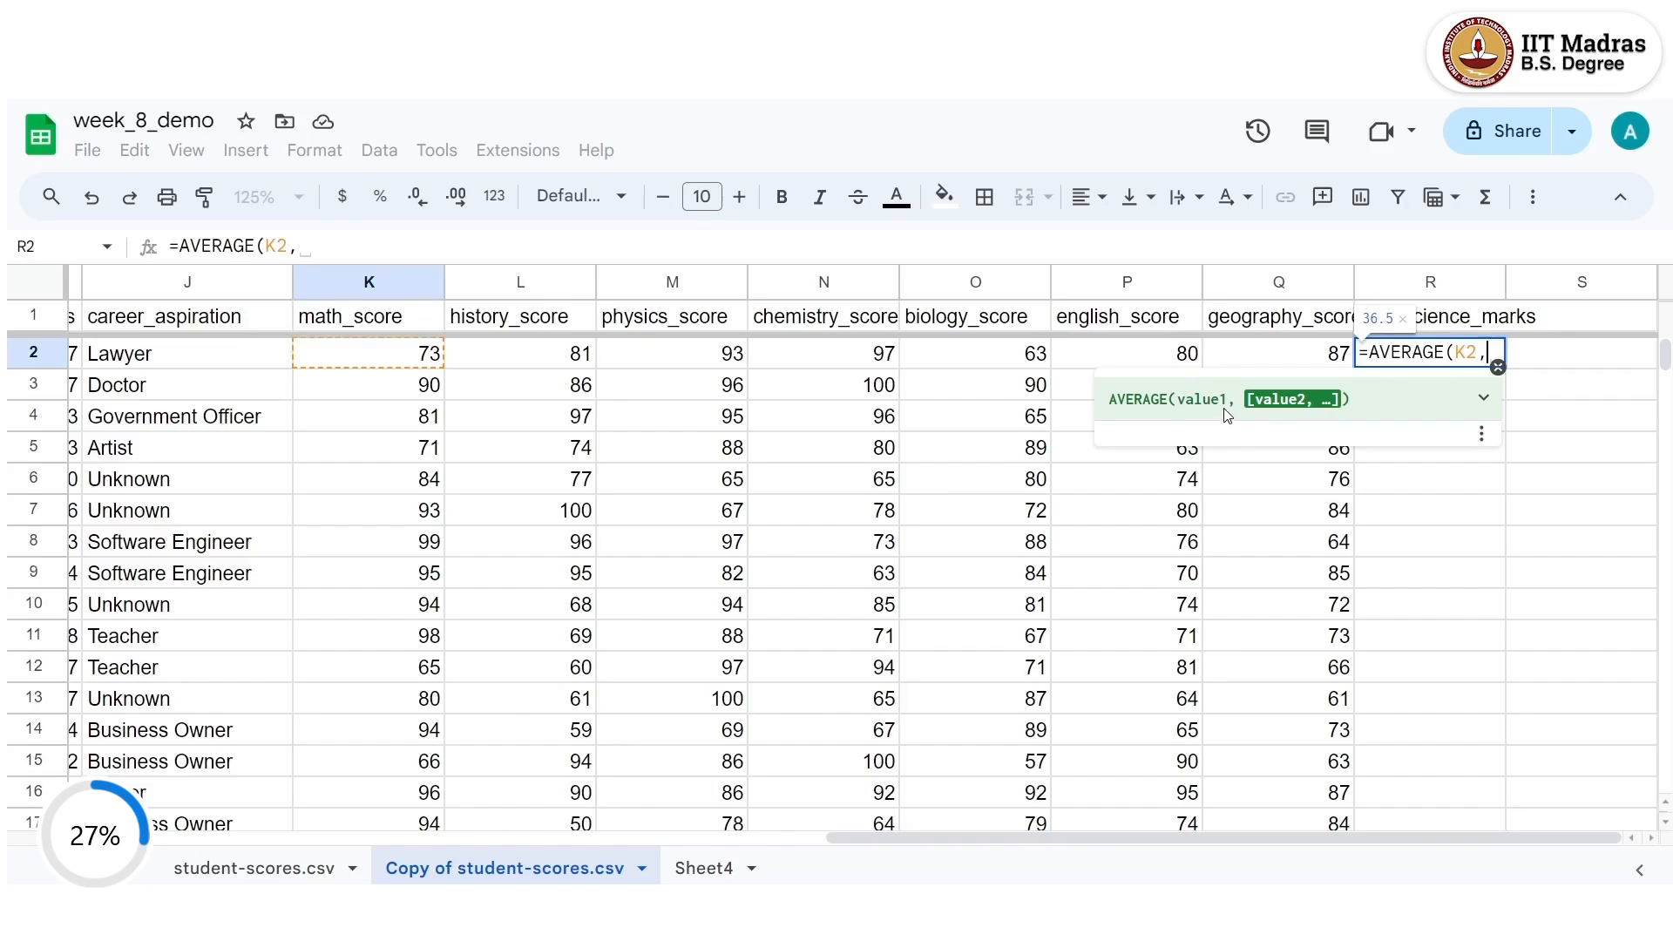
click(679, 357)
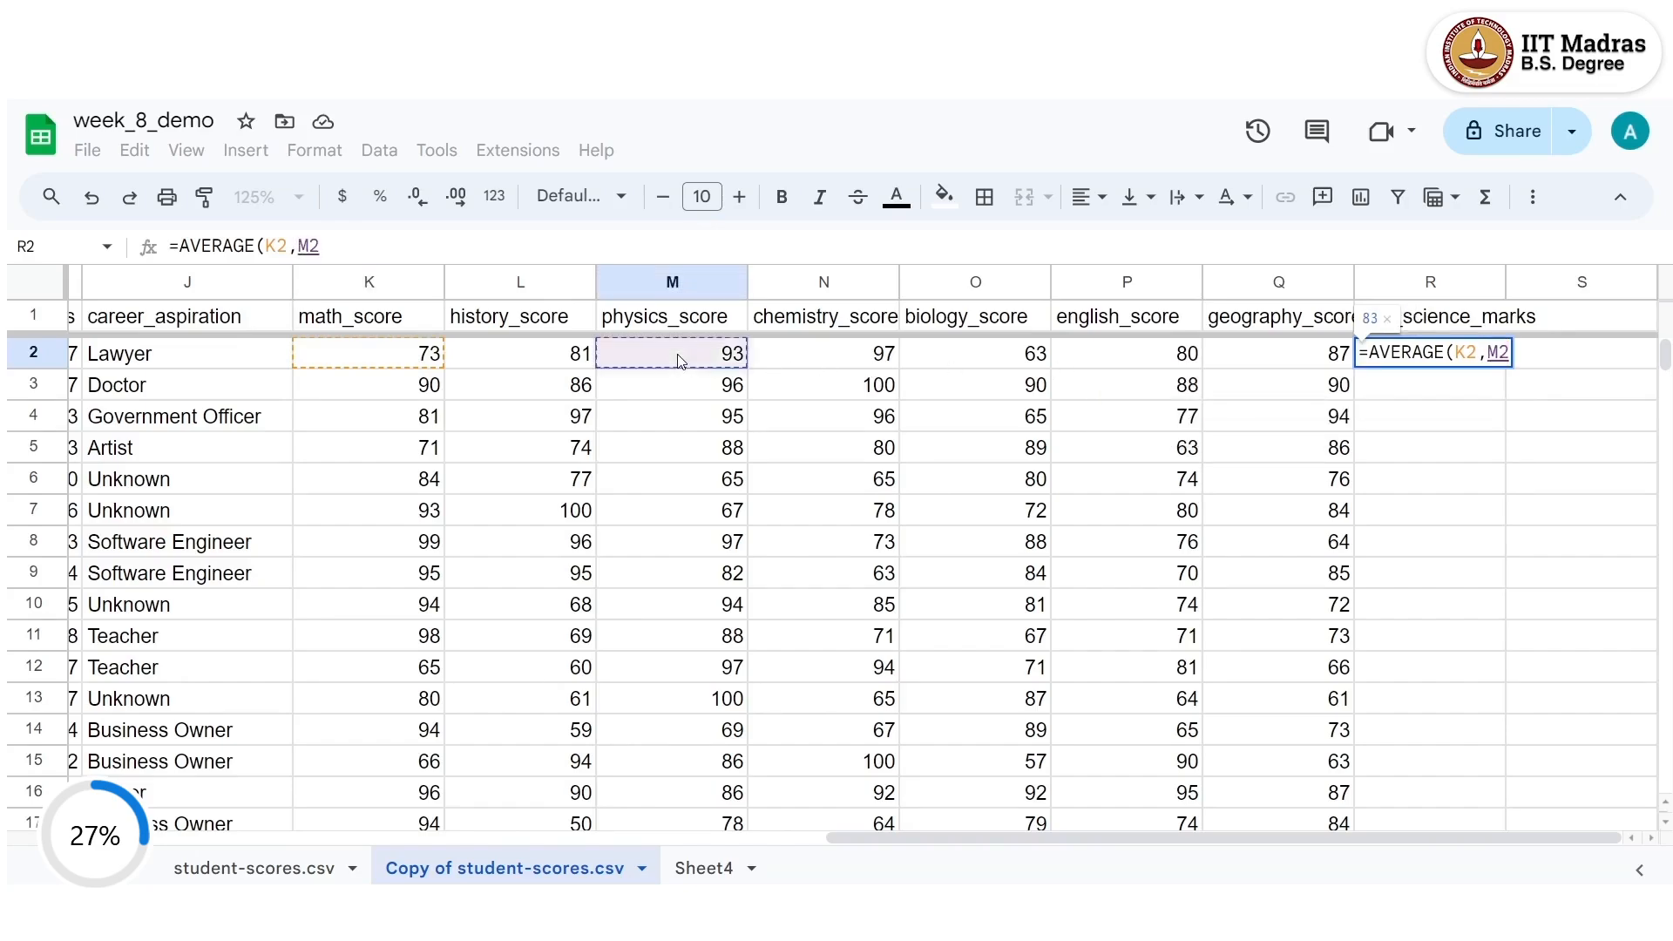
text(,)
click(869, 360)
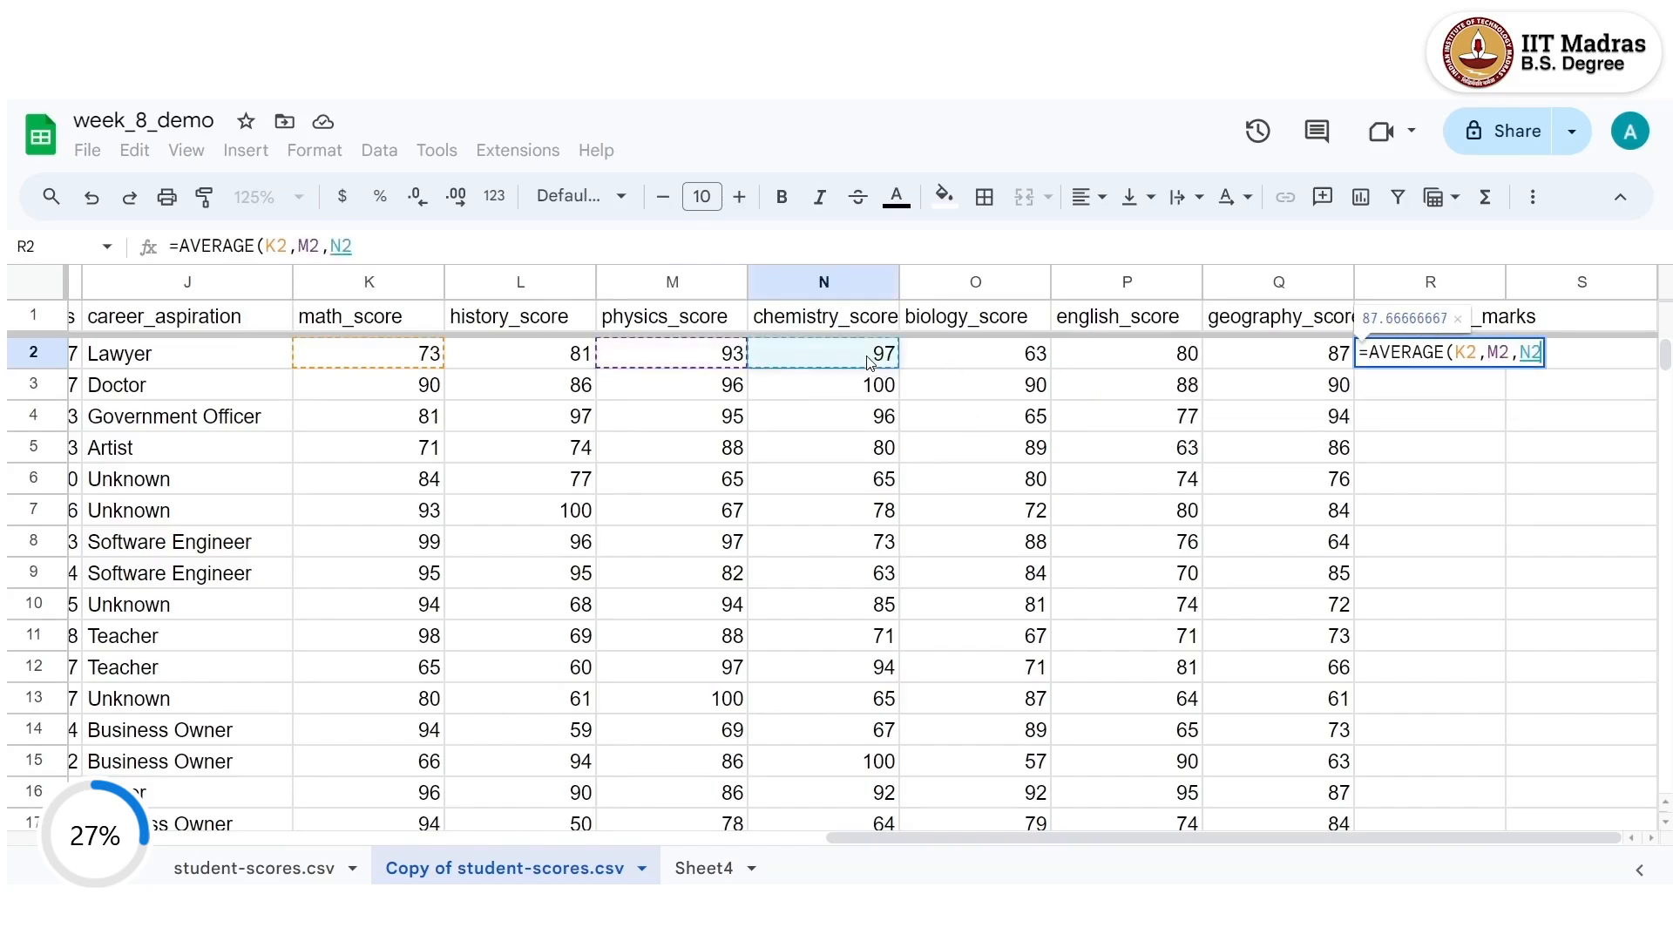
text(,)
click(973, 355)
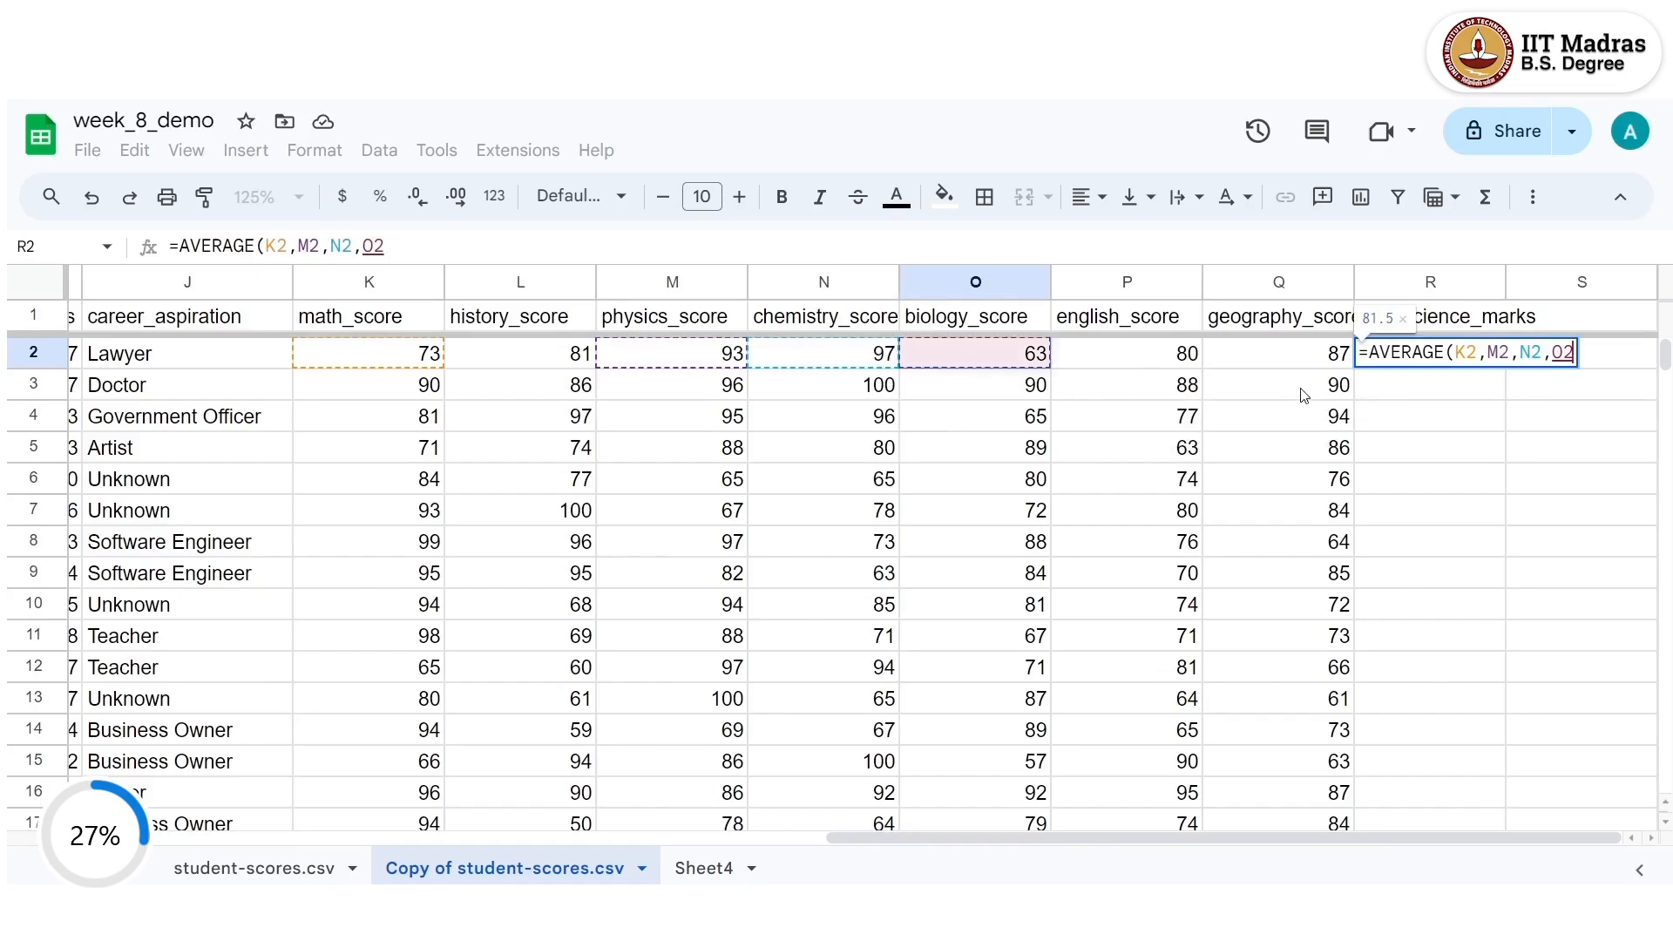
key(Return)
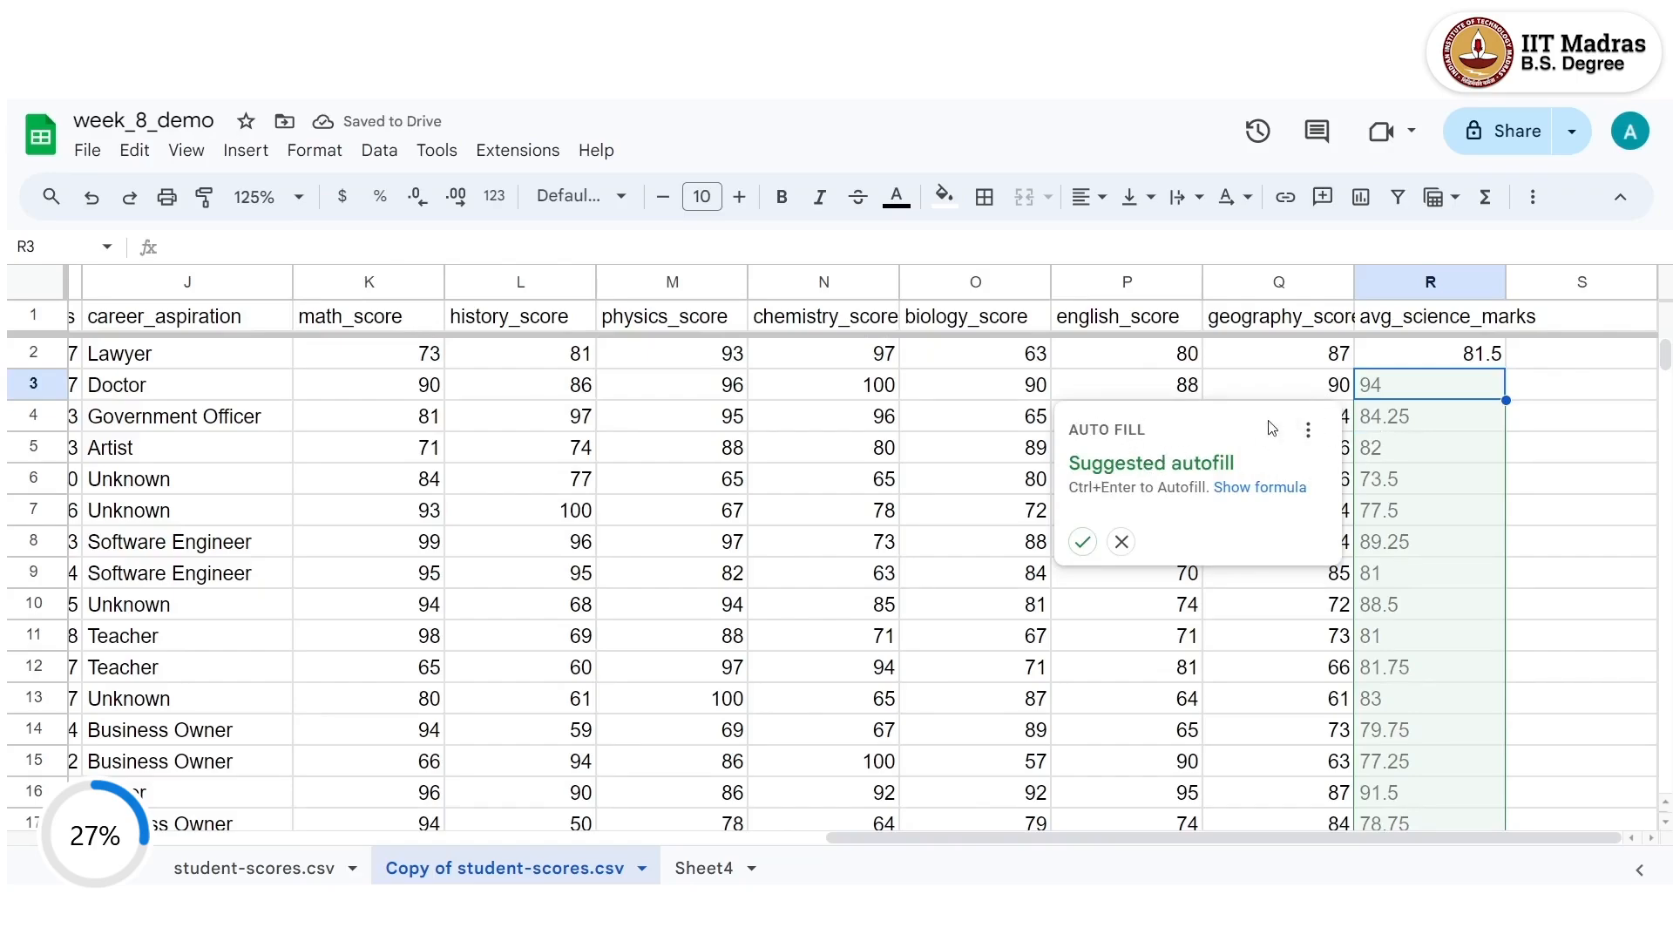
click(1122, 542)
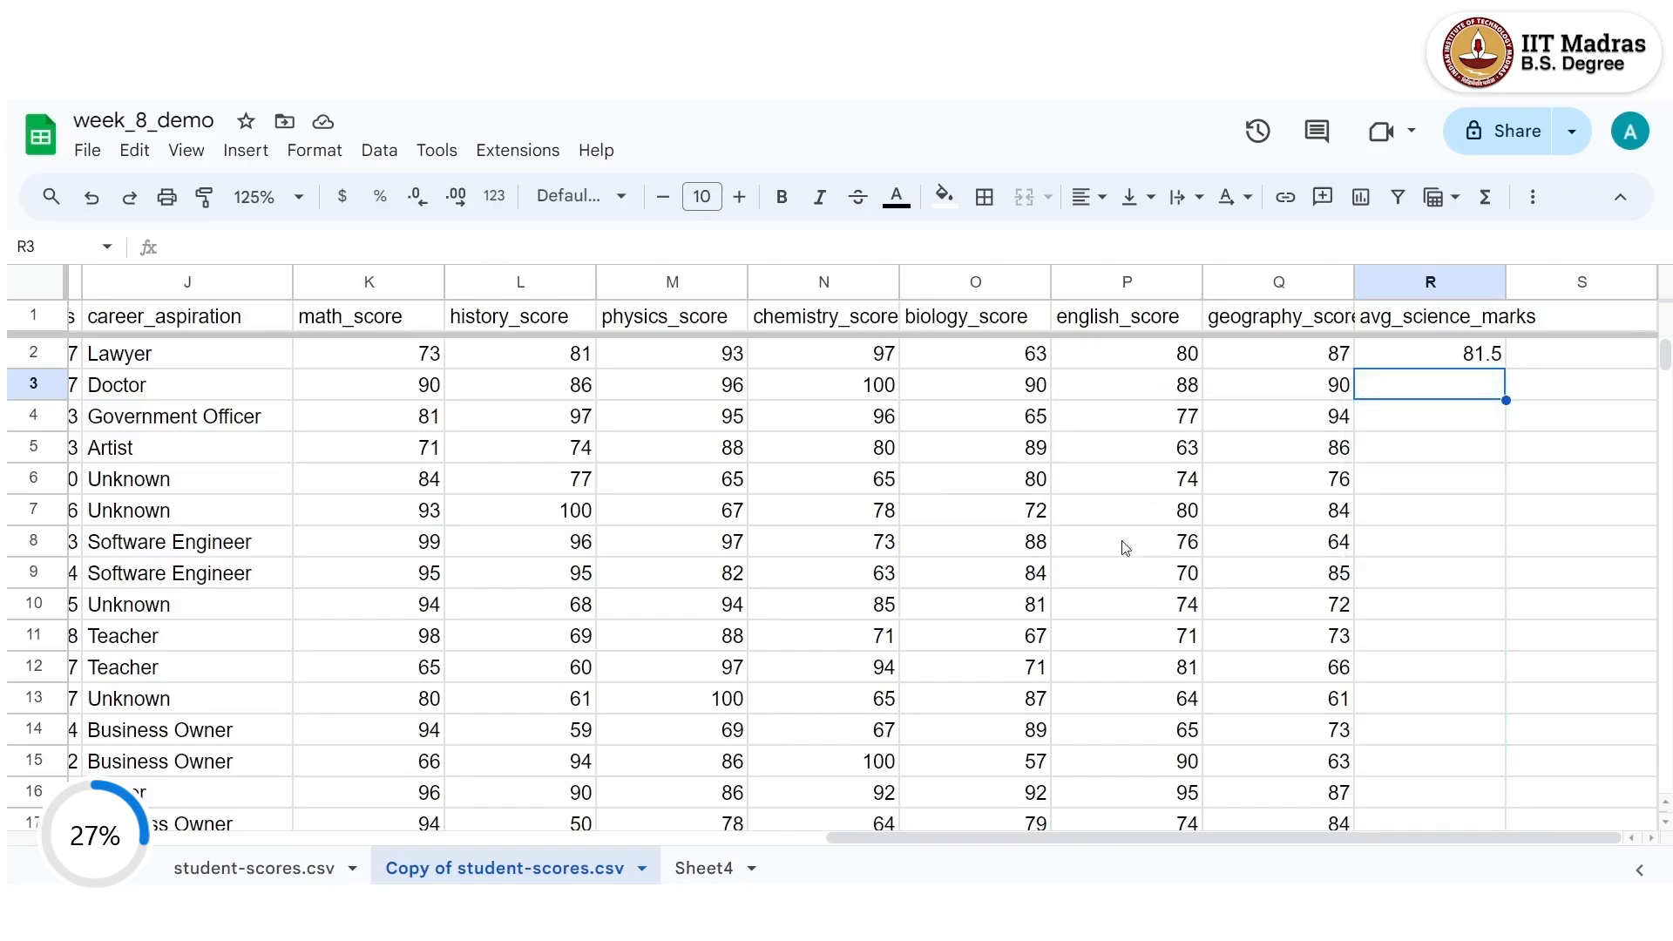
Review the average formula in R2 and fill it down through R7.
click(1479, 358)
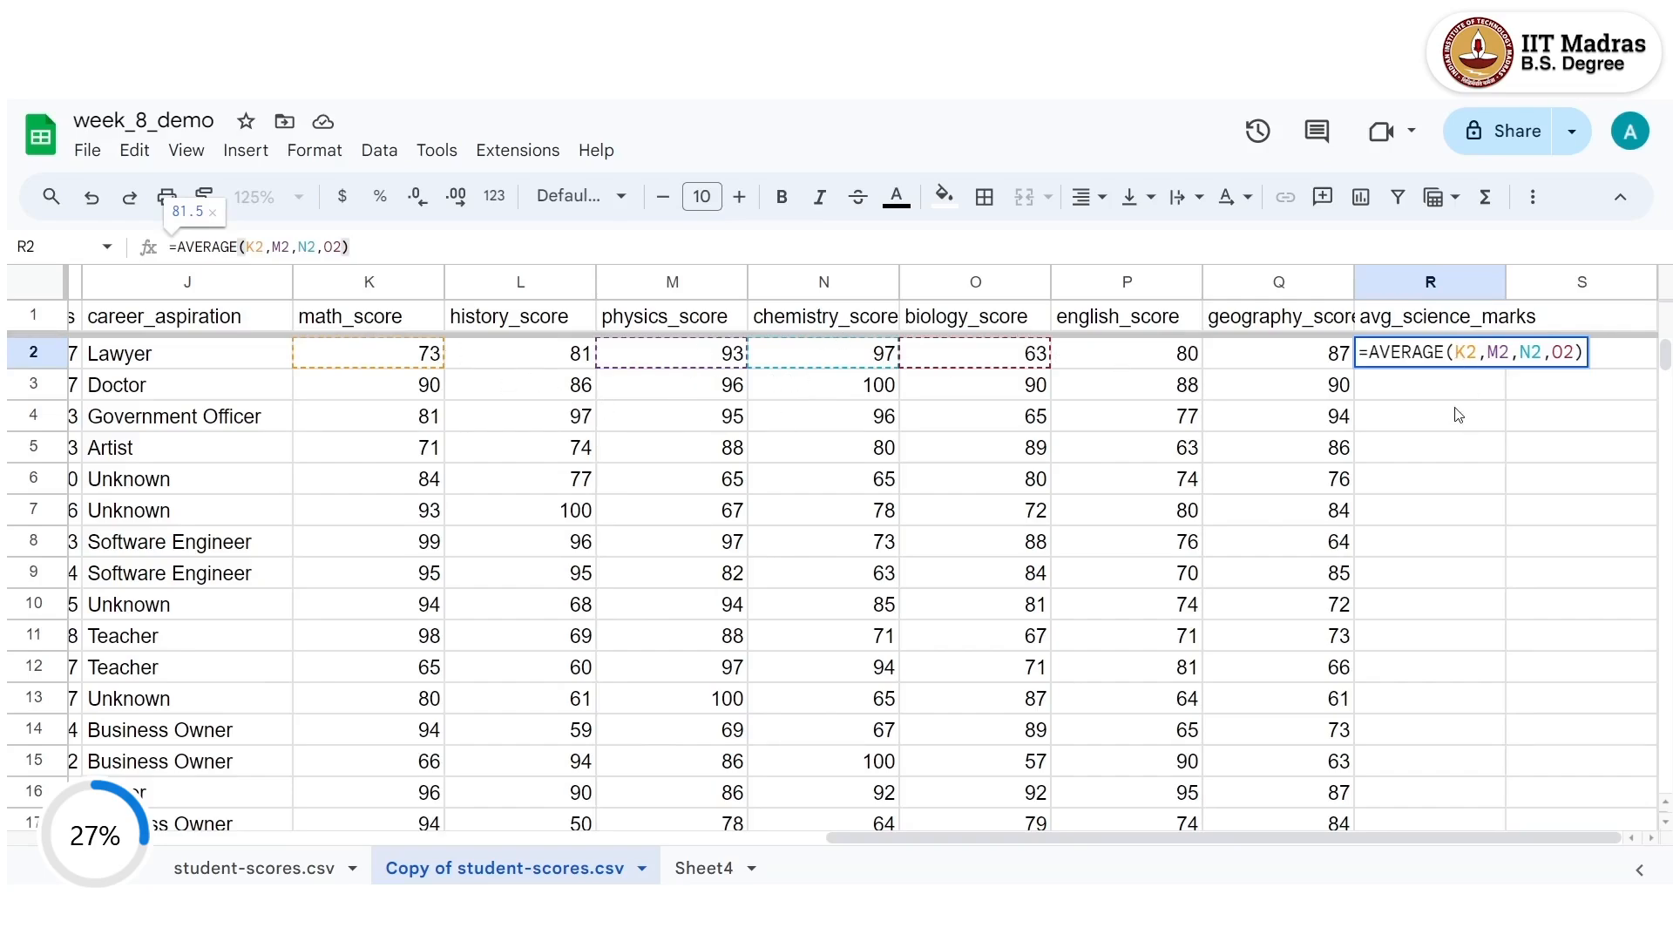
key(Return)
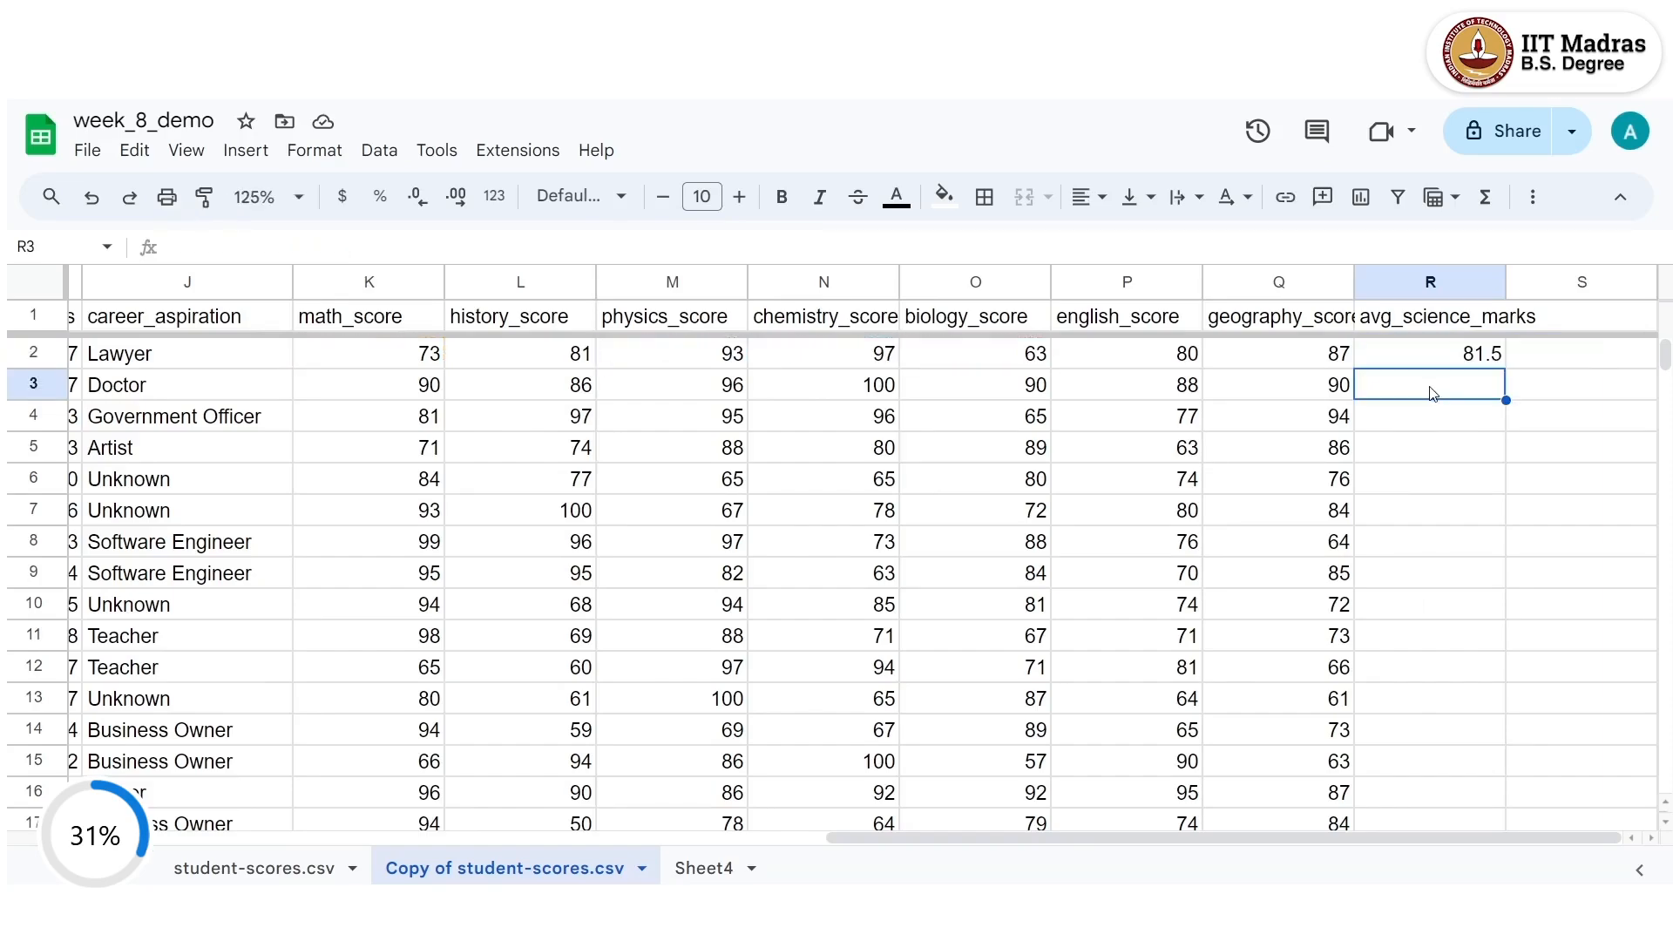
click(1479, 364)
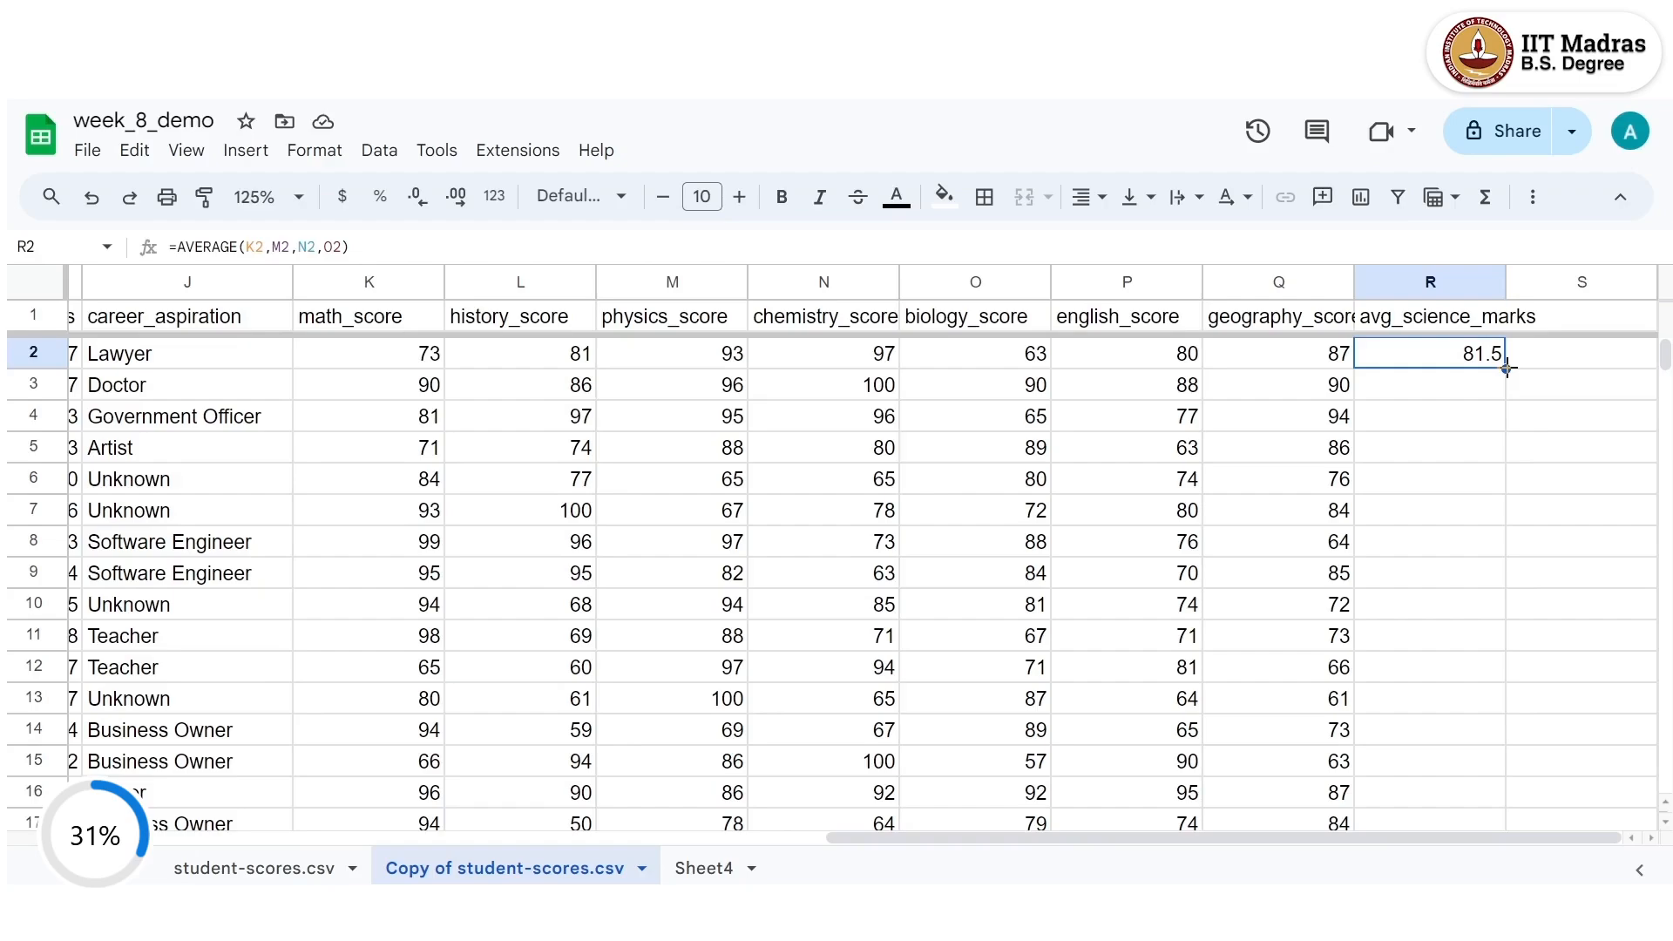
drag(1507, 369, 1505, 523)
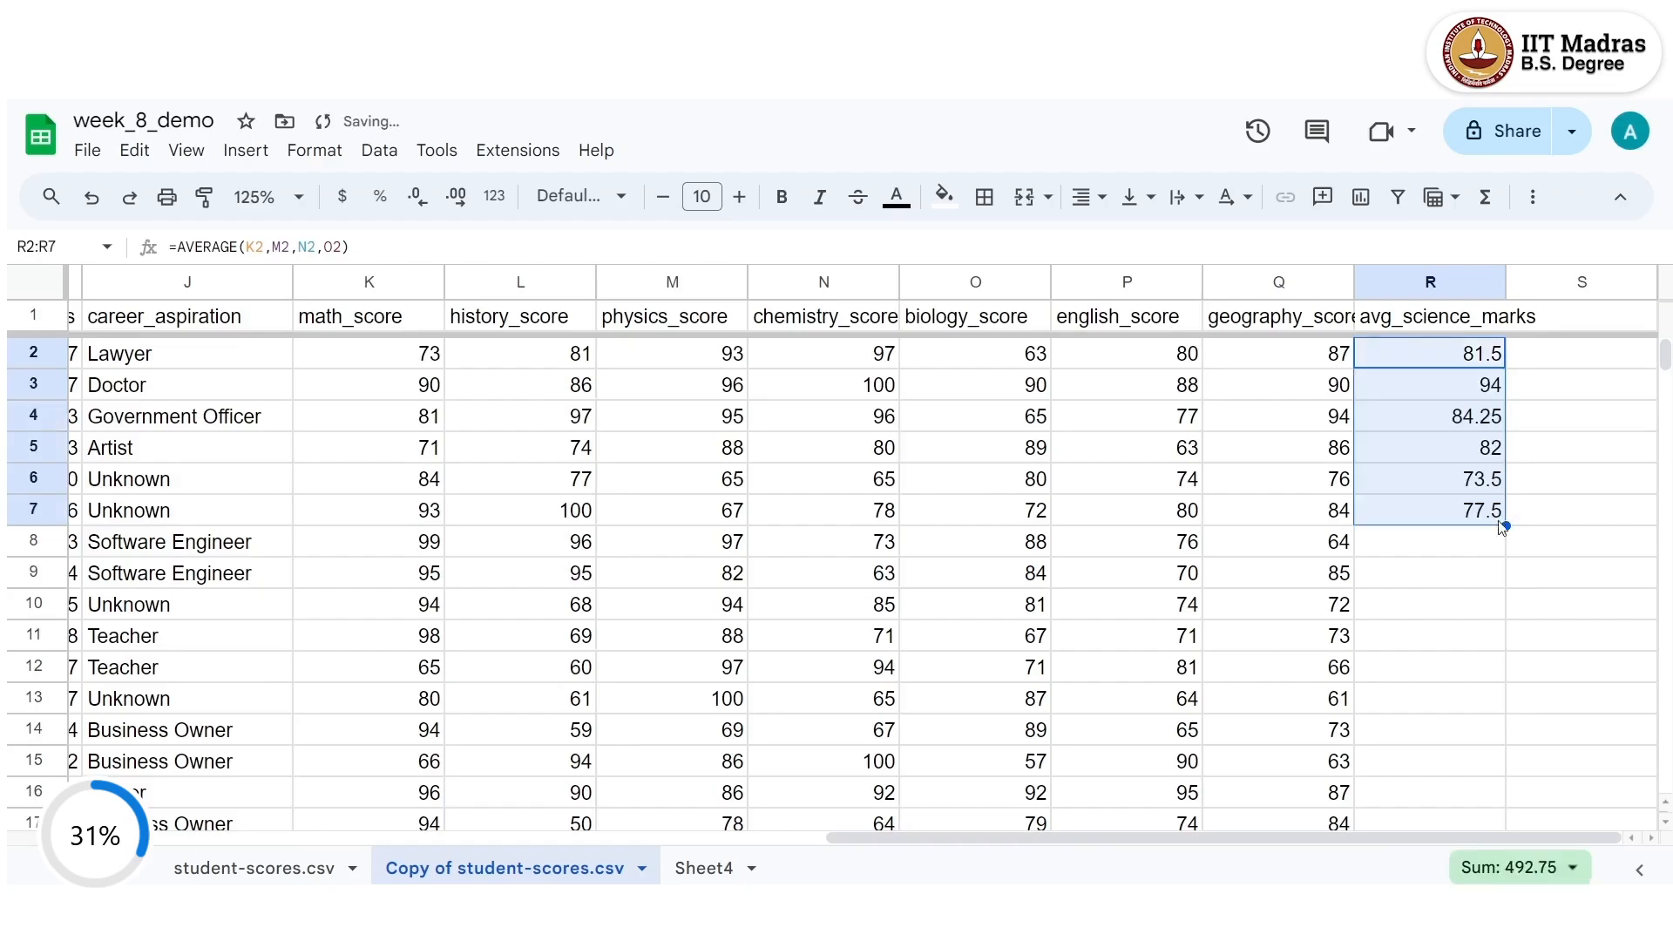
Inspect the copied formula in R3 to see which score cells it references.
click(1435, 555)
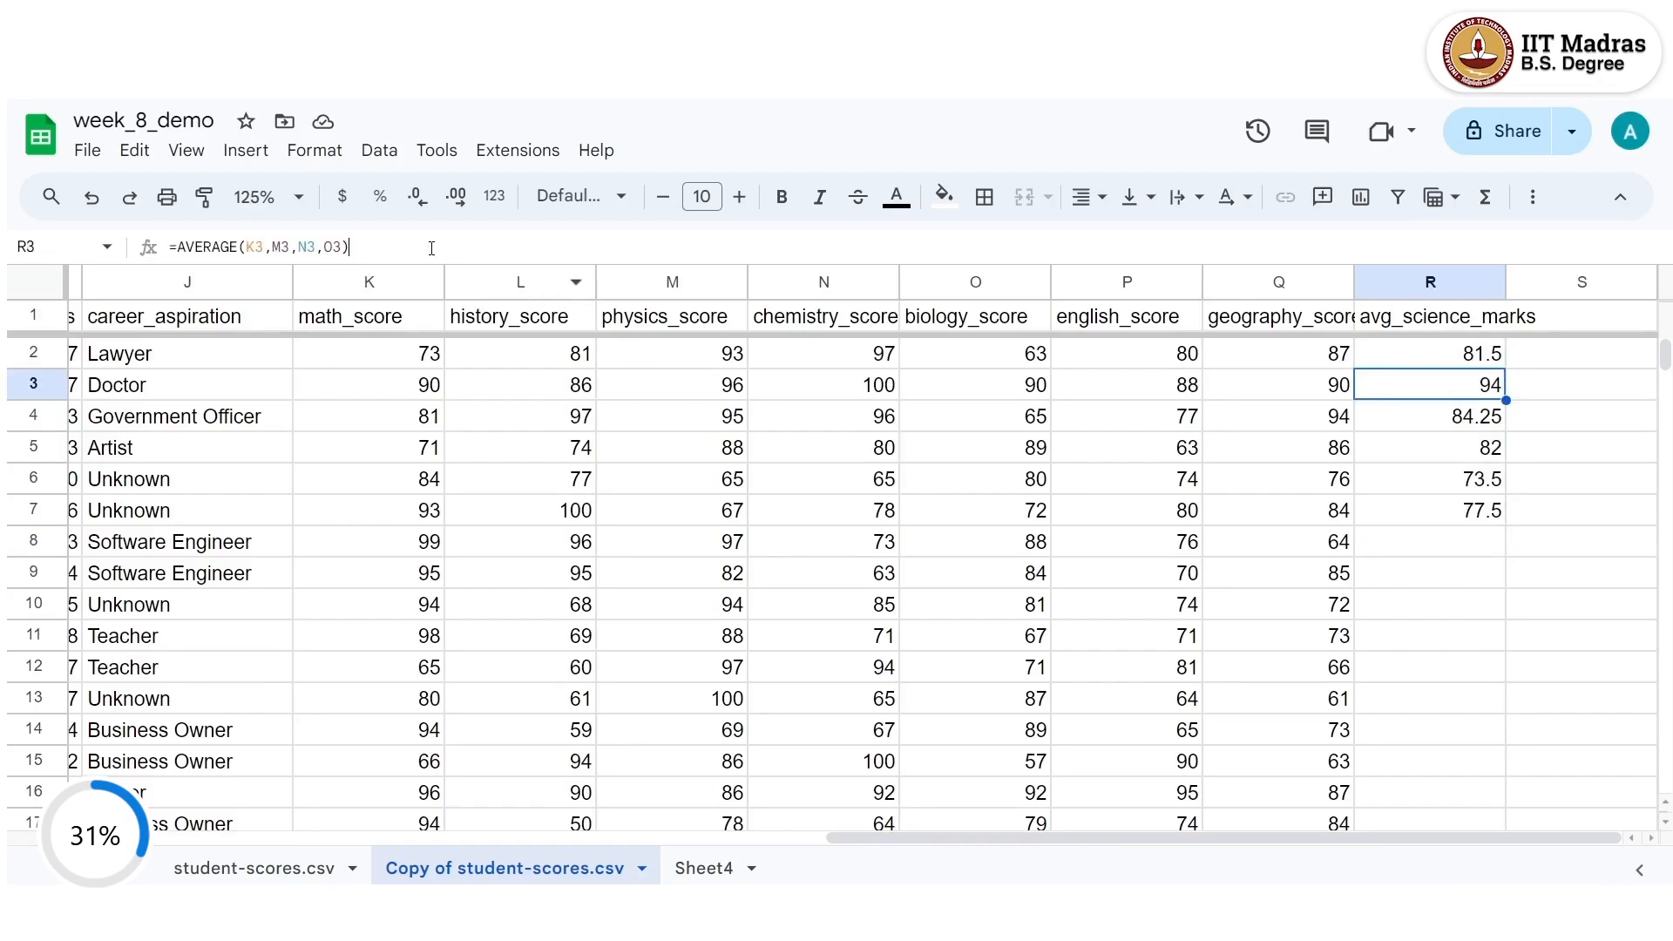
key(F2)
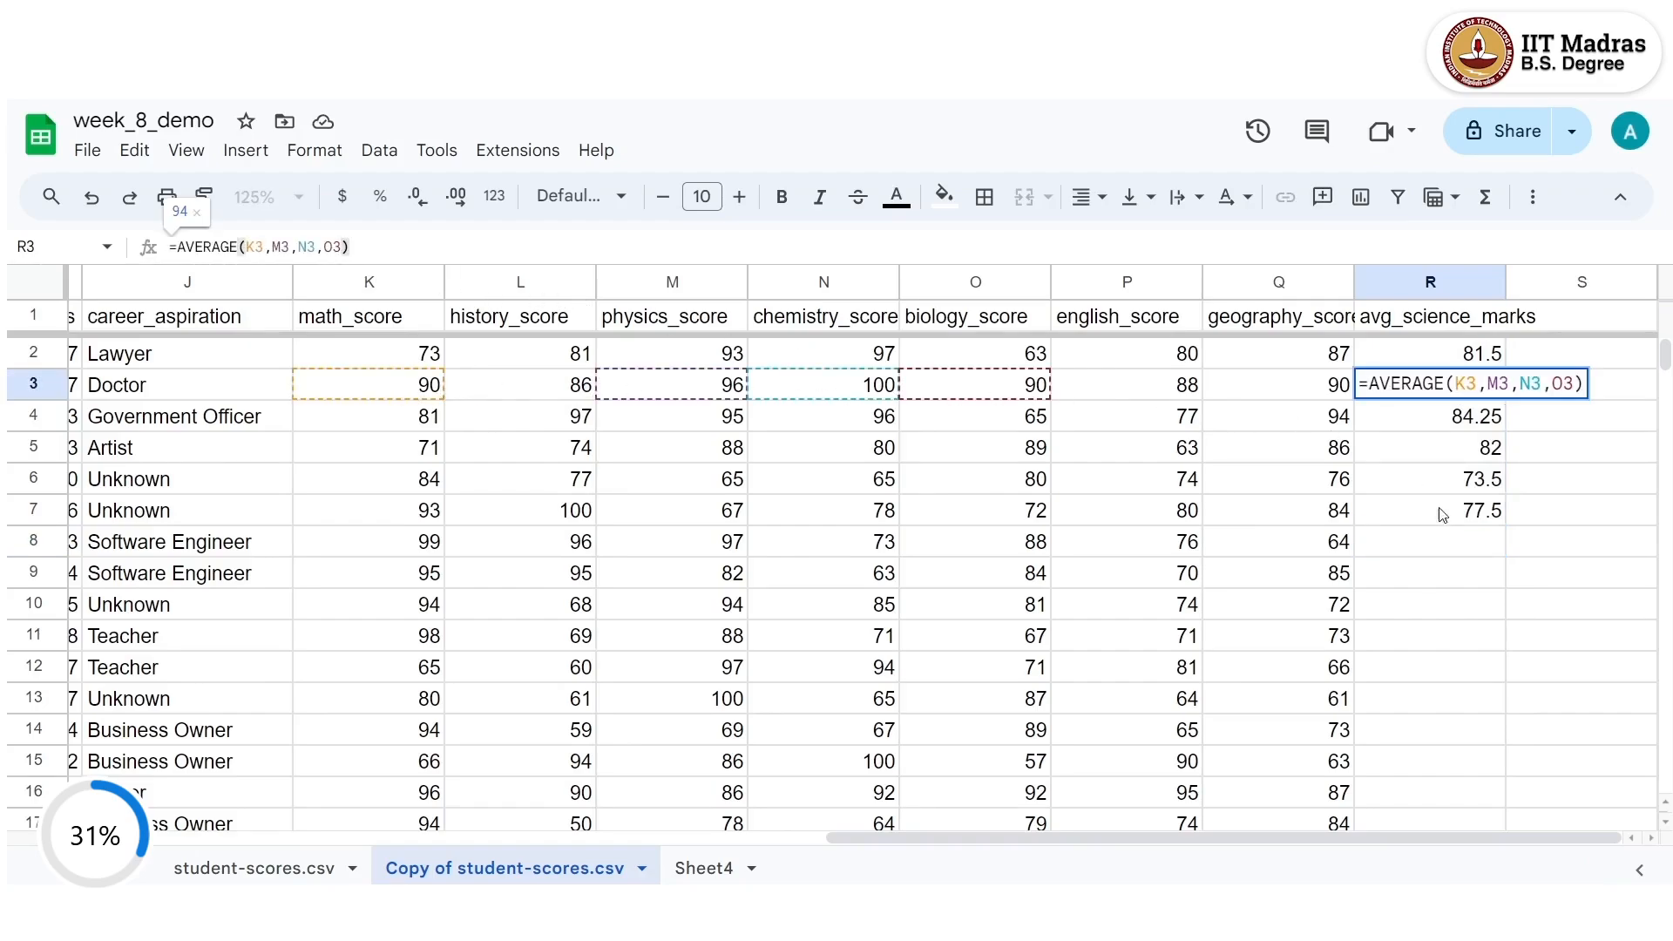
key(Return)
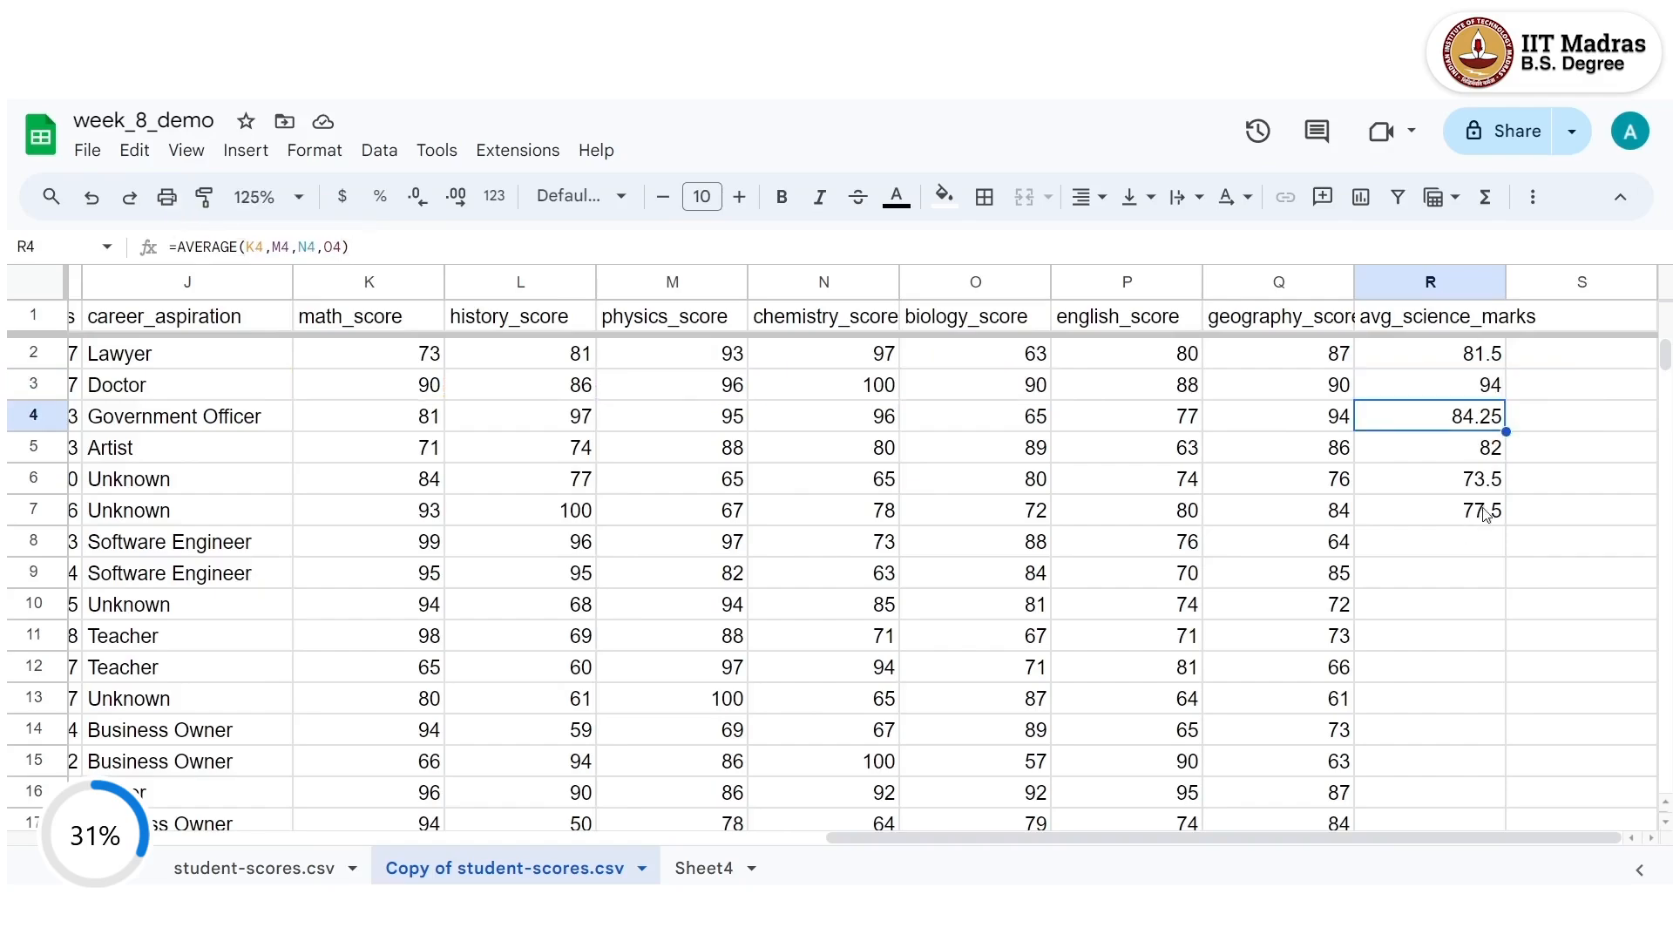
Fill the science average formula from R7 down to the last student record in row 2001.
click(1489, 513)
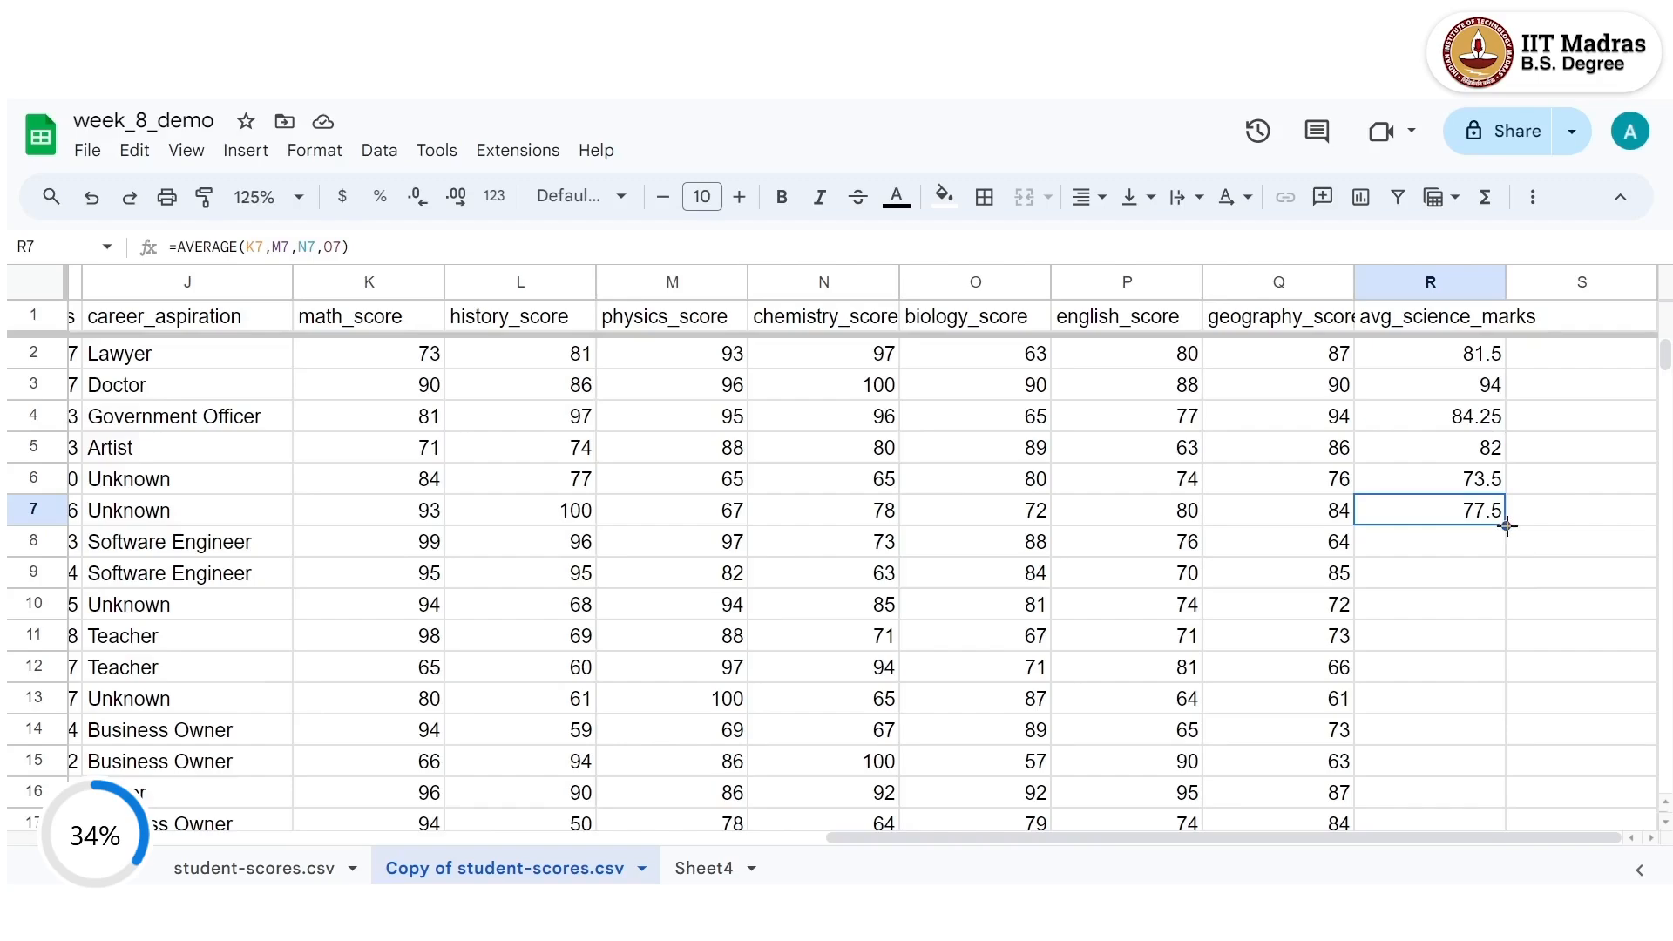
double_click(1508, 525)
scroll(1499, 571, down, 9)
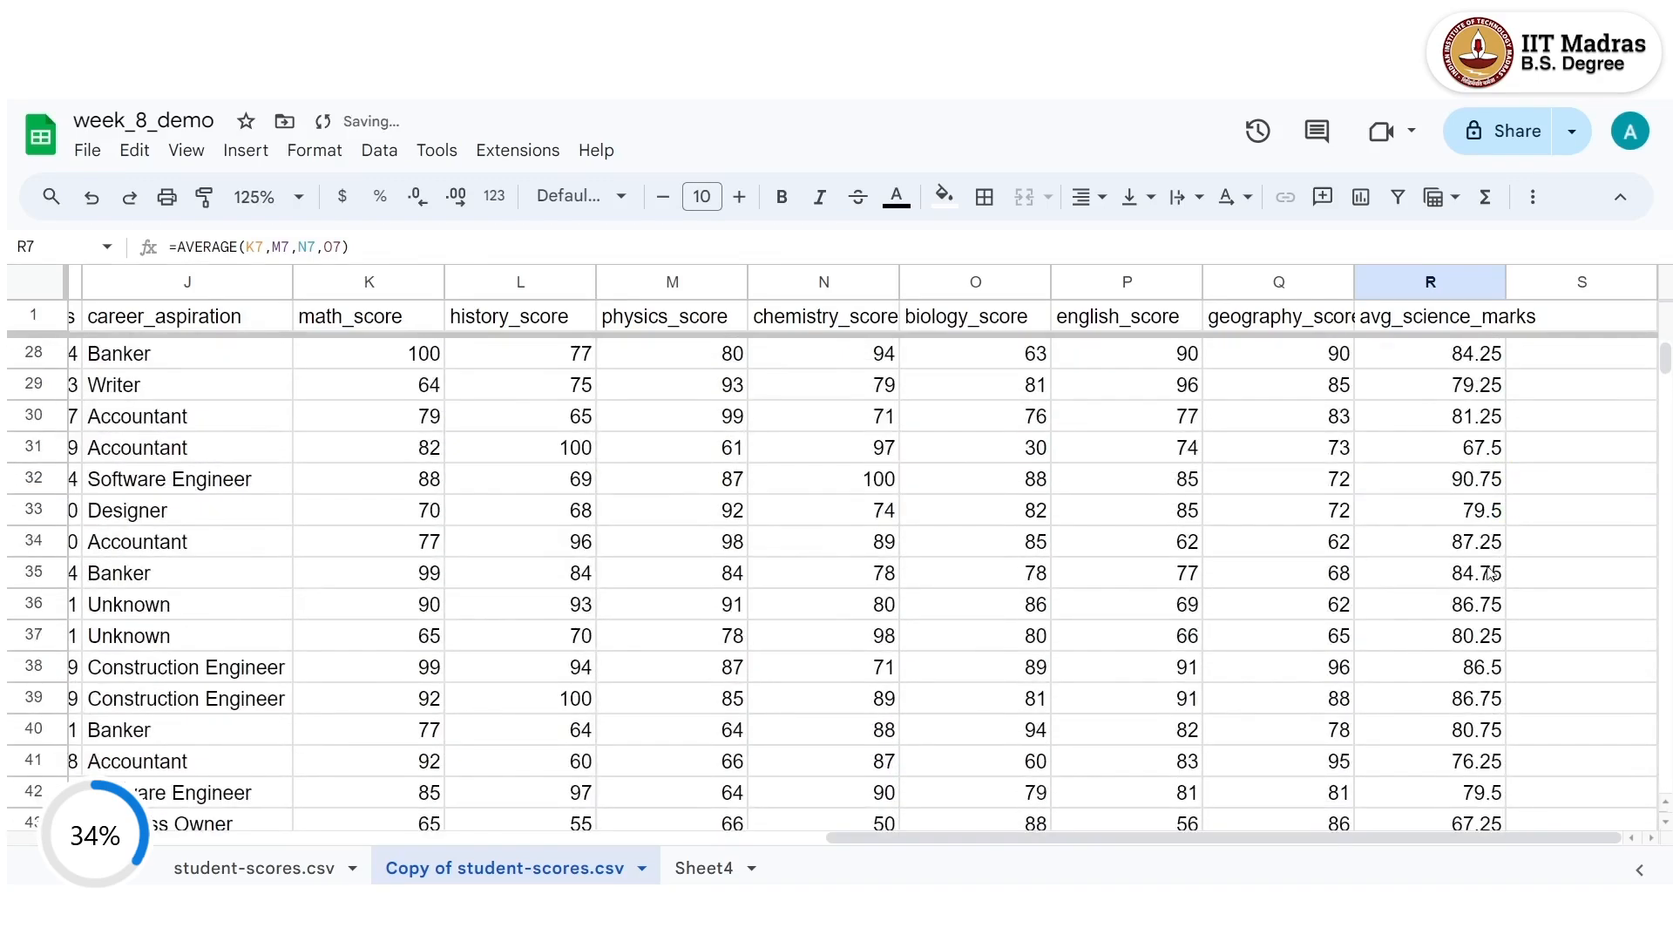
Check the science average formula of the last student record in R2001 and the cells it references.
click(1456, 575)
key(ctrl+Down)
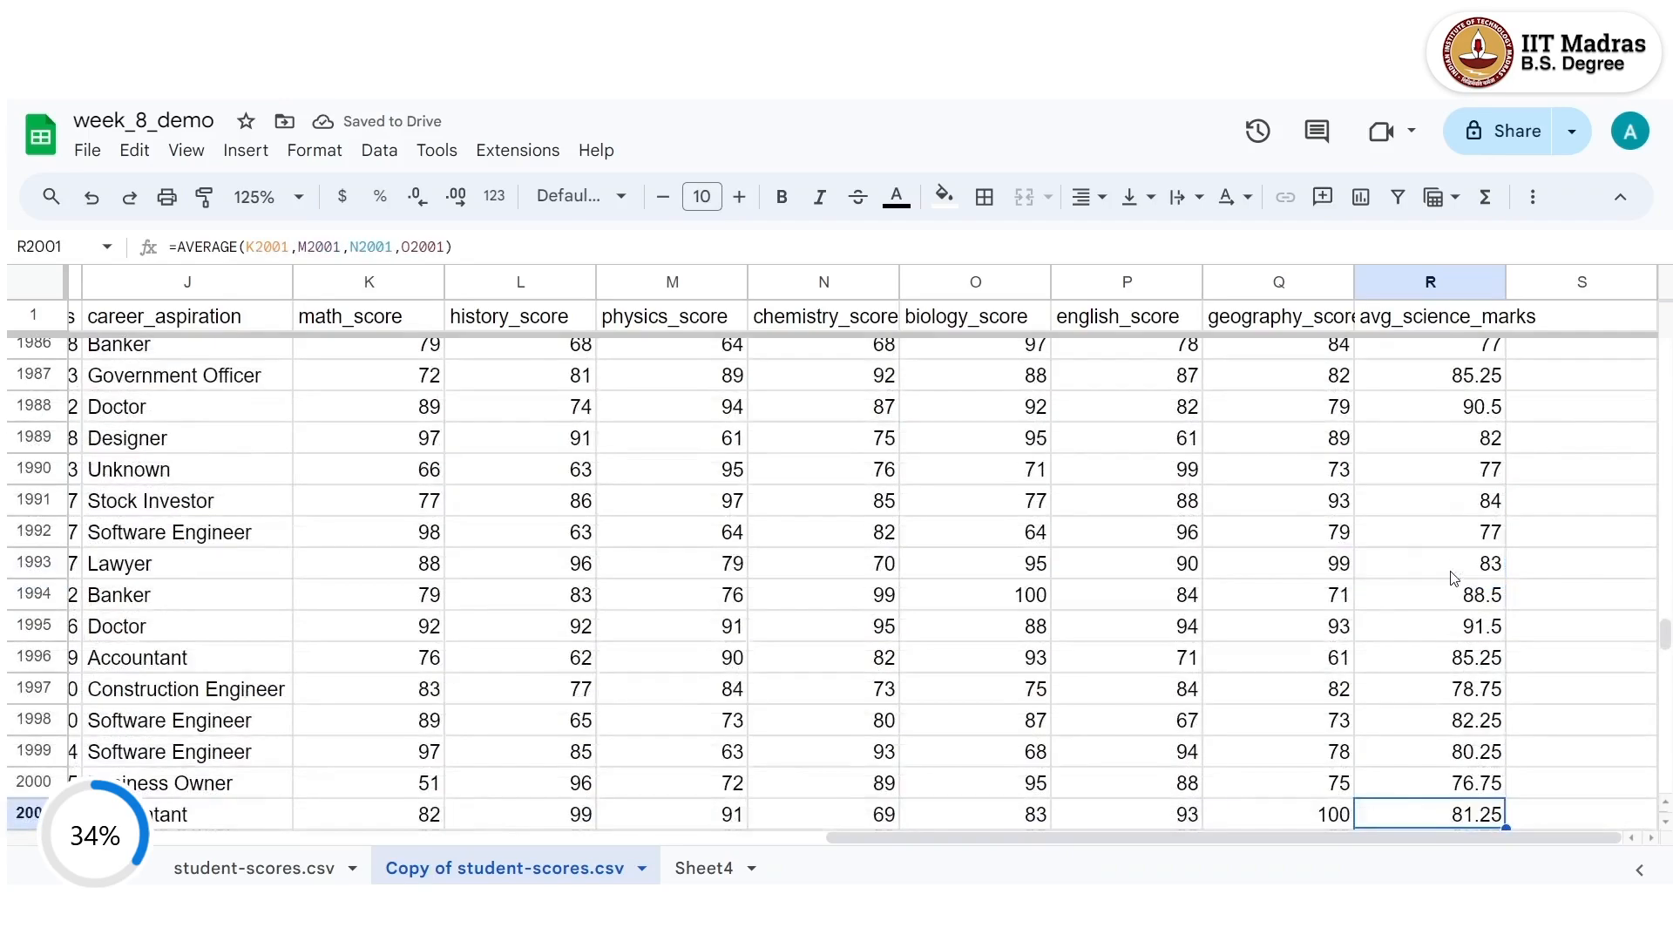
scroll(1455, 580, down, 1)
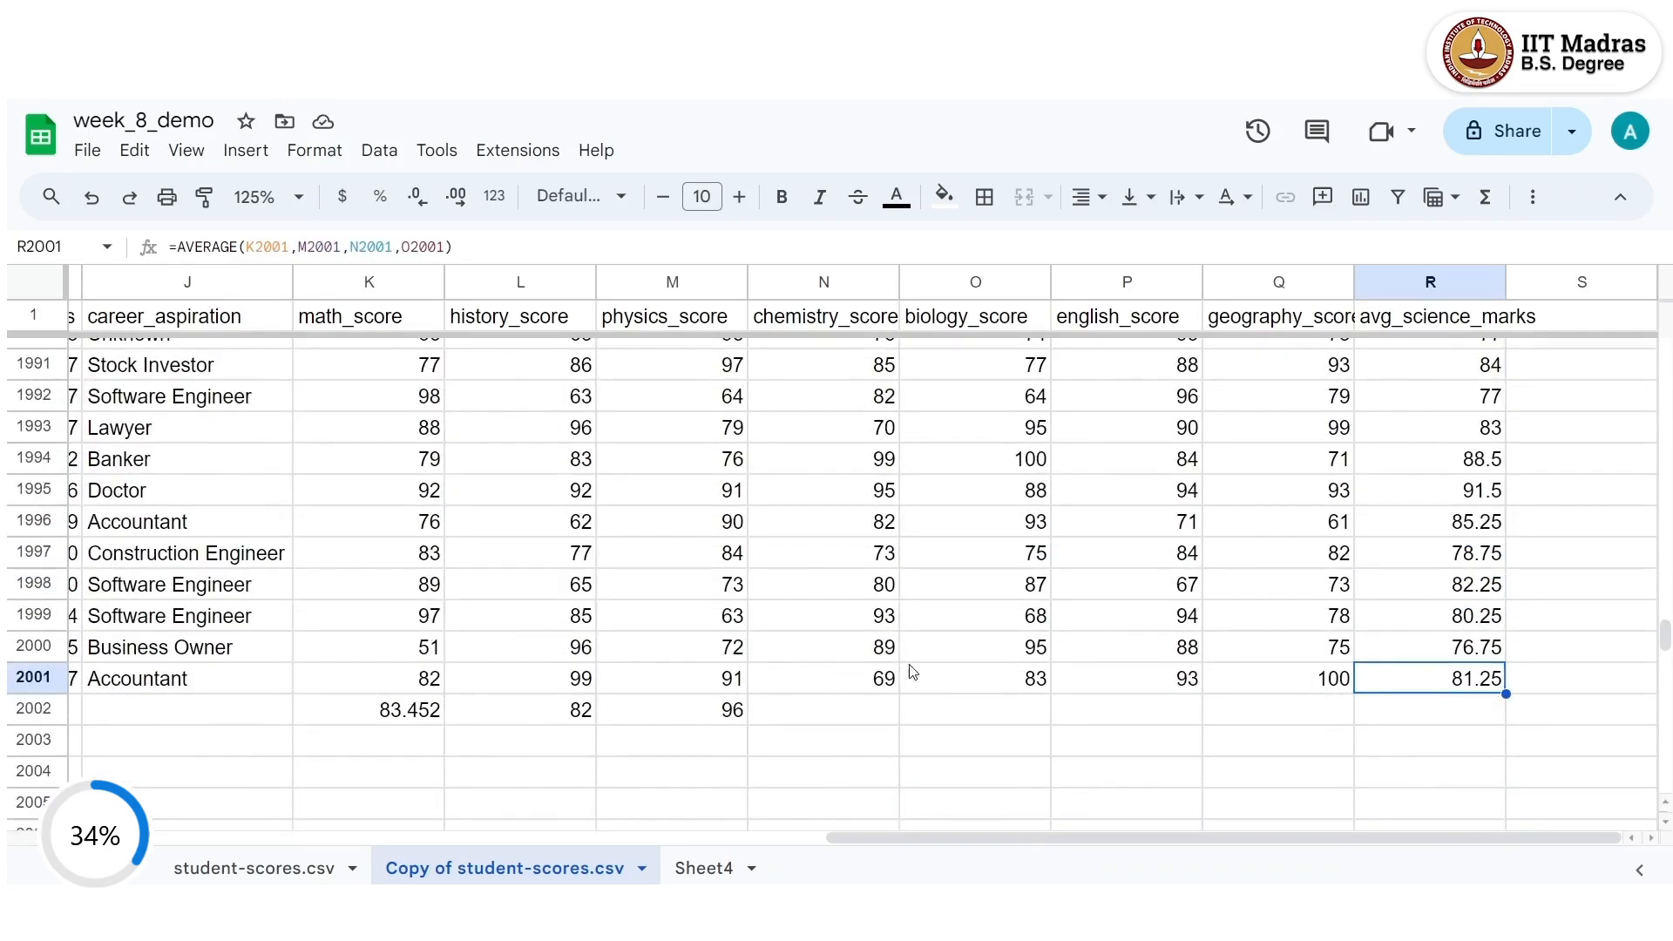
click(521, 248)
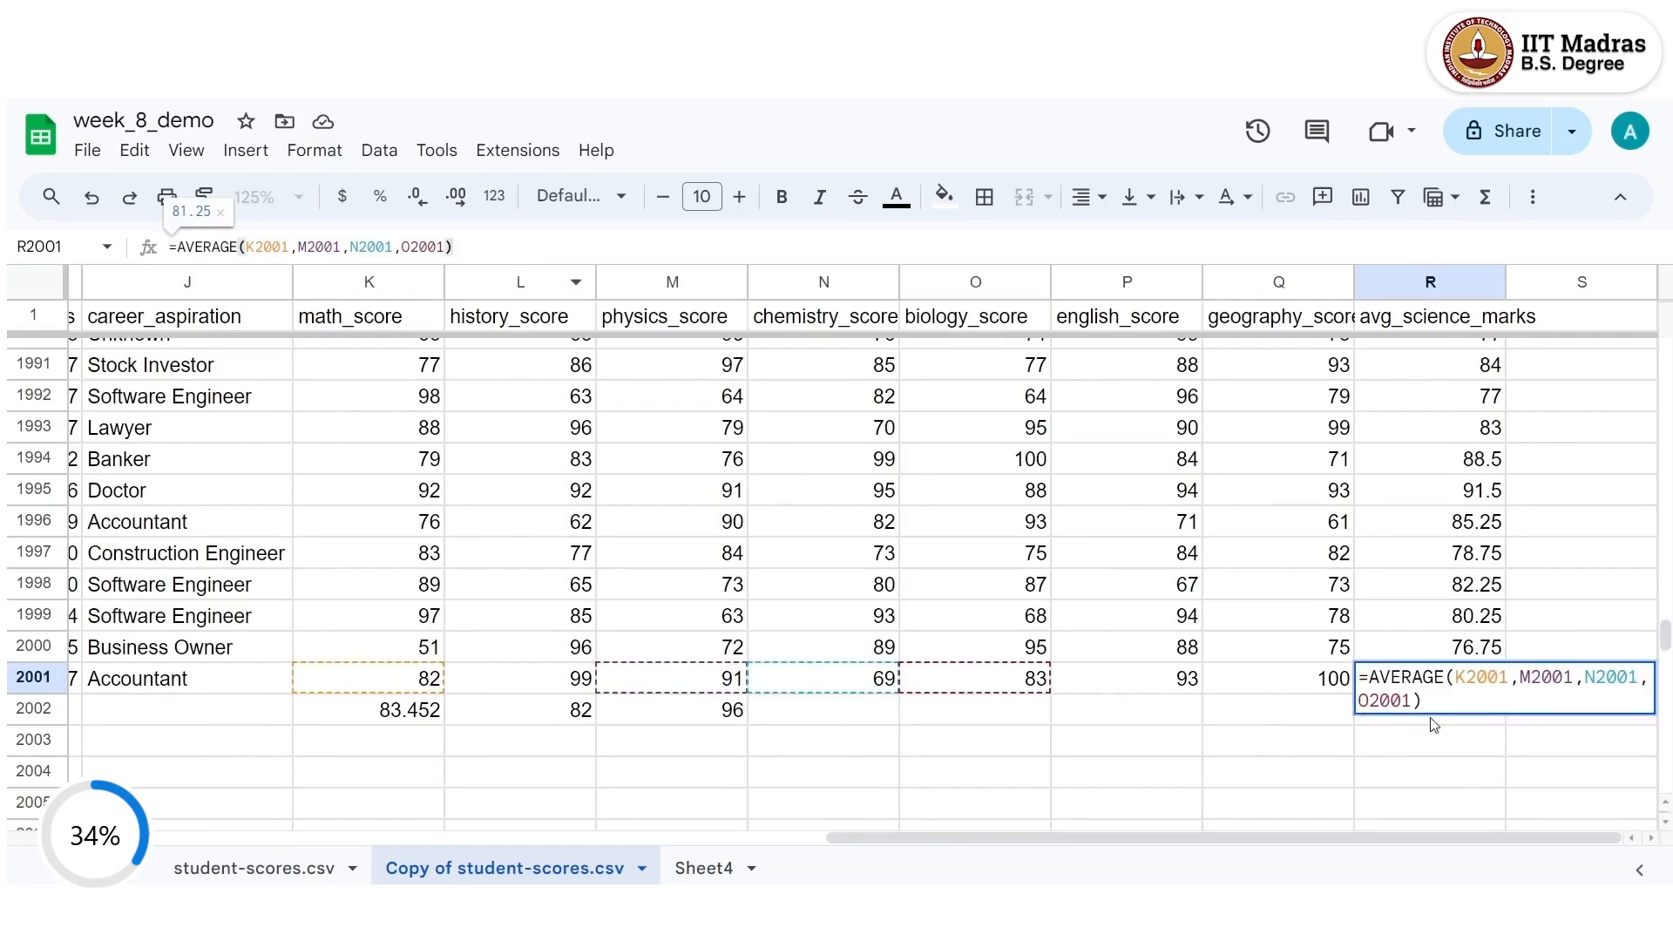
key(Return)
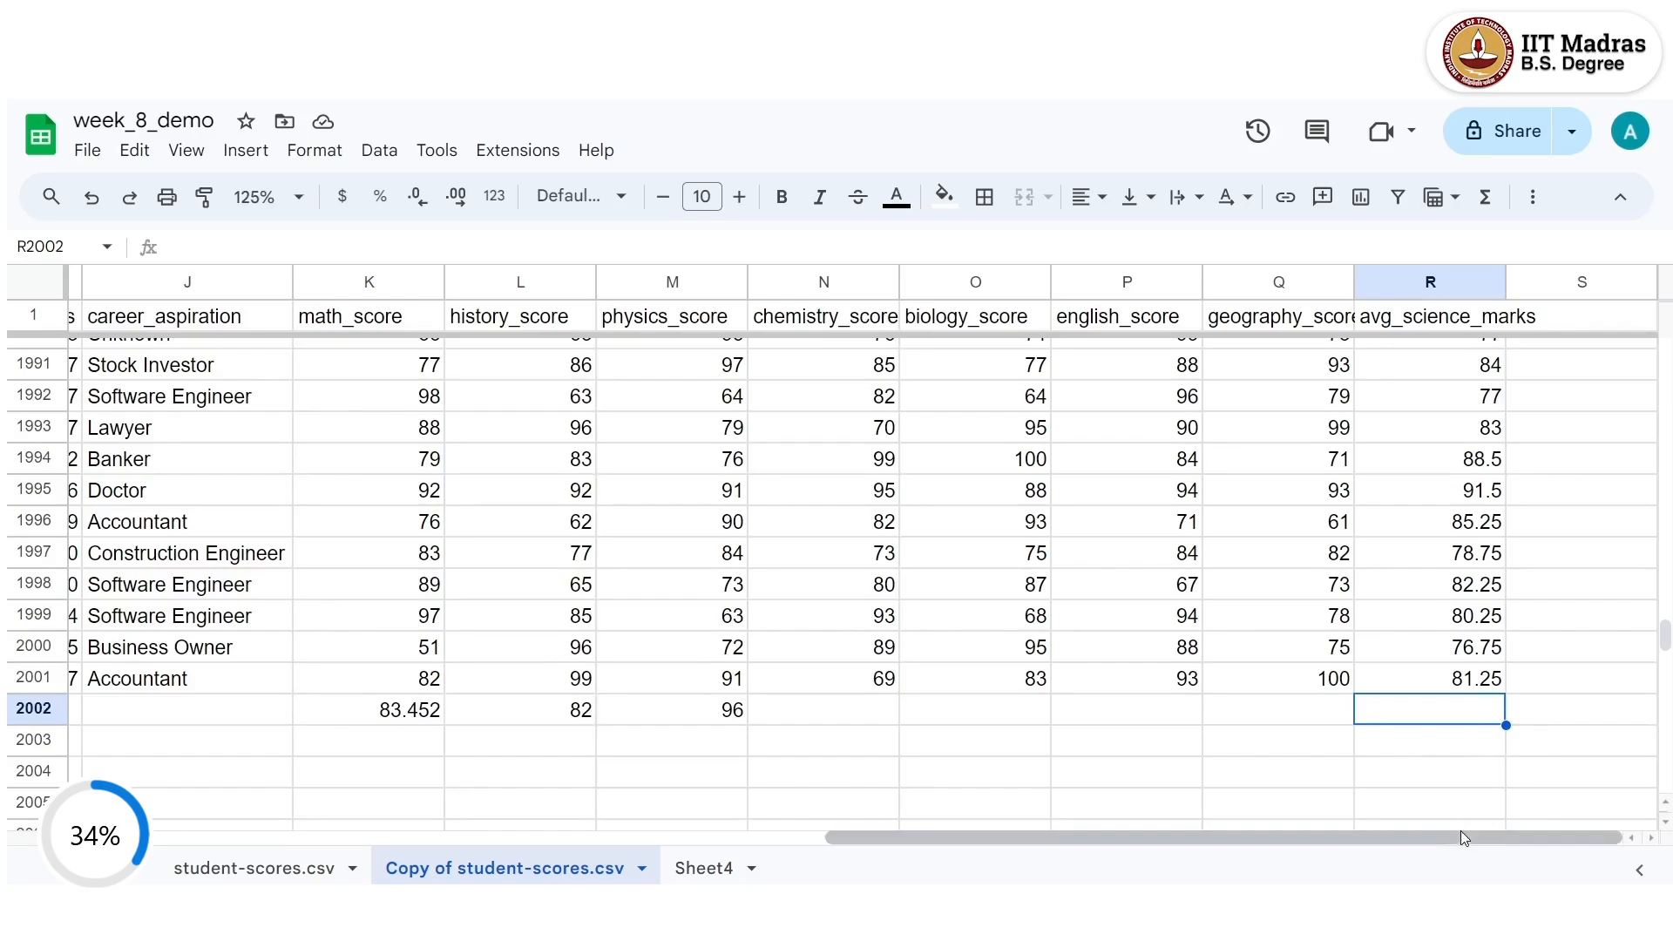
Freeze the sheet's columns up to column B, covering id and first_name.
drag(1460, 835, 493, 819)
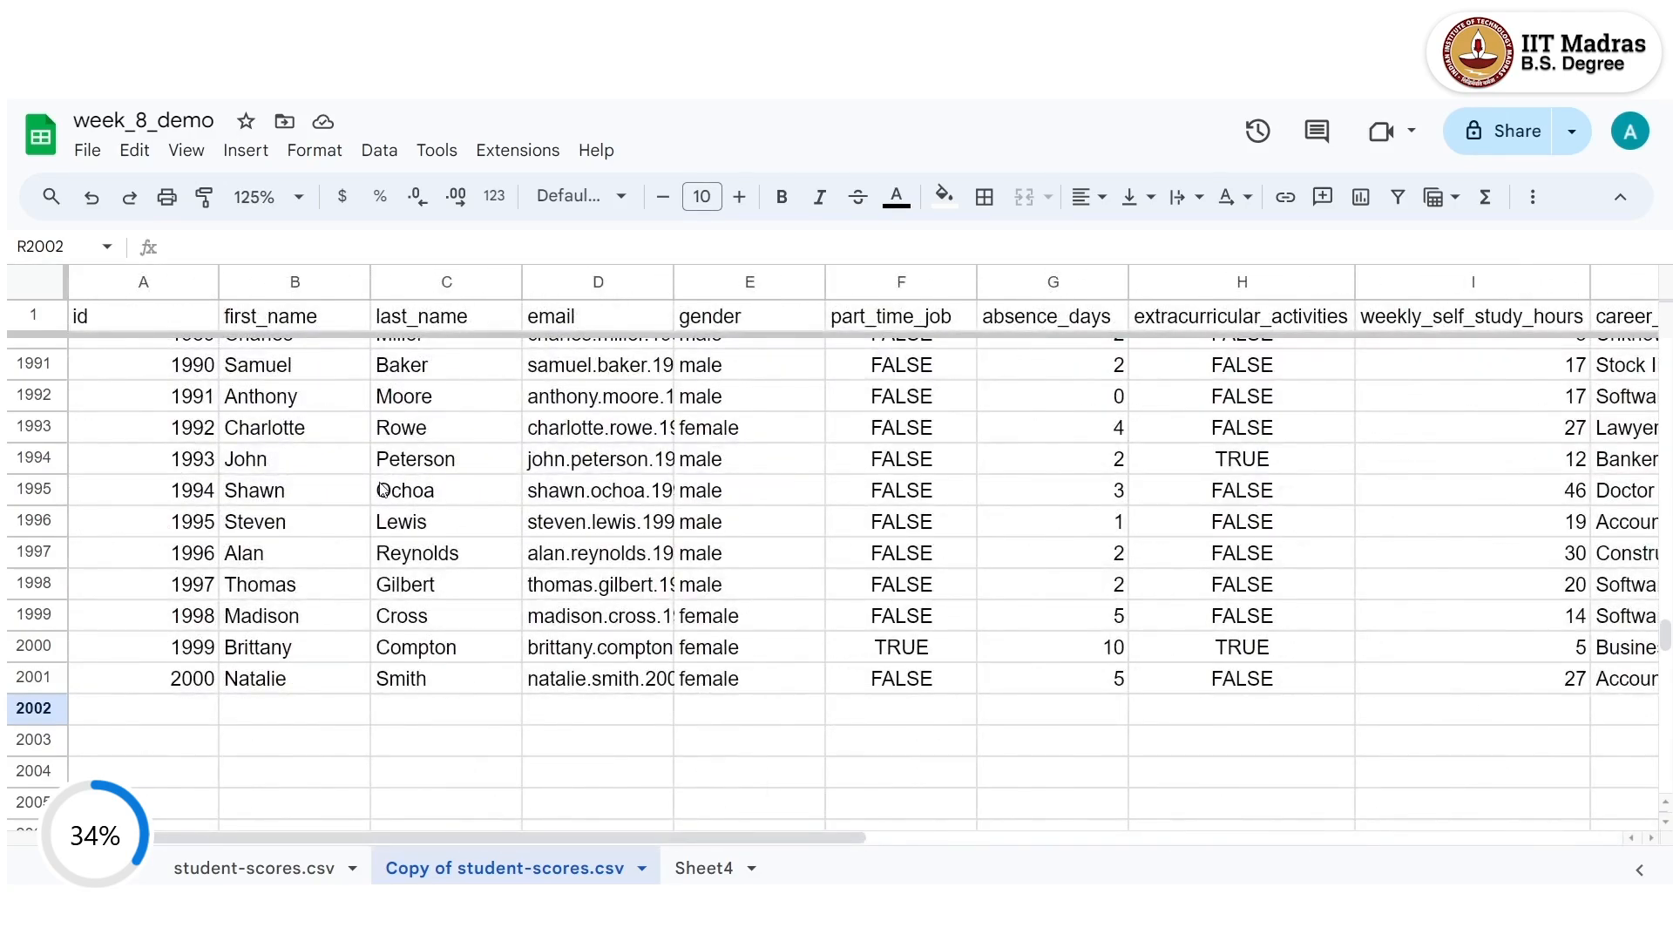
click(290, 282)
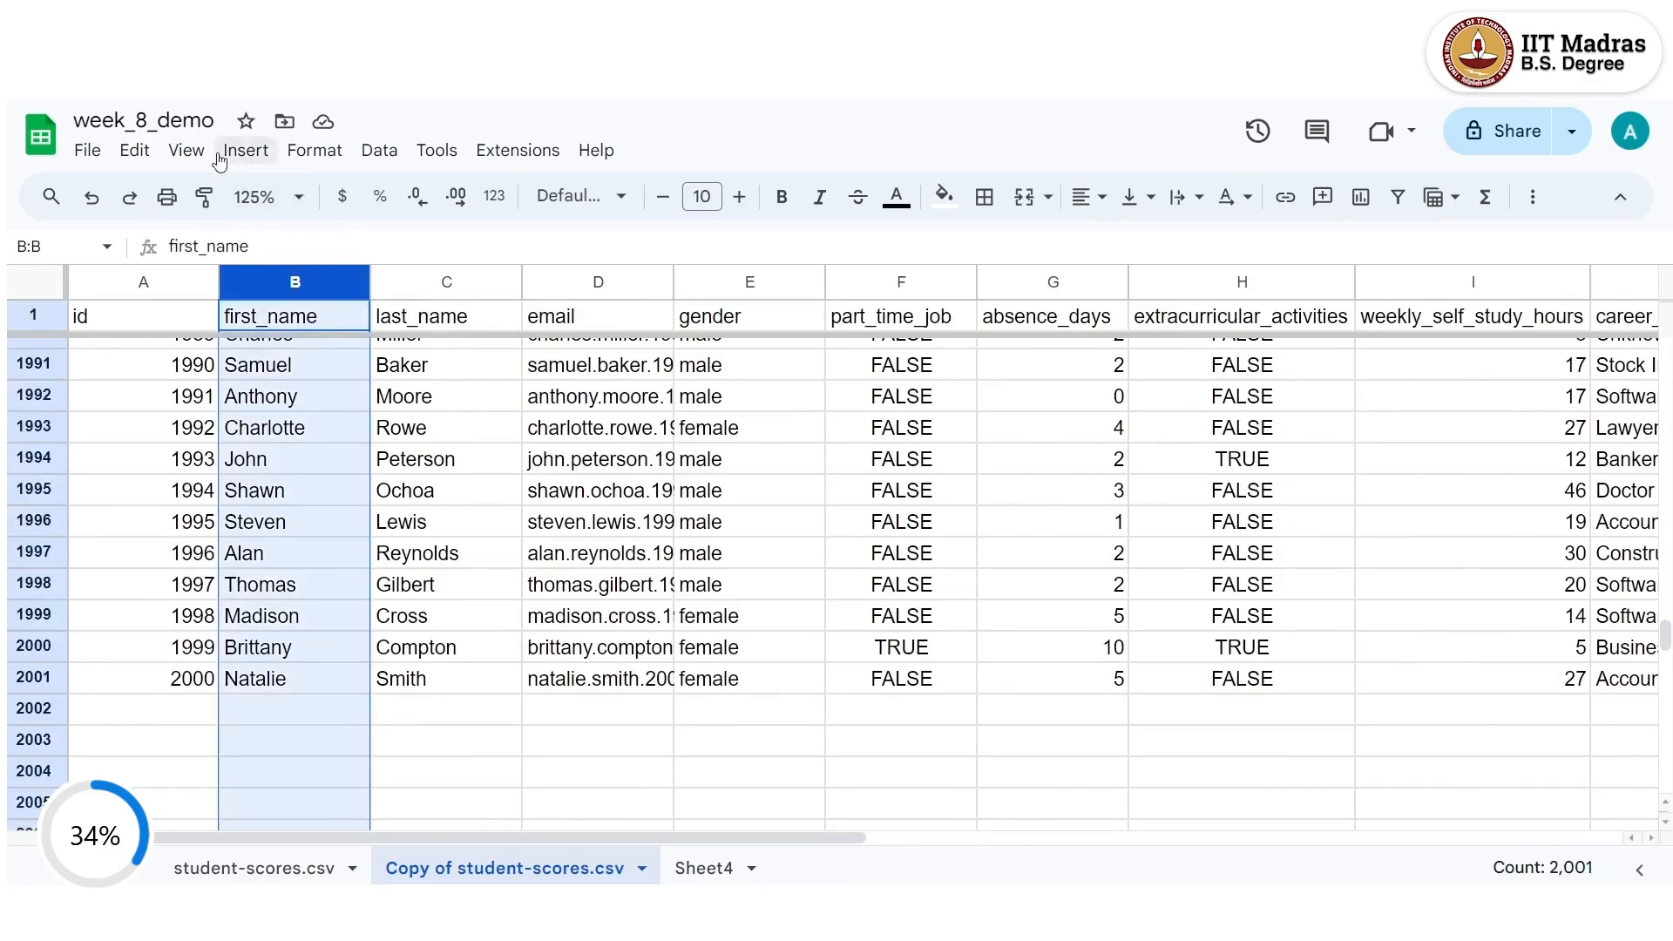
click(185, 150)
mouse_move(439, 244)
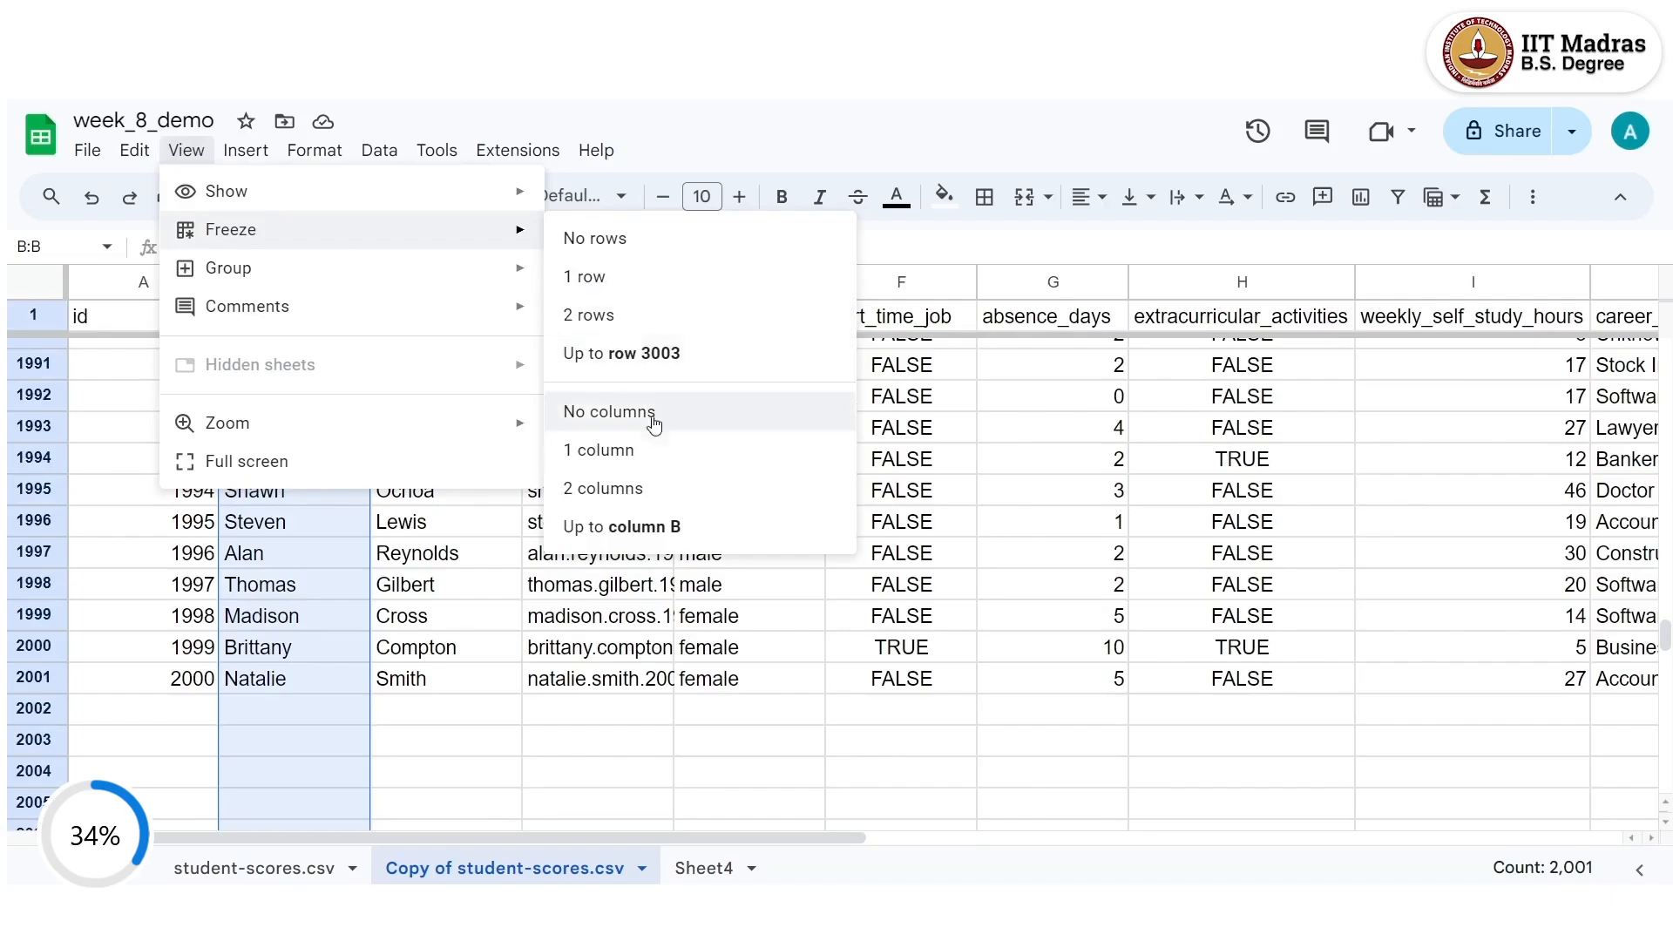
click(686, 527)
drag(582, 835, 899, 835)
click(337, 582)
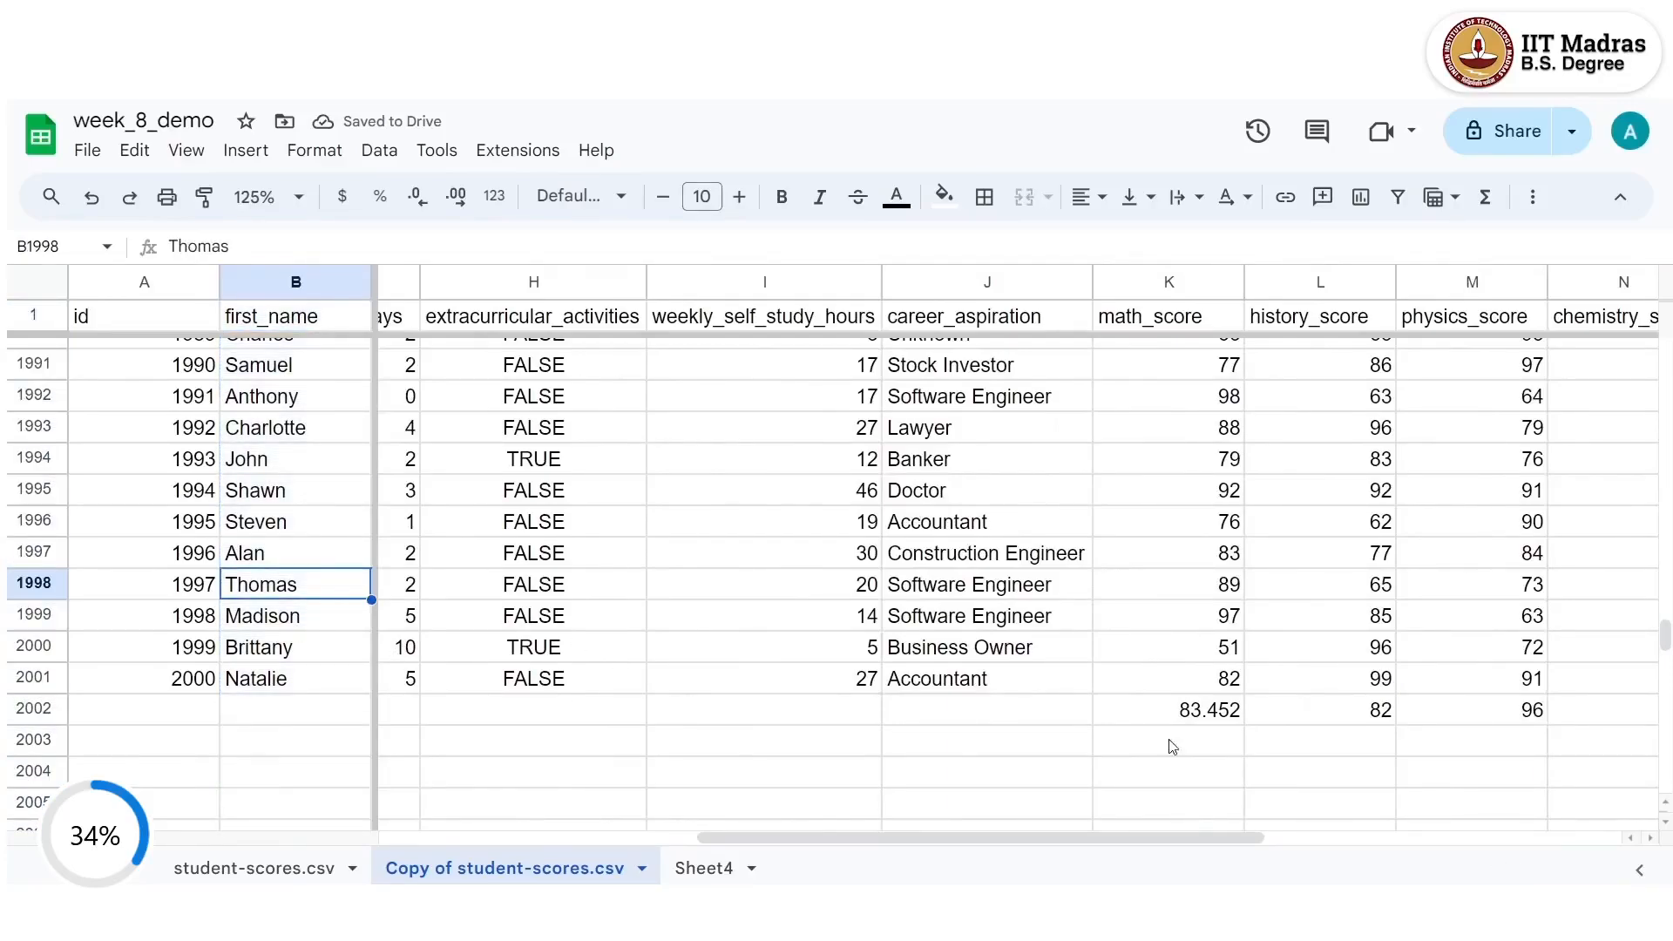
drag(1172, 837, 1481, 849)
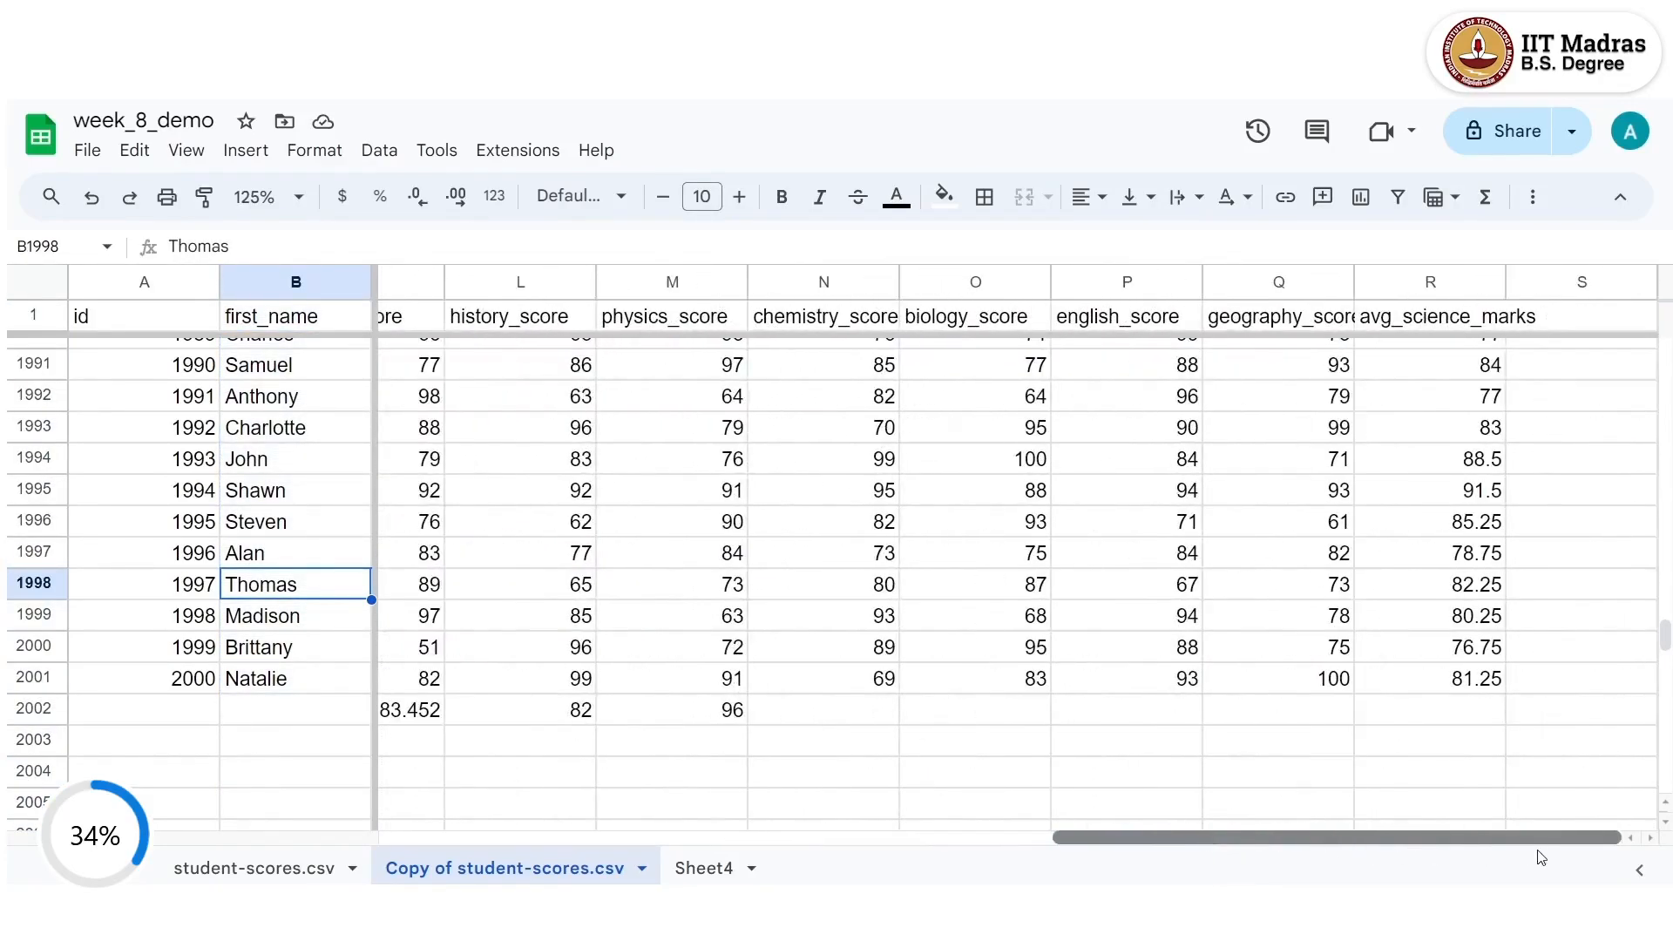
Return to the first records and add the column header avg_arts_marks in S1, directly after avg_science_marks.
click(1468, 680)
key(ctrl+Up)
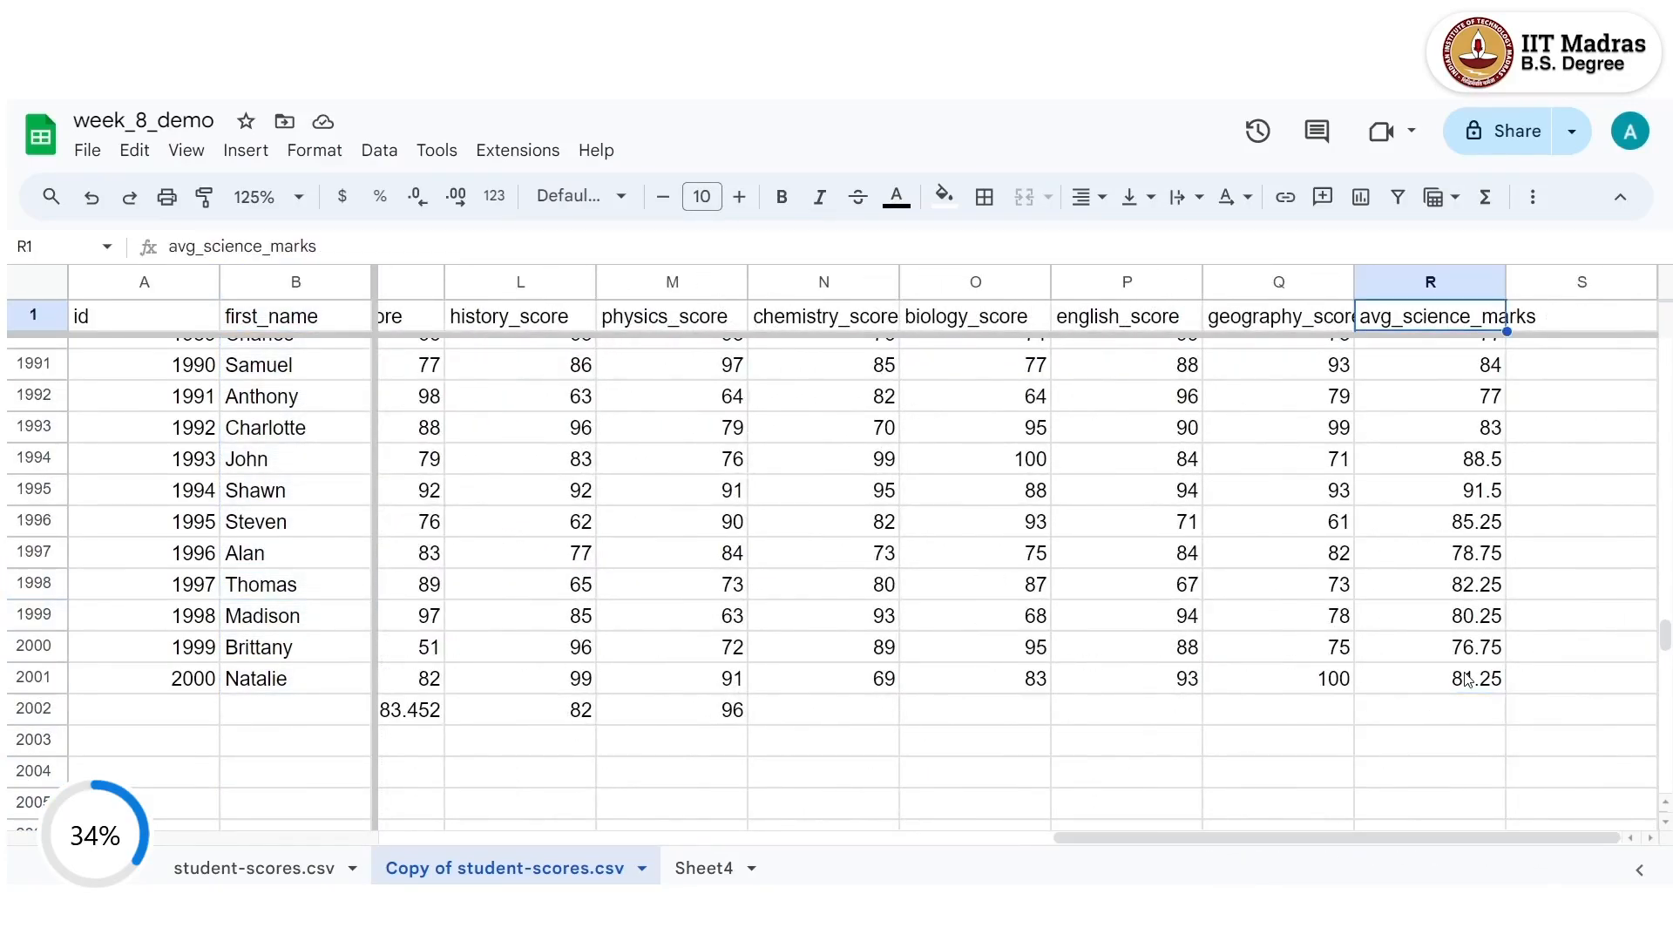
key(Down)
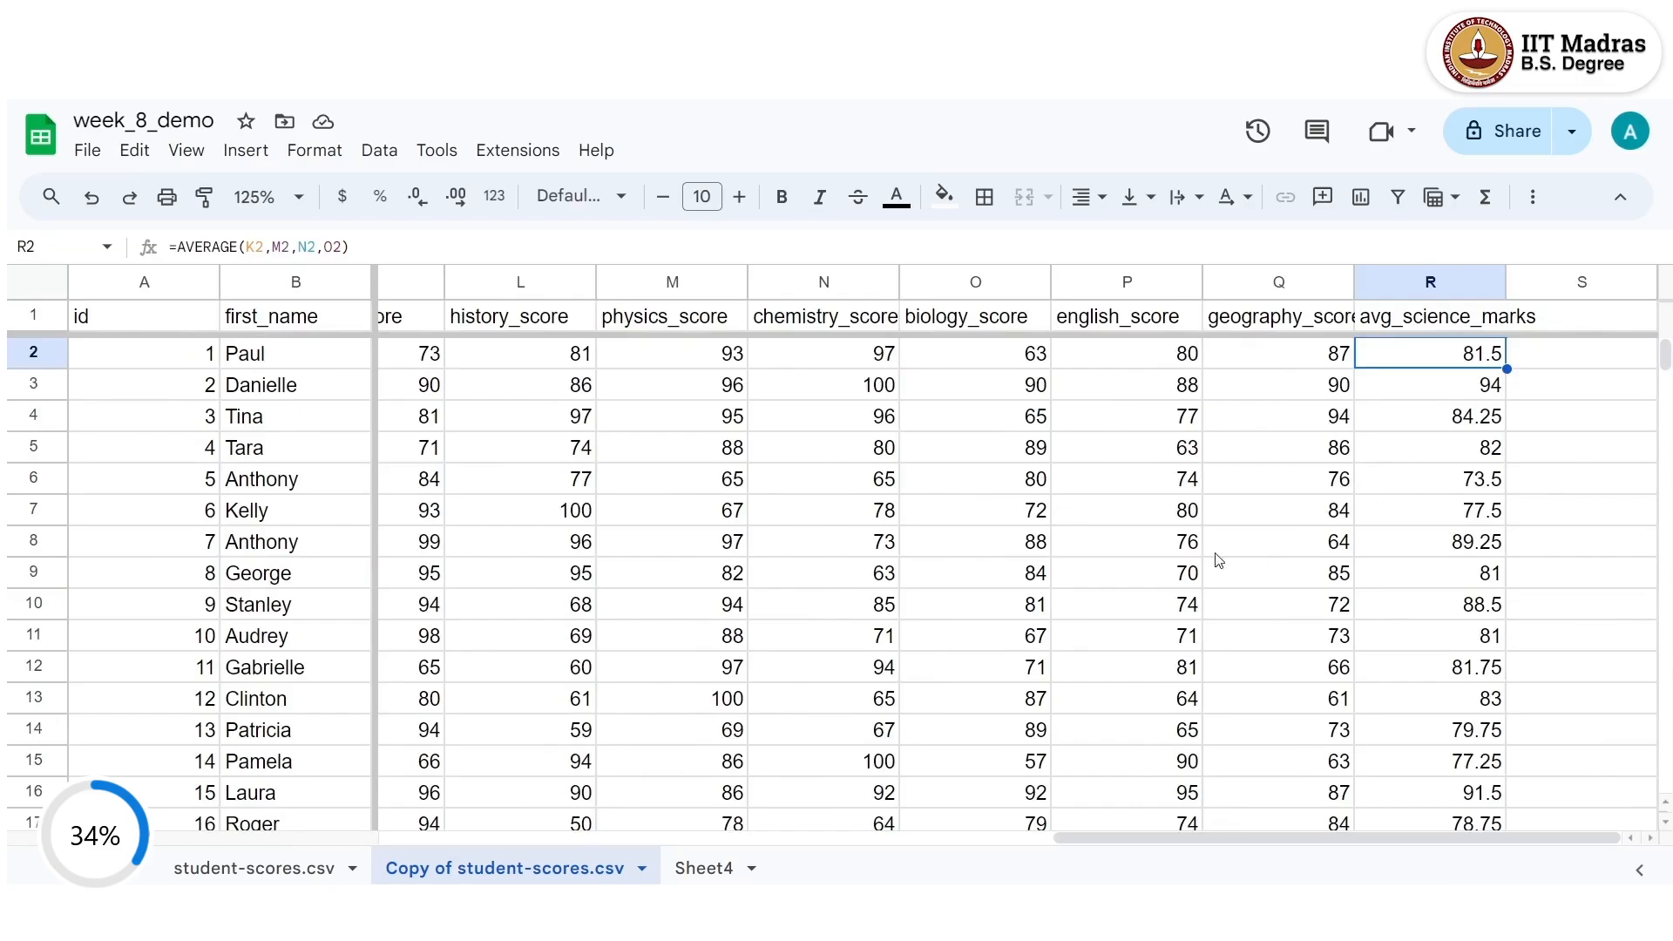
mouse_move(1247, 842)
mouse_down()
mouse_move(1152, 835)
mouse_move(1255, 839)
mouse_up()
click(1588, 320)
text(a)
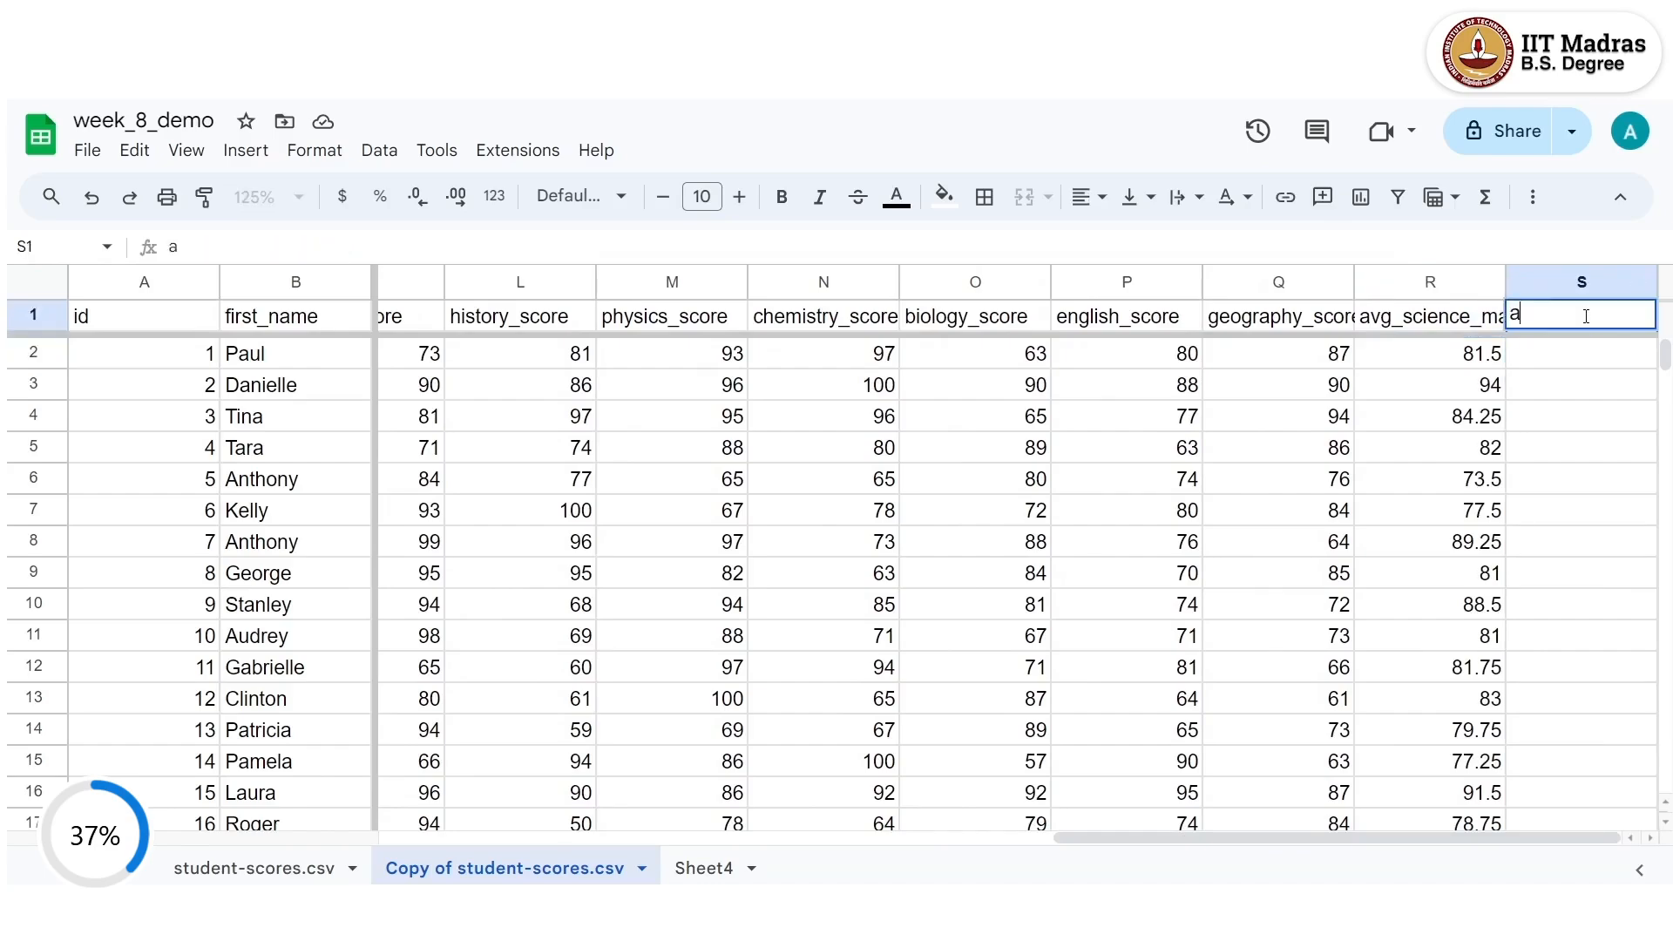
text(vg_arts_marks)
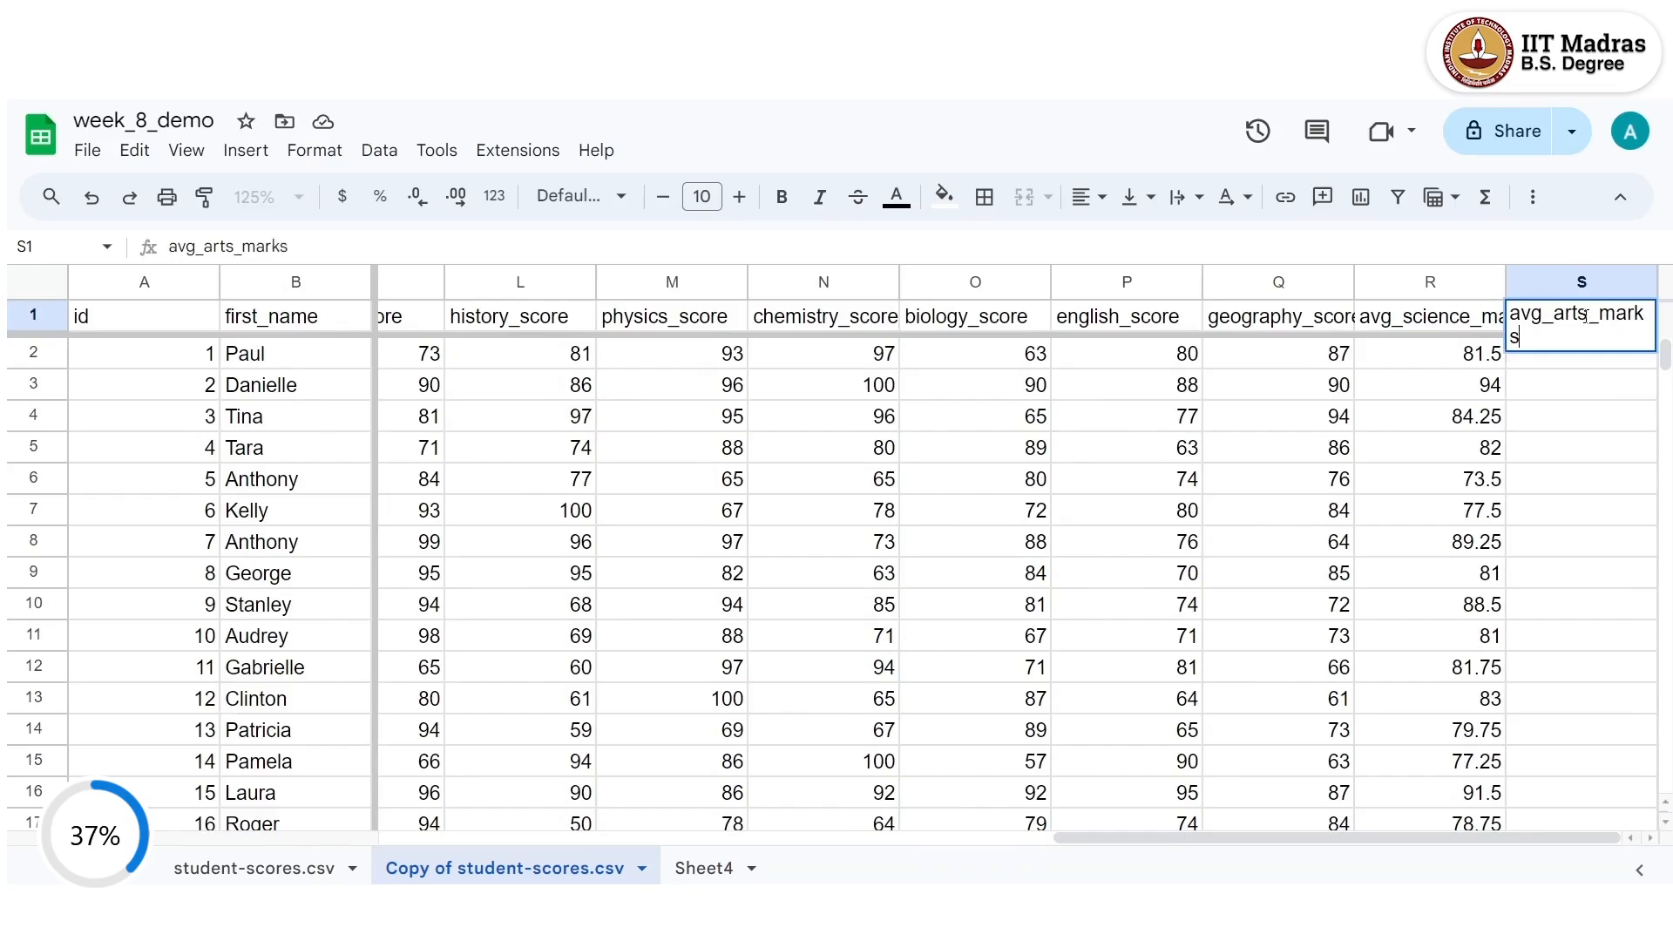
key(Return)
Calculate the arts average in S2 from the history, English and geography scores (L2, P2, Q2) and autofill it down column S.
text(=av)
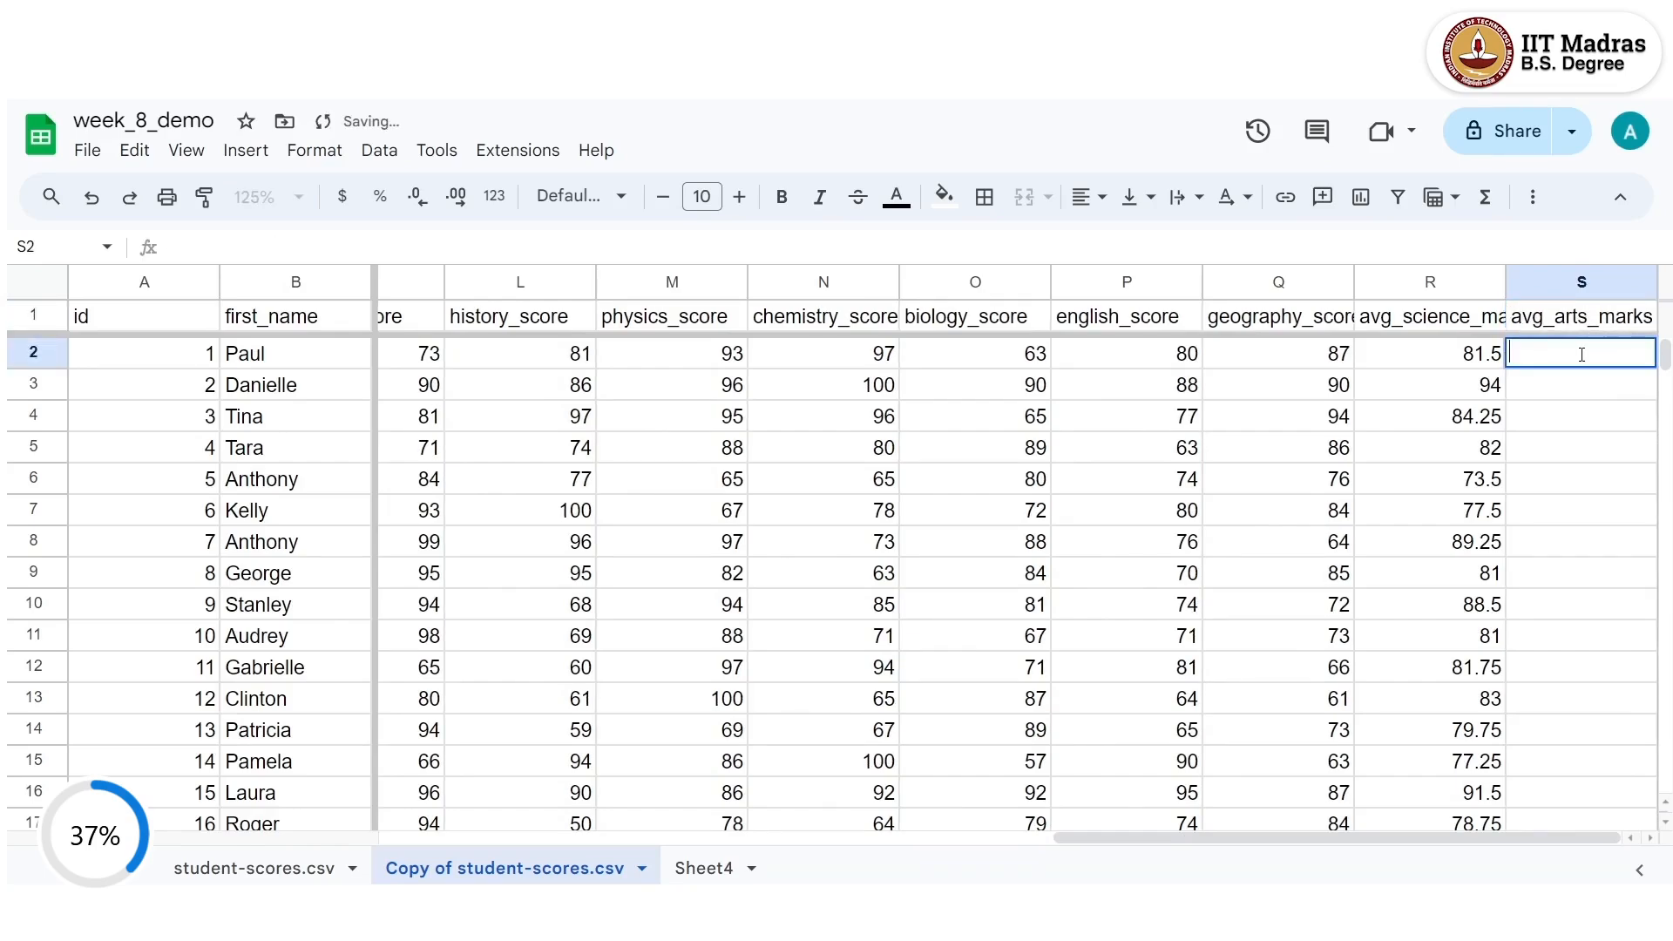
text(er)
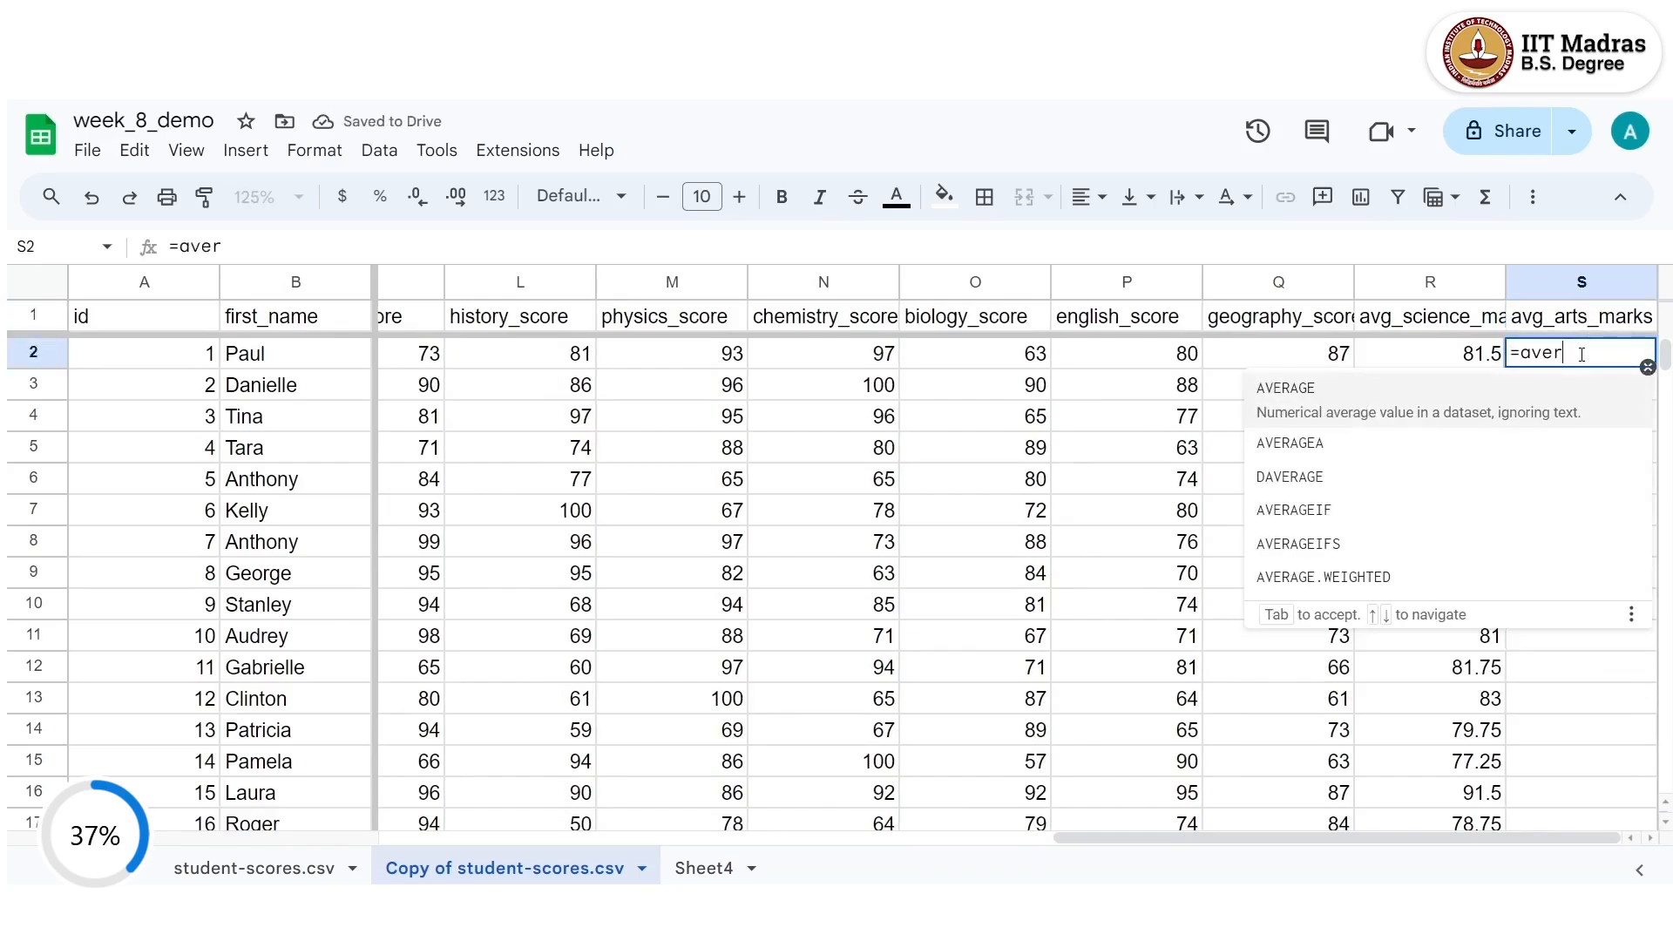
click(1526, 414)
click(563, 352)
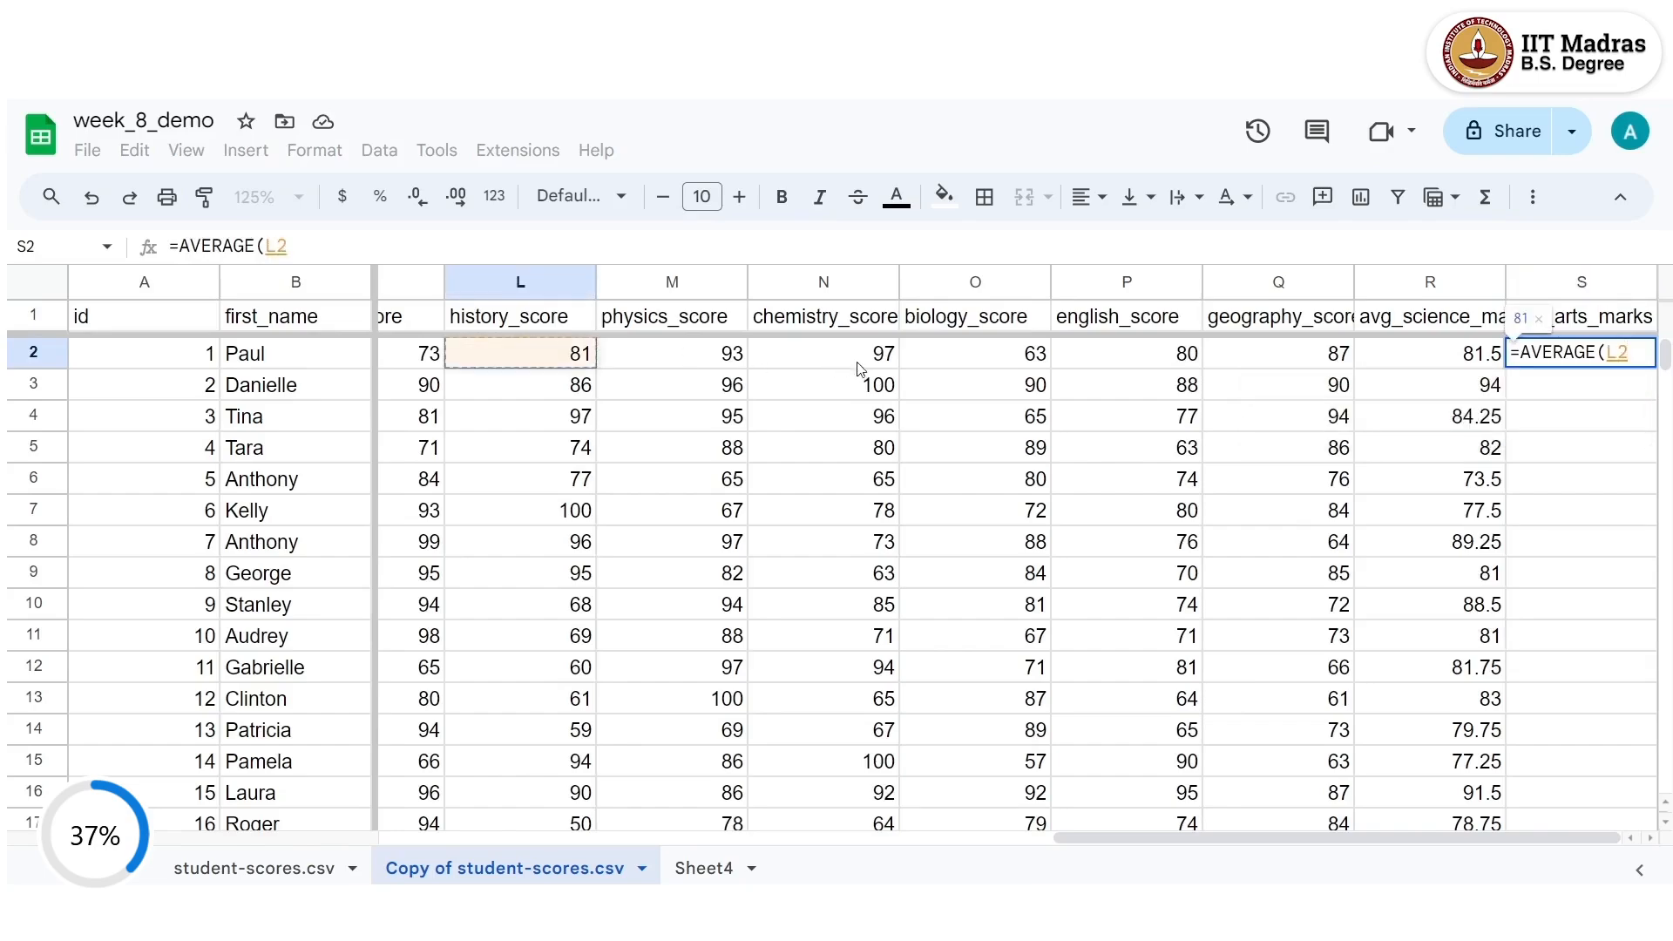
text(,)
click(1101, 354)
text(,)
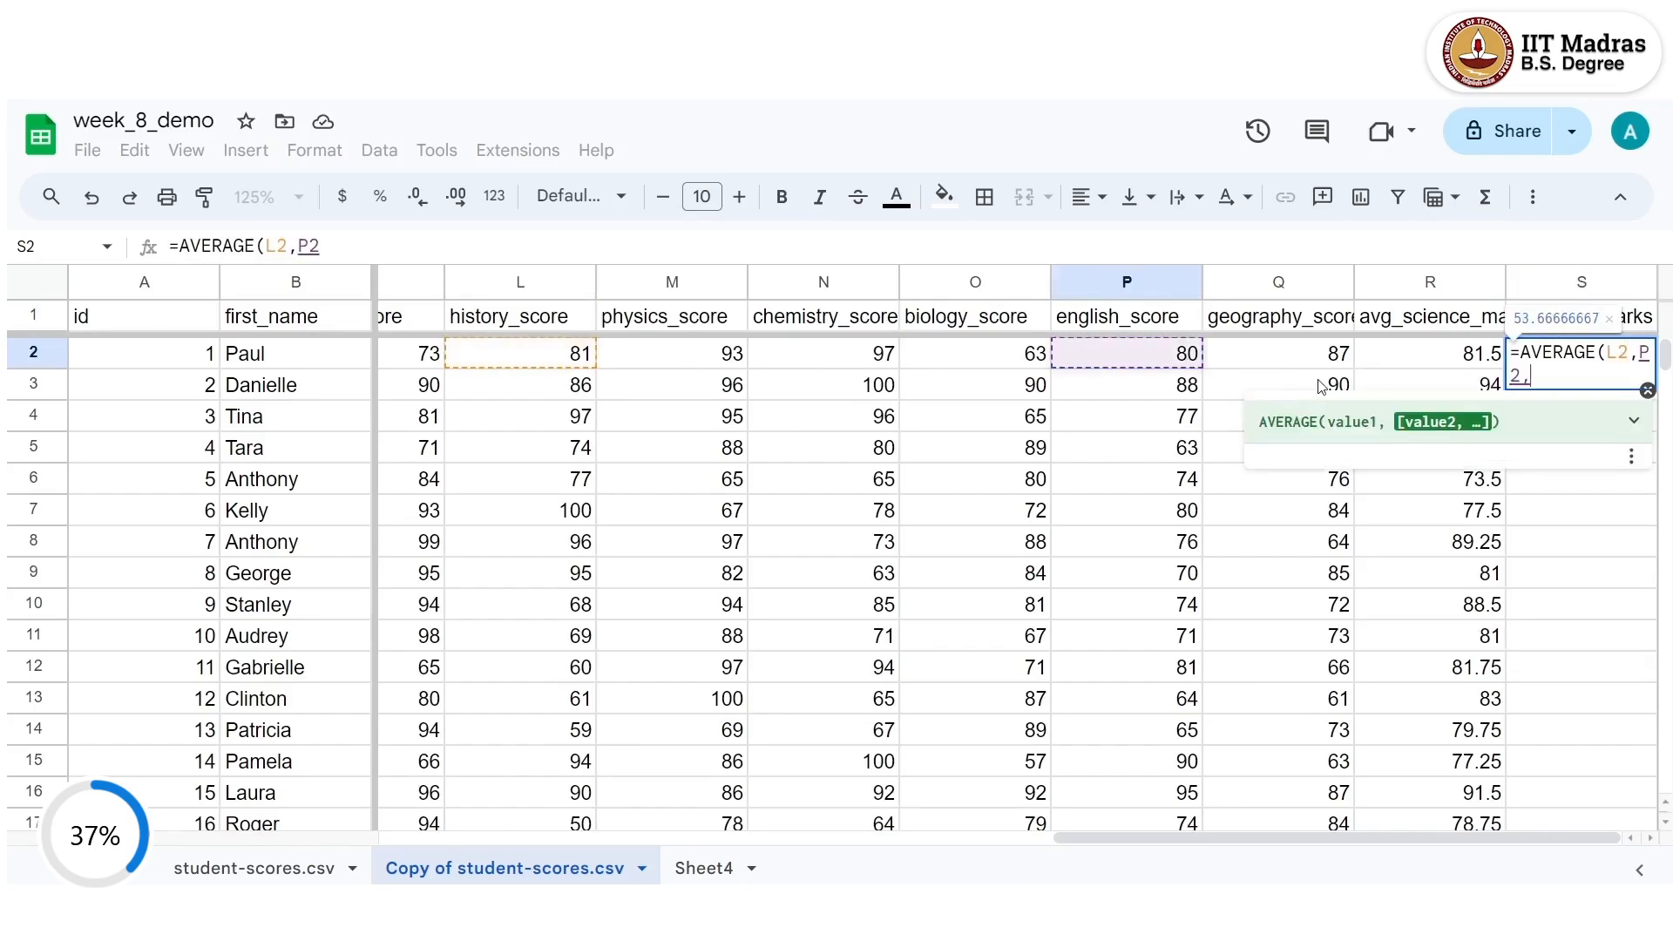
click(1330, 364)
key(Return)
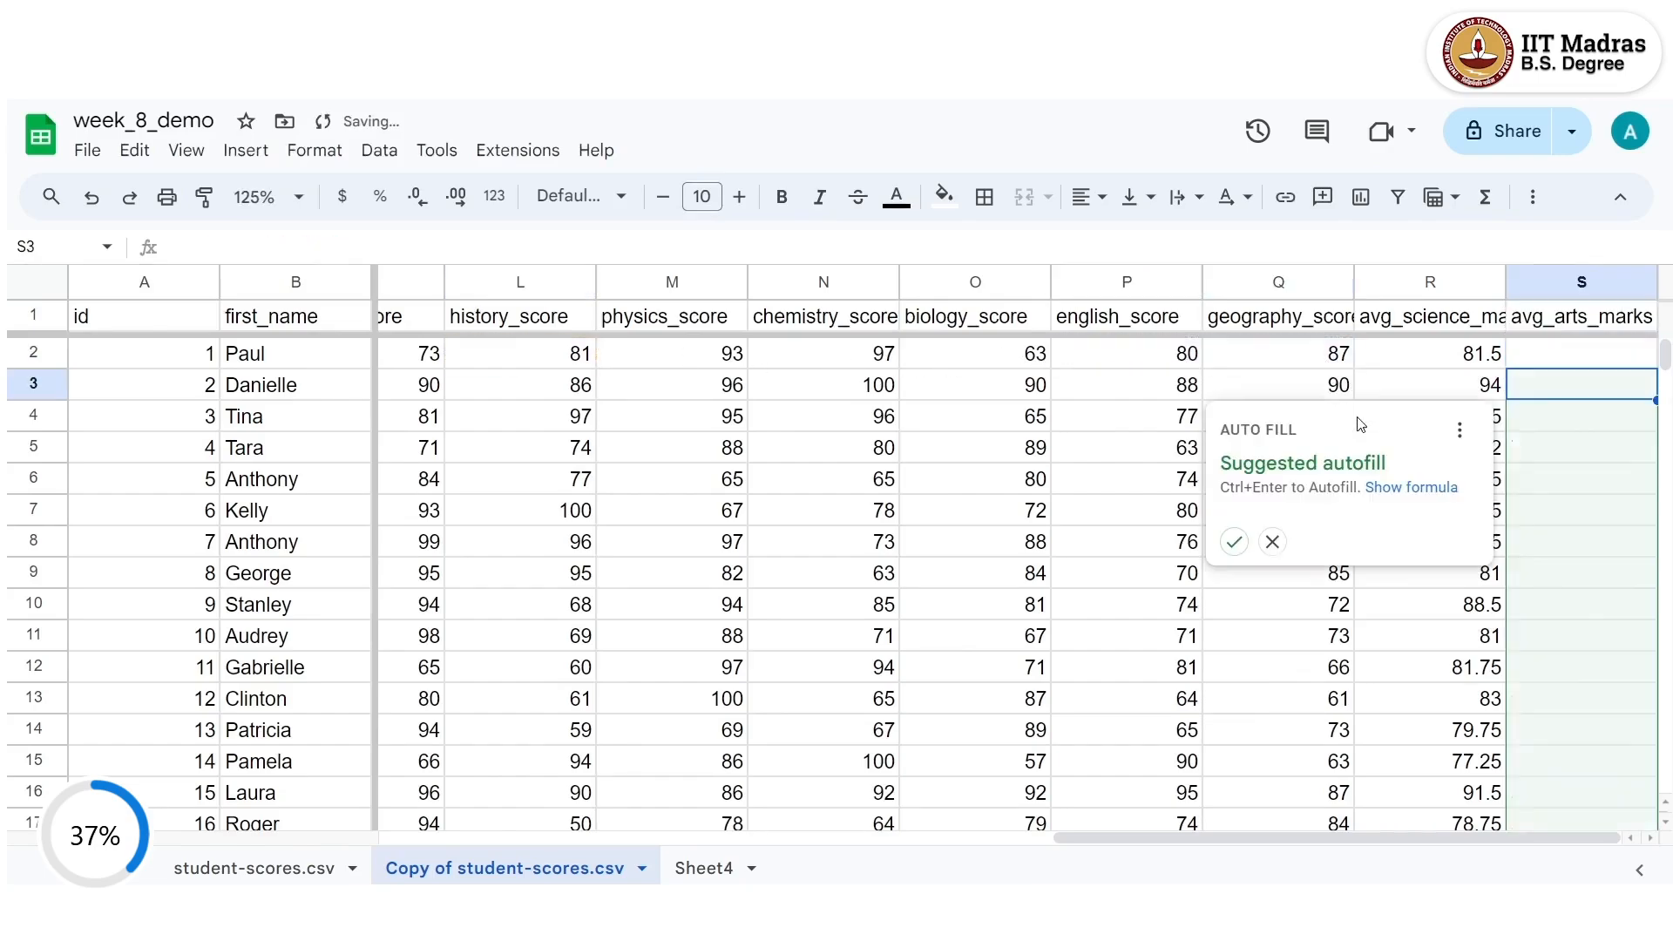
click(1234, 543)
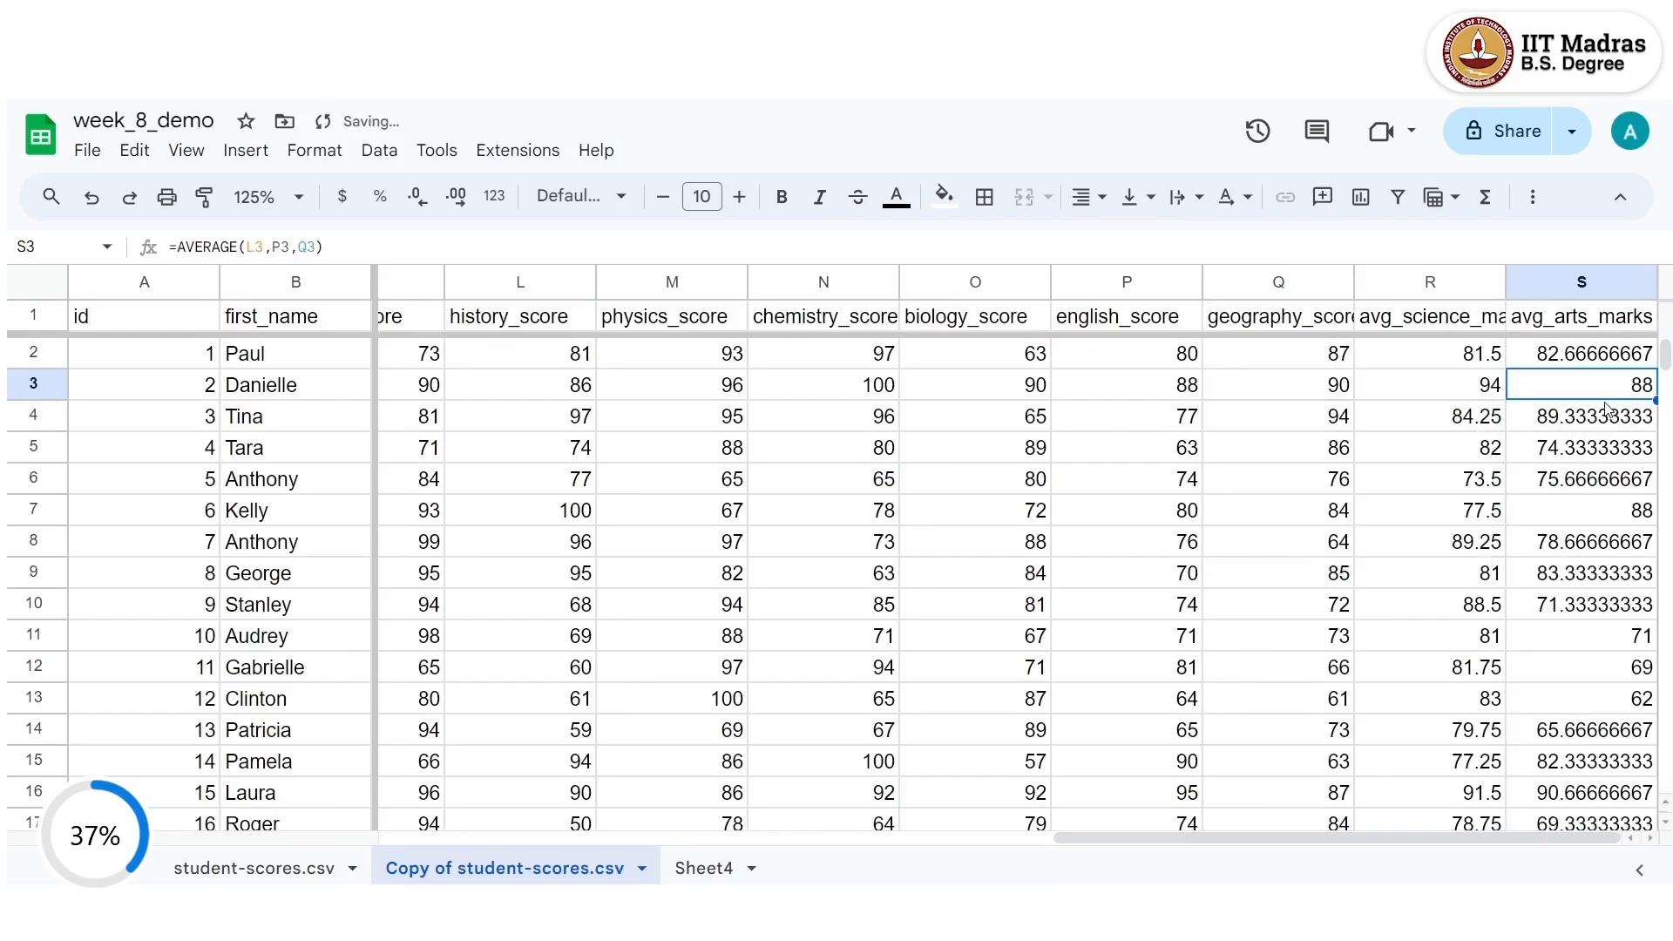
Check the autofilled arts average formula in S4 and the cells it references.
key(Down)
key(Return)
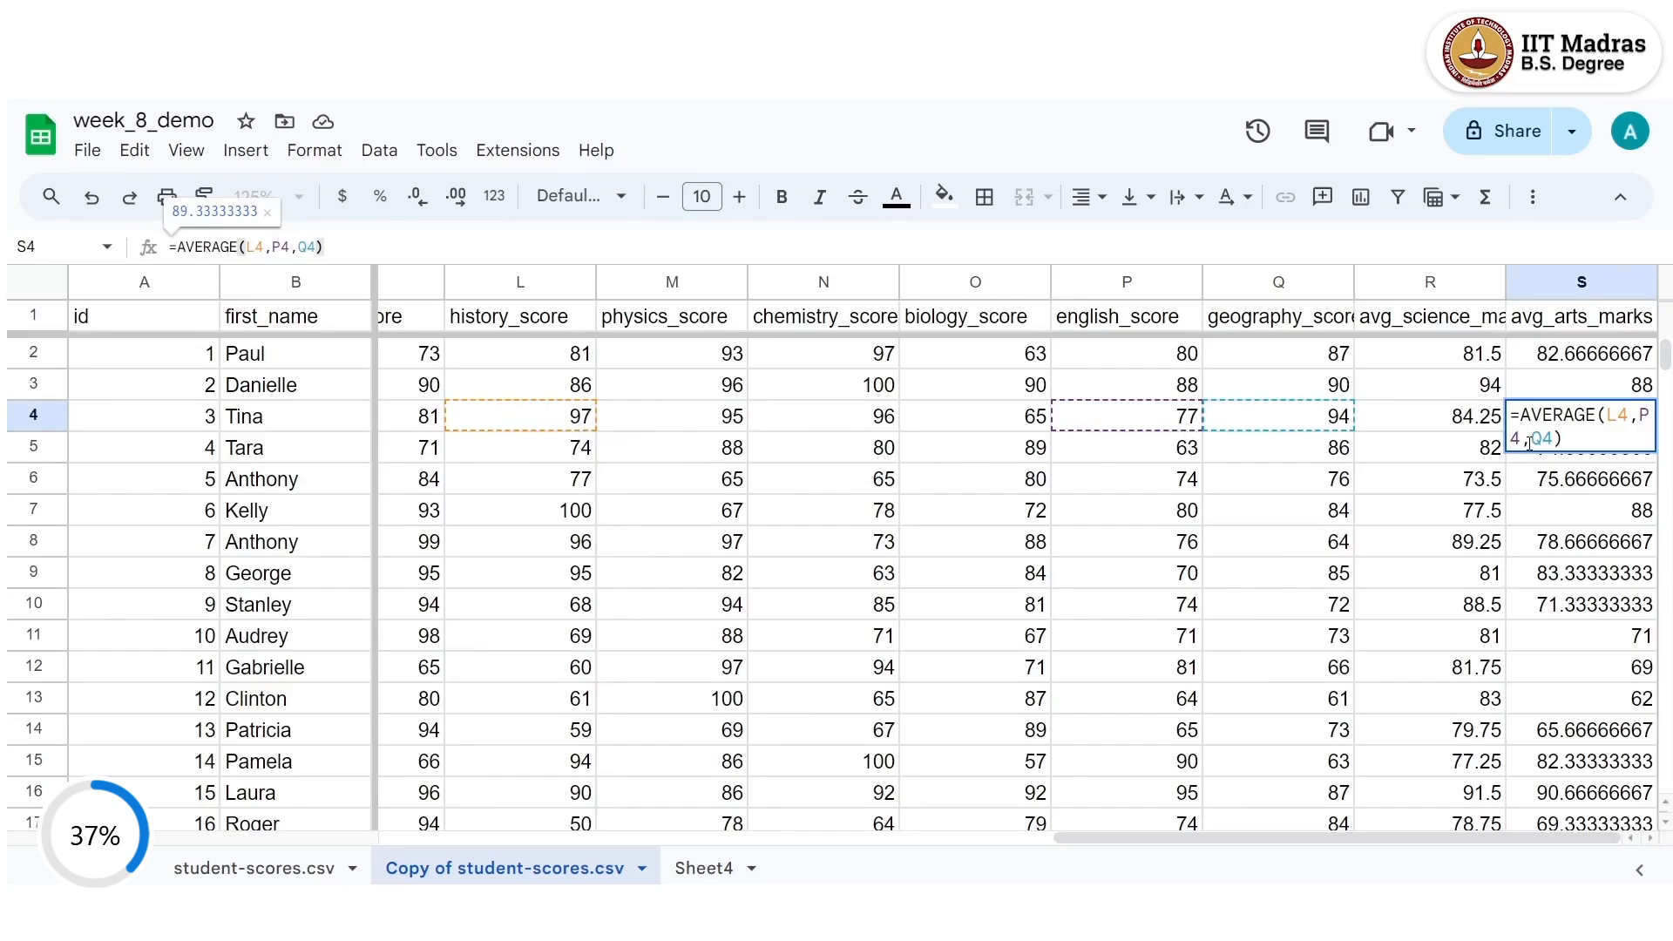
key(Return)
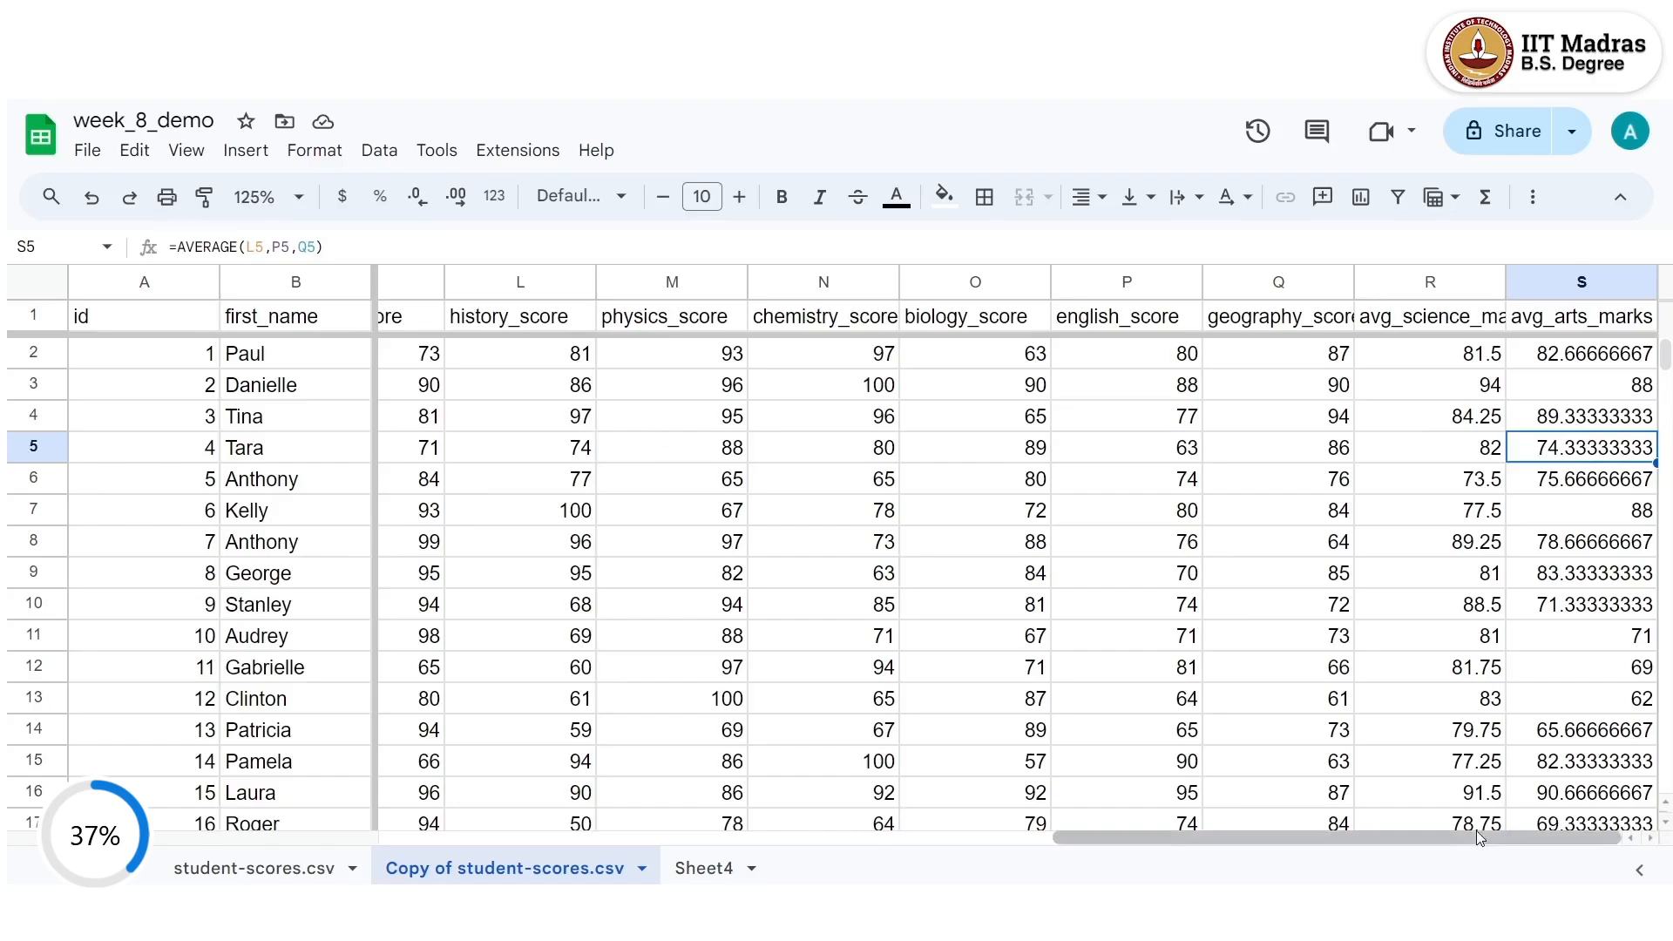
right_click(1602, 295)
key(Escape)
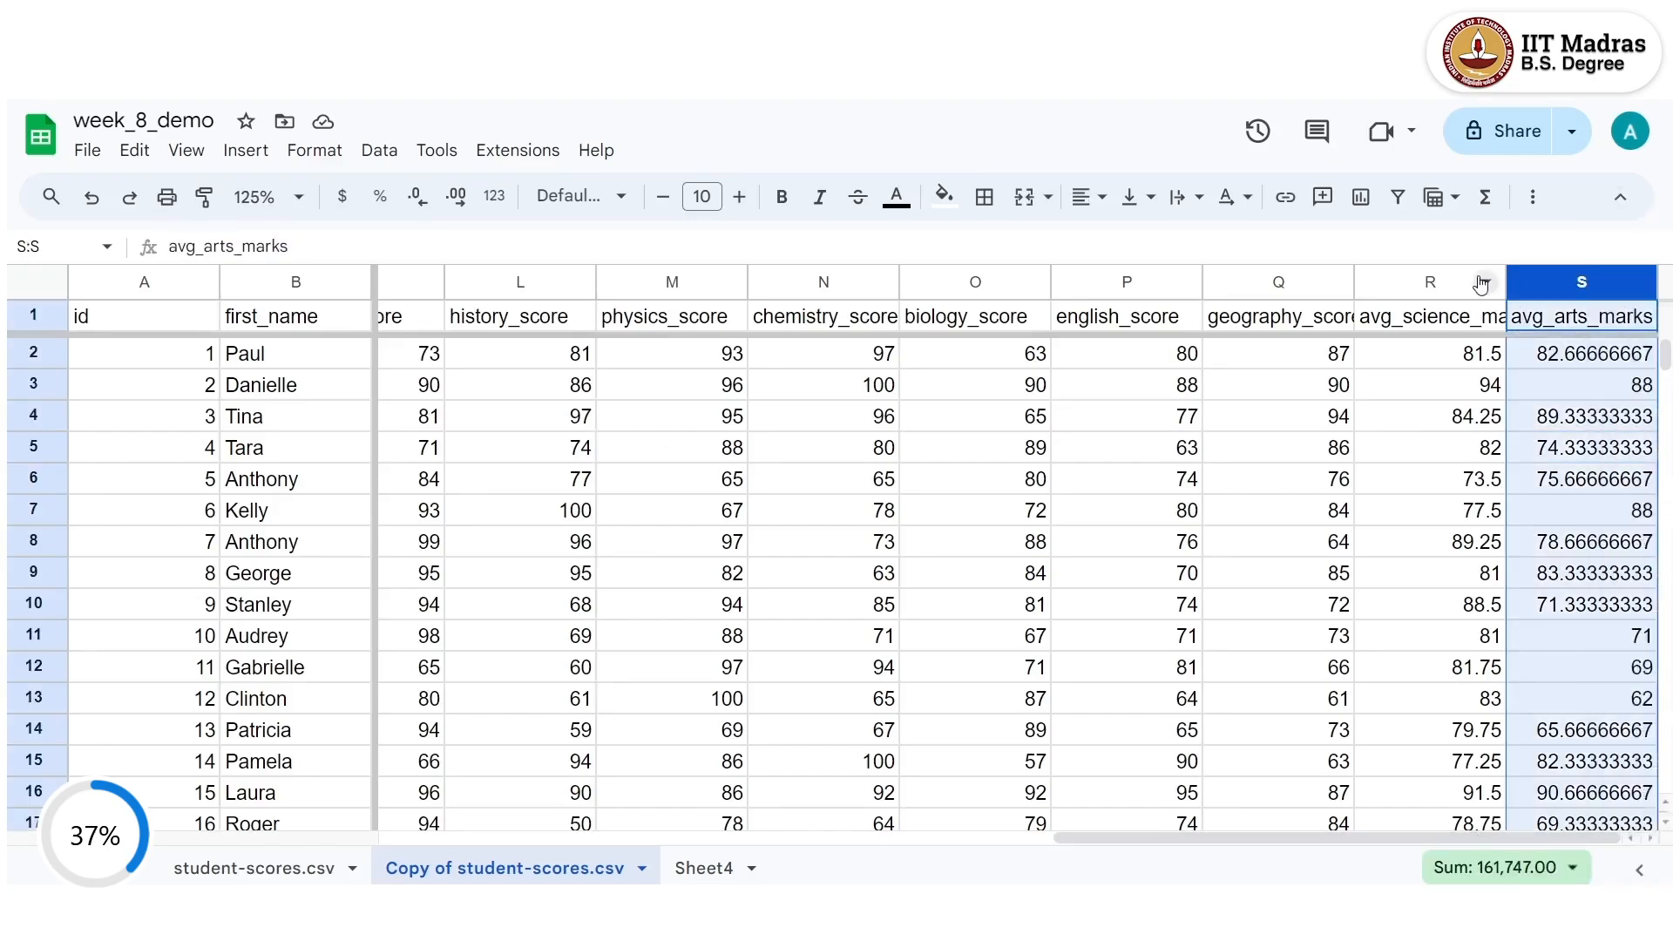
click(1482, 283)
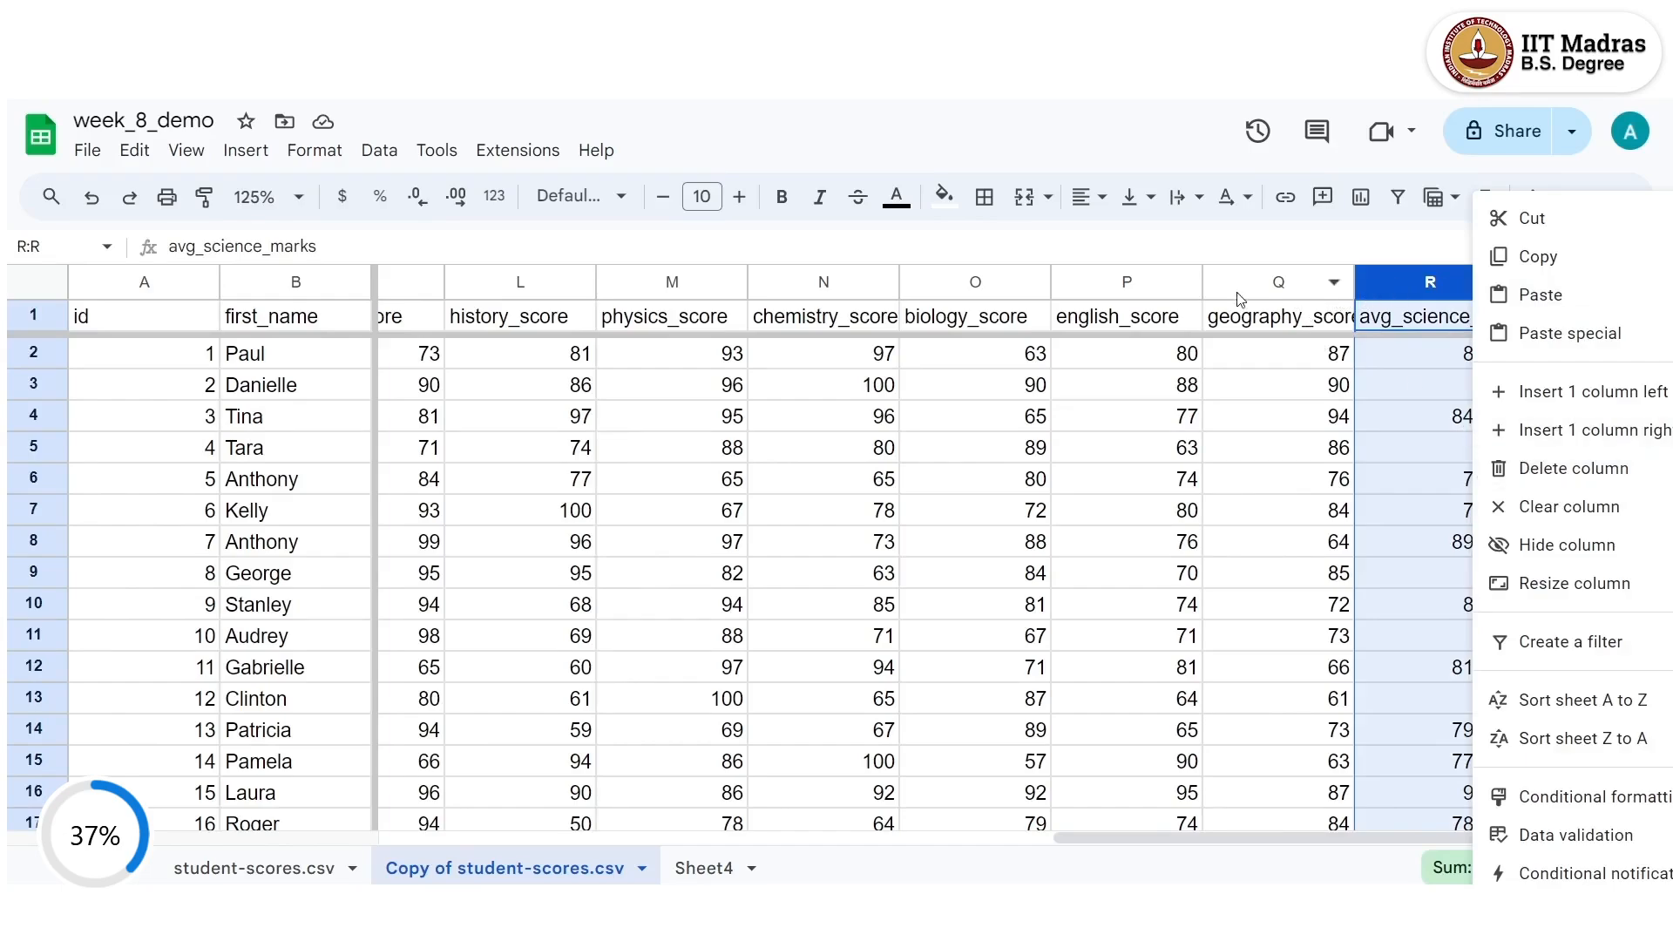
right_click(1164, 295)
right_click(876, 293)
right_click(1417, 294)
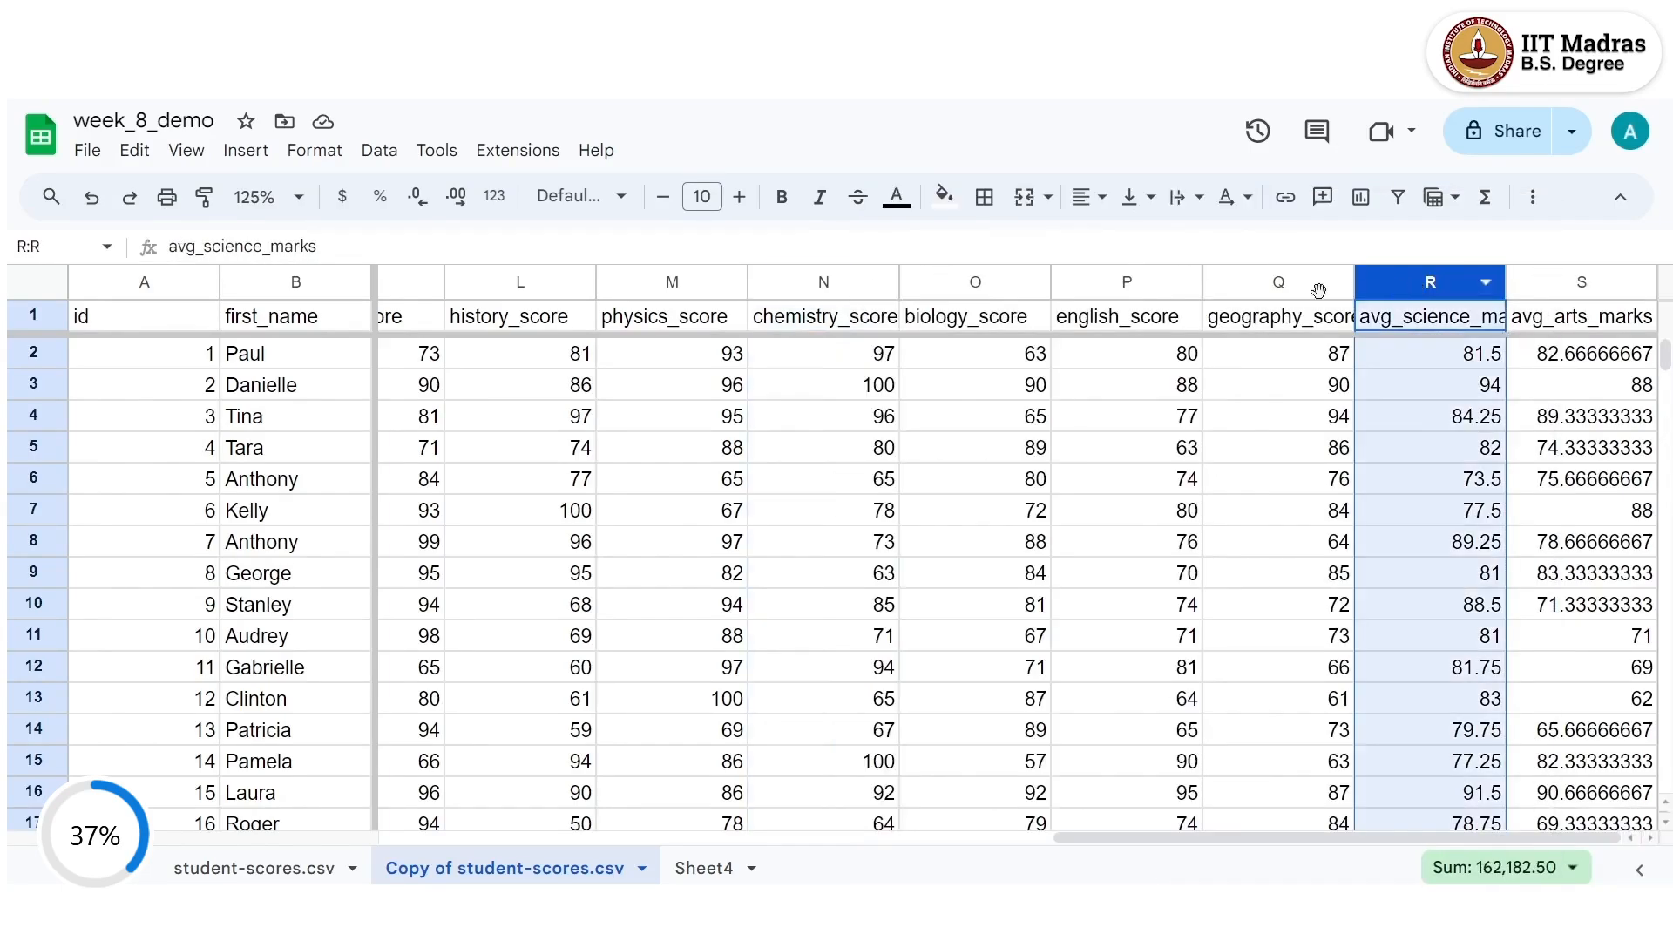
Insert five blank columns to the right of avg_arts_marks and select T2 in the first new column.
drag(1037, 283, 1603, 283)
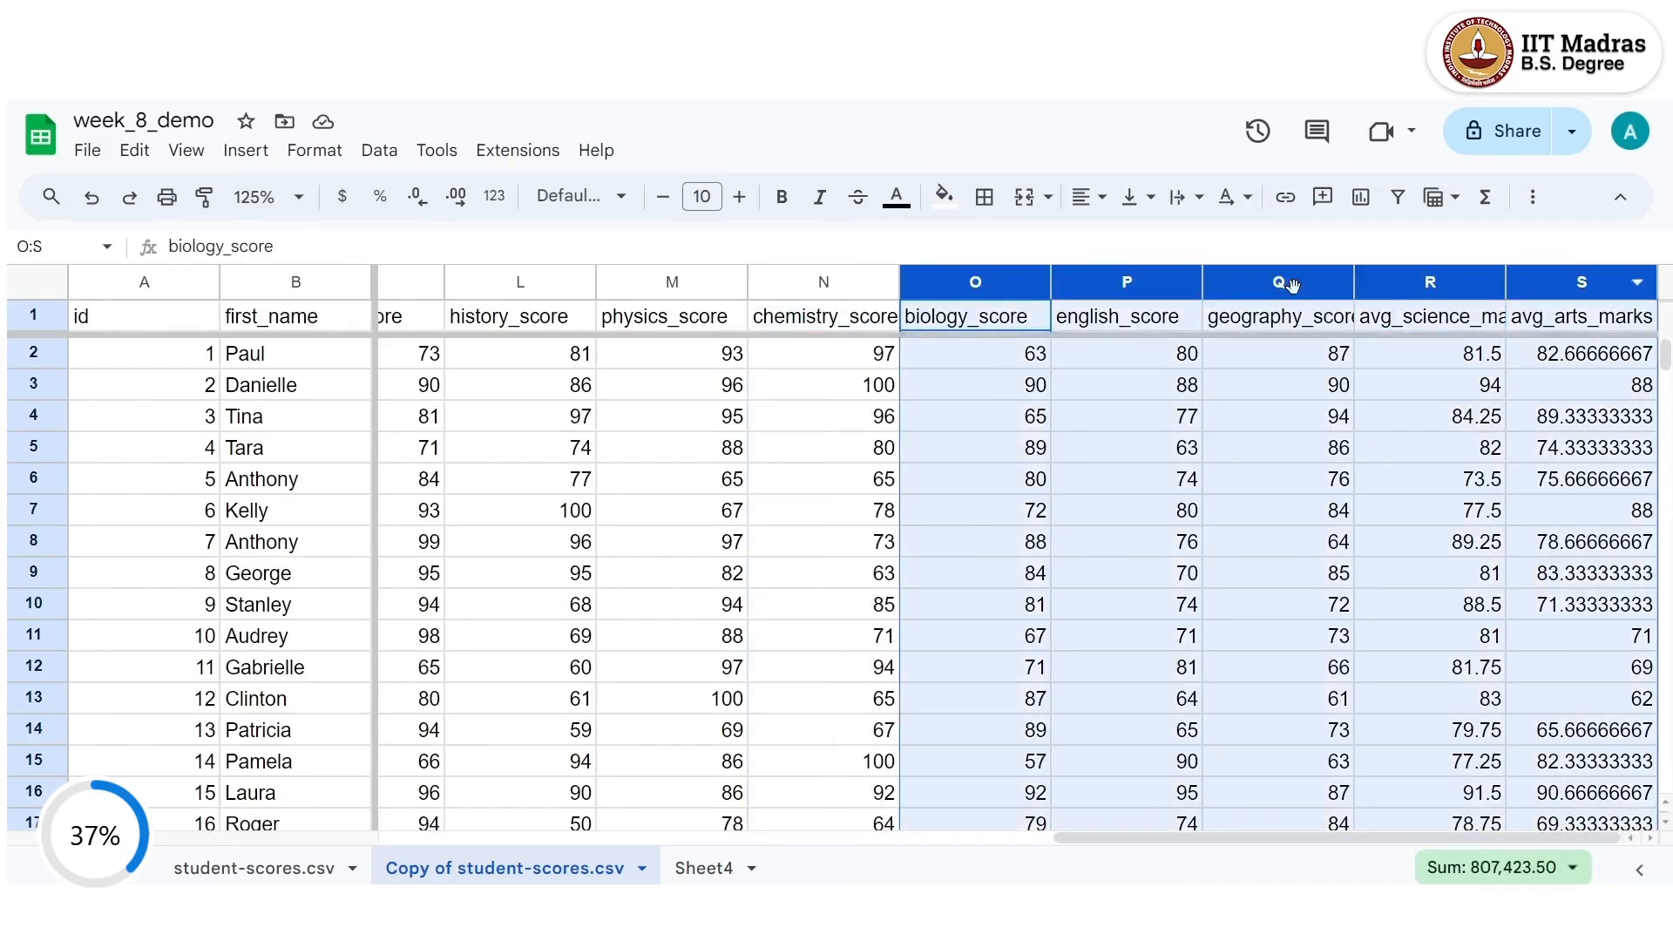
right_click(1429, 285)
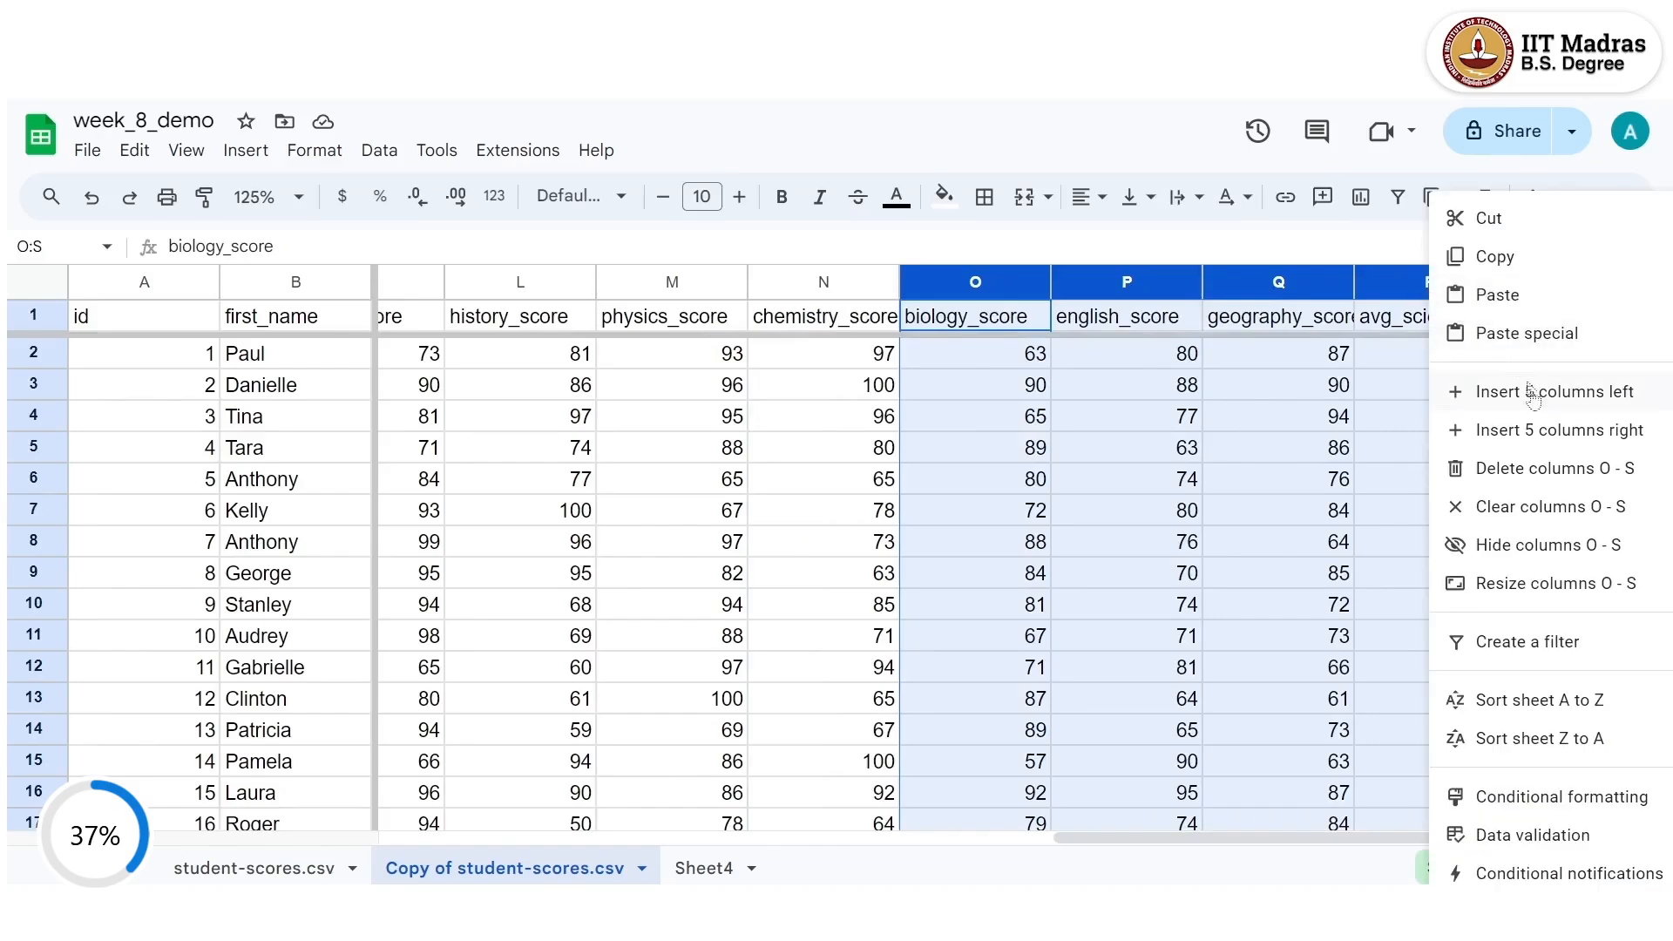
click(1556, 442)
drag(1307, 839, 1565, 837)
click(1311, 572)
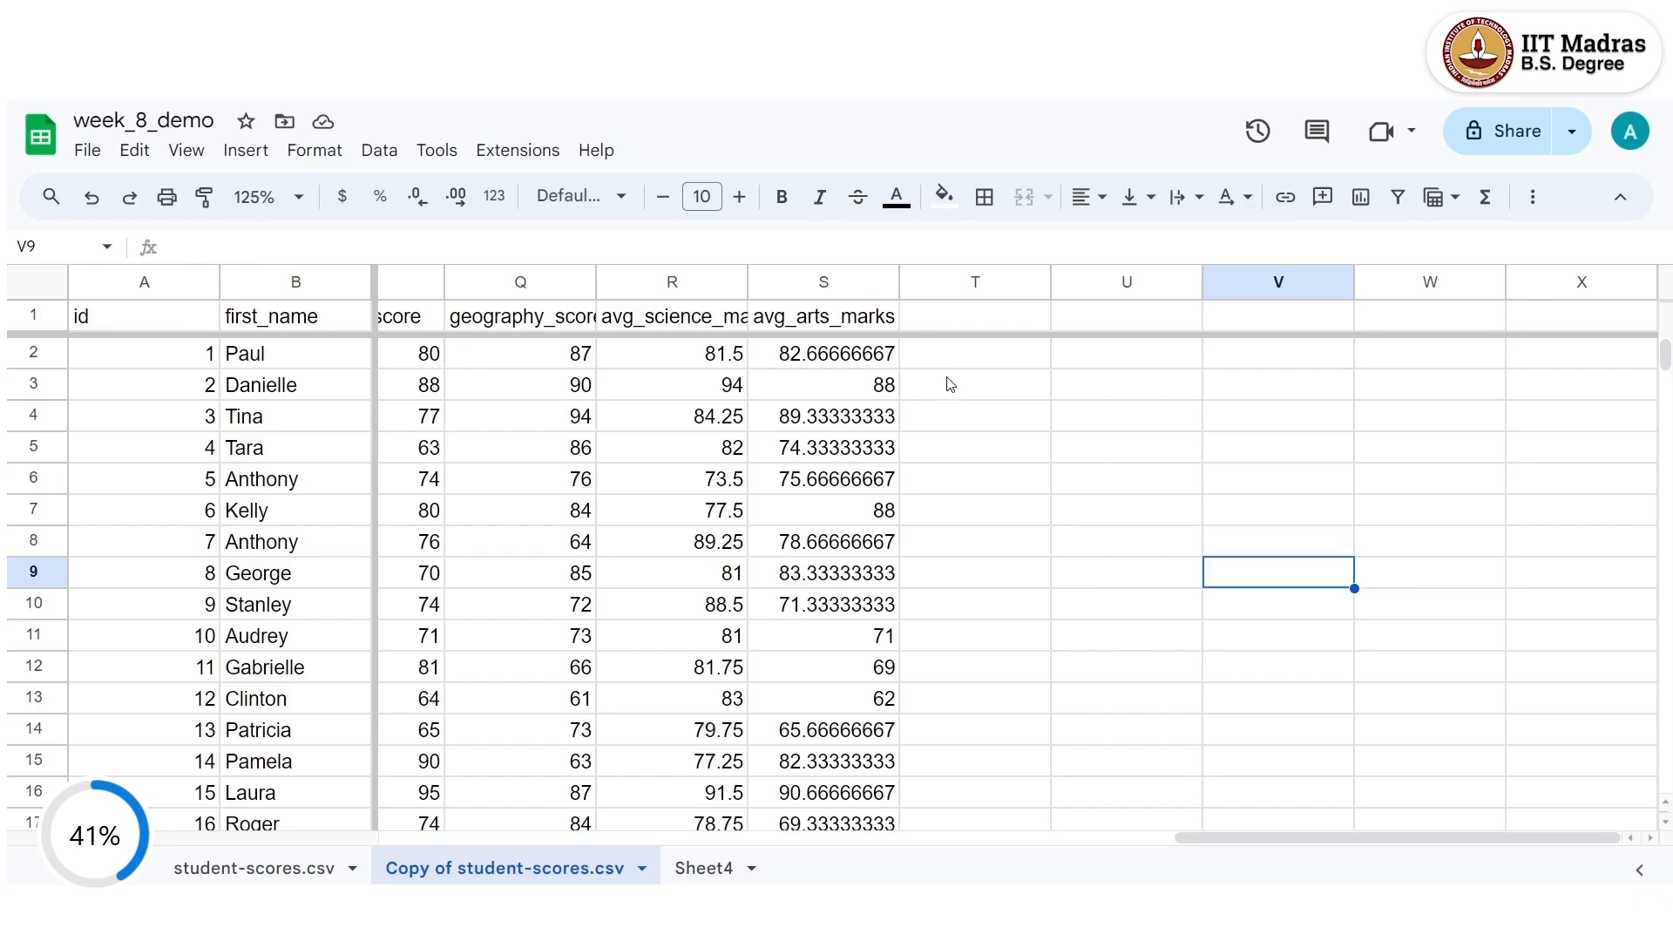
click(973, 358)
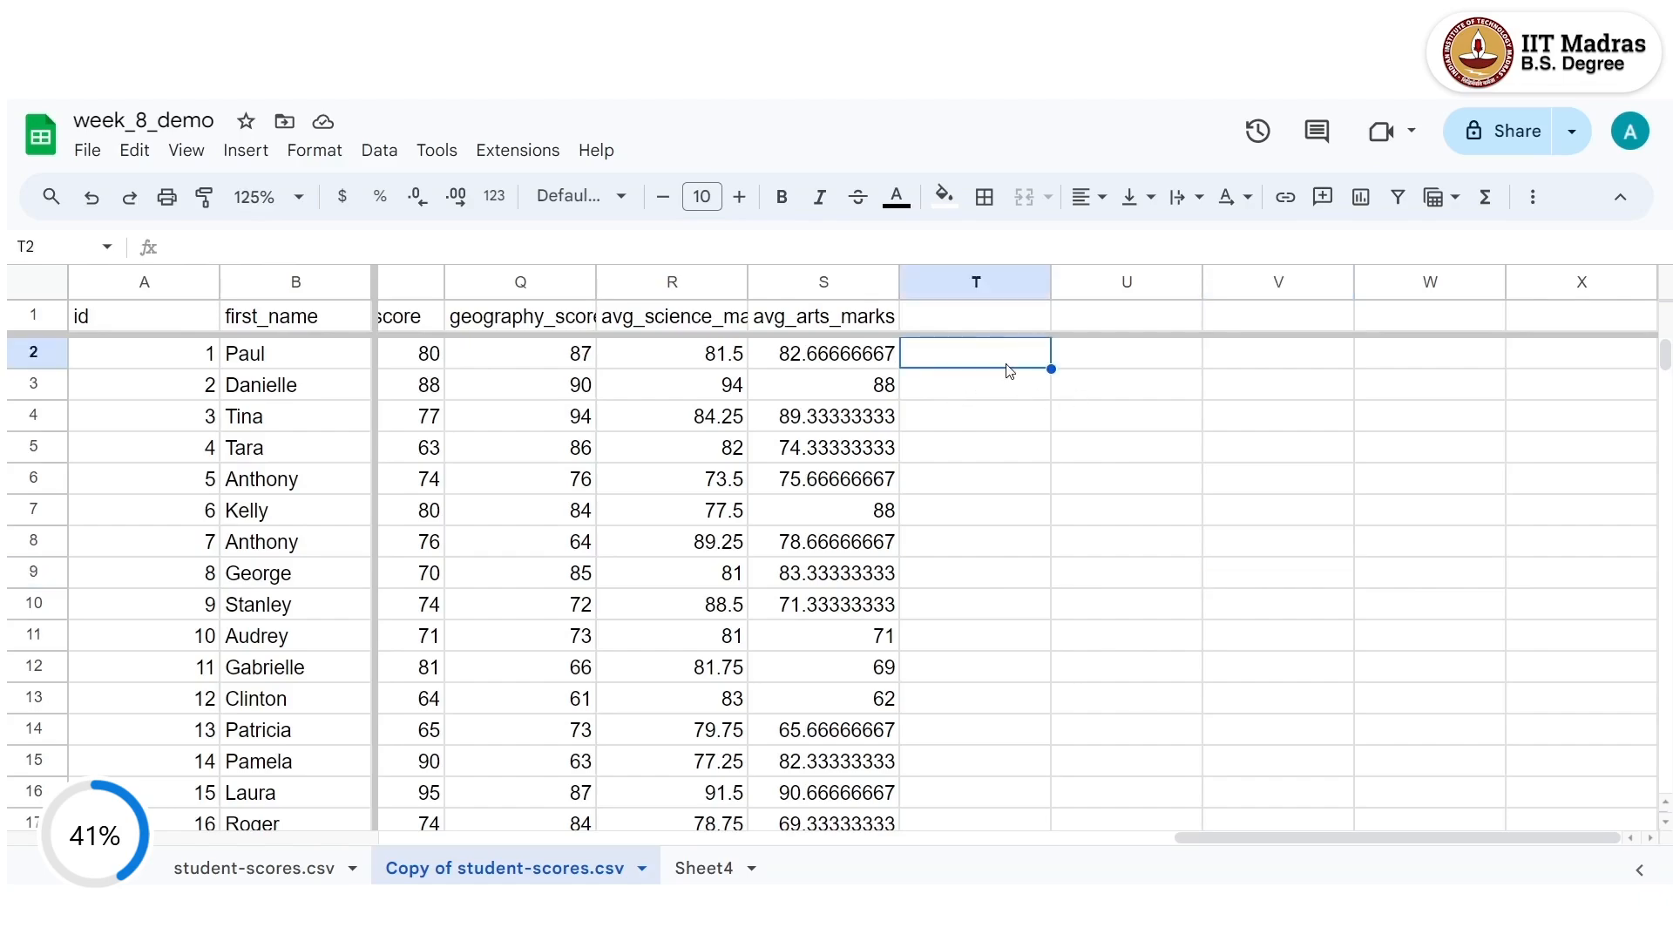
text(S)
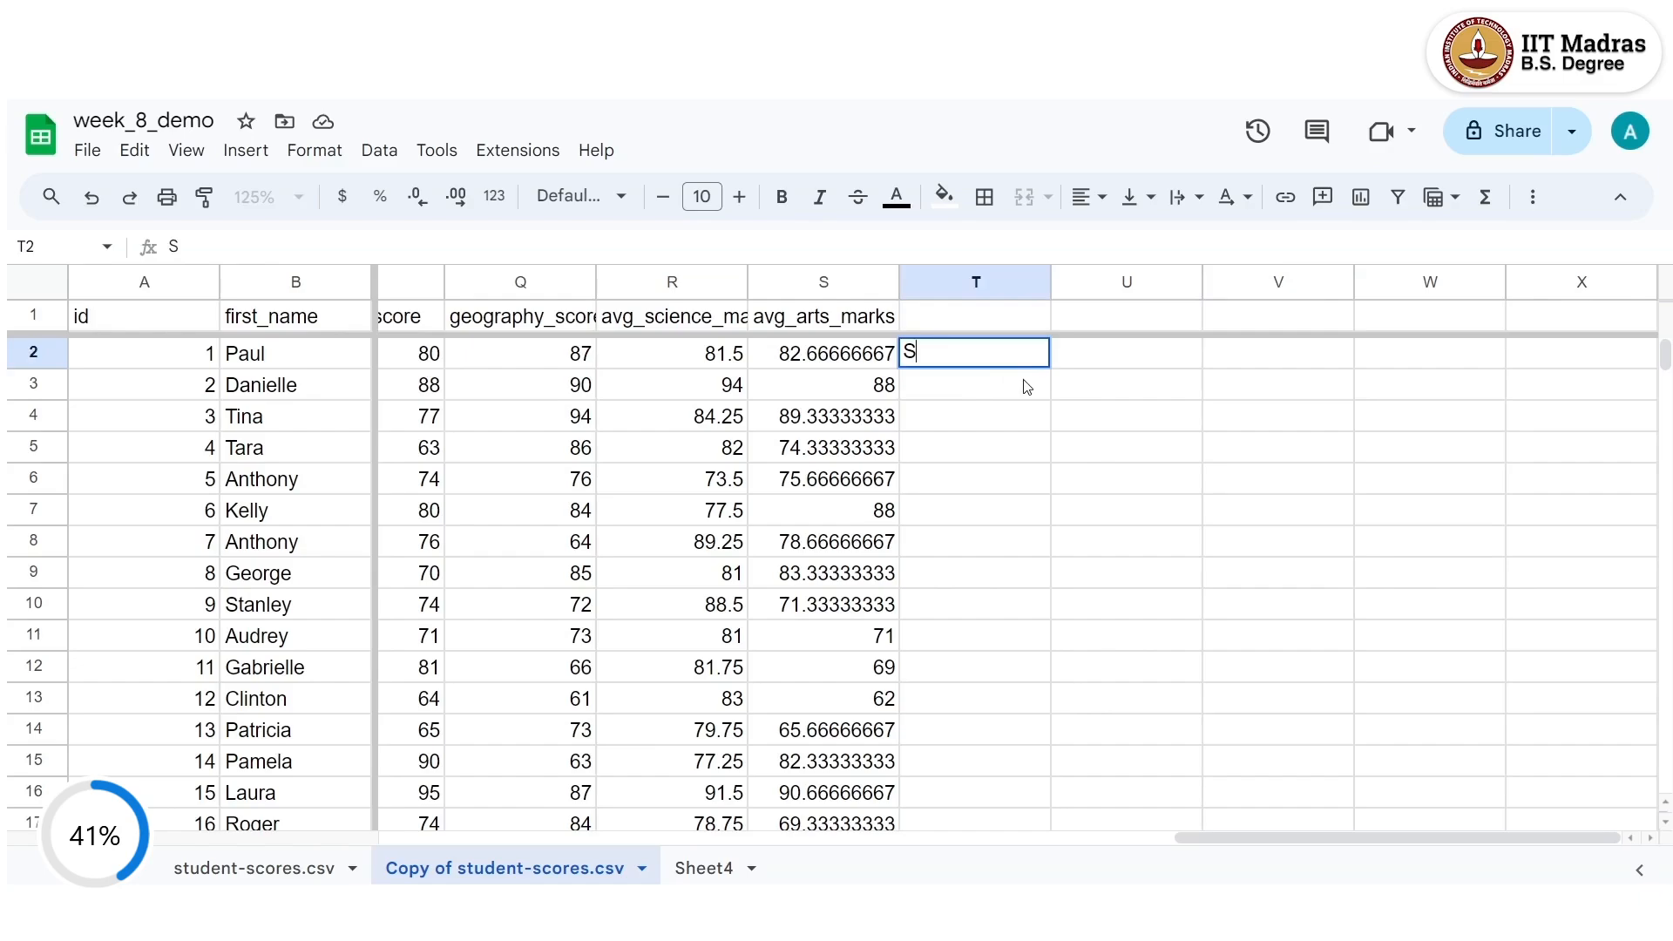
text(A)
key(BackSpace)
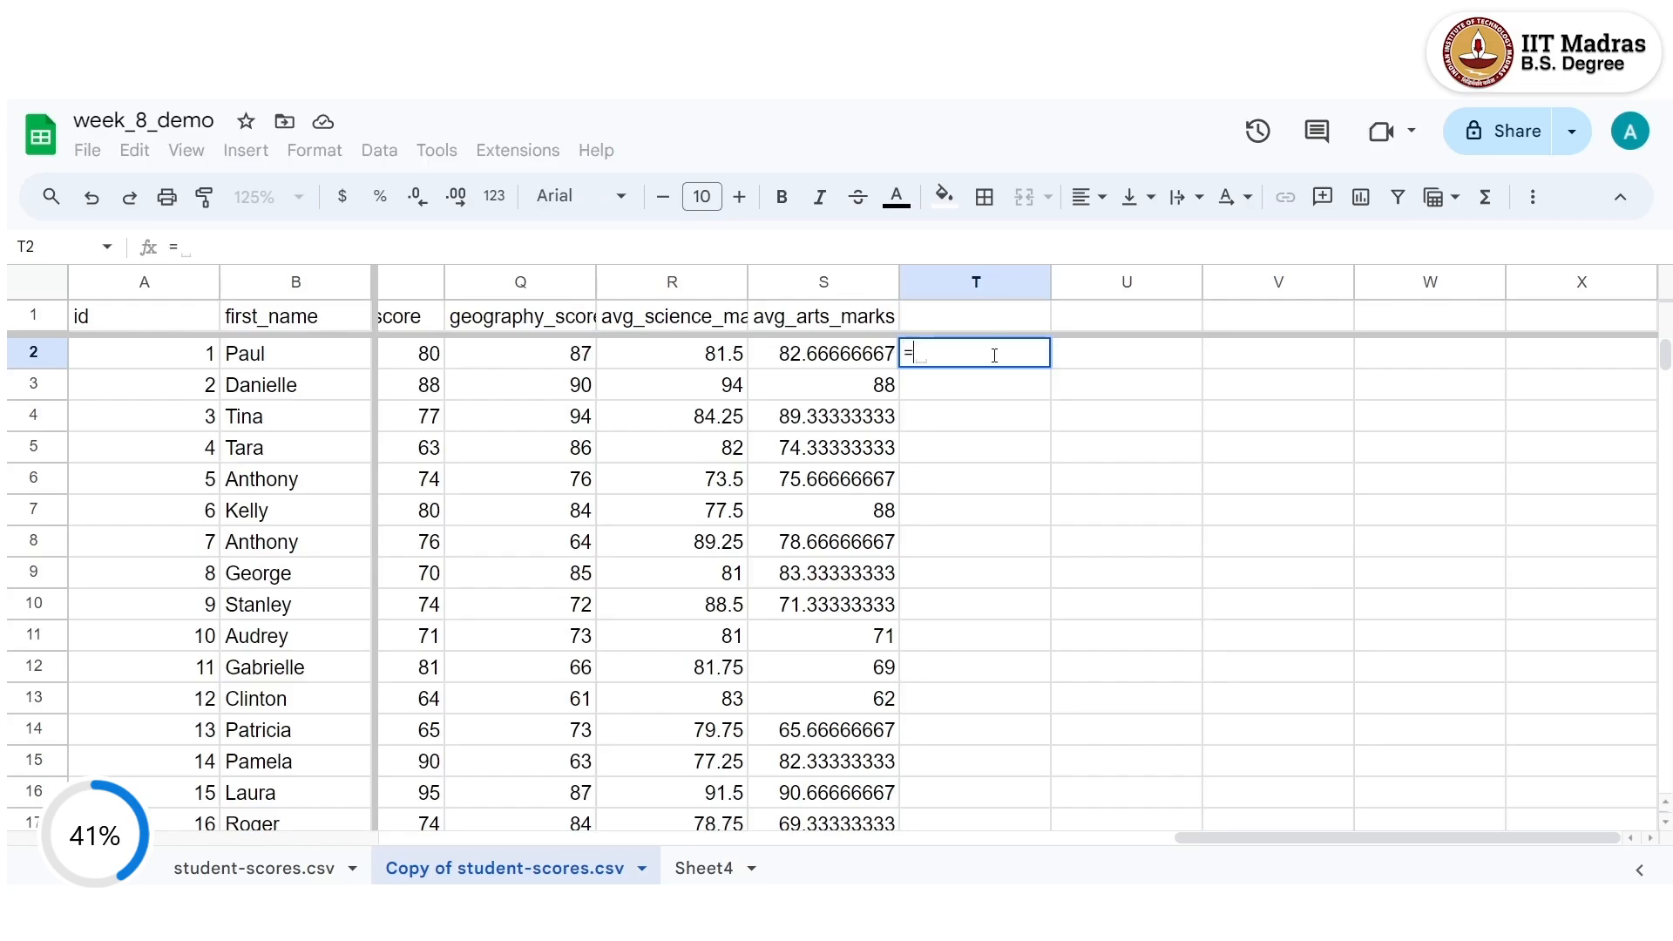
Enter the formula =IF(R2<S2,"A","S") in T2 and autofill it down column T for the remaining students.
text(If)
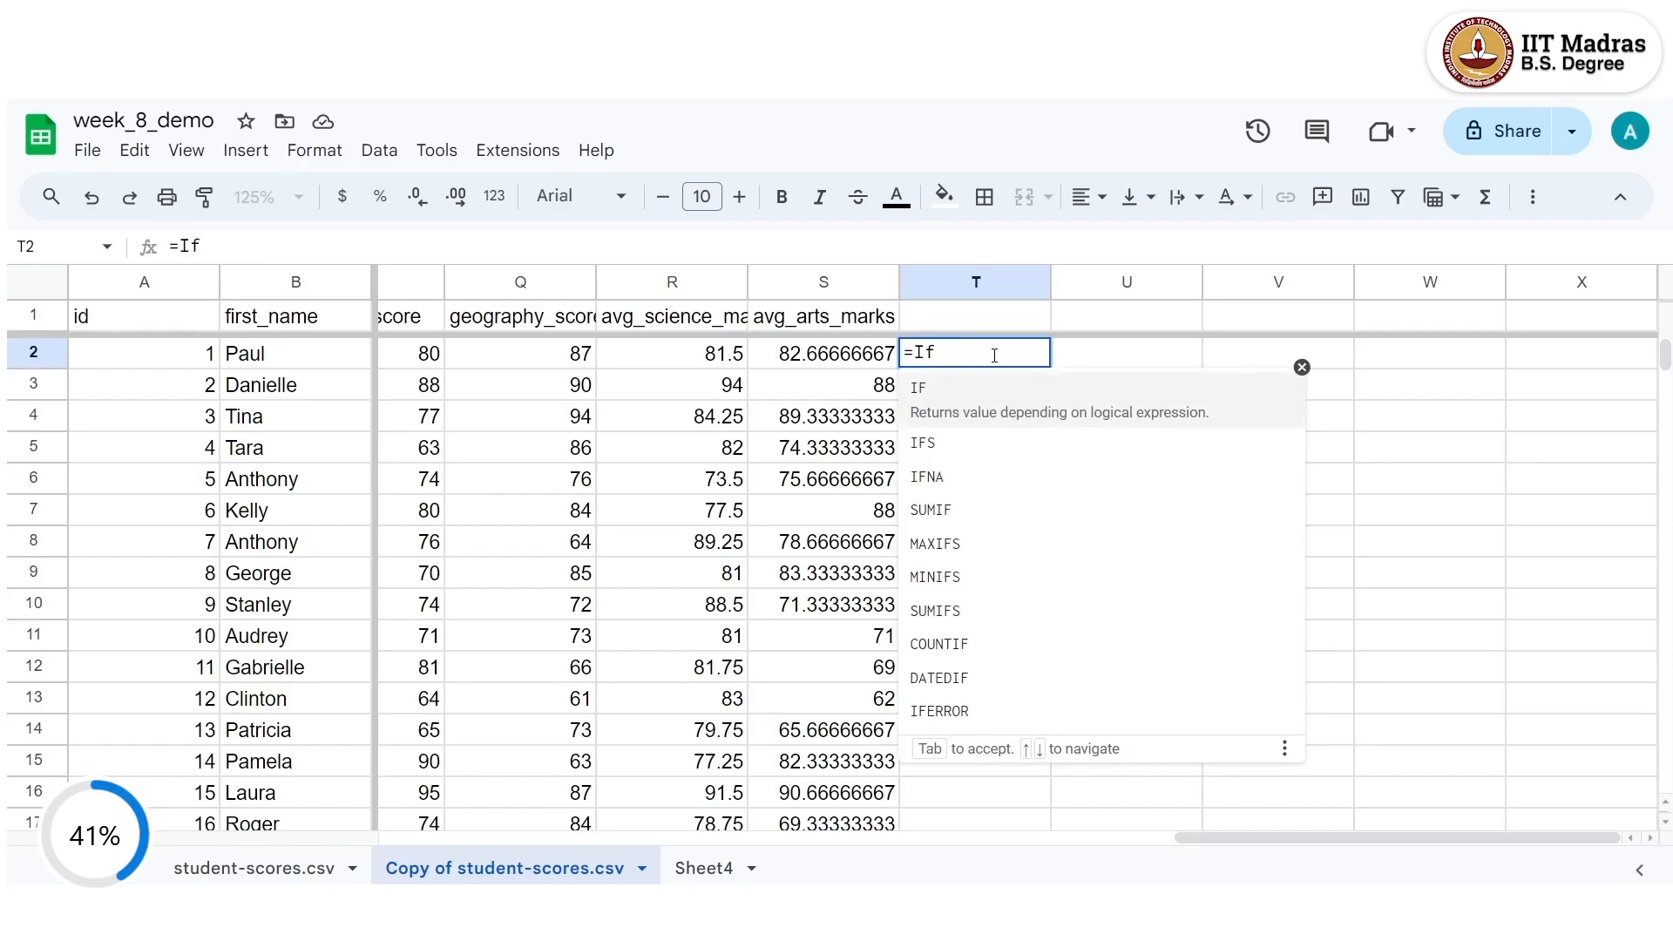
click(1004, 387)
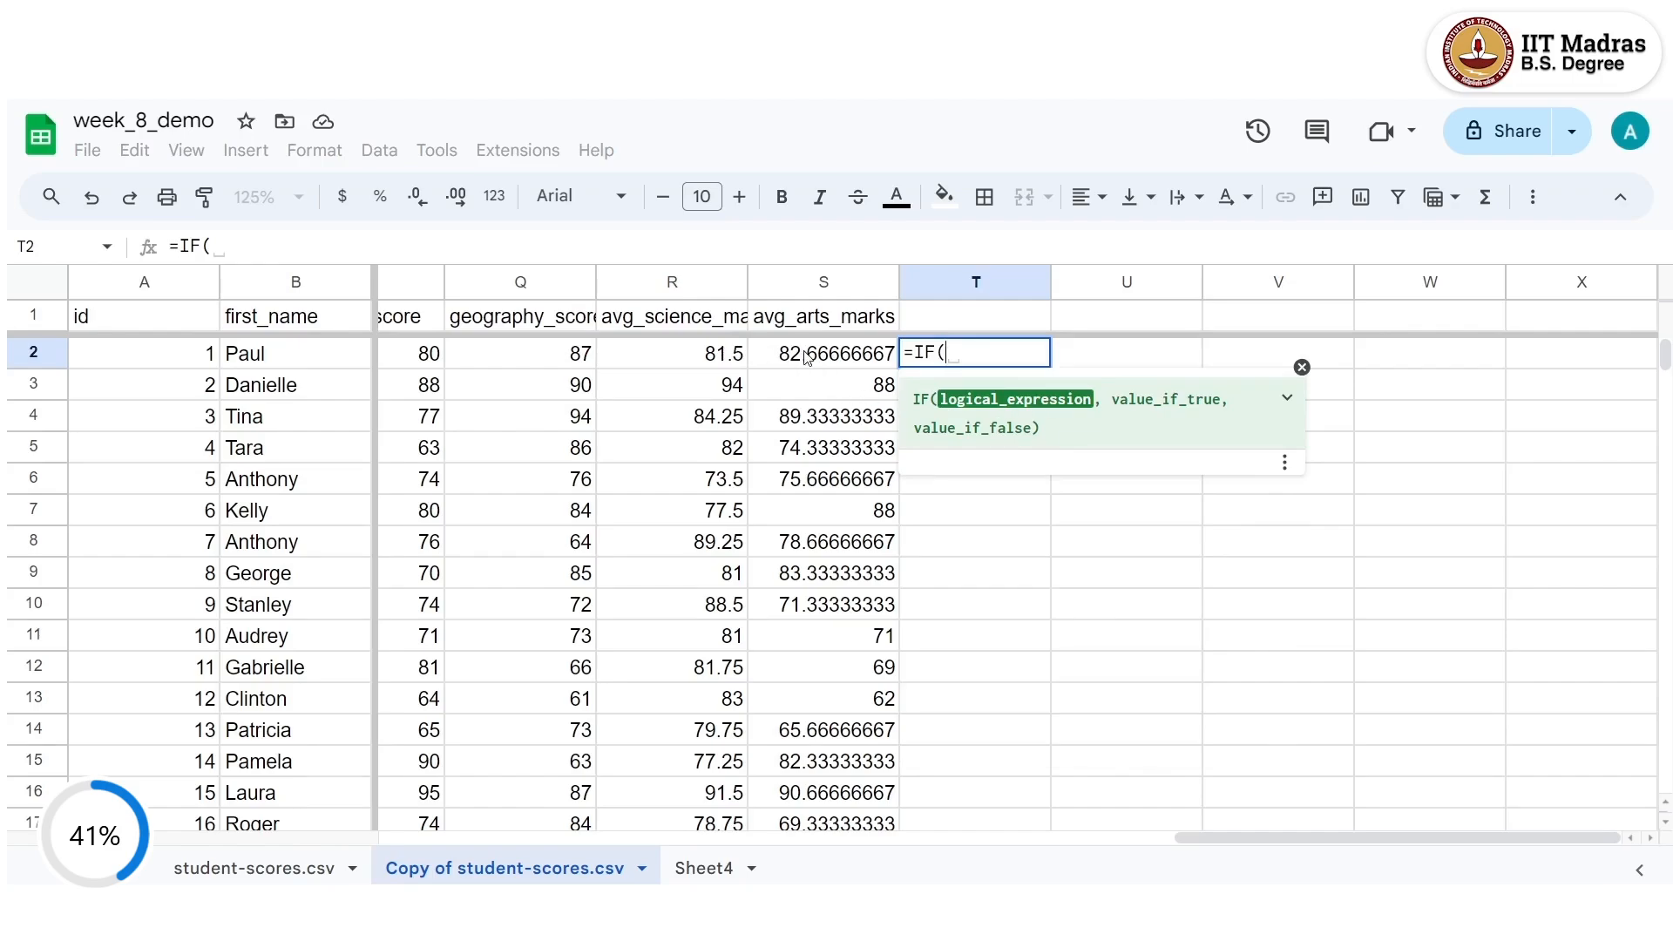
click(720, 360)
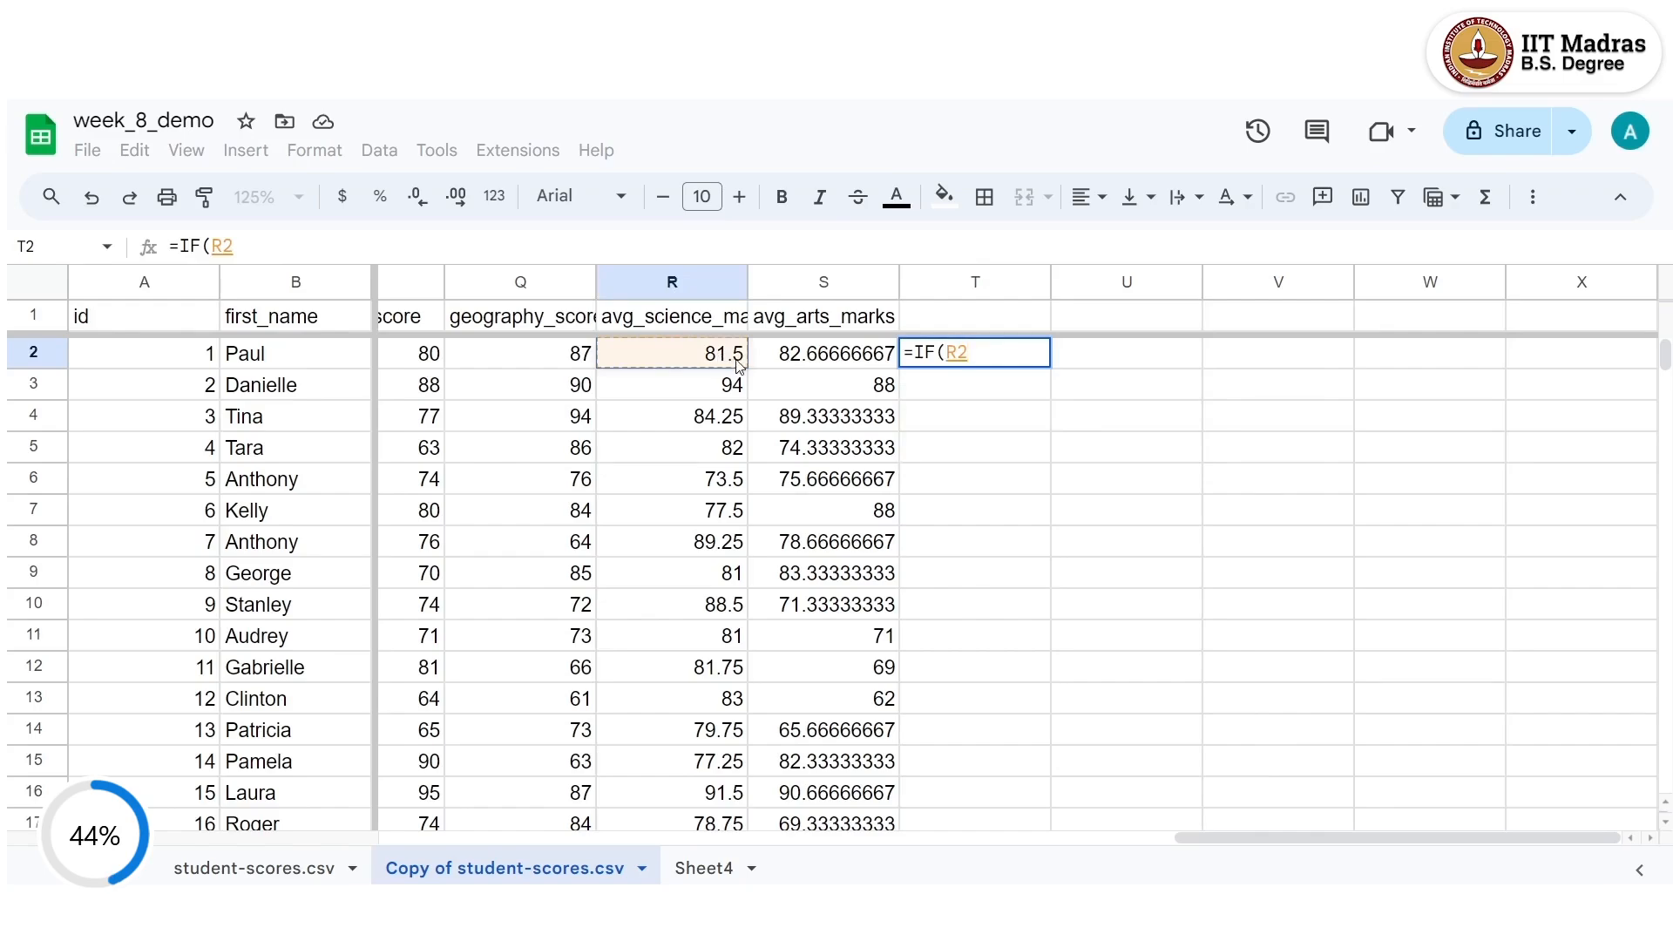
text(<)
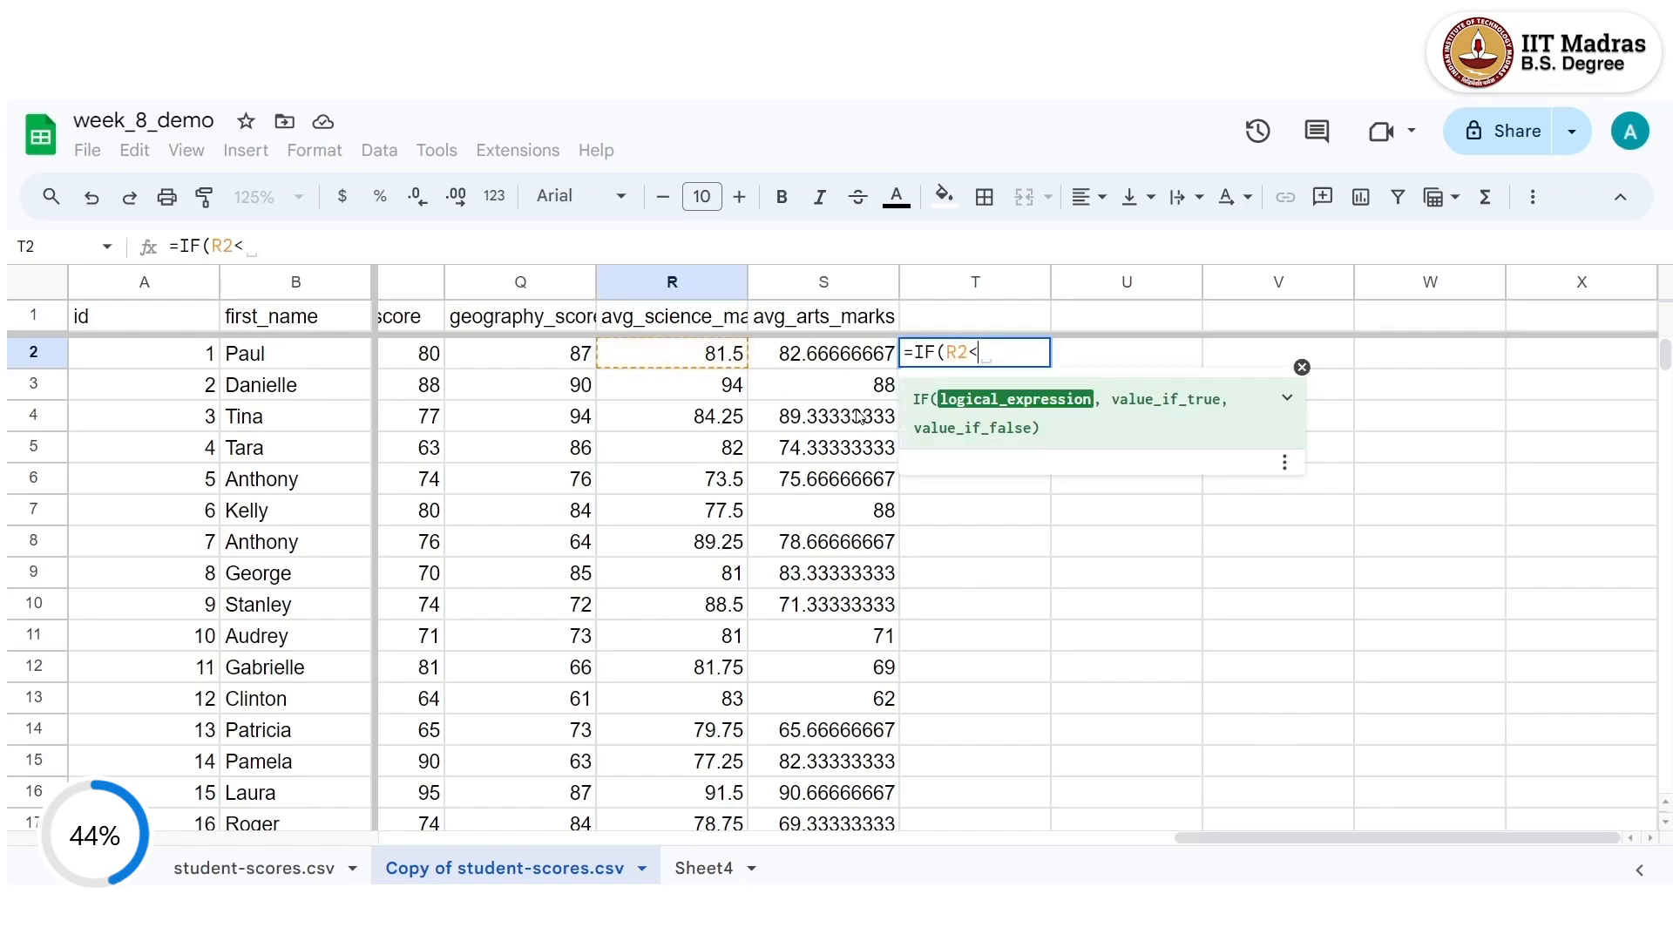
click(833, 360)
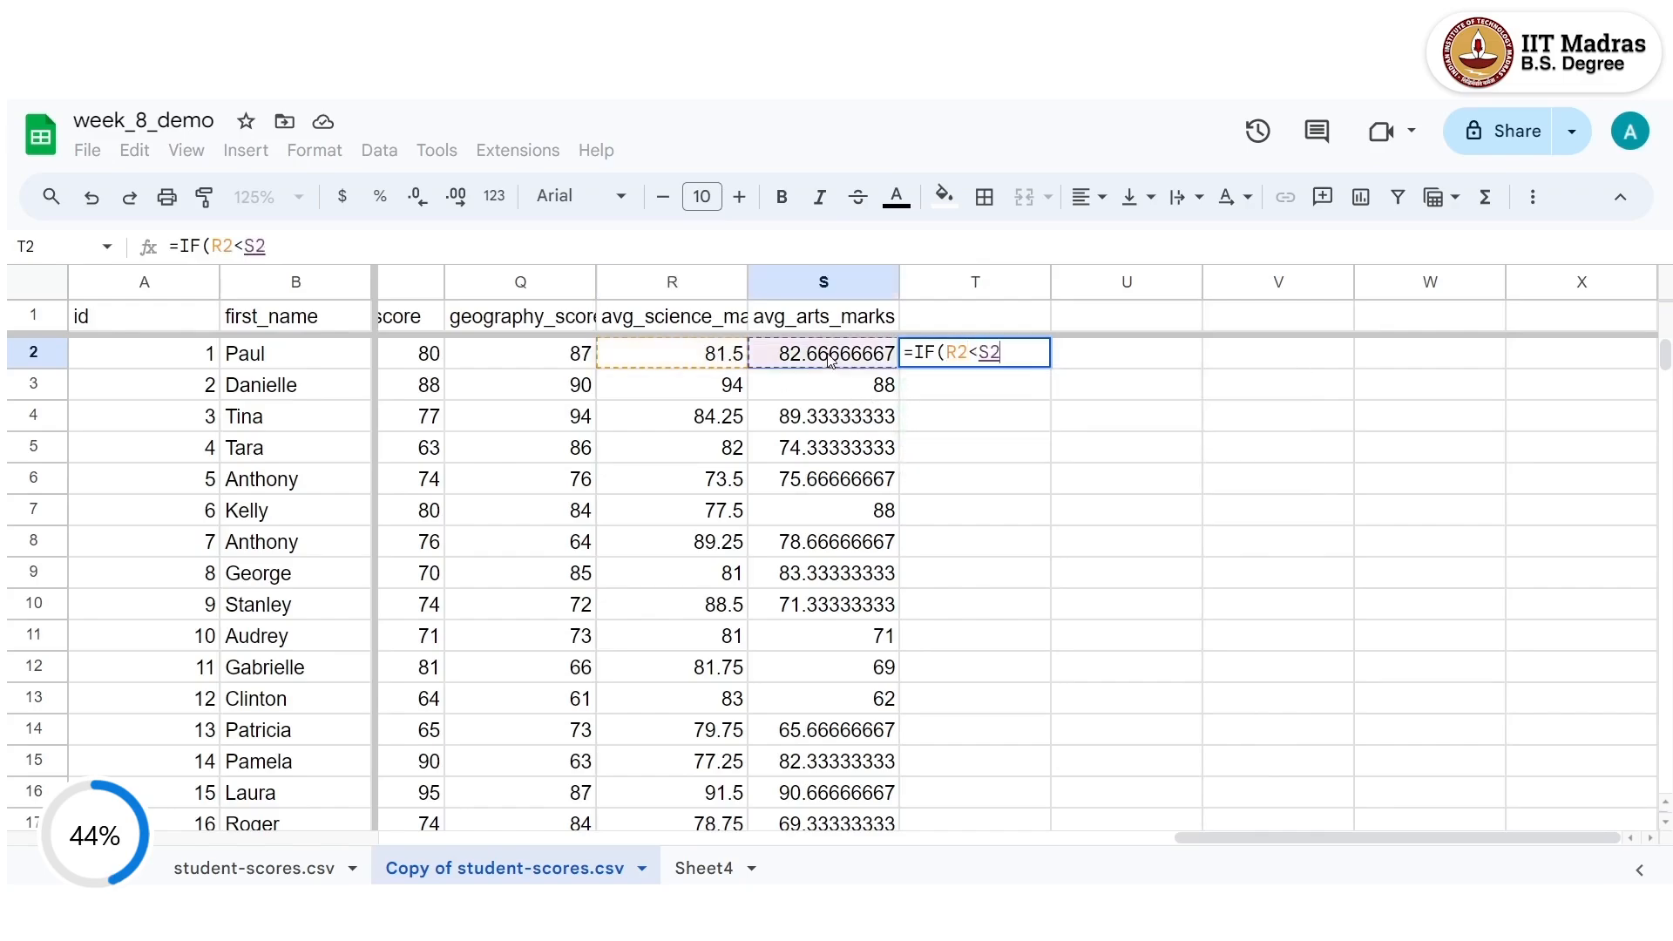
text(,)
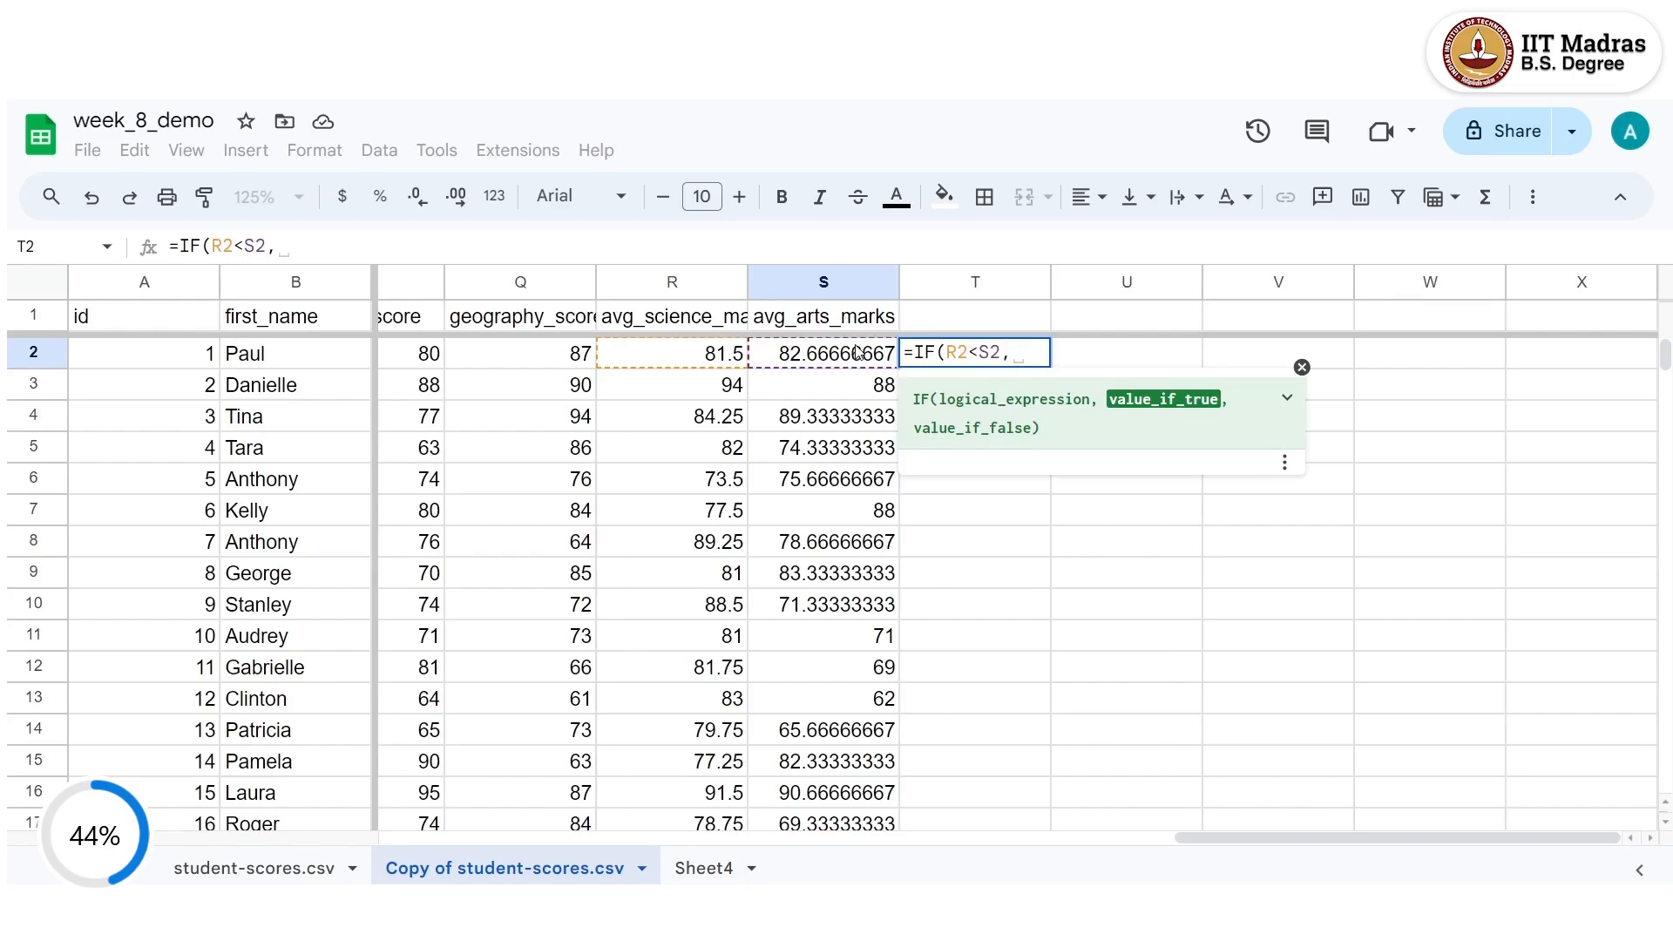
text(")
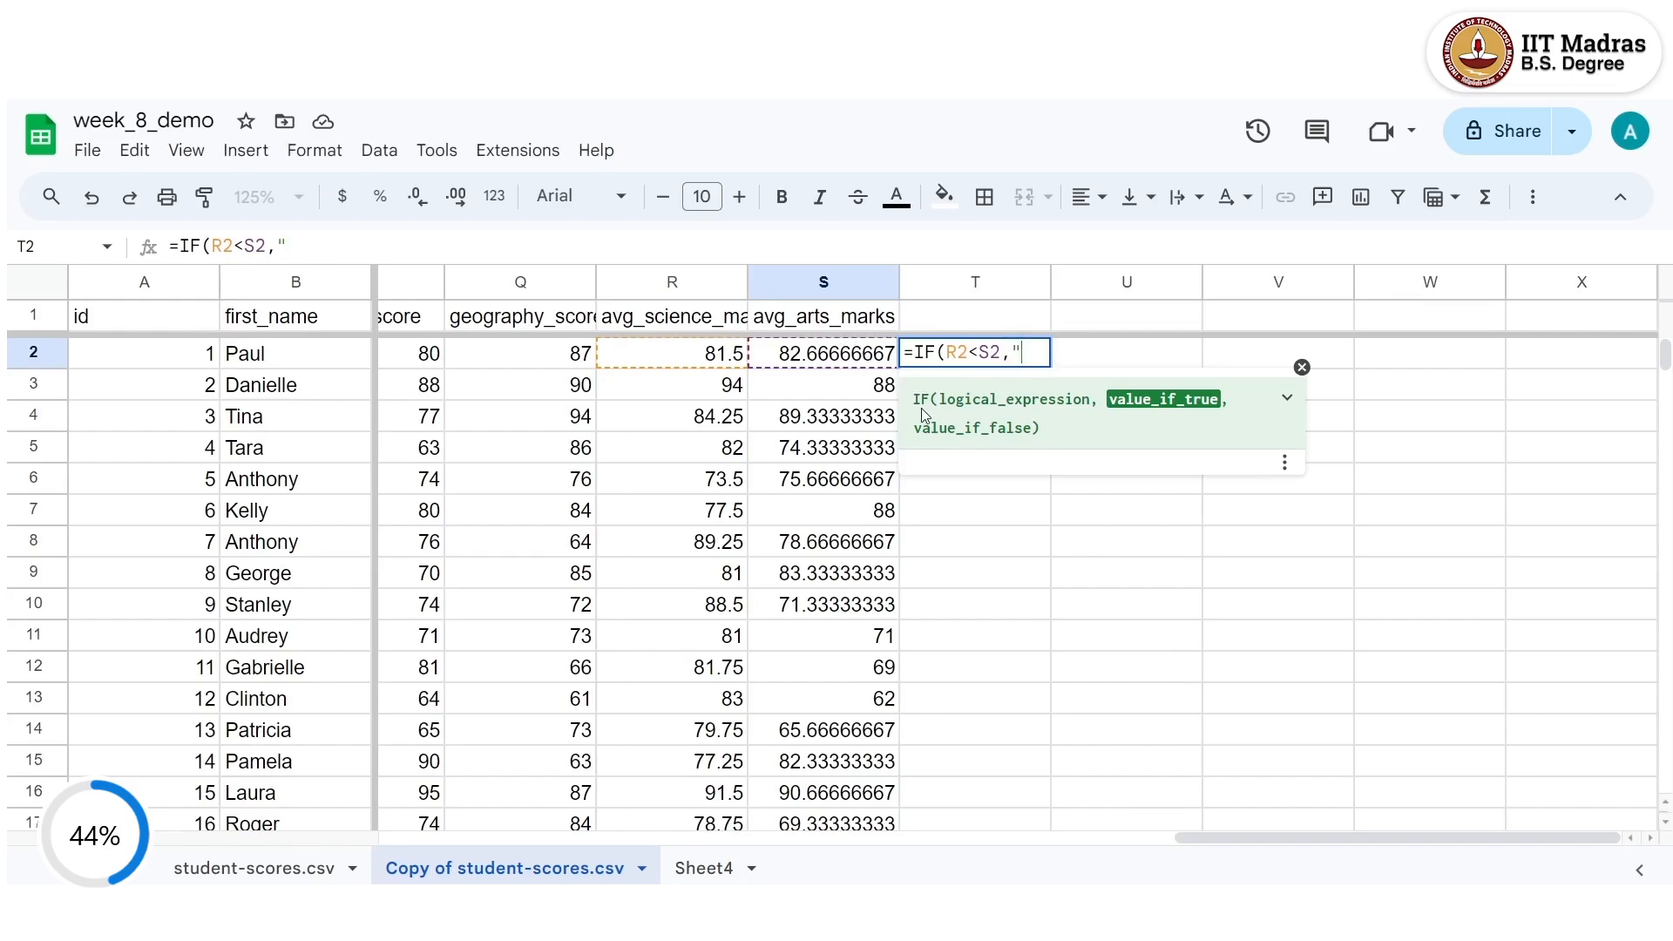
text(A",)
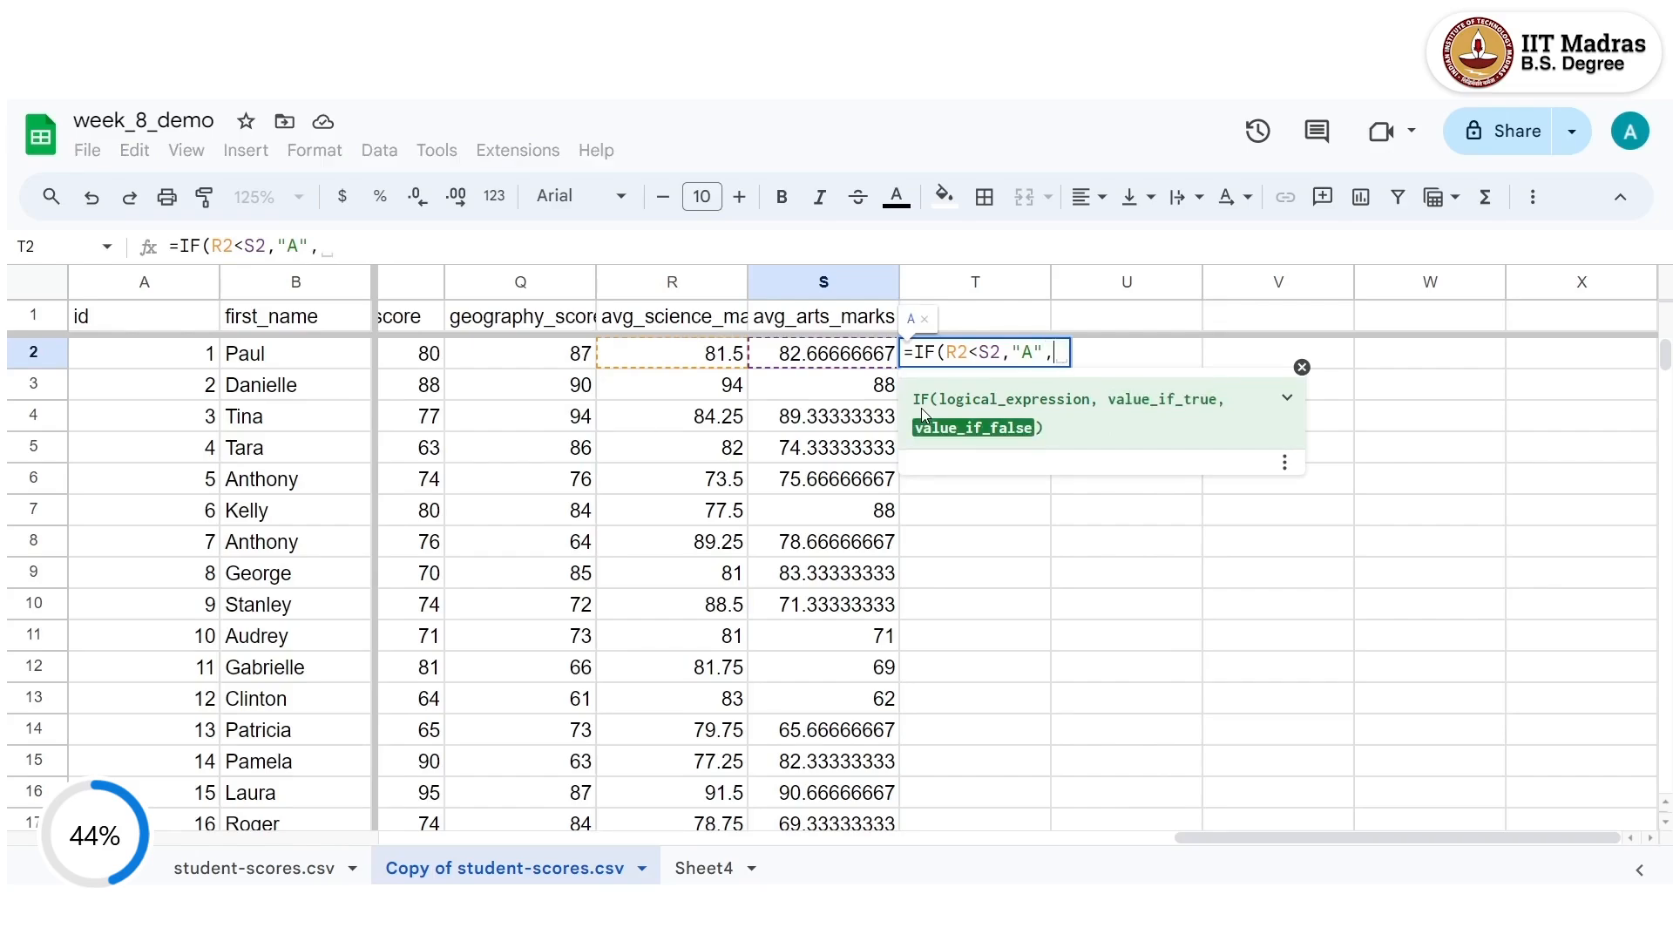
text(")
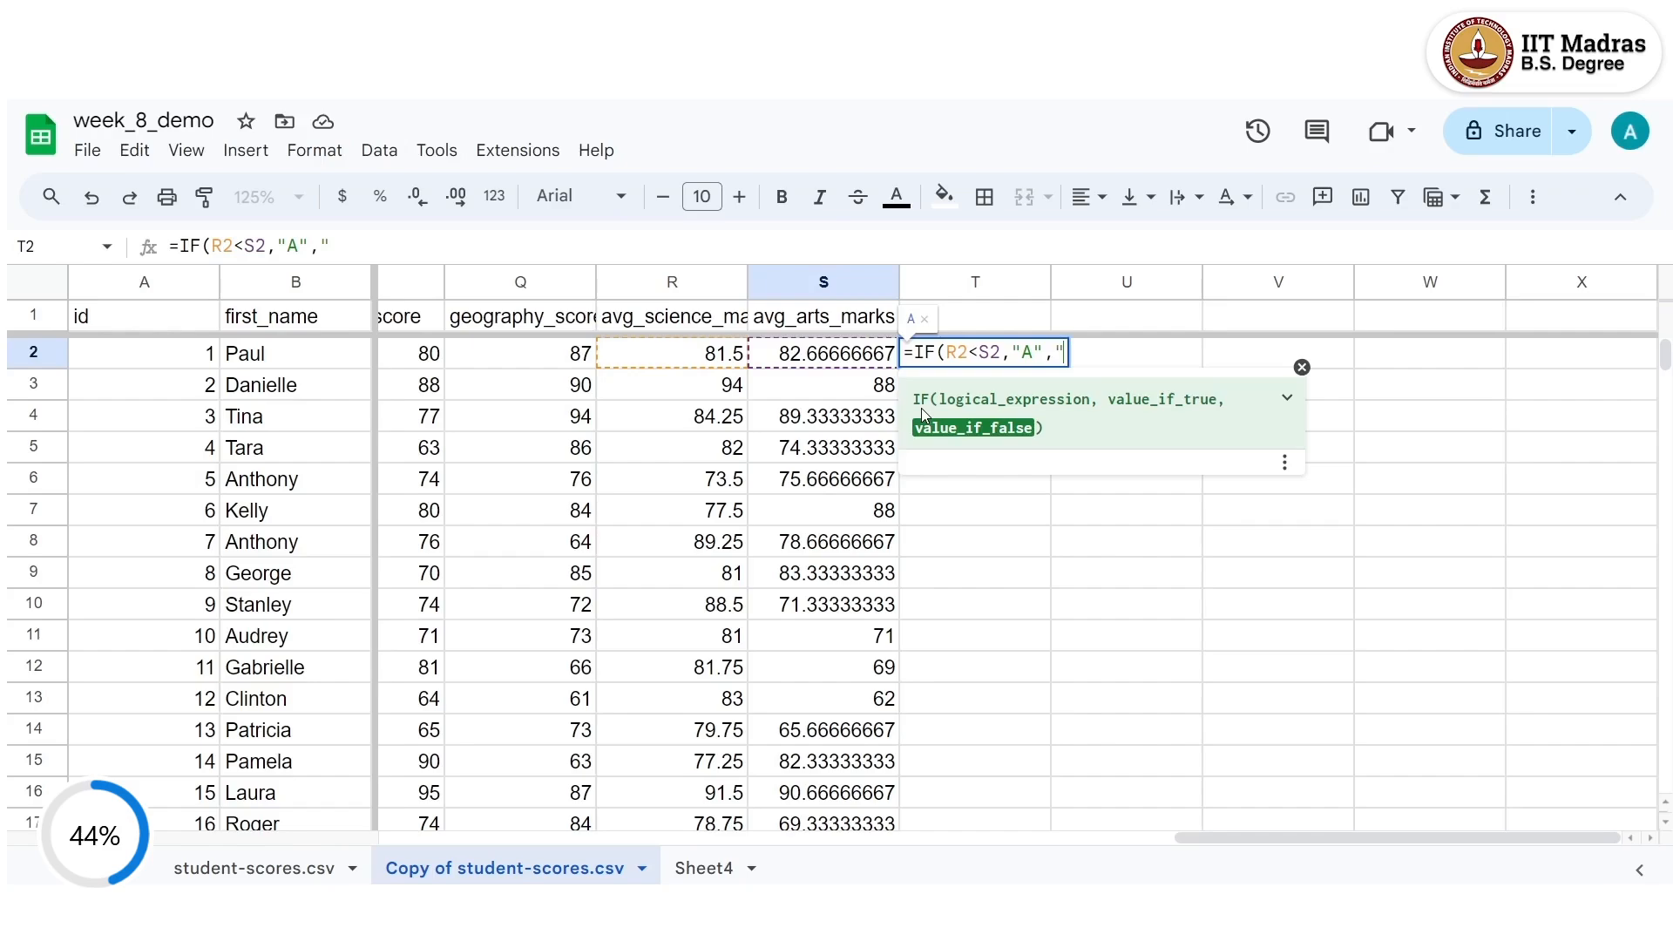
text(S"))
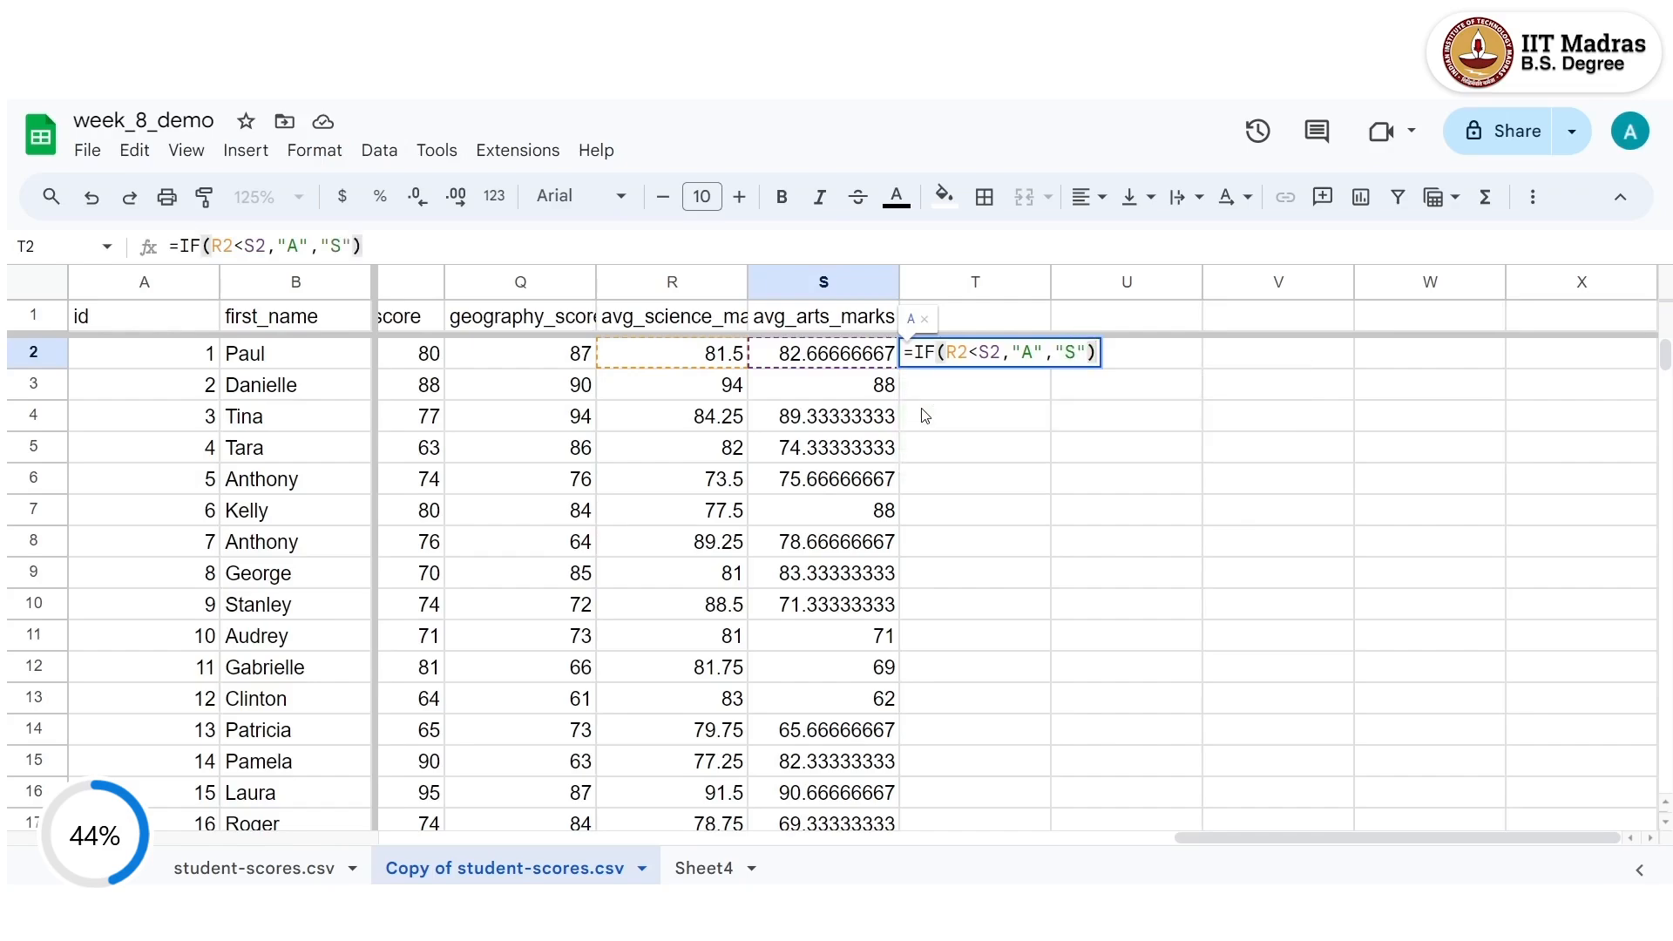
key(Return)
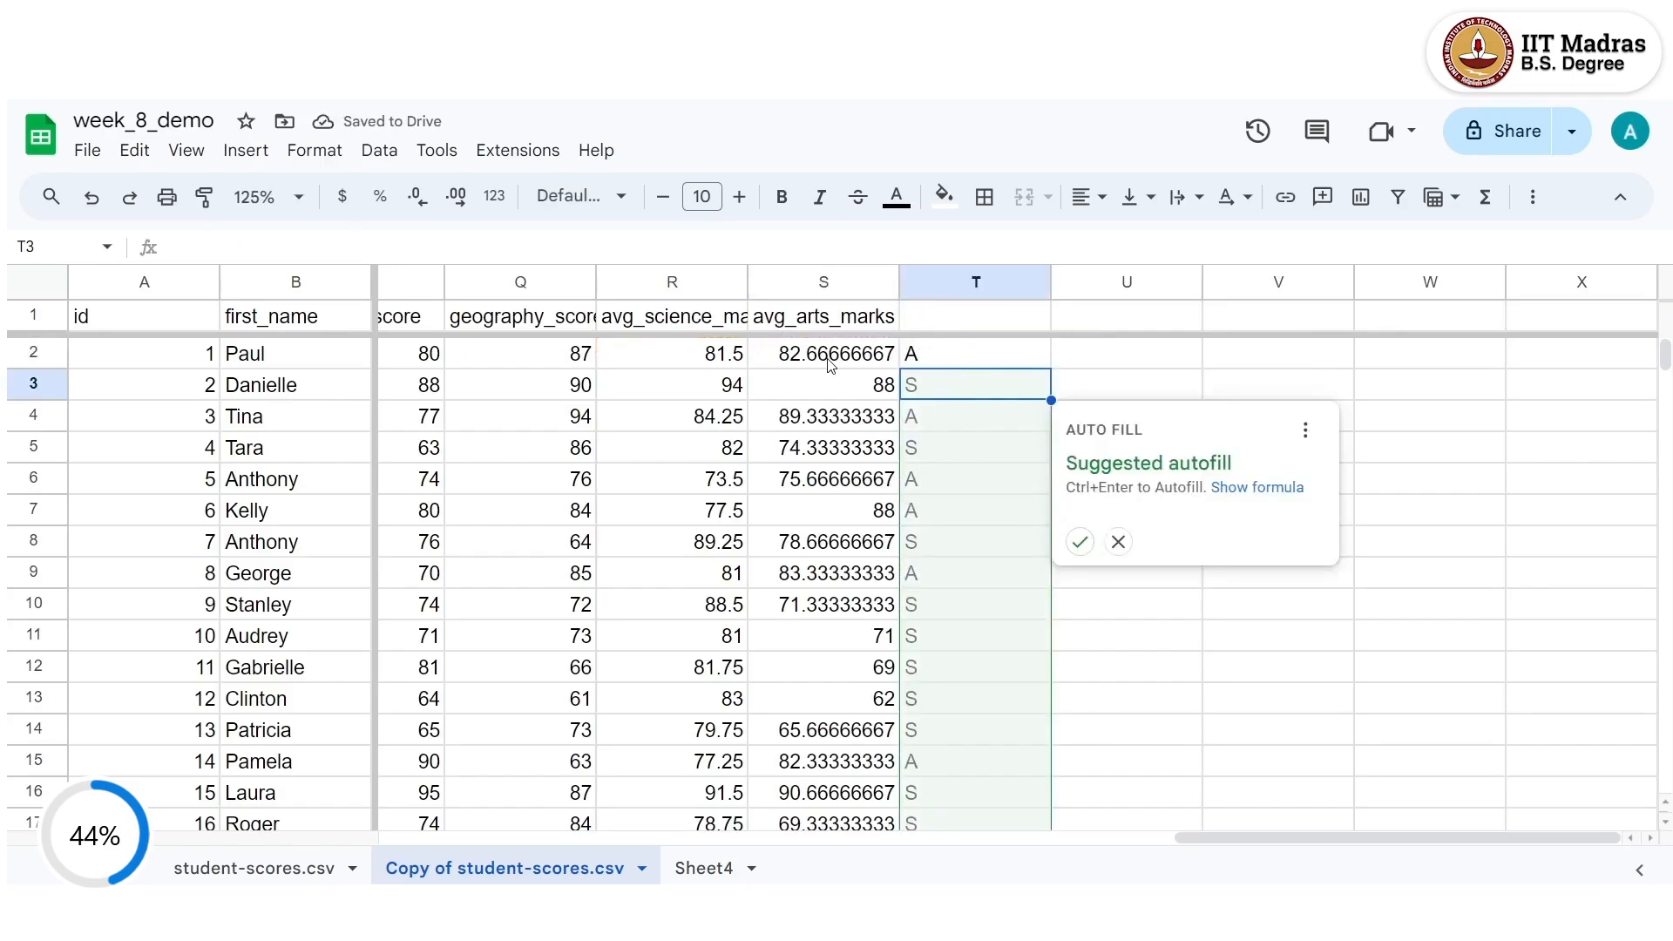
click(1082, 544)
Check the autofilled IF formulas in T4 and T5 and the averages they compare.
click(978, 416)
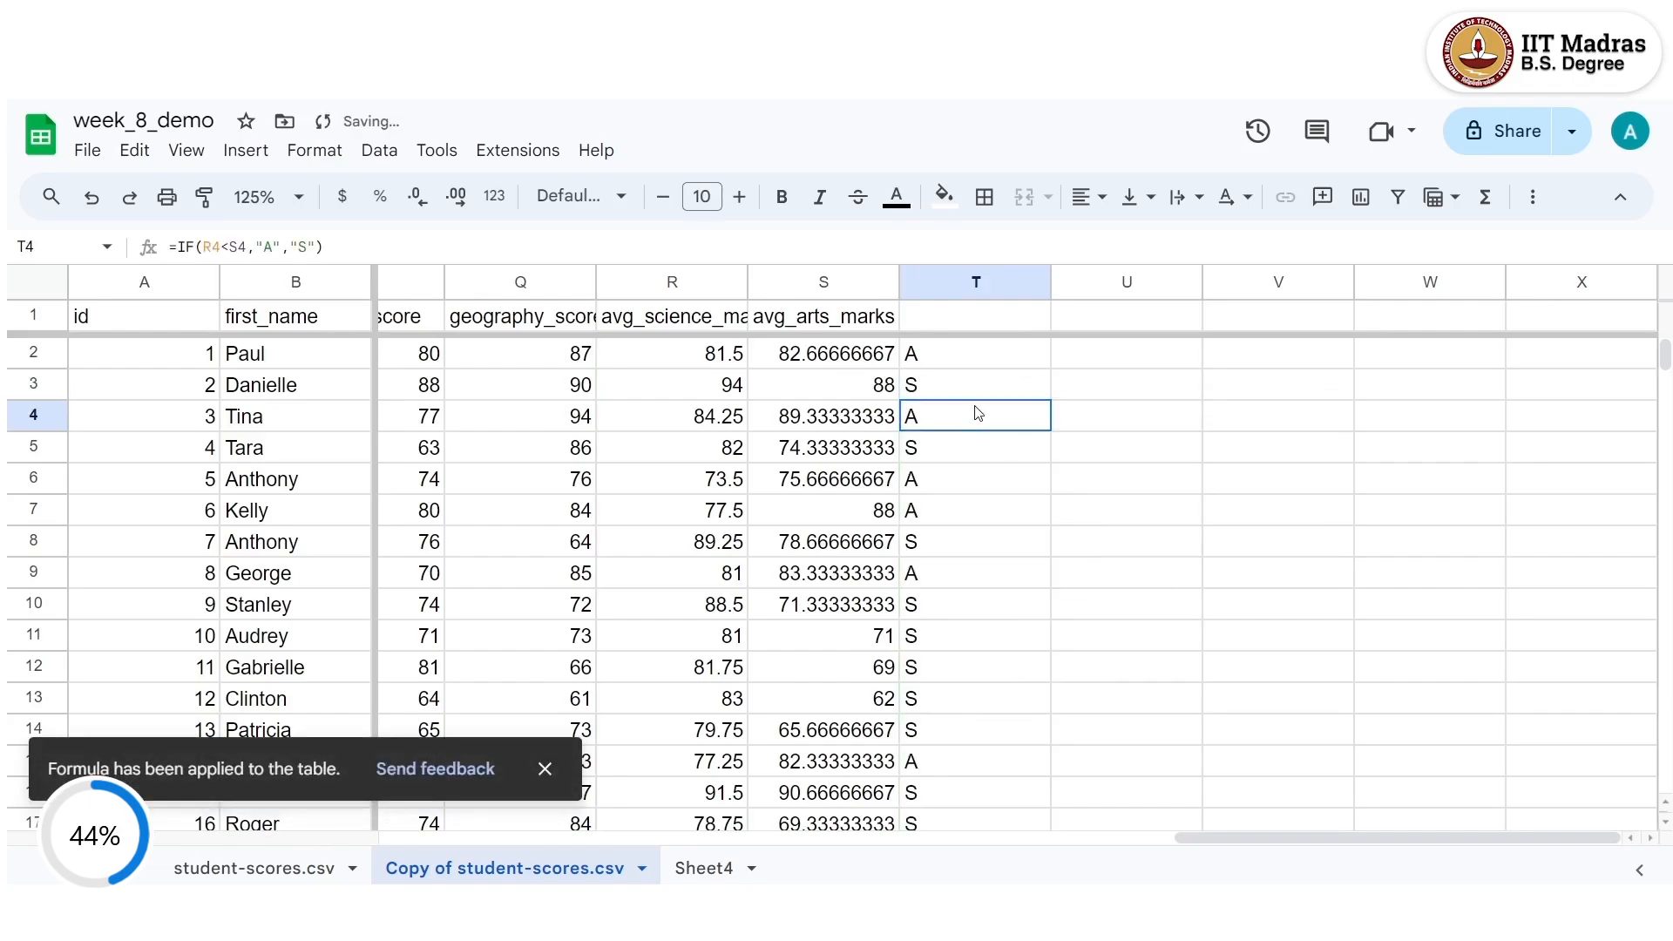
click(982, 460)
key(Return)
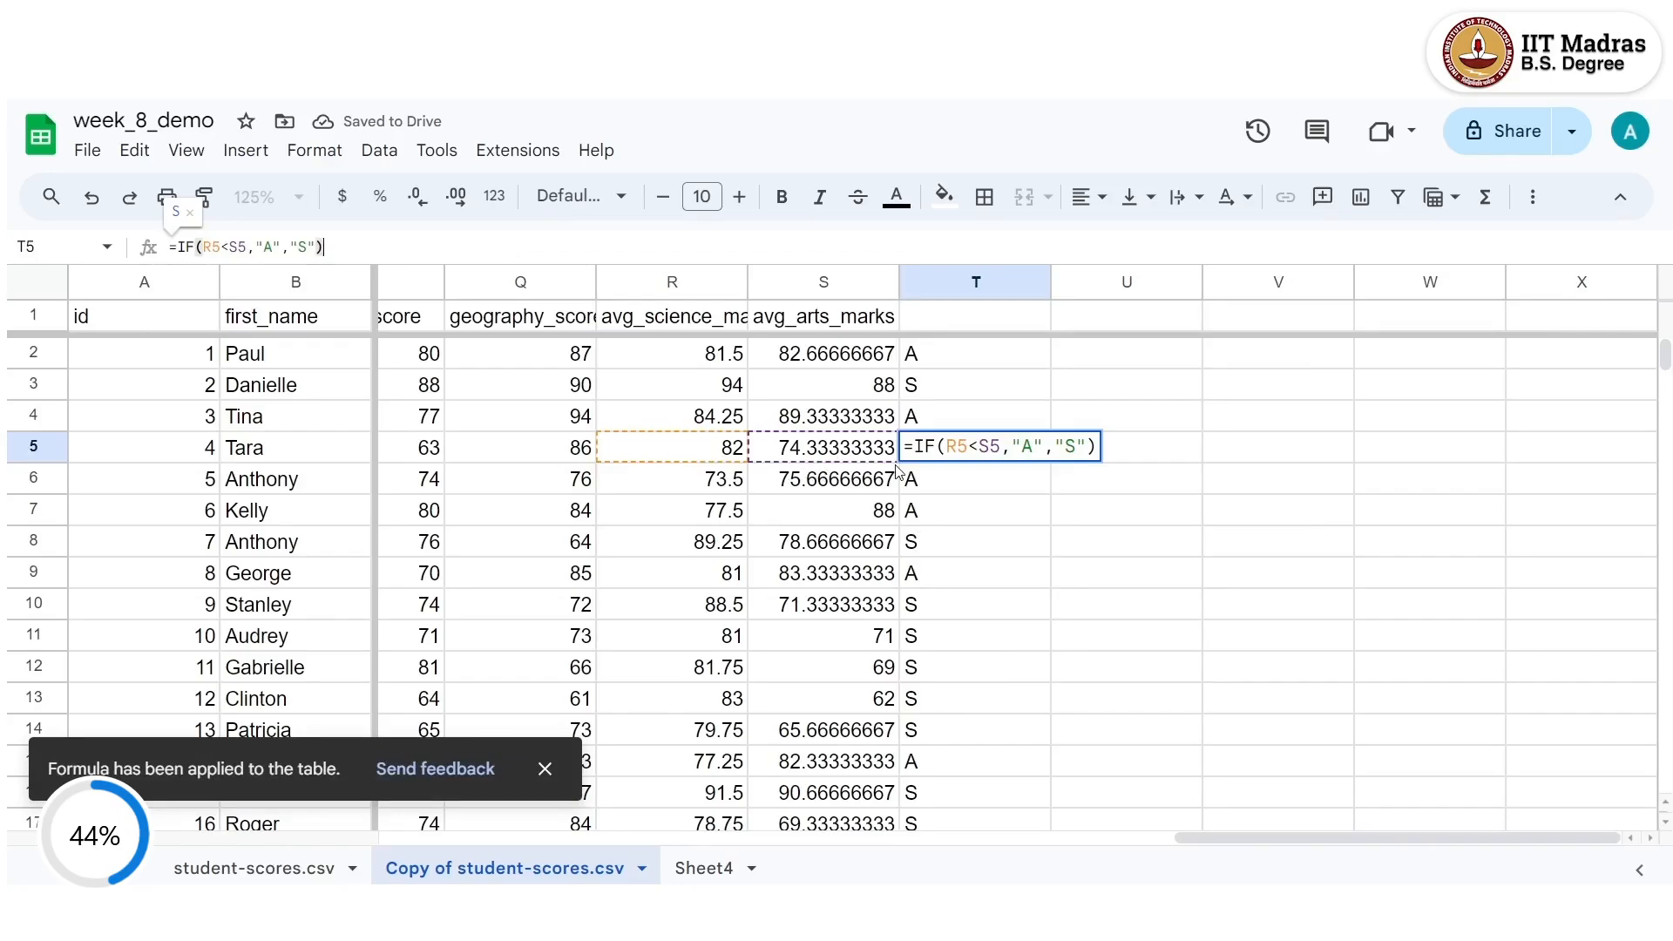
key(Return)
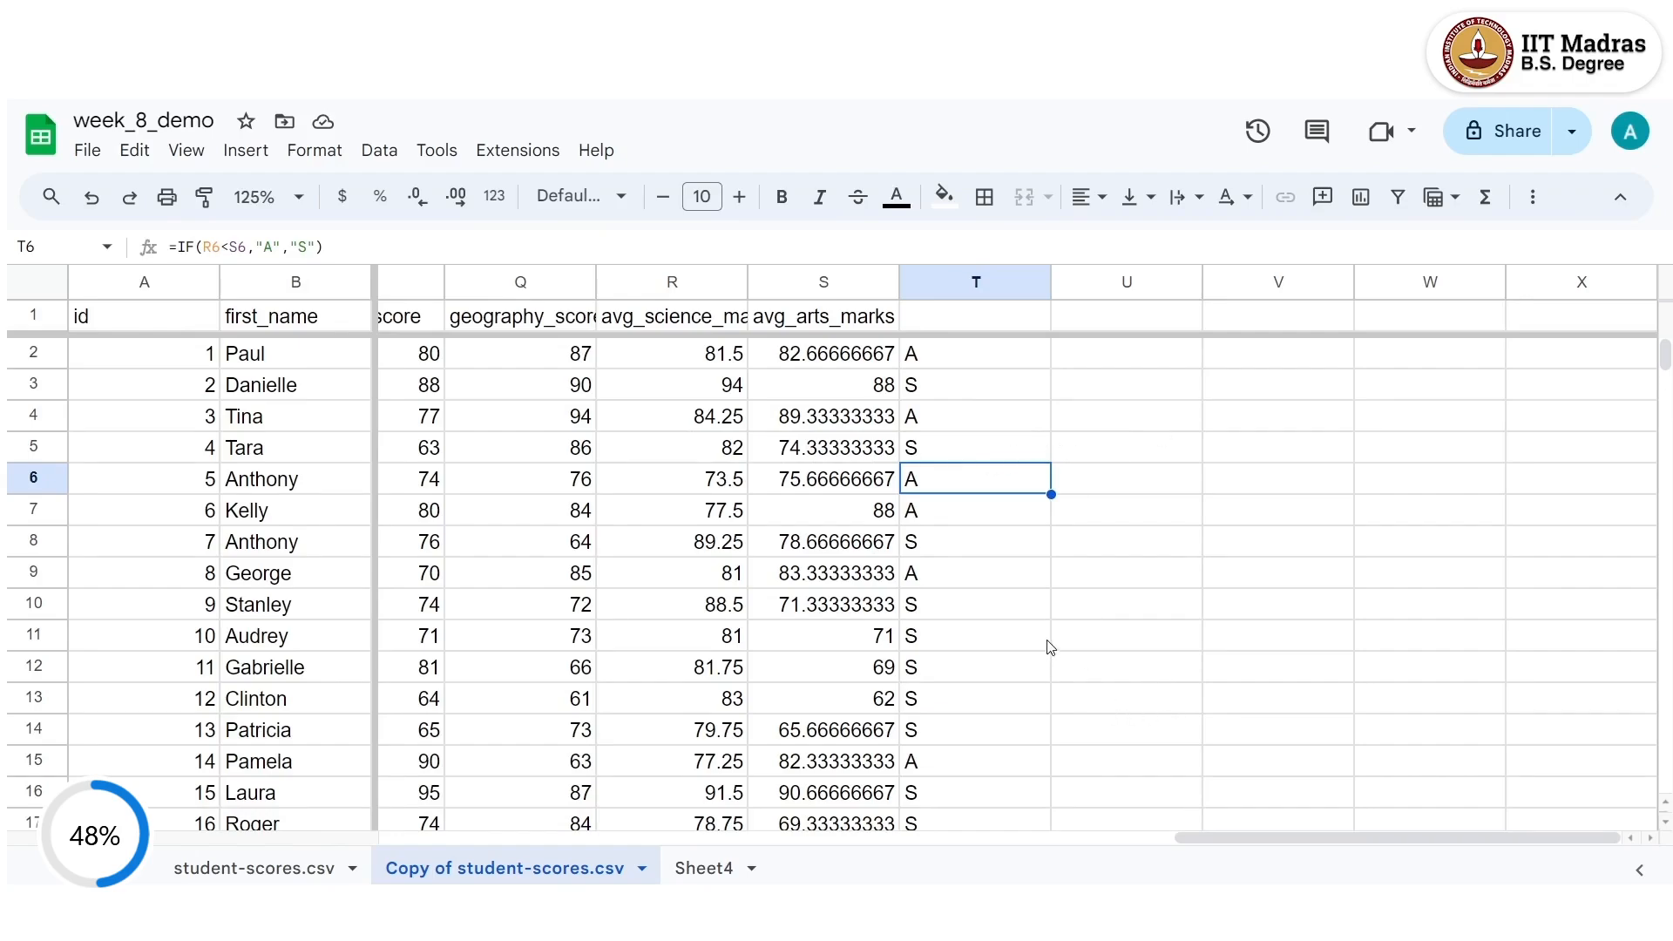
Examine the end of column T and the formulas in T2002 and S2002, just below the last student record.
click(970, 739)
key(ctrl+Down)
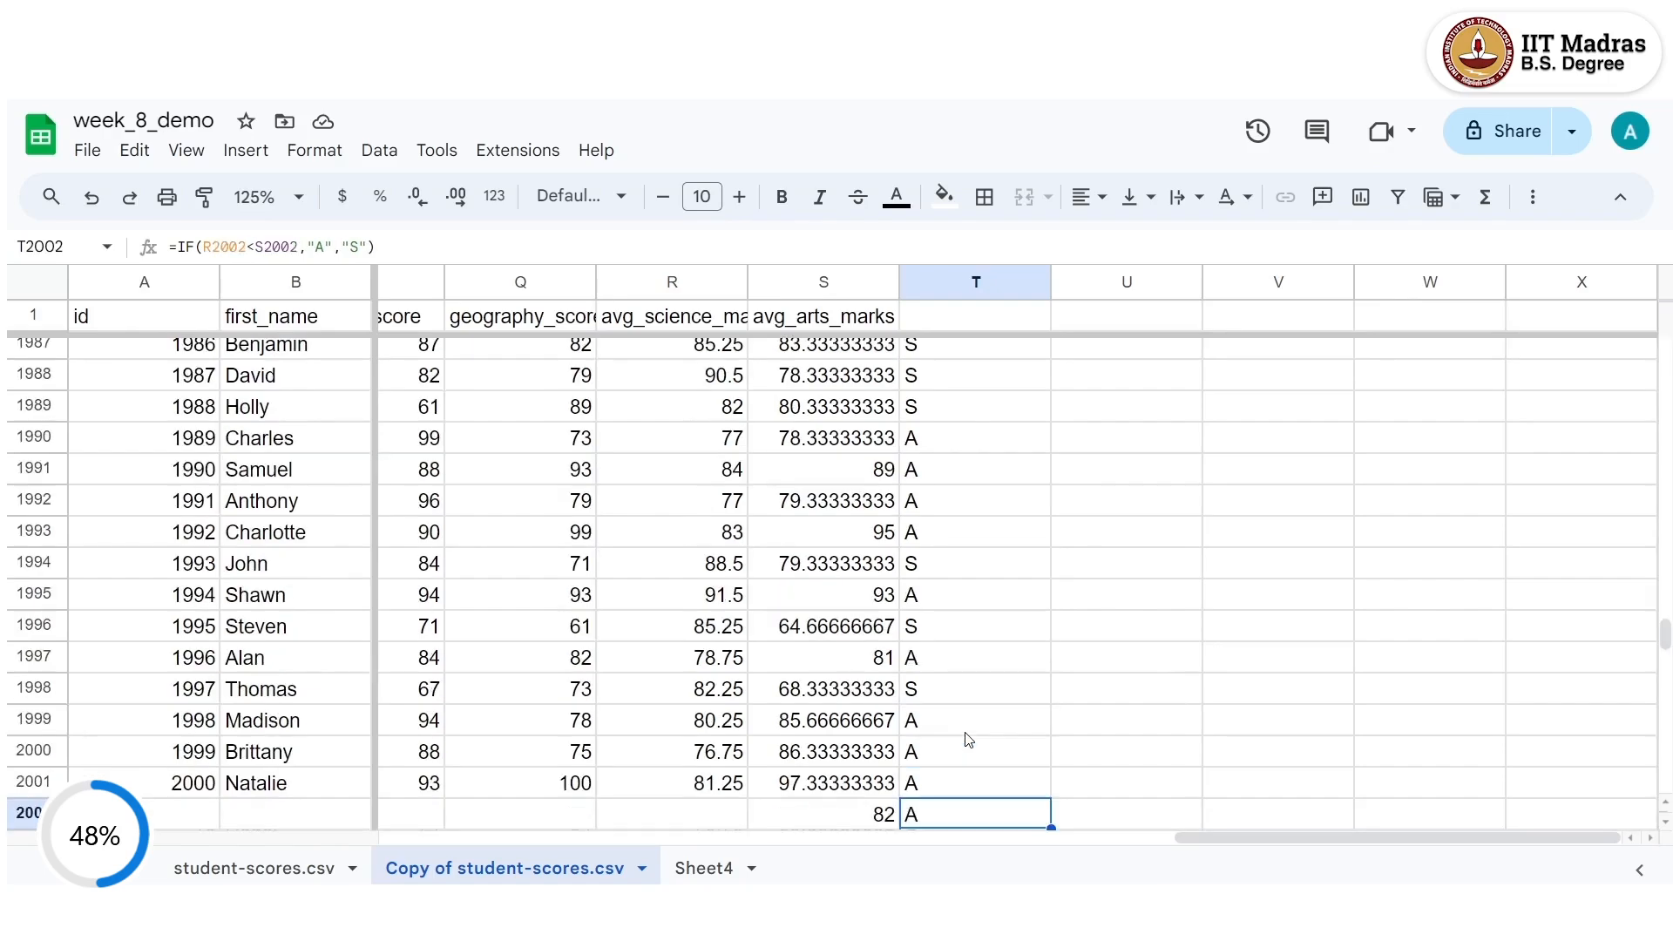
key(Down)
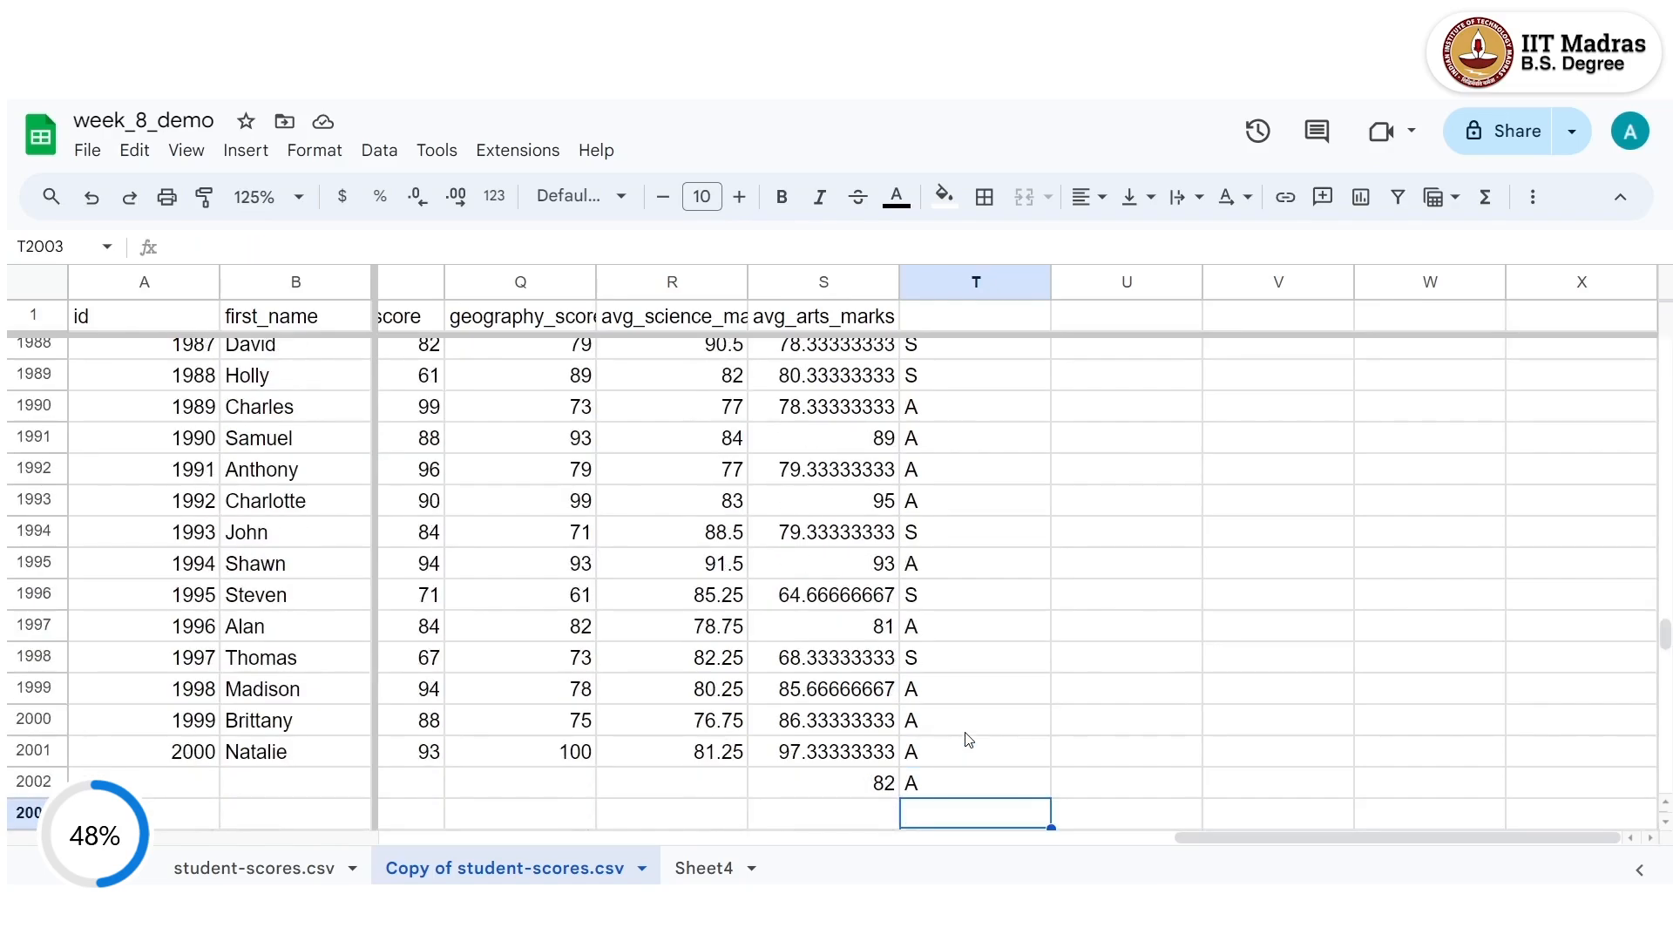
scroll(958, 713, down, 3)
scroll(956, 709, up, 3)
scroll(949, 715, down, 1)
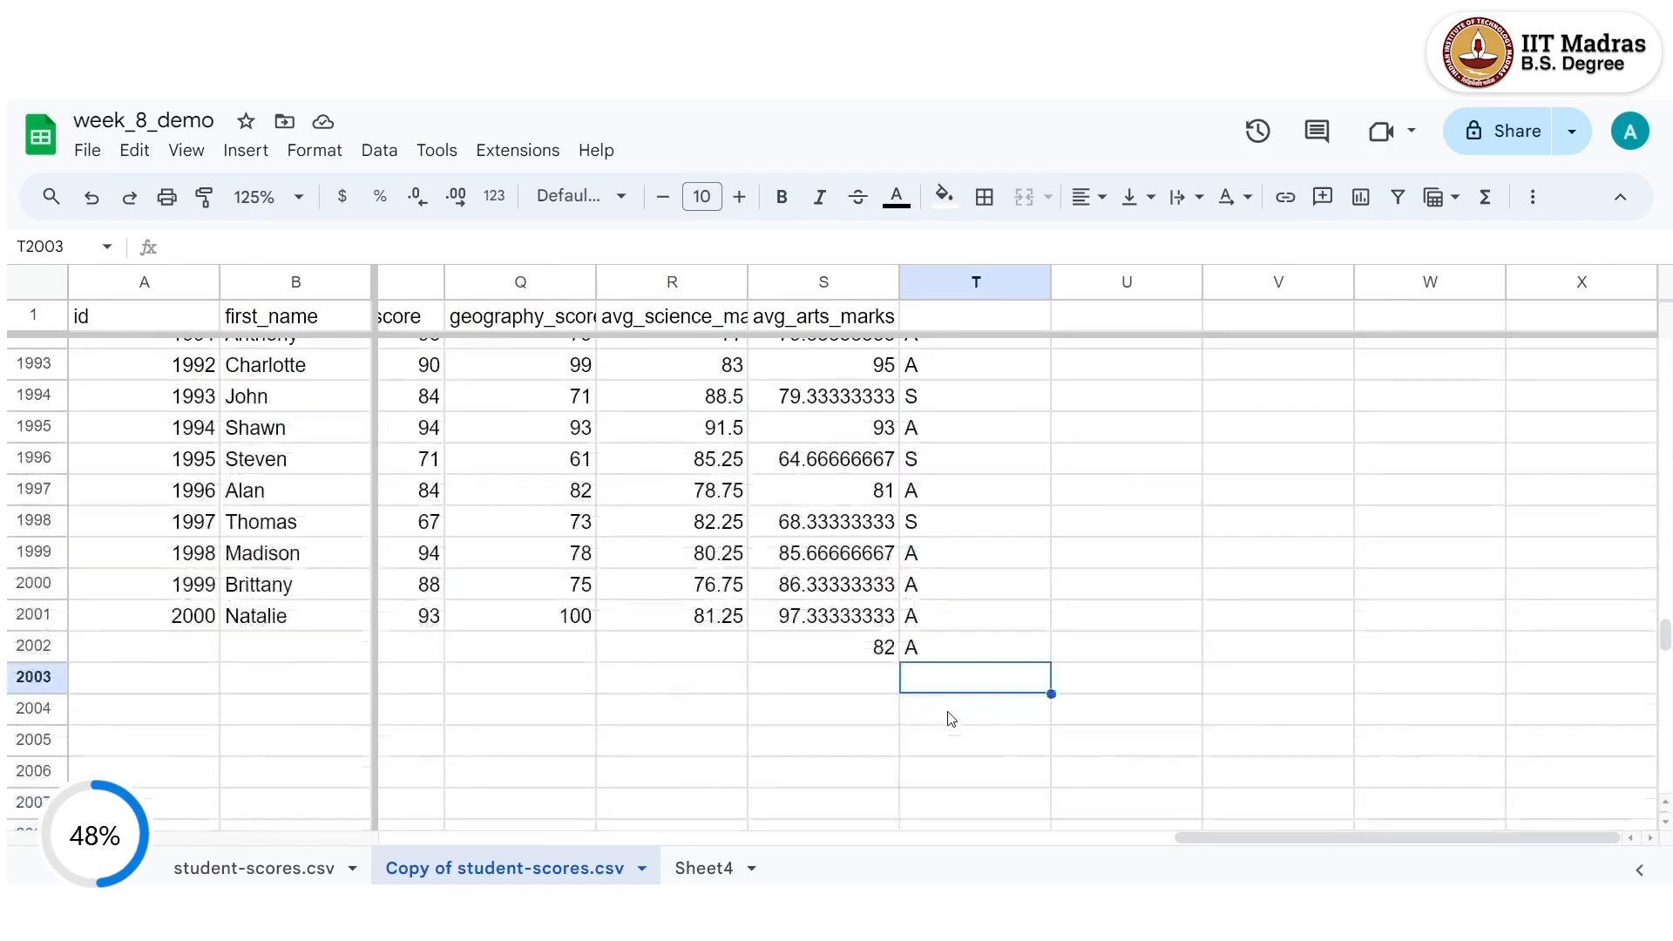
click(929, 661)
click(877, 660)
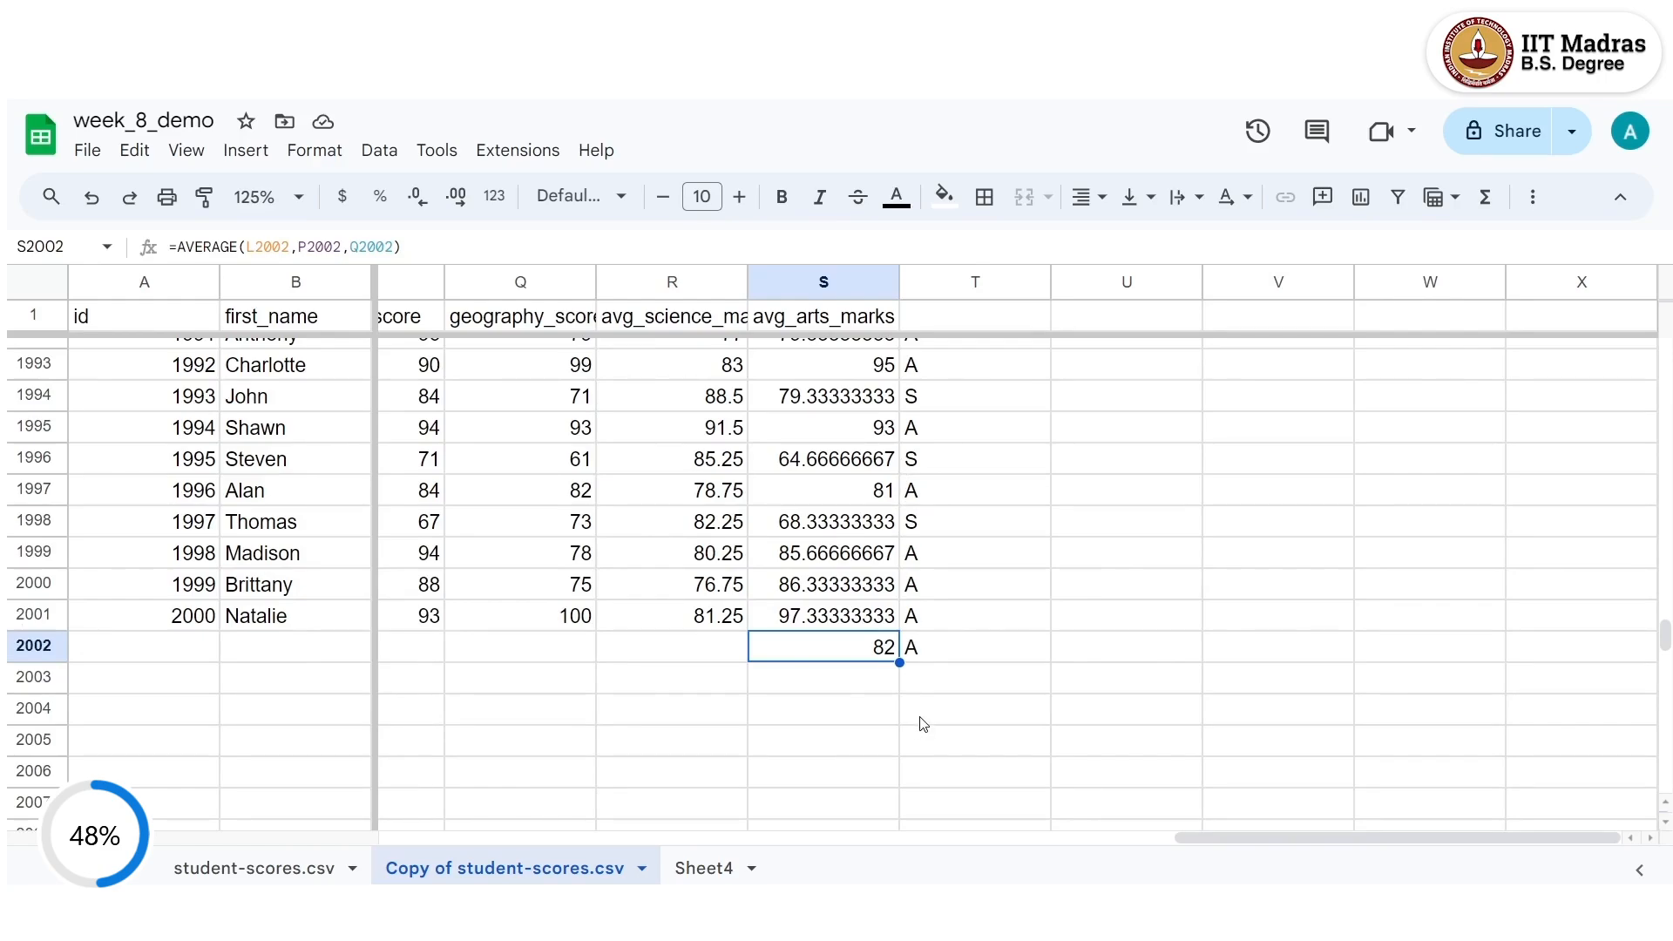
Clear the surplus average and label formulas in S2002:T2002, below the last student record.
drag(887, 654, 920, 658)
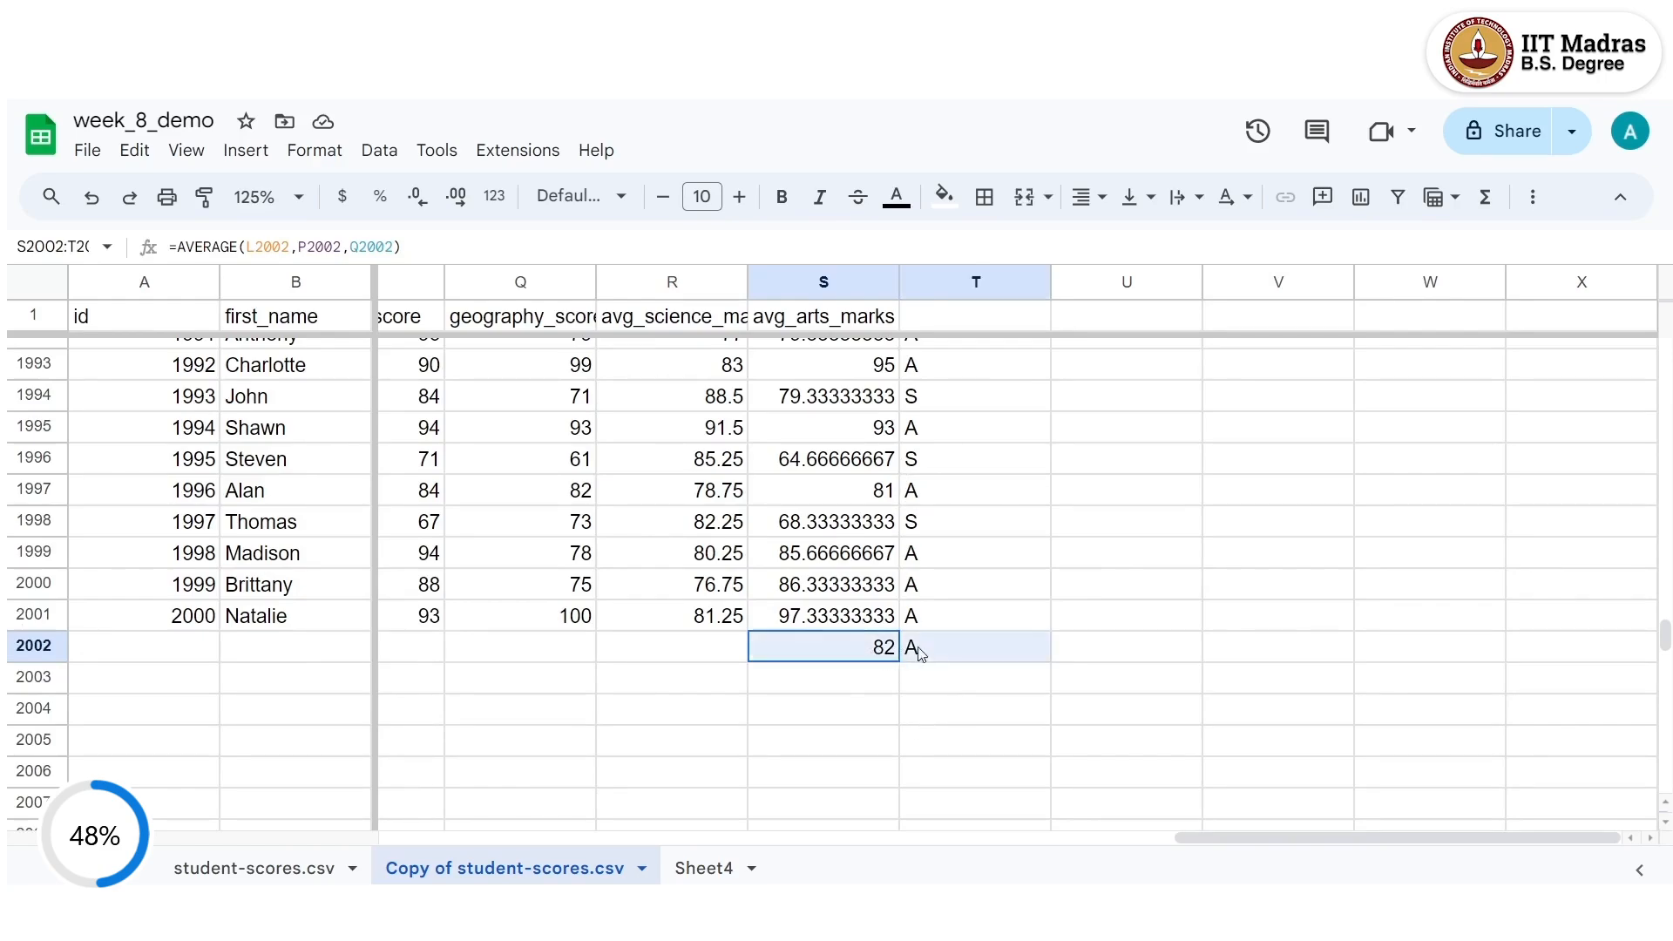
key(Delete)
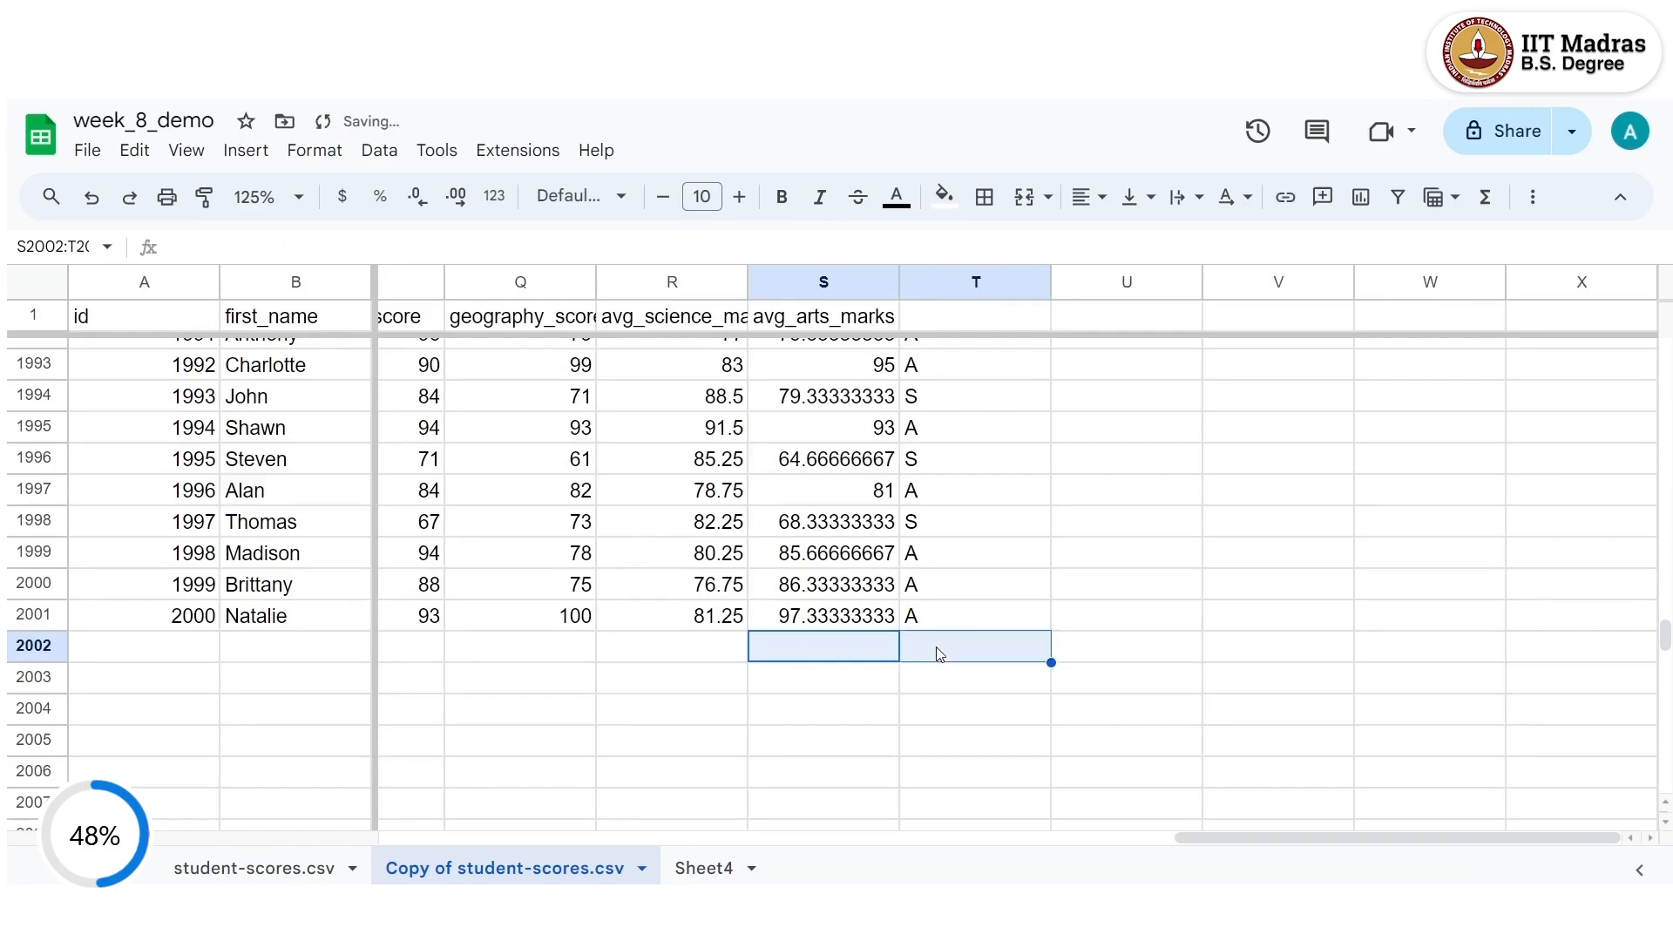
click(950, 669)
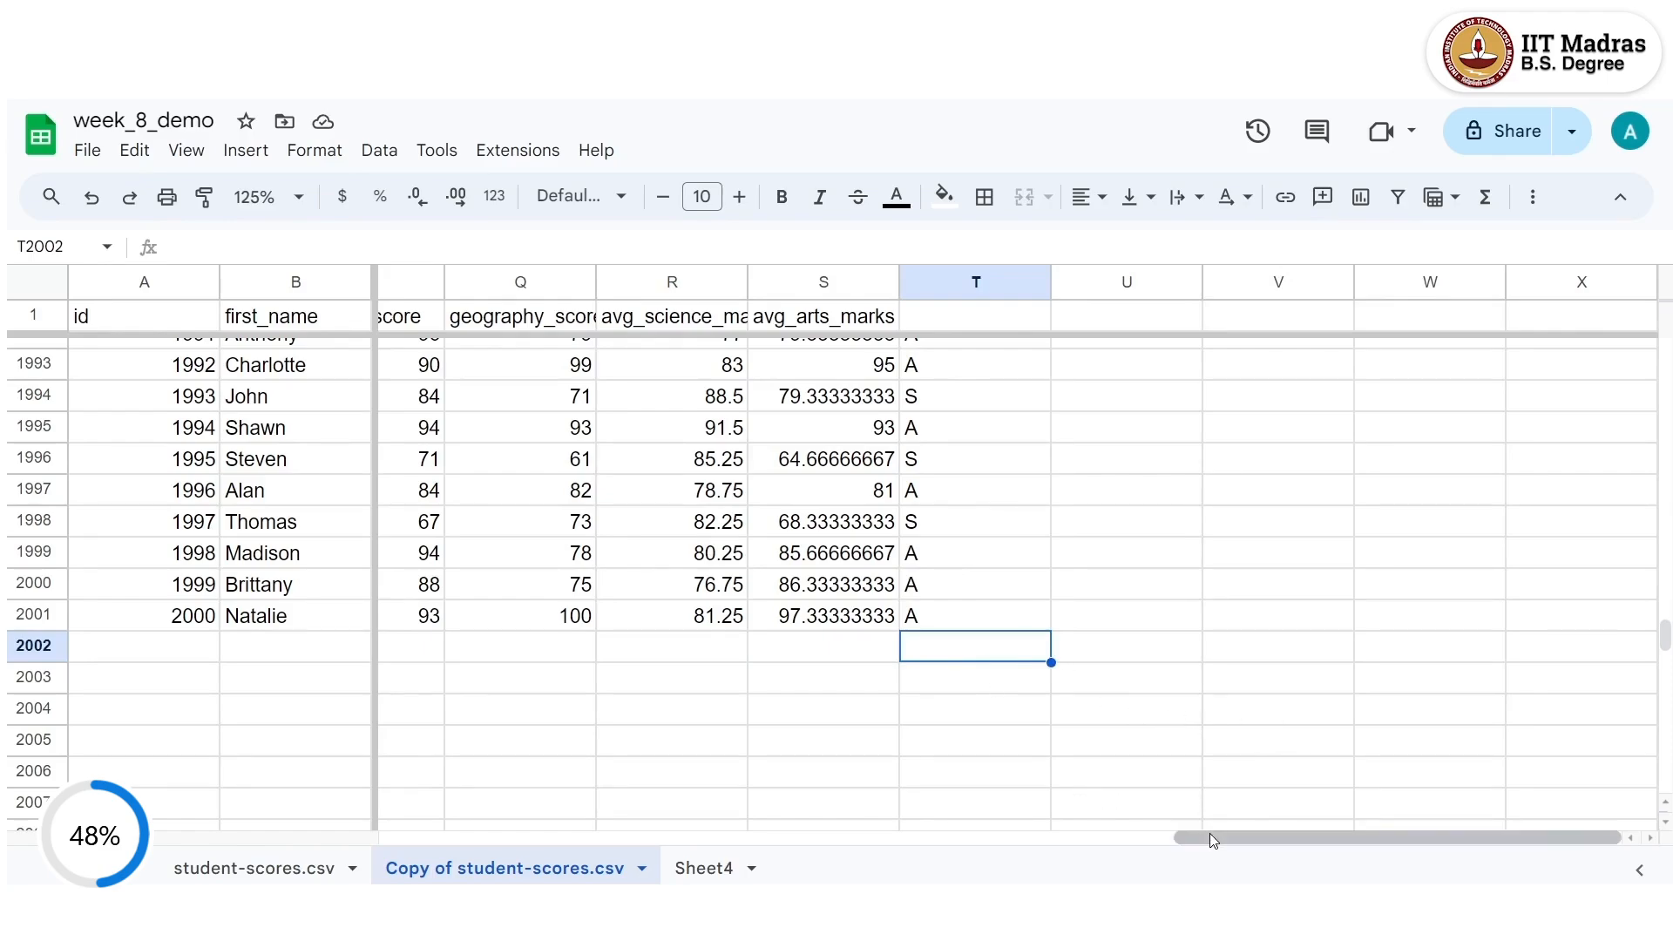
Count the students aspiring to be doctors by entering =countif(J2:J2001,"Doctor") in J2002, below the career_aspiration column.
drag(1211, 834, 701, 797)
scroll(1053, 463, up, 20)
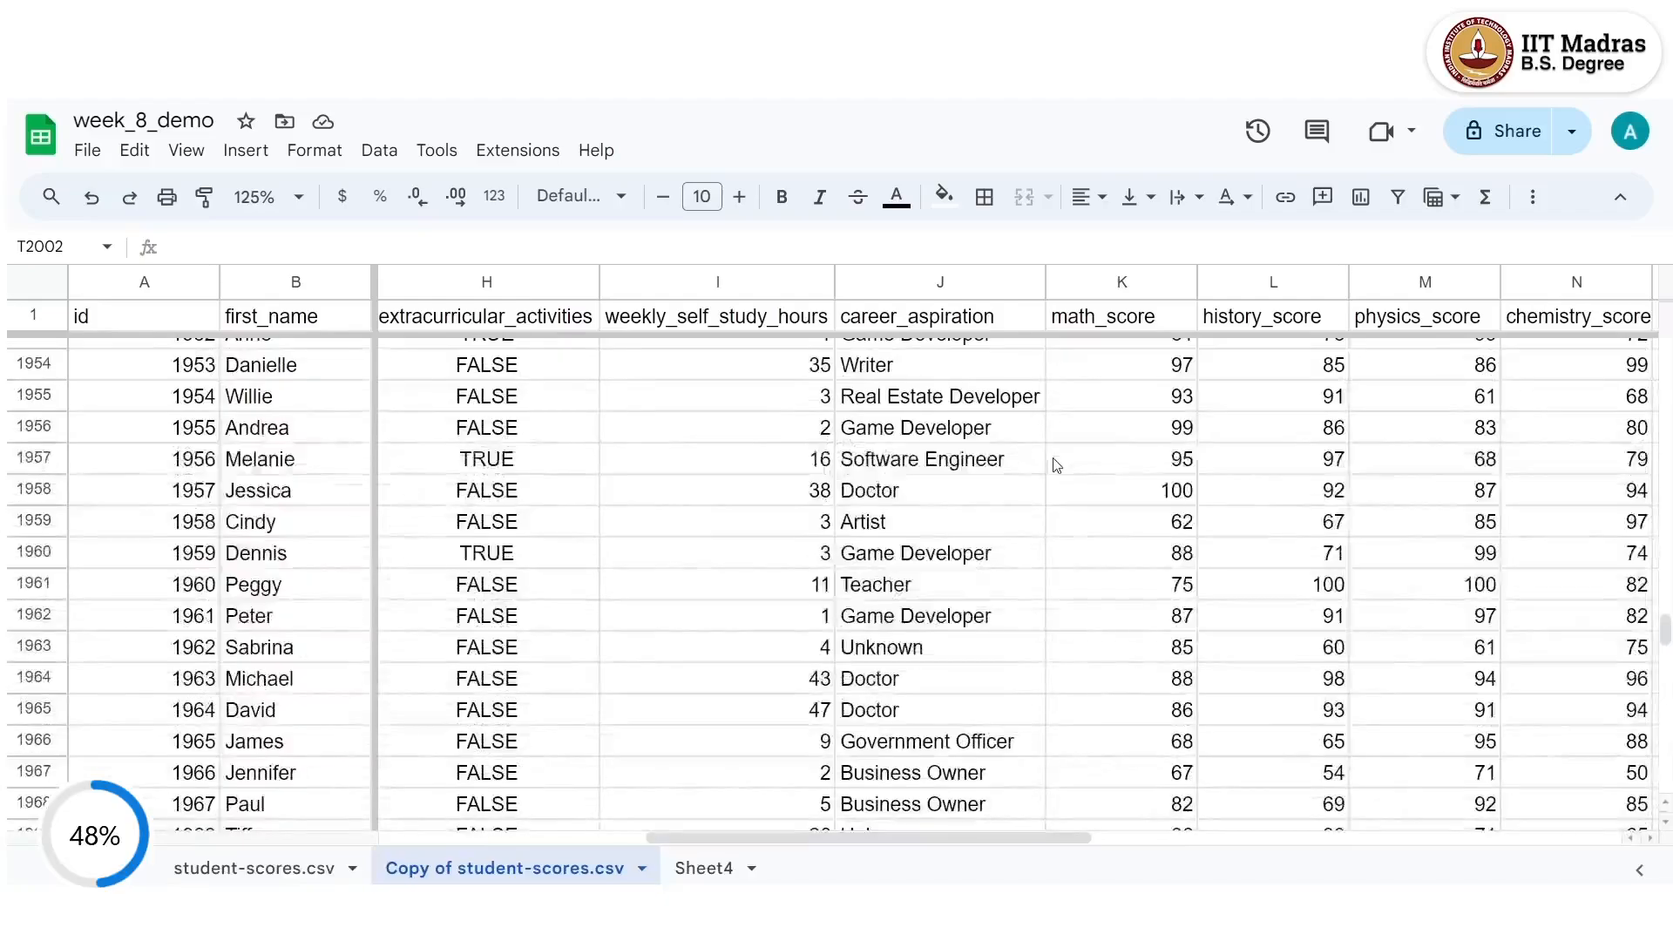
scroll(1068, 493, up, 3)
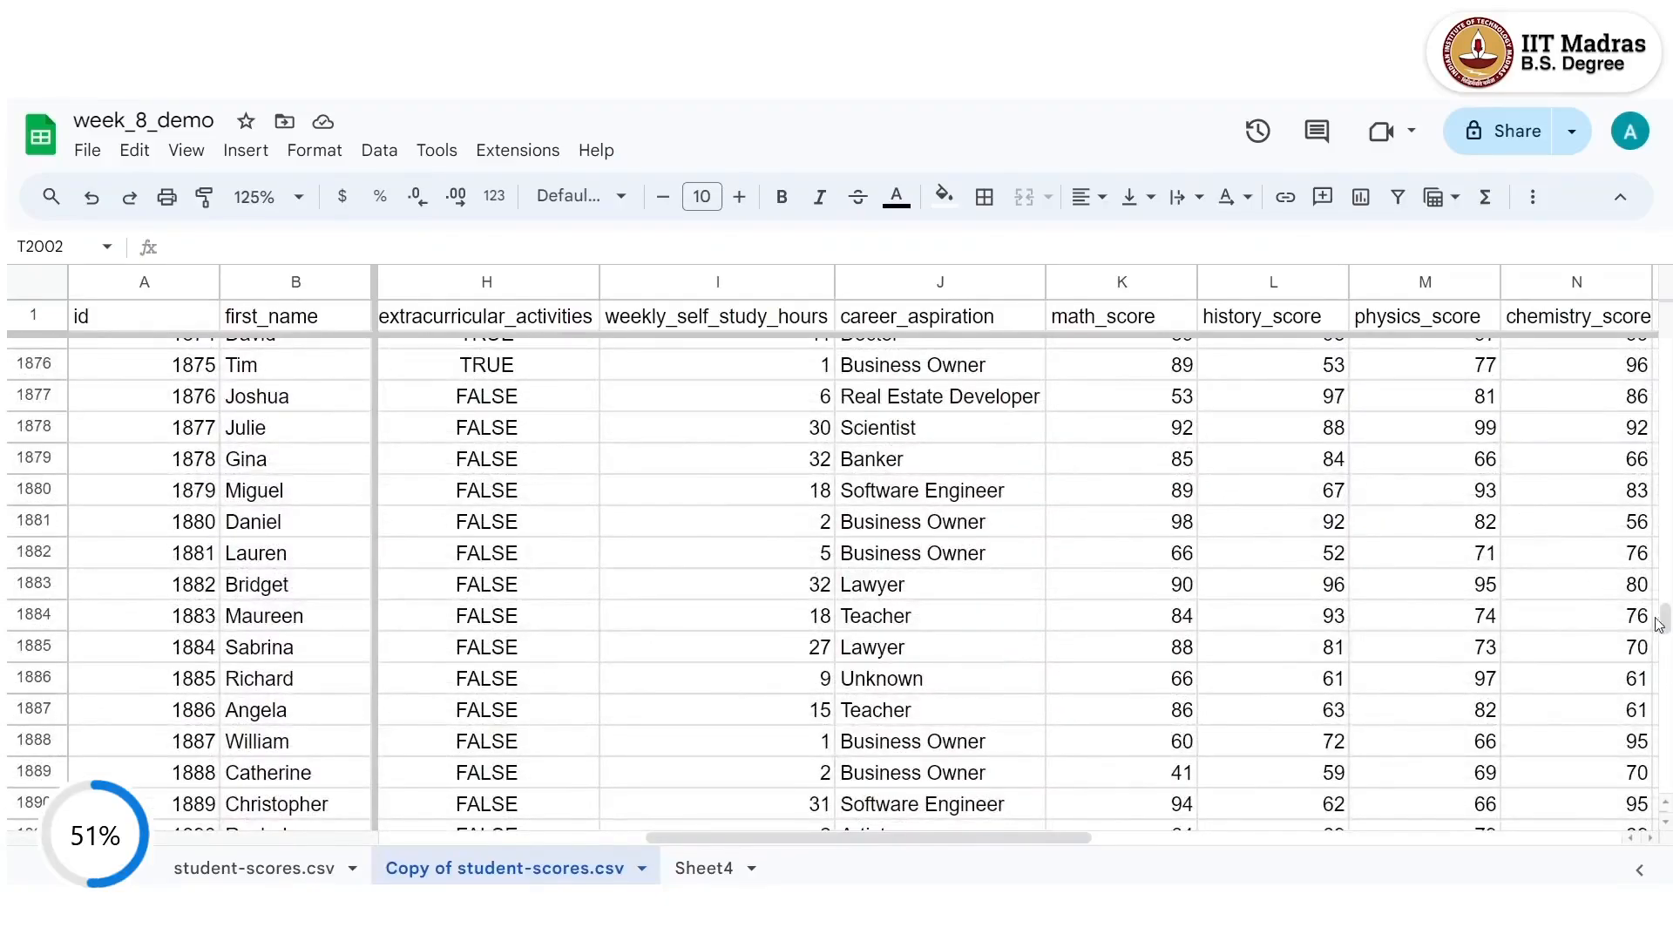
drag(1662, 624, 1630, 359)
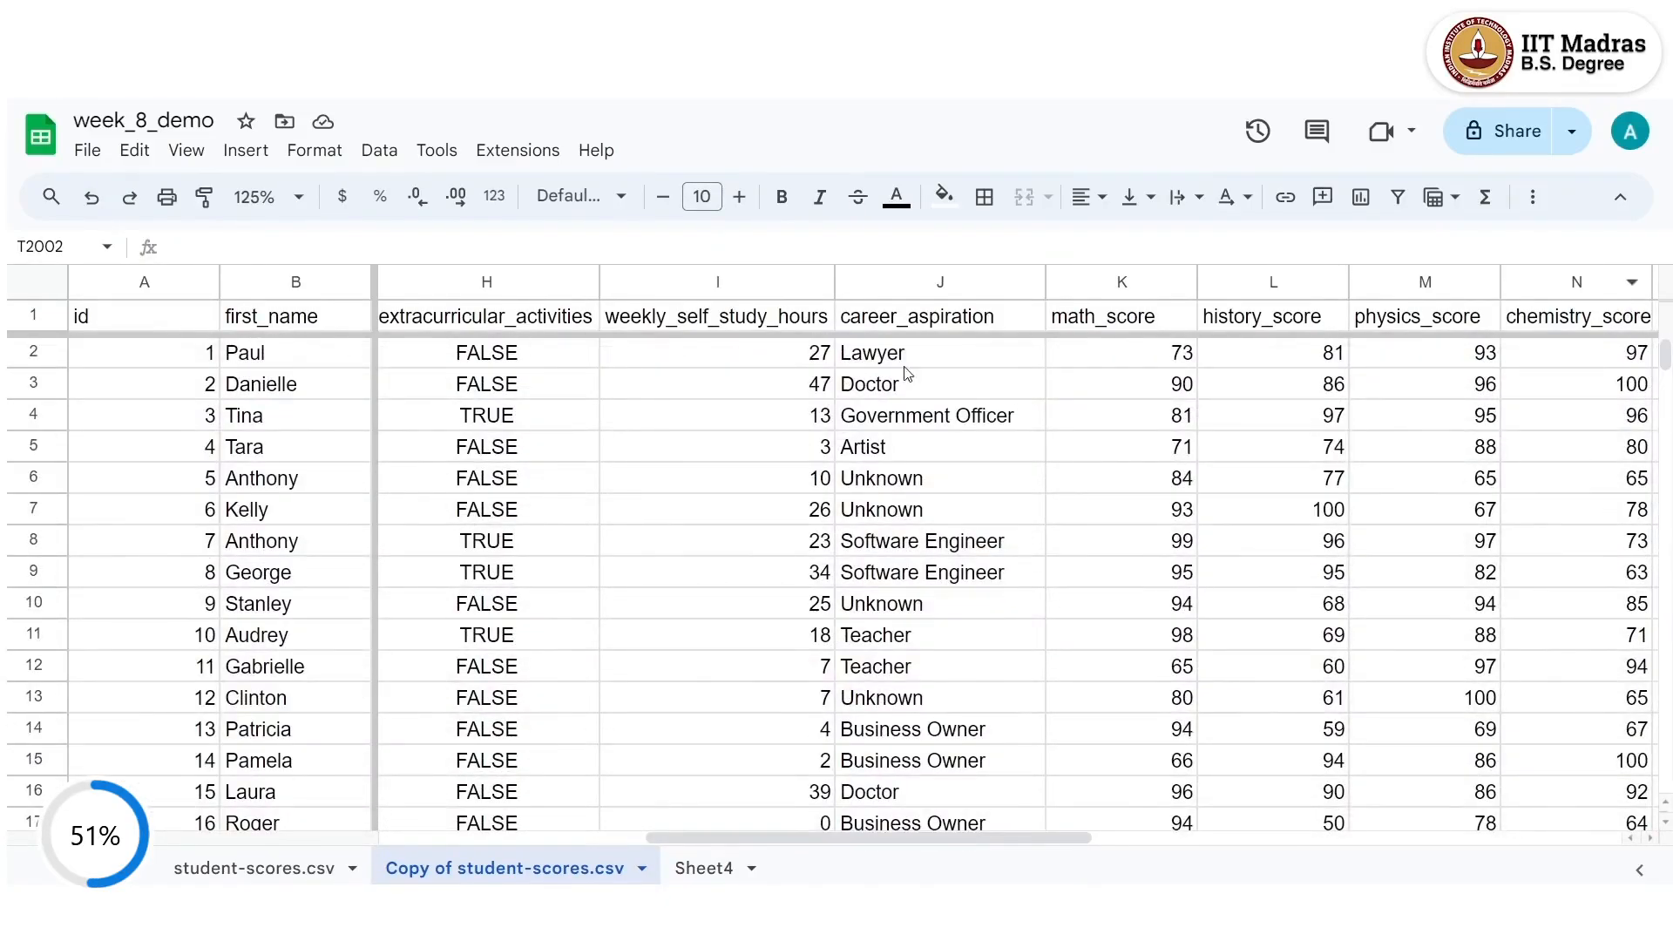
click(959, 485)
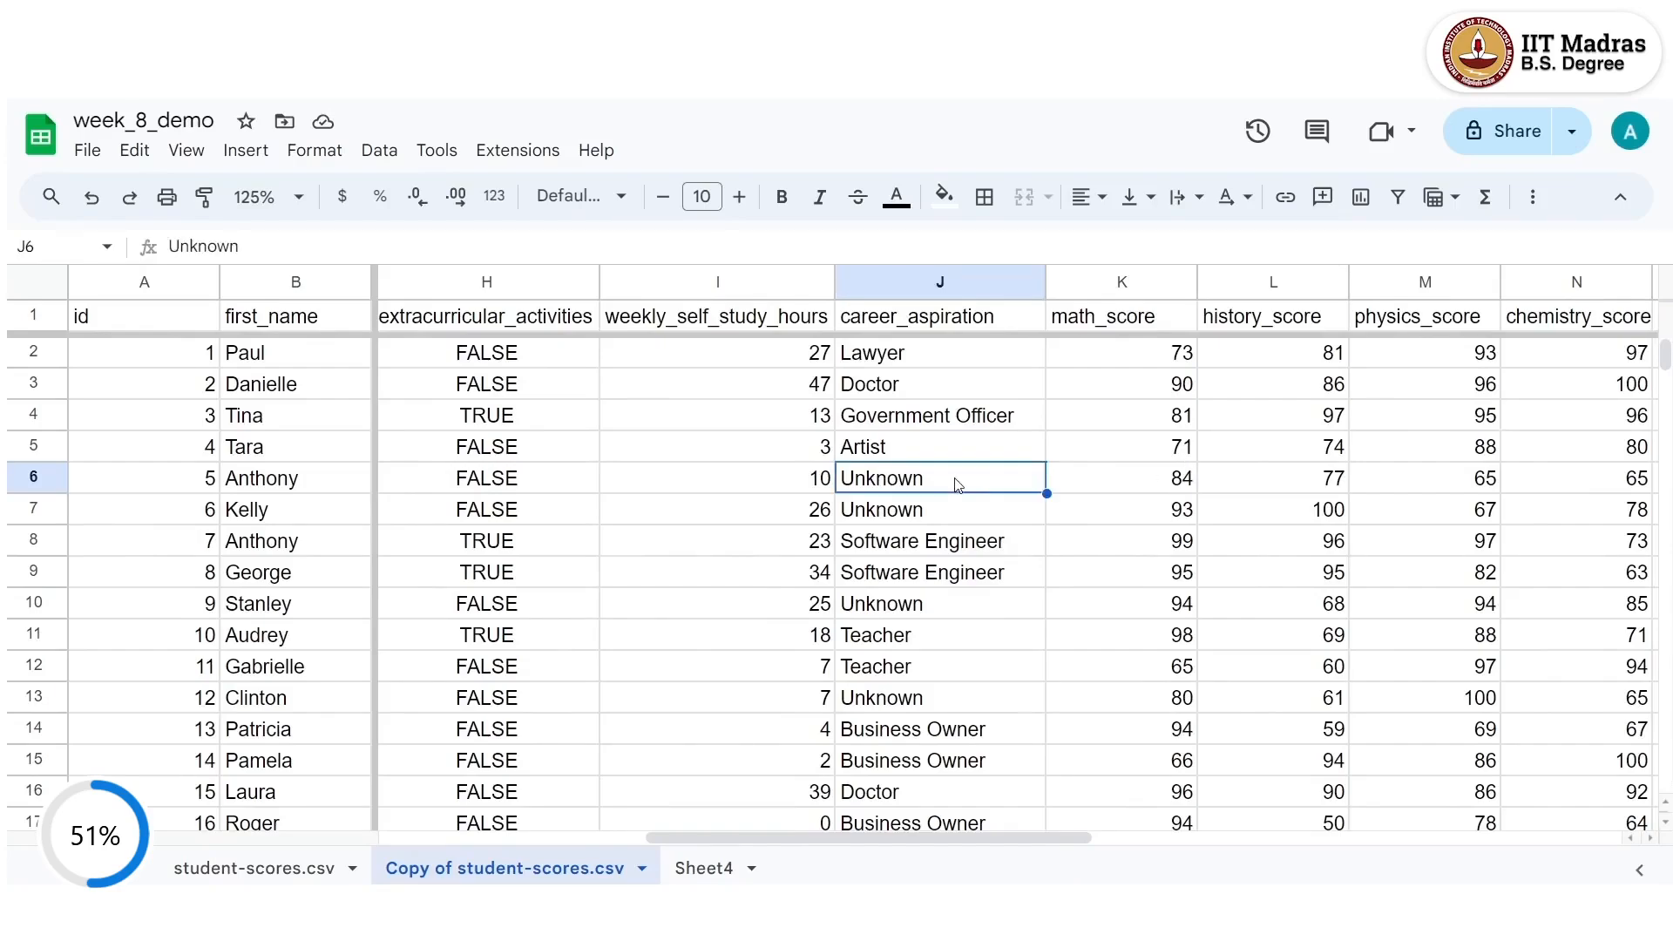
key(ctrl+Down)
key(Down)
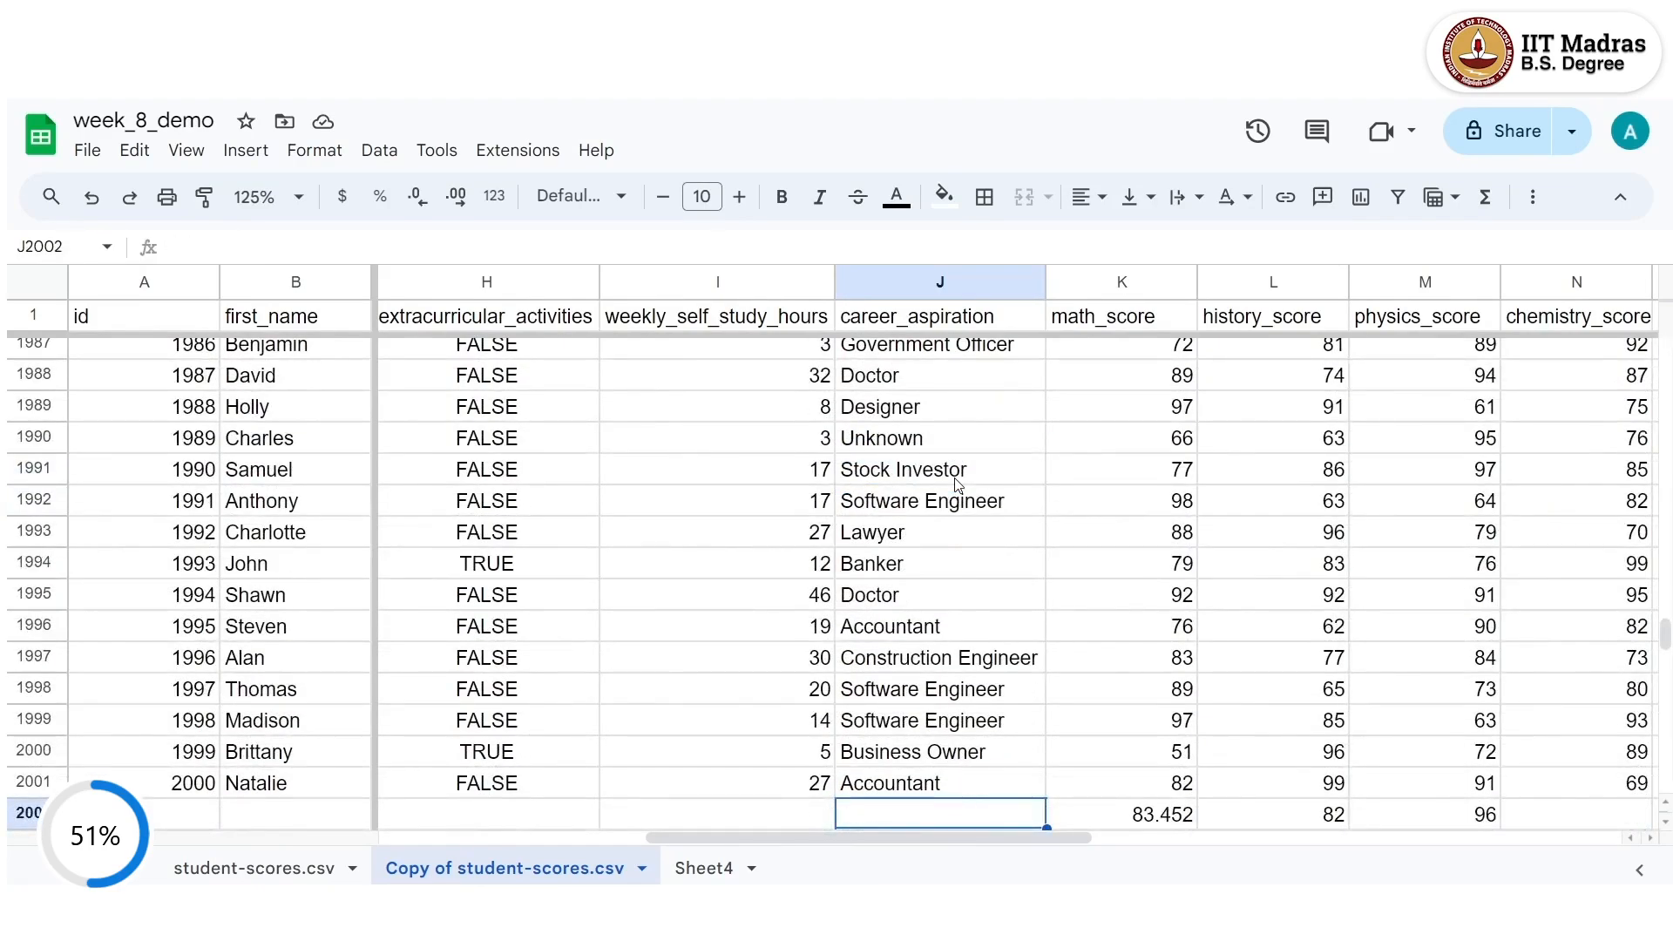
text(=count)
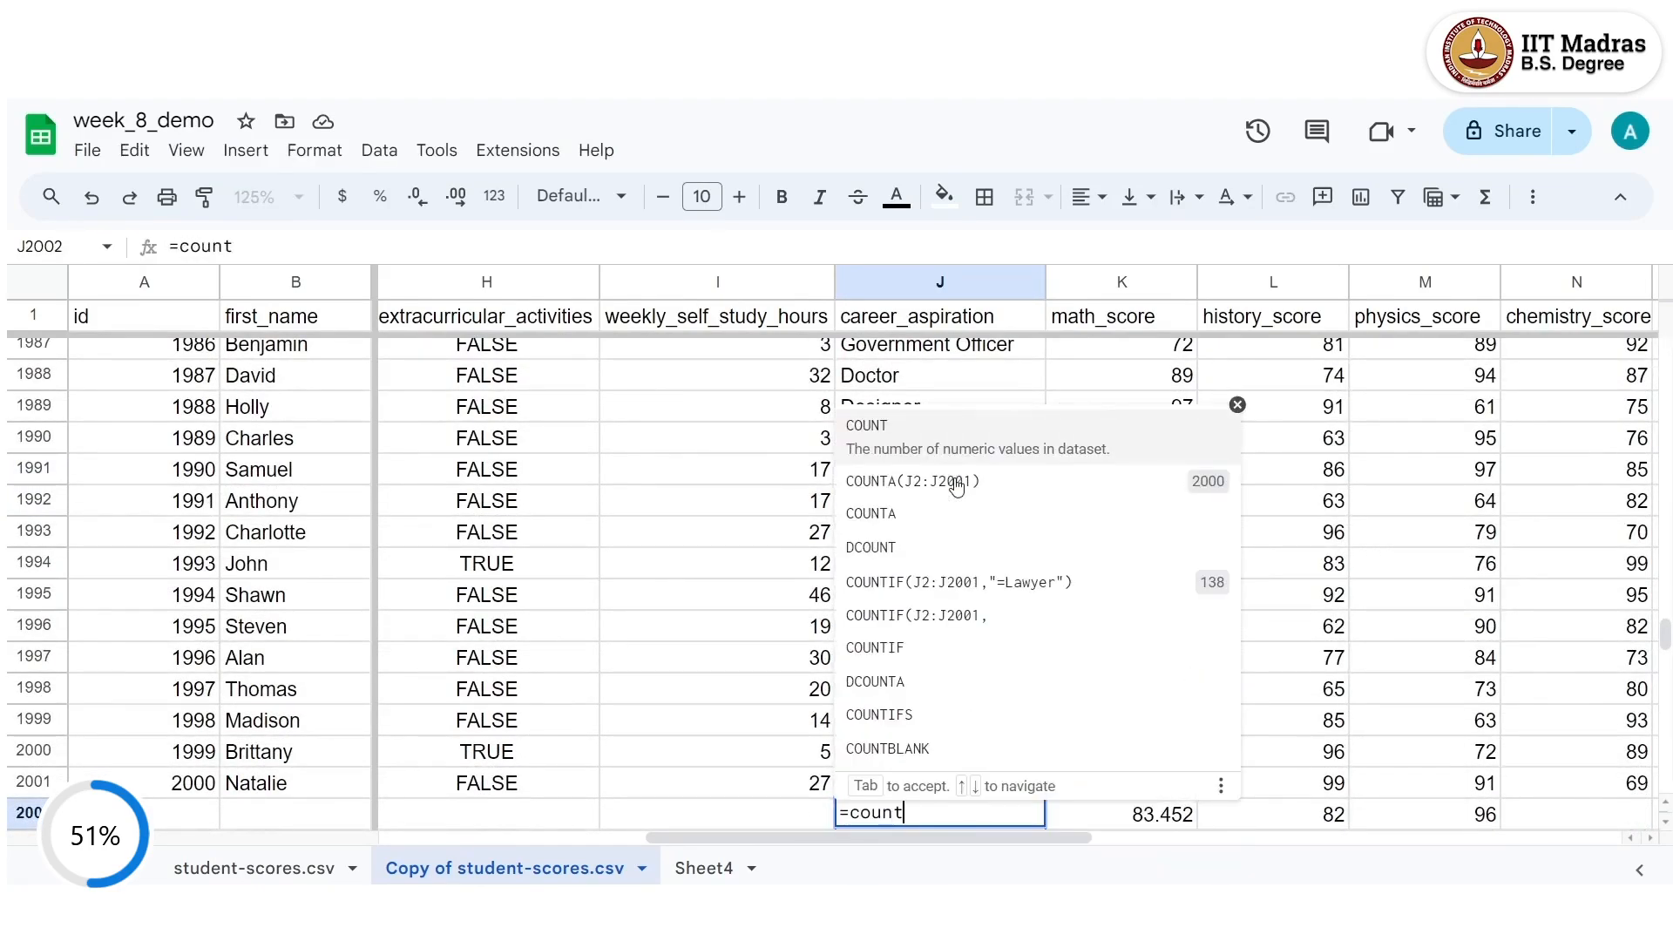
text(if)
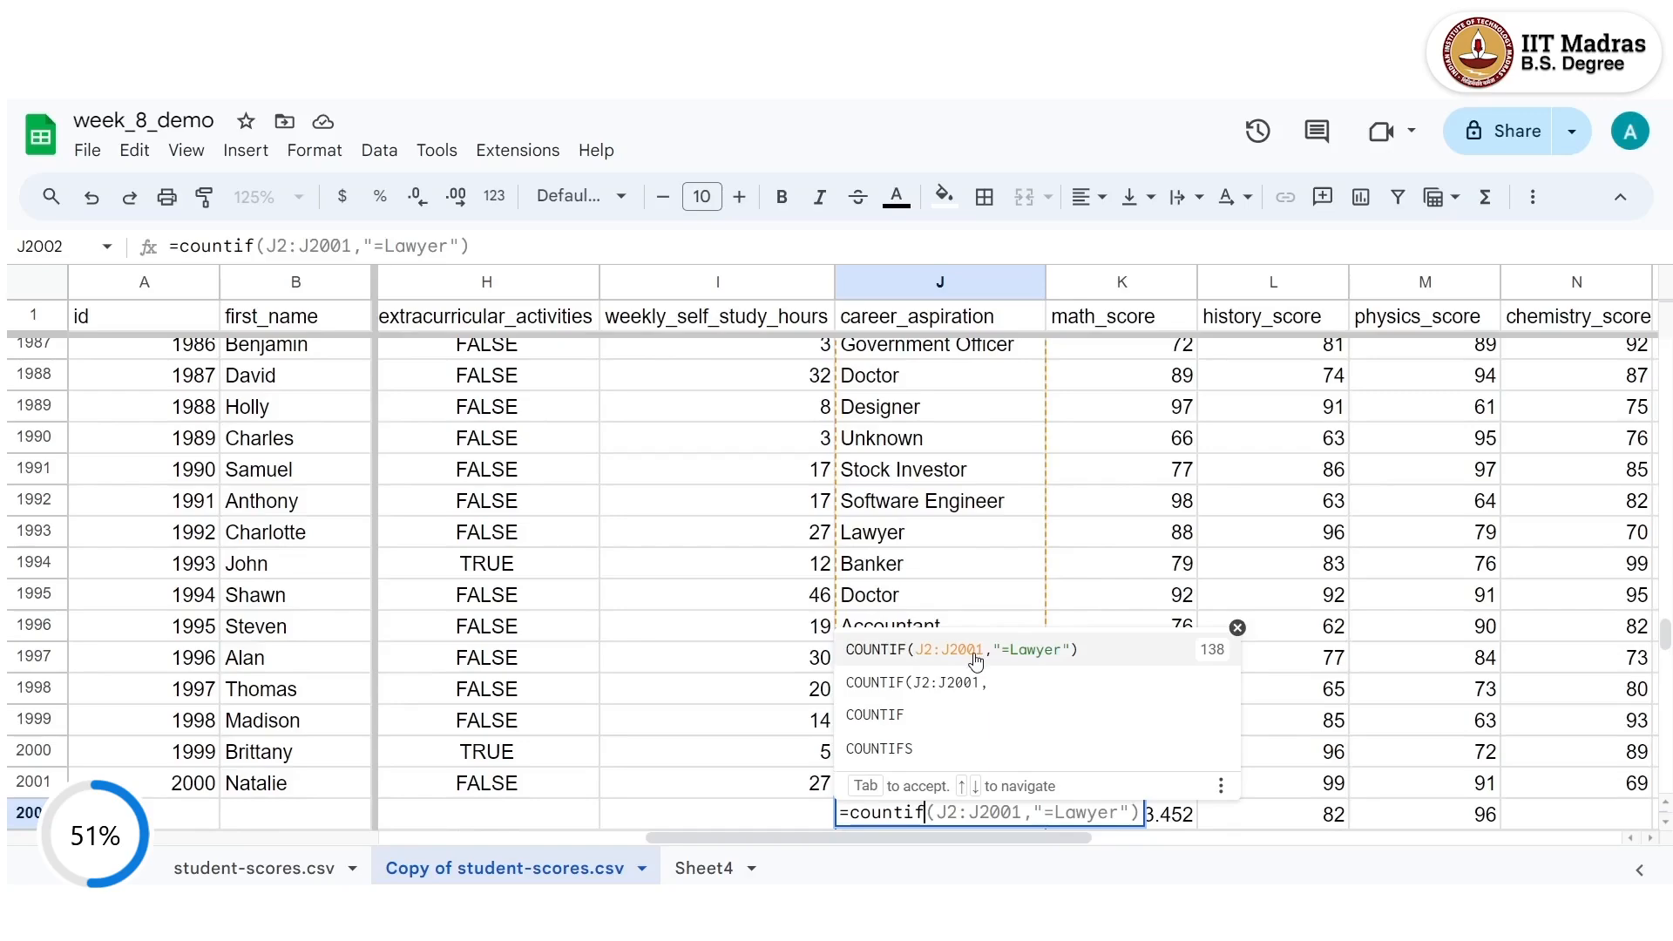
text(()
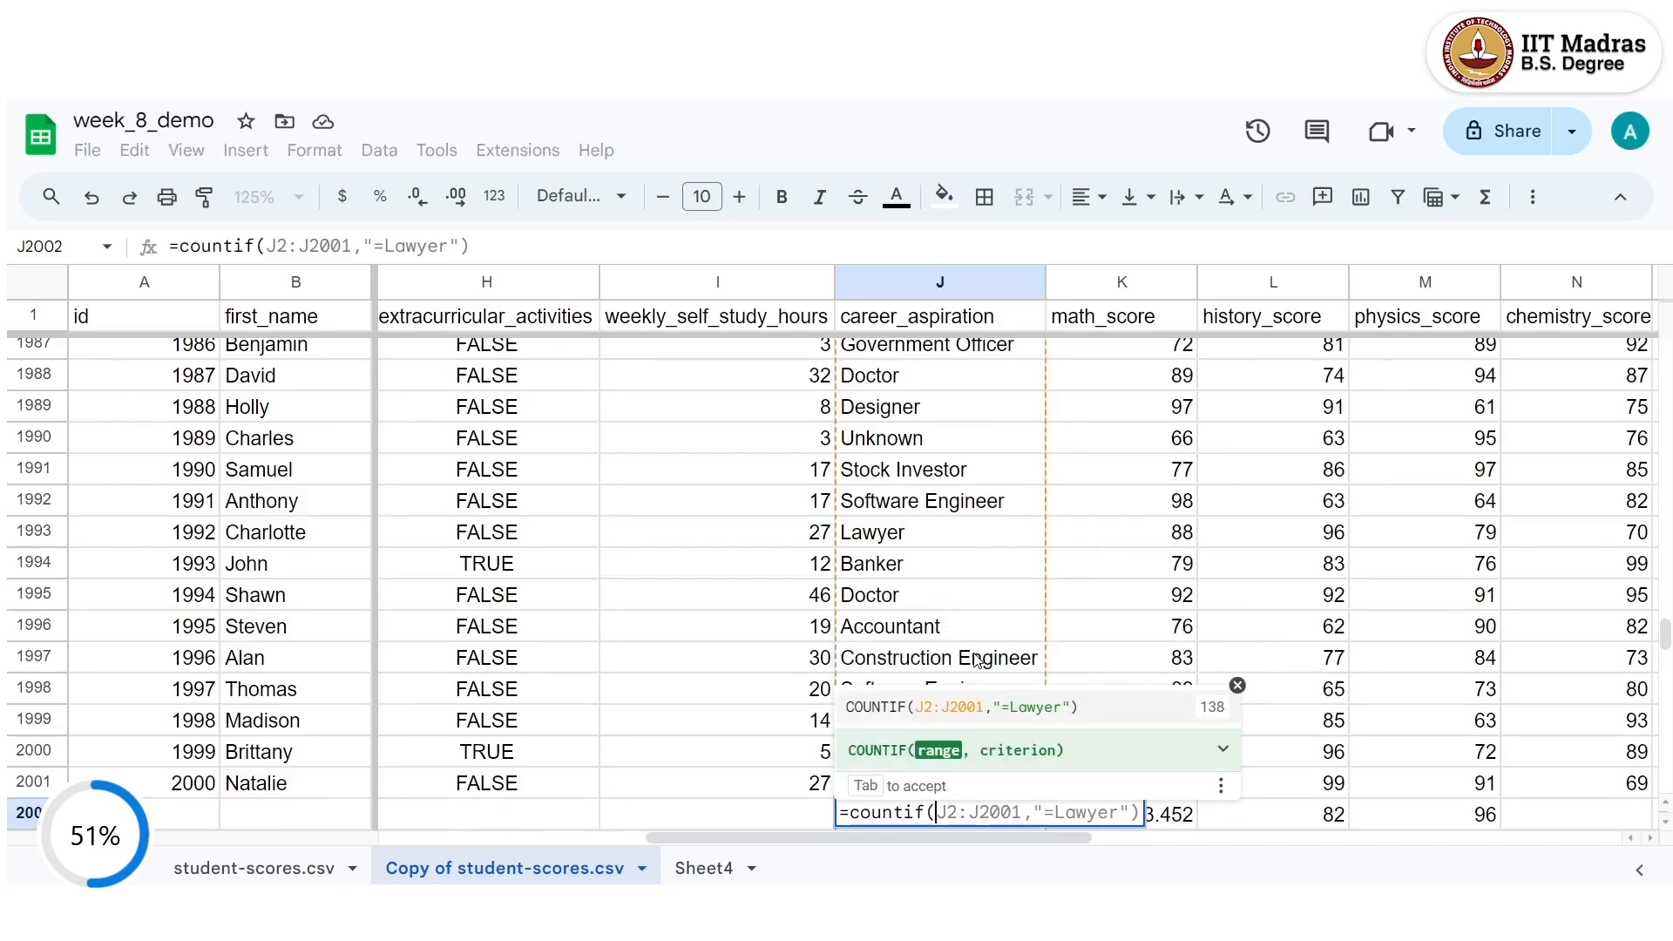
text(J2:)
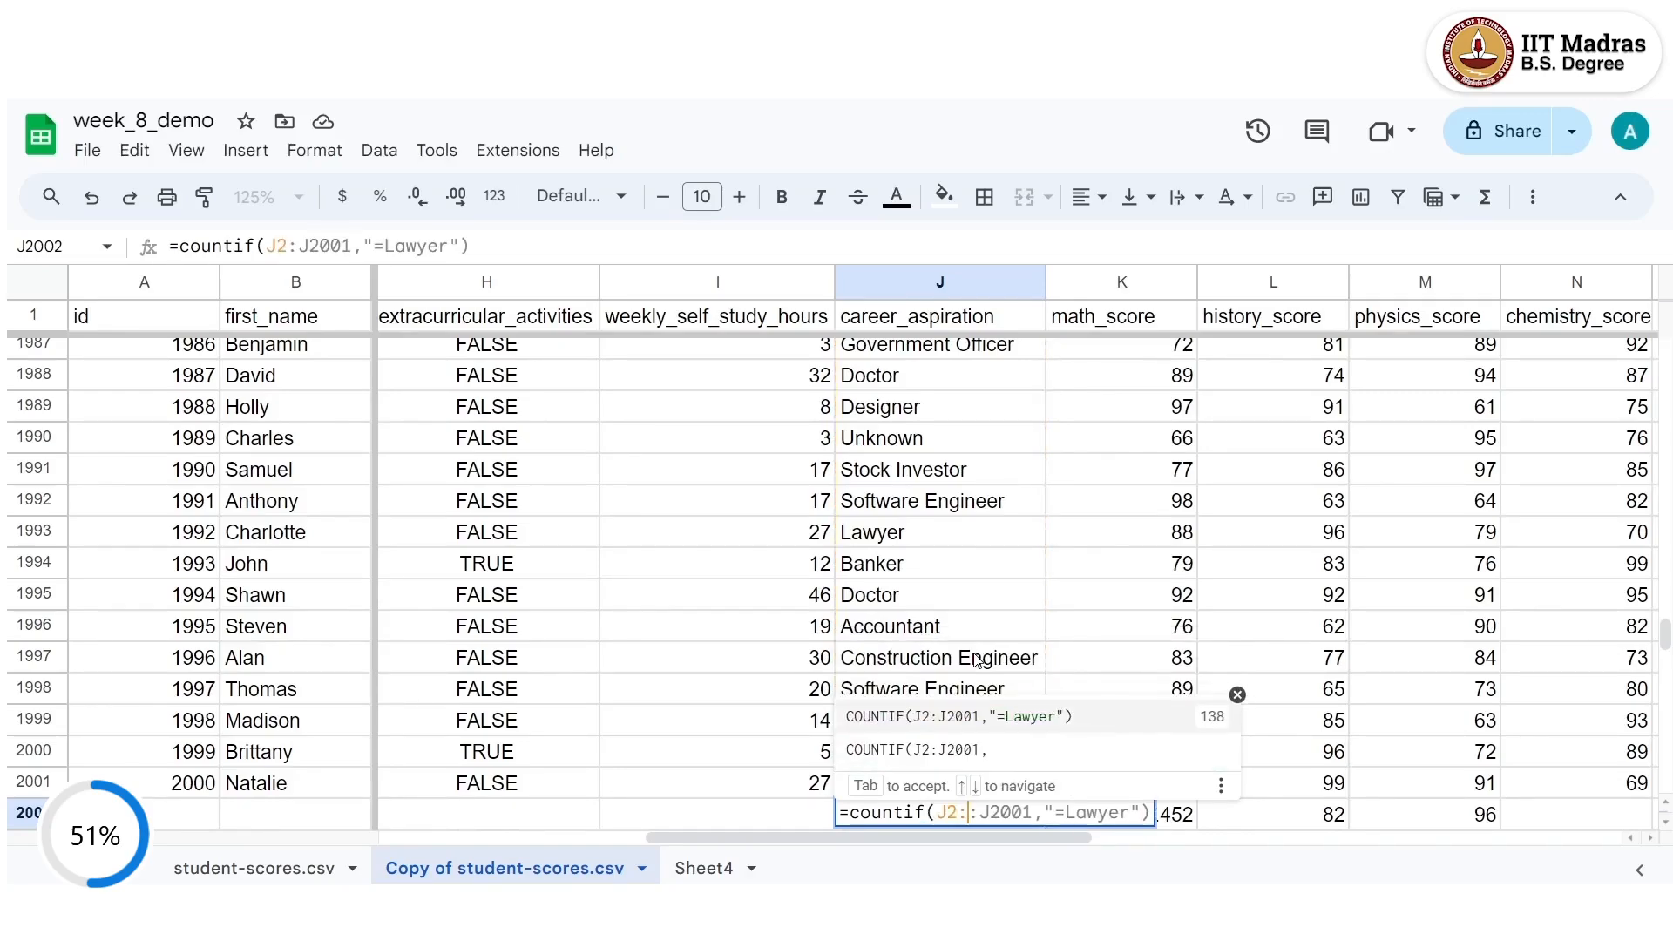
text(J2001)
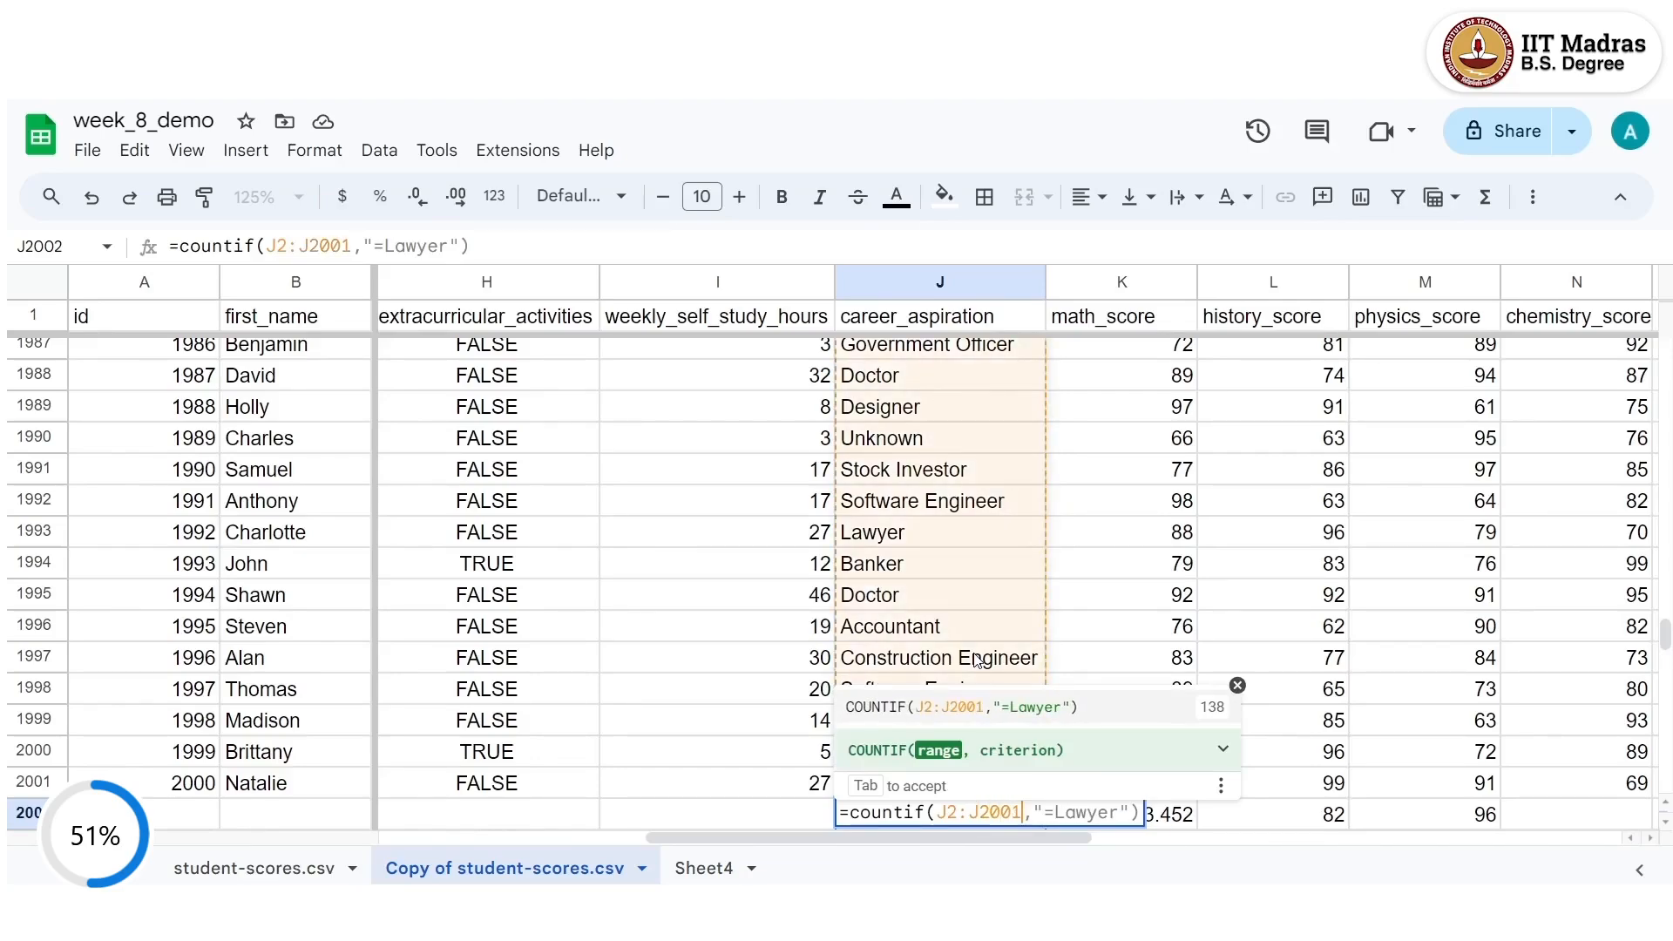
text(,)
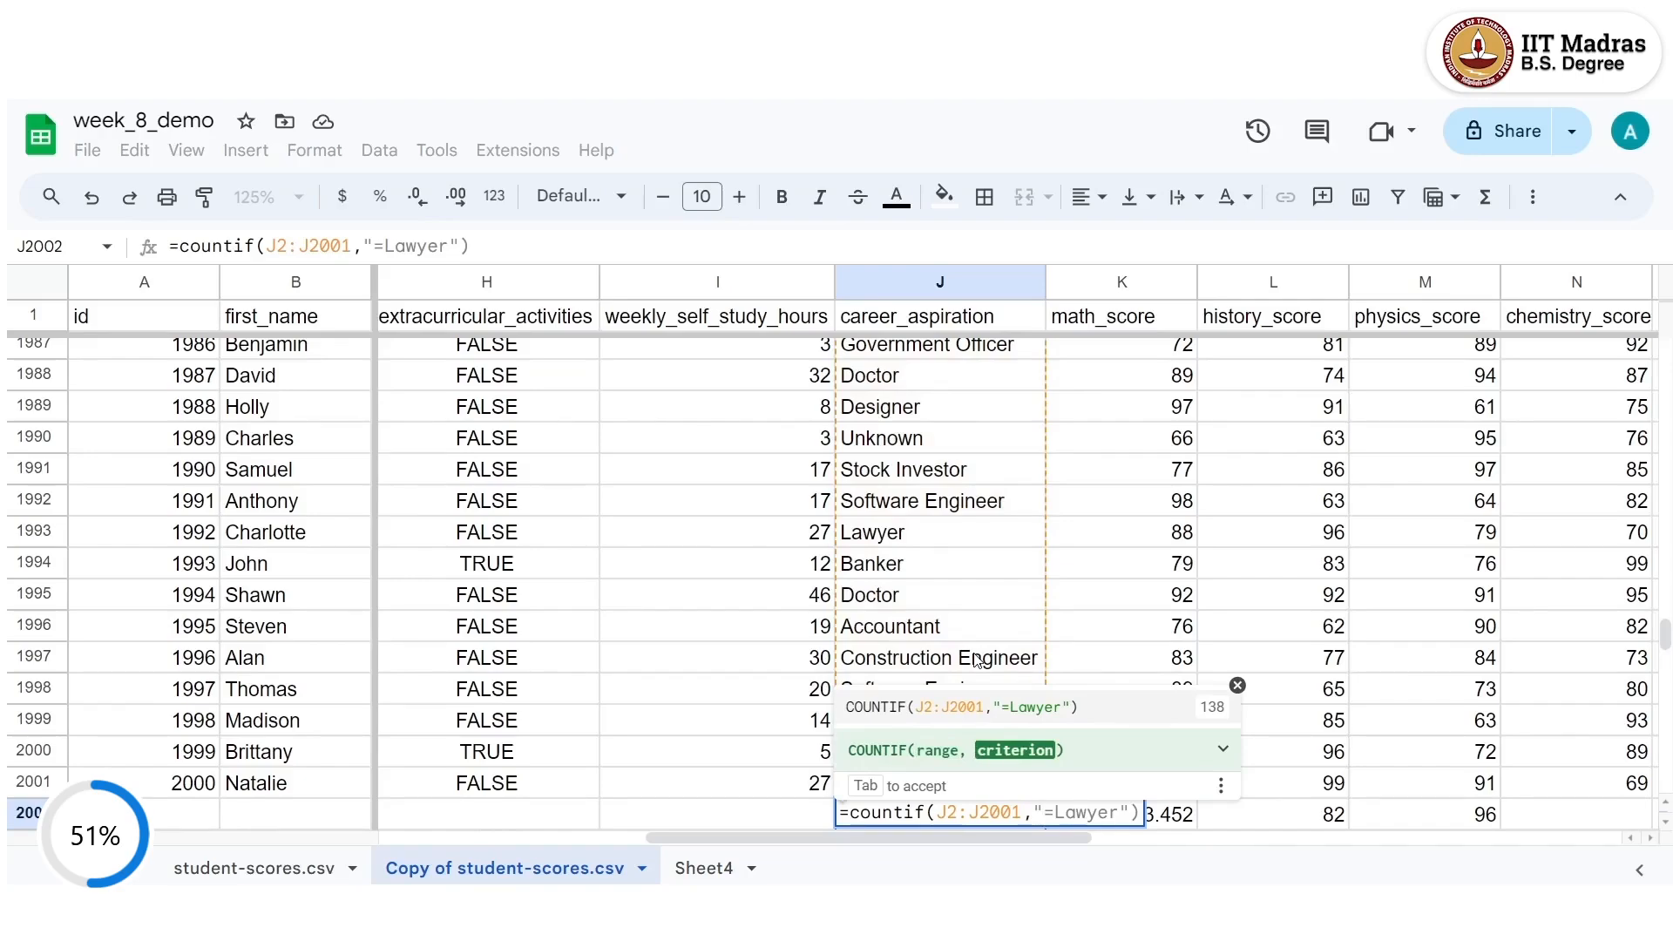
text(")
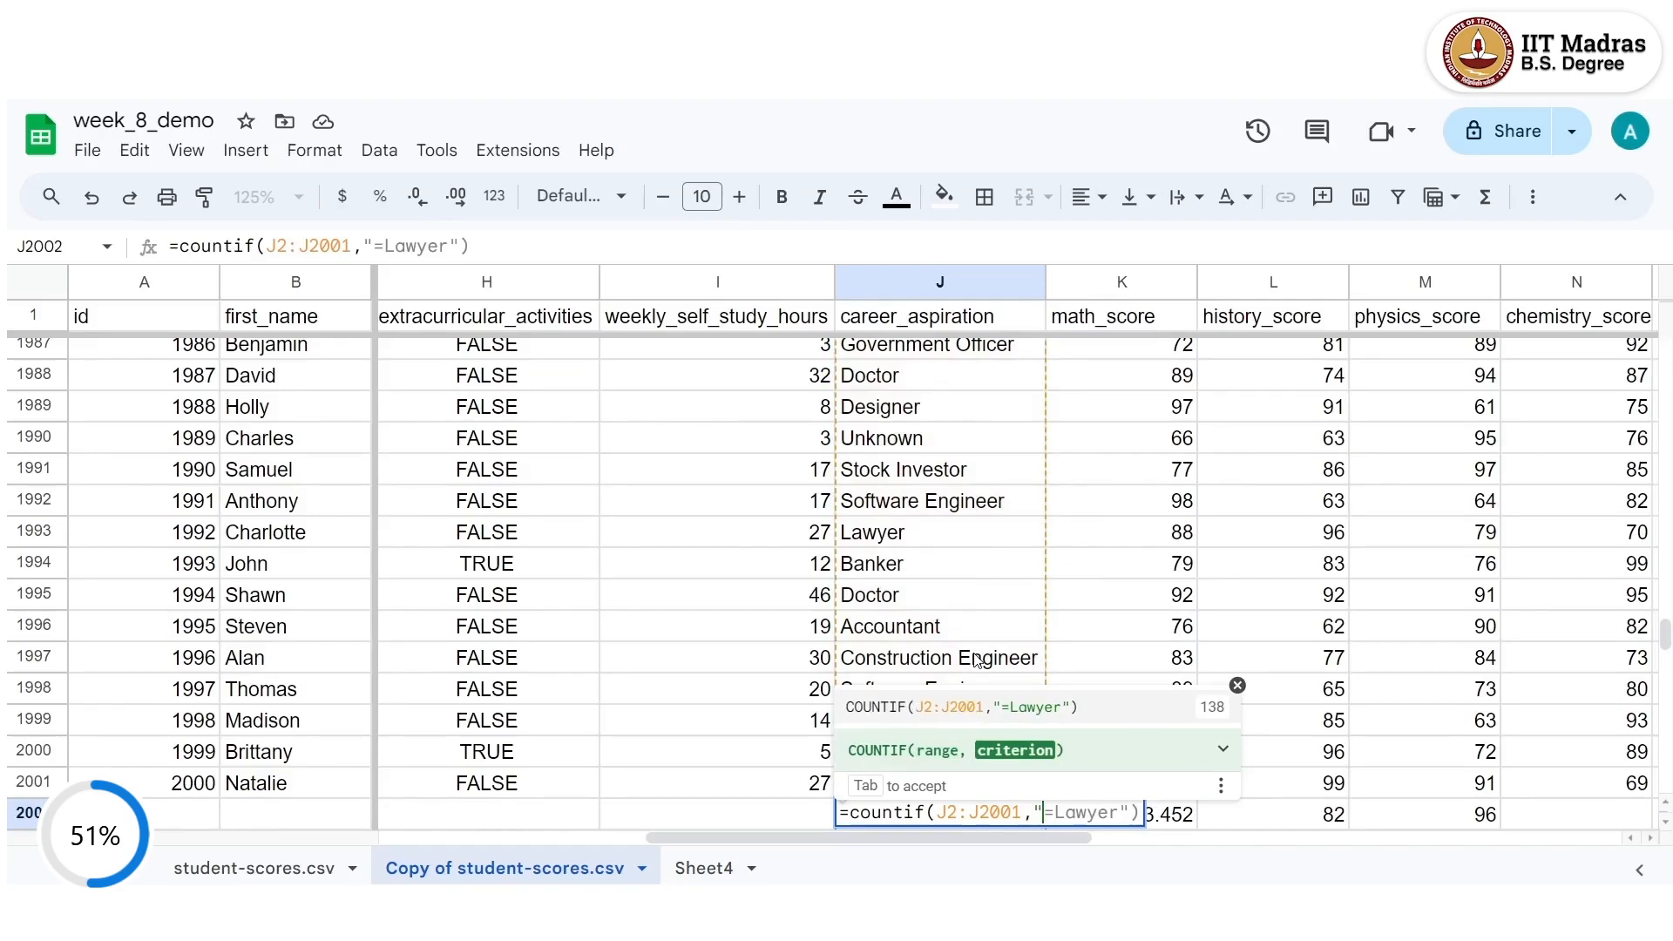
text(D)
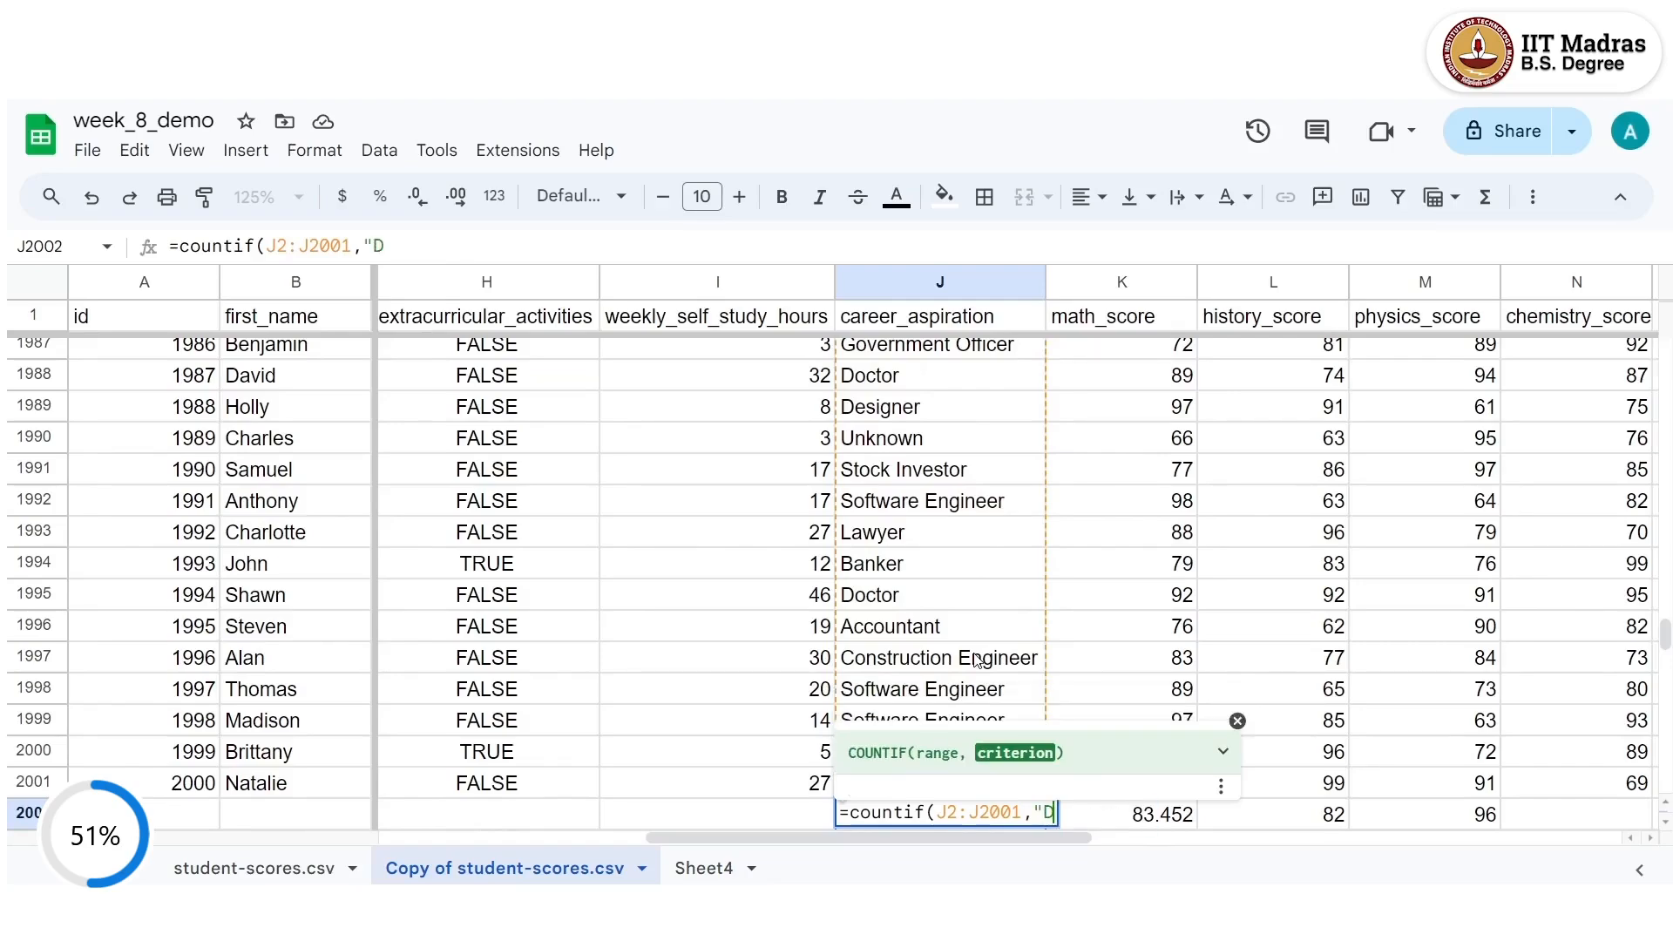
text(octor)
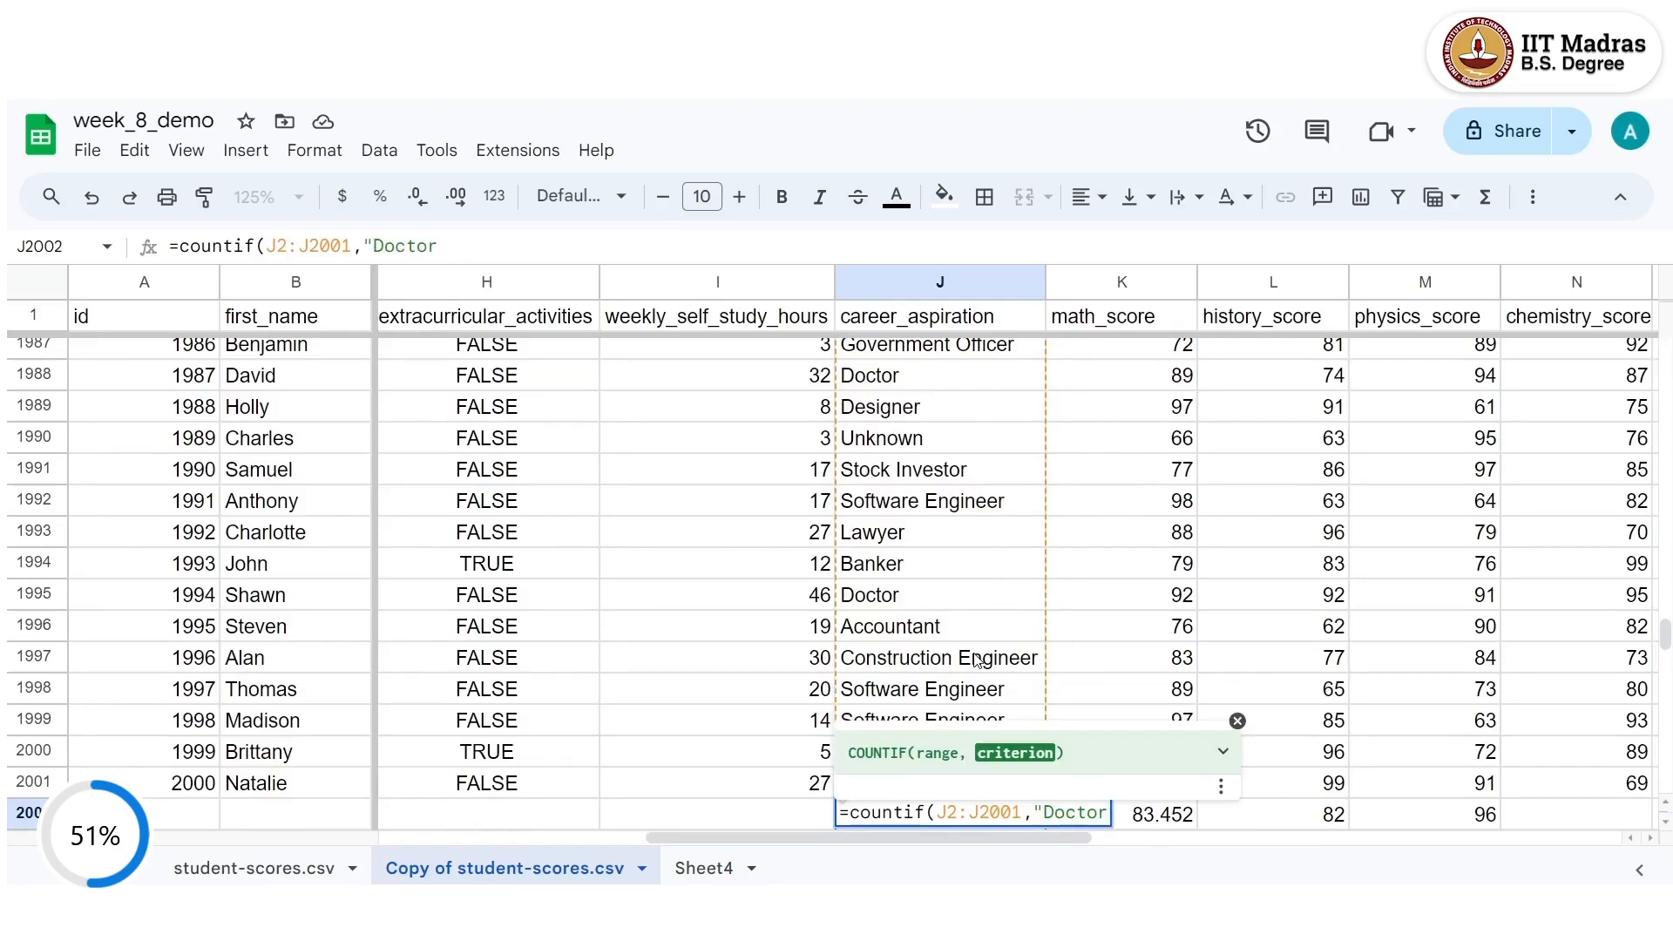
text(")
key(Return)
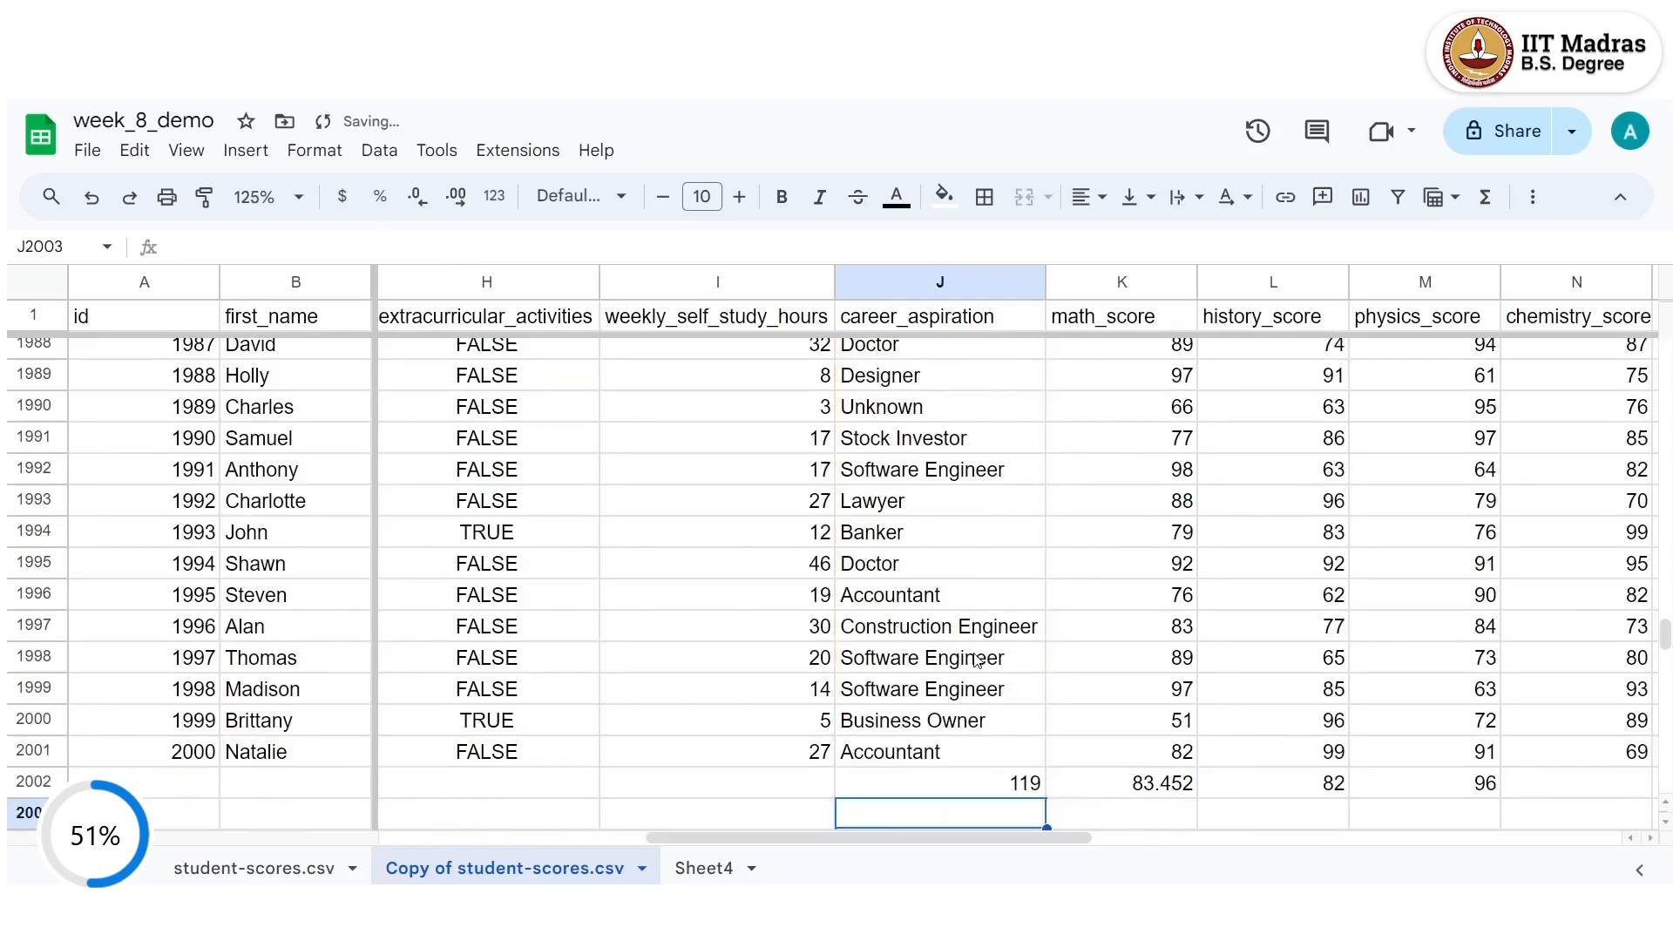
click(1009, 789)
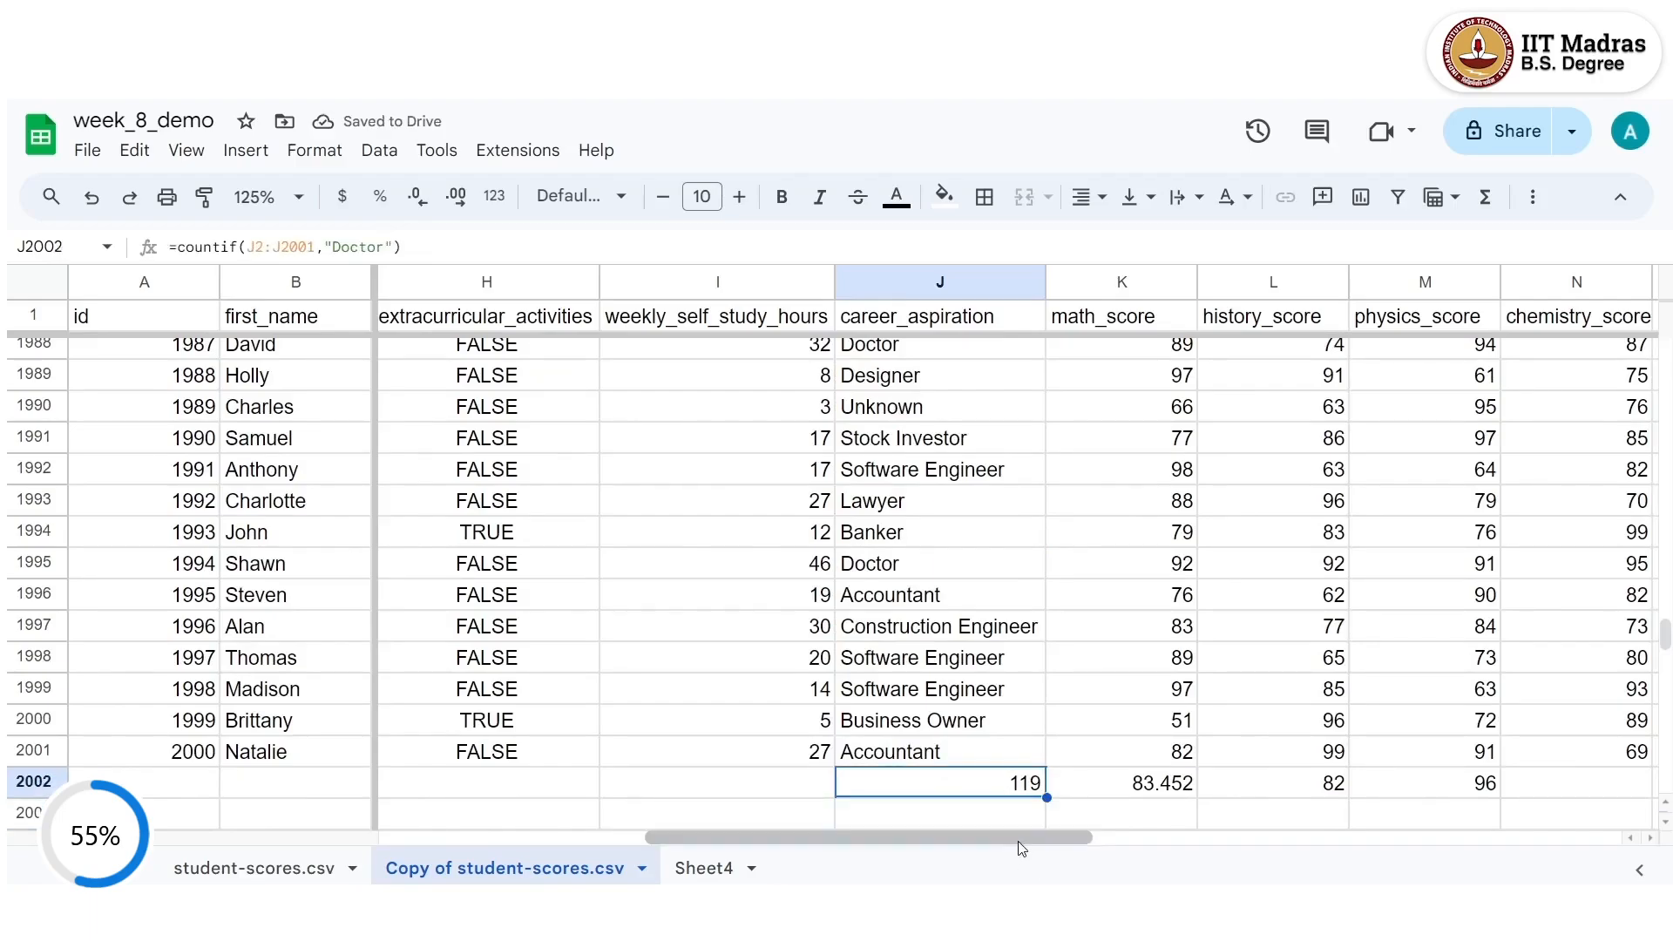
Add the column header Range in U1, leaving column T with the A/S labels in place.
drag(1016, 839, 1479, 838)
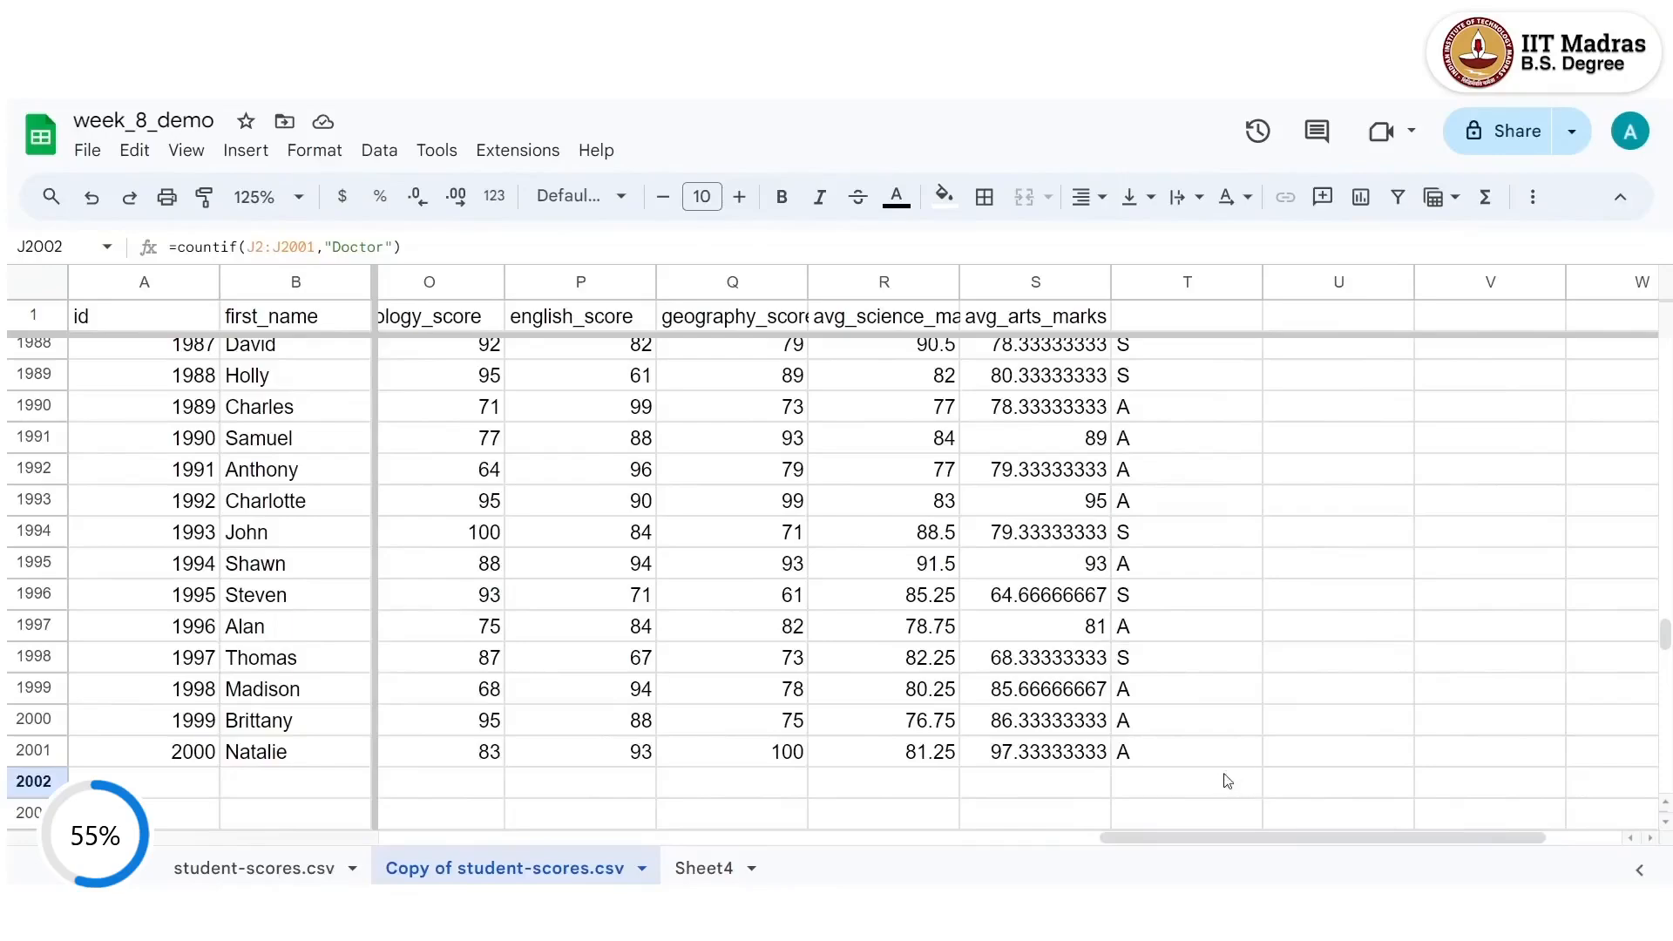
click(1124, 782)
scroll(1185, 452, up, 15)
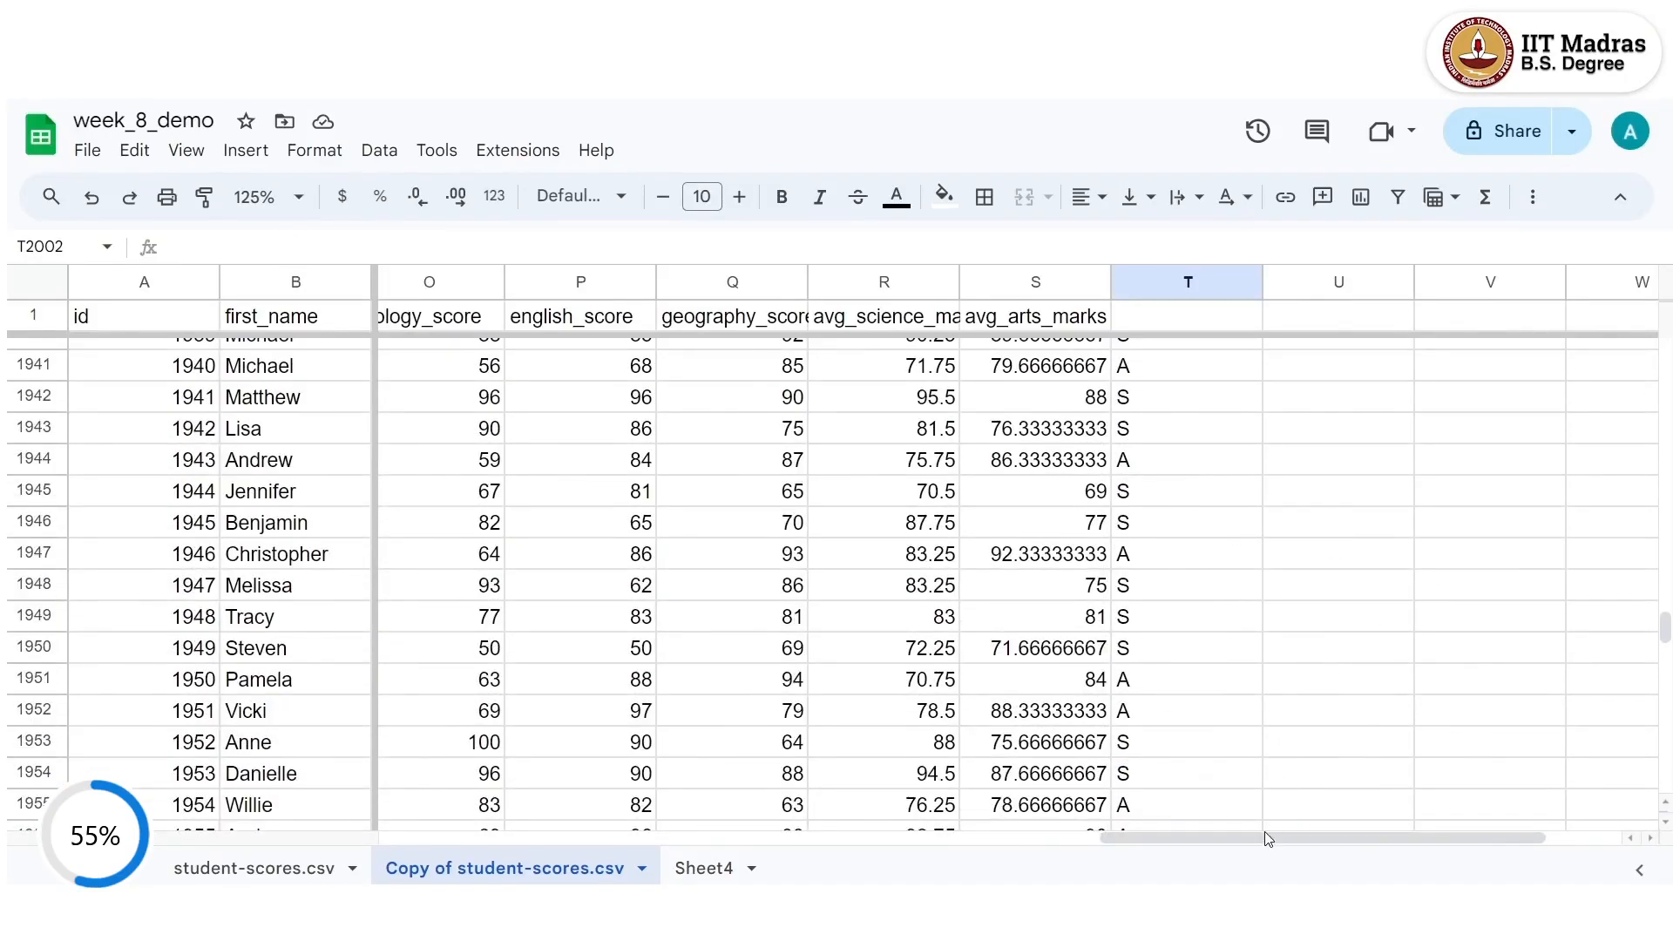
scroll(1258, 775, down, 1)
scroll(1255, 749, down, 14)
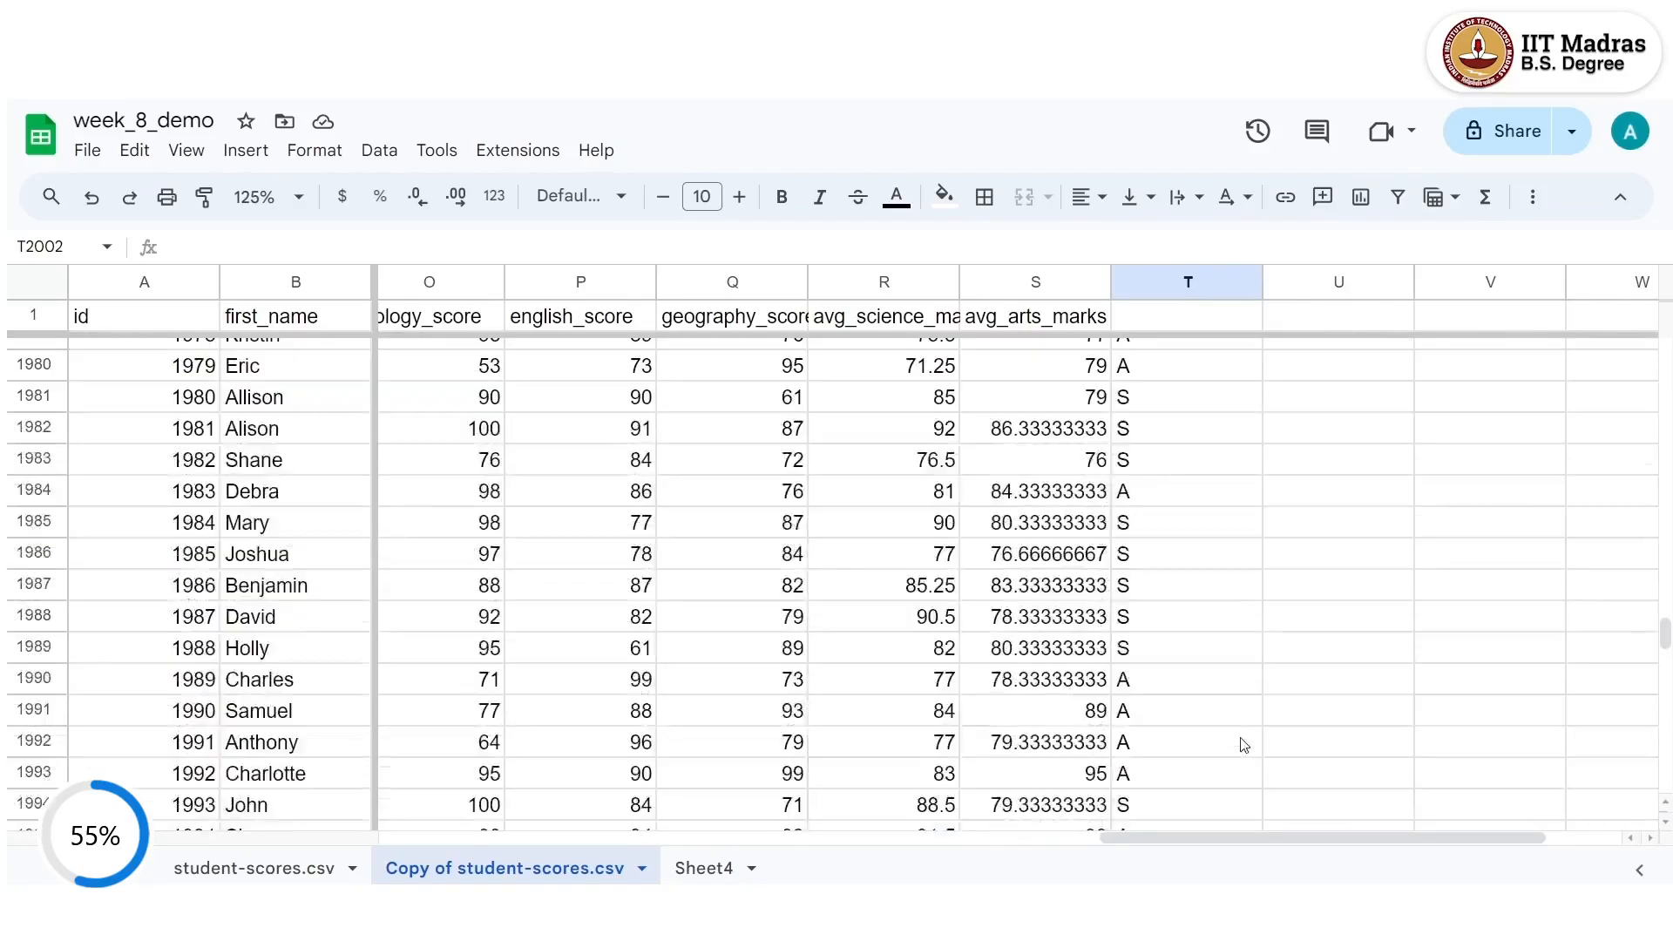
scroll(1228, 732, up, 2)
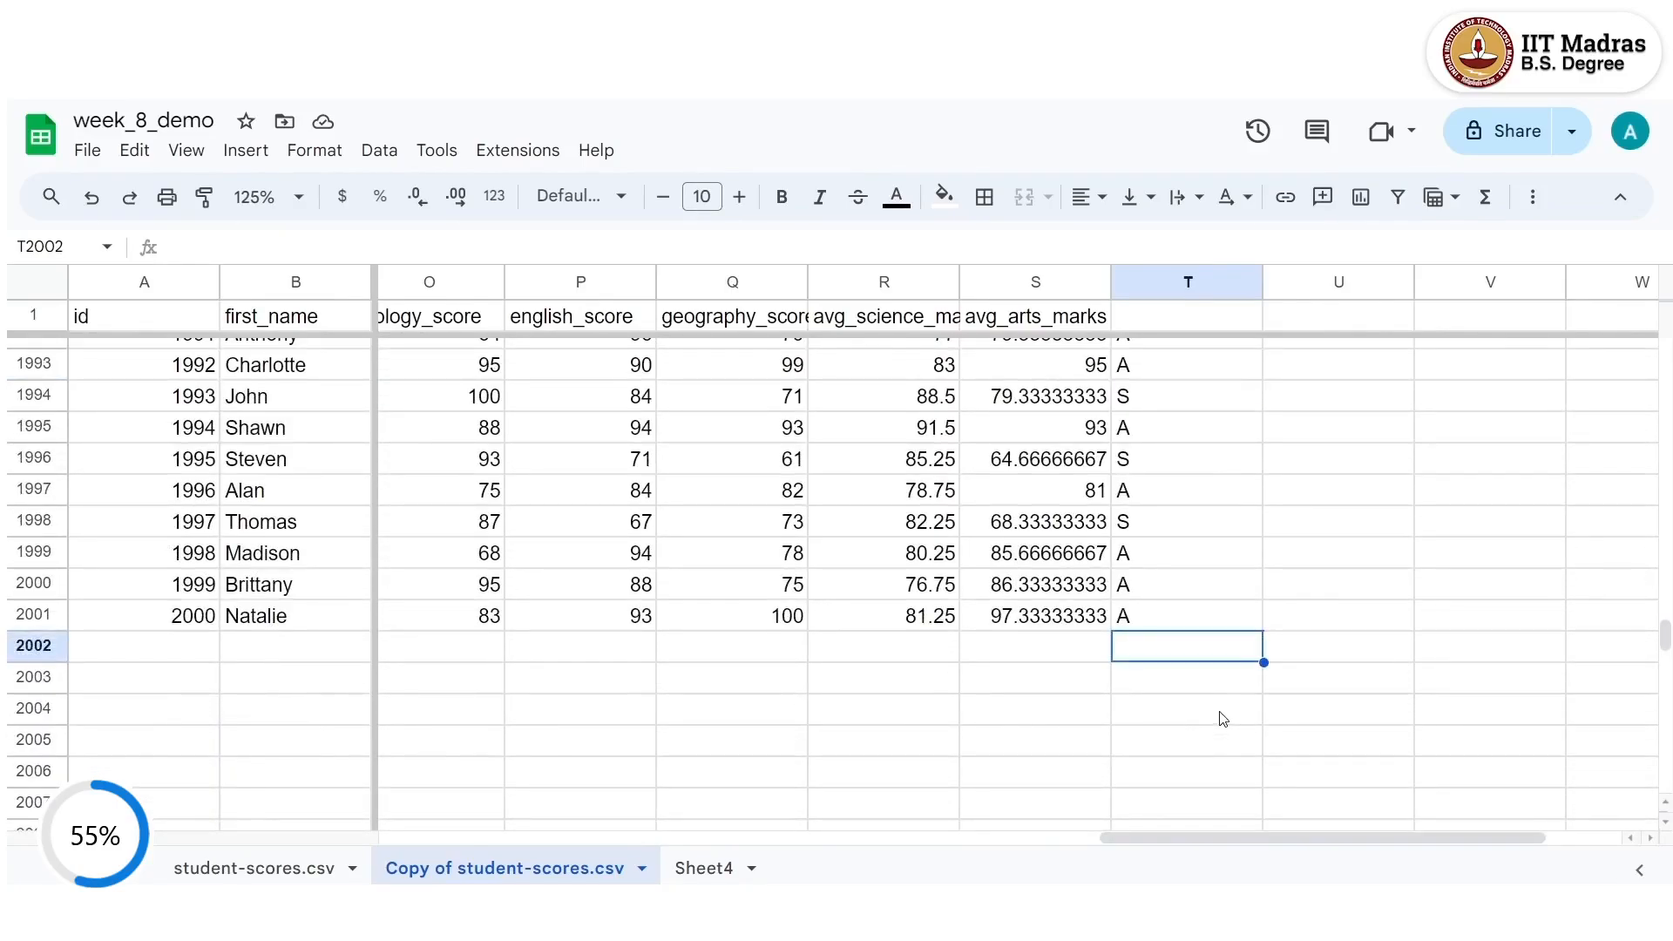
scroll(1379, 645, up, 12)
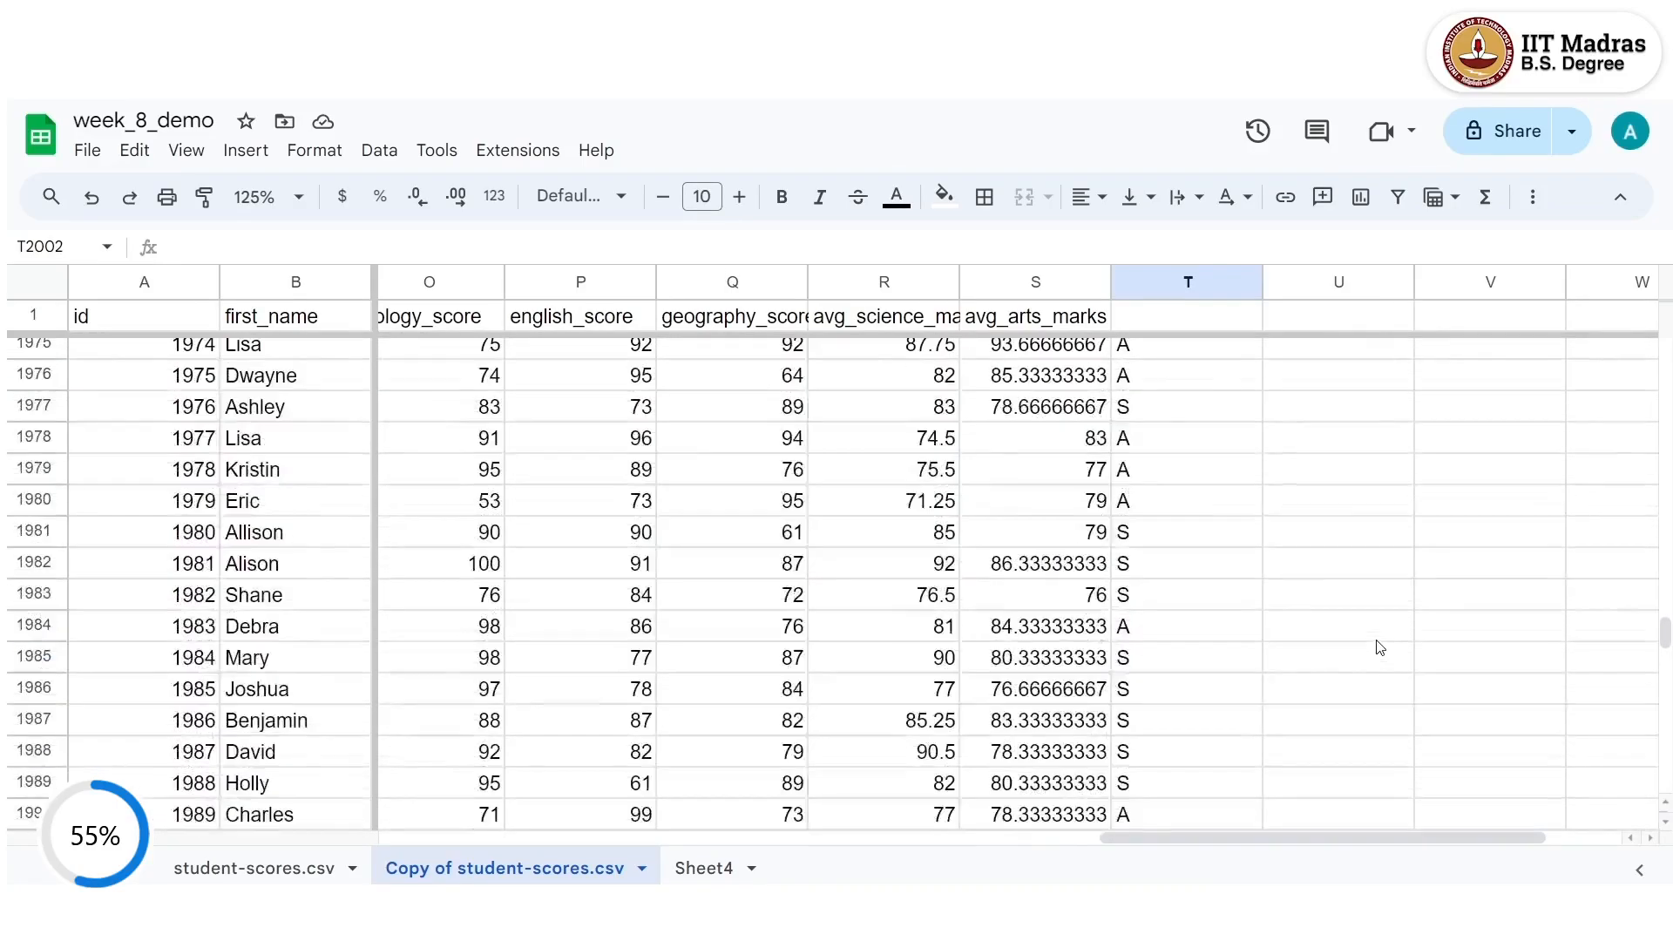
drag(1666, 621, 1576, 310)
click(1343, 324)
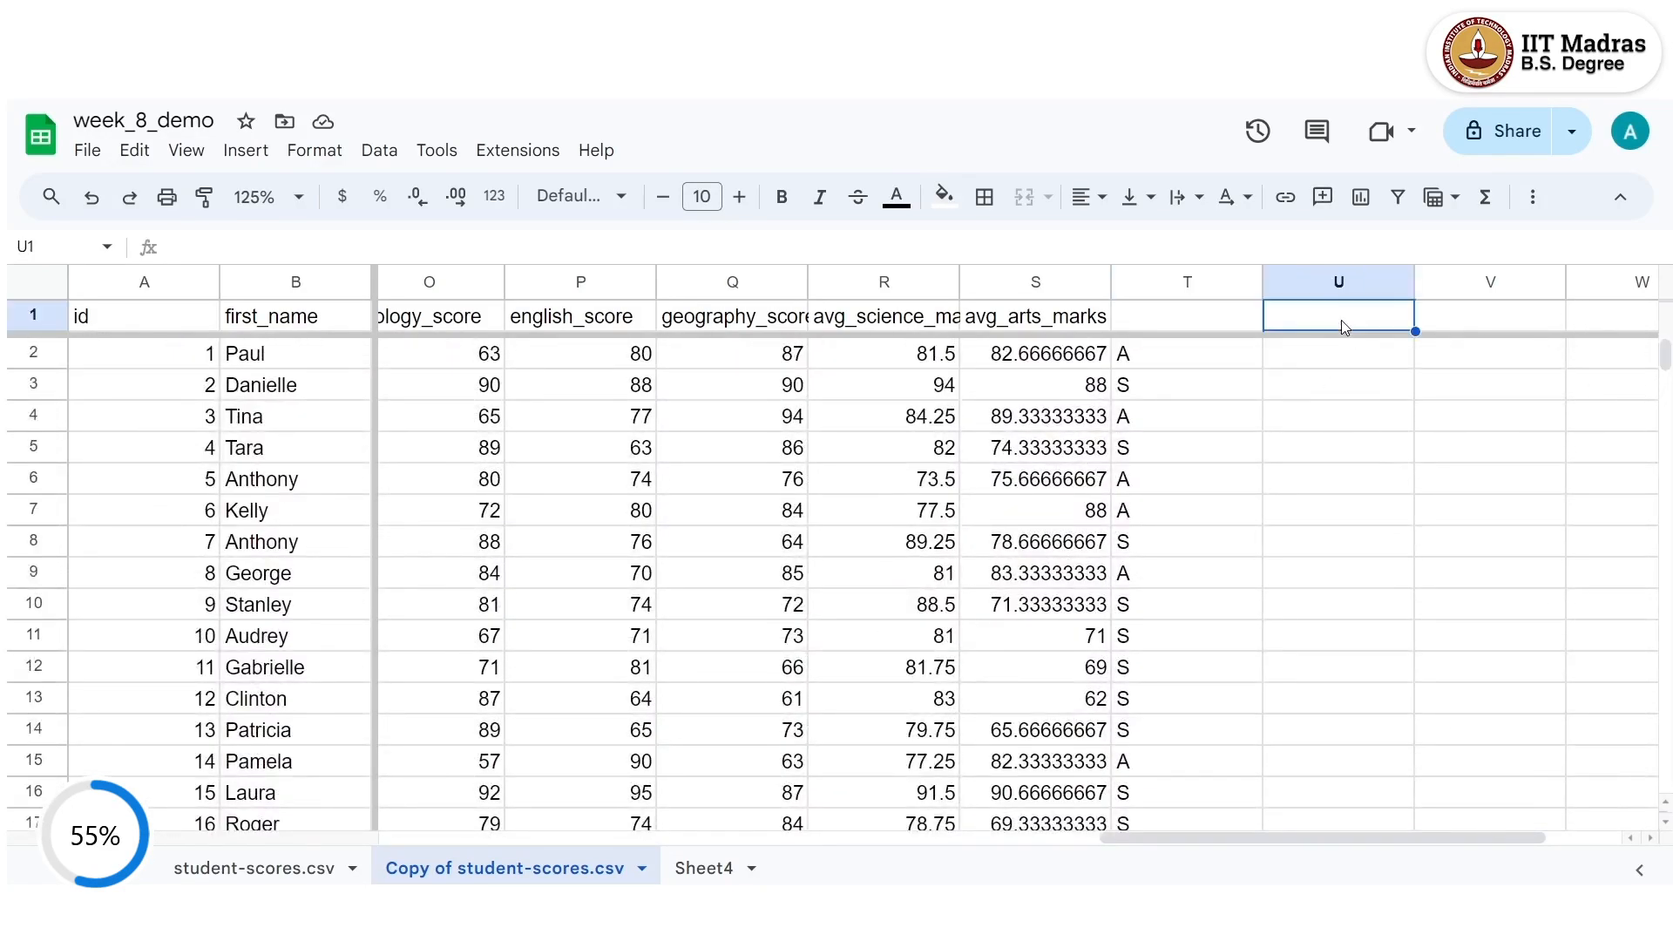
text(Ra)
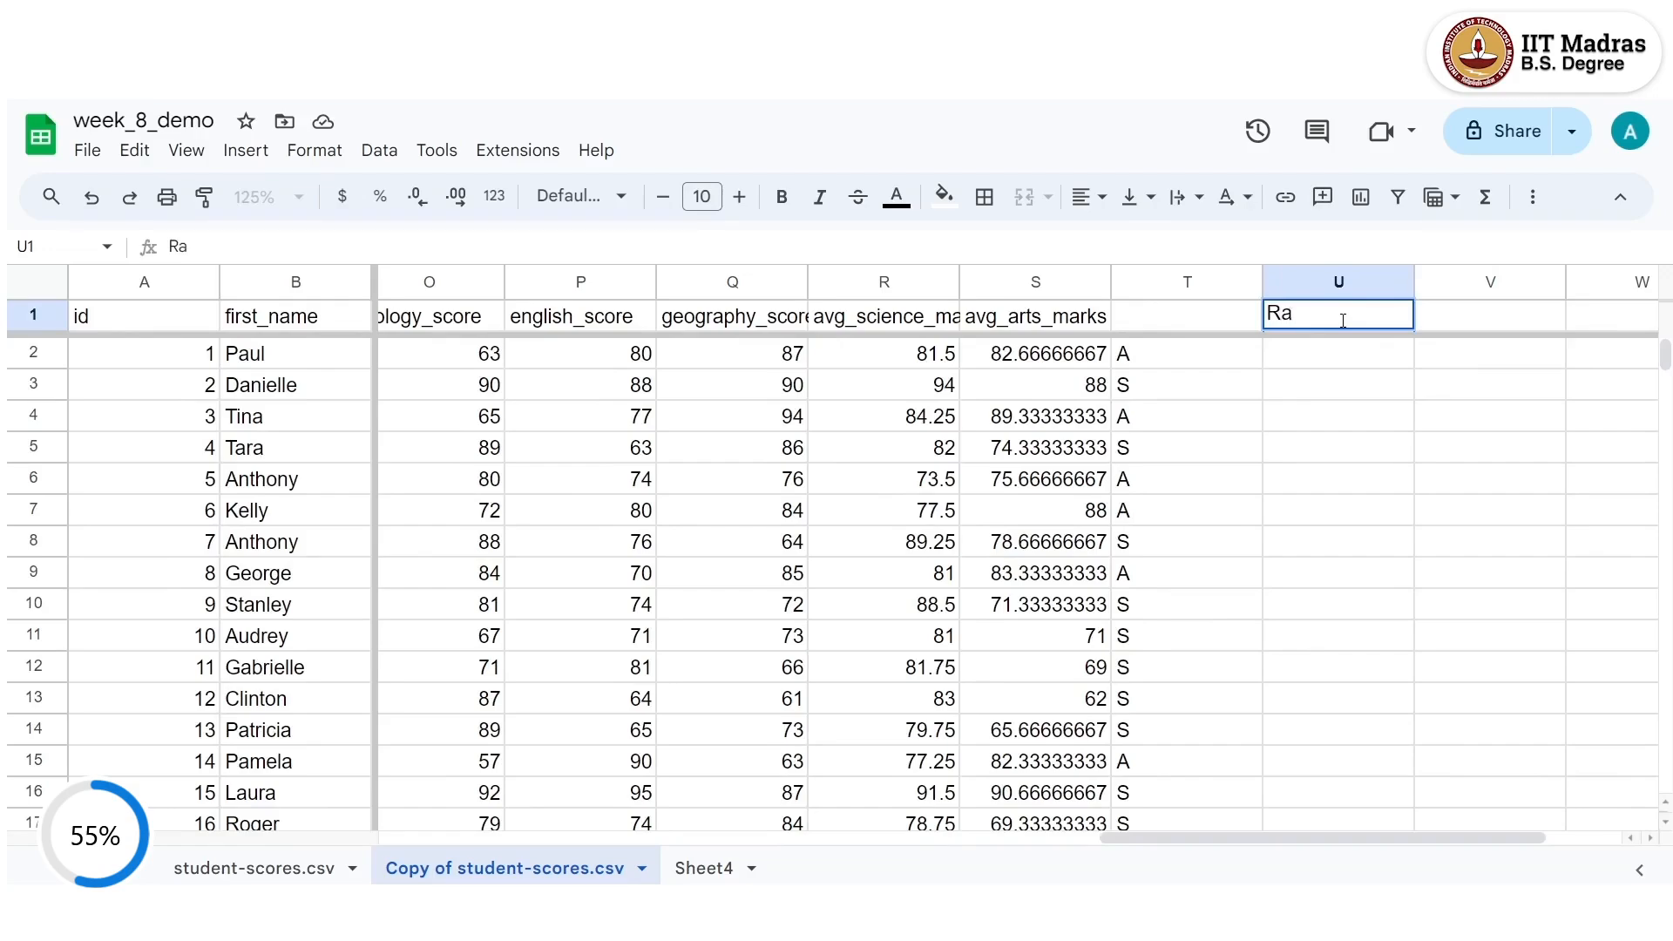
text(nge)
key(Return)
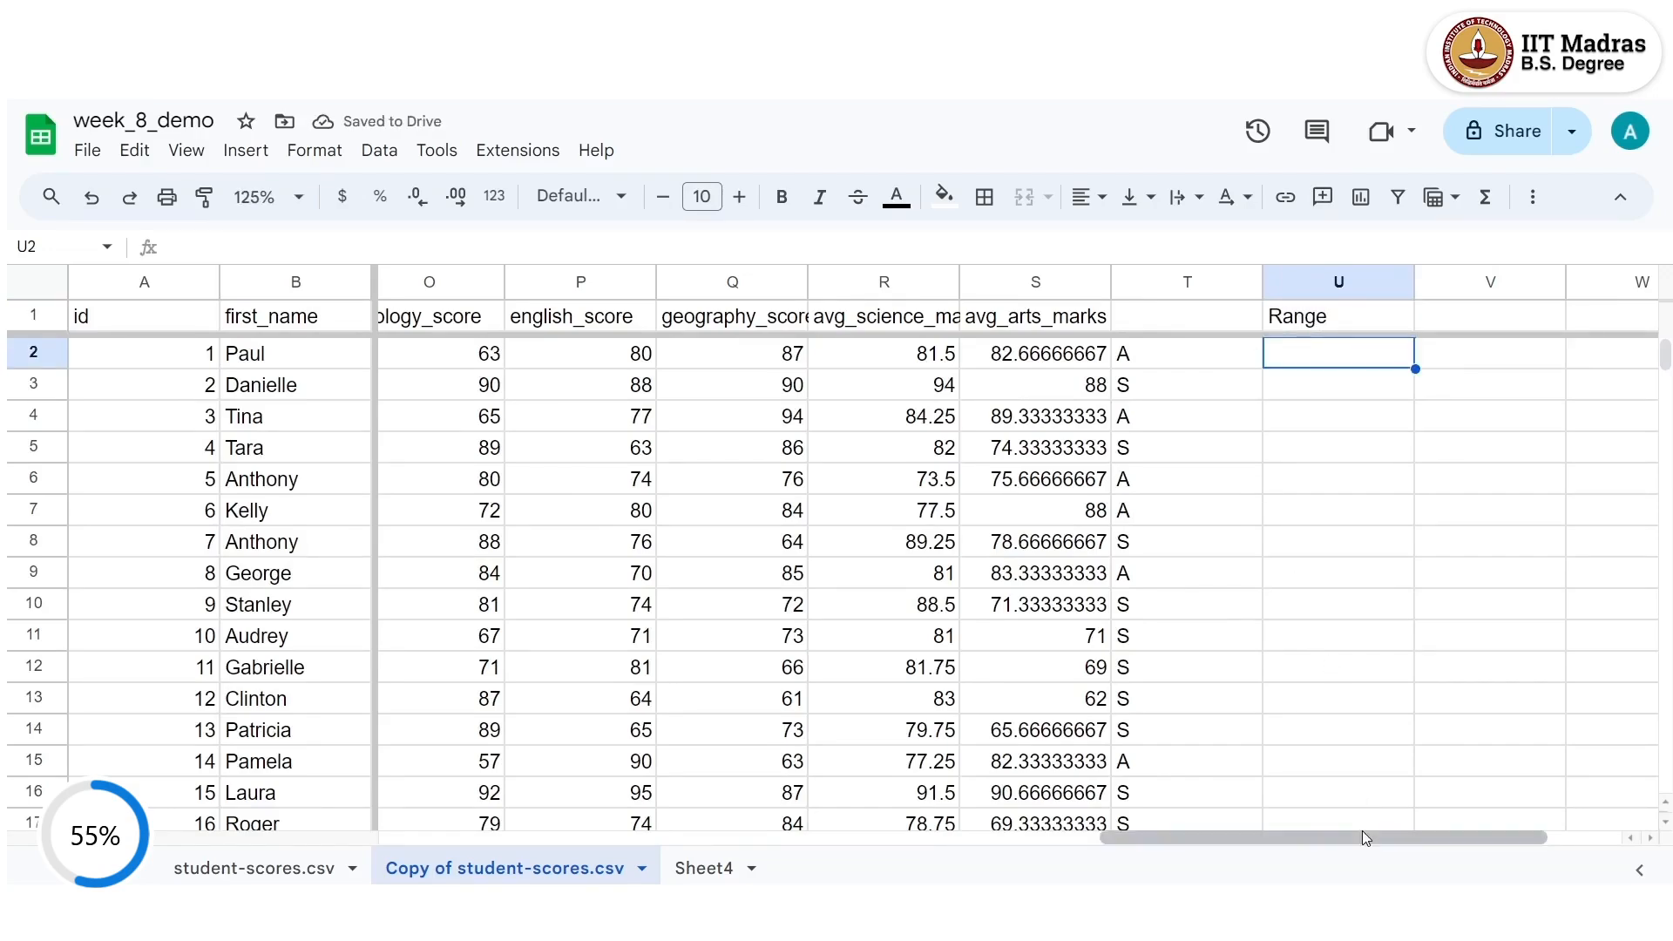
Calculate the first student's score range in U2 with =MAX(K2:Q2)-MIN(K2:Q2), covering the math to geography scores.
drag(1362, 836, 1316, 840)
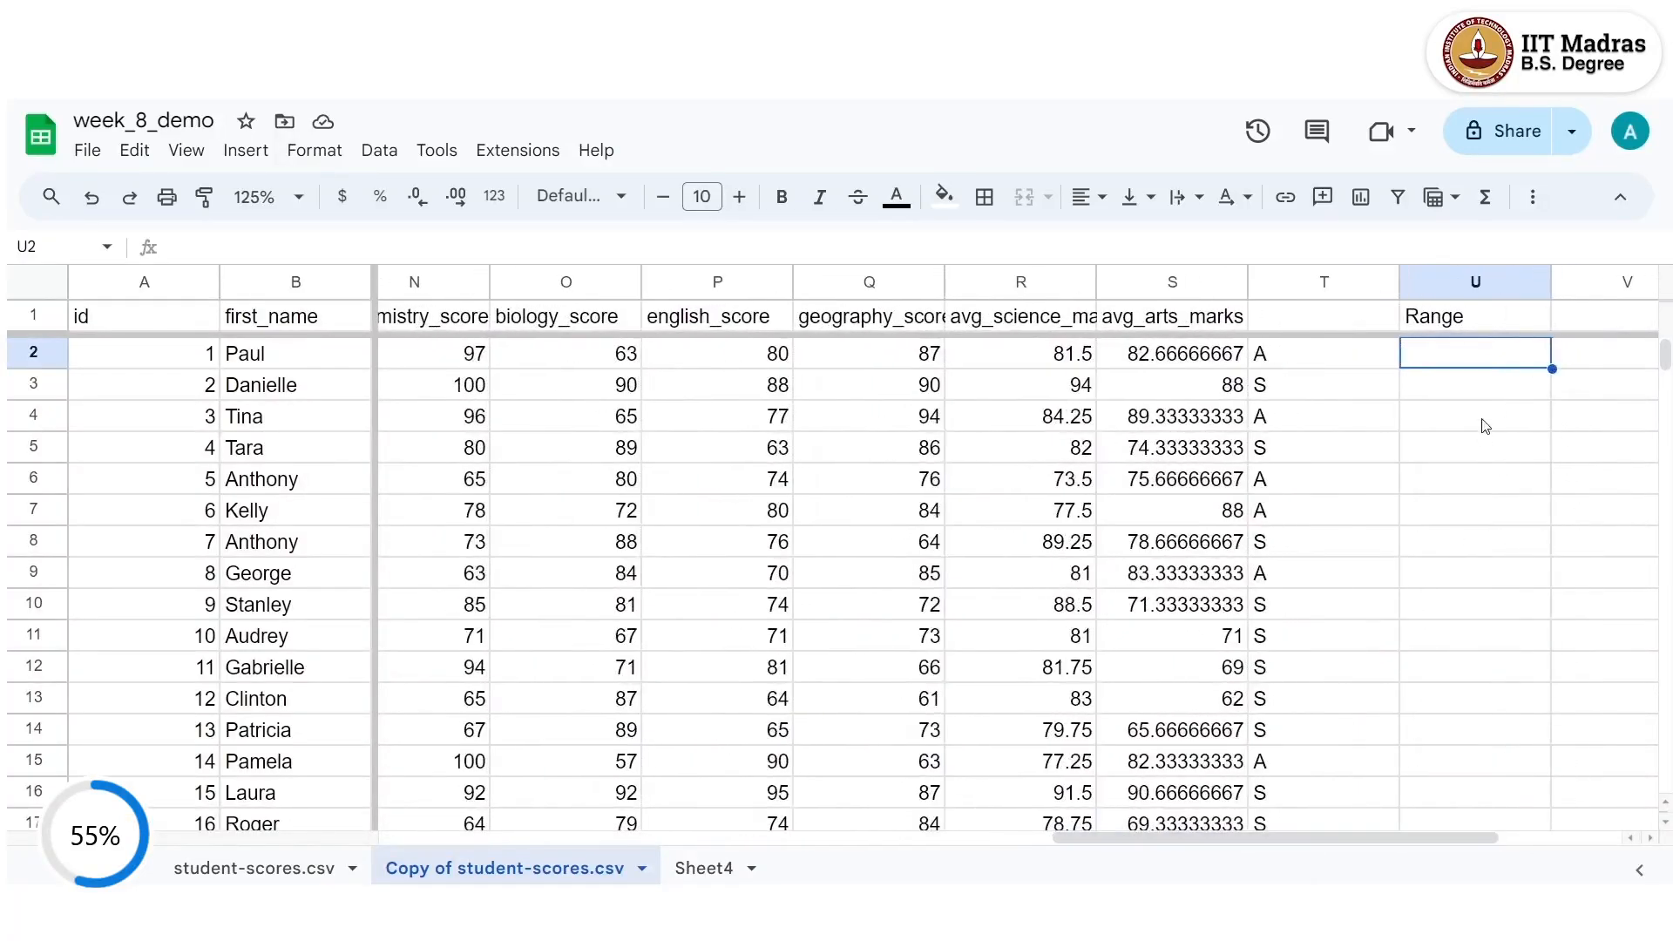
double_click(1439, 350)
text(=ma)
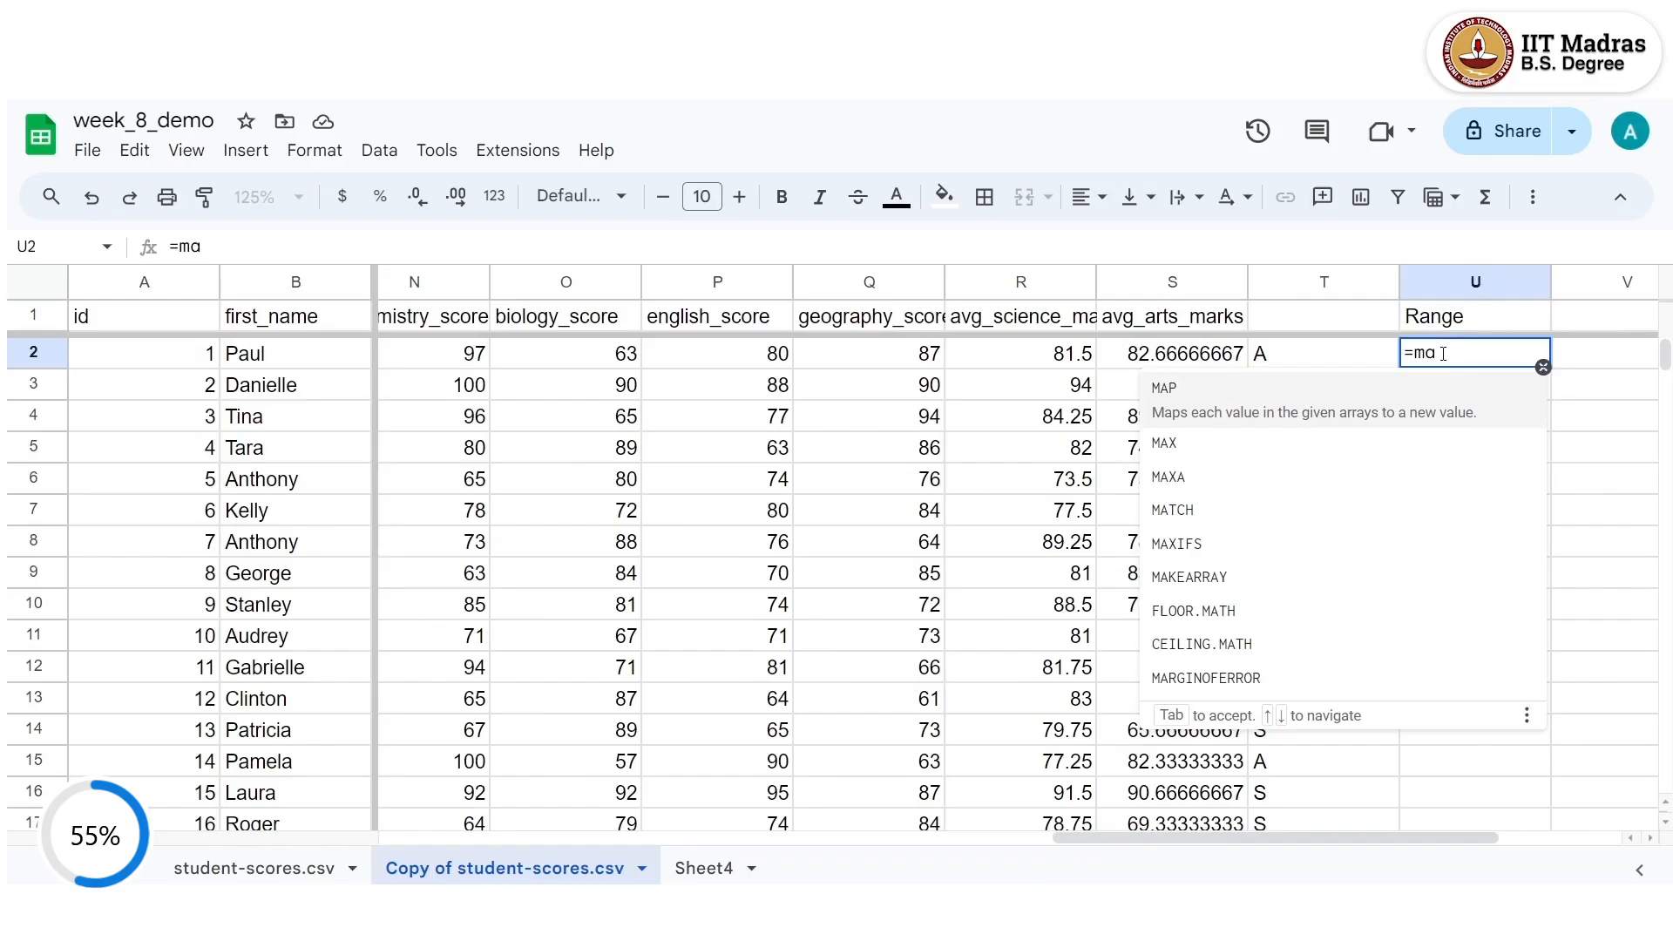
click(1325, 444)
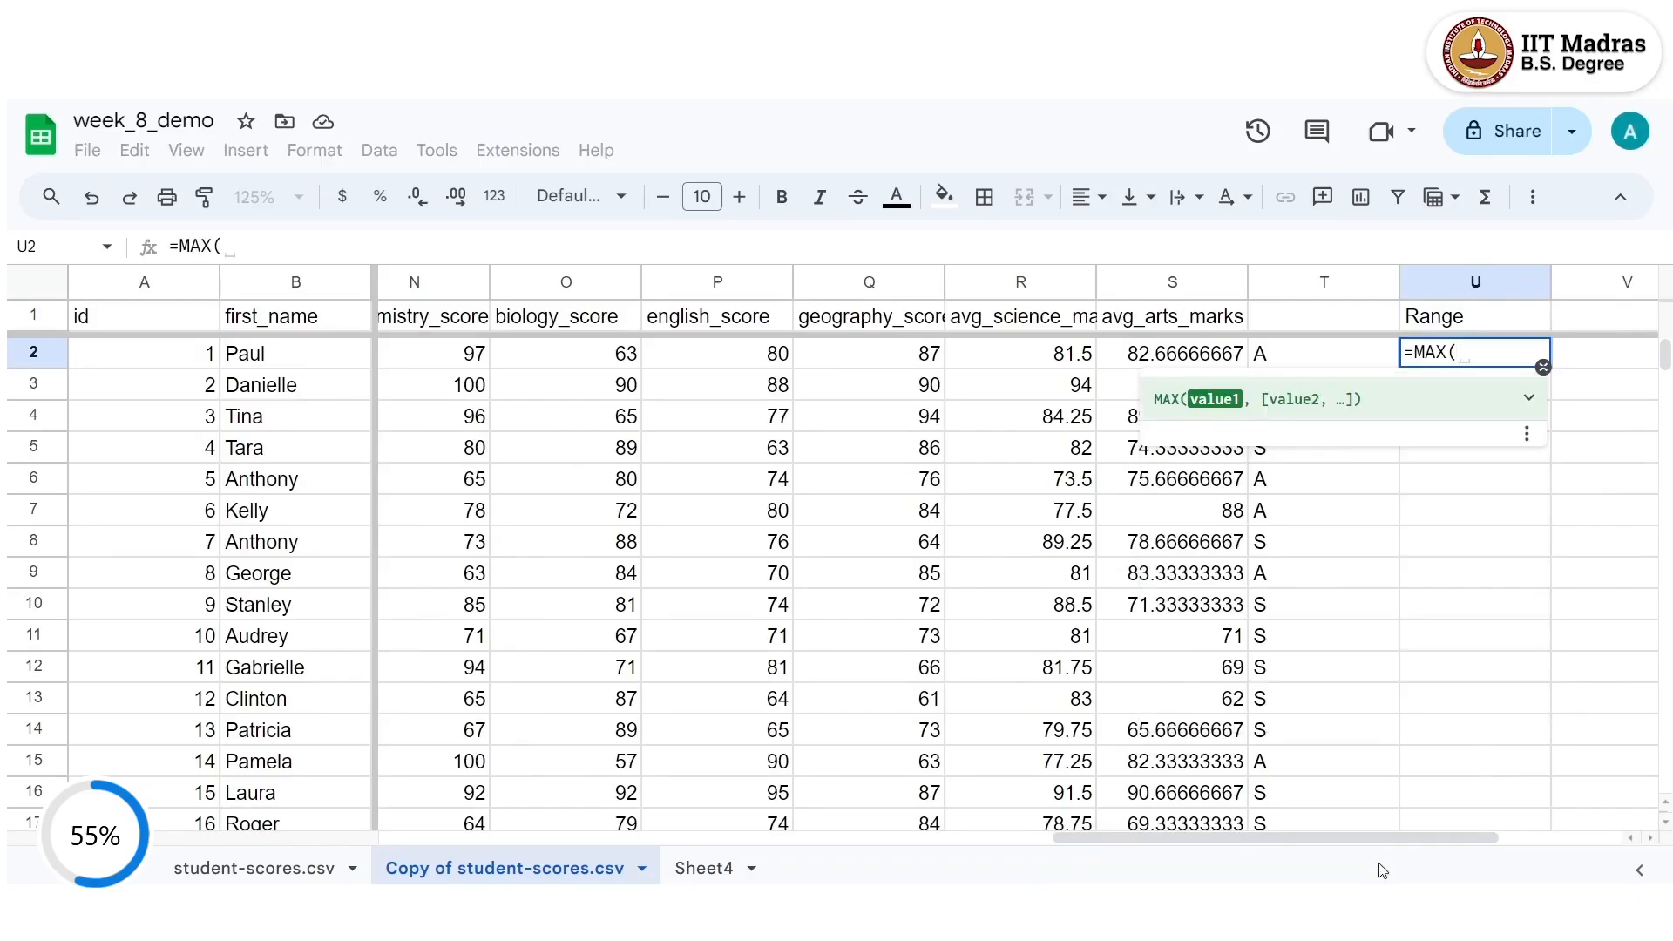
drag(1378, 839, 1181, 826)
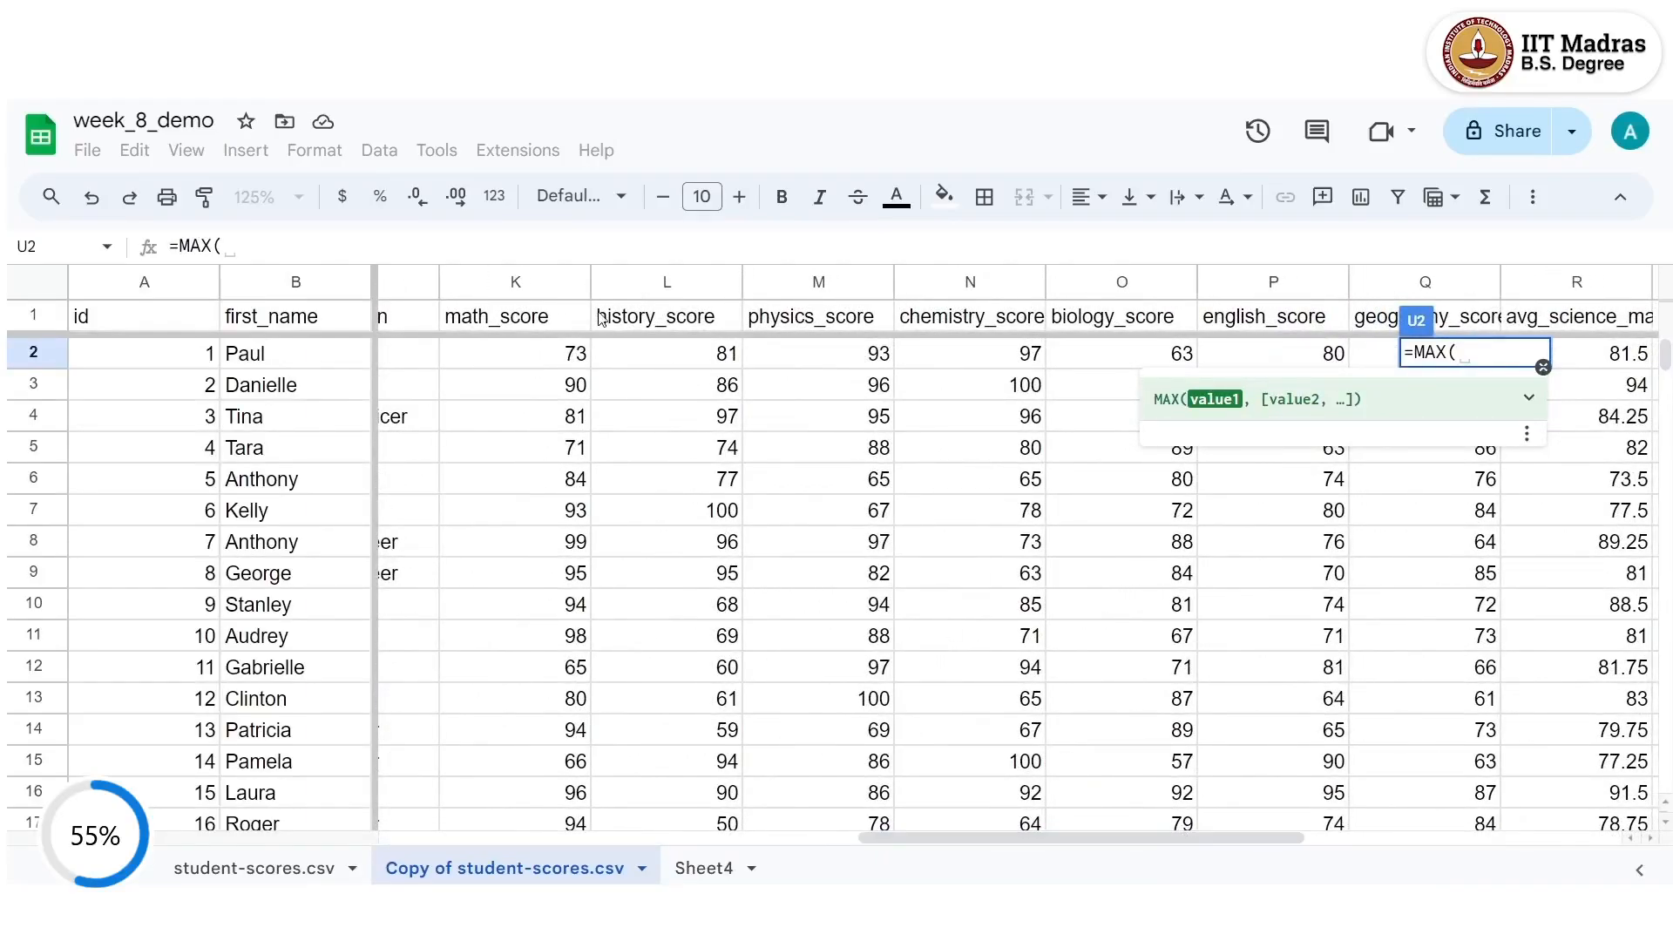
drag(571, 353, 1357, 362)
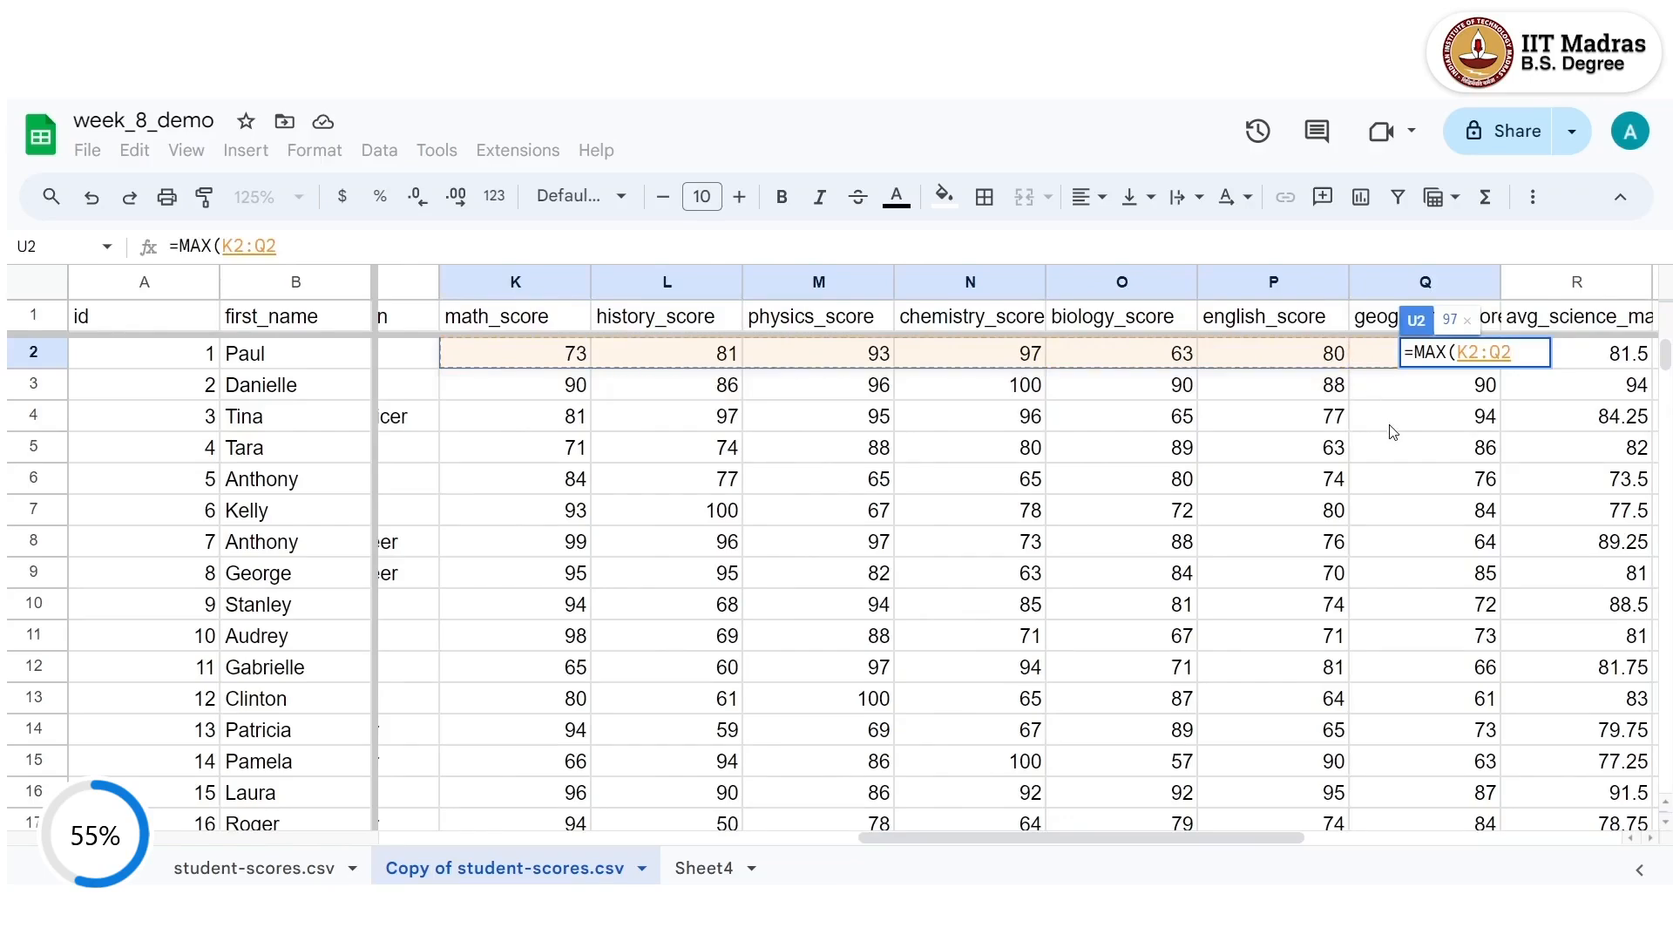
text())
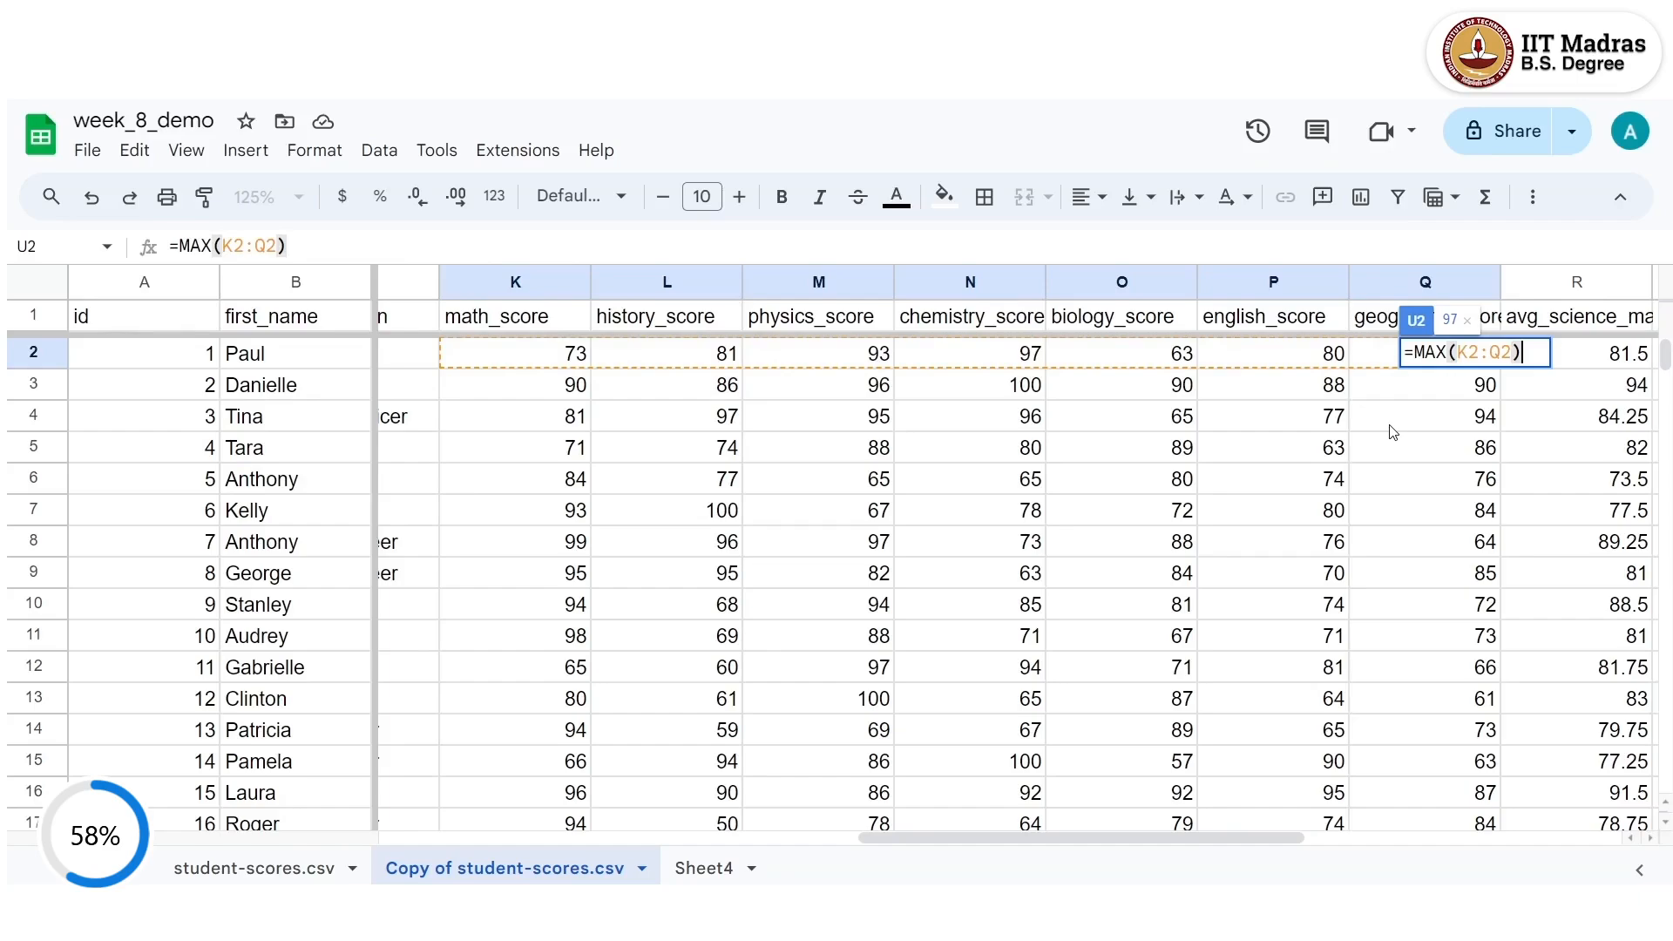
text(-)
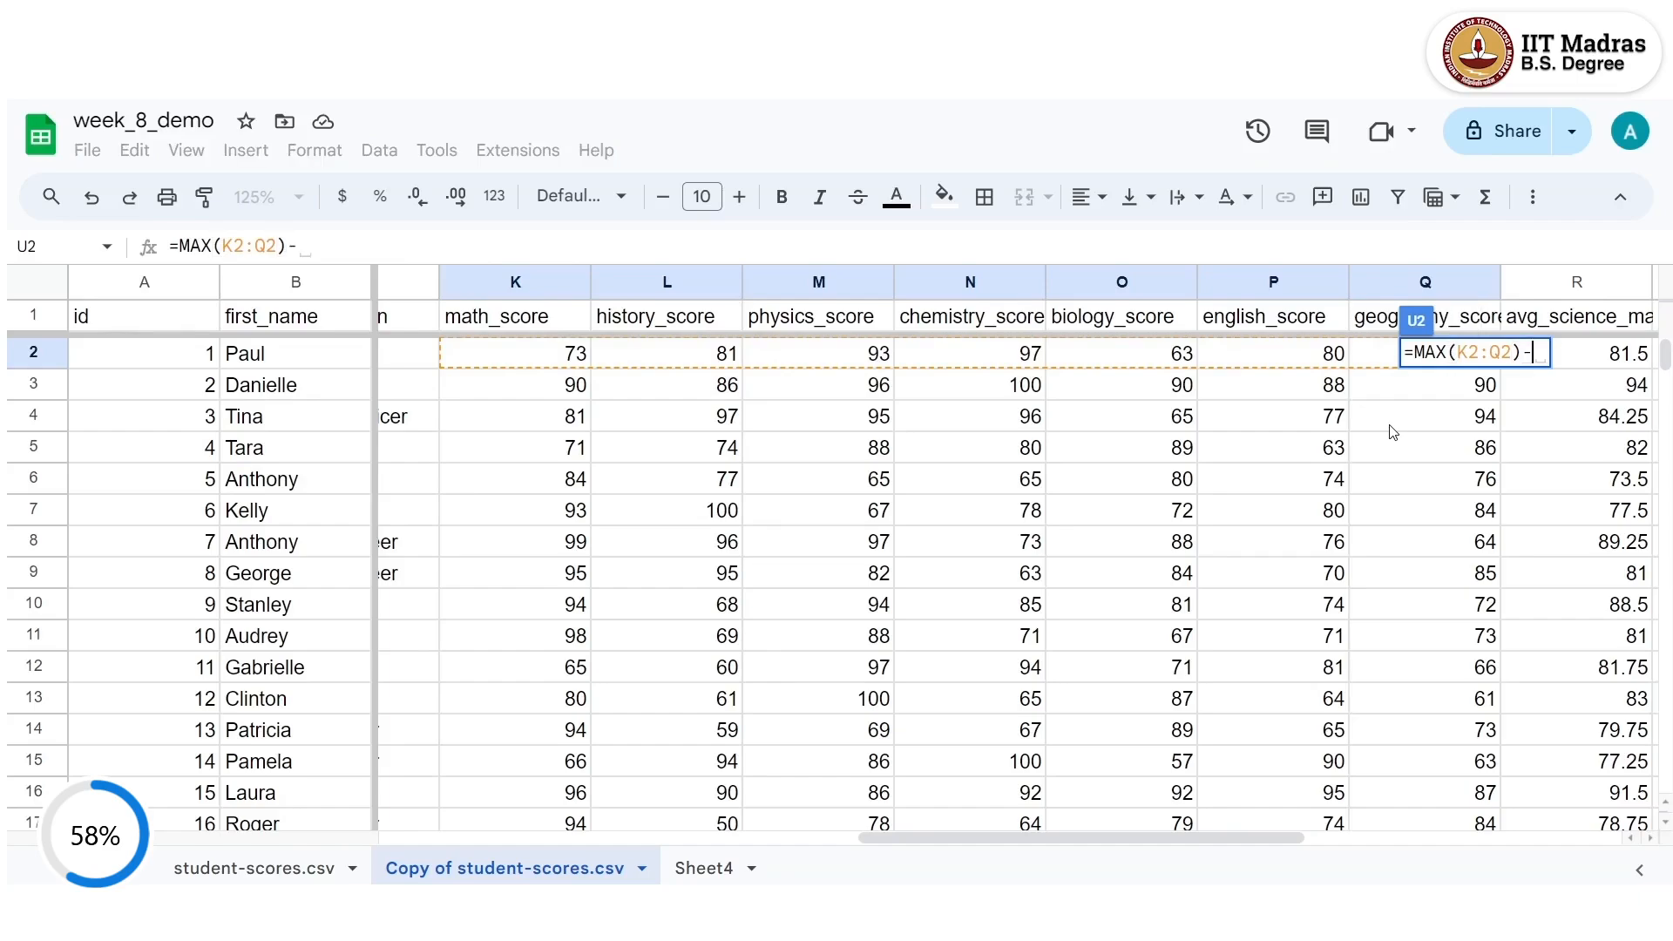
text(mi)
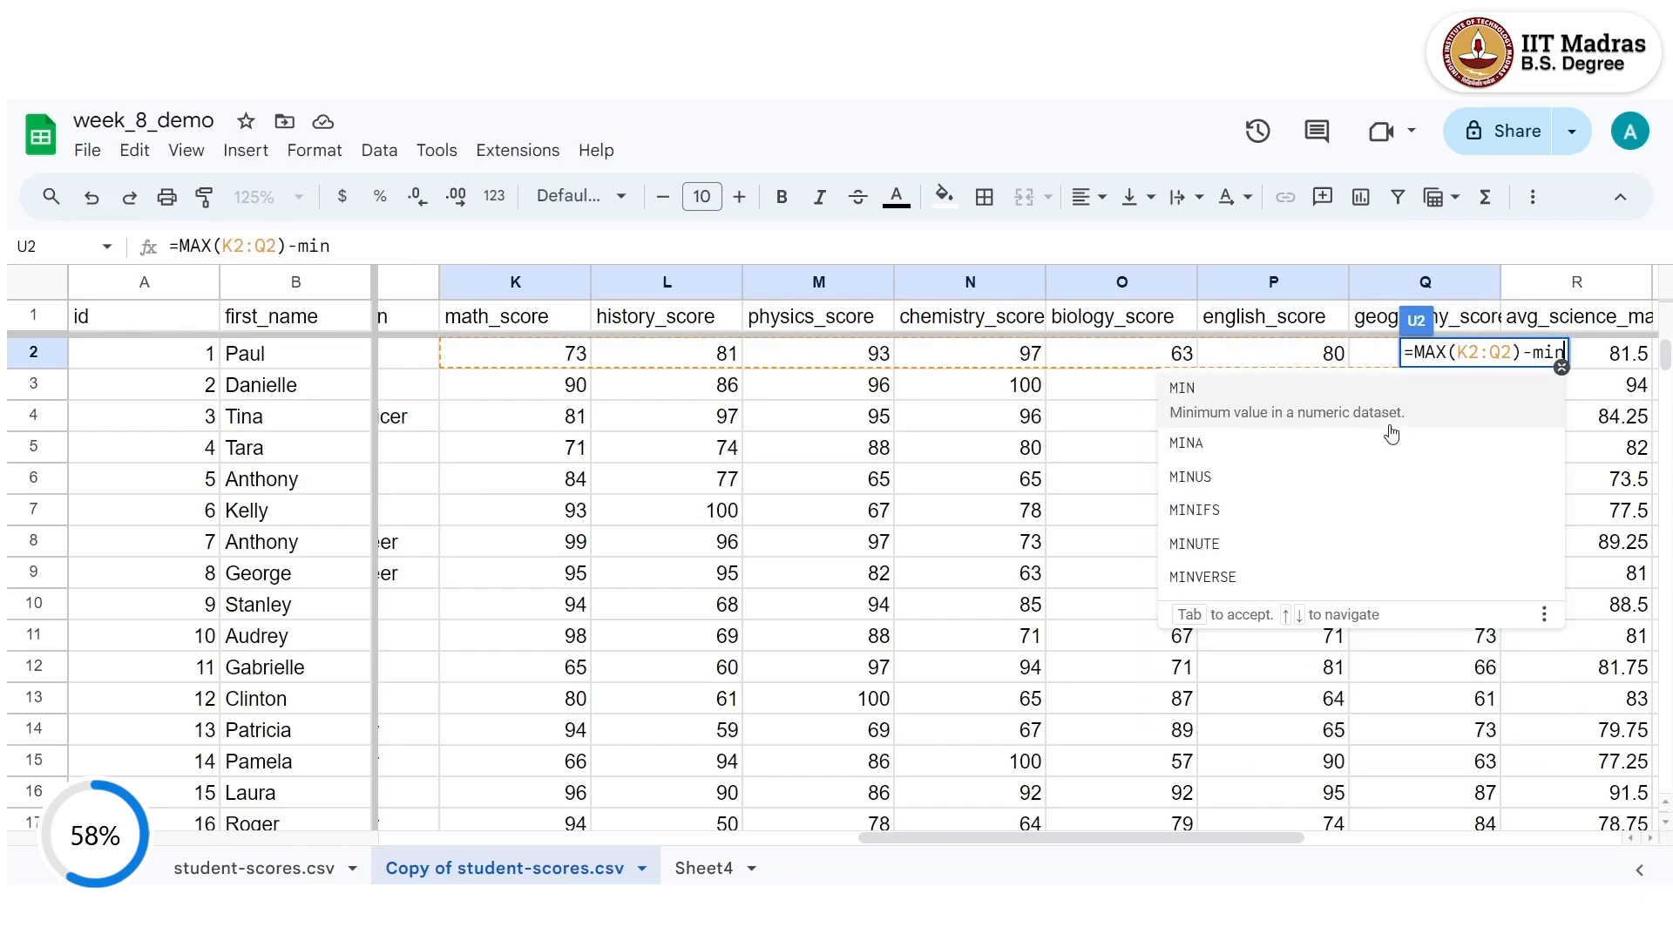
text(n)
click(1341, 388)
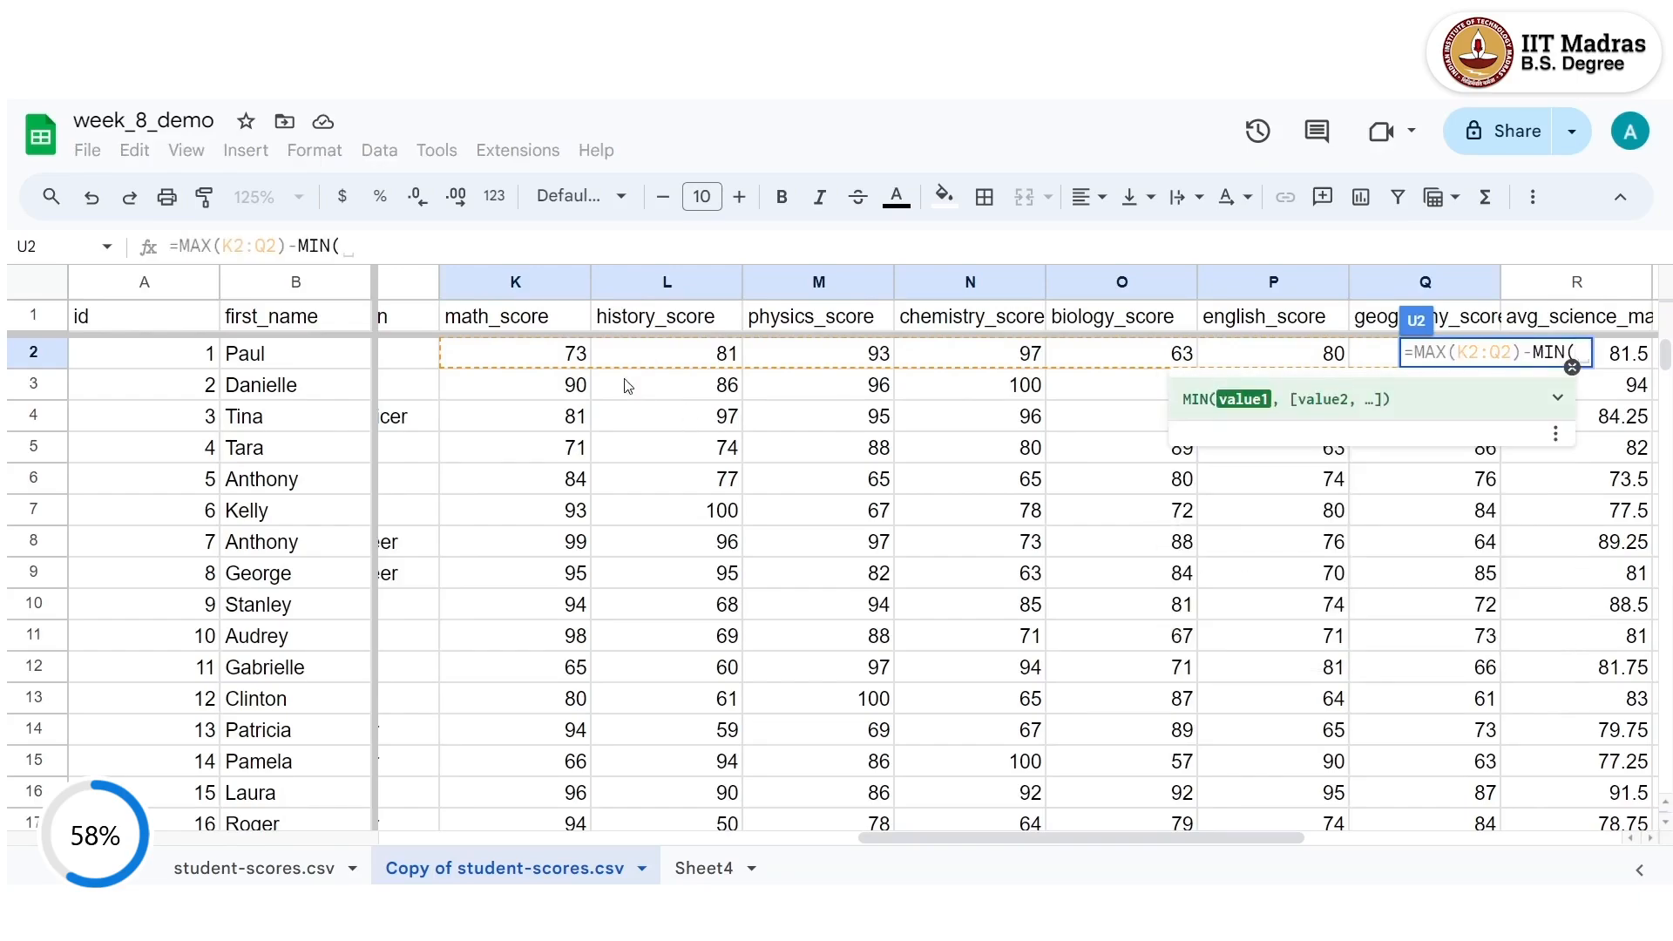
drag(562, 362, 1402, 366)
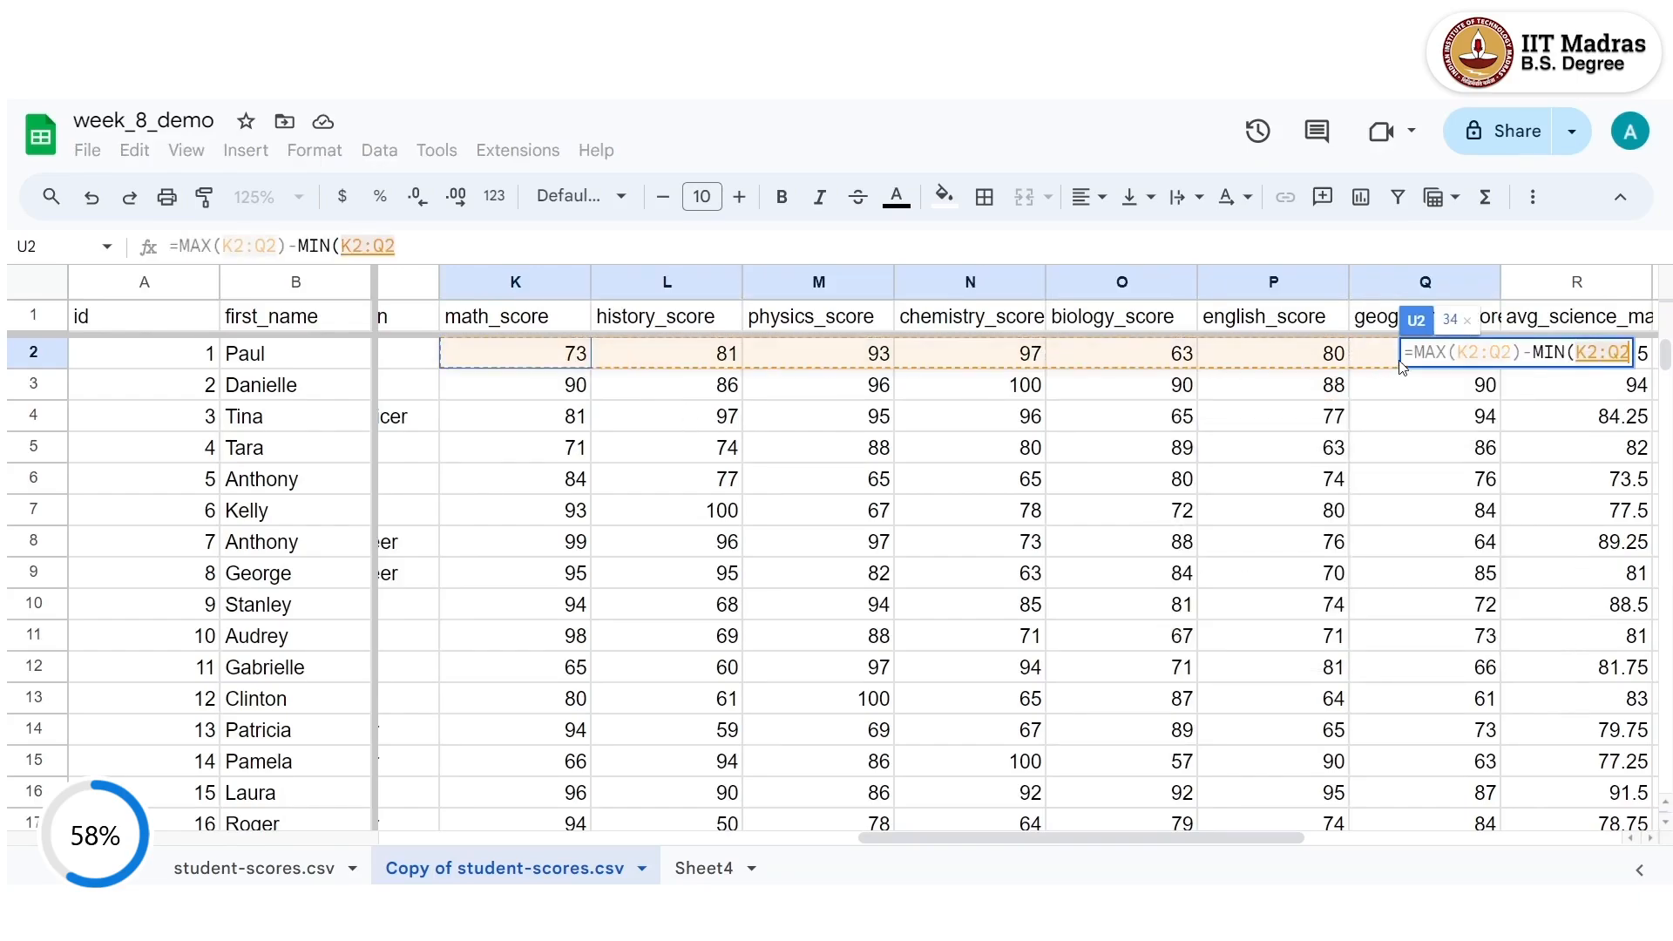
key(Return)
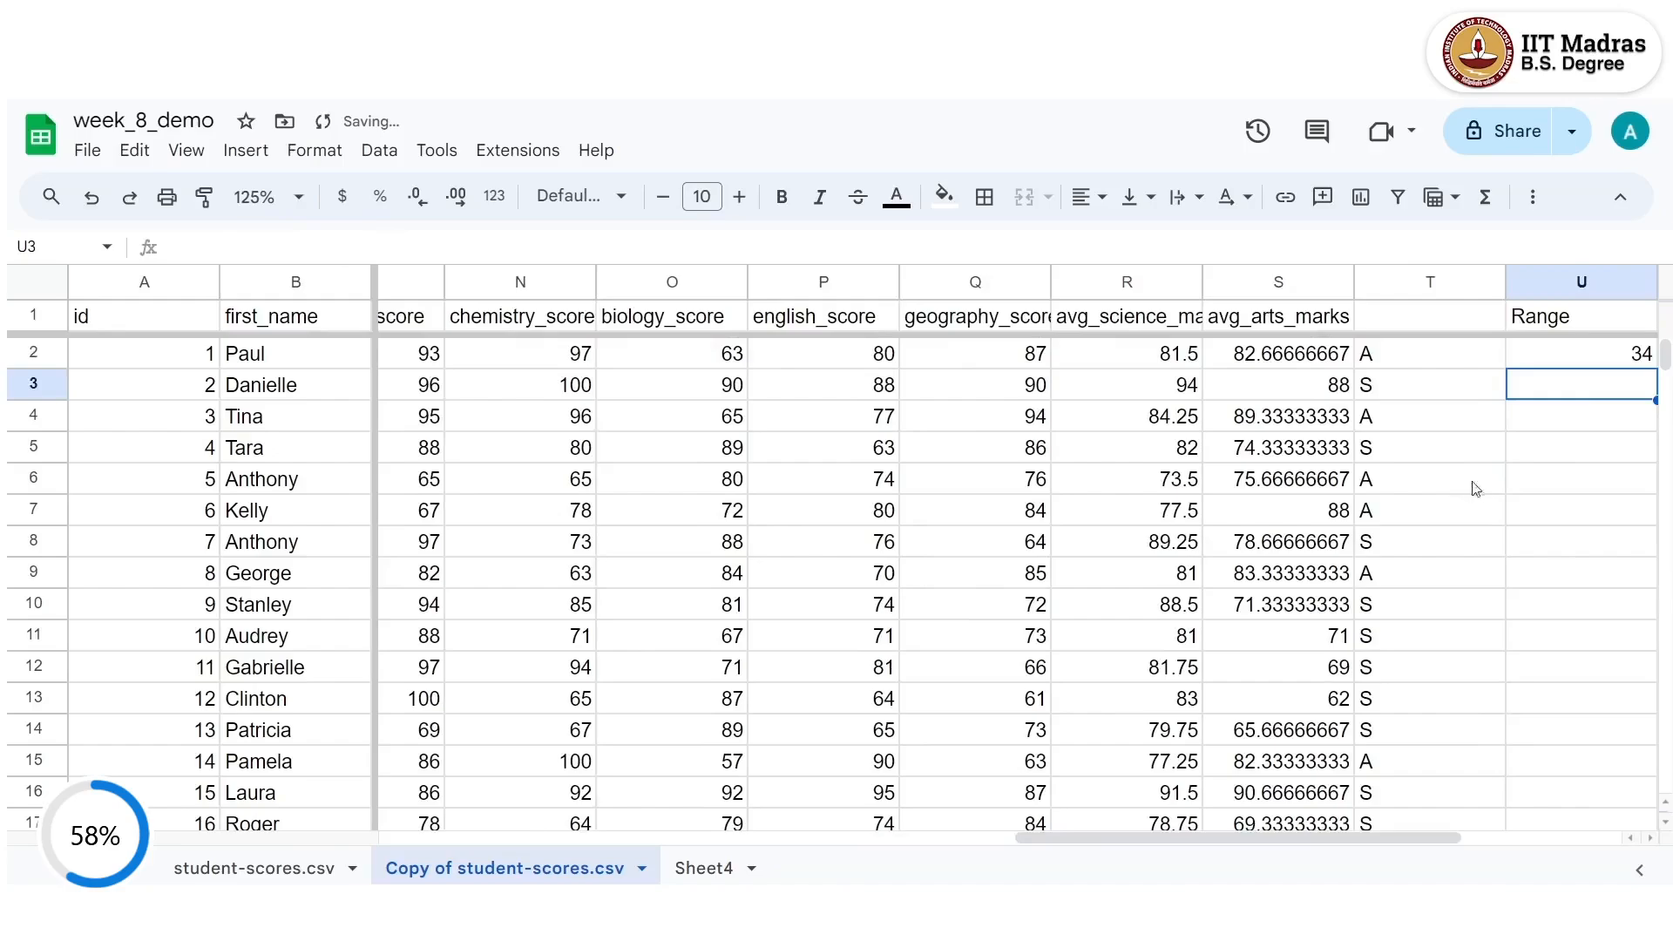
Check the U2 formula against the first student's chemistry and biology scores, and fill it down column U for all students.
click(1600, 352)
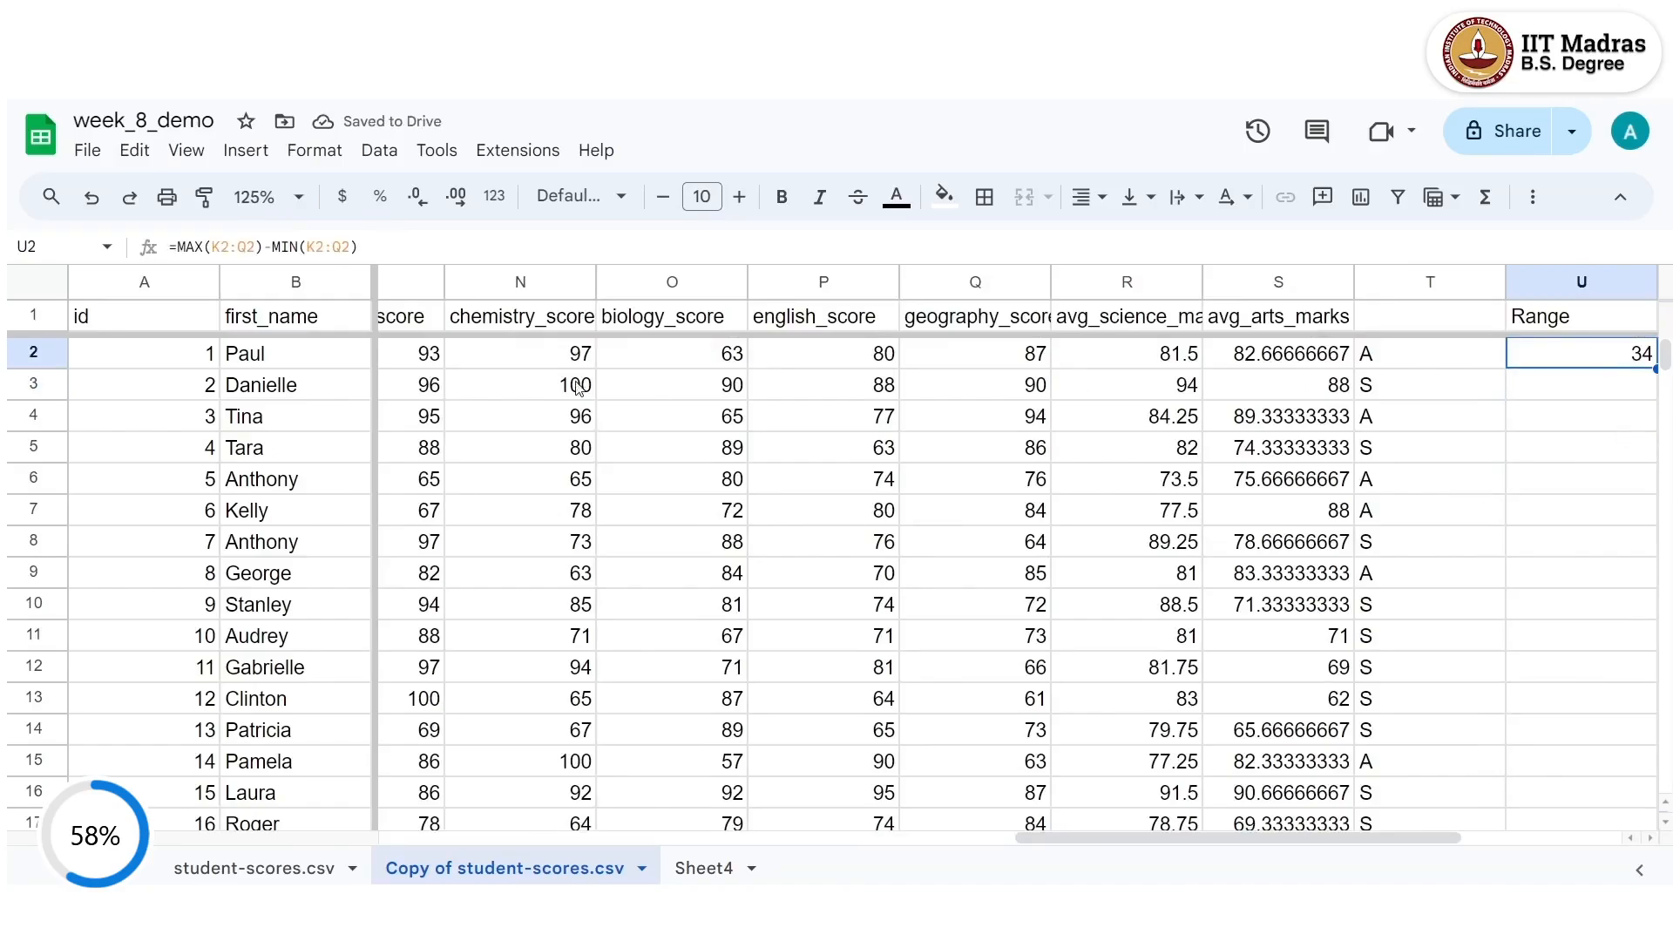
drag(1358, 838, 1201, 823)
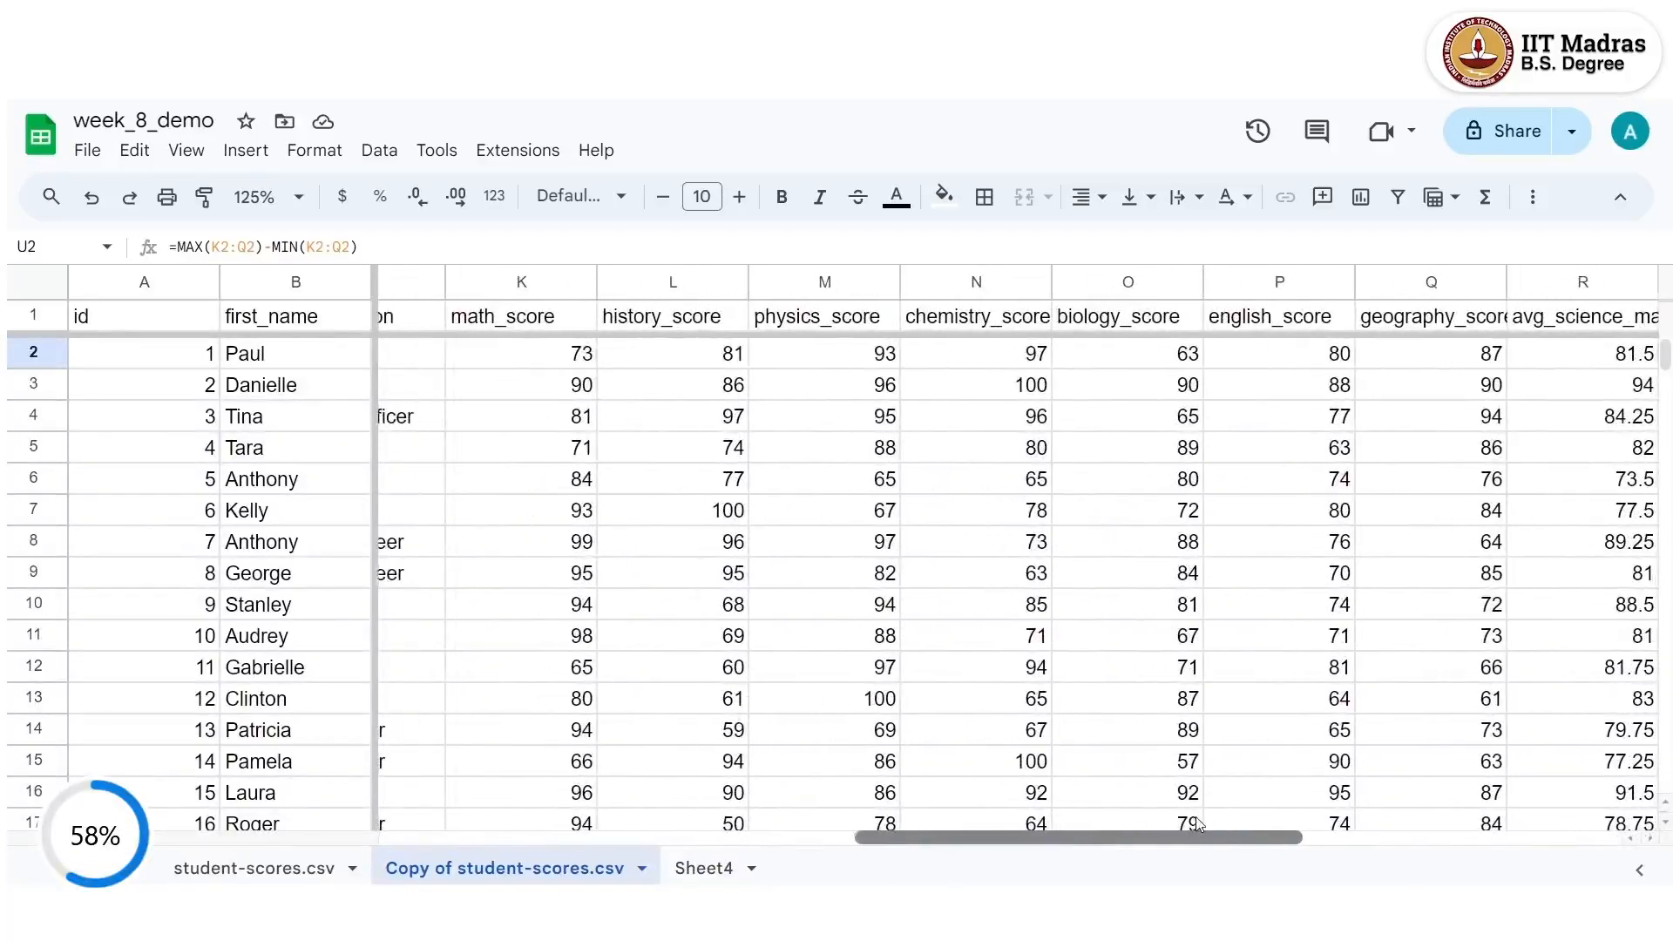
click(1041, 362)
click(1168, 360)
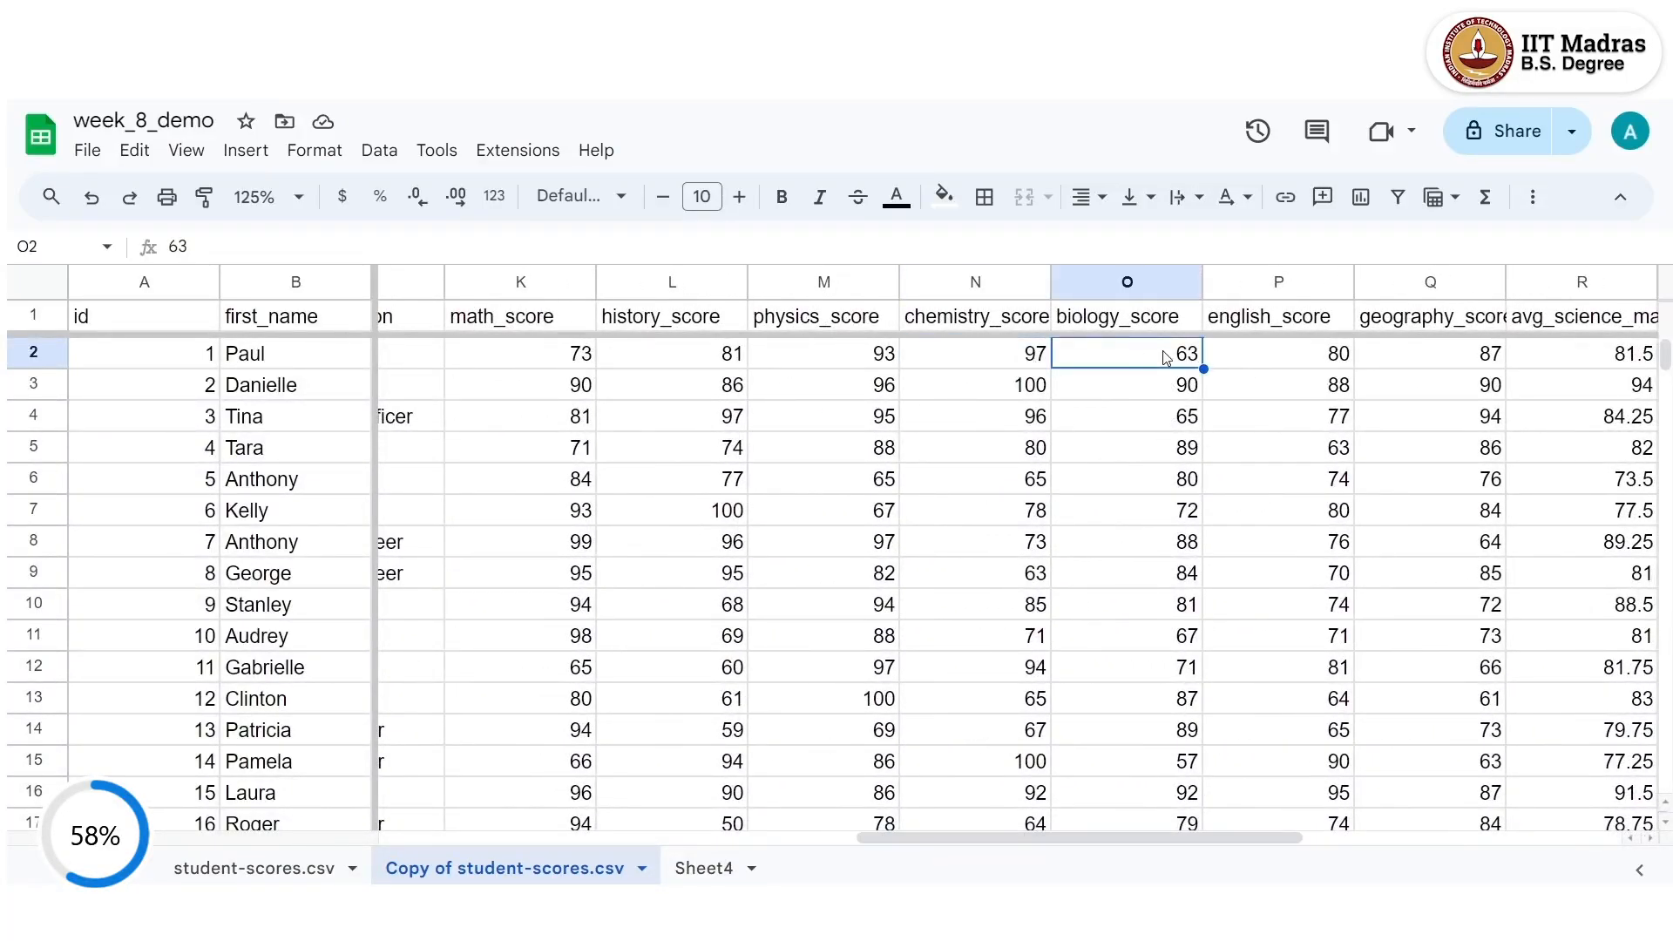
drag(1187, 839, 1457, 823)
click(1288, 357)
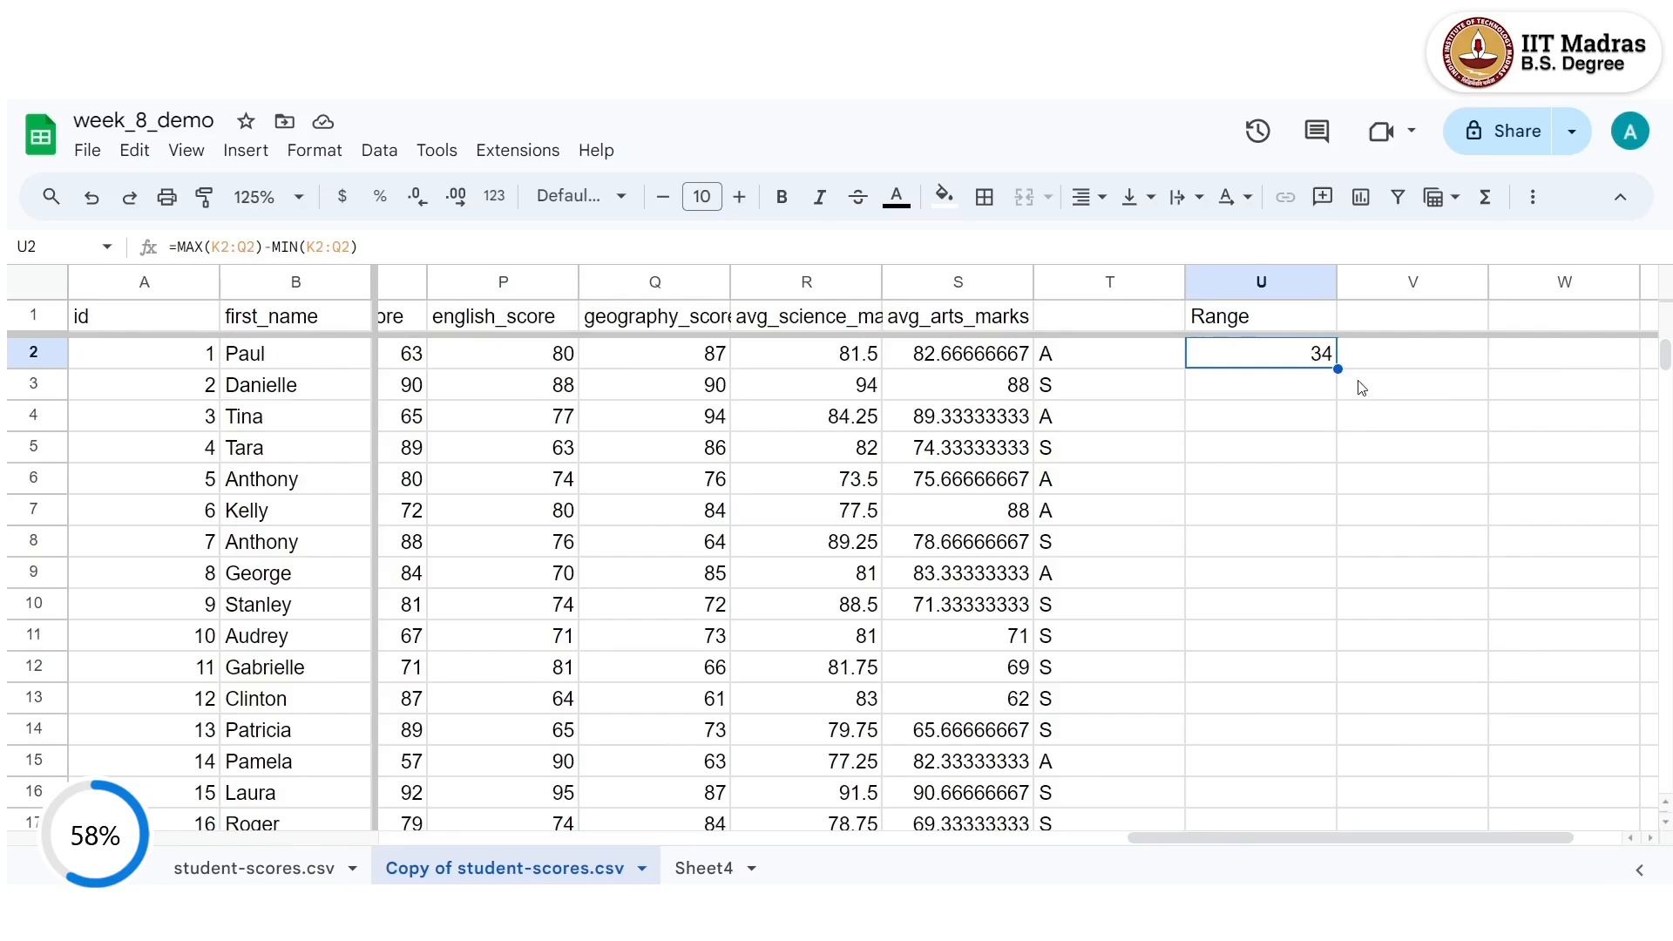
double_click(1339, 368)
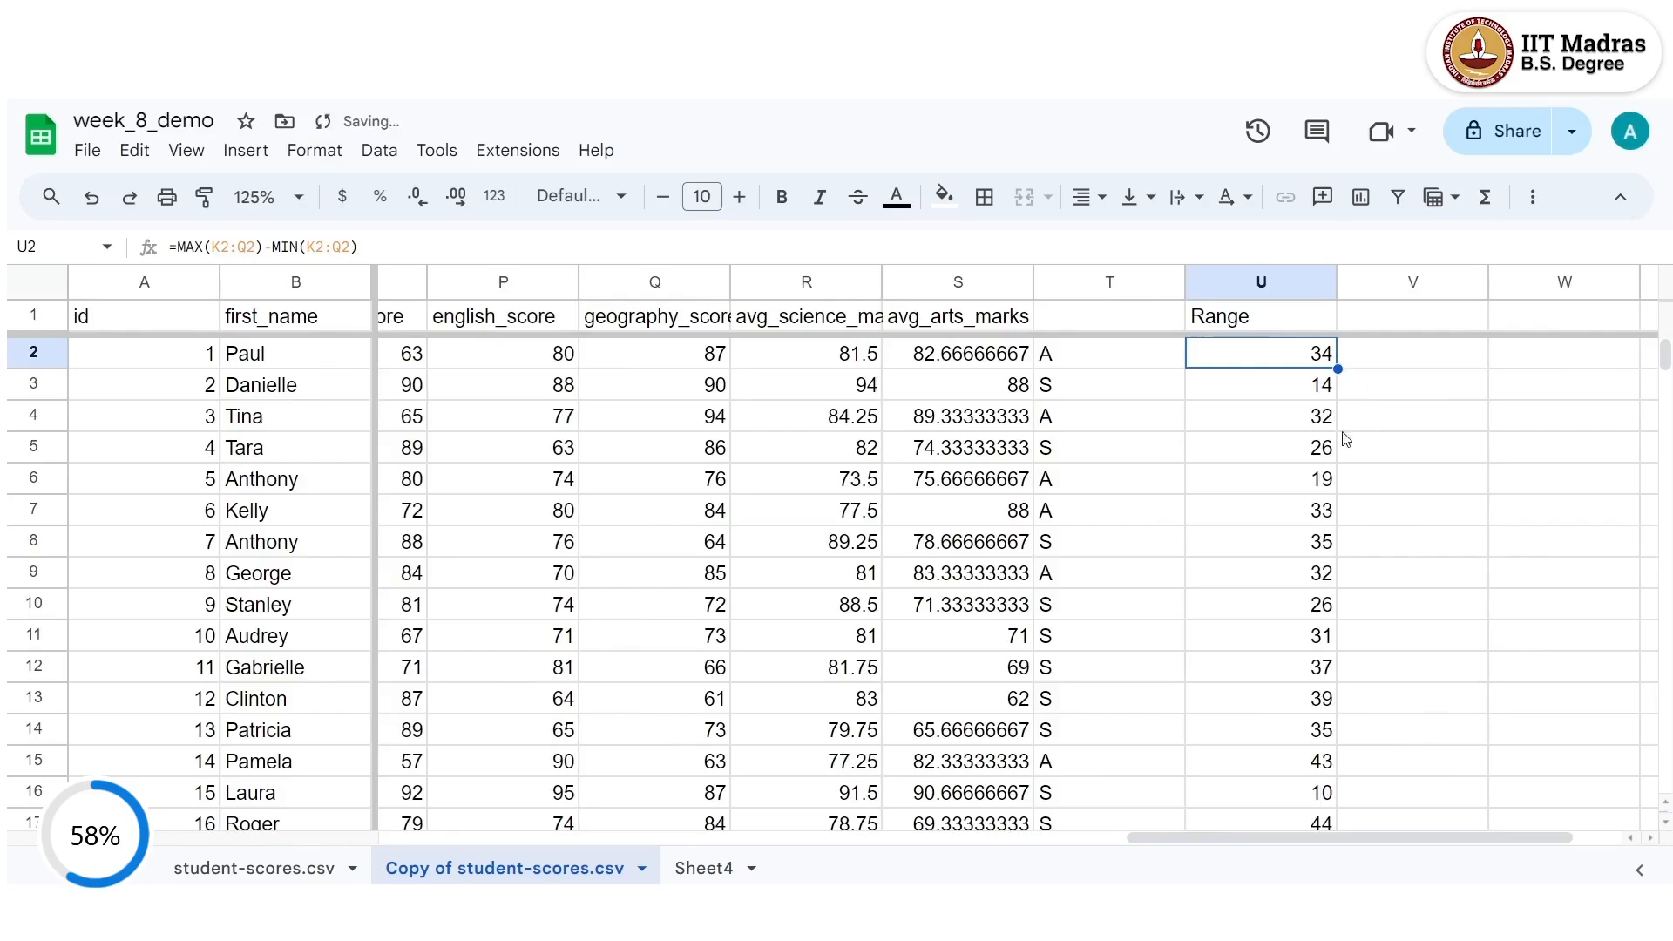
click(1294, 455)
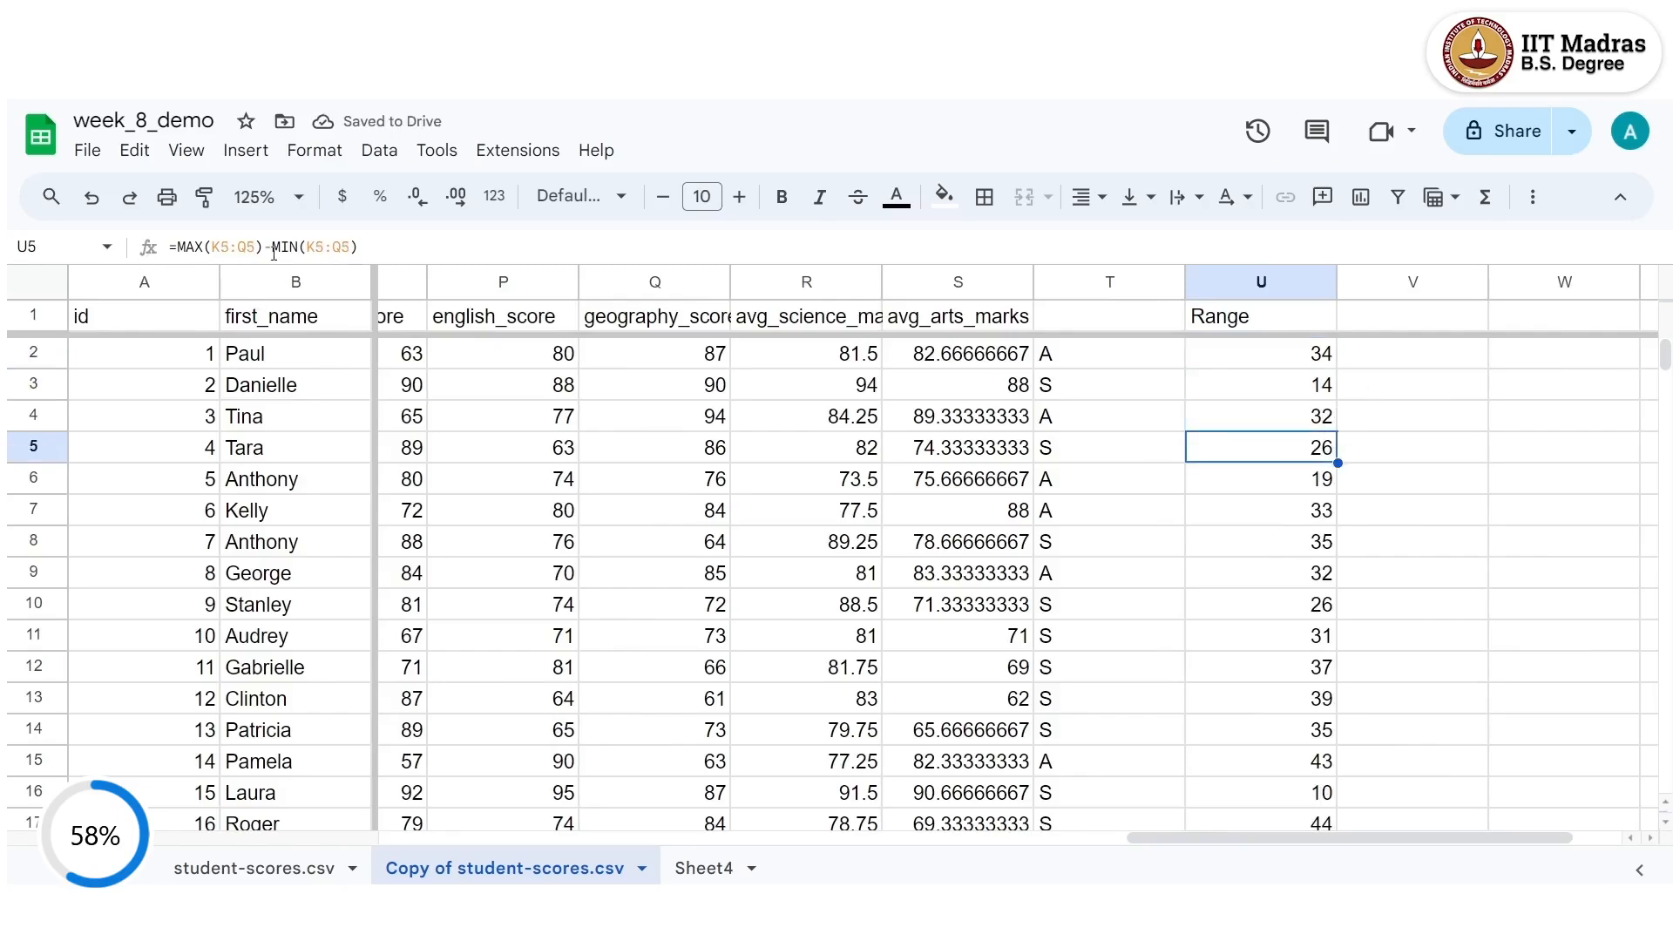
click(1289, 582)
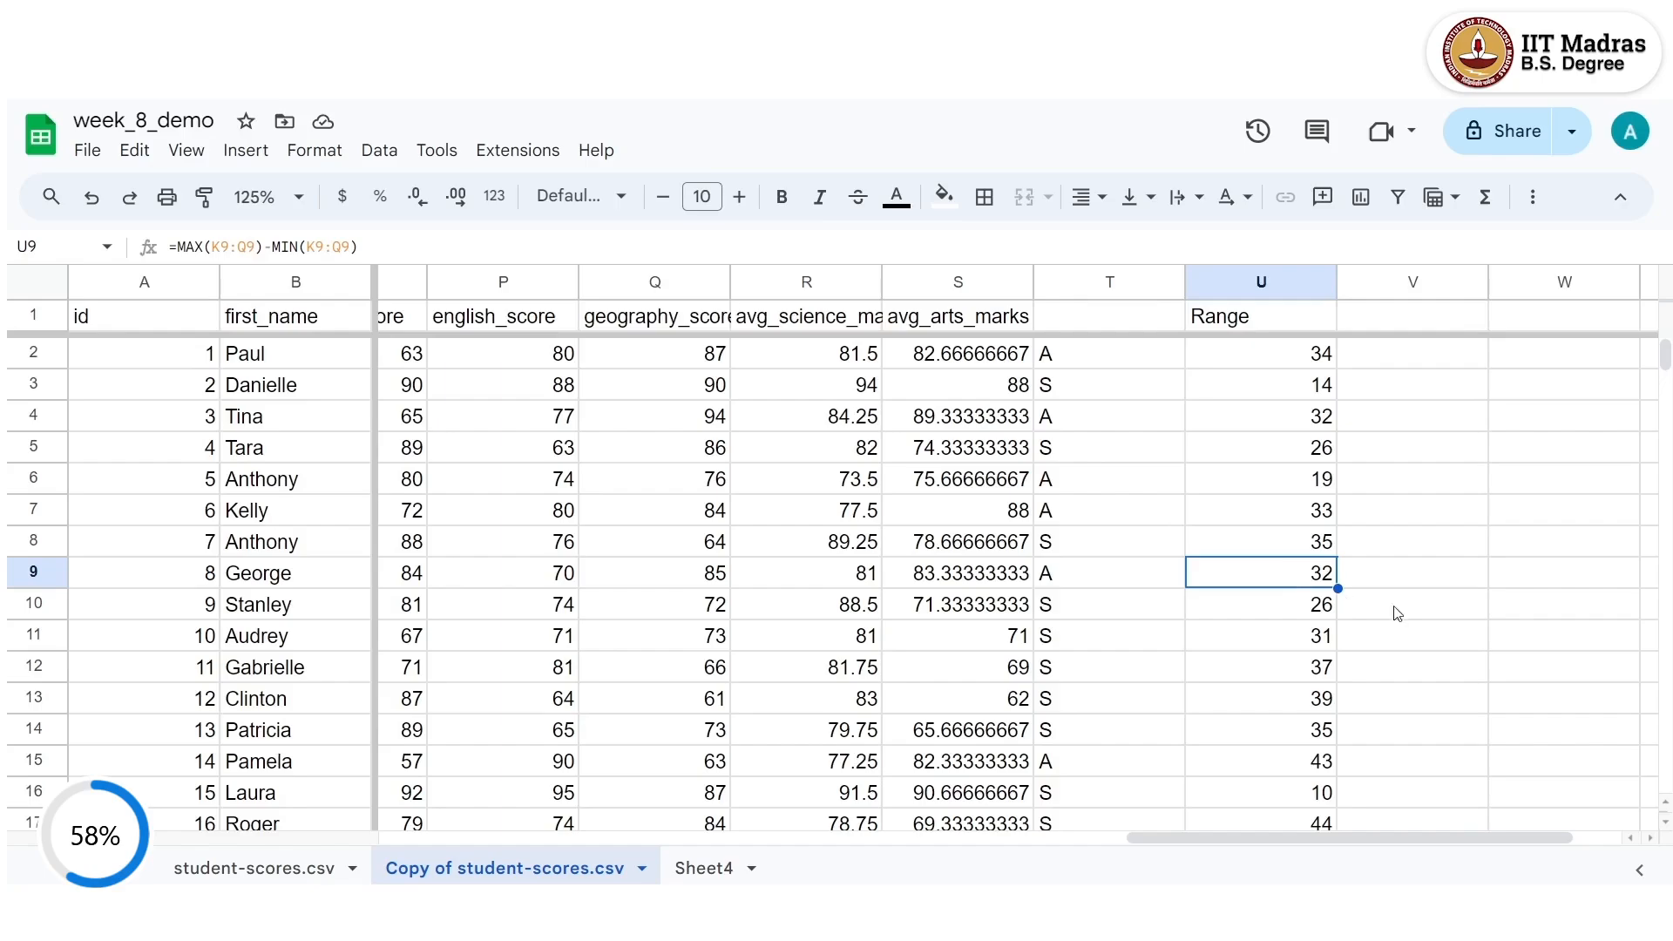
Clear the id column in A1:A2001 of Sheet4 and return to cell A1.
drag(1354, 839, 817, 838)
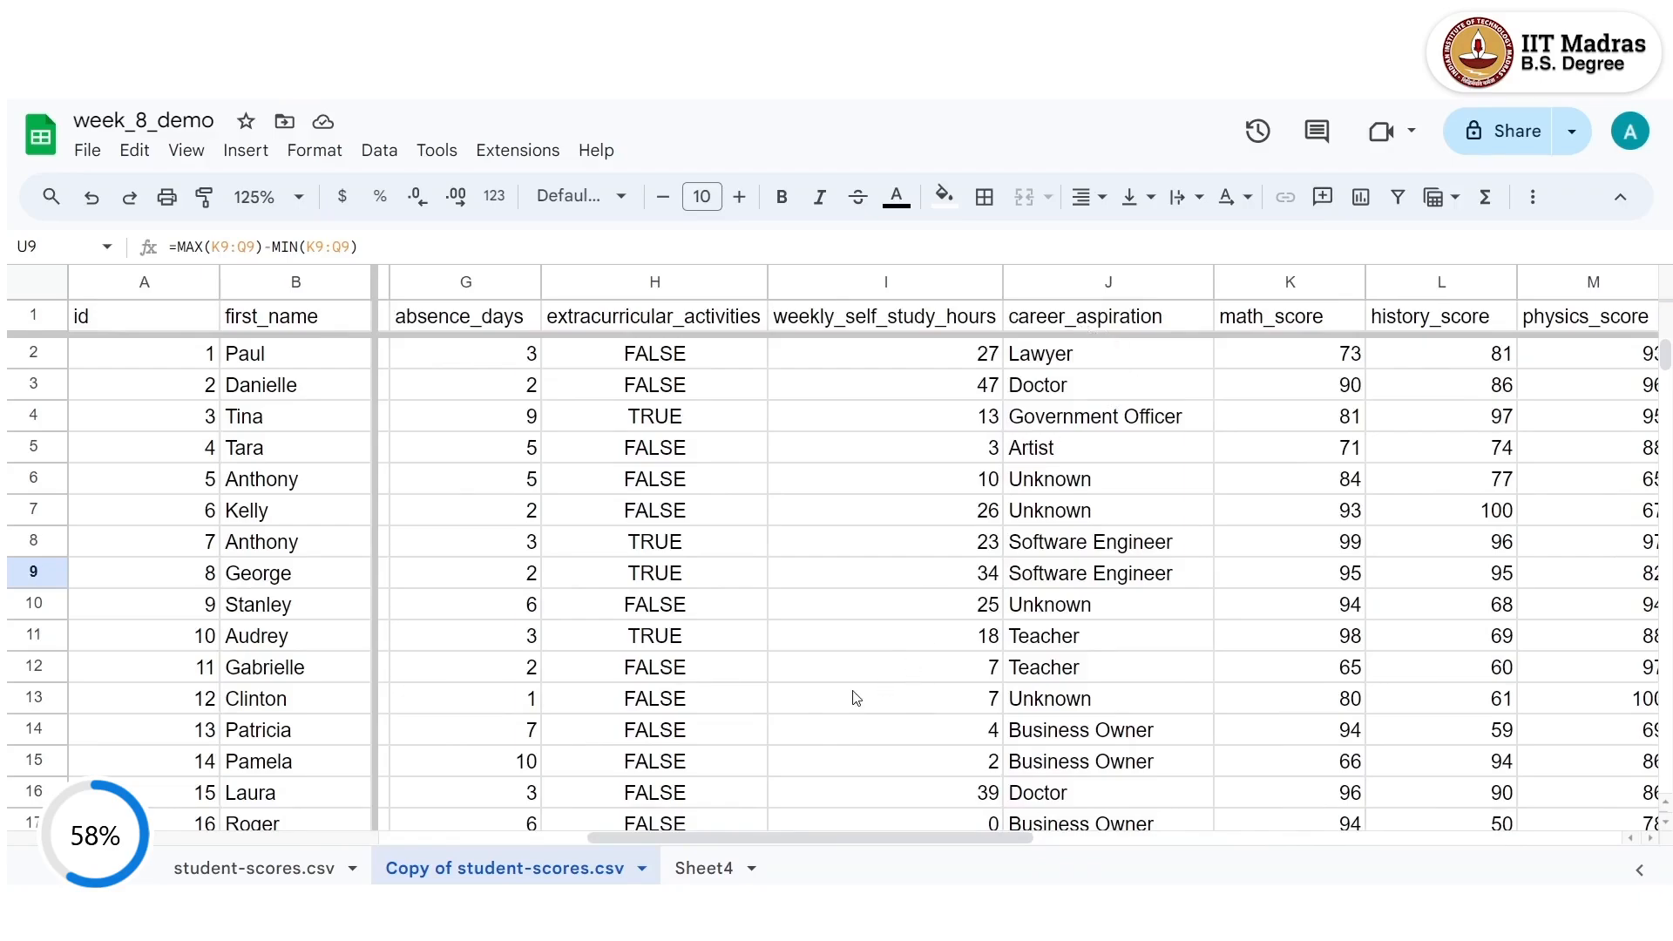
click(722, 868)
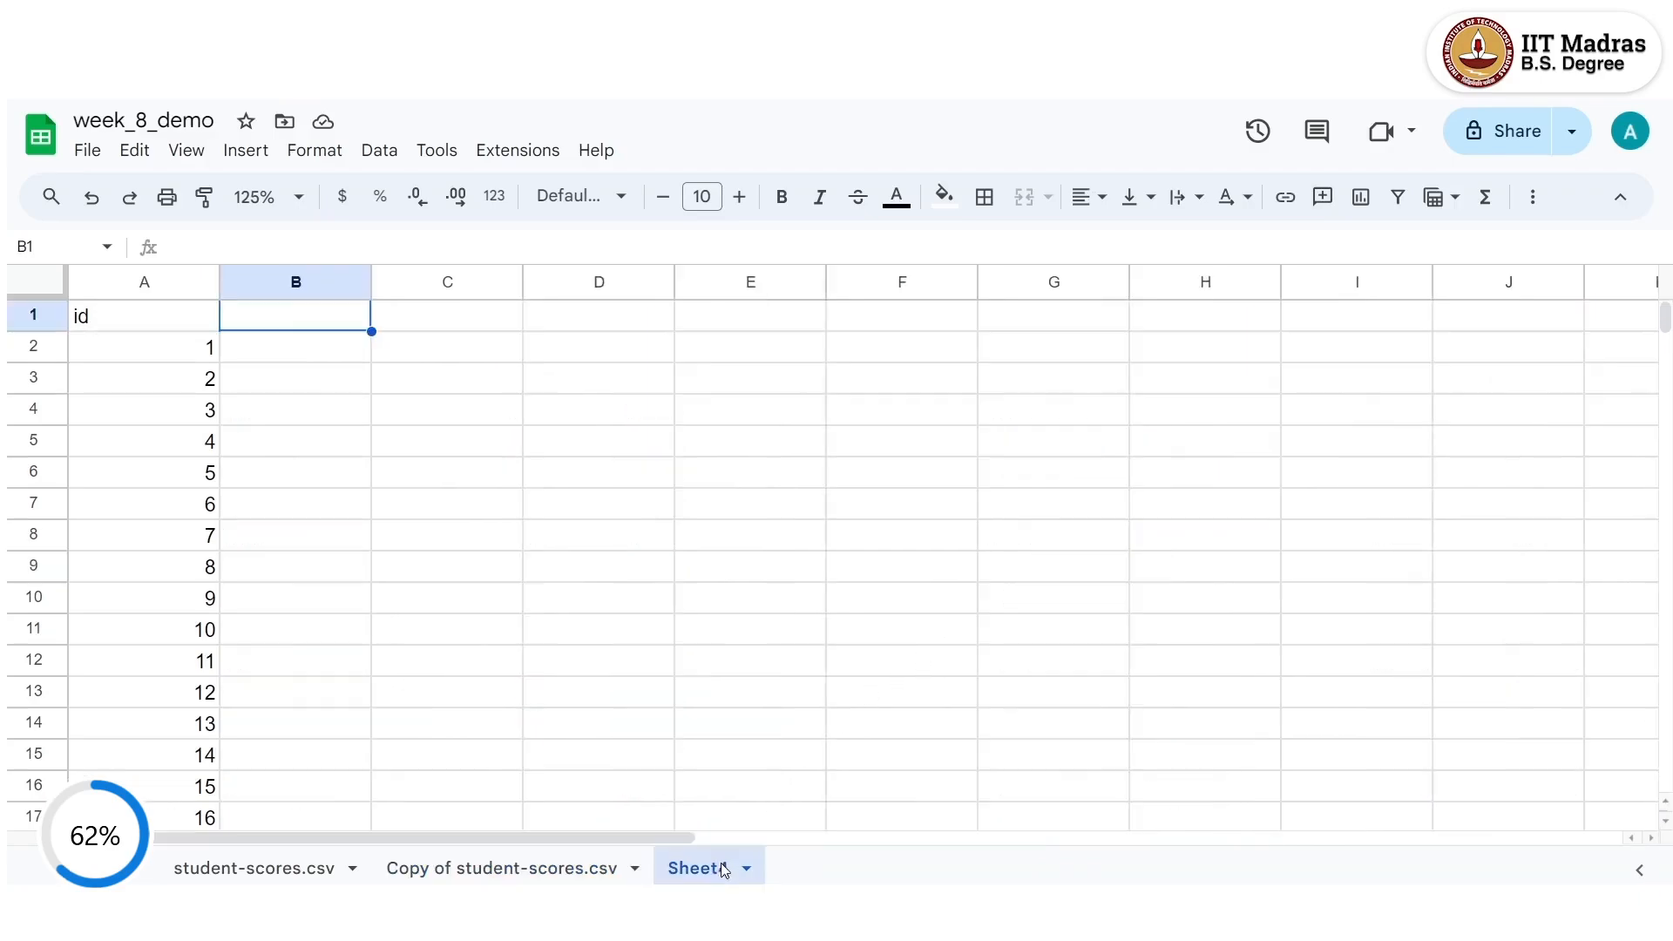
click(163, 314)
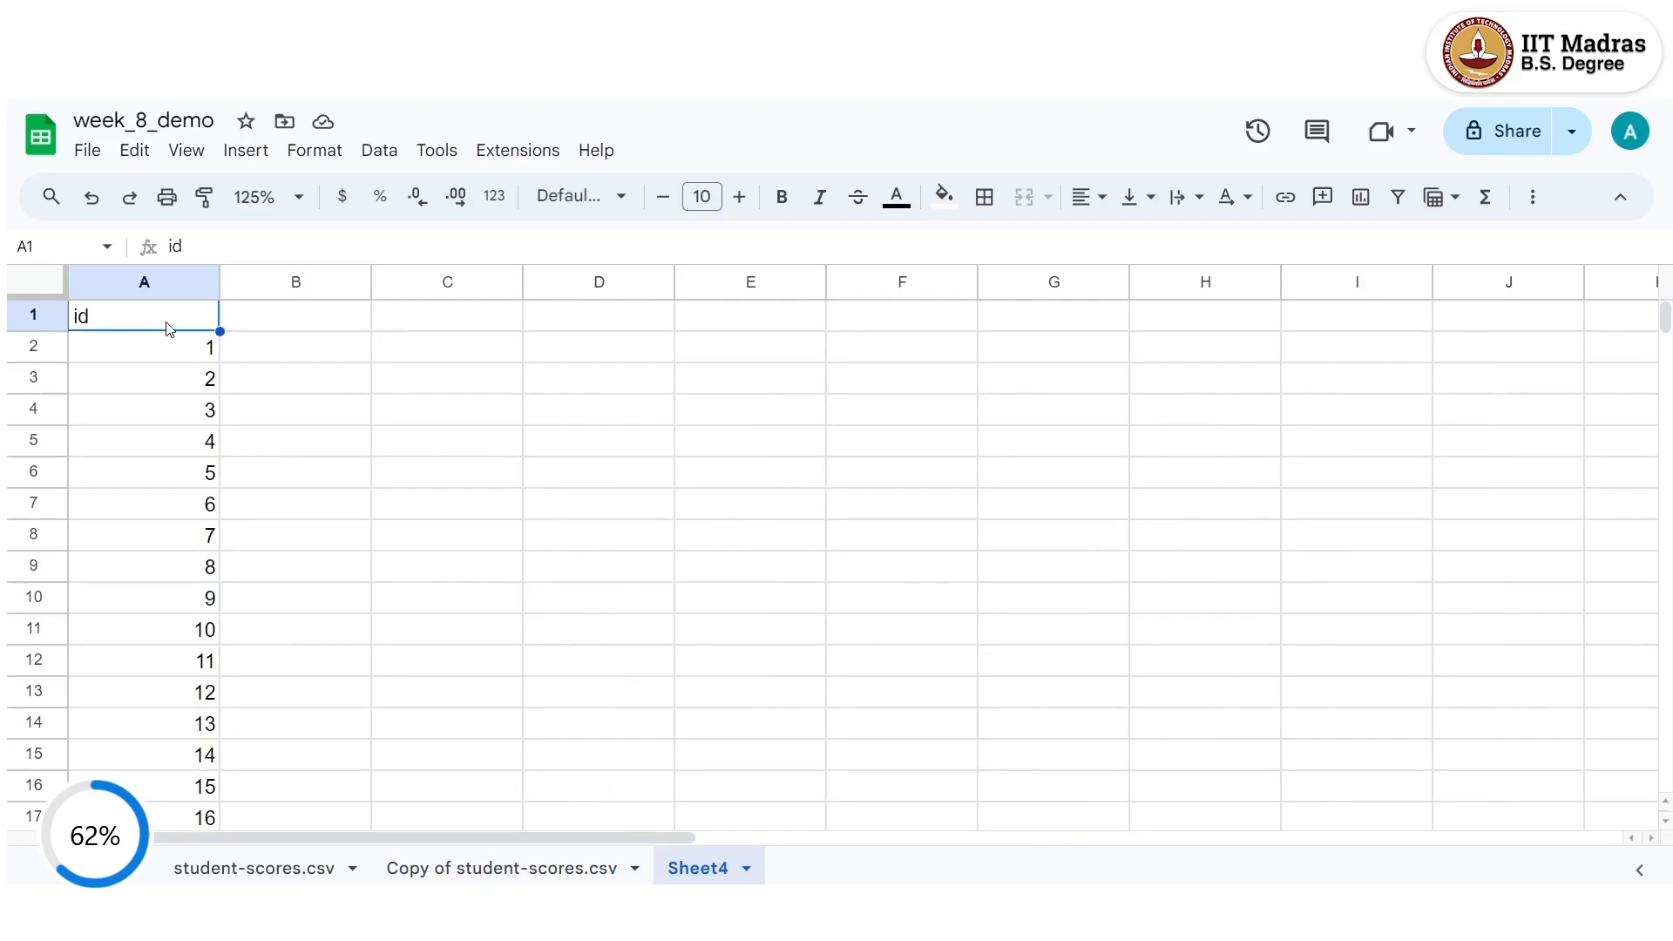
key(ctrl+shift+Down)
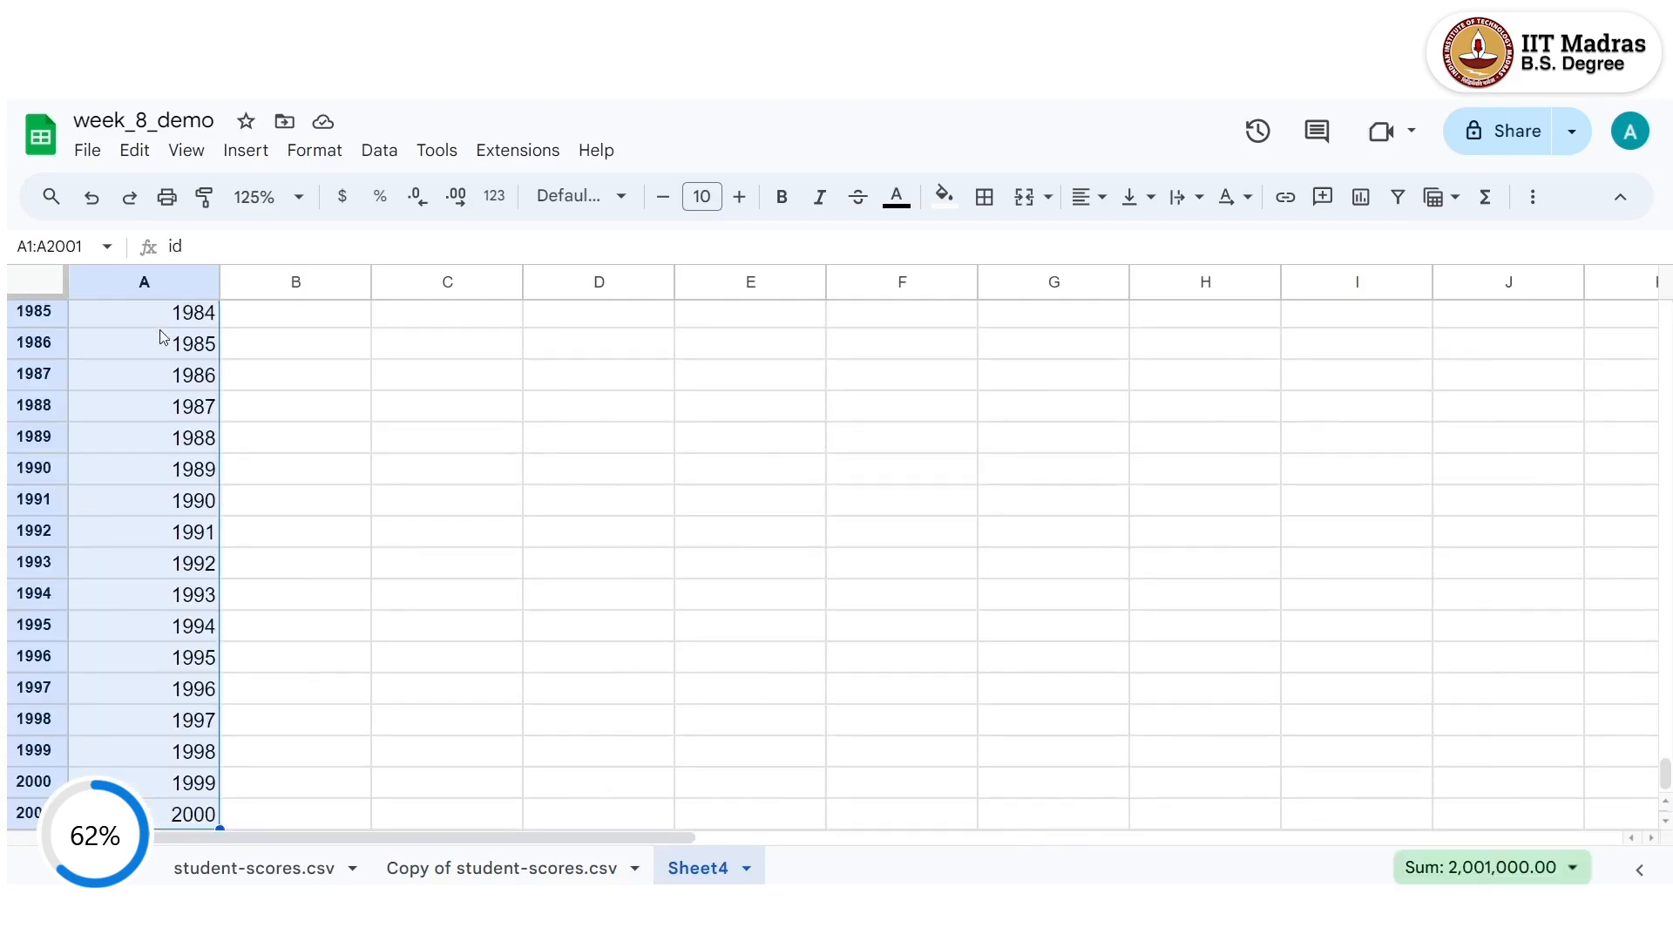
key(Delete)
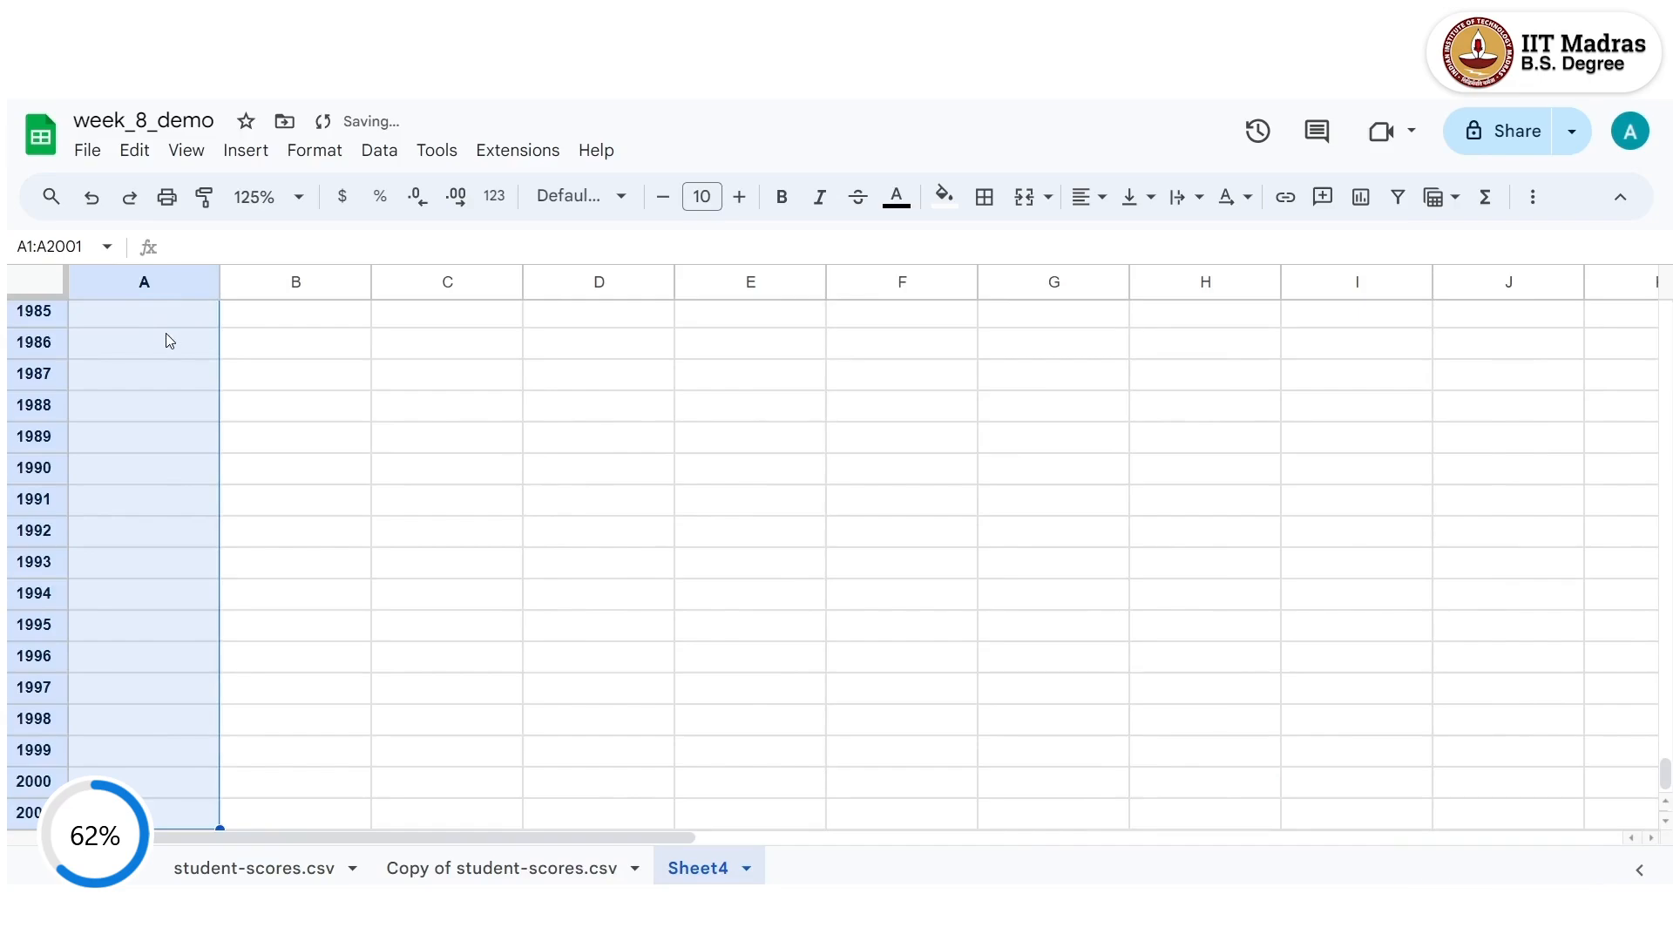
click(171, 333)
key(ctrl+Up)
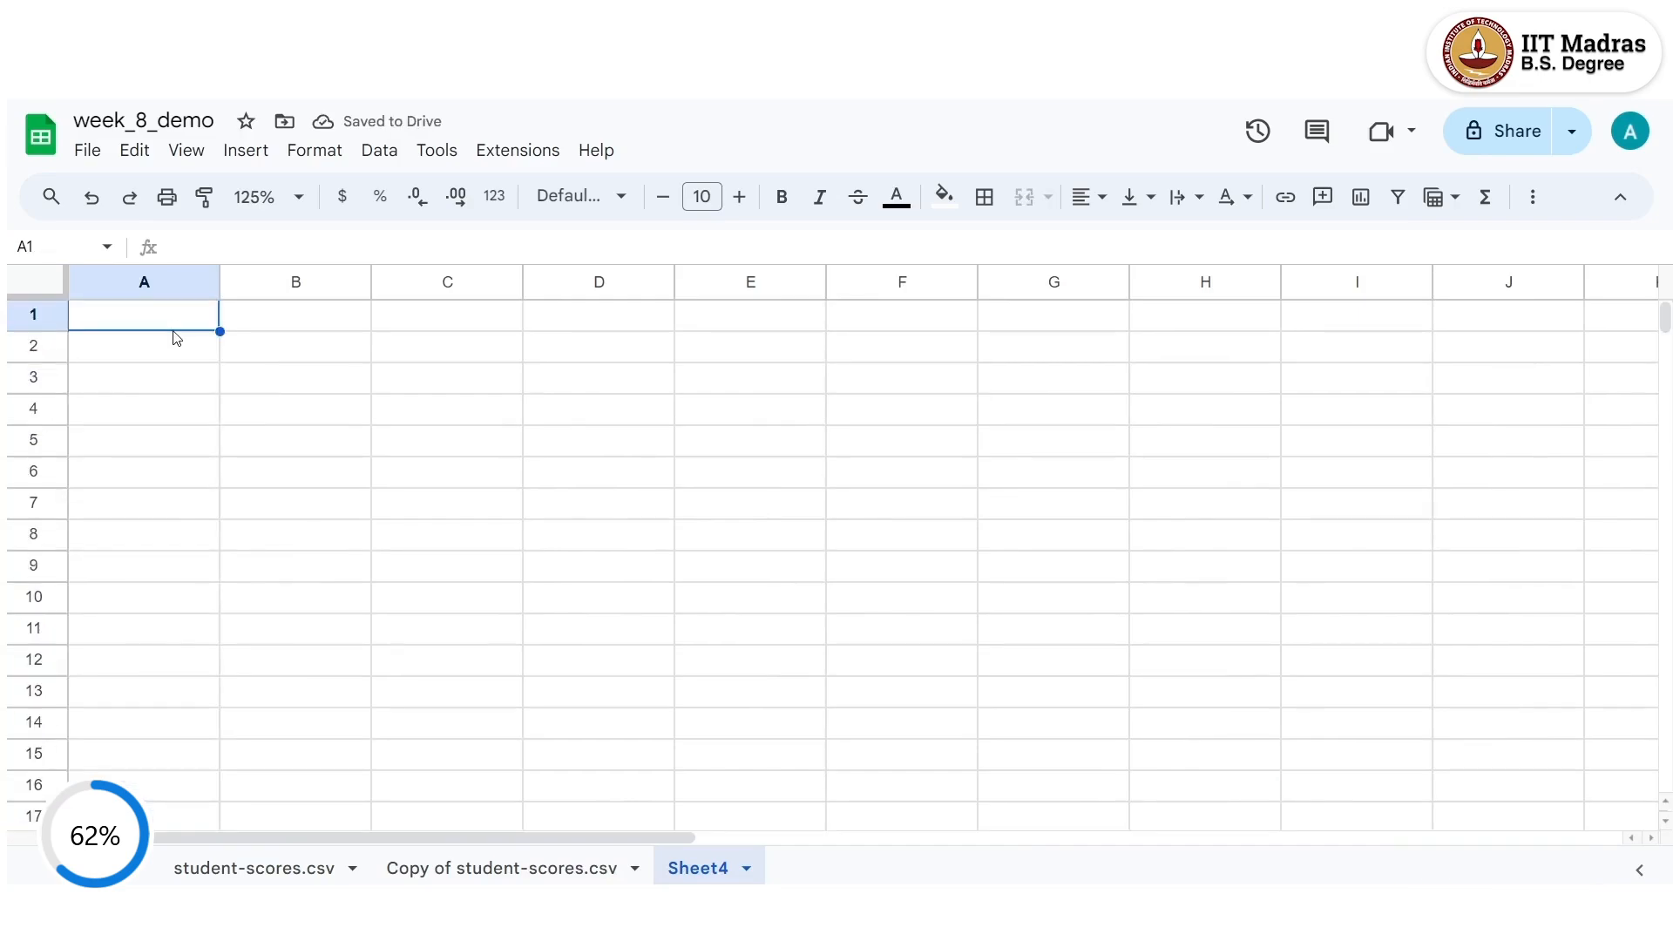
List the distinct career aspirations in A1 of Sheet4 with =UNIQUE('Copy of student-scores.csv'!J2:J2002).
text(=)
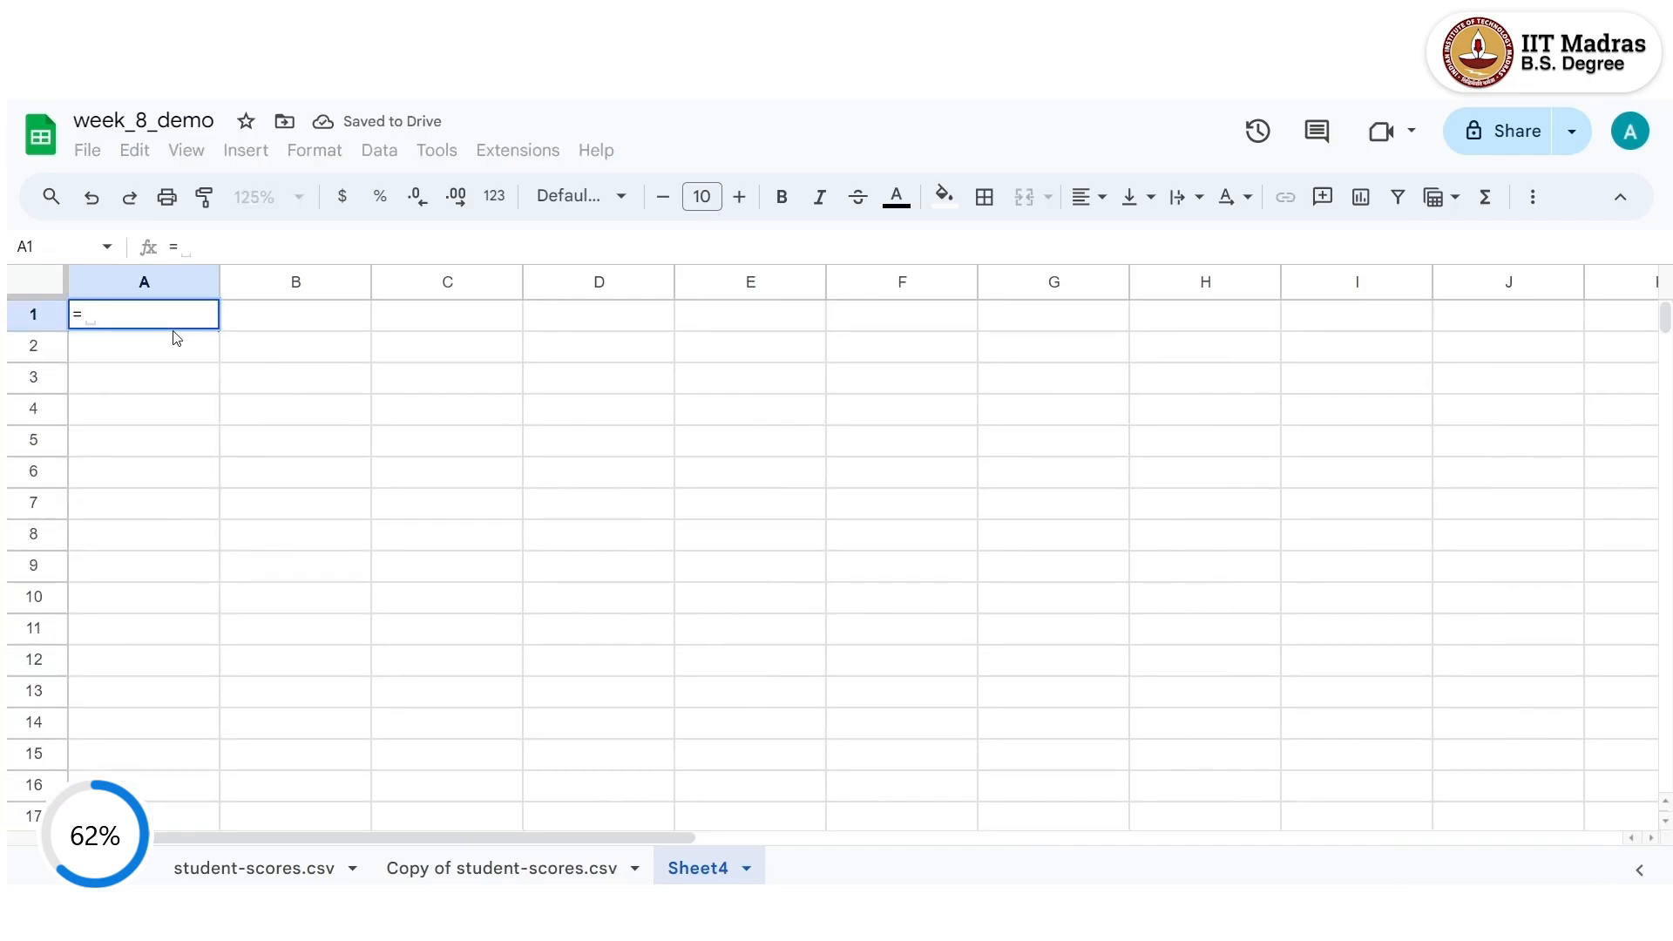
text(uniq)
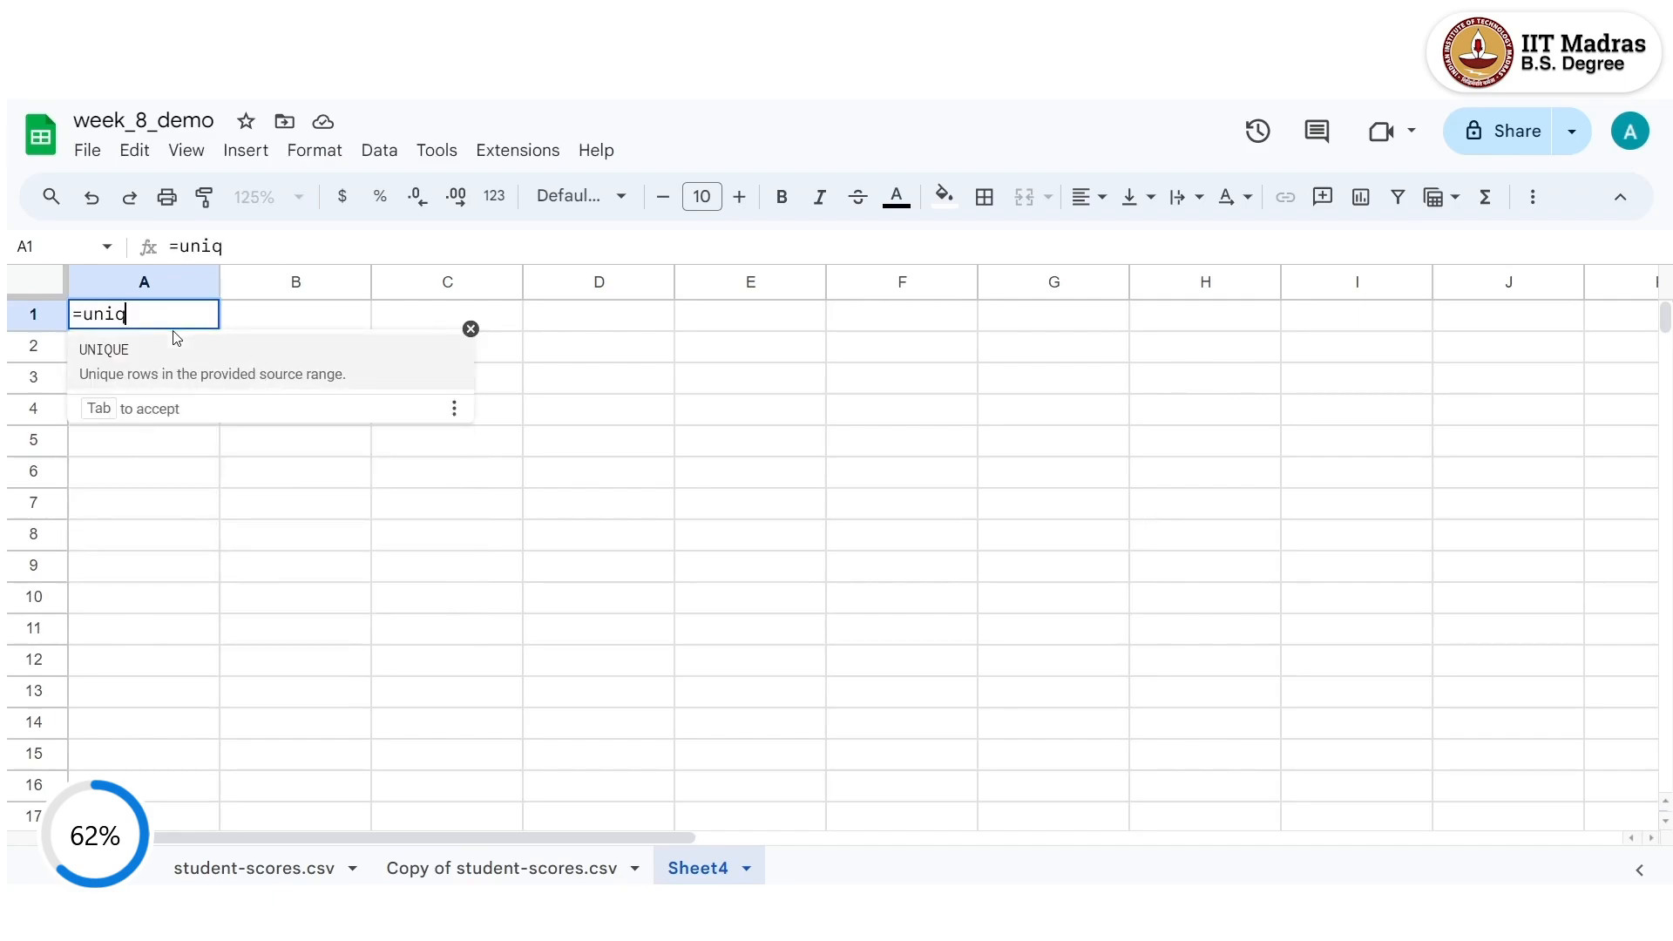
click(175, 373)
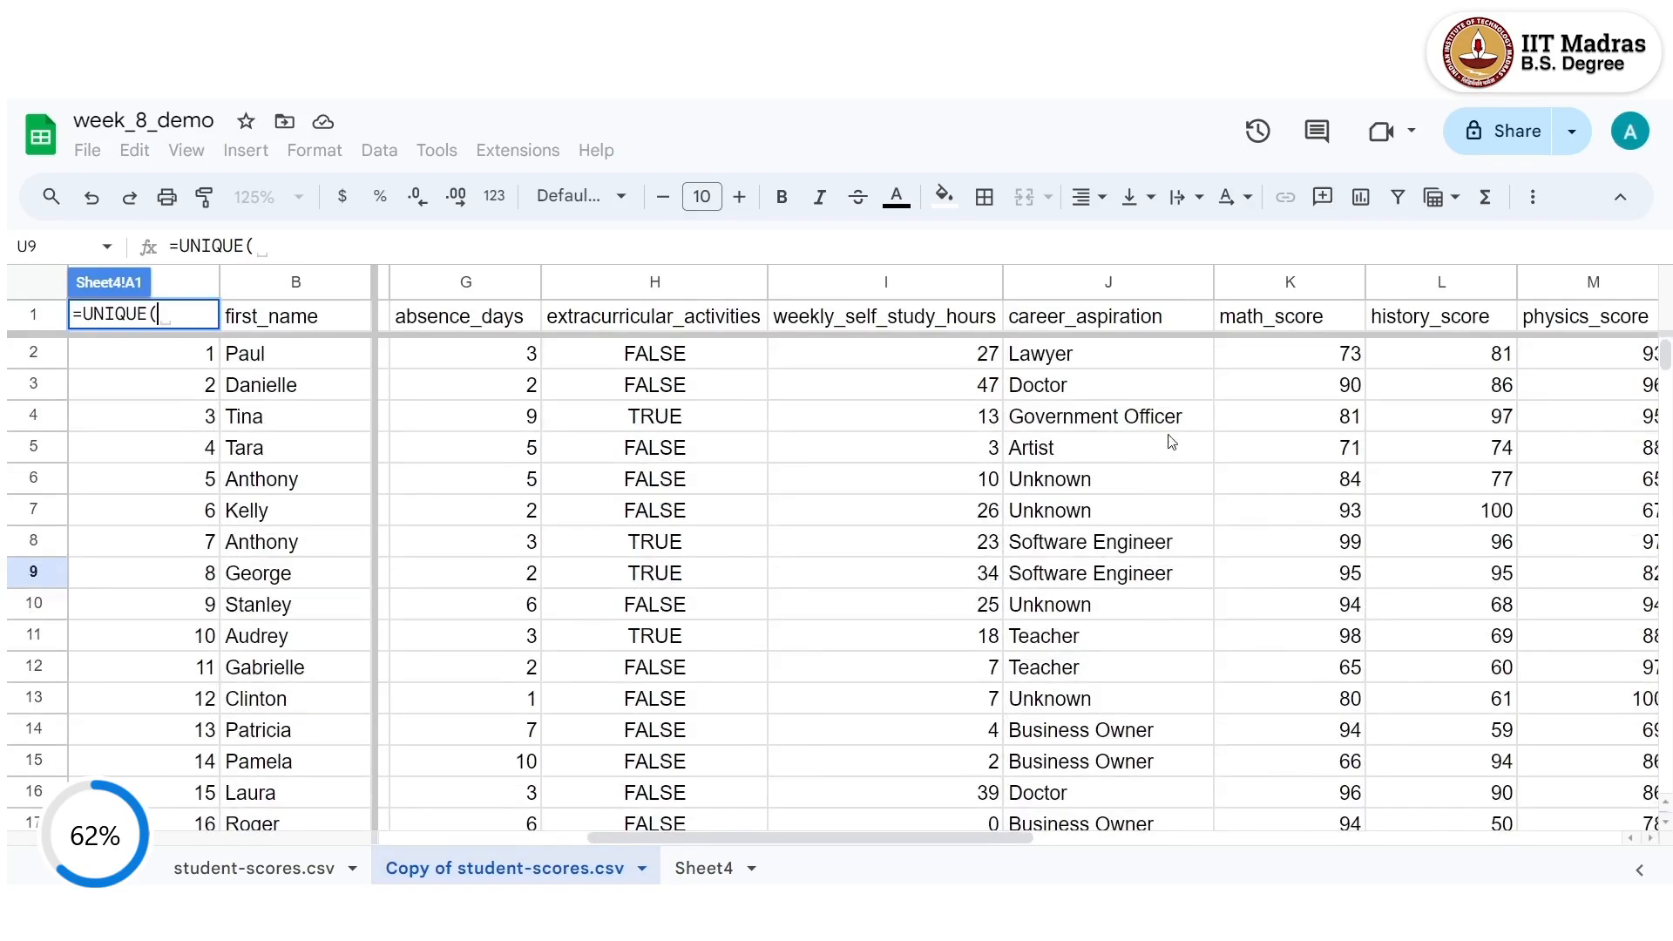
click(1104, 361)
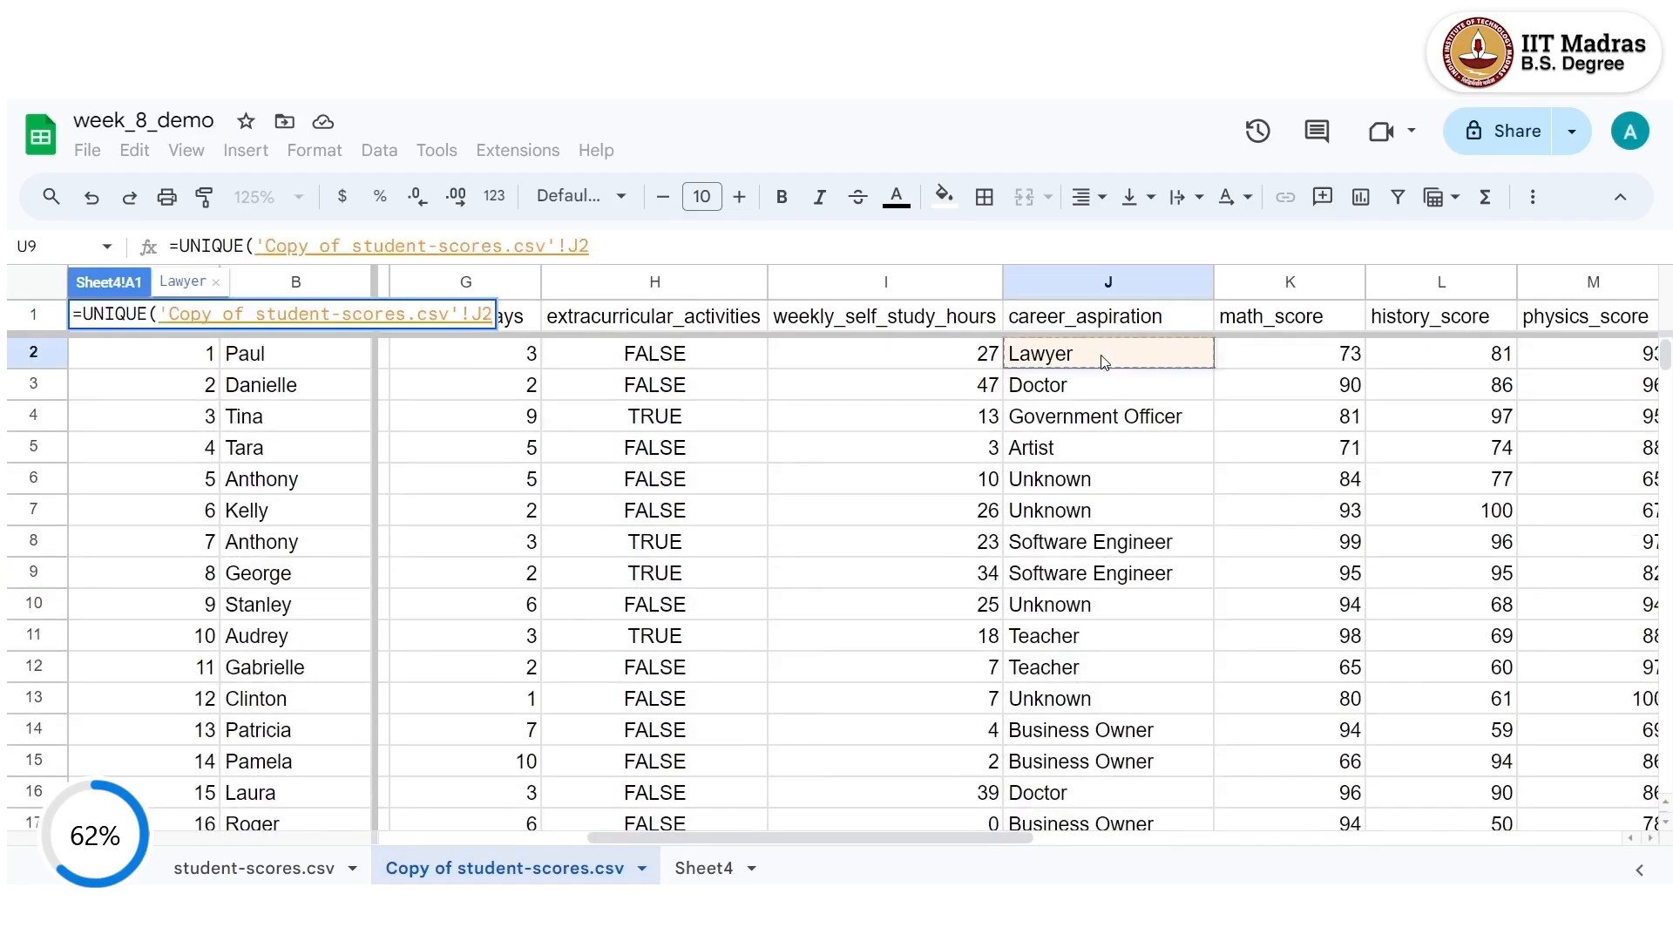
key(ctrl+shift+Down)
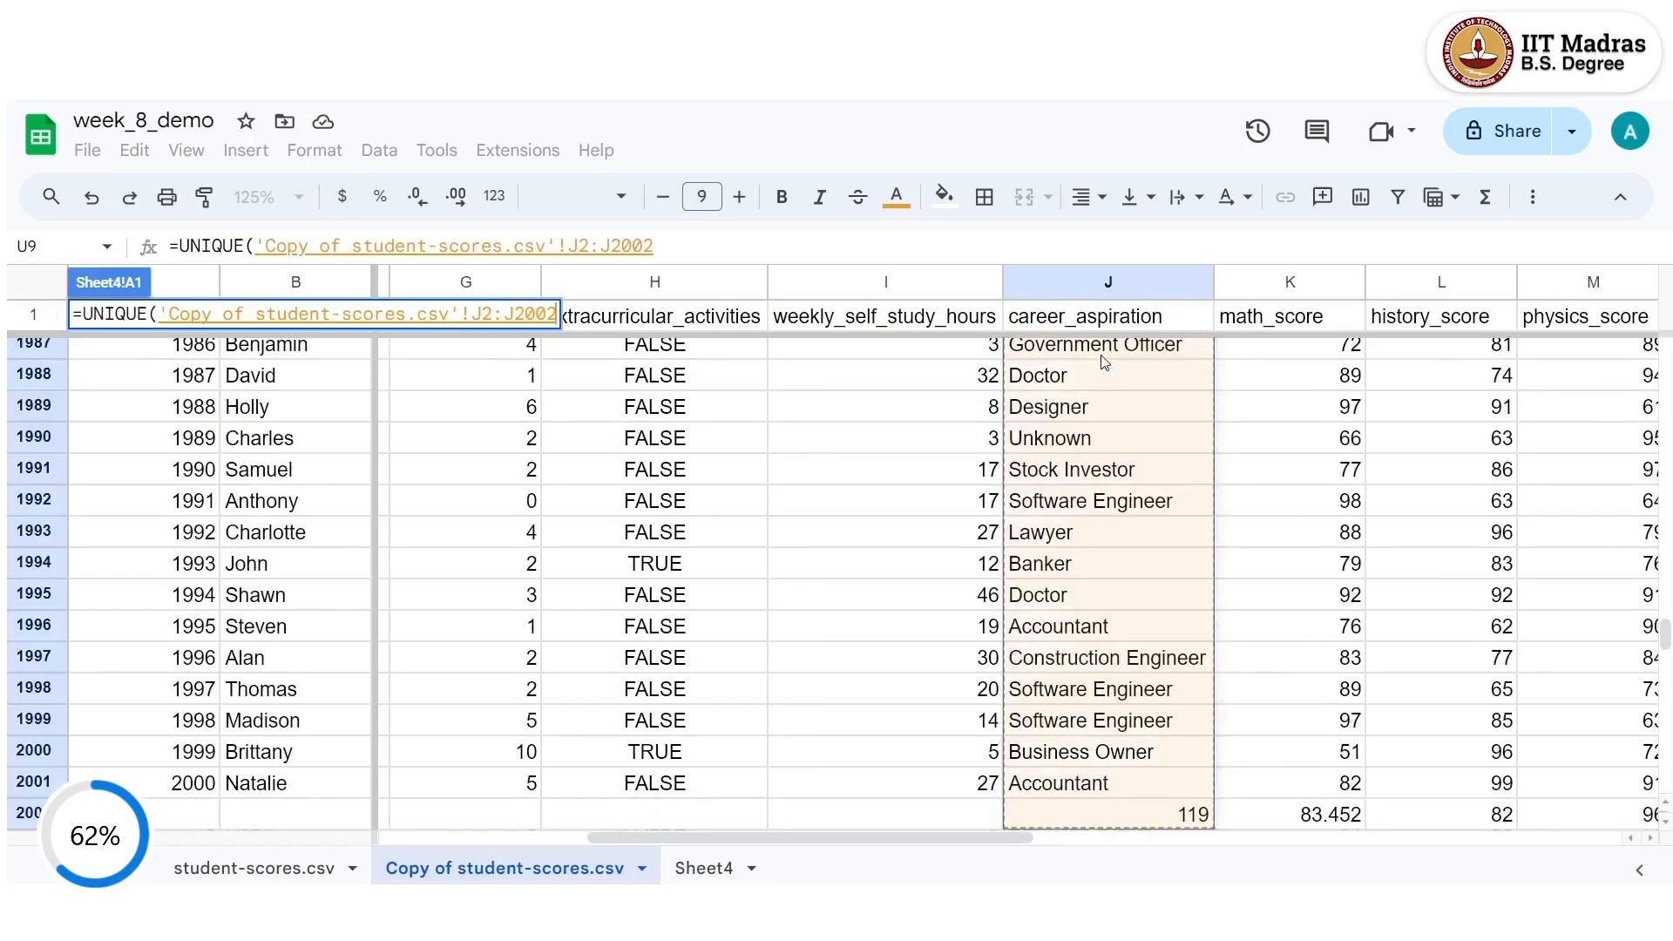
key(Return)
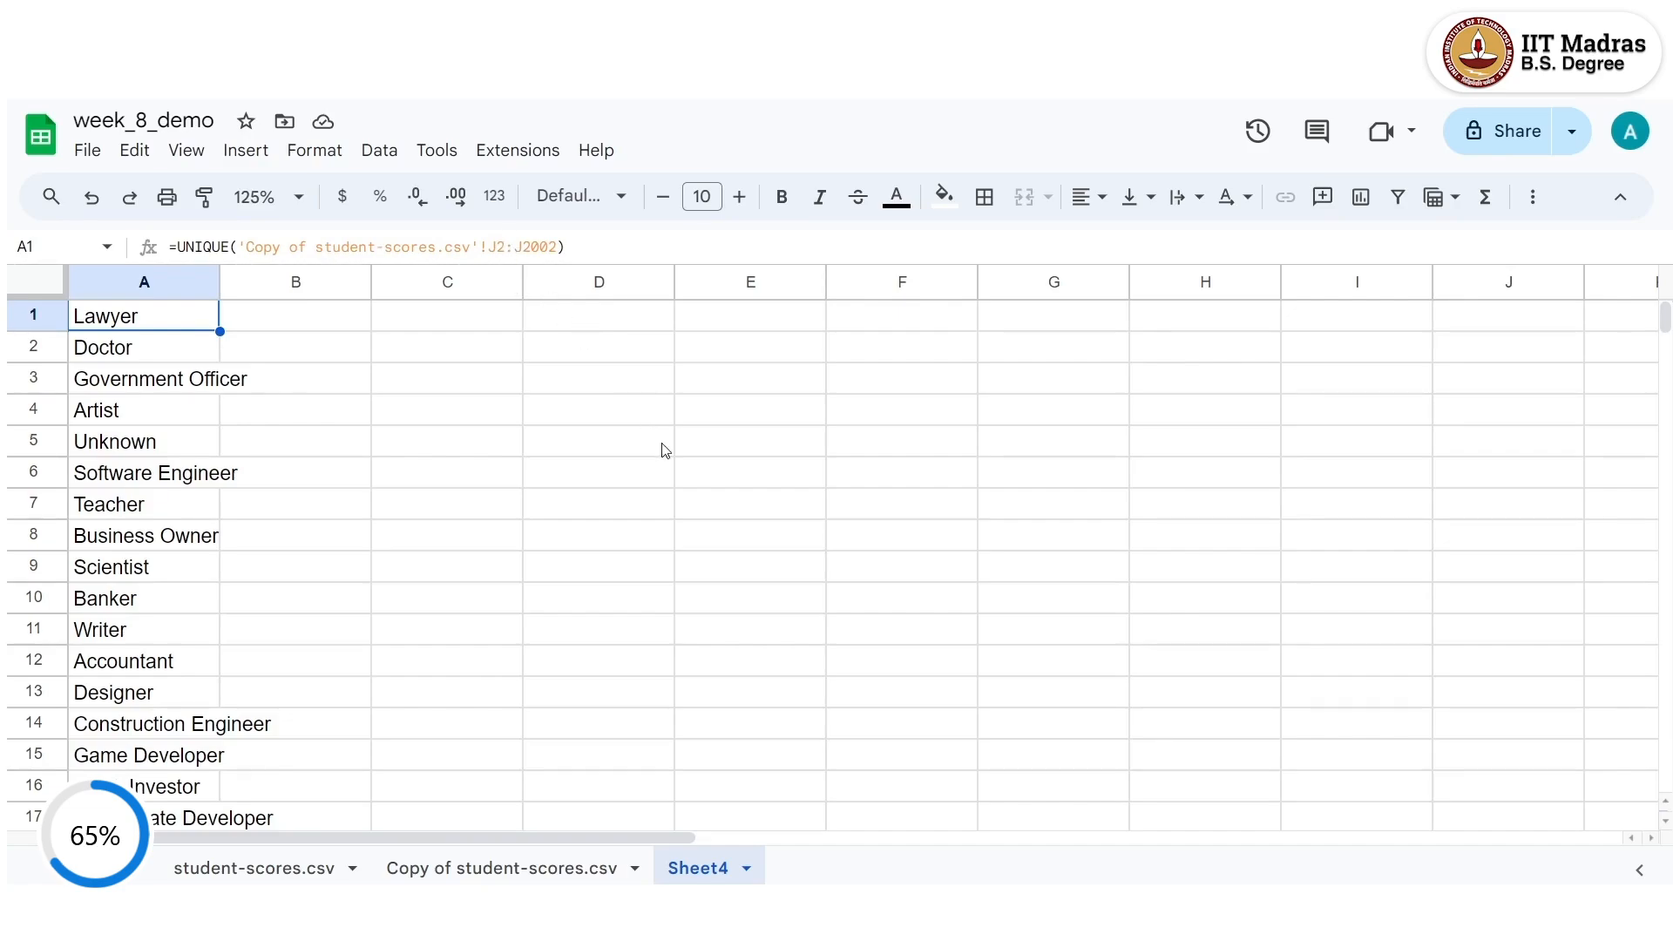
Trace the stray number in the Sheet4 list to J2002 and shorten the UNIQUE range in A1 to J2:J2001.
scroll(549, 540, down, 3)
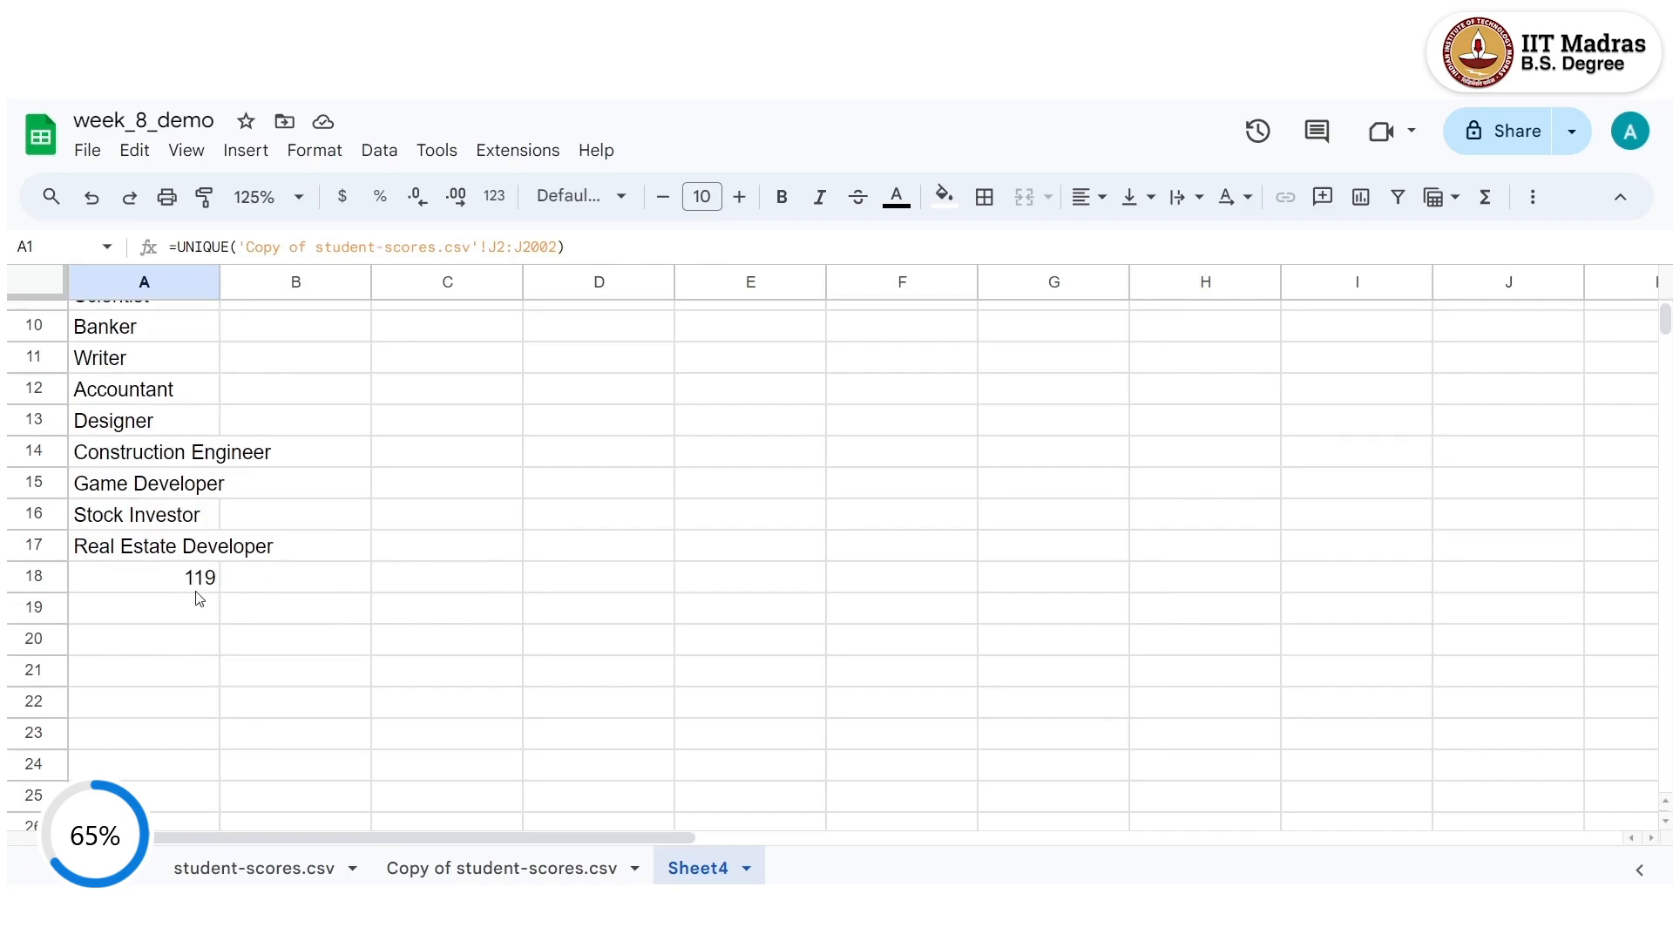
click(579, 867)
scroll(910, 767, down, 3)
click(1168, 545)
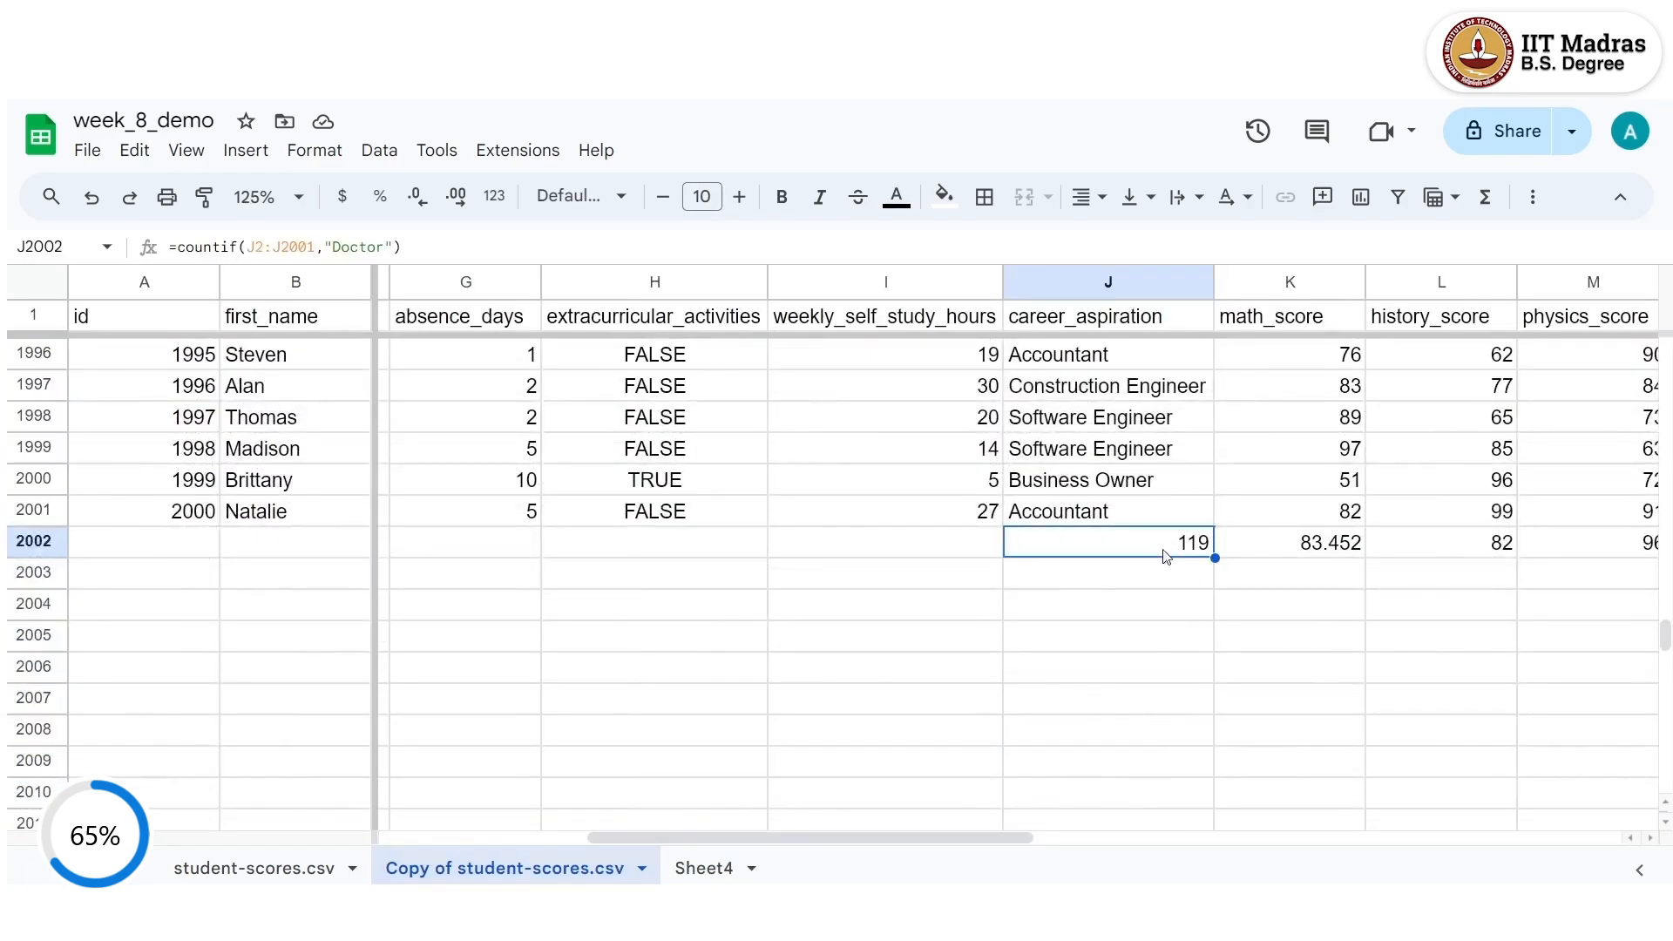
click(750, 858)
scroll(512, 613, up, 5)
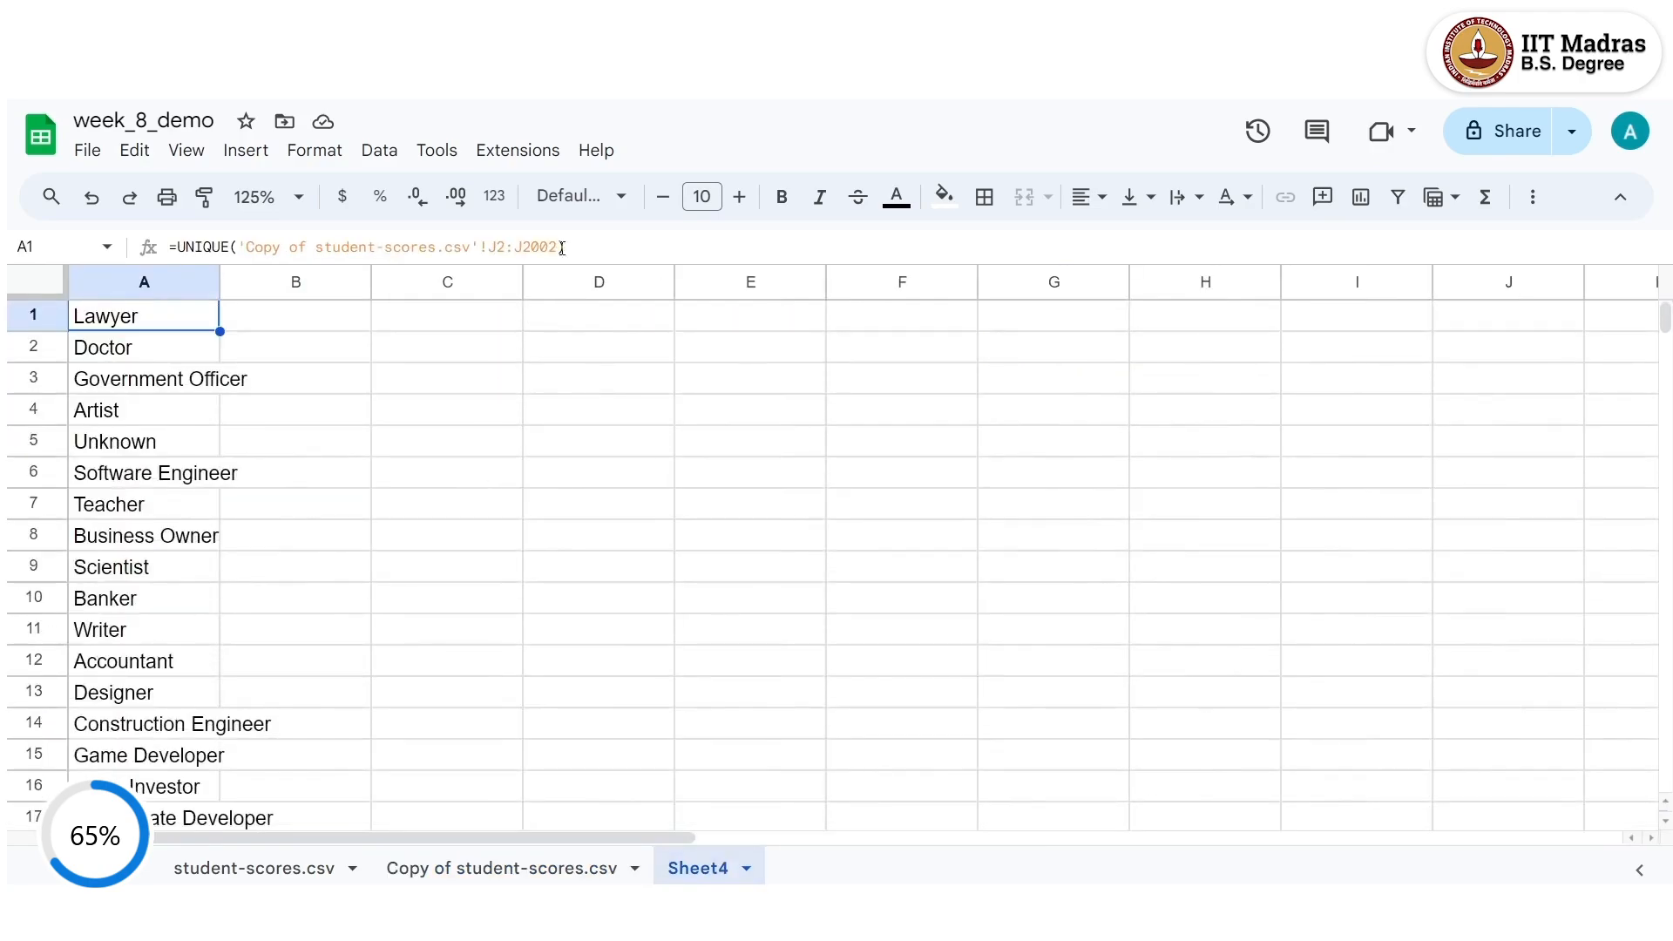
key(Return)
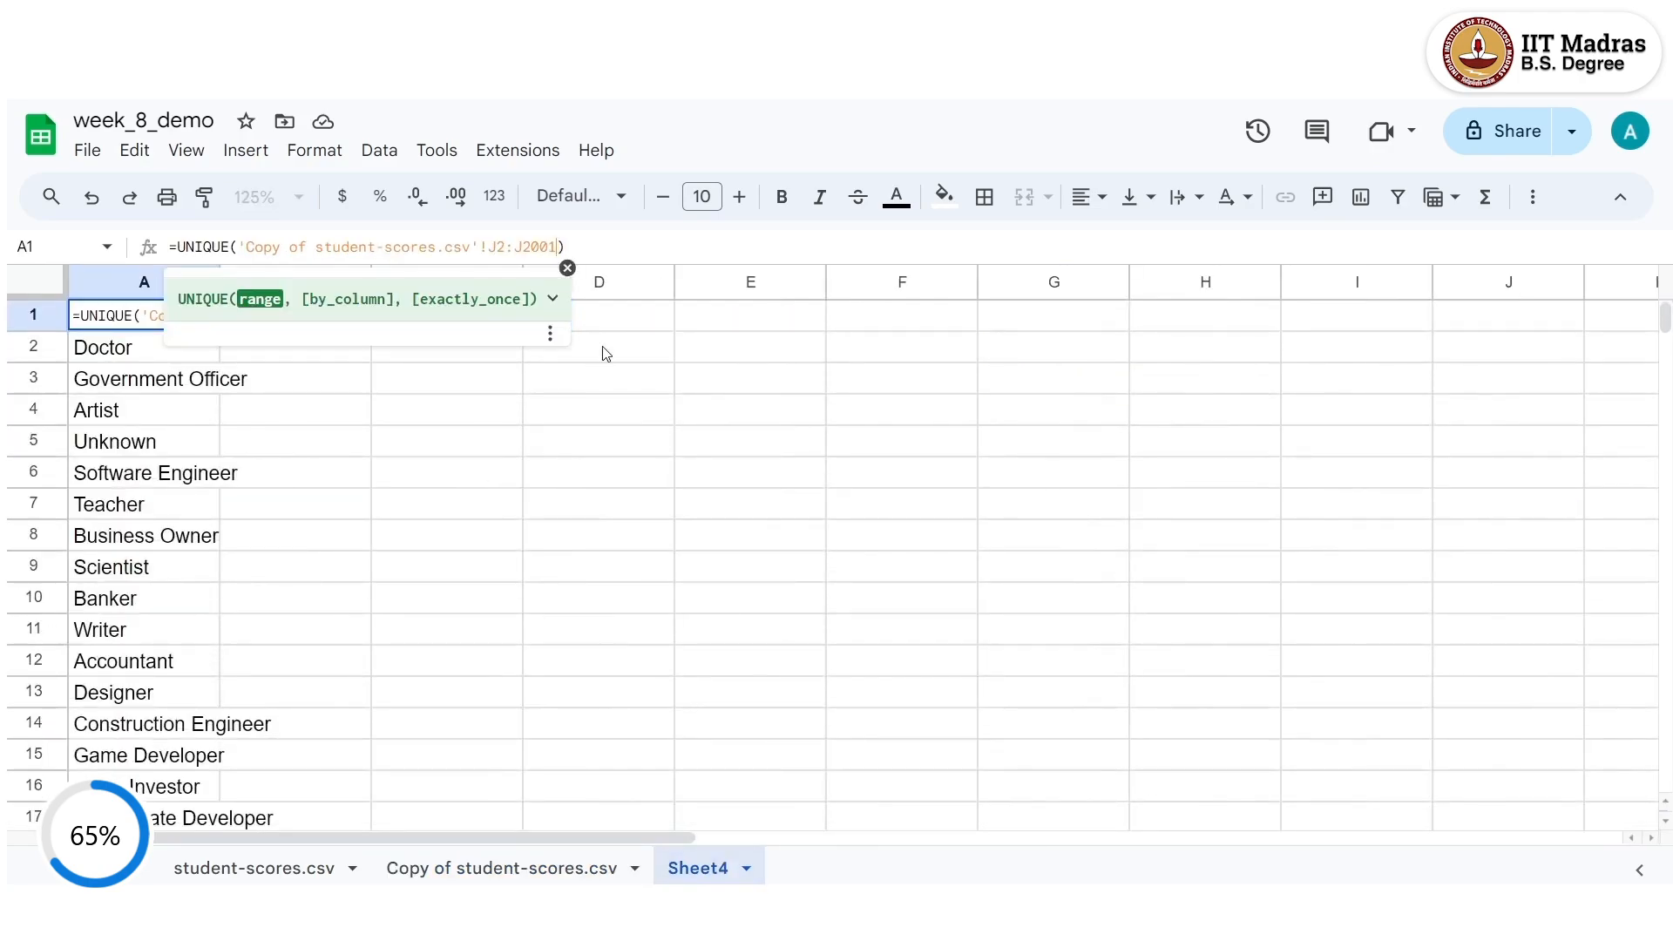
key(Return)
scroll(603, 347, down, 2)
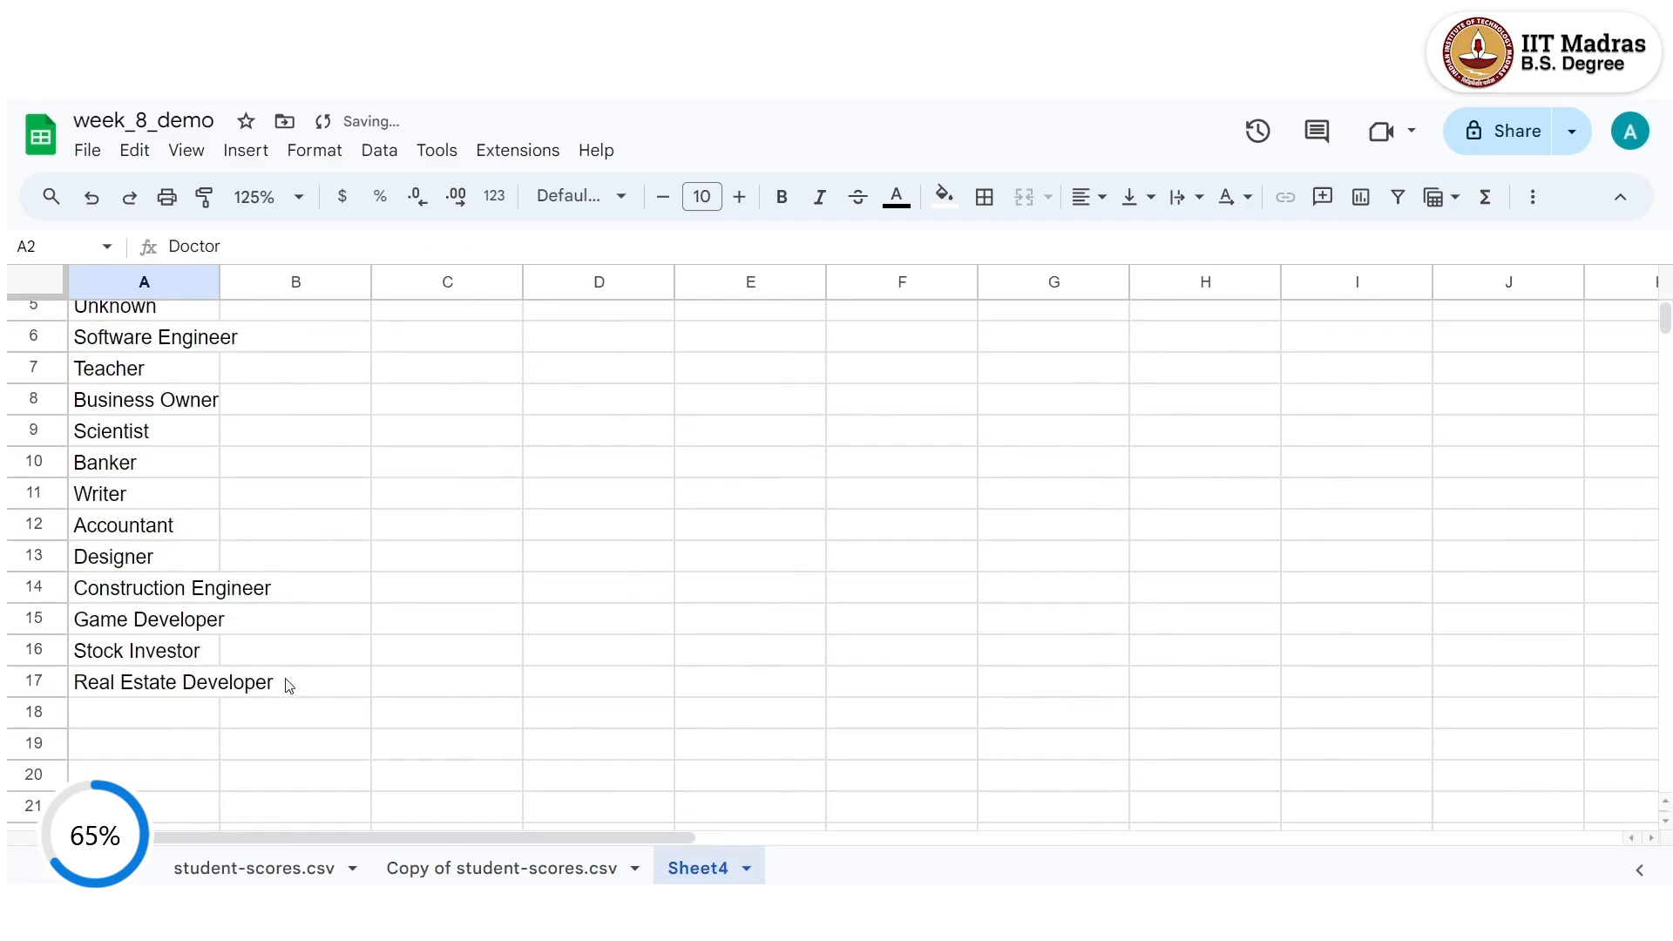
Review the list of distinct career aspirations in A1:A17 of Sheet4 from the first entry to the last.
click(161, 717)
scroll(389, 615, down, 2)
scroll(207, 529, up, 5)
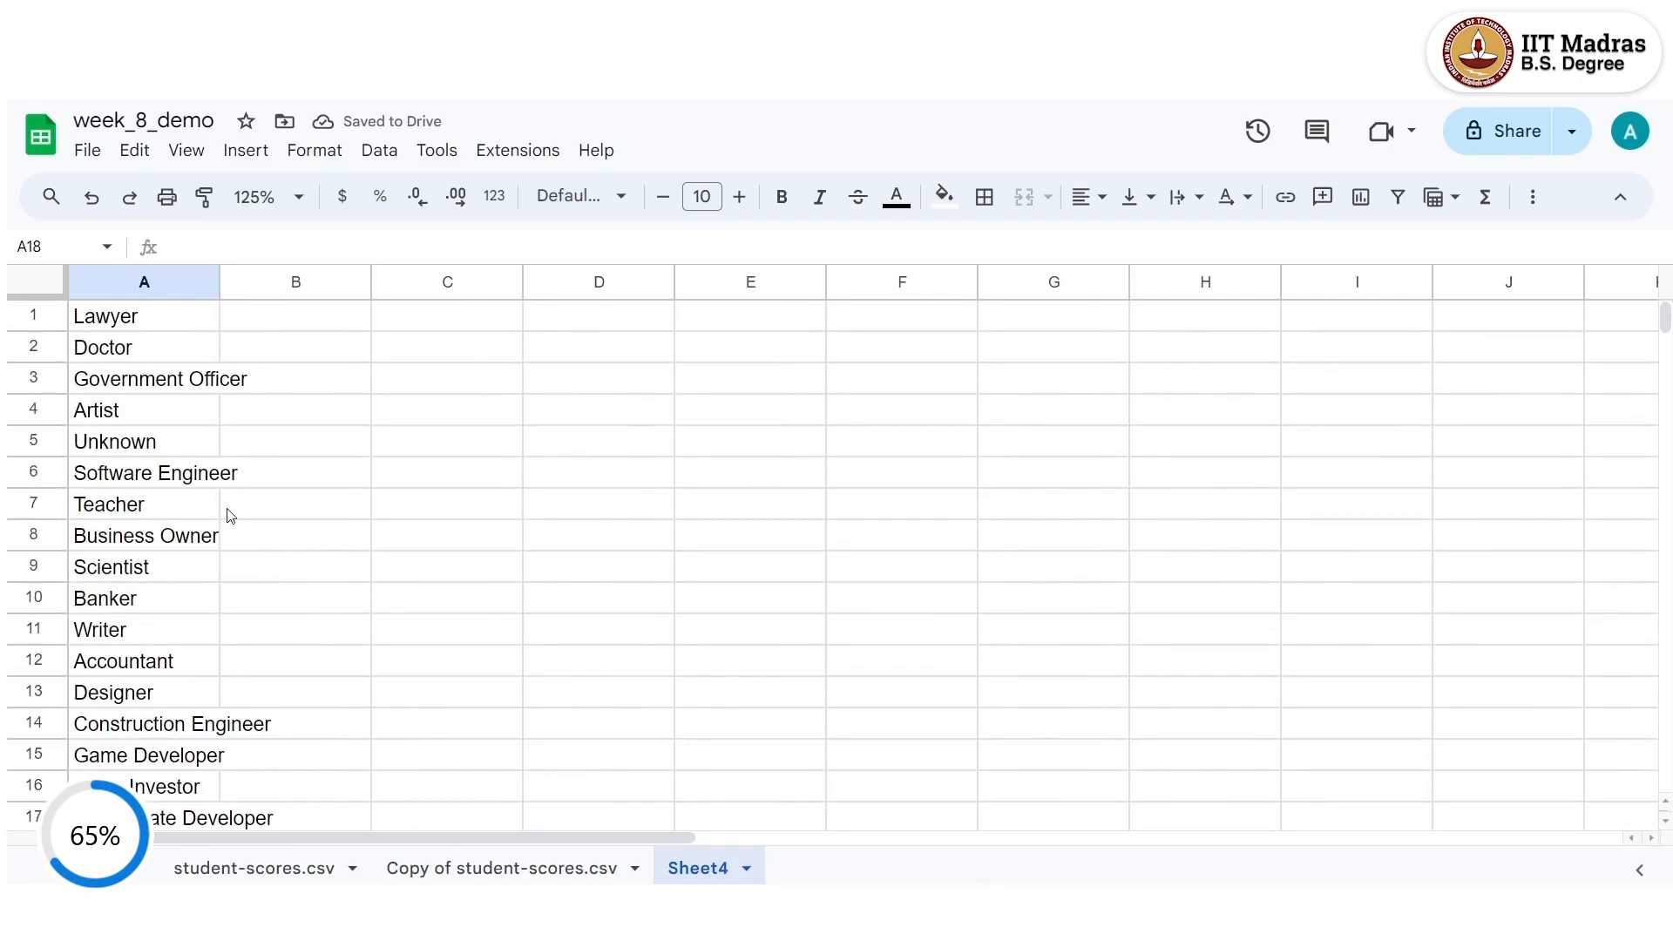
drag(170, 322, 201, 836)
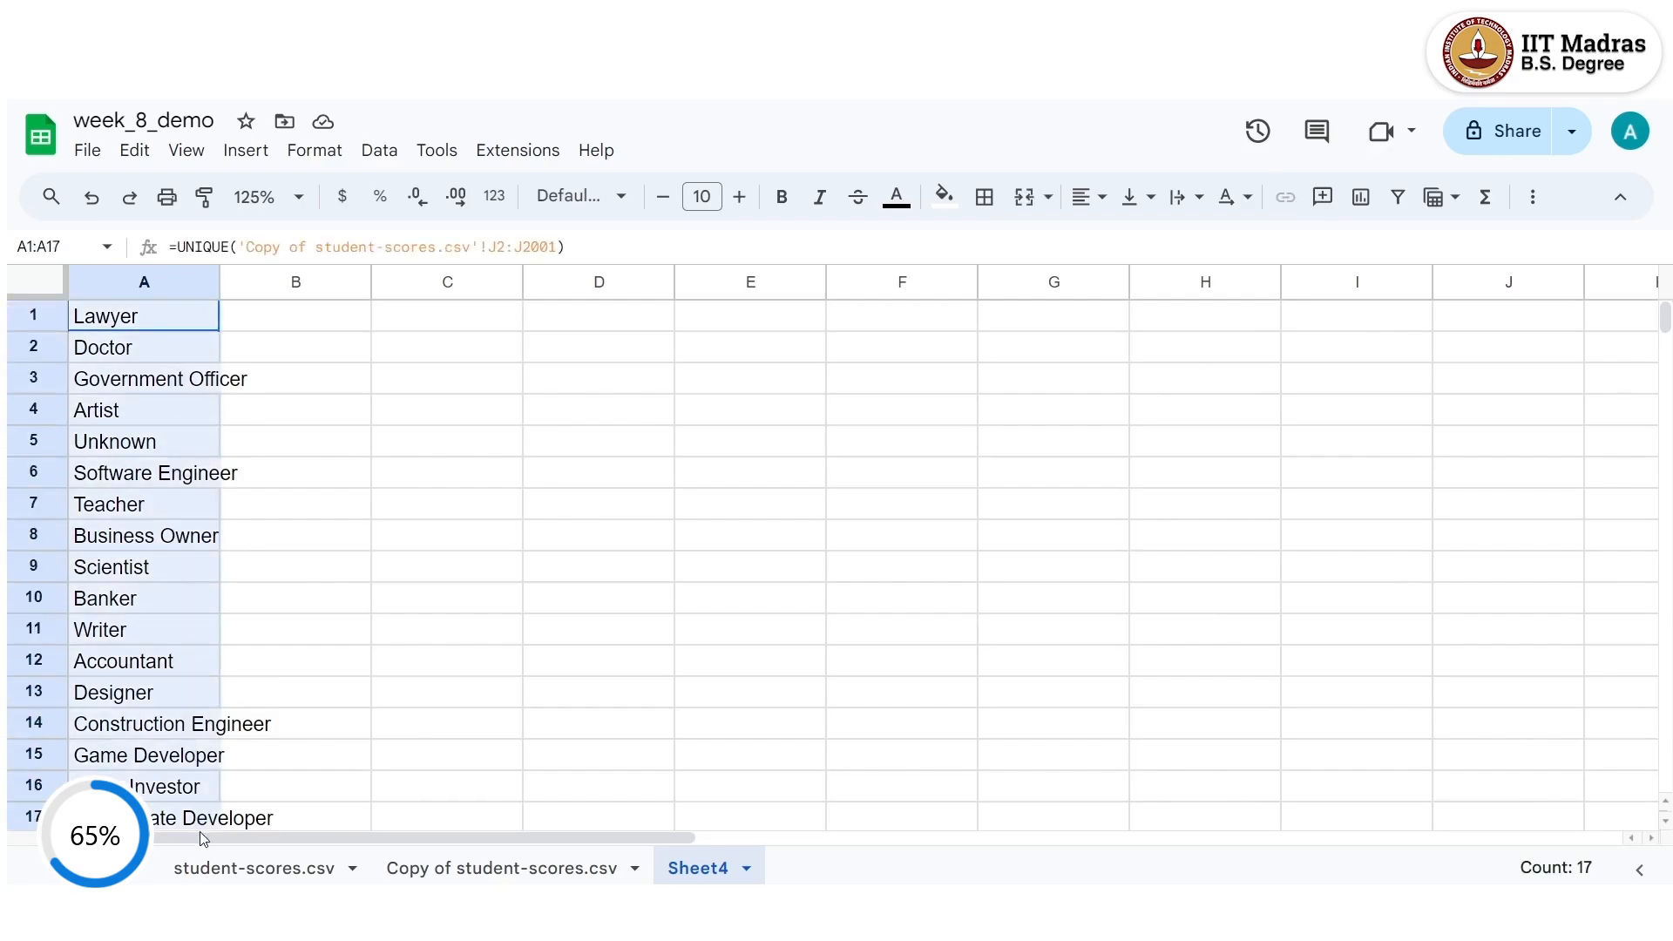
scroll(272, 709, down, 2)
scroll(273, 717, up, 2)
click(462, 534)
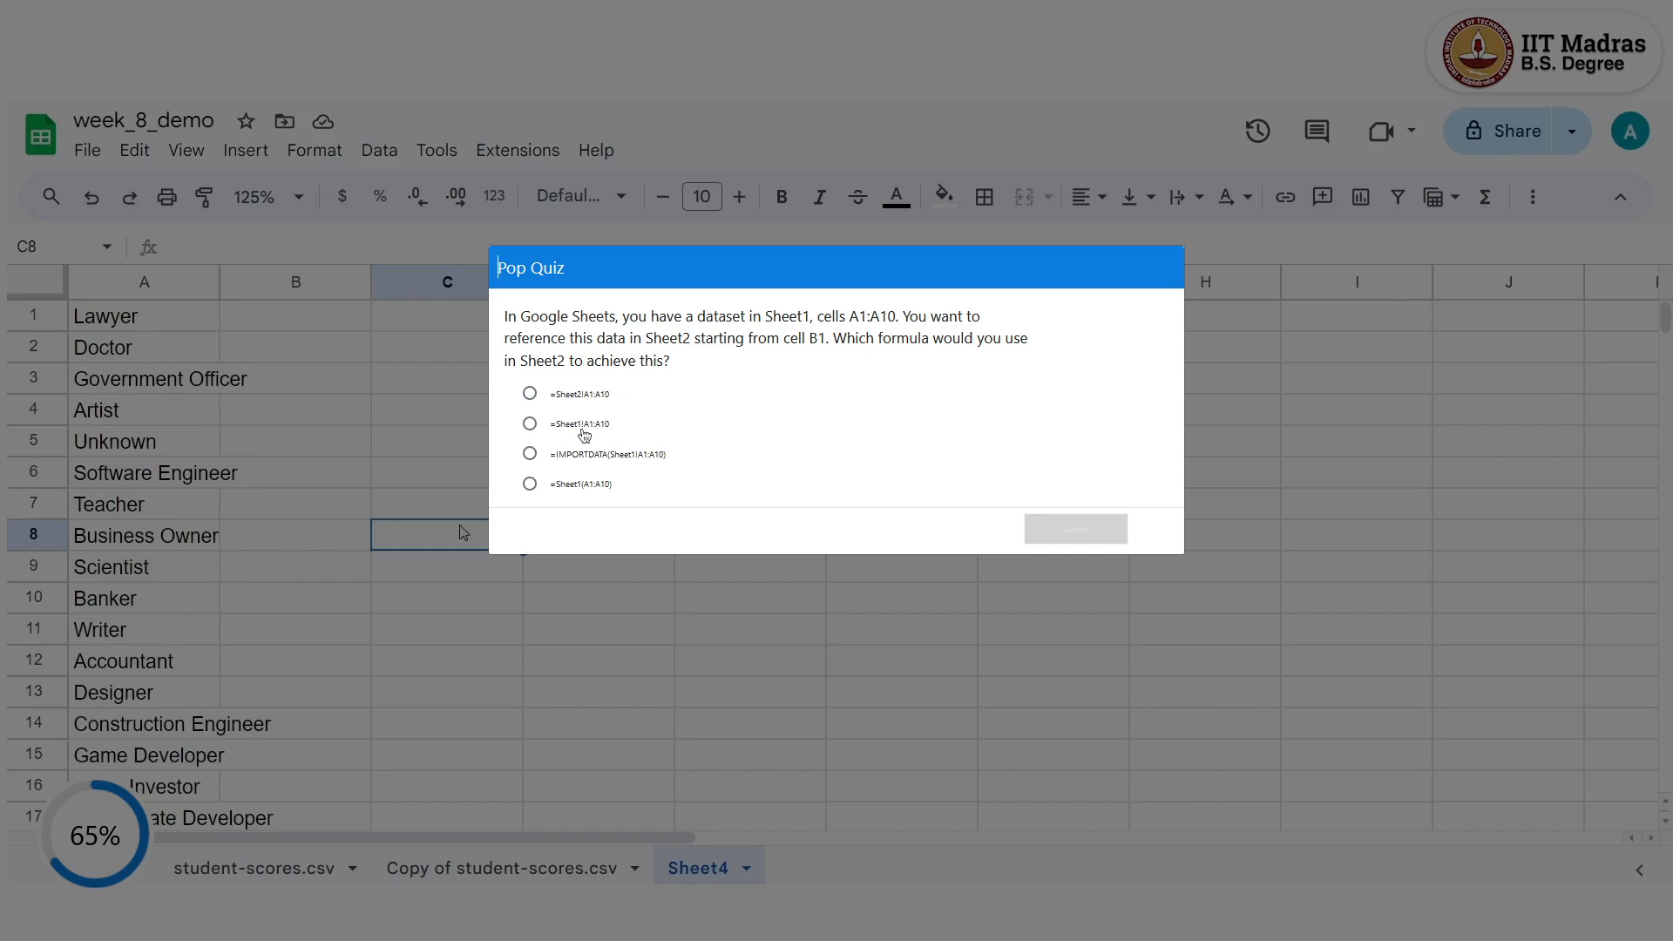
Answer the pop quiz on referencing another sheet's cells with =Sheet1!A1:A10 and submit the answer.
click(562, 424)
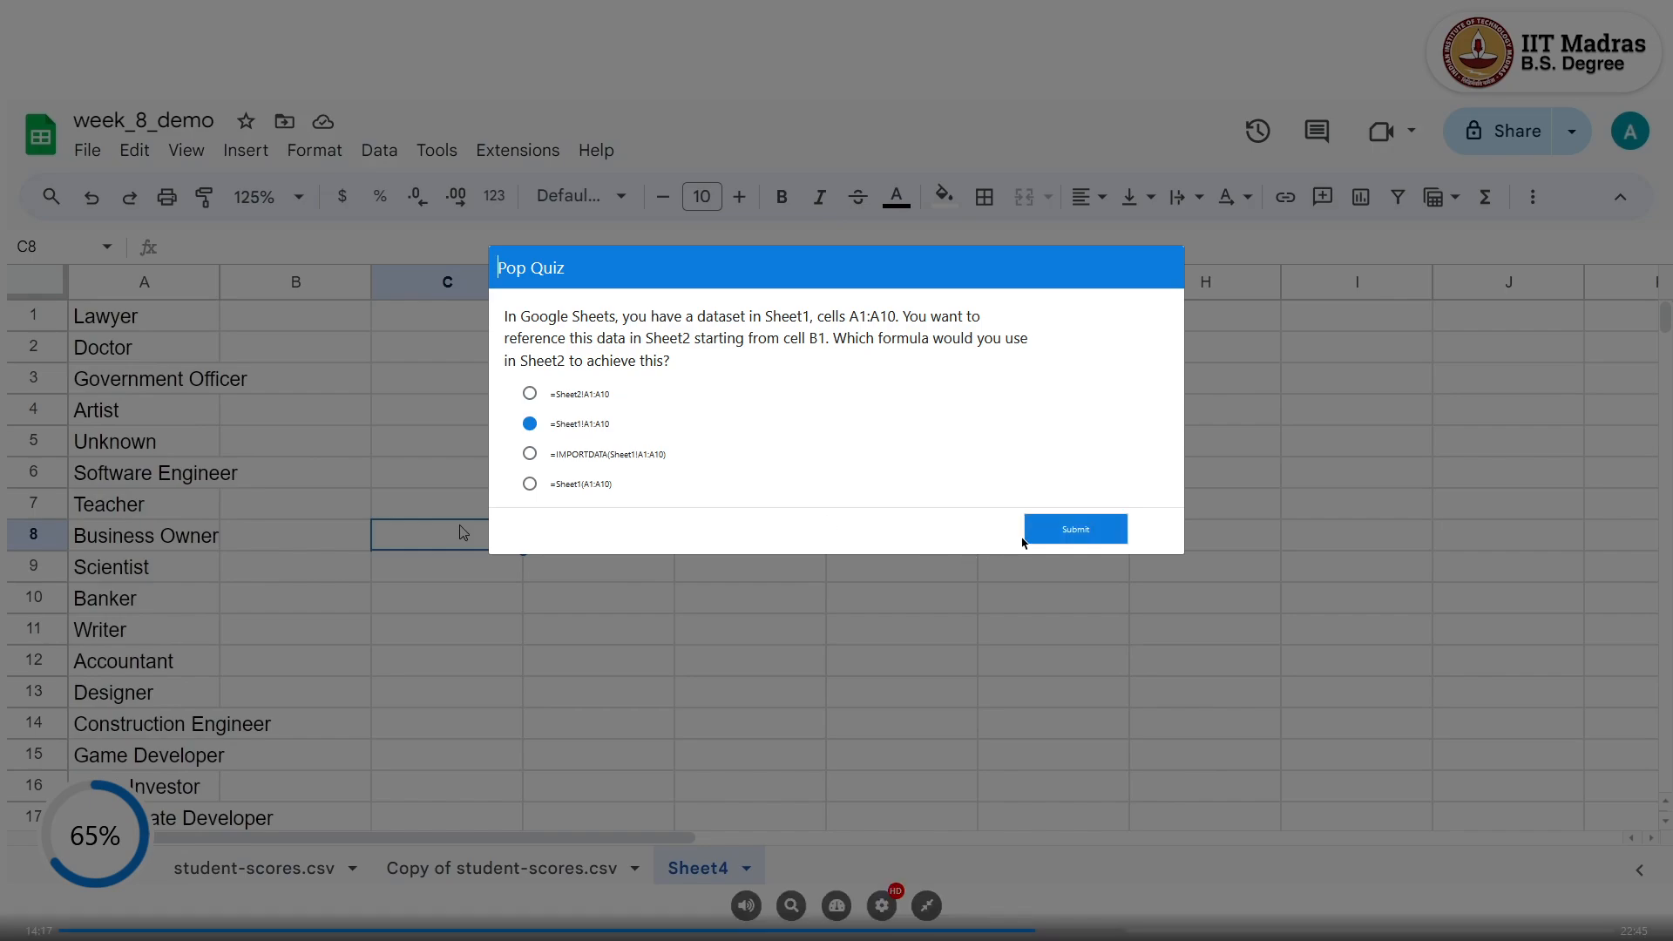
click(1025, 537)
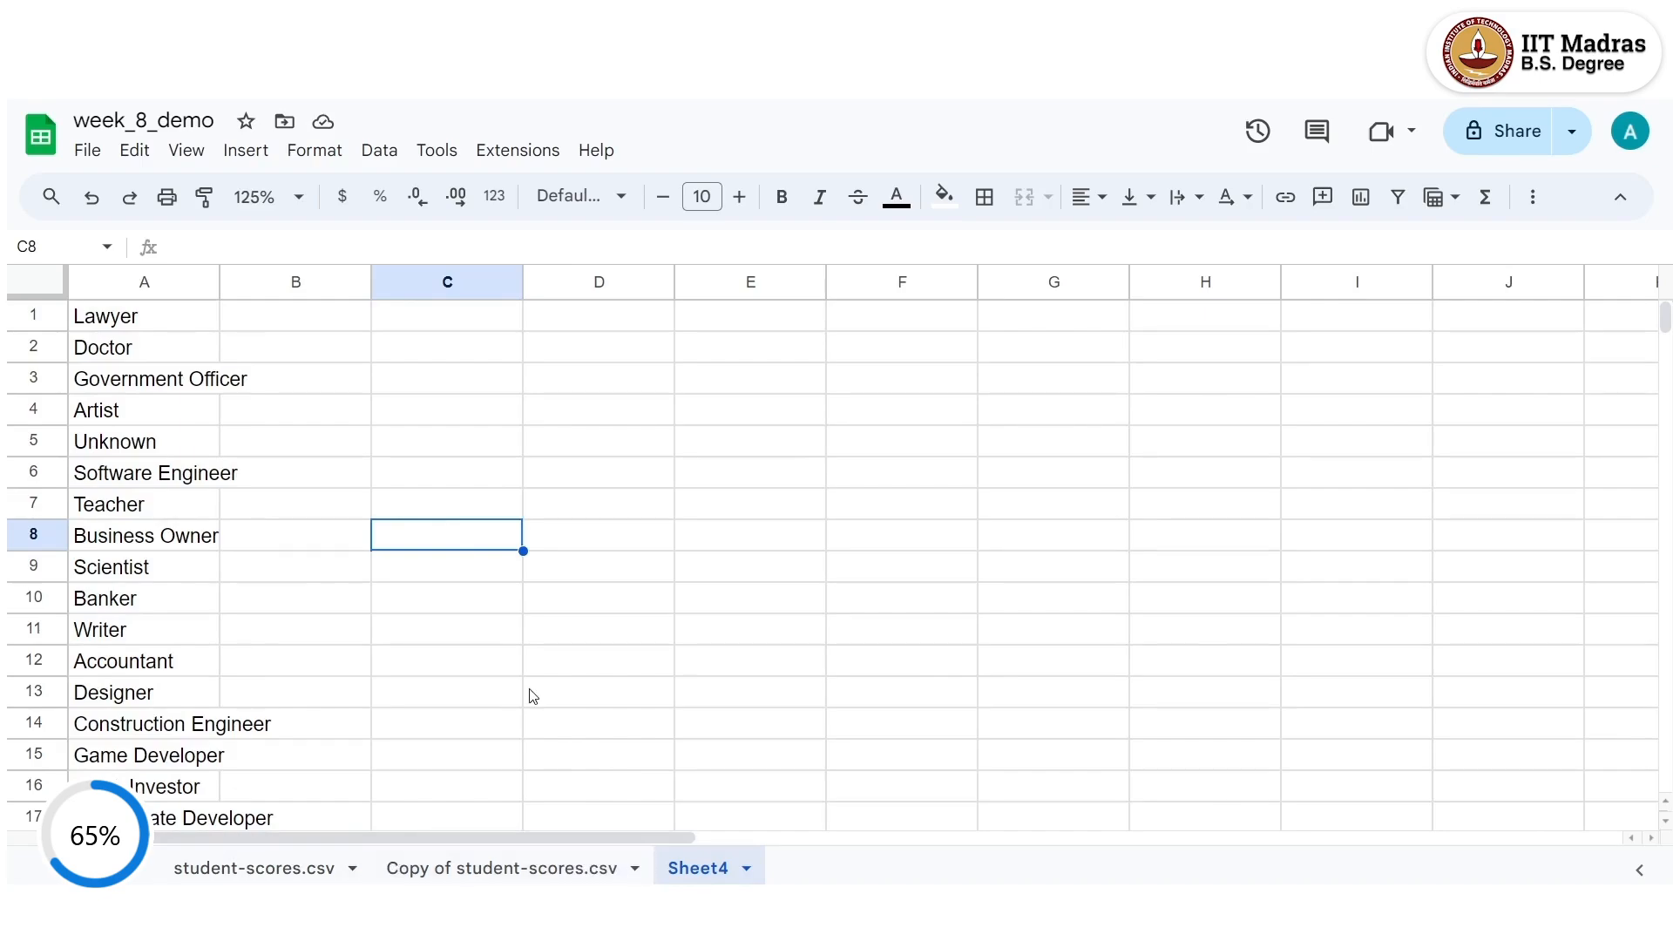
Copy the entire math_score and history_score columns, K and L, from the Copy of student-scores.csv sheet.
click(543, 867)
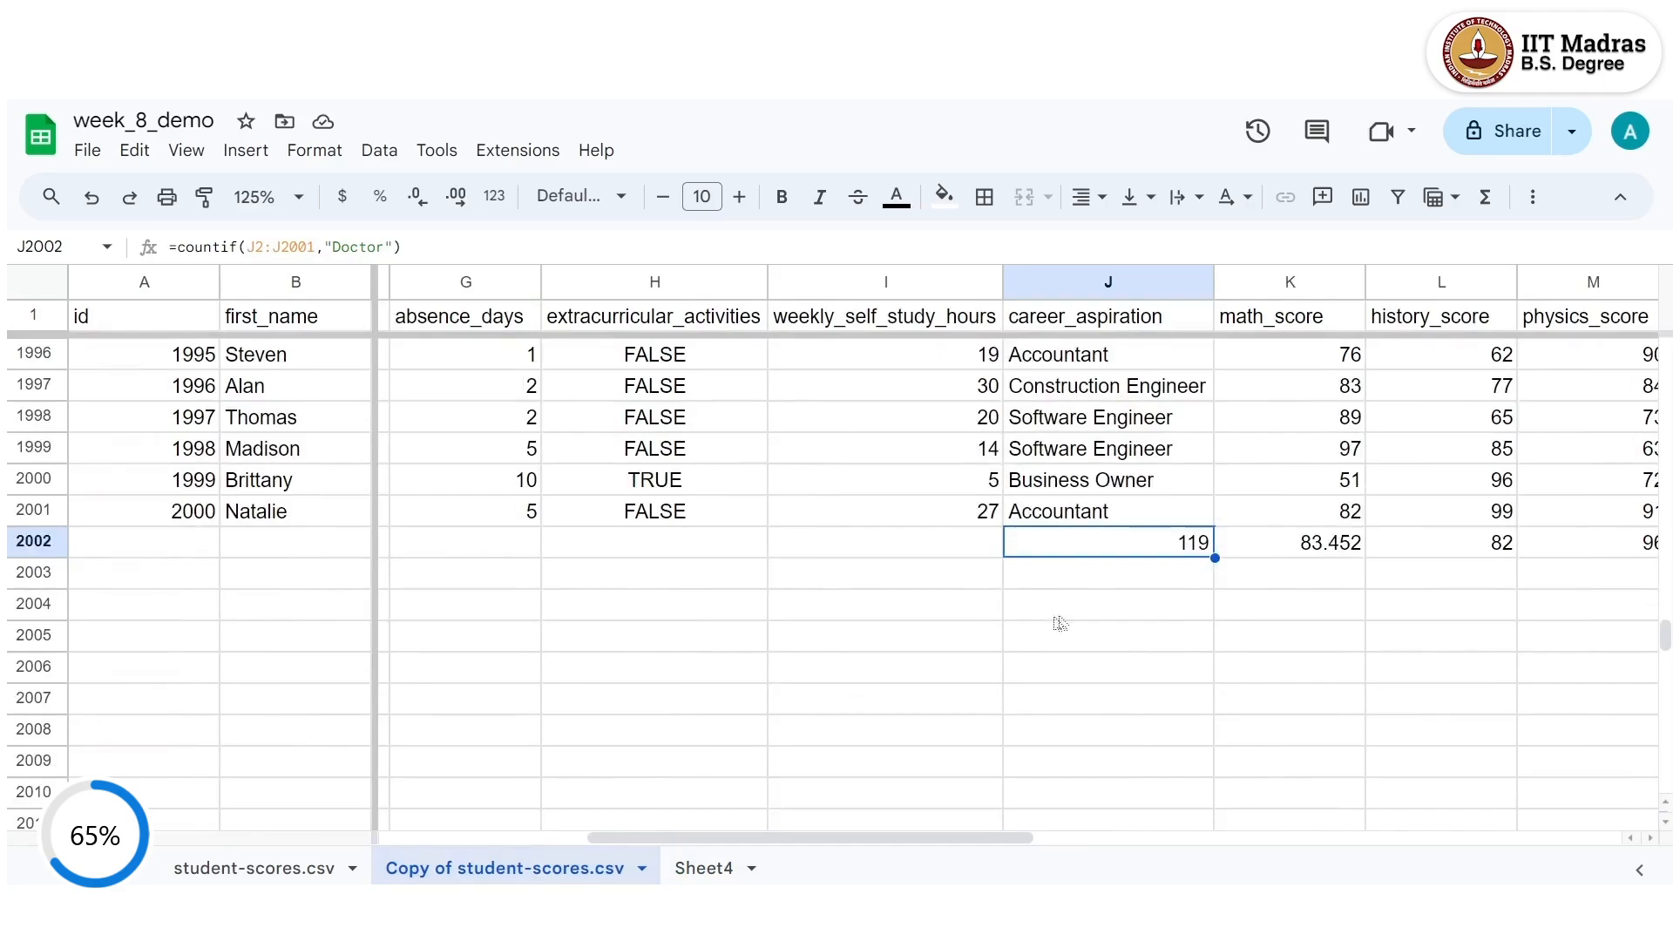
scroll(1098, 654, up, 5)
scroll(1141, 694, up, 2)
click(1309, 478)
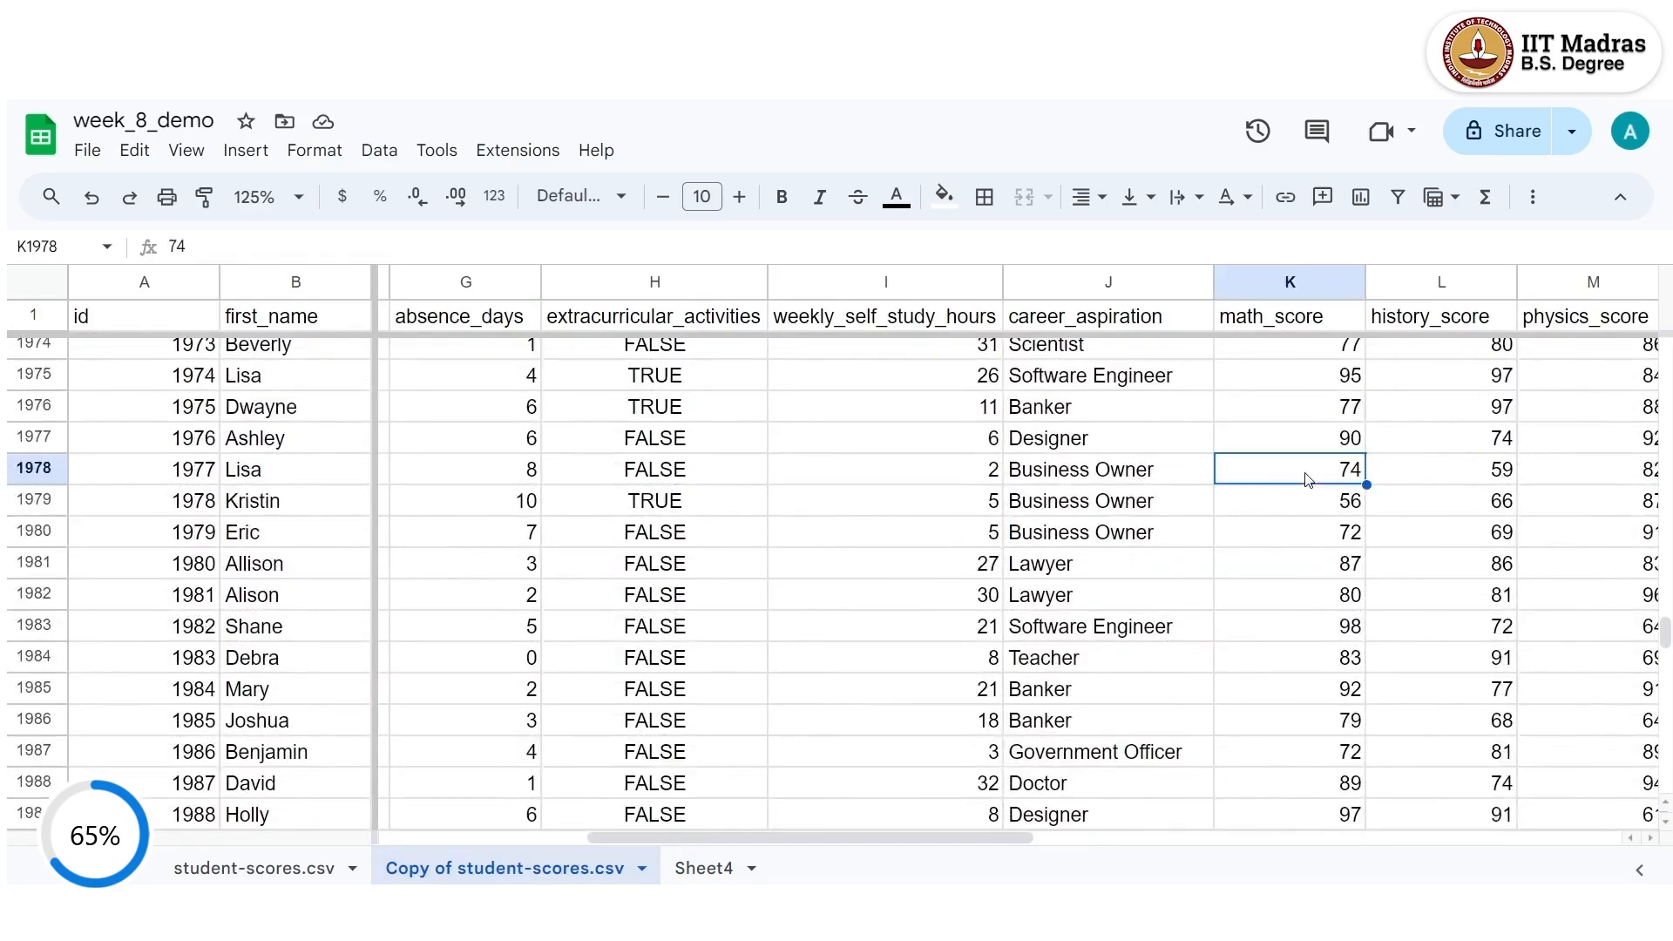
key(ctrl+Up)
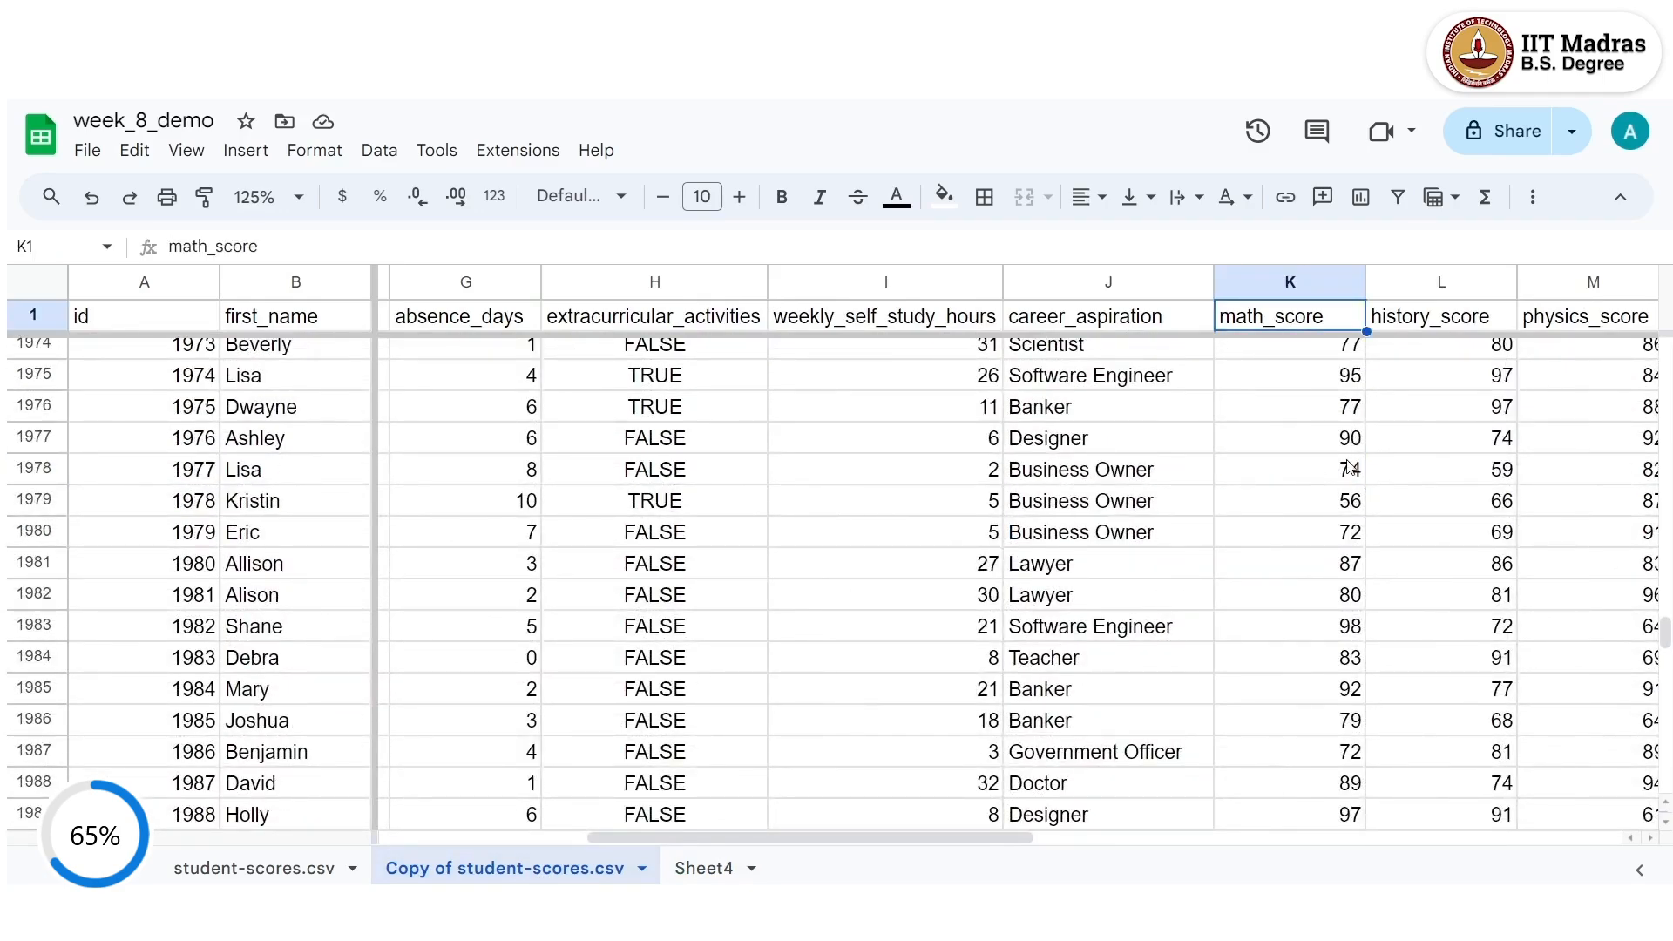
key(Down)
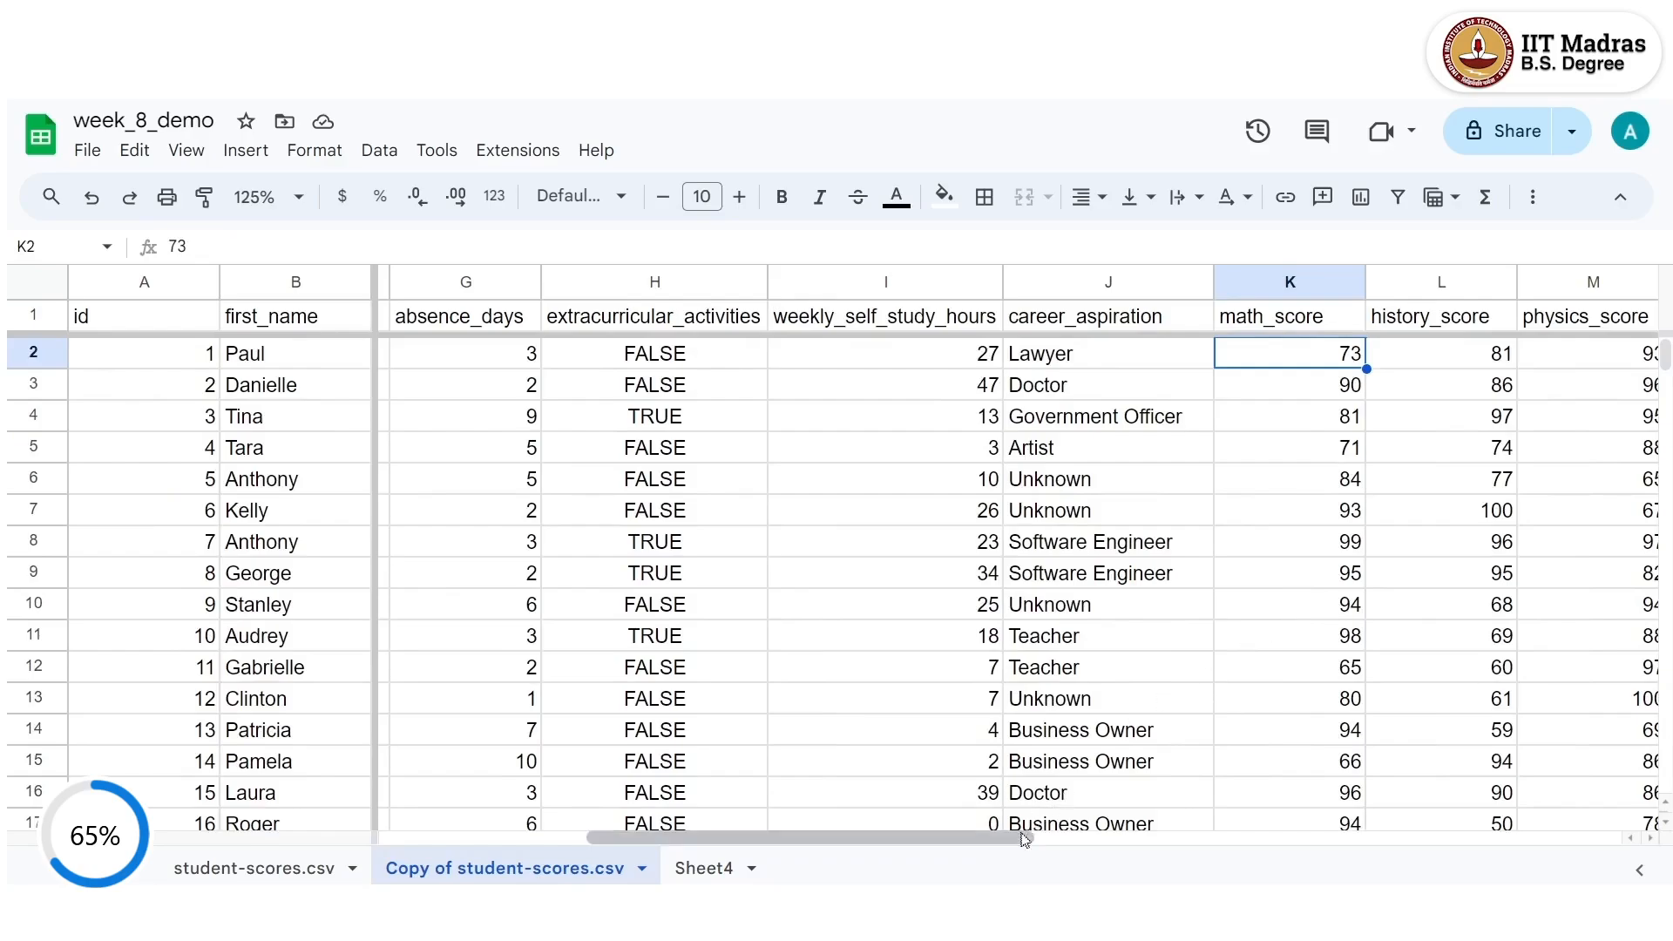
drag(1025, 839, 1234, 839)
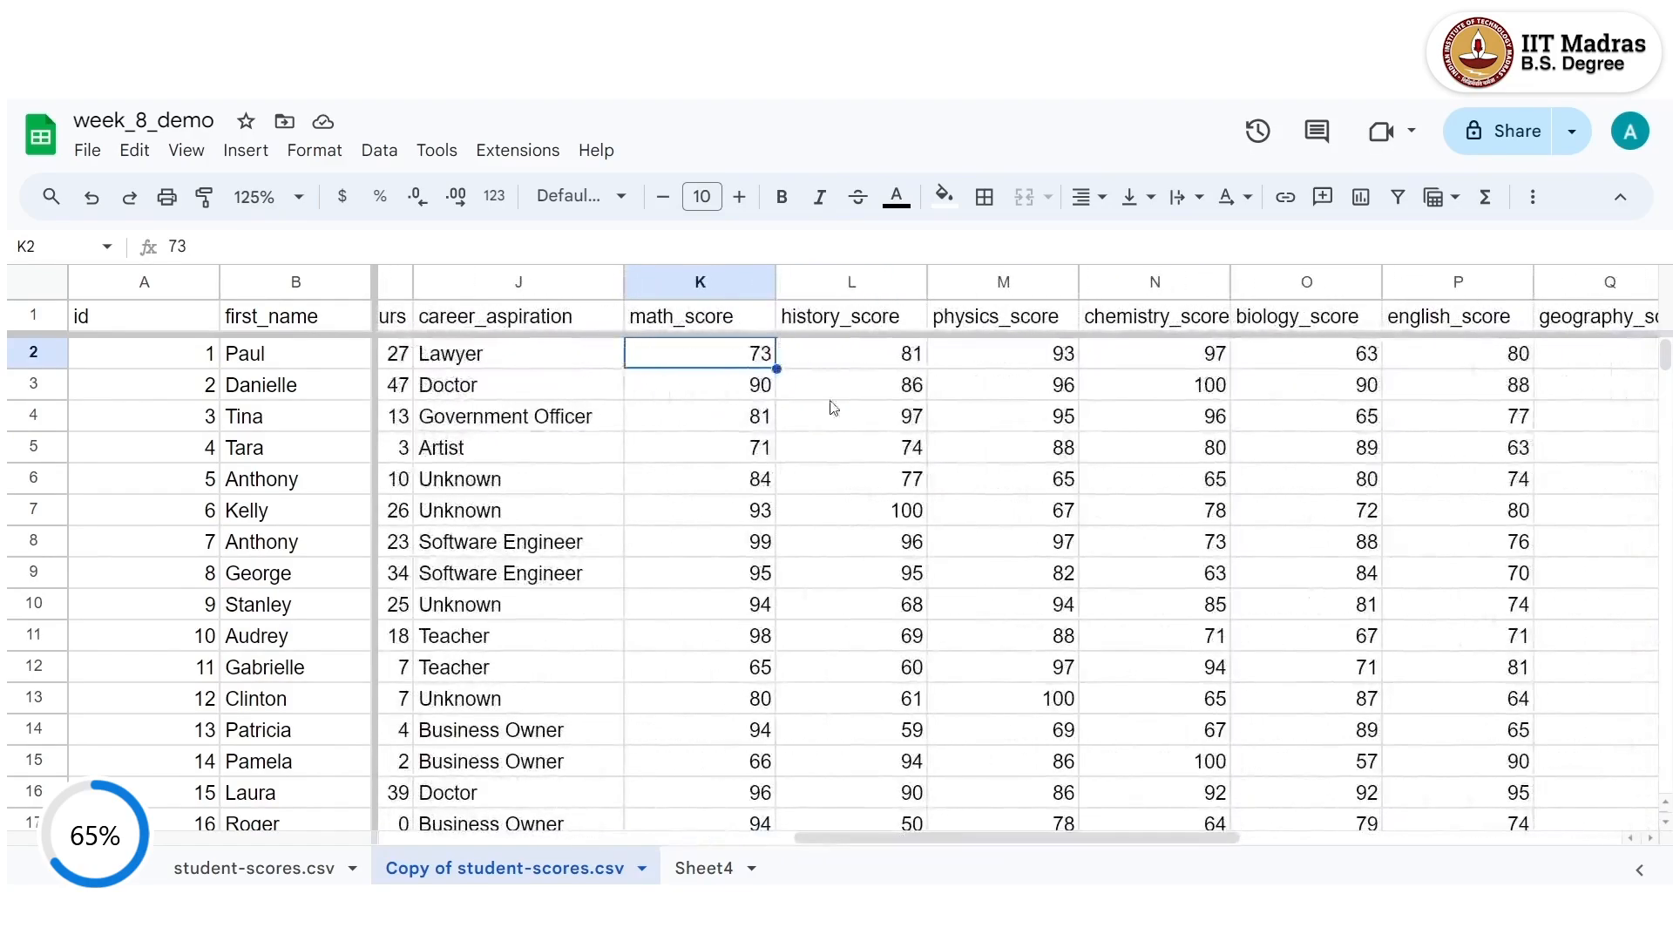
click(728, 325)
click(710, 281)
ctrl+click(864, 282)
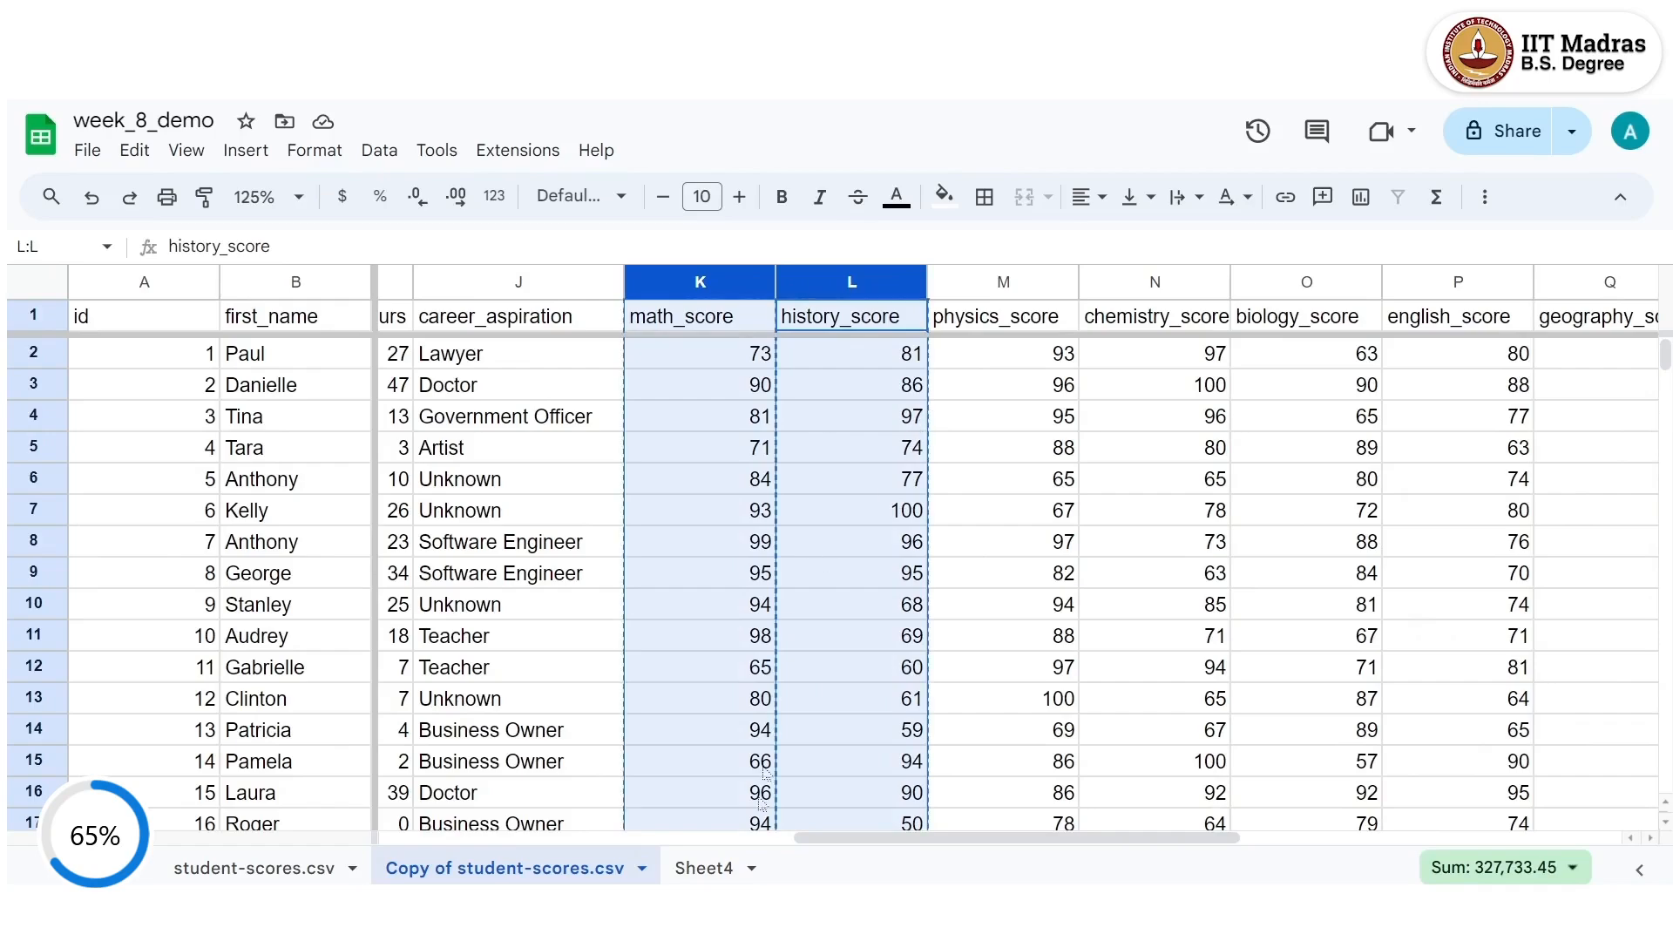
Add a new sheet and paste the copied math_score and history_score columns starting at A1.
click(728, 868)
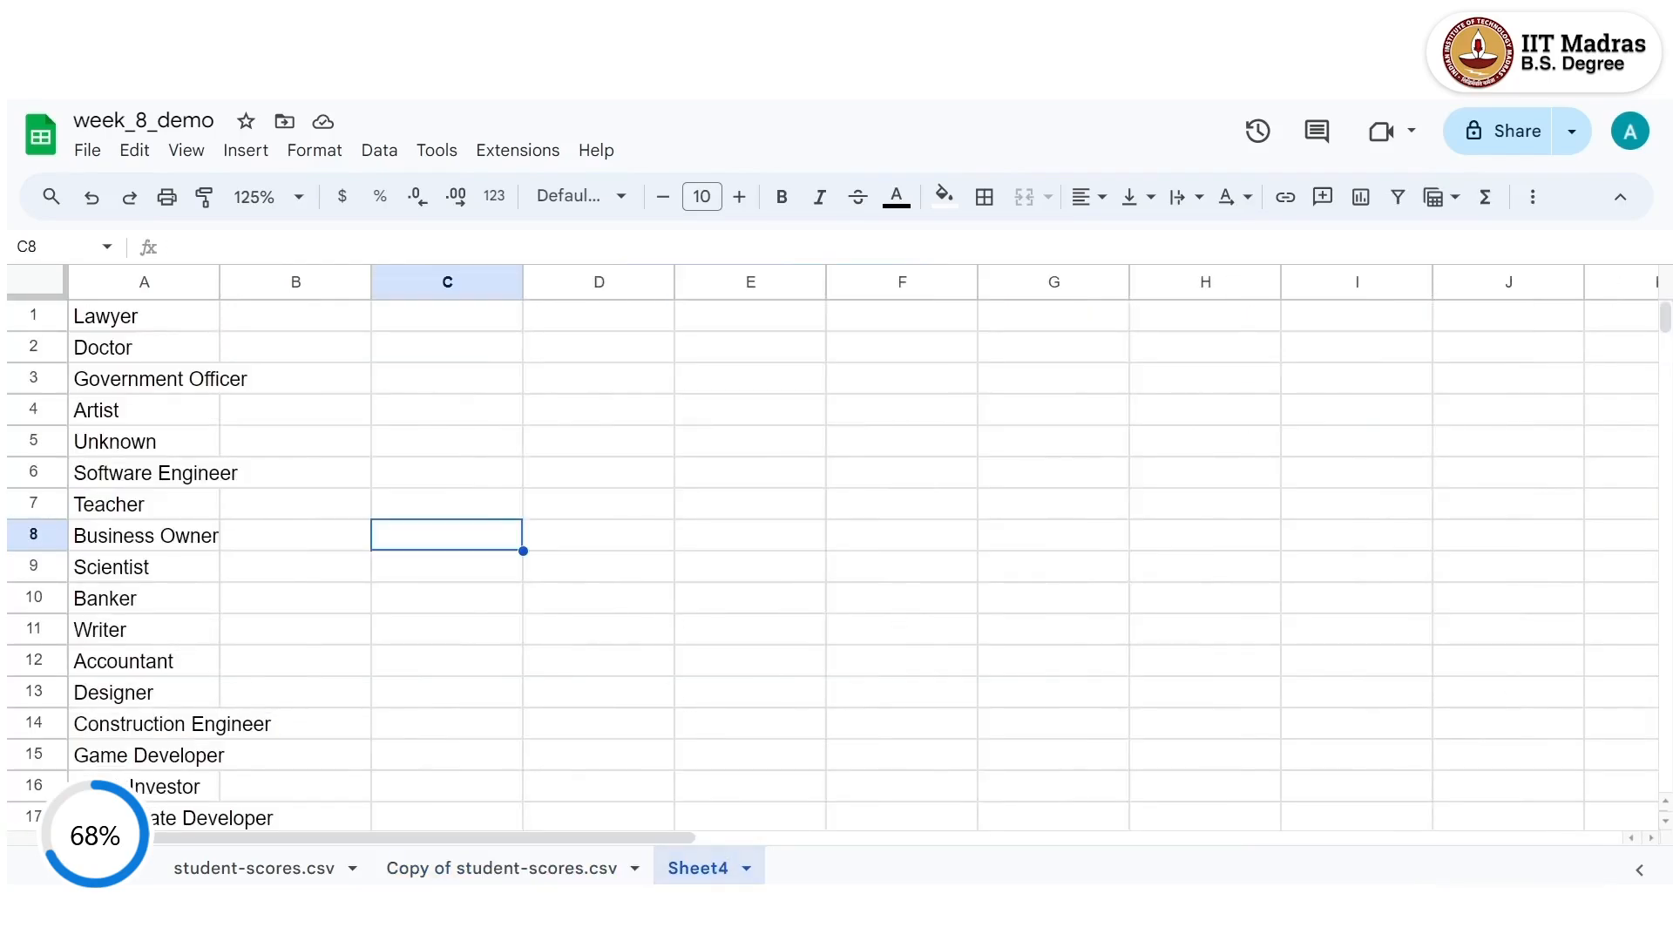
click(11, 881)
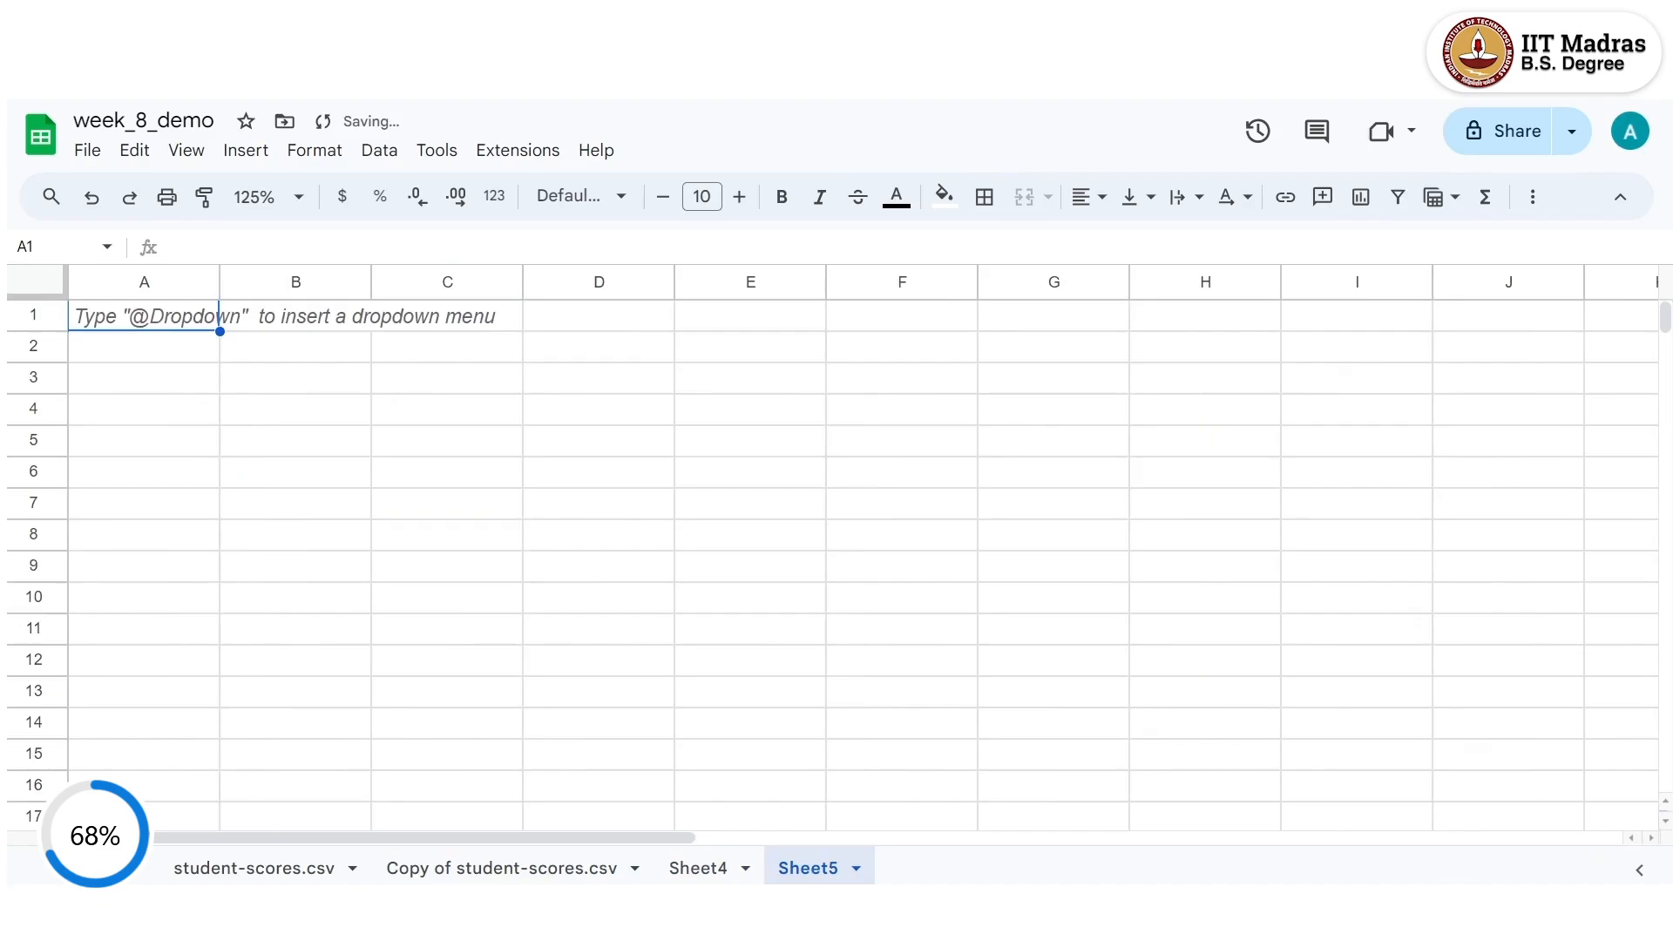
click(146, 320)
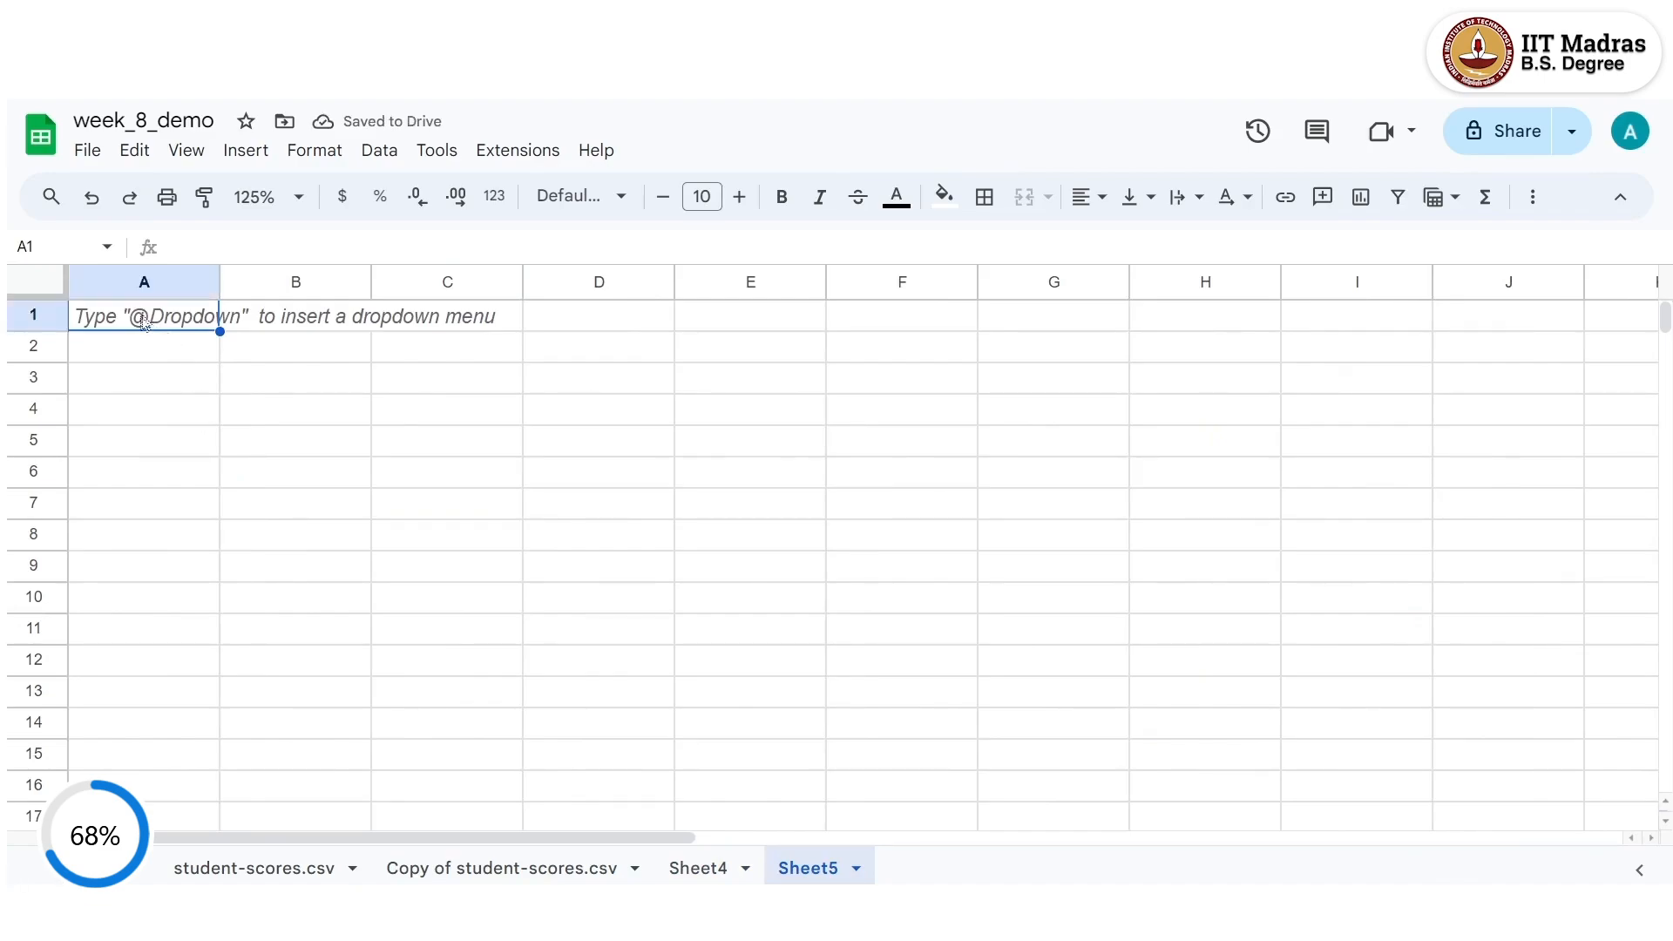
key(ctrl+v)
click(447, 381)
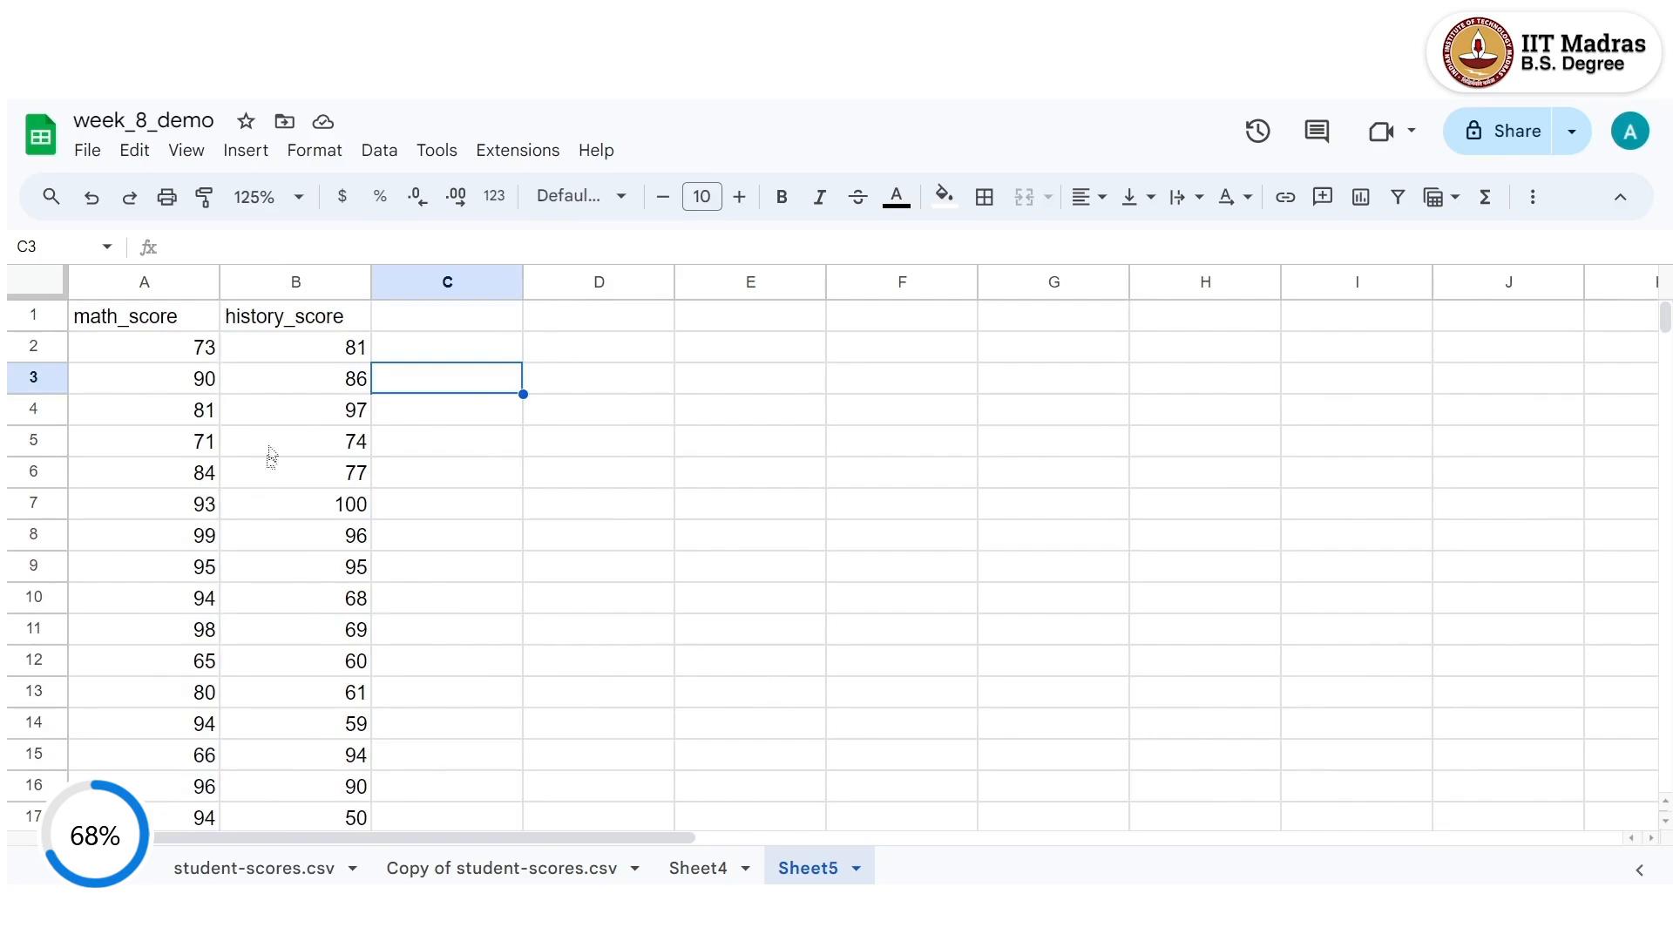
Insert two empty columns before the math_score column in Sheet5.
right_click(165, 298)
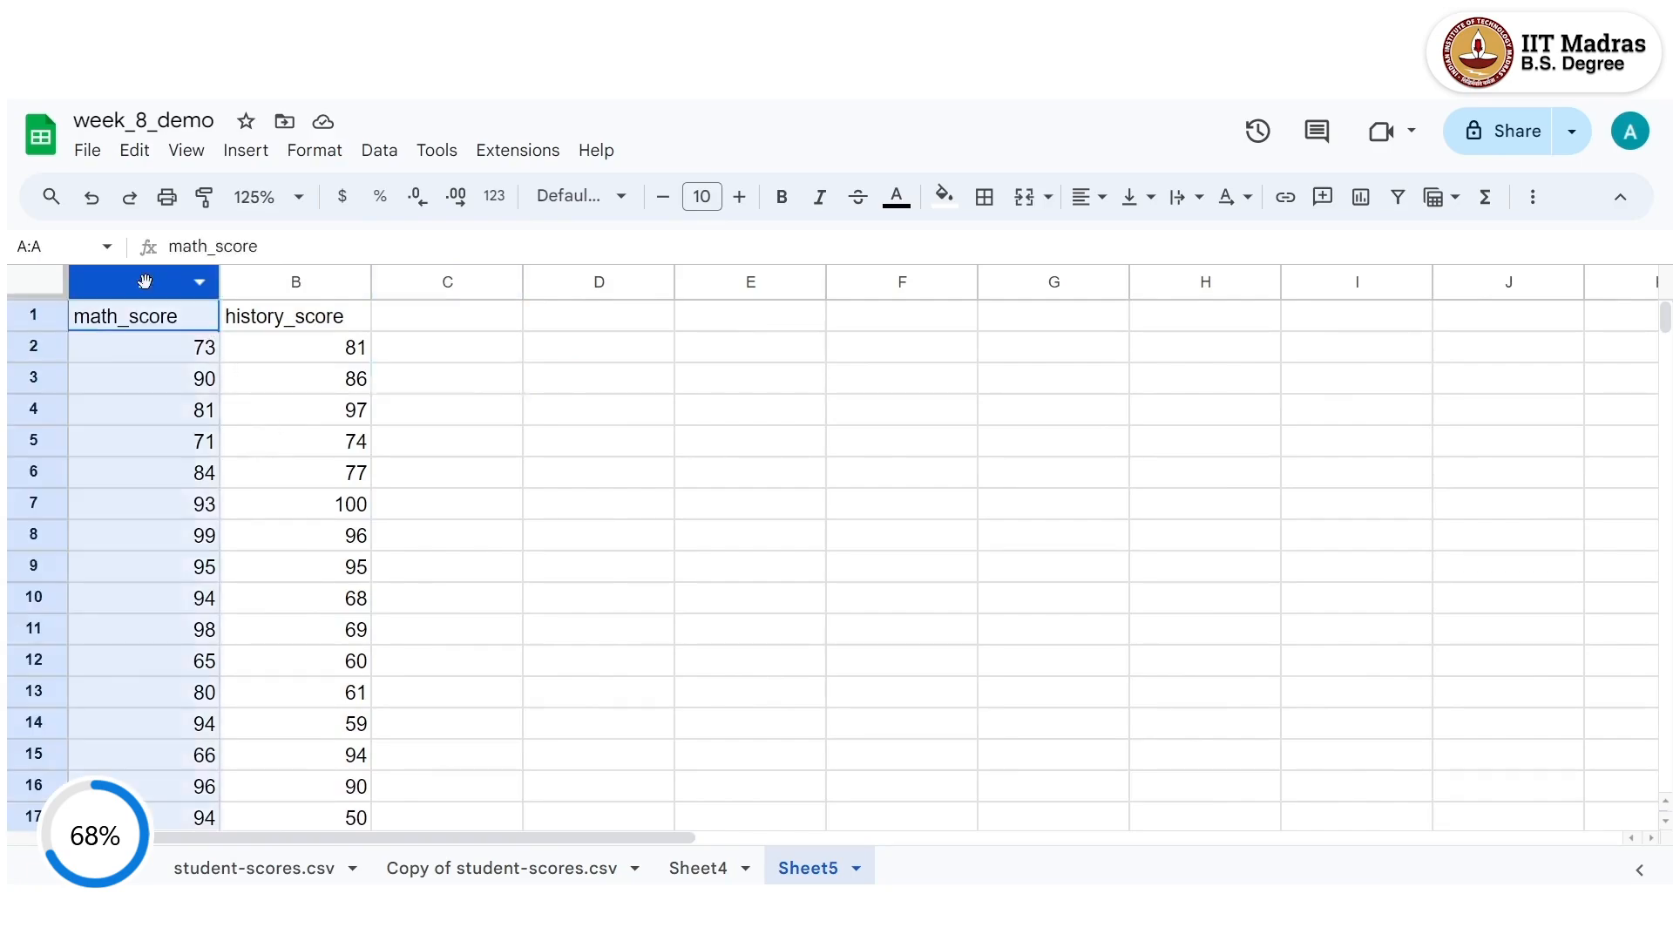
click(249, 389)
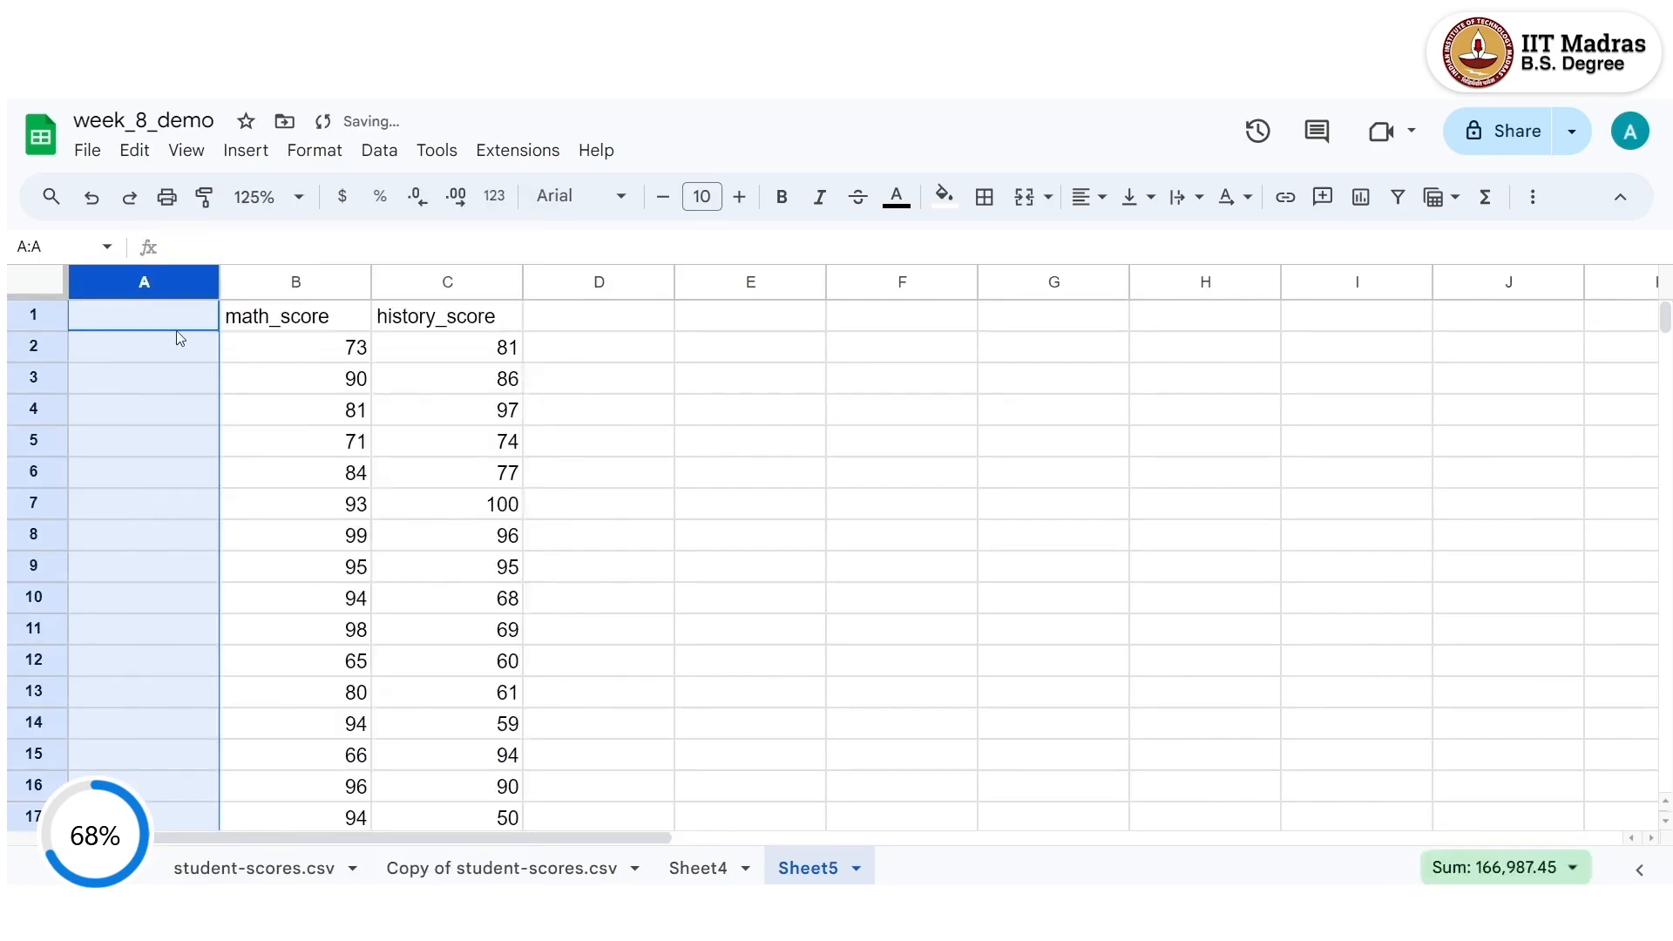
click(146, 282)
click(232, 390)
click(838, 474)
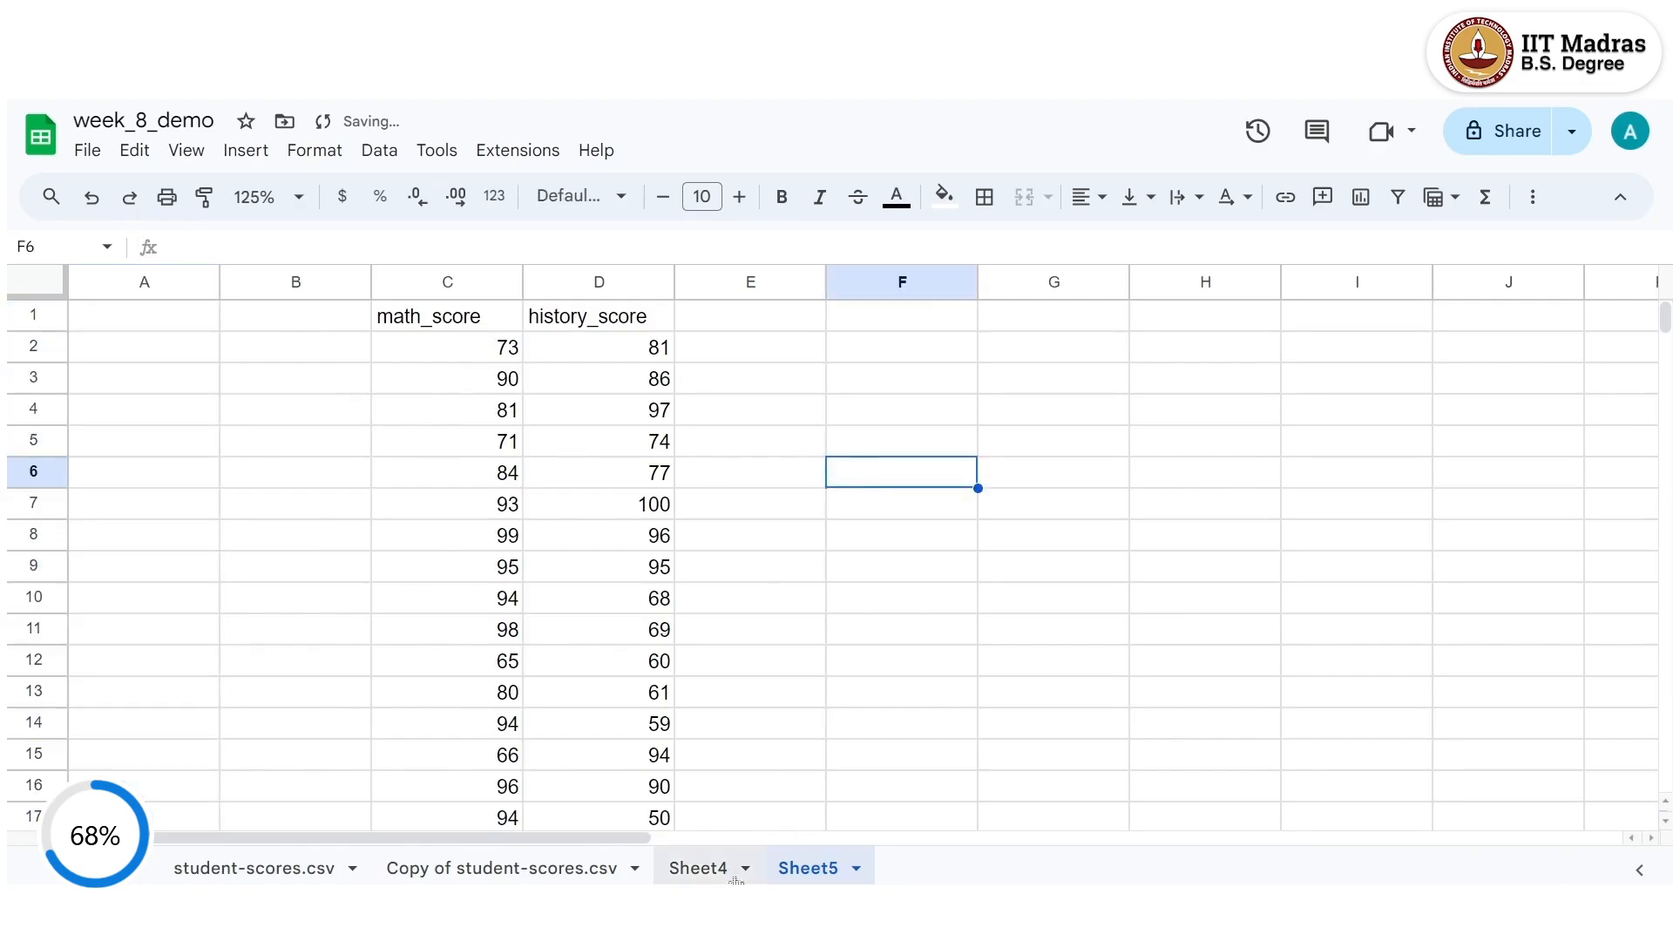
Copy the id and first_name data in A1:B2001 of Copy of student-scores.csv and paste it at A1 of Sheet5.
click(510, 870)
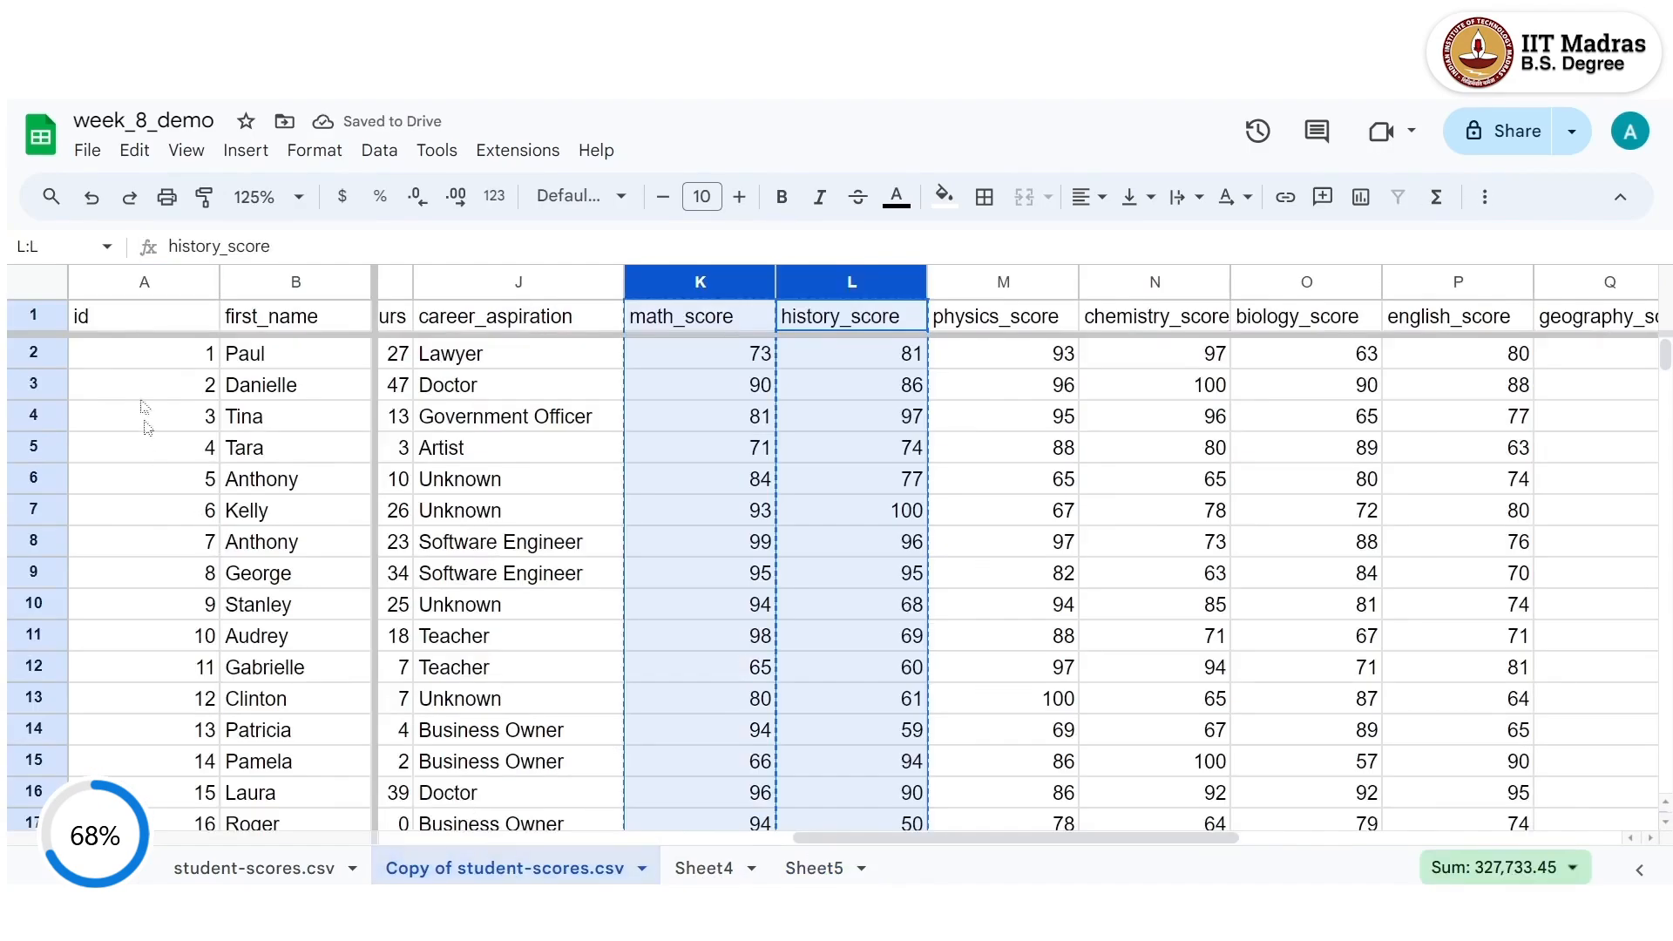
click(136, 328)
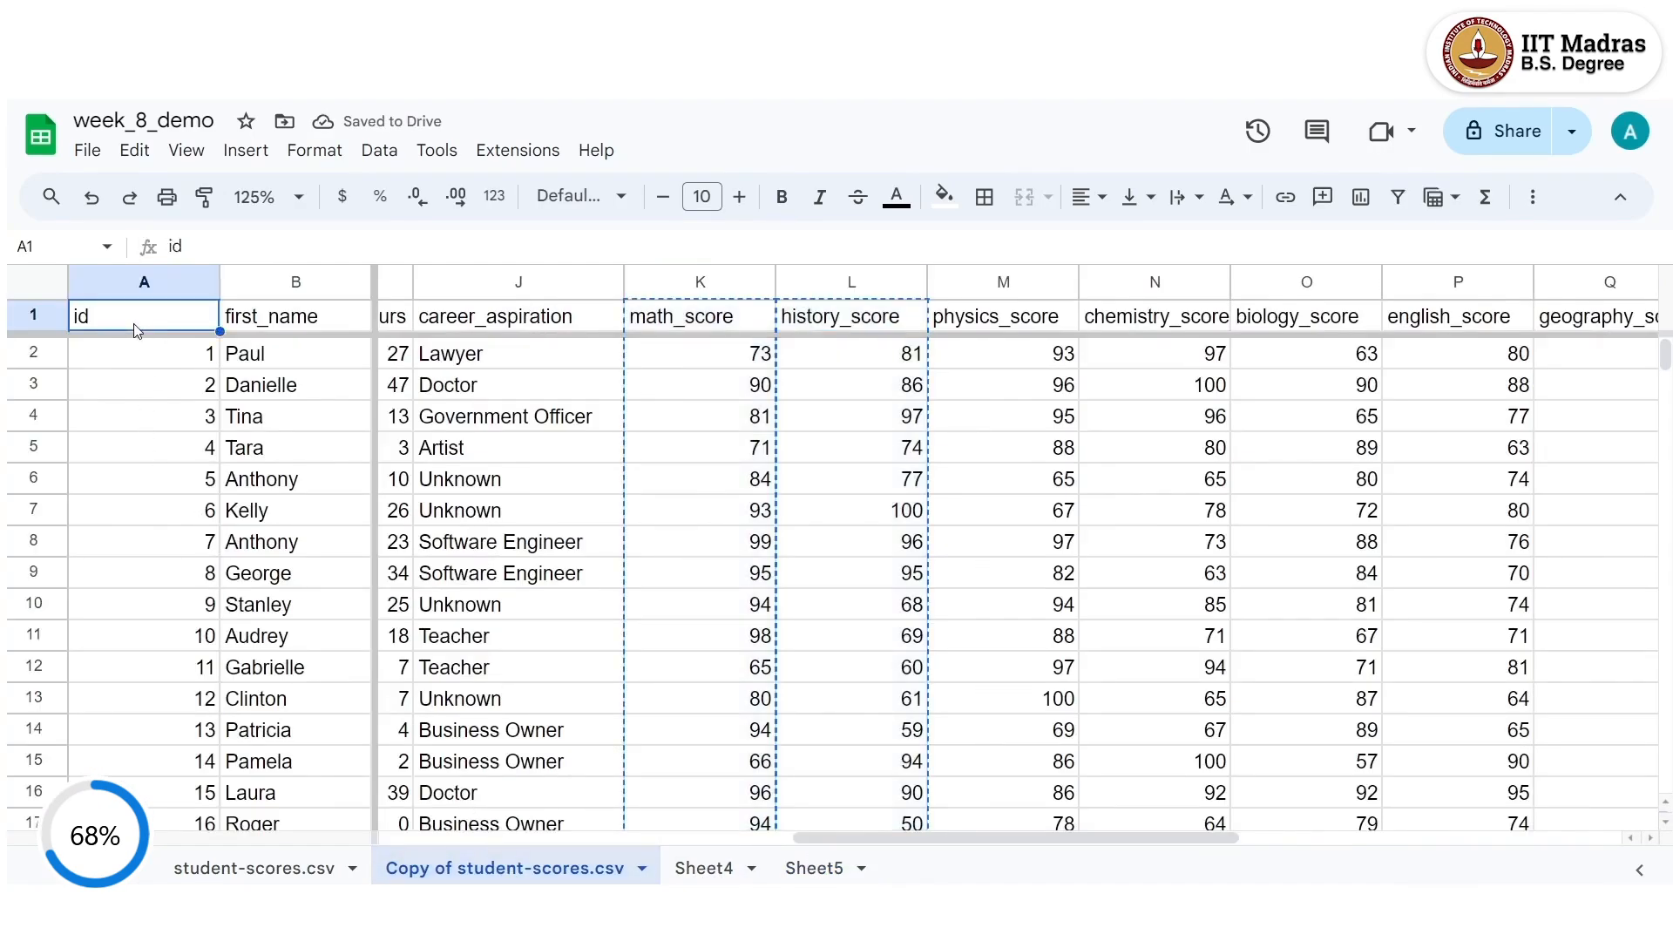
drag(136, 327, 262, 324)
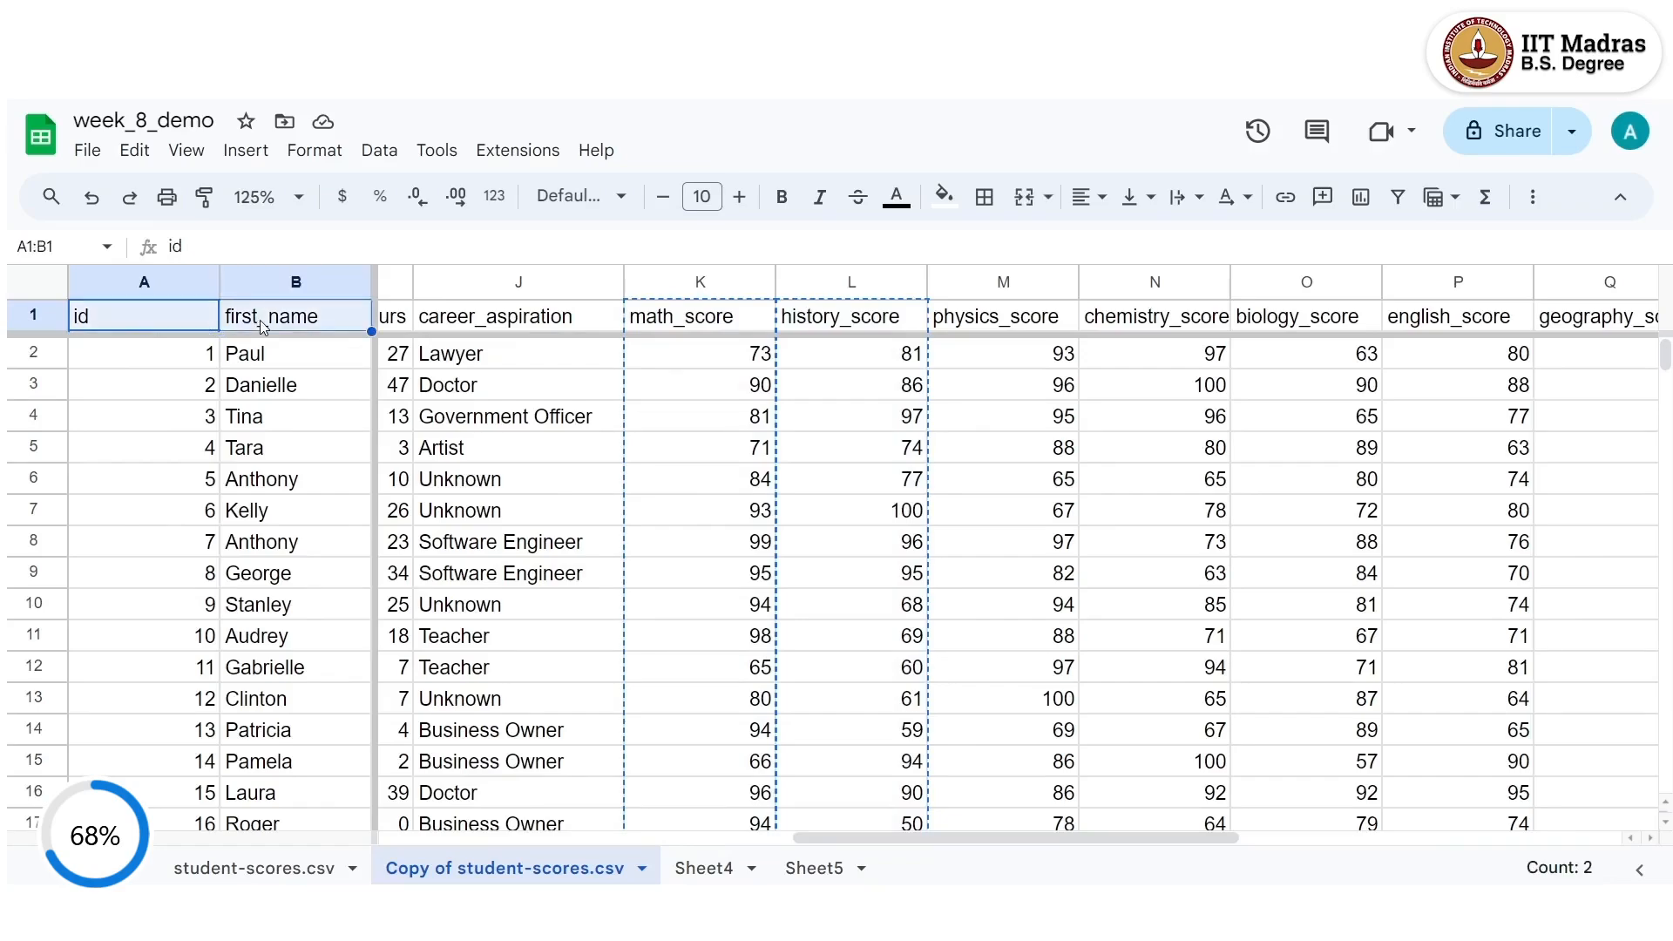
key(ctrl+shift+Down)
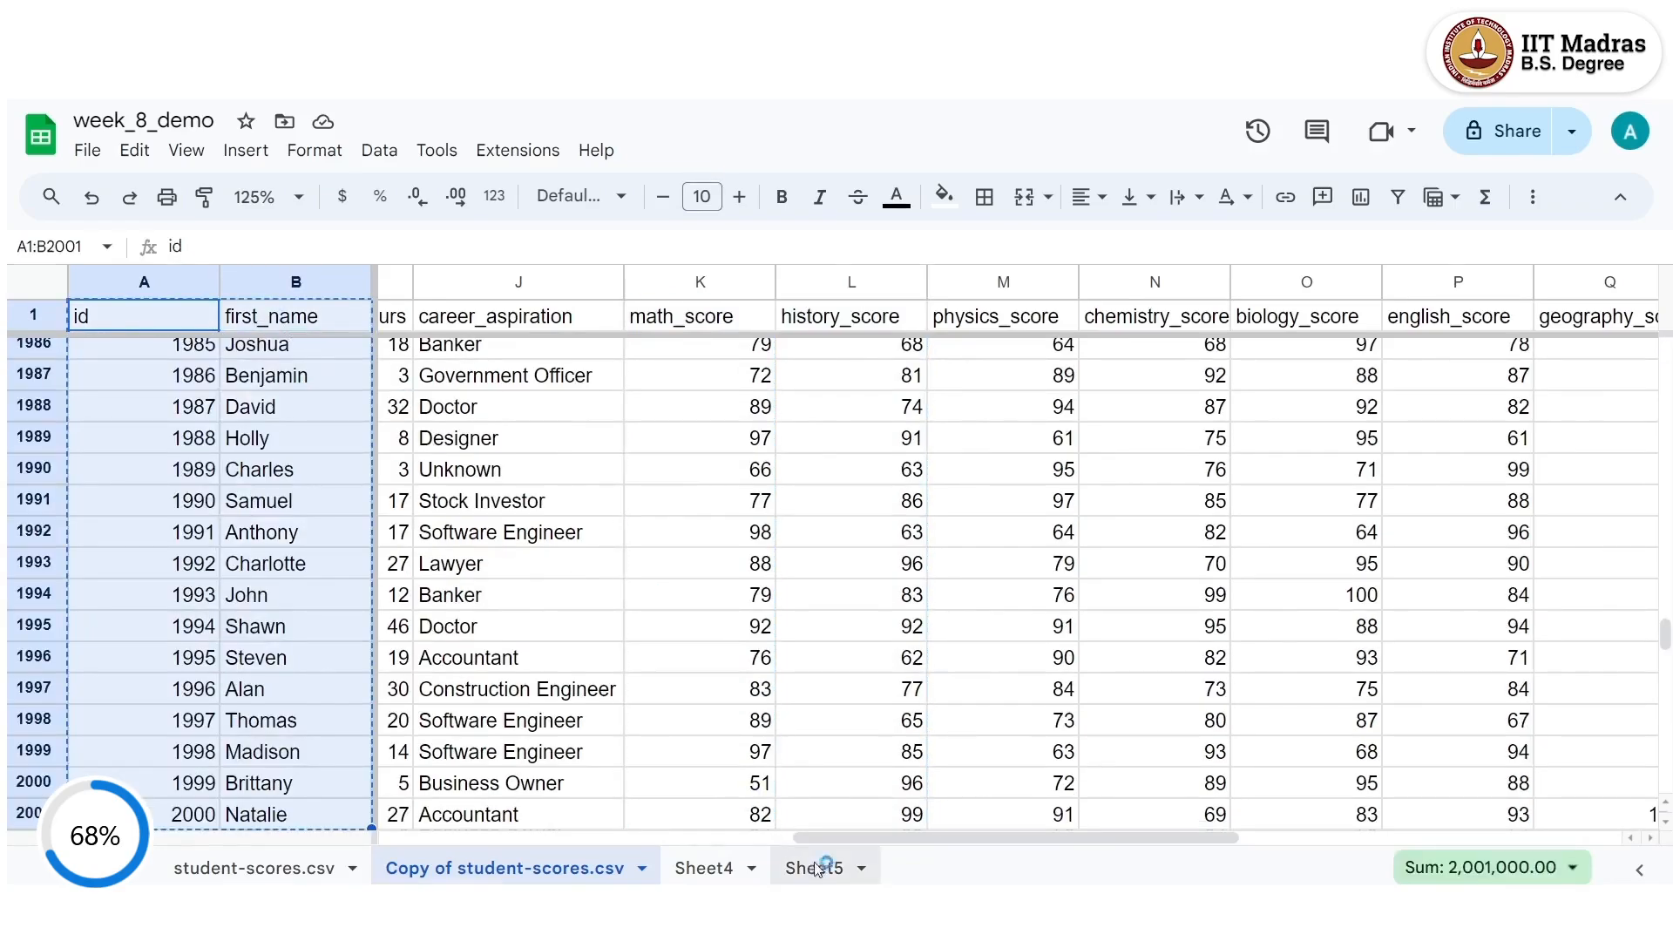
click(817, 869)
click(157, 321)
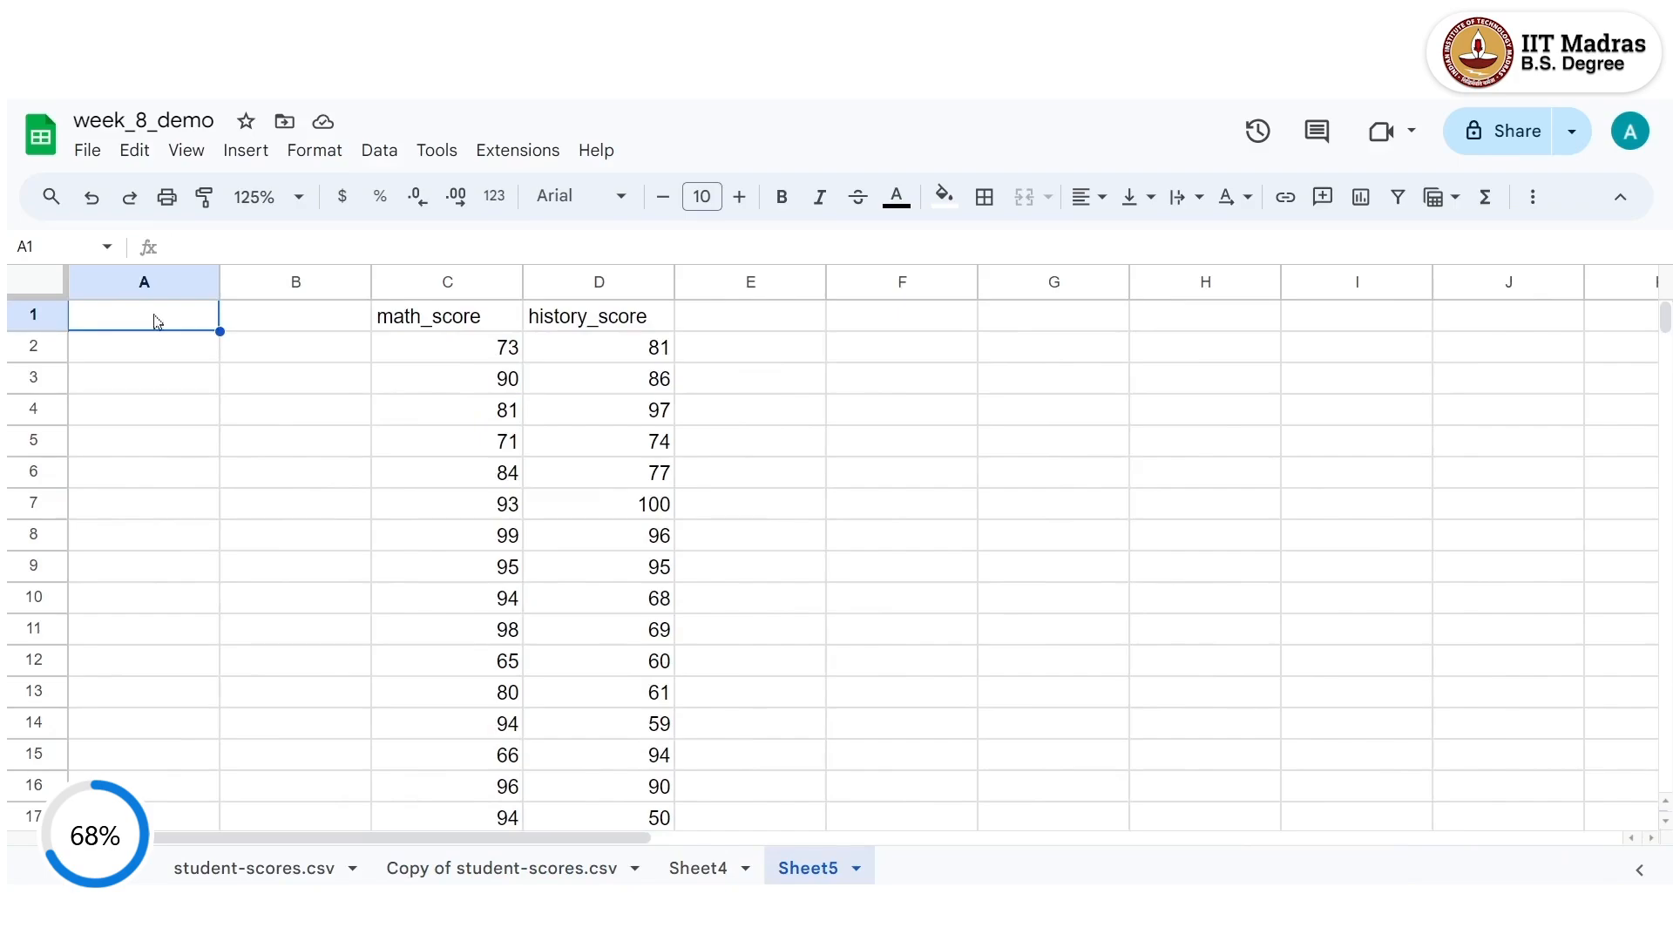
key(ctrl+v)
click(768, 431)
click(907, 425)
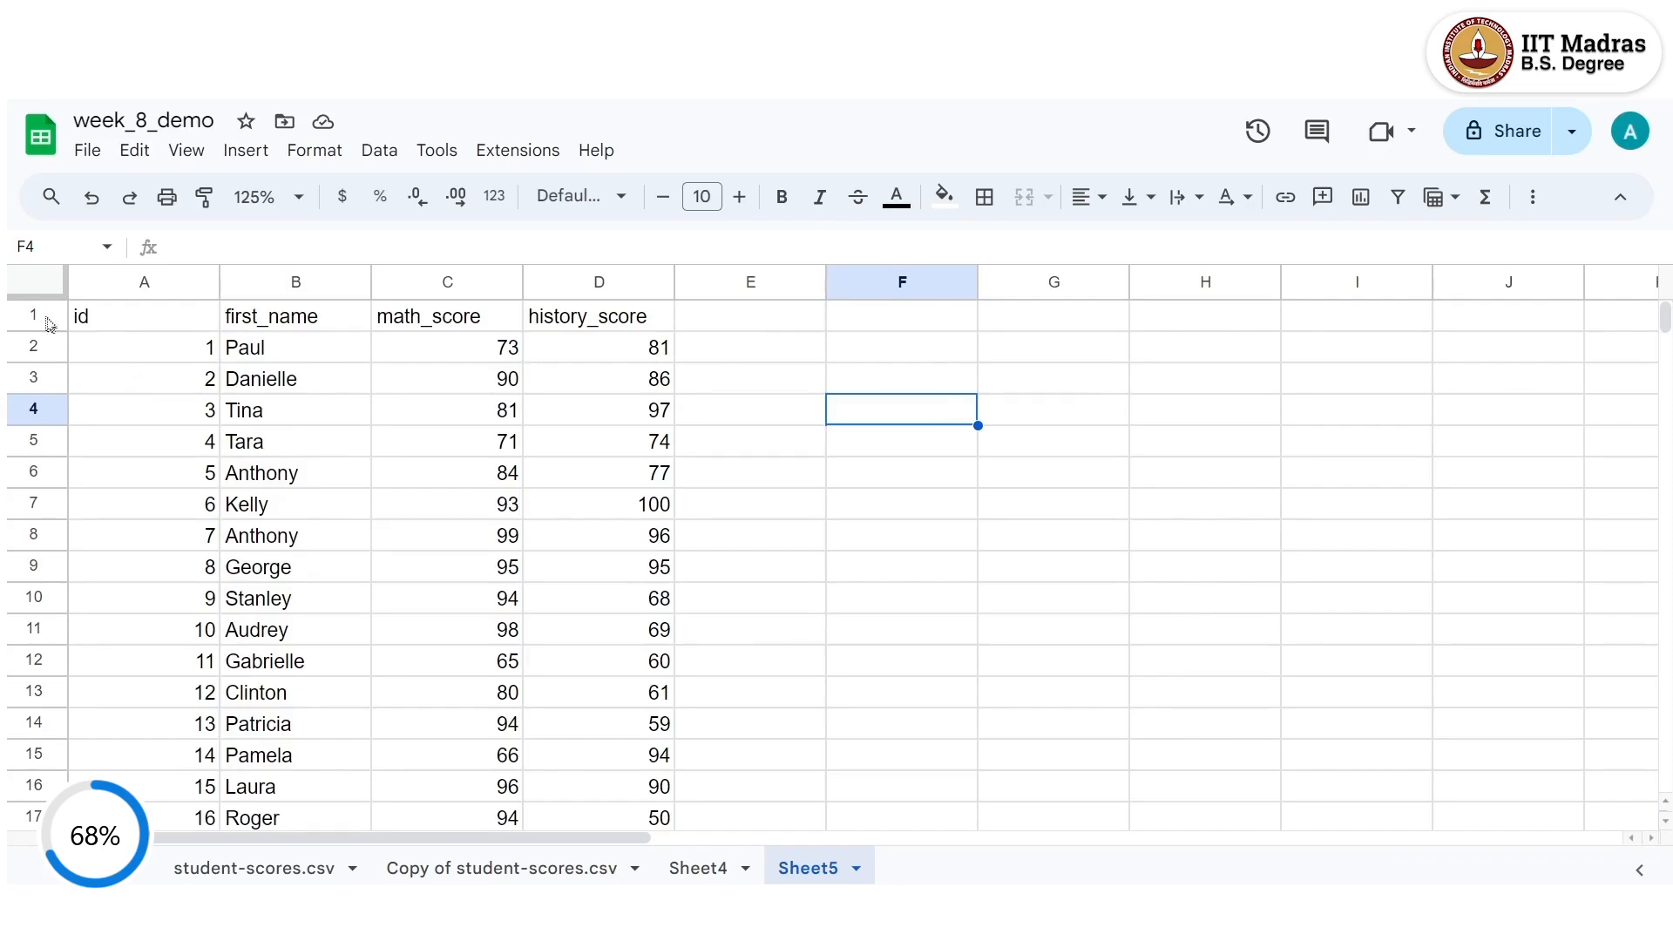
Insert one empty row above row 2, directly below the headers in Sheet5.
click(39, 346)
right_click(39, 346)
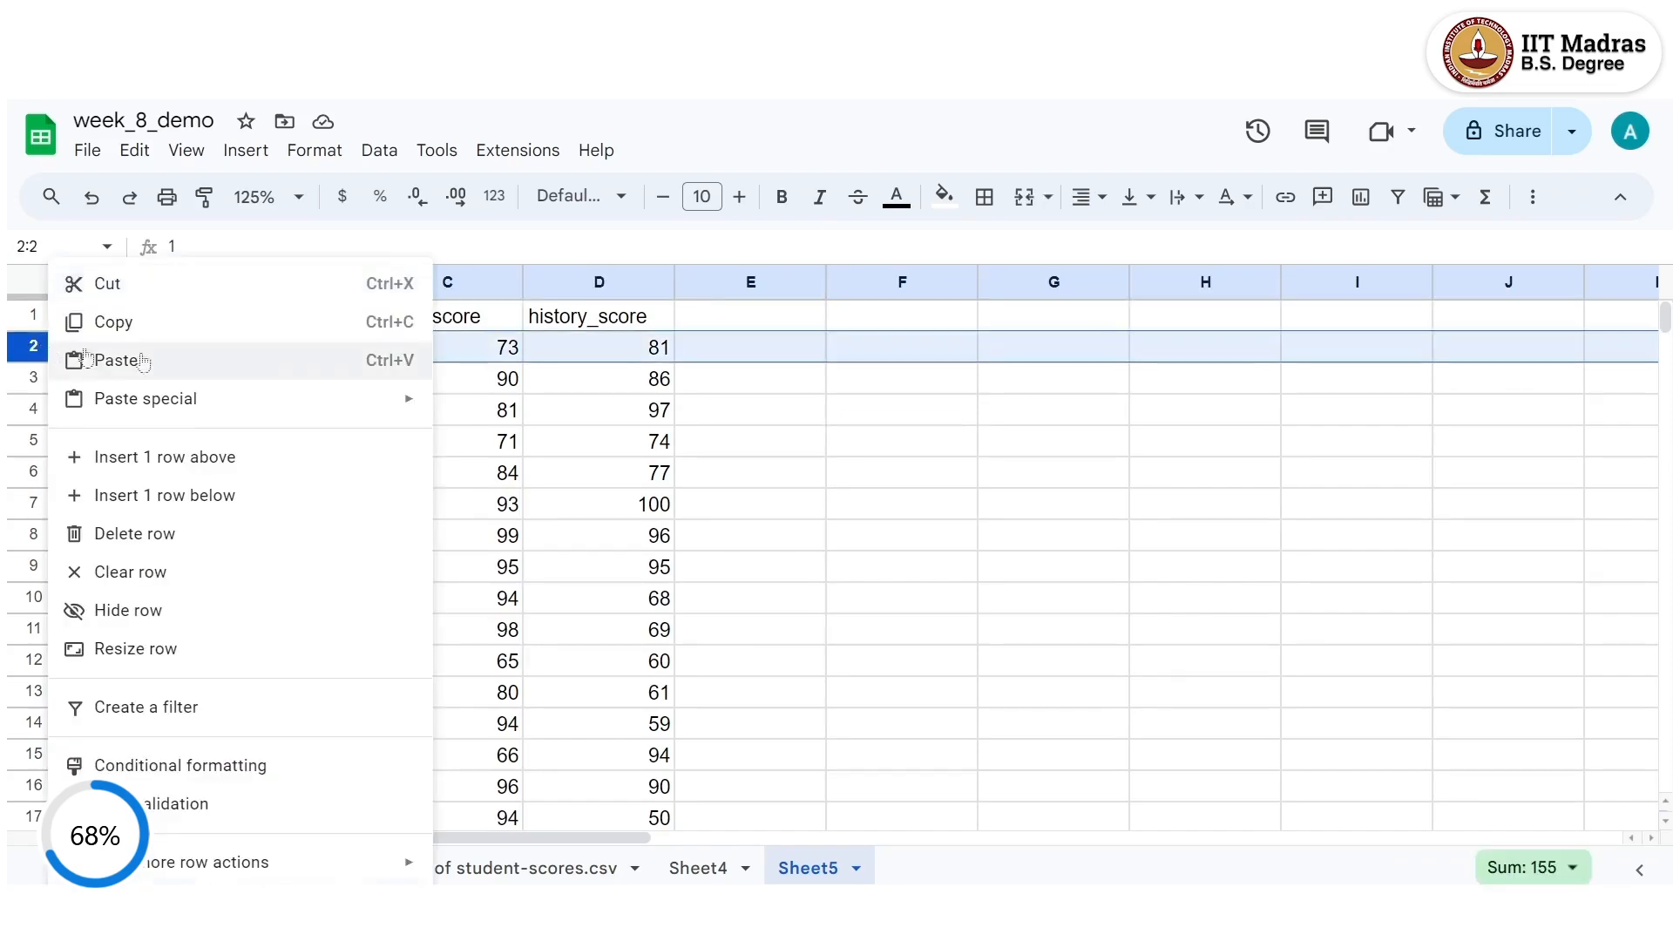
click(186, 457)
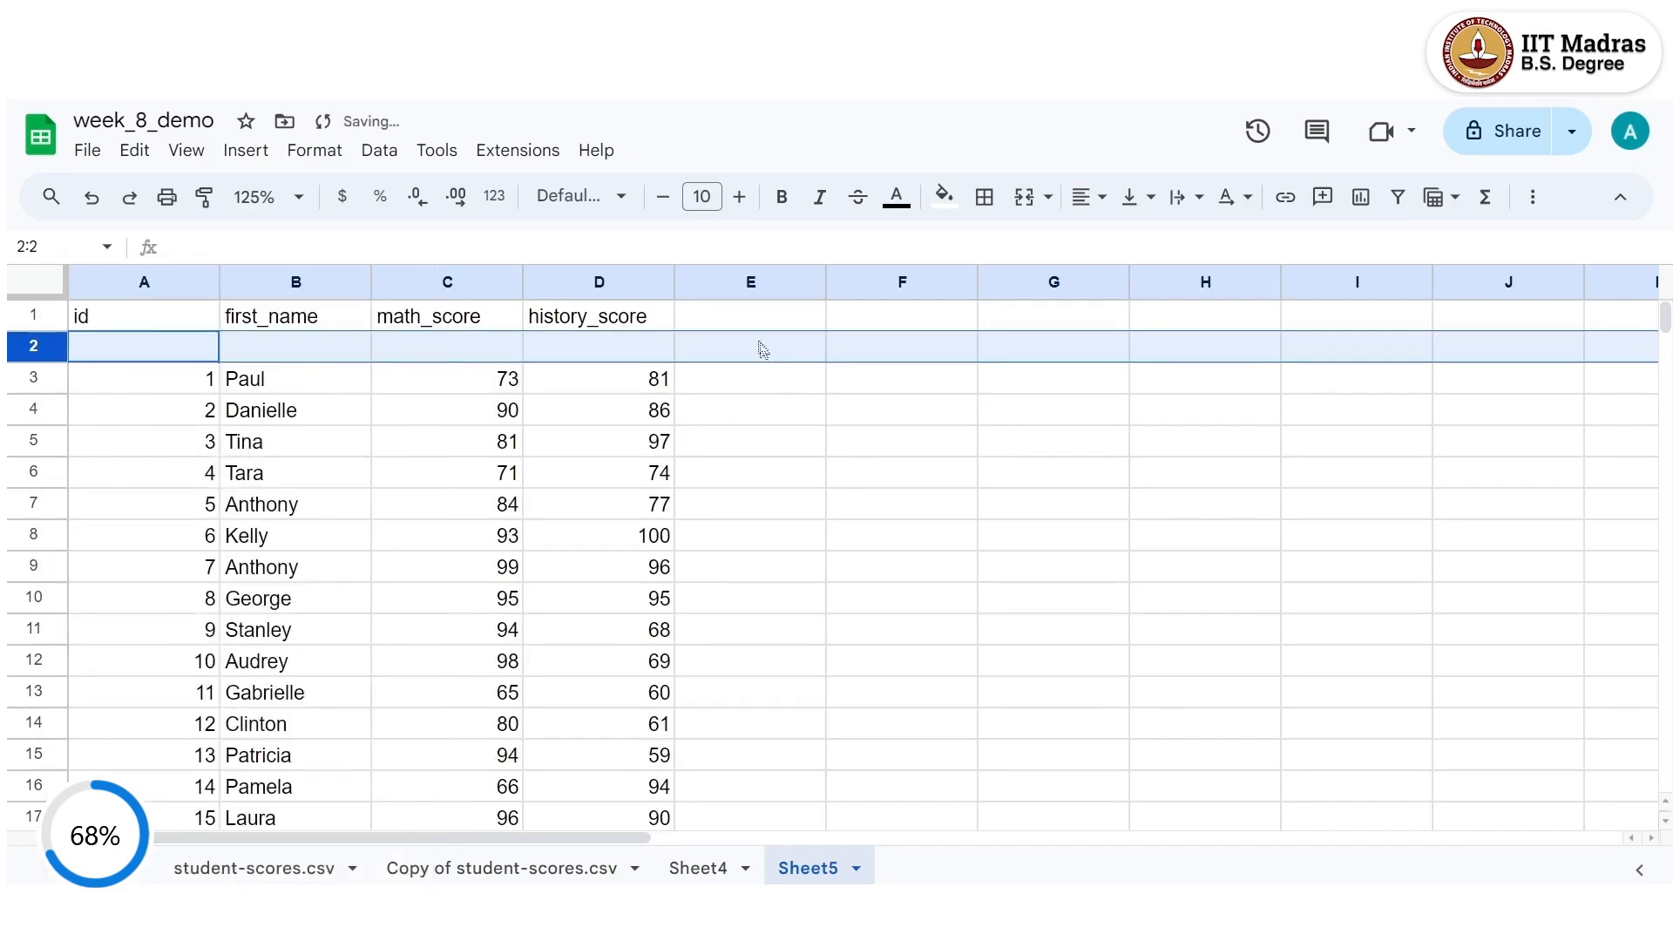
click(747, 325)
text(=vg)
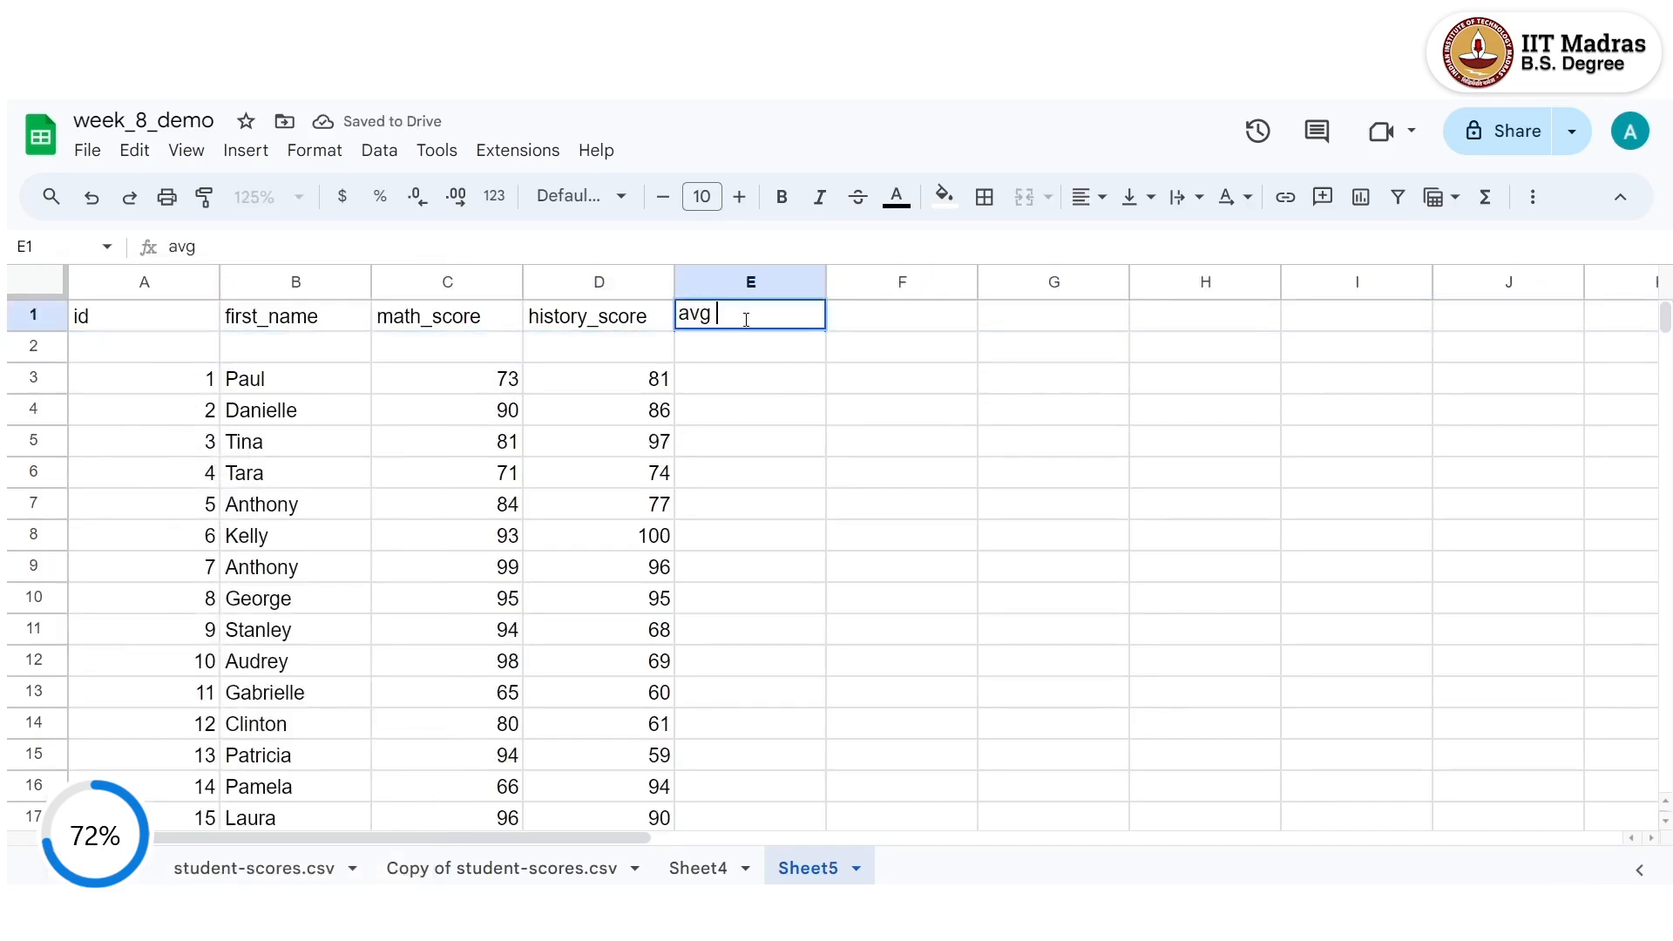
key(BackSpace)
key(BackSpace)
Calculate the average math score in G1 of Sheet5 with =AVERAGE(C3:C2003).
click(994, 321)
text(=ave)
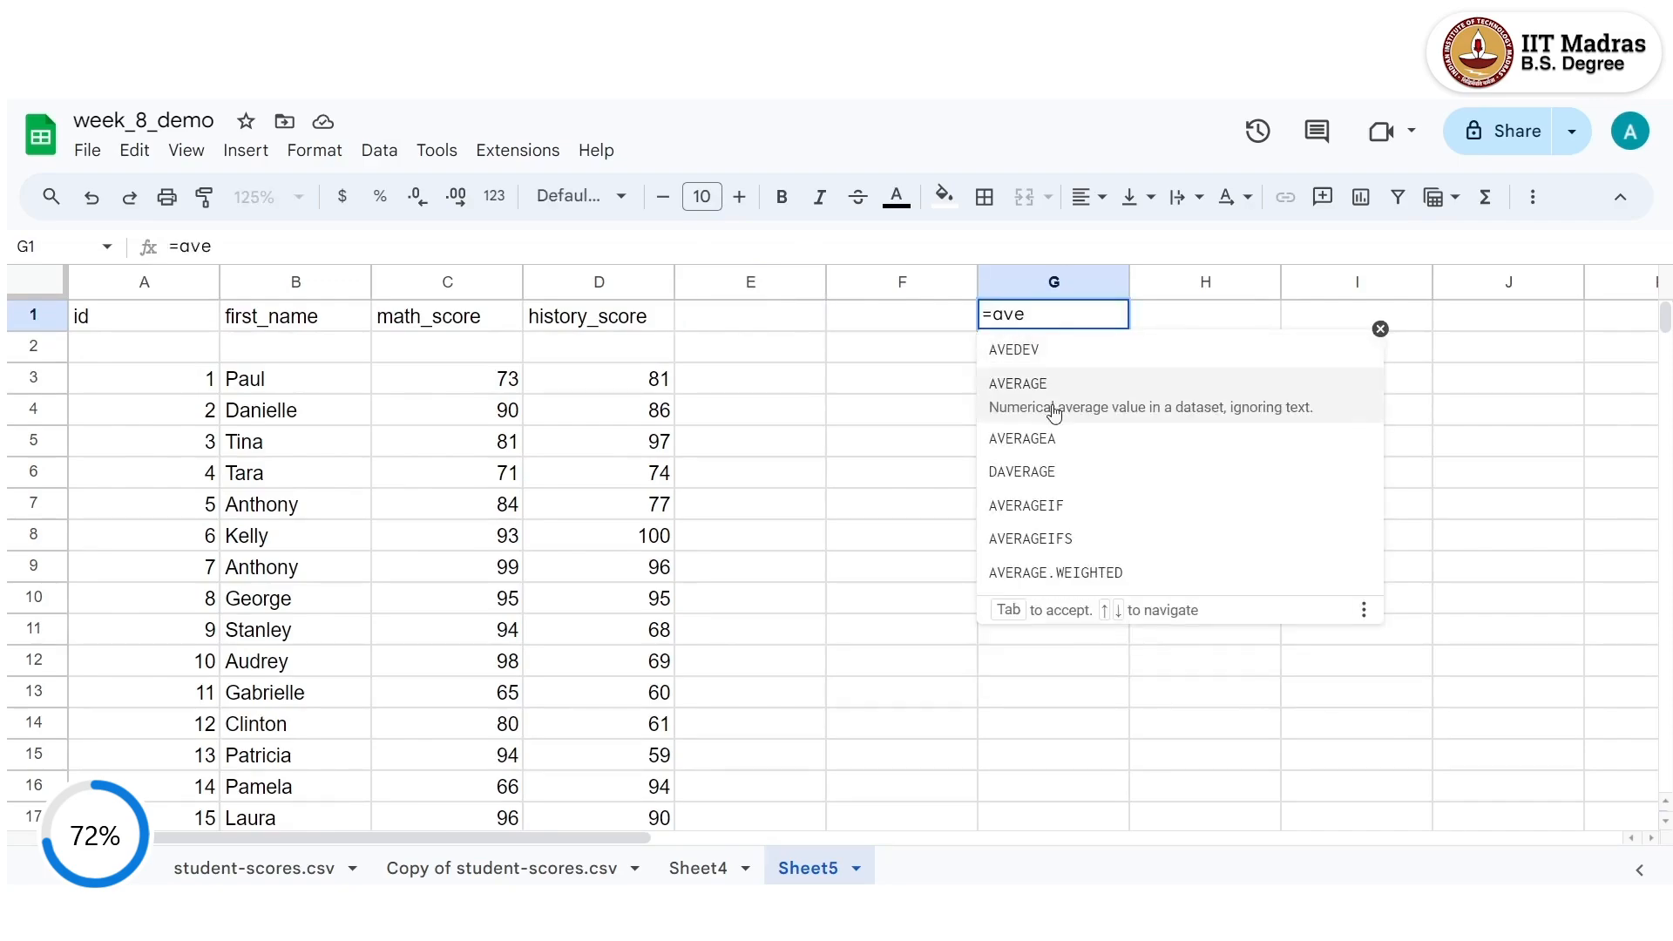
click(1055, 411)
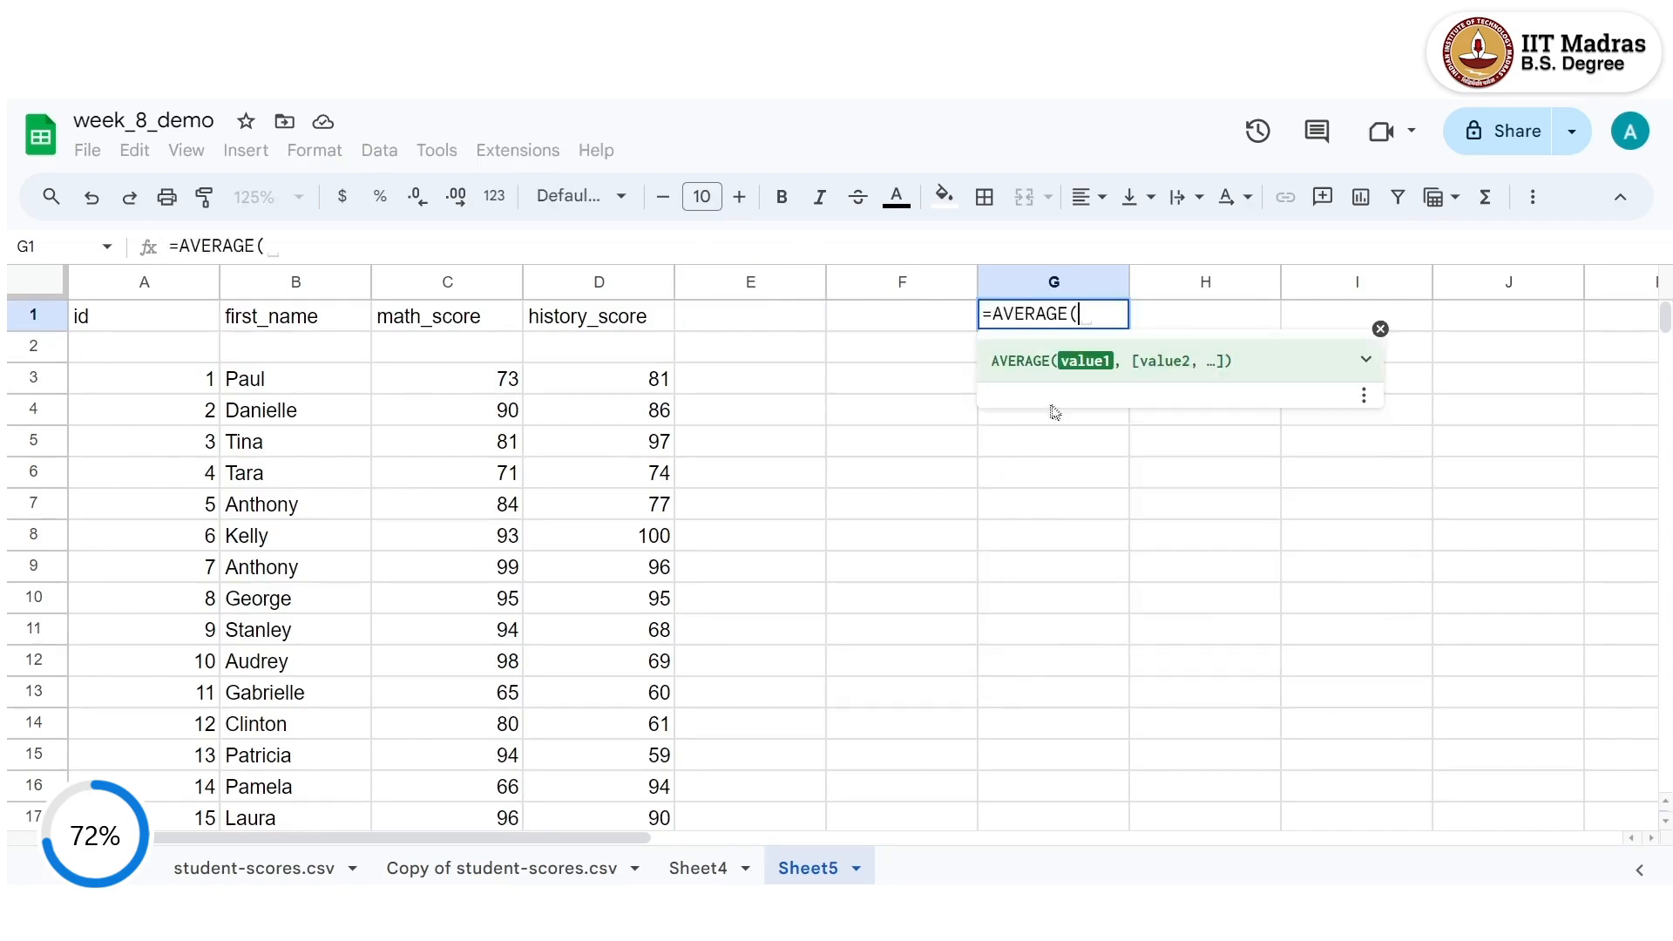
click(502, 382)
key(ctrl+shift+Down)
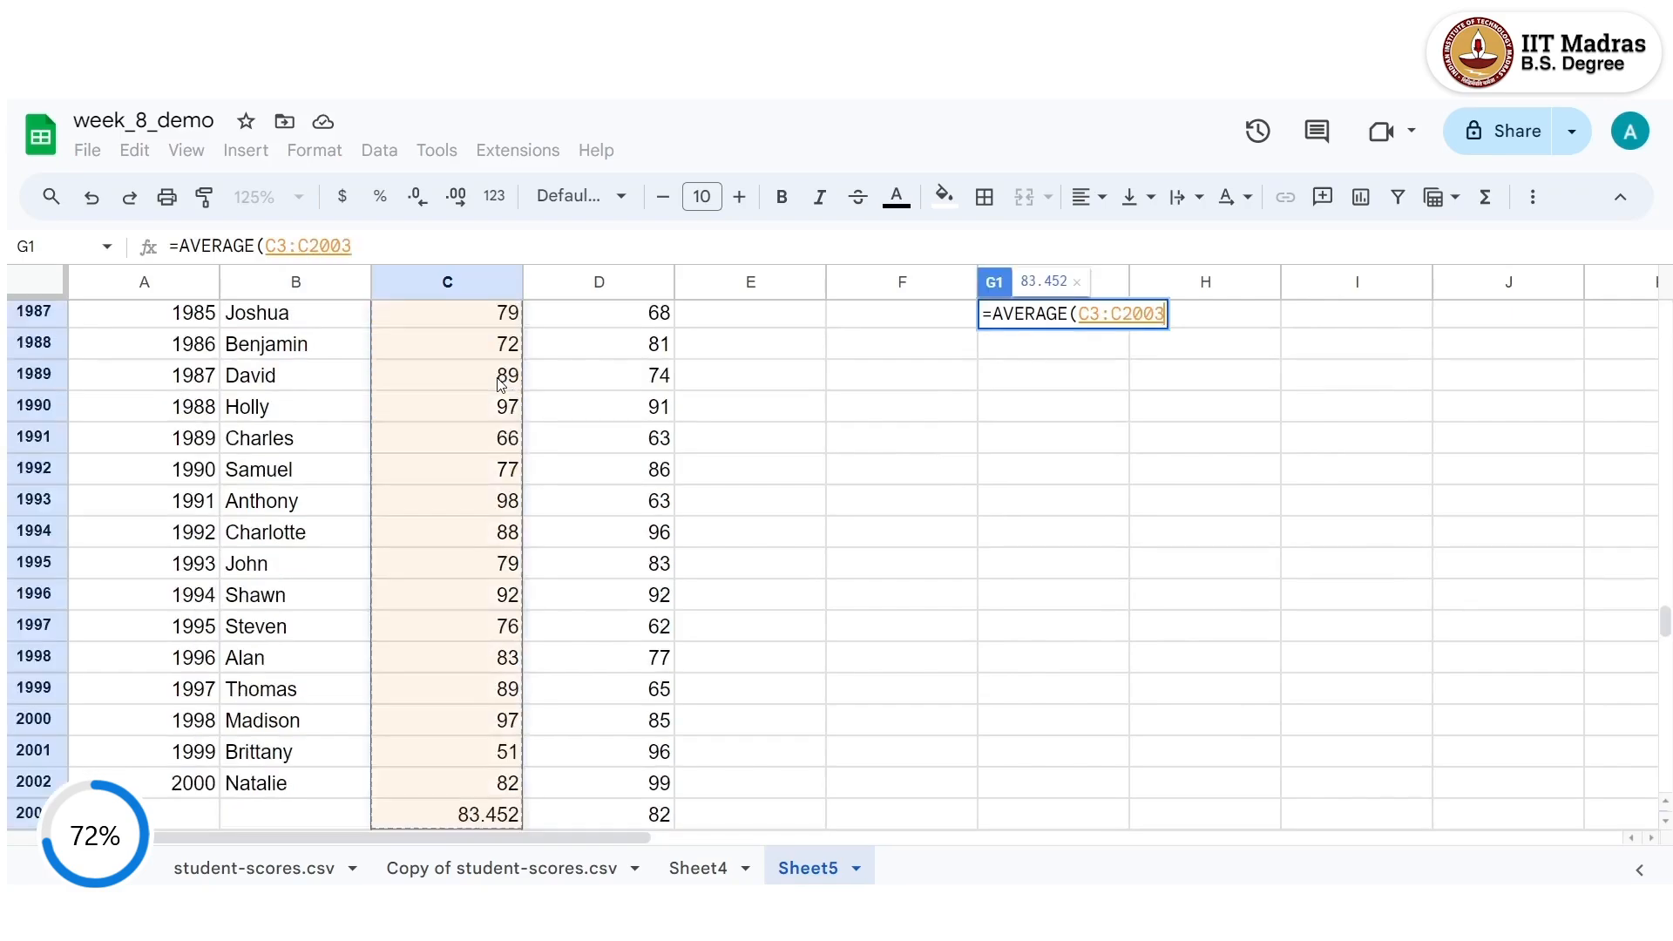
key(Return)
scroll(965, 453, up, 1)
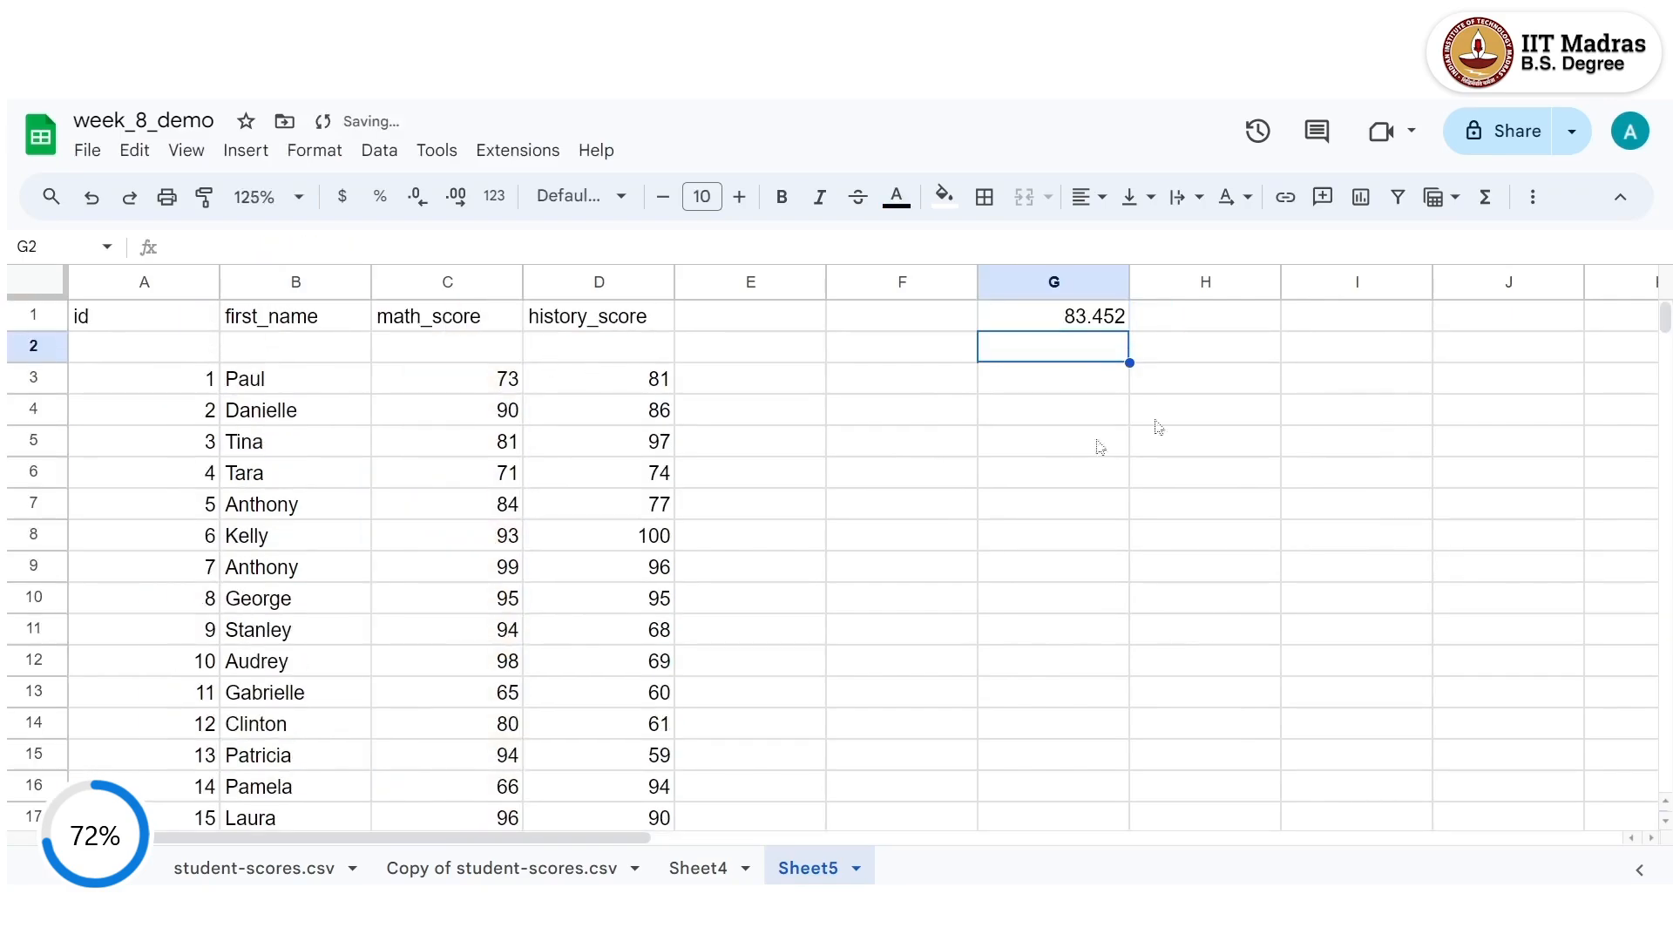
Calculate the average history score in H1 with AVERAGE over column D from D3 down to its last value.
click(1200, 324)
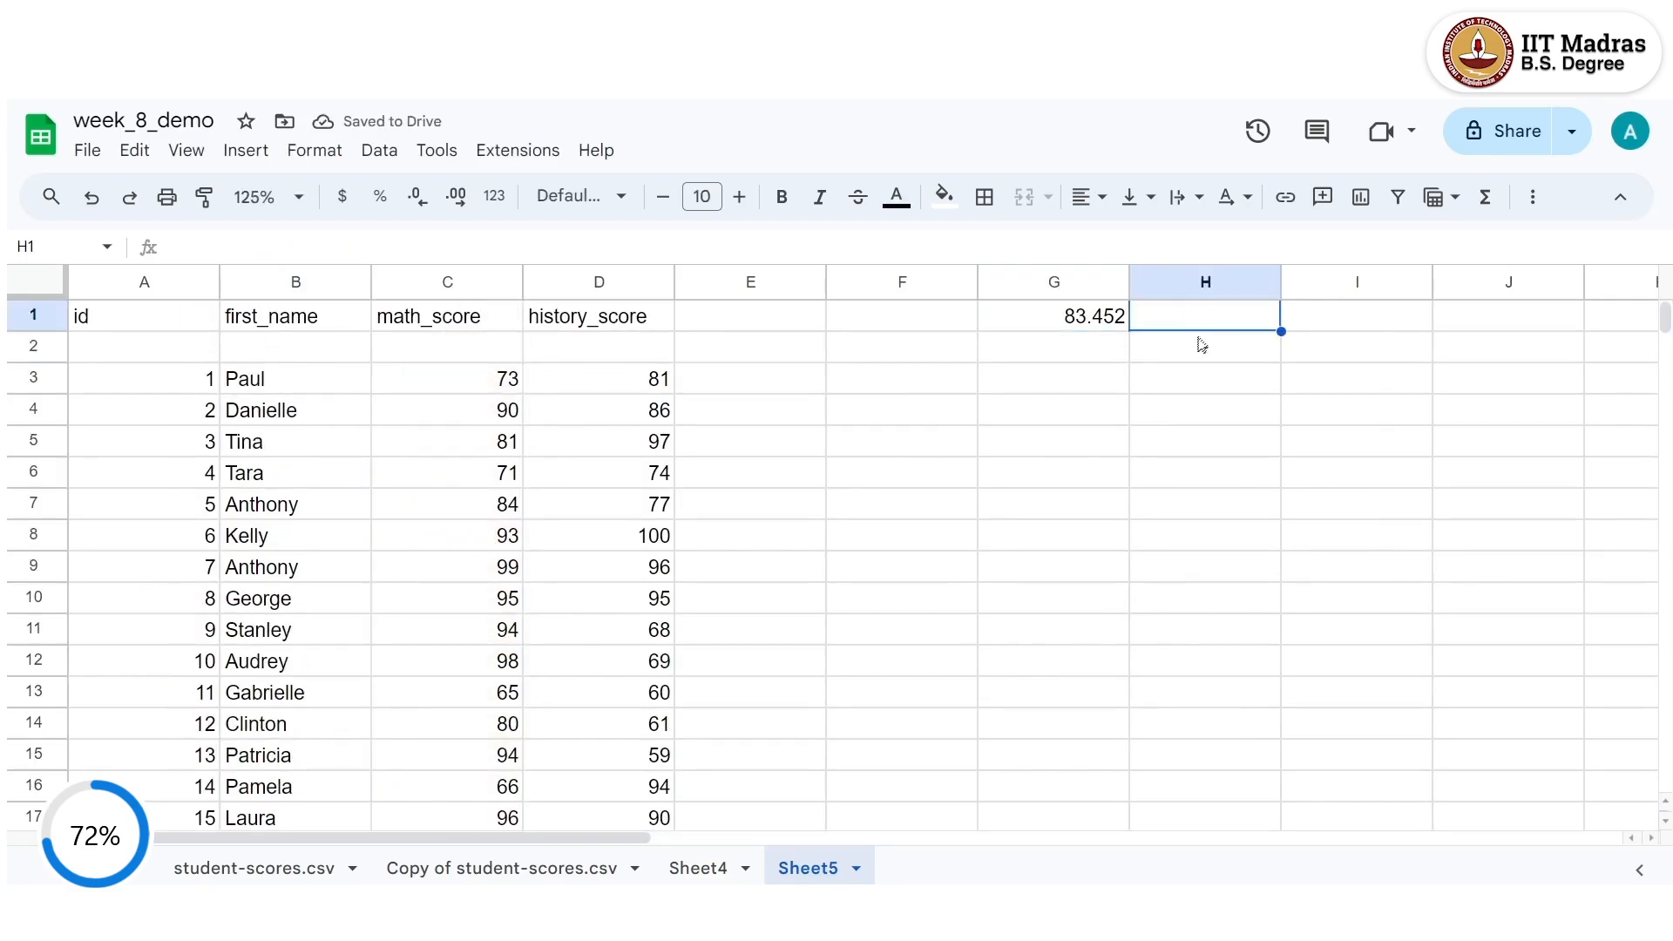
text(=aver)
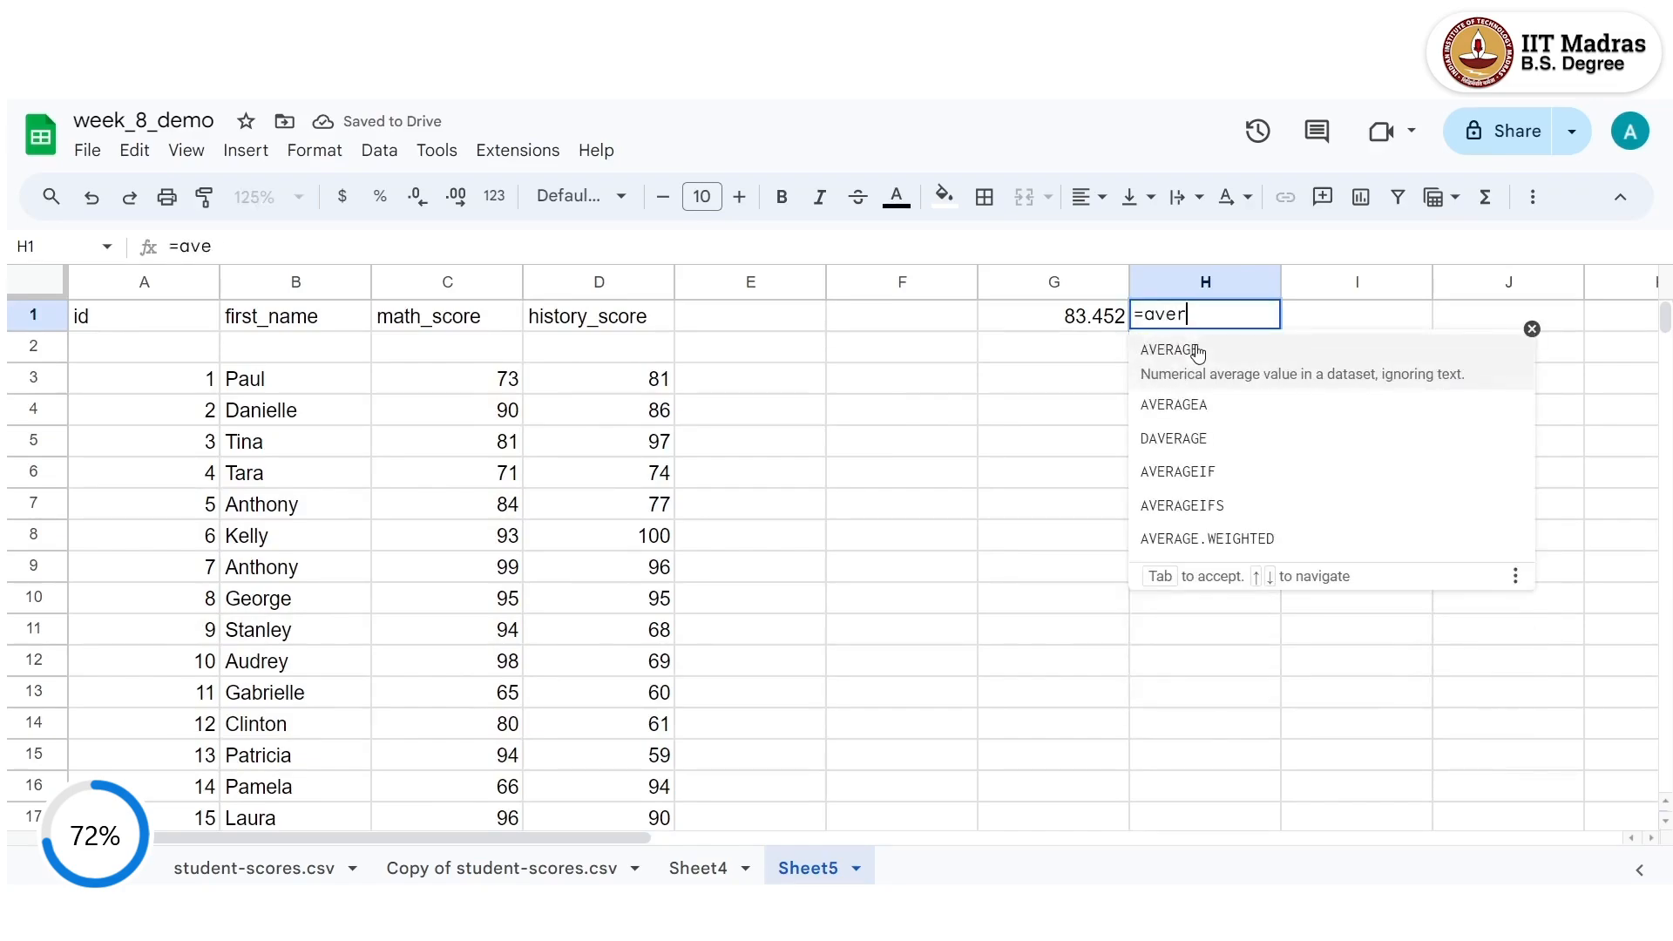
key(Tab)
click(660, 391)
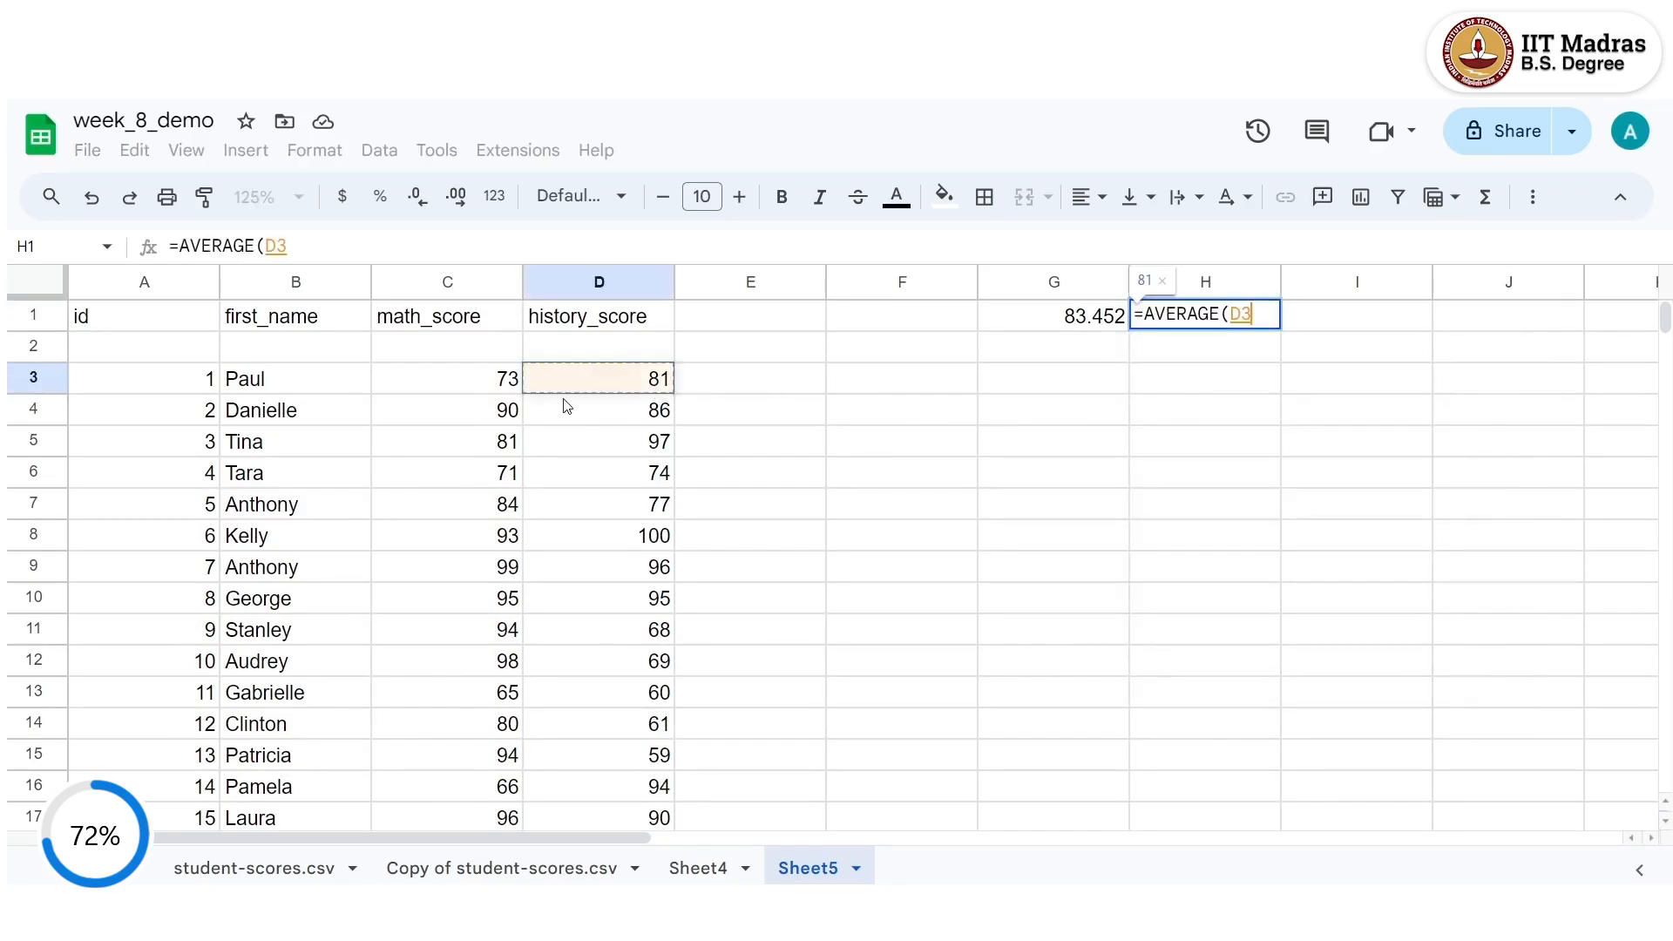
key(ctrl+shift+Down)
key(Return)
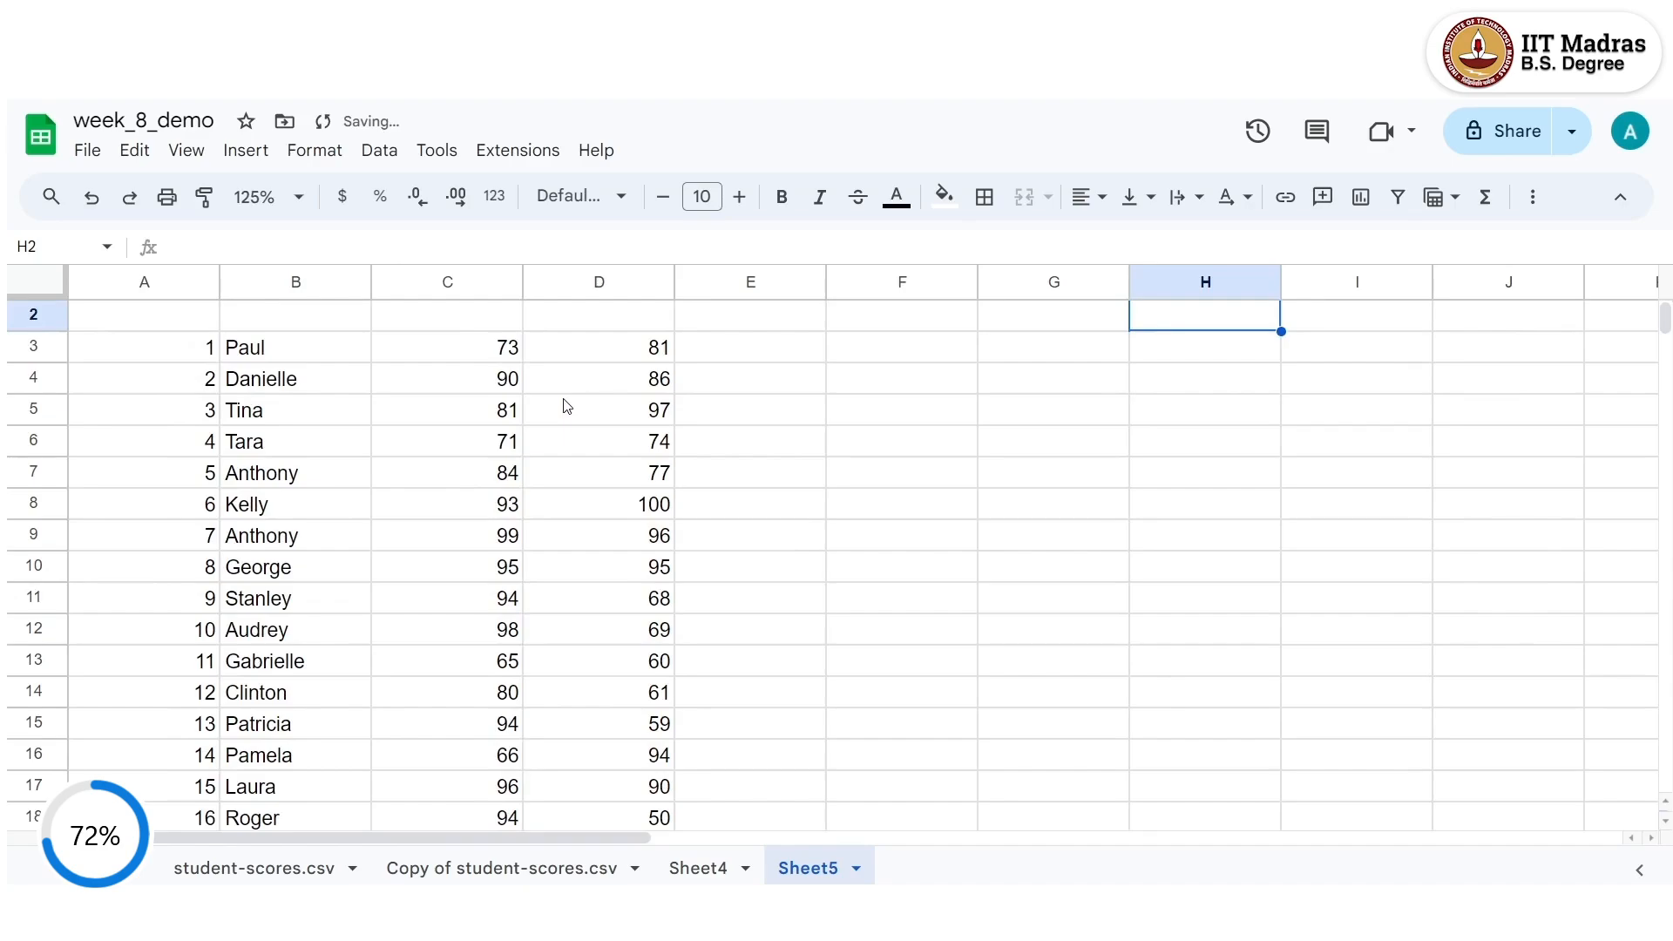
Reduce the average math score in G1 to a whole number with no decimal places.
scroll(939, 538, down, 1)
scroll(994, 488, up, 2)
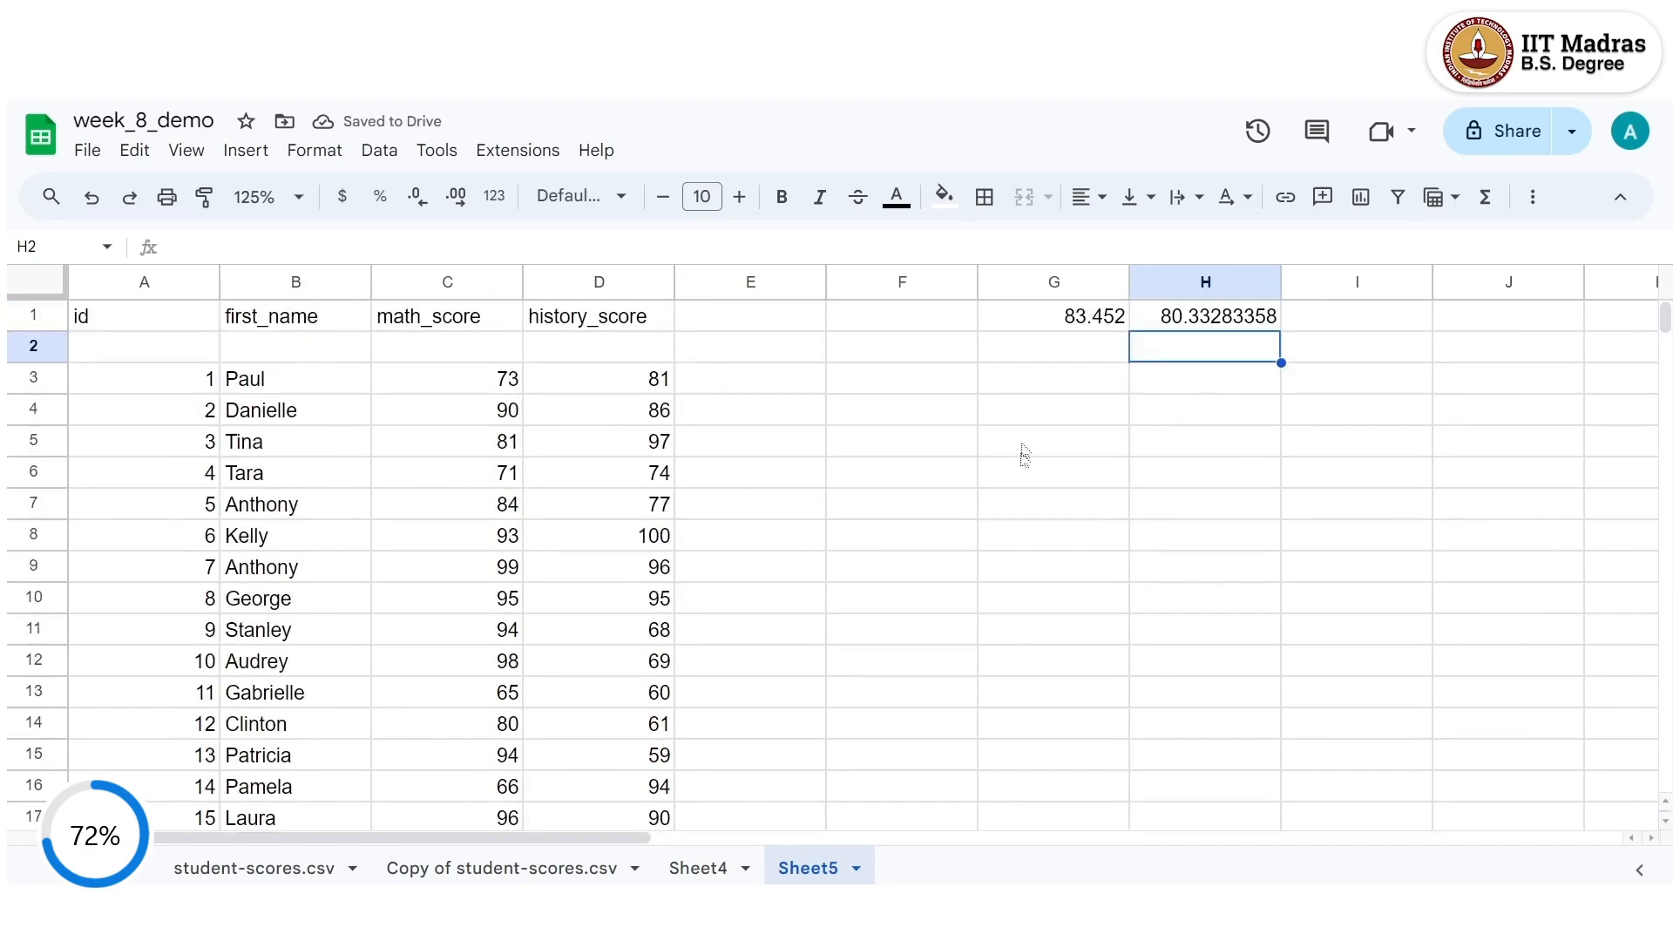
click(1094, 325)
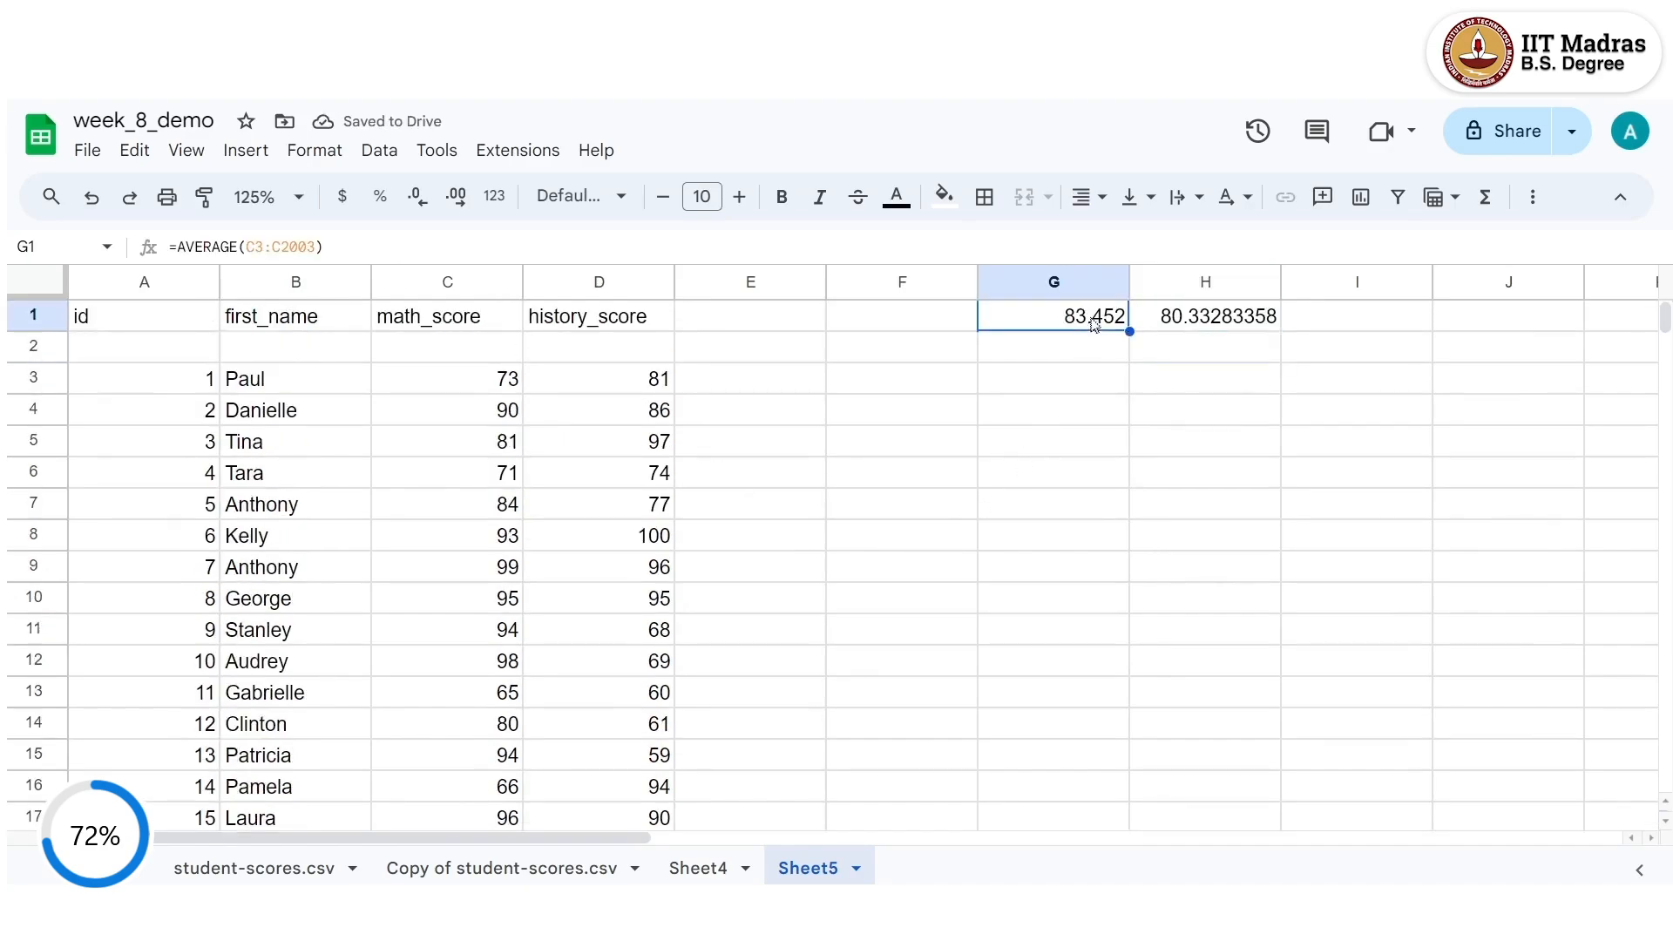
click(415, 212)
click(415, 213)
click(414, 212)
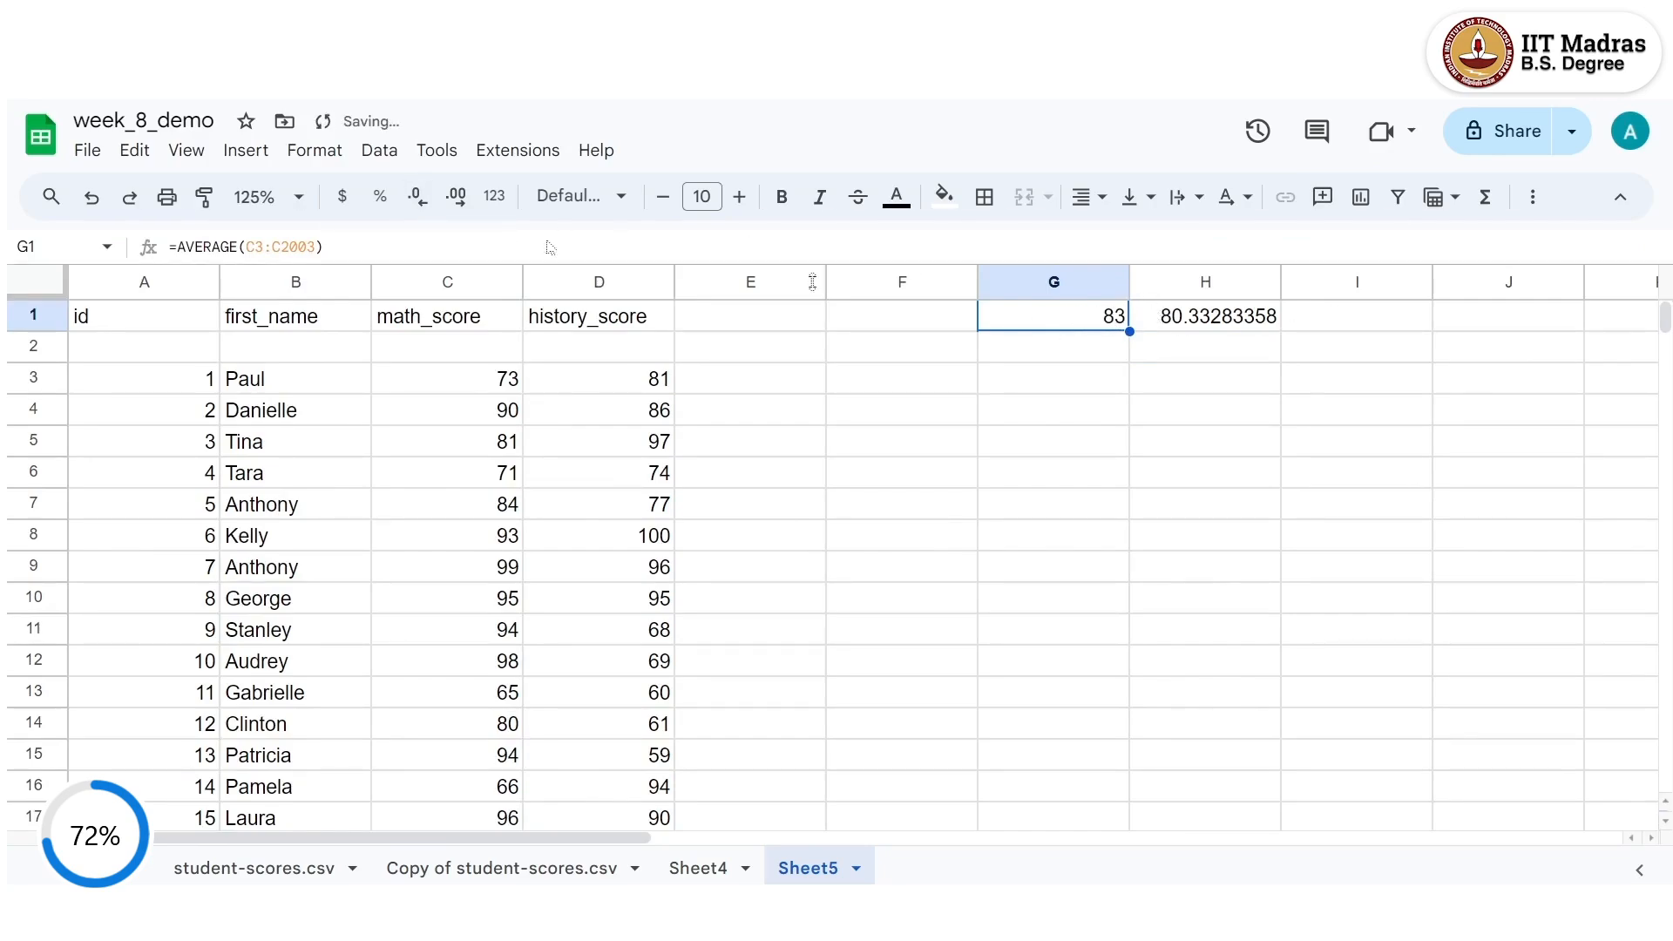
Reduce the average history score in H1 to a whole number with no decimal places.
shift+click(1162, 322)
click(1161, 323)
click(422, 209)
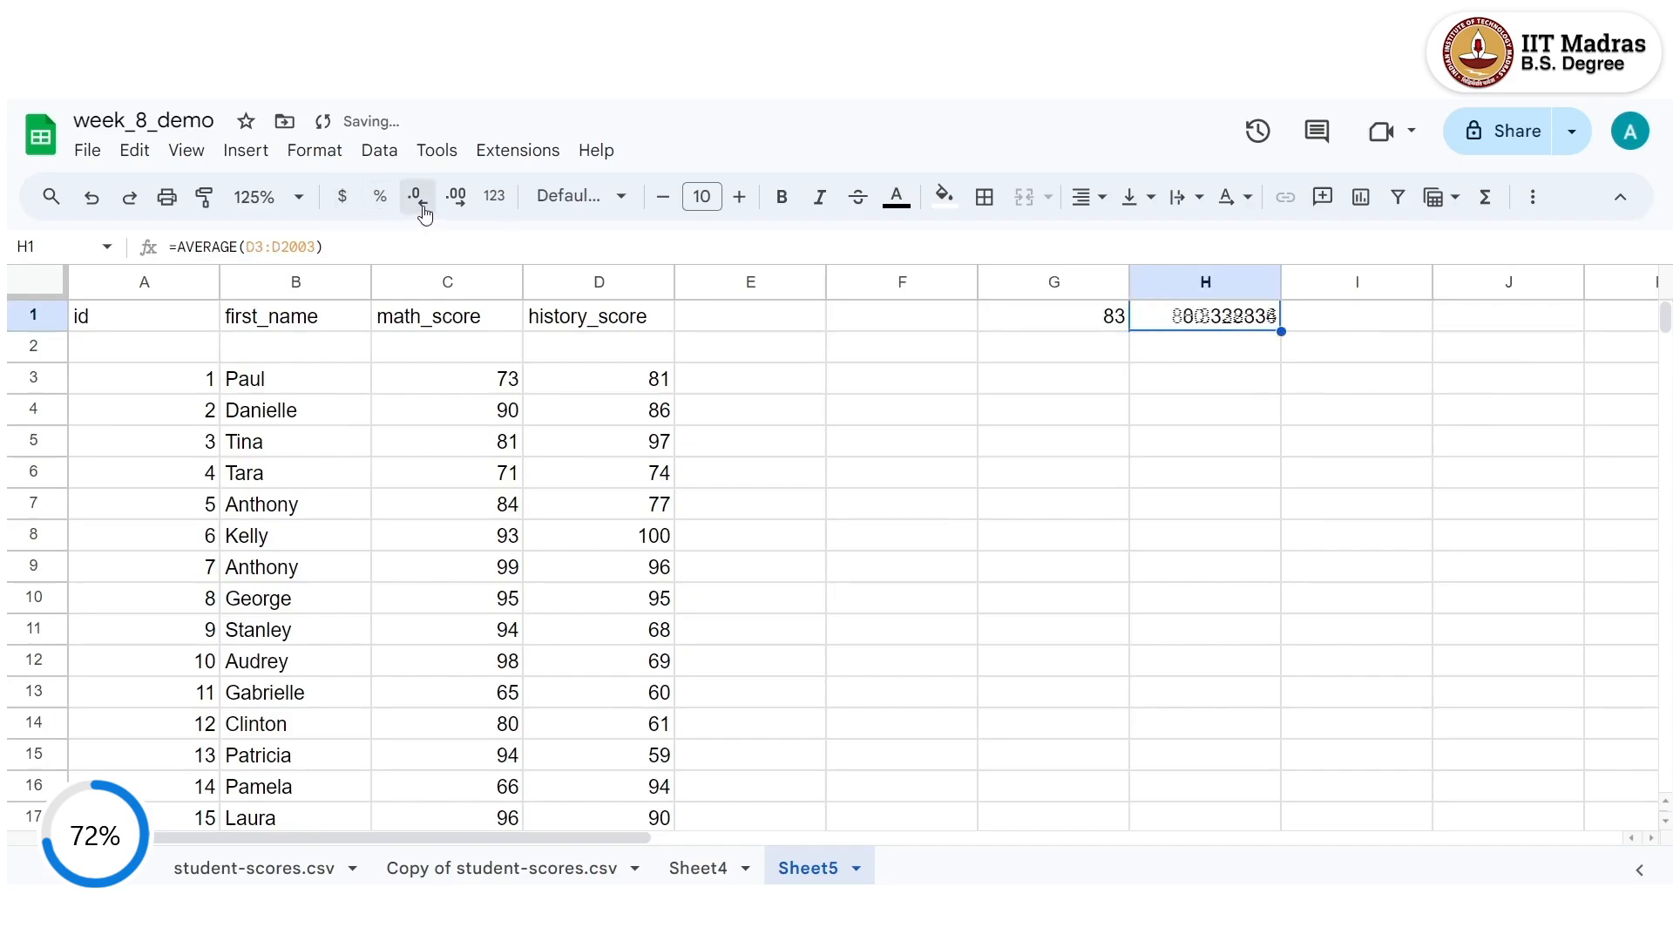
click(422, 209)
click(421, 209)
click(423, 211)
click(423, 211)
click(424, 211)
click(424, 211)
click(424, 211)
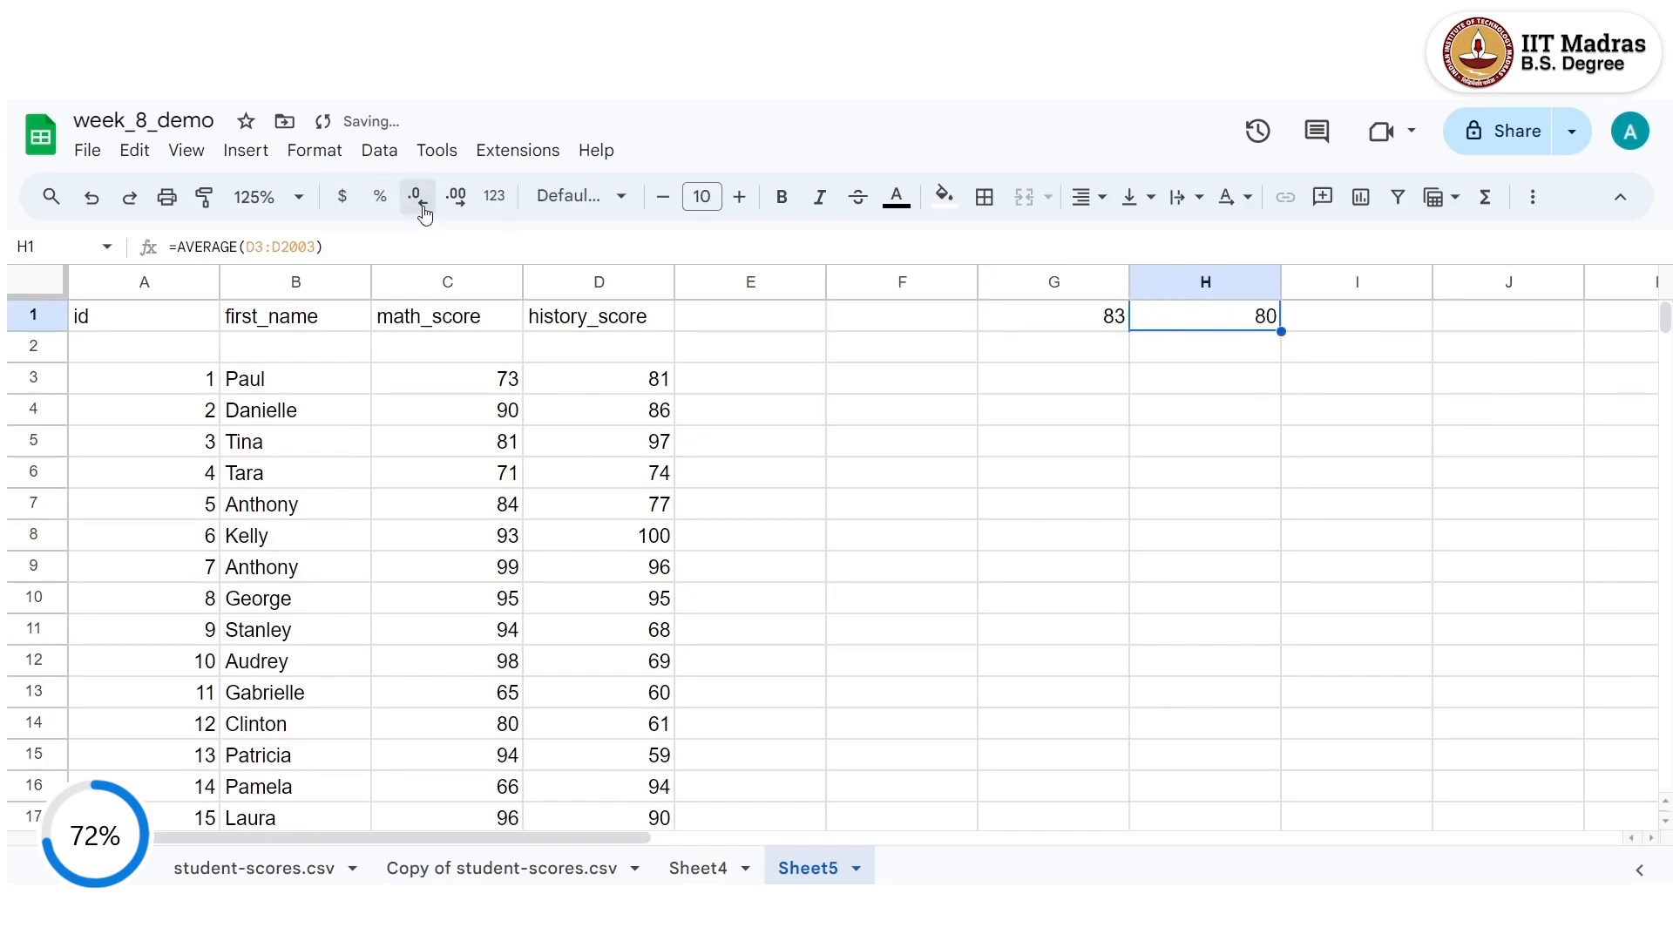
Enter the header difference_avg_math in E1.
click(803, 389)
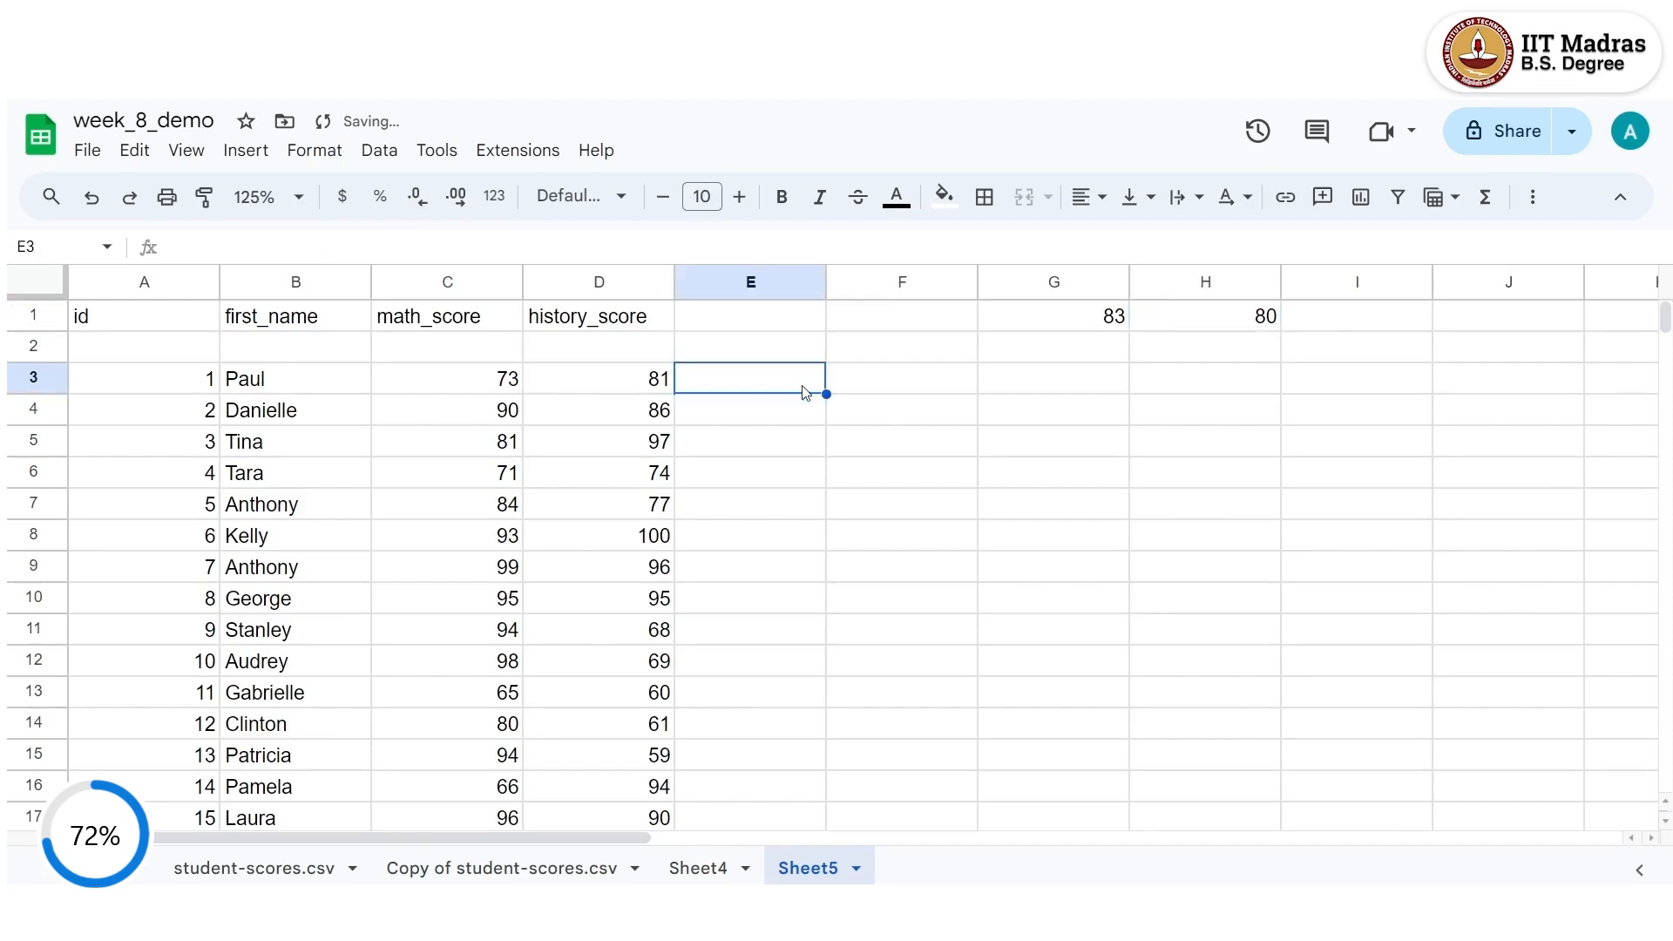
click(758, 326)
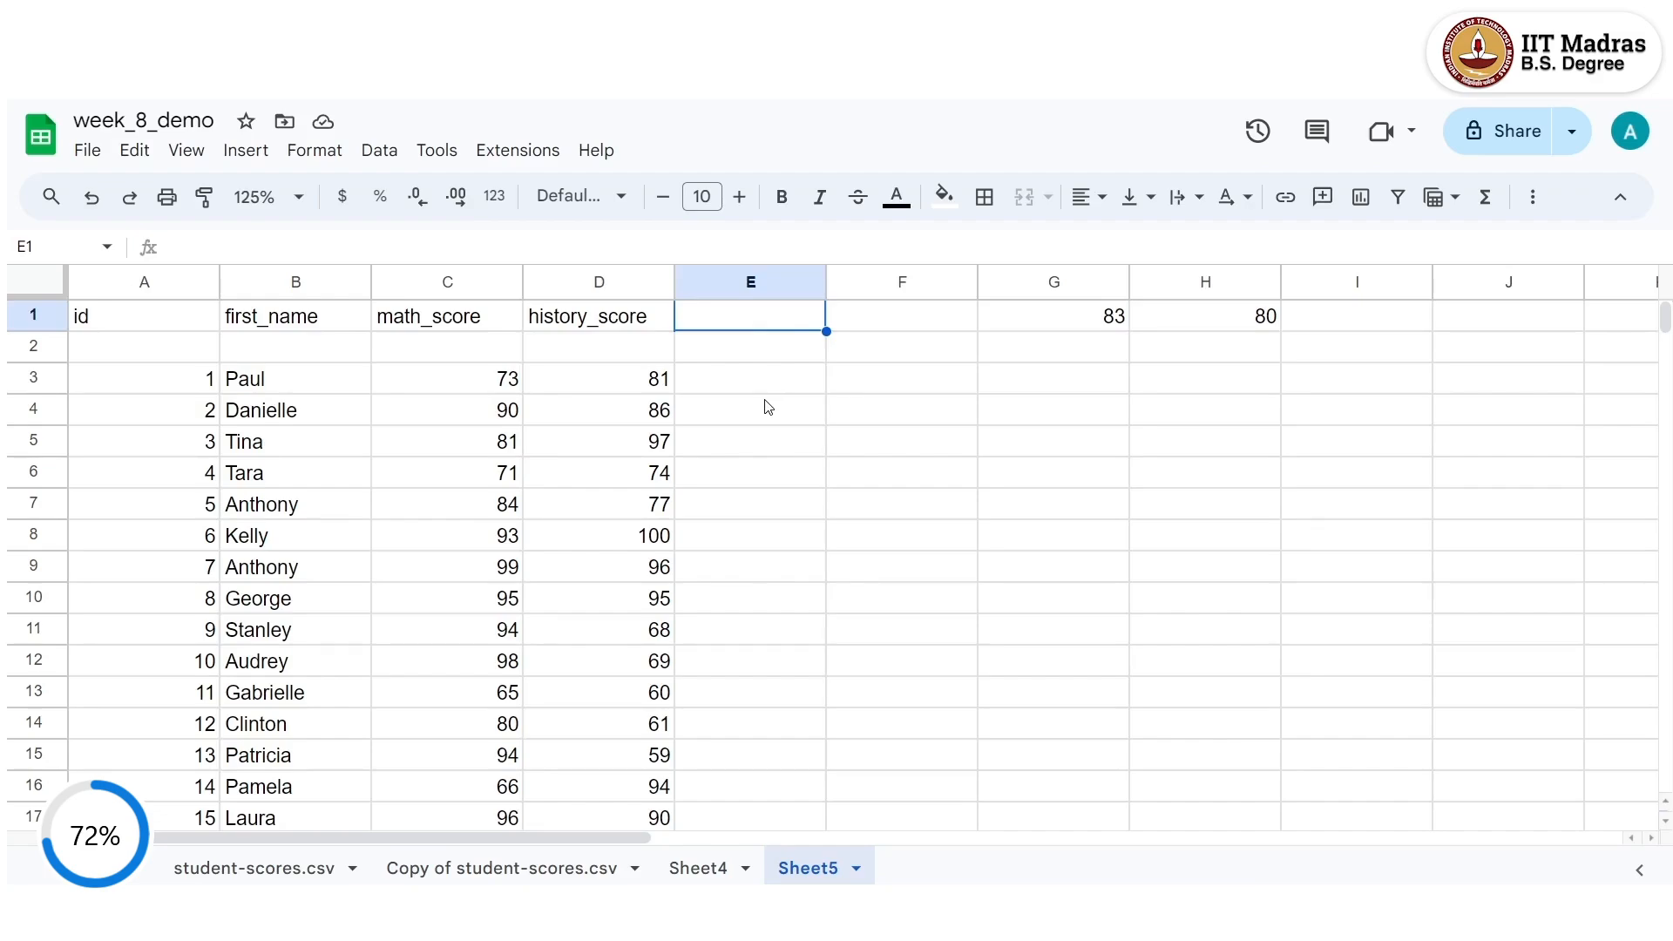
text(a)
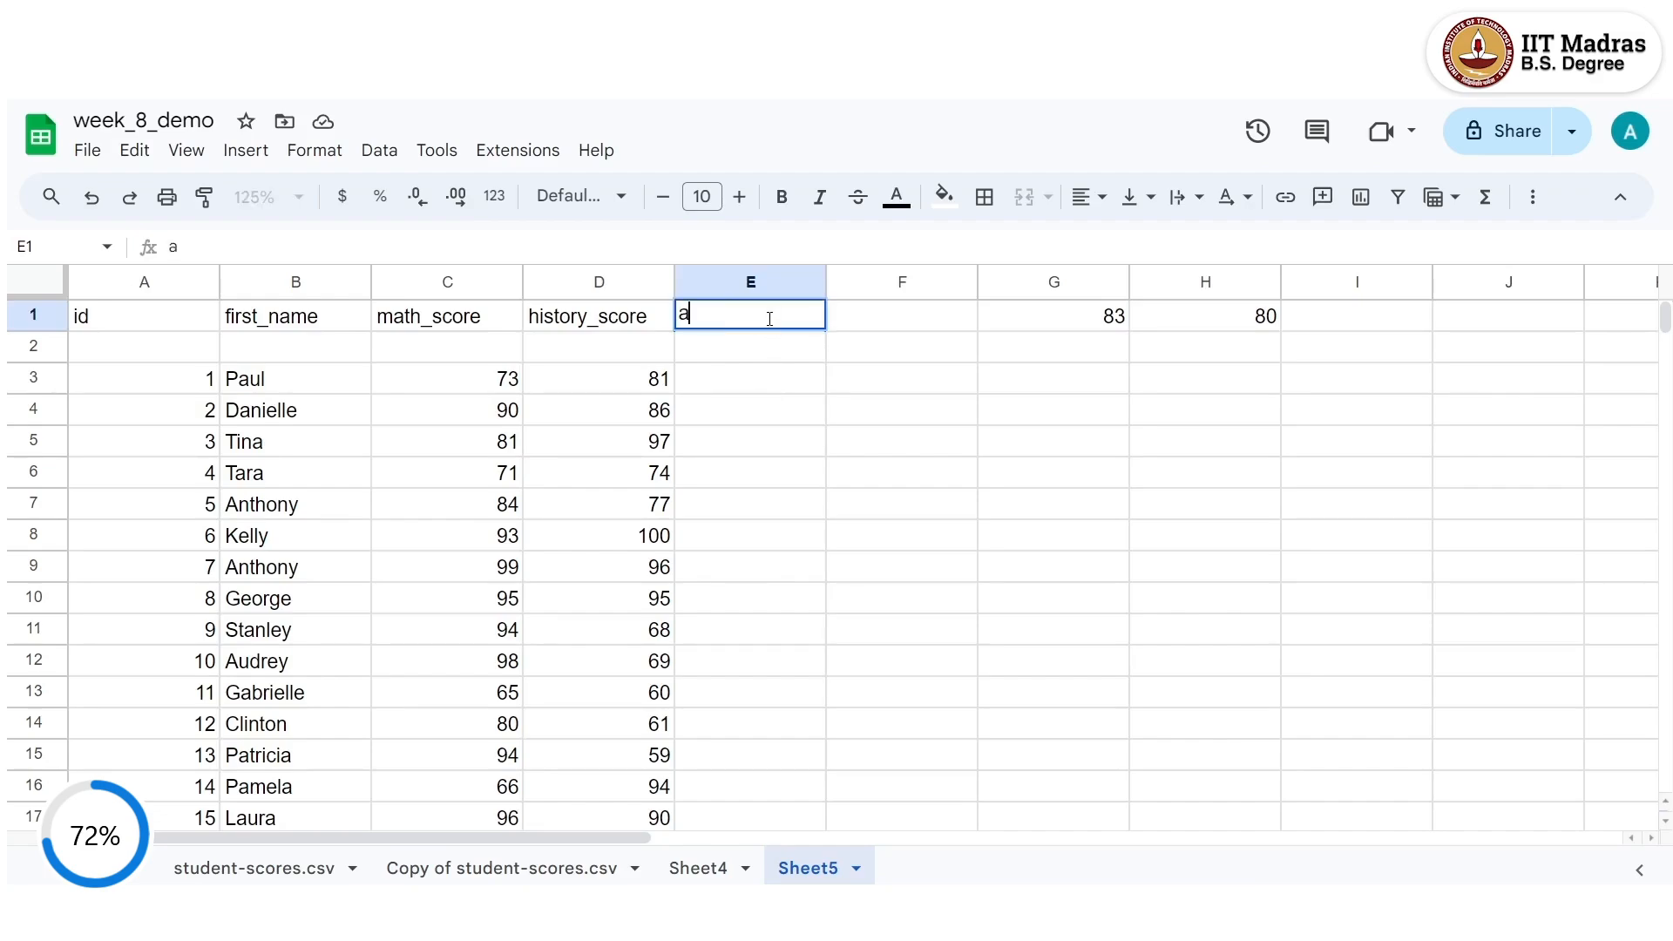
text(v)
key(BackSpace)
key(BackSpace)
text(difference)
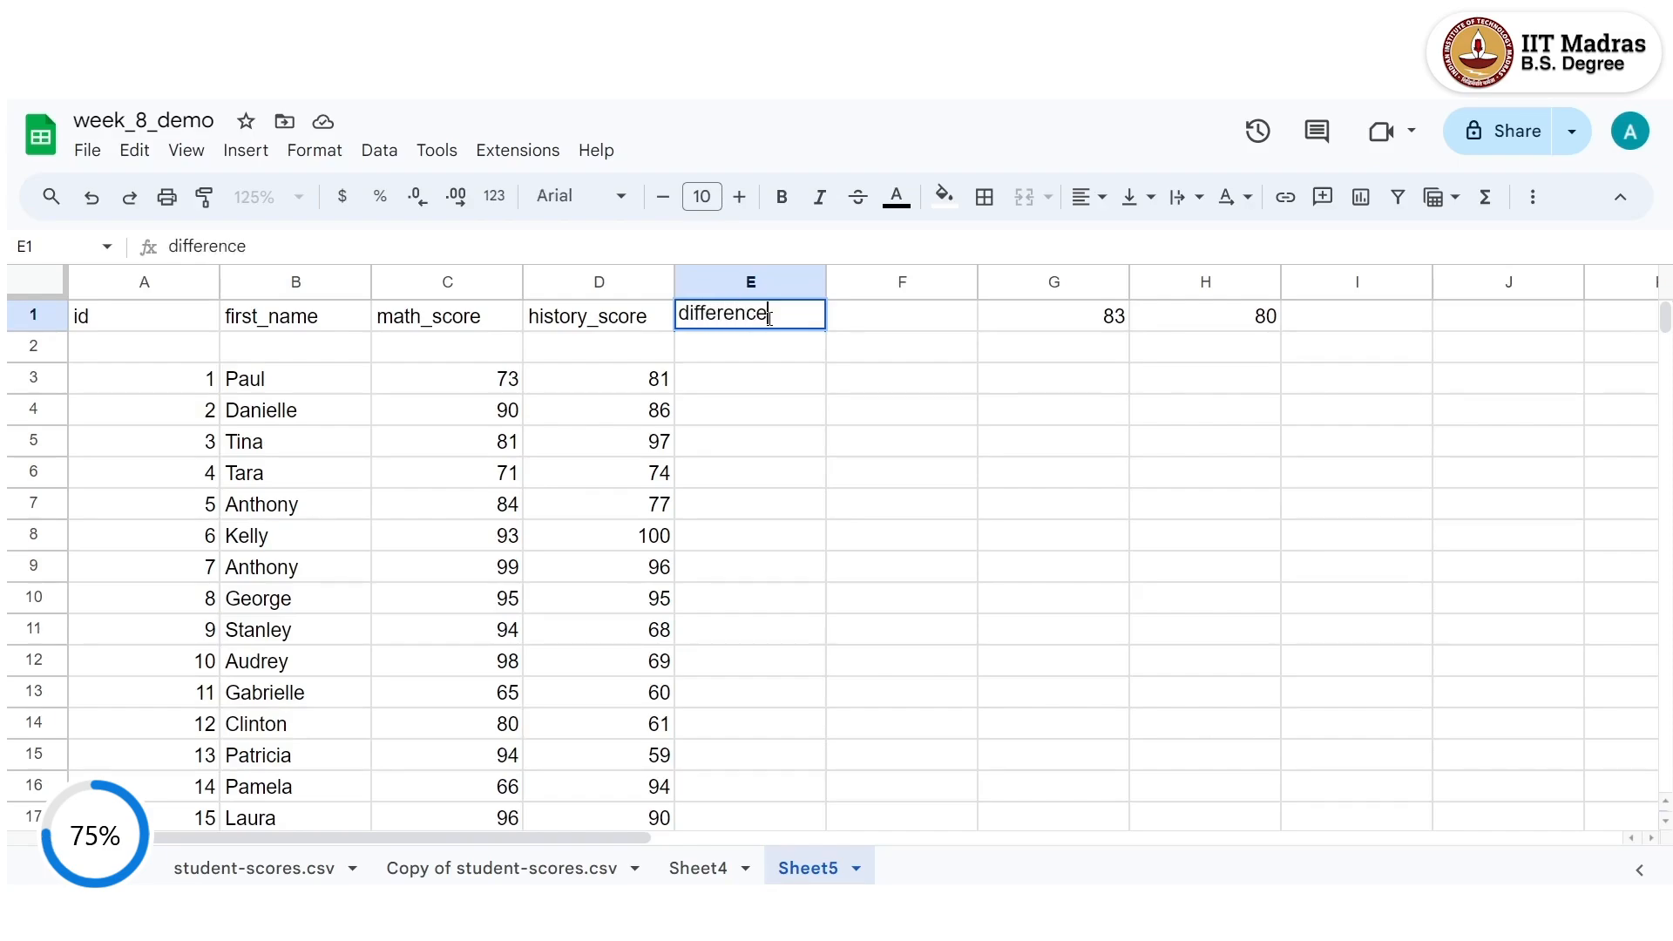
text(_avg_math)
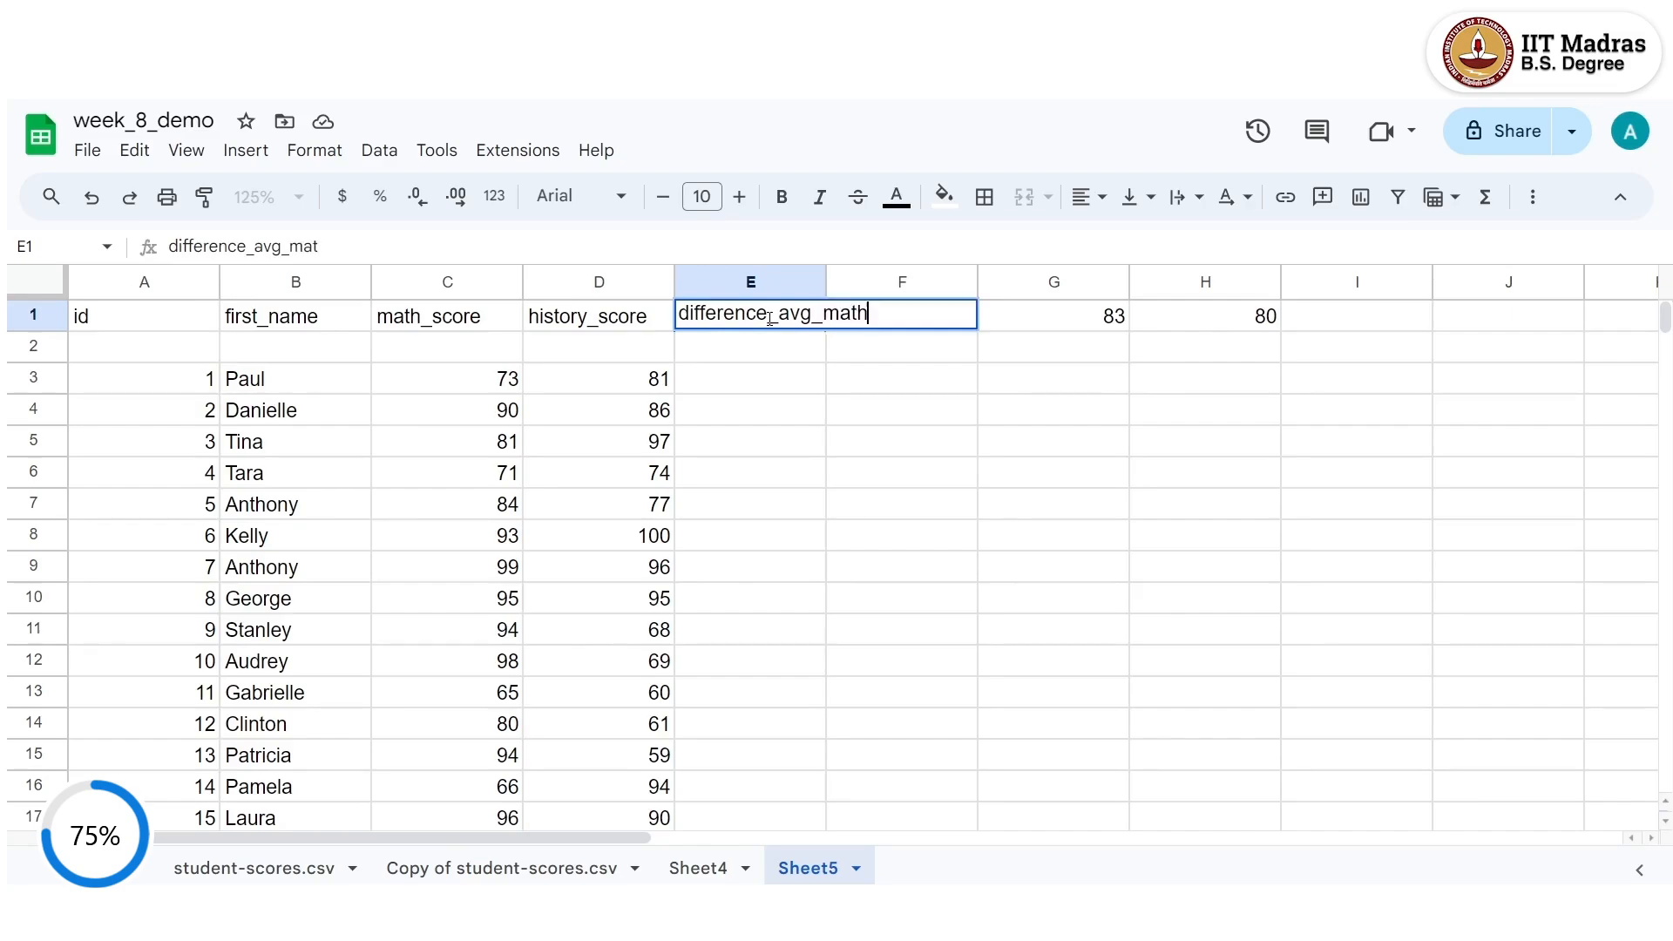
key(Tab)
Enter the header difference_avg_history in F1.
text(de)
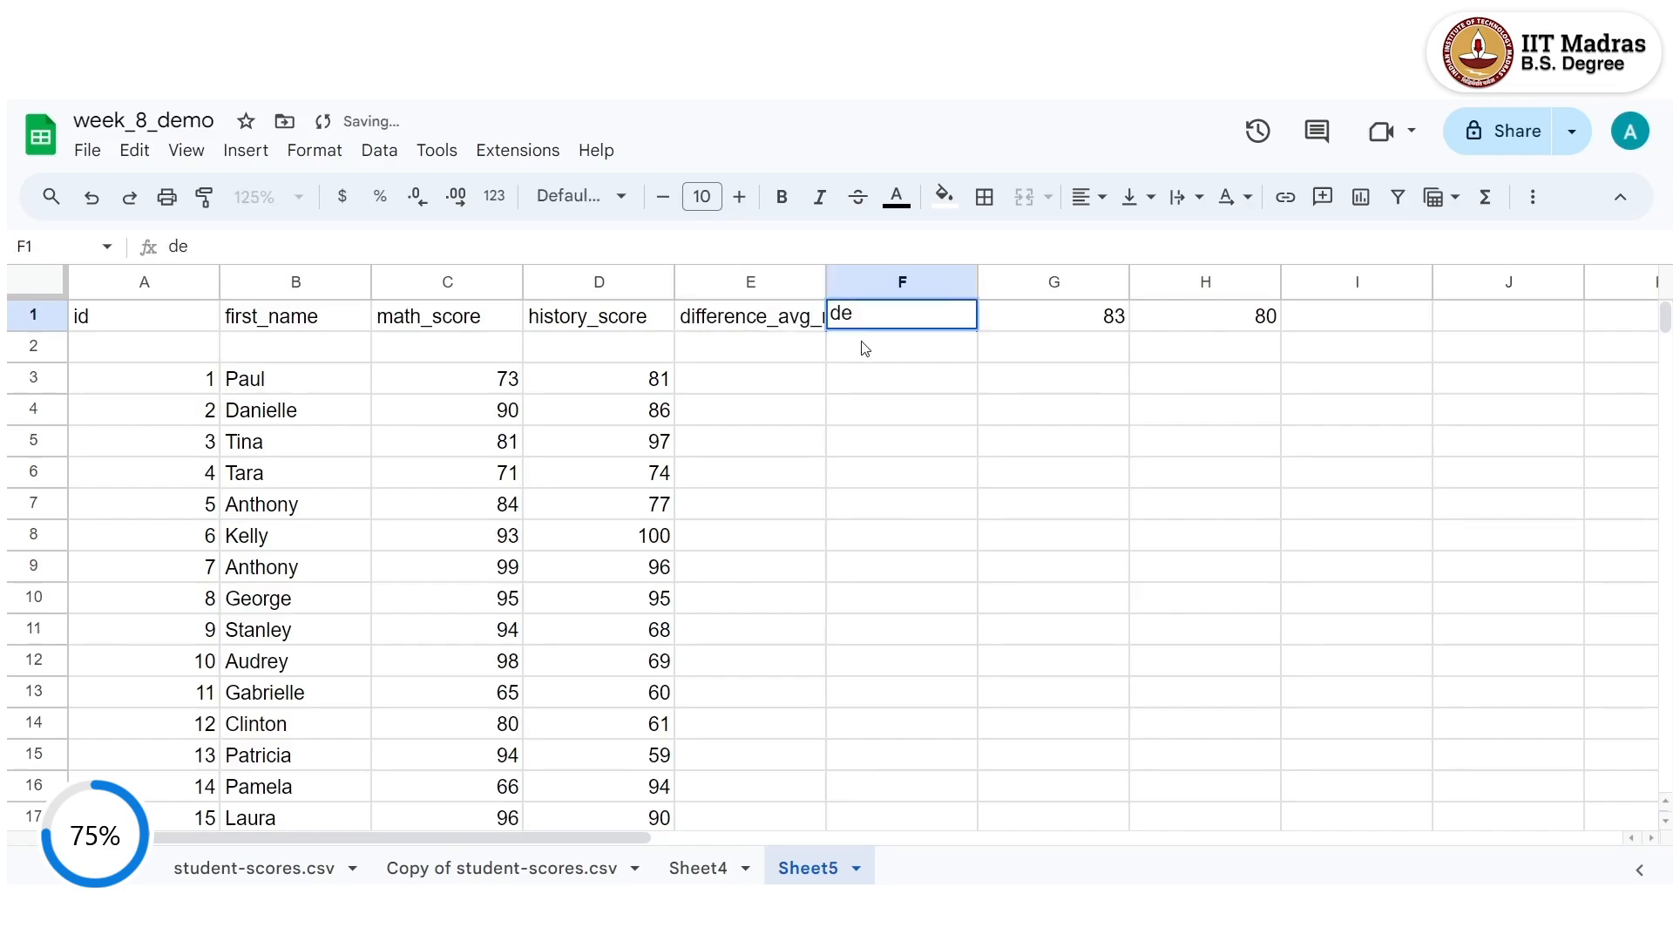
text(ffer)
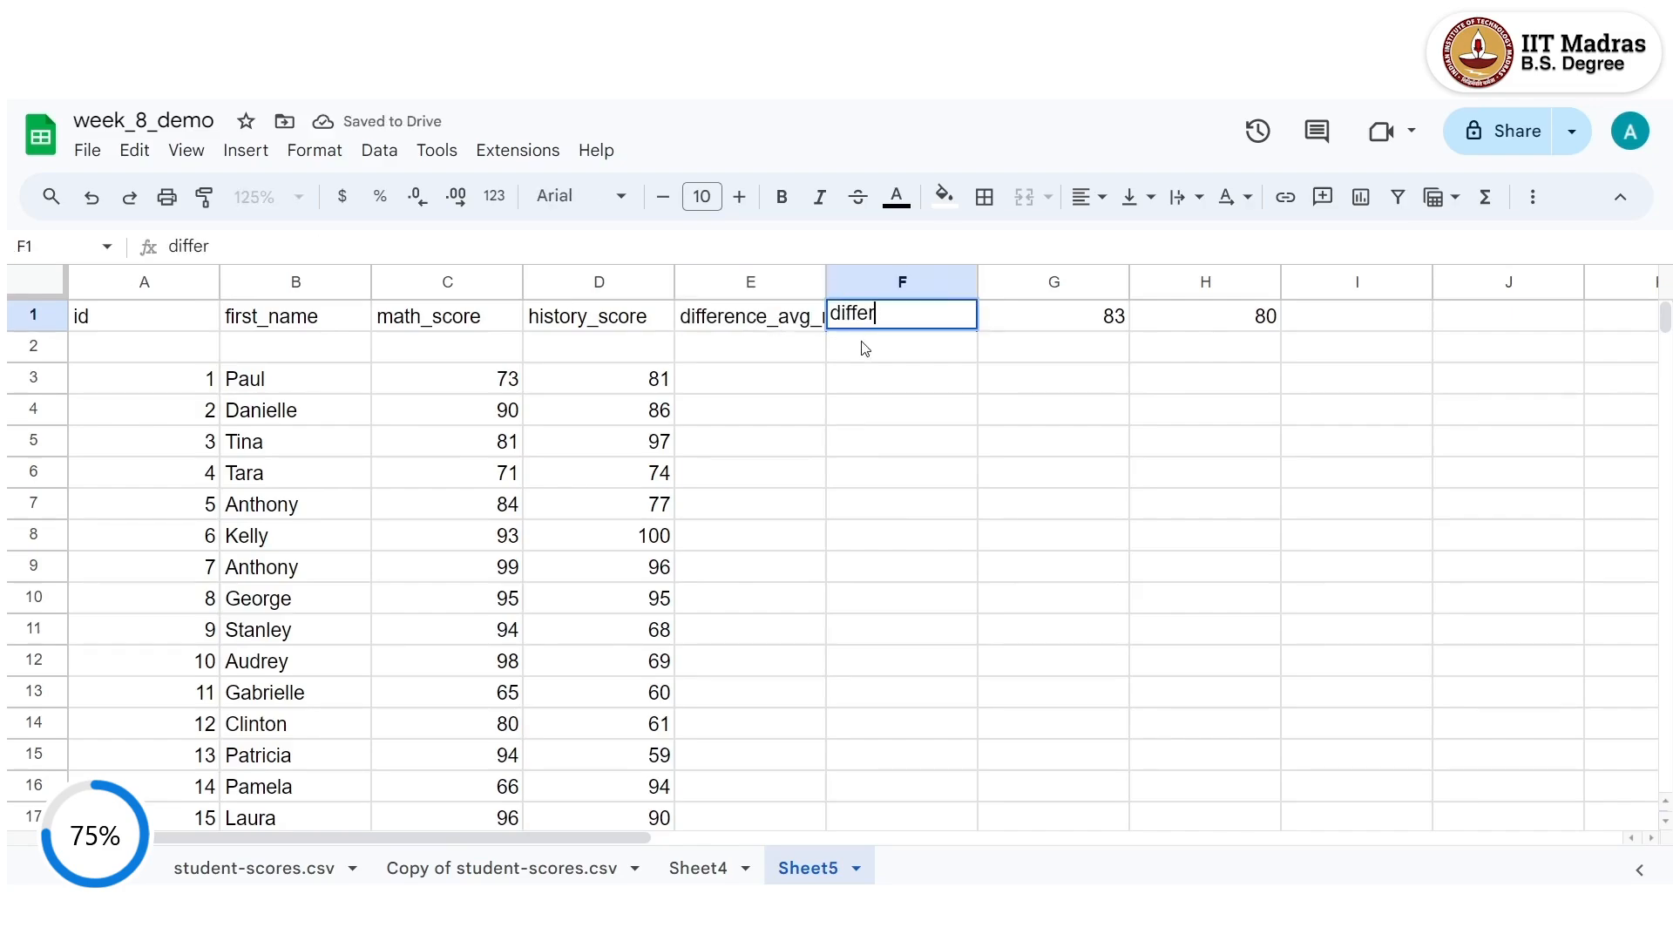
text(ence_avg_history)
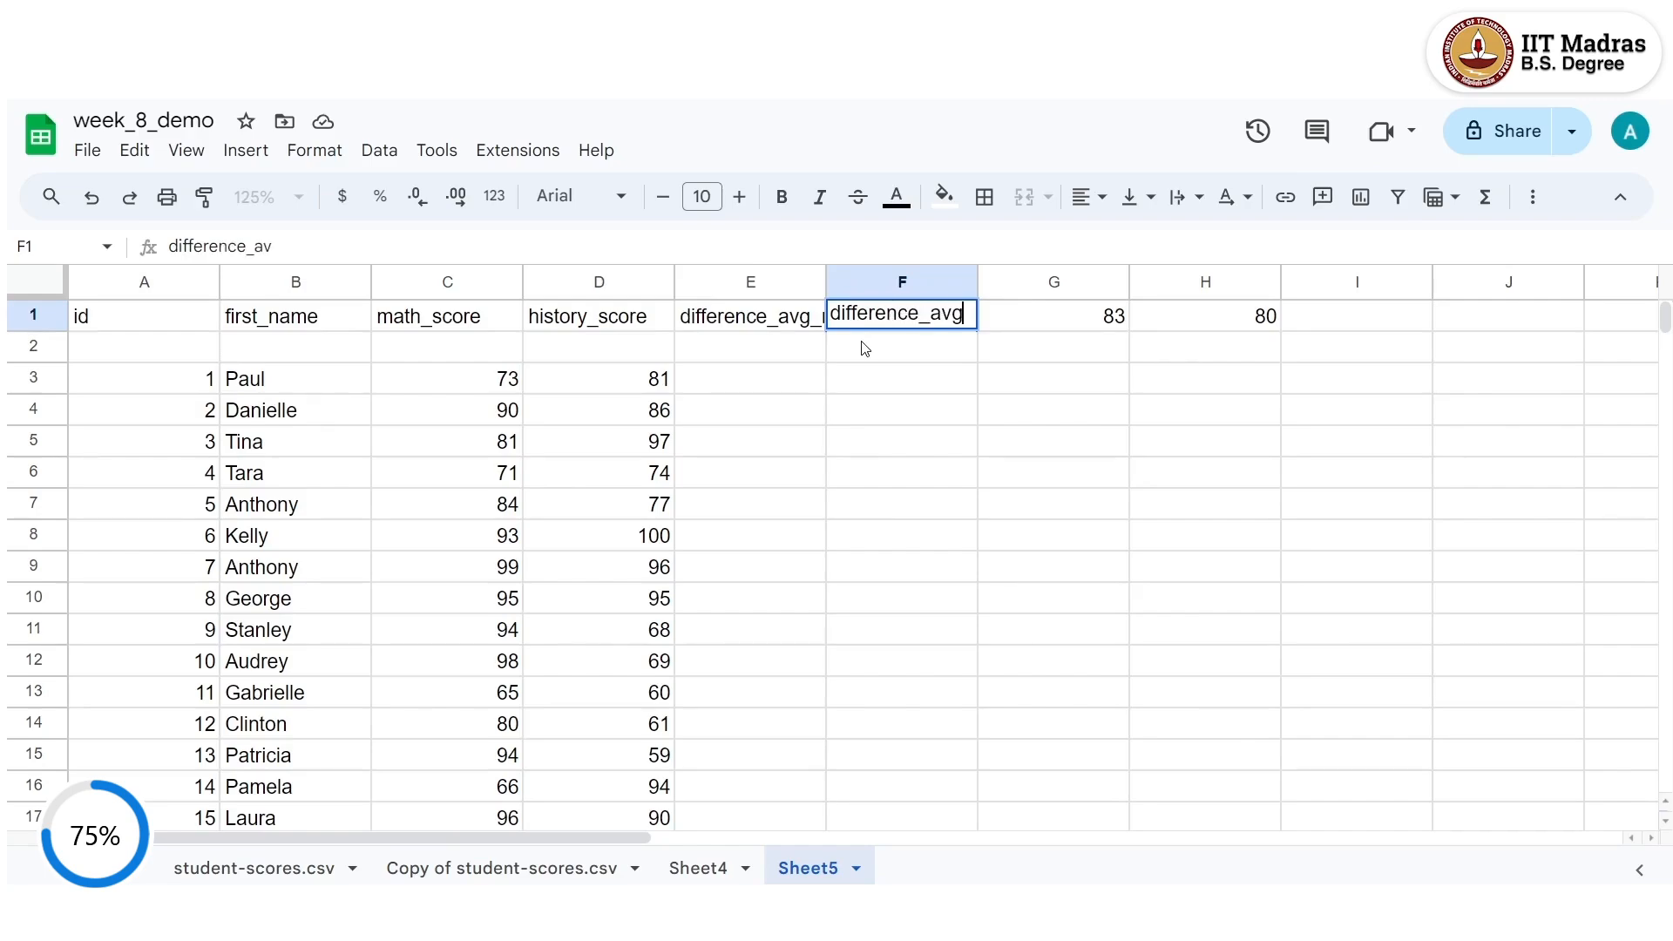
key(Return)
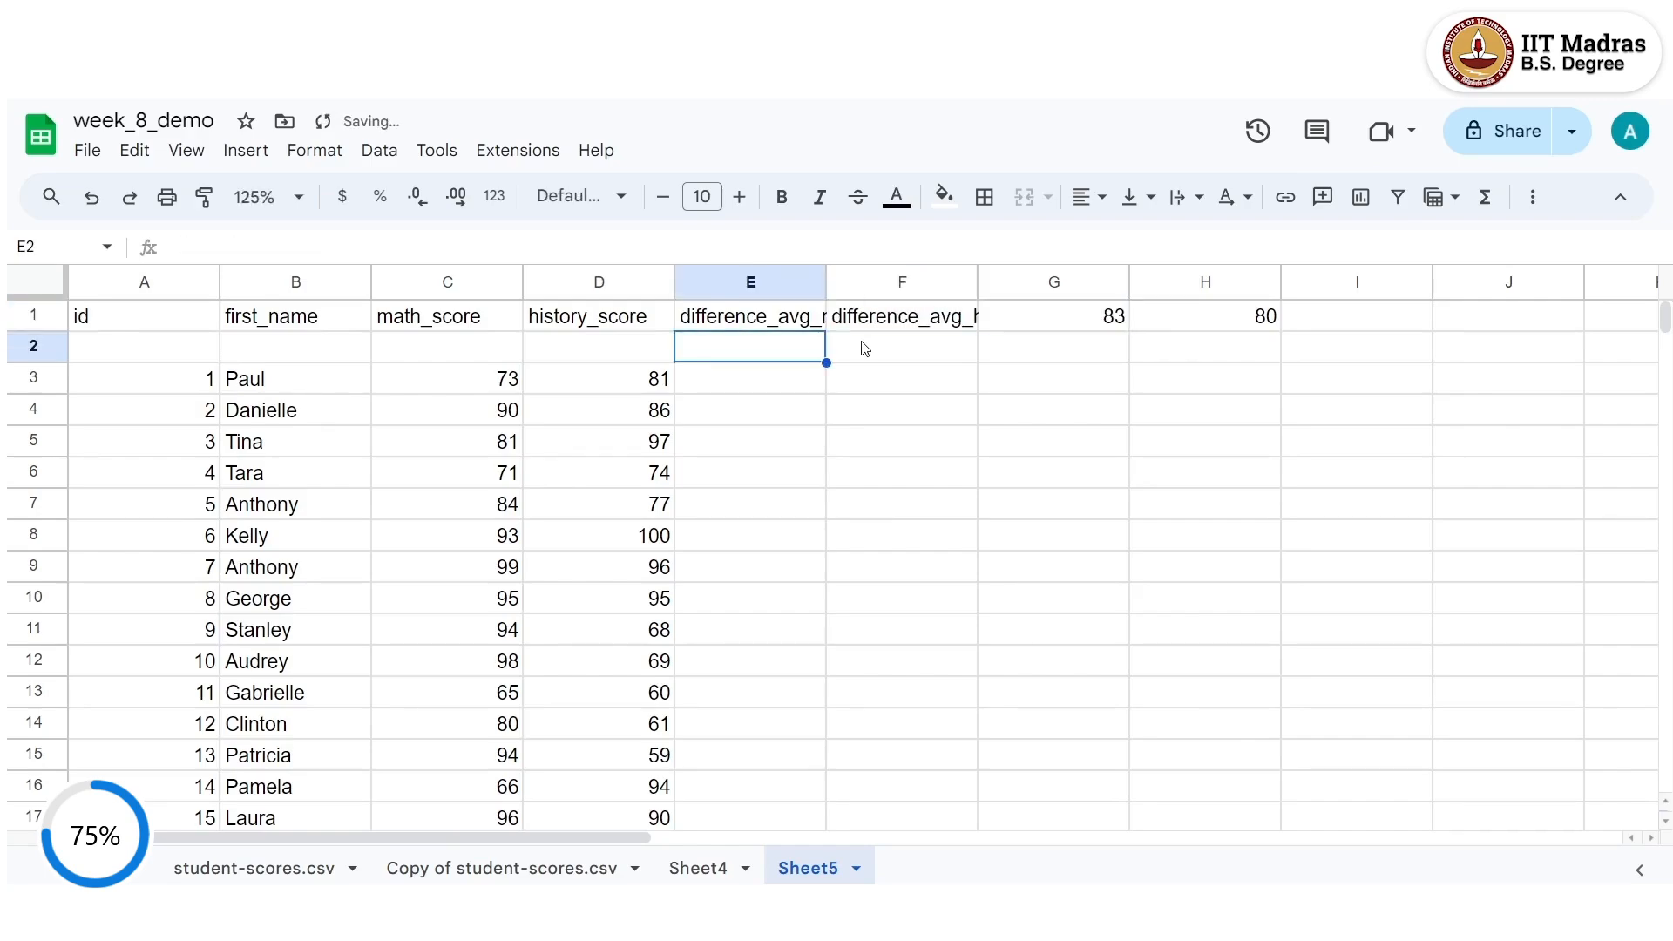
Calculate the first student's difference from the math average in E3 with the formula =G1-C3.
click(811, 384)
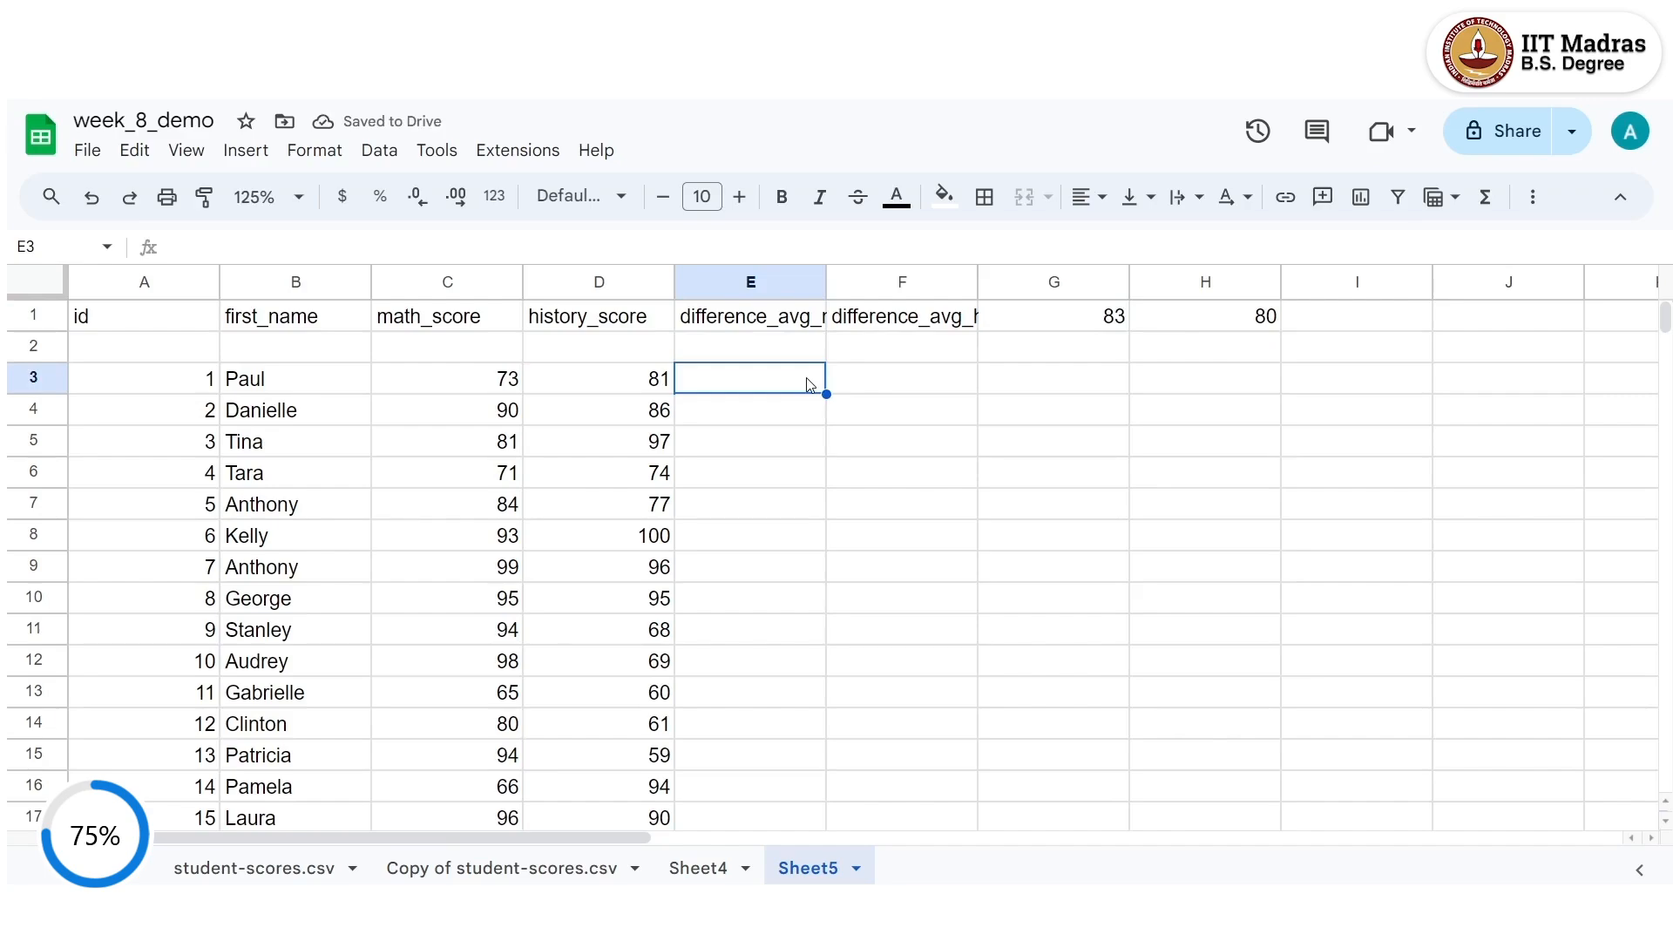
text(=)
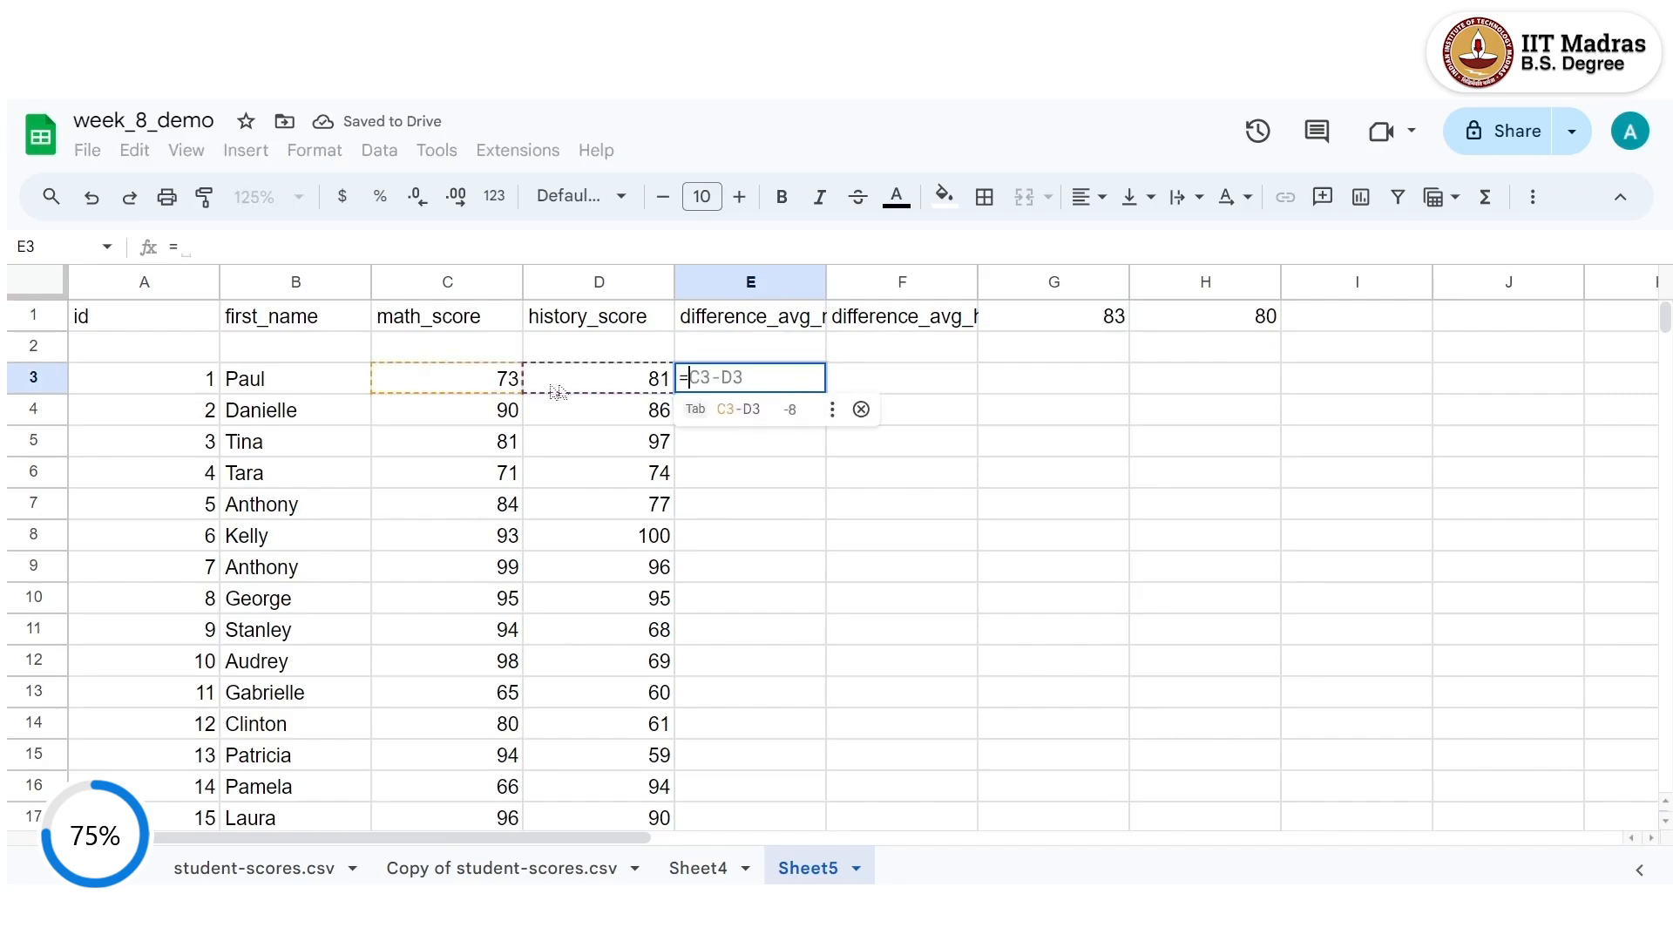
click(497, 387)
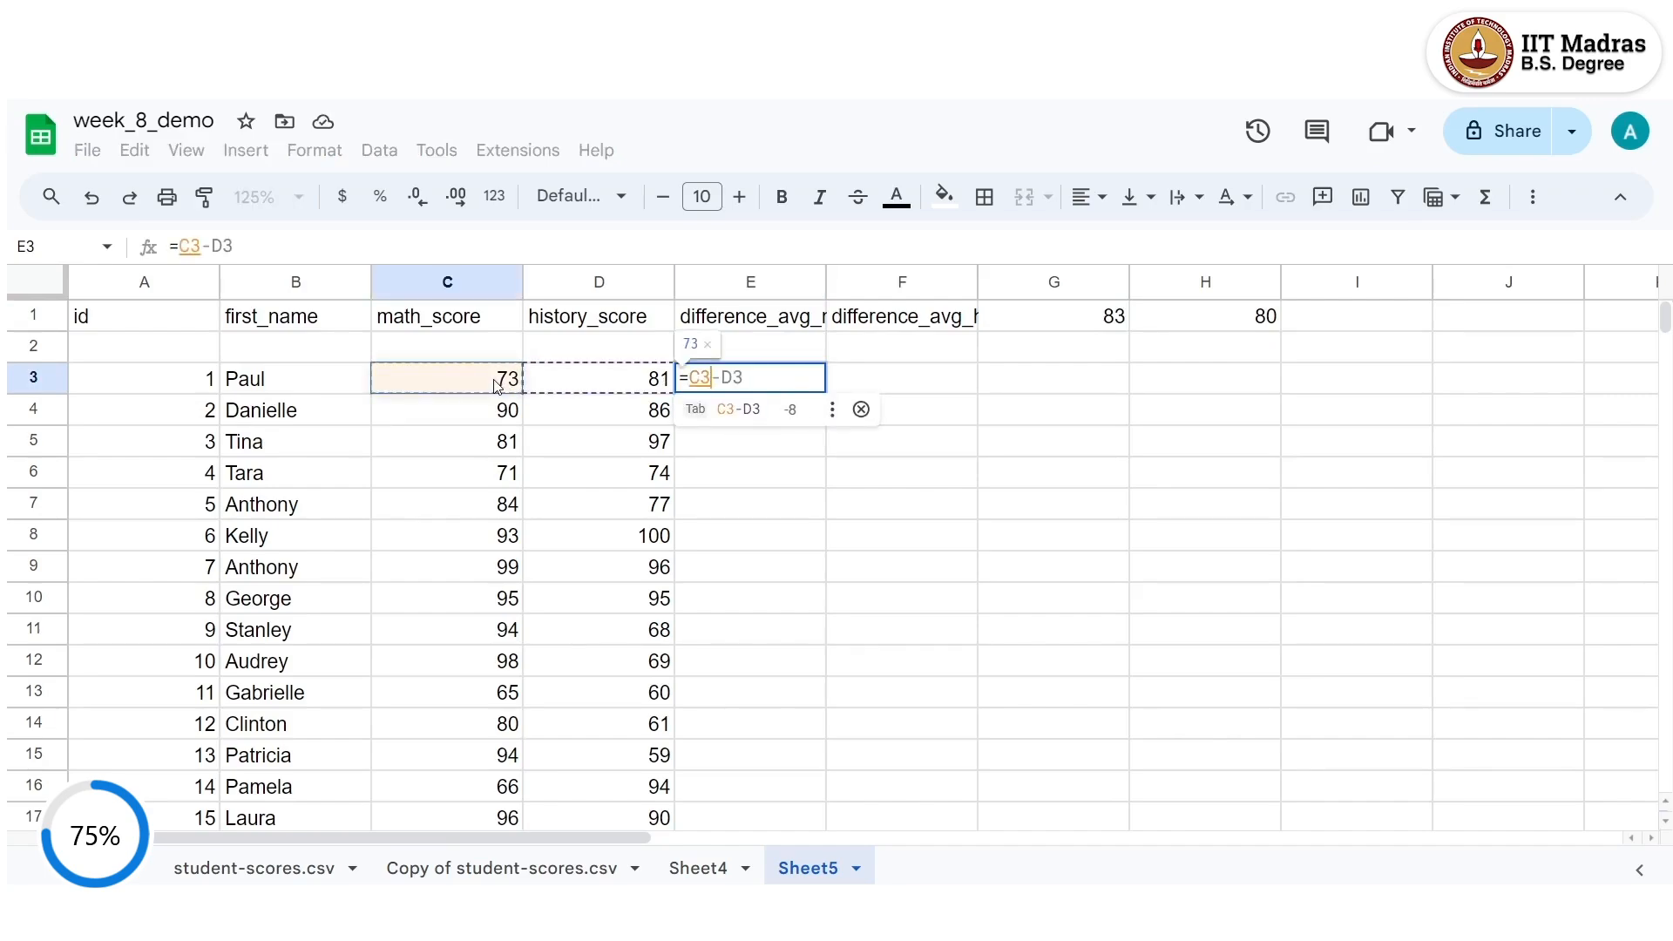
key(BackSpace)
key(BackSpace)
text(-)
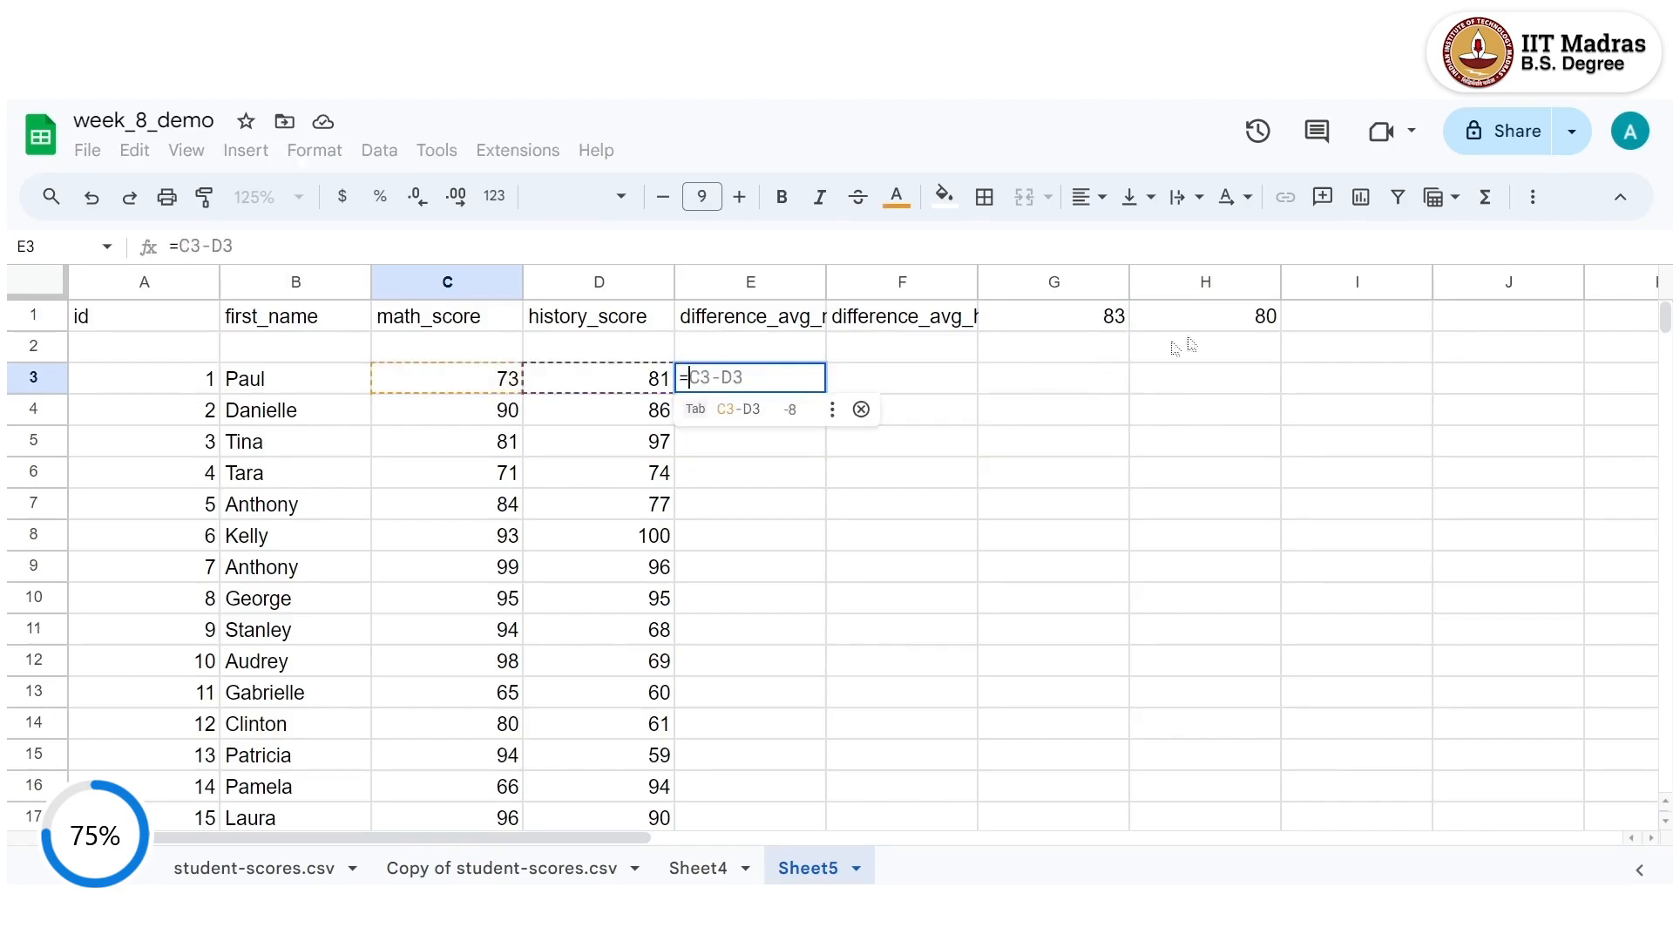
click(1109, 329)
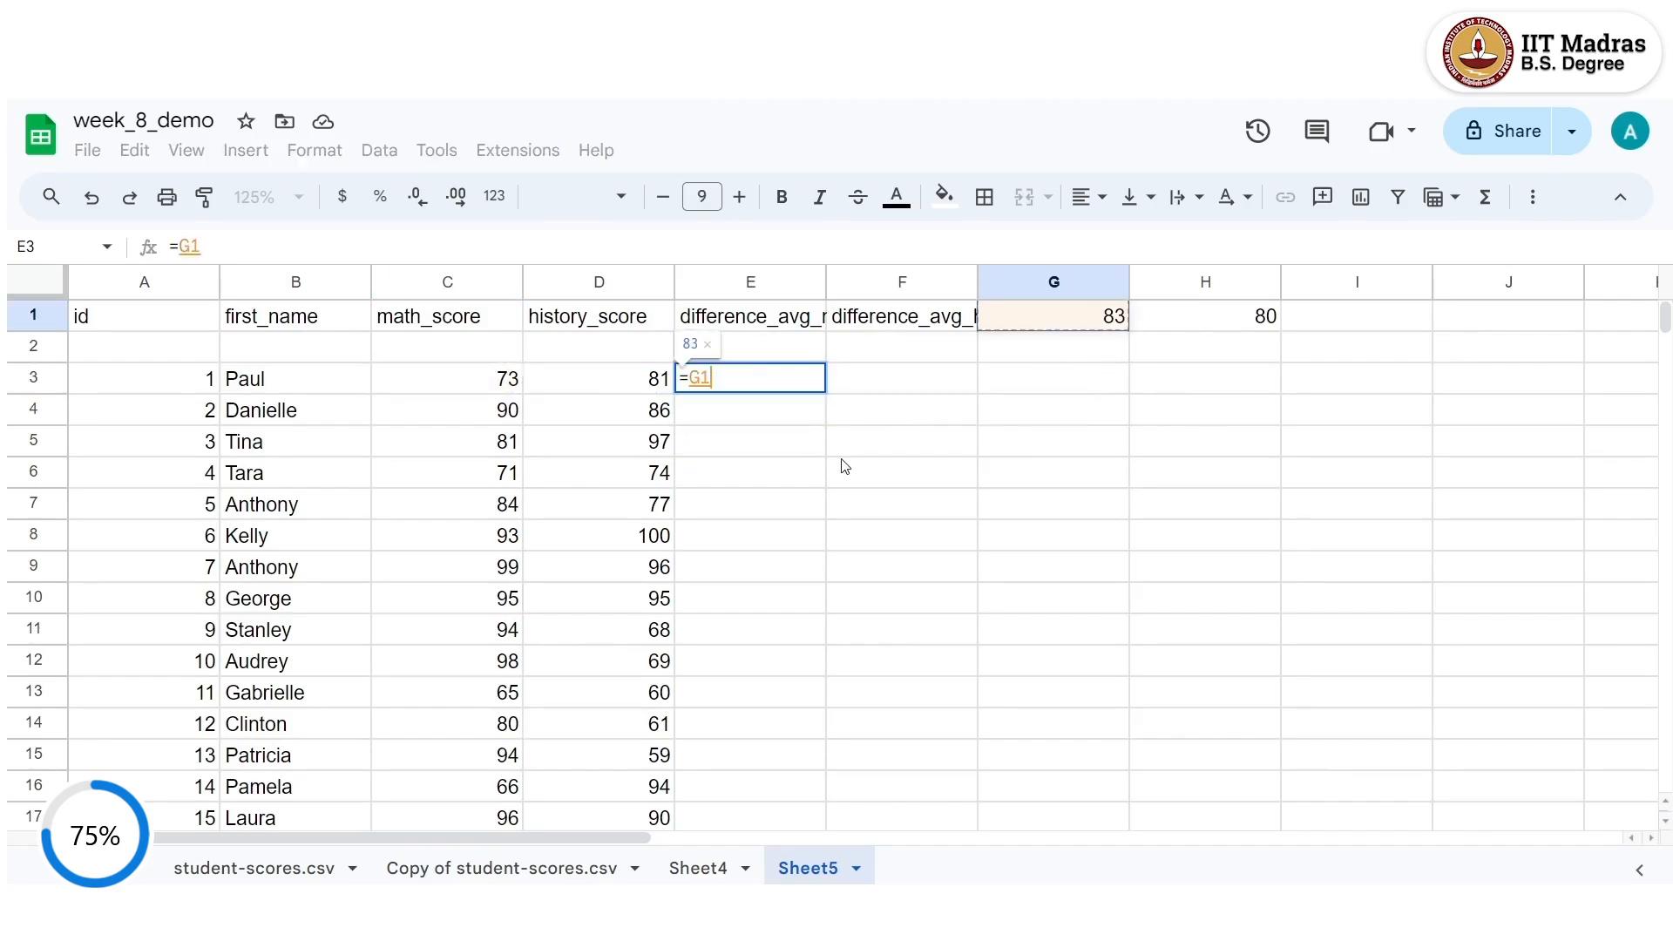
text(-)
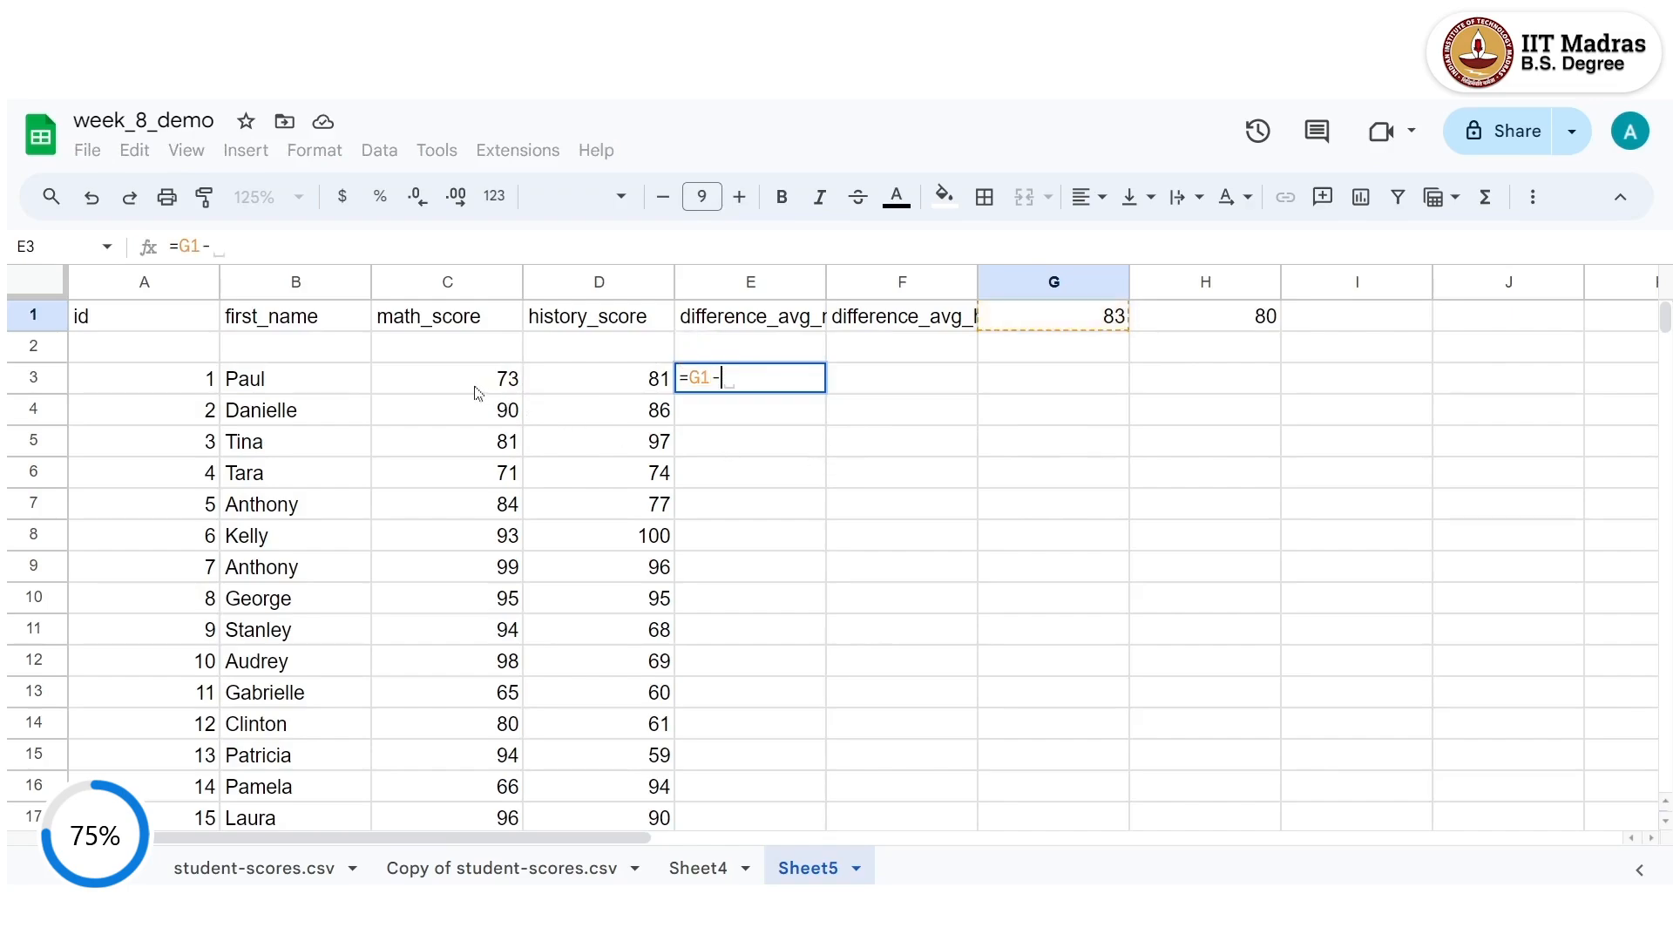
click(481, 386)
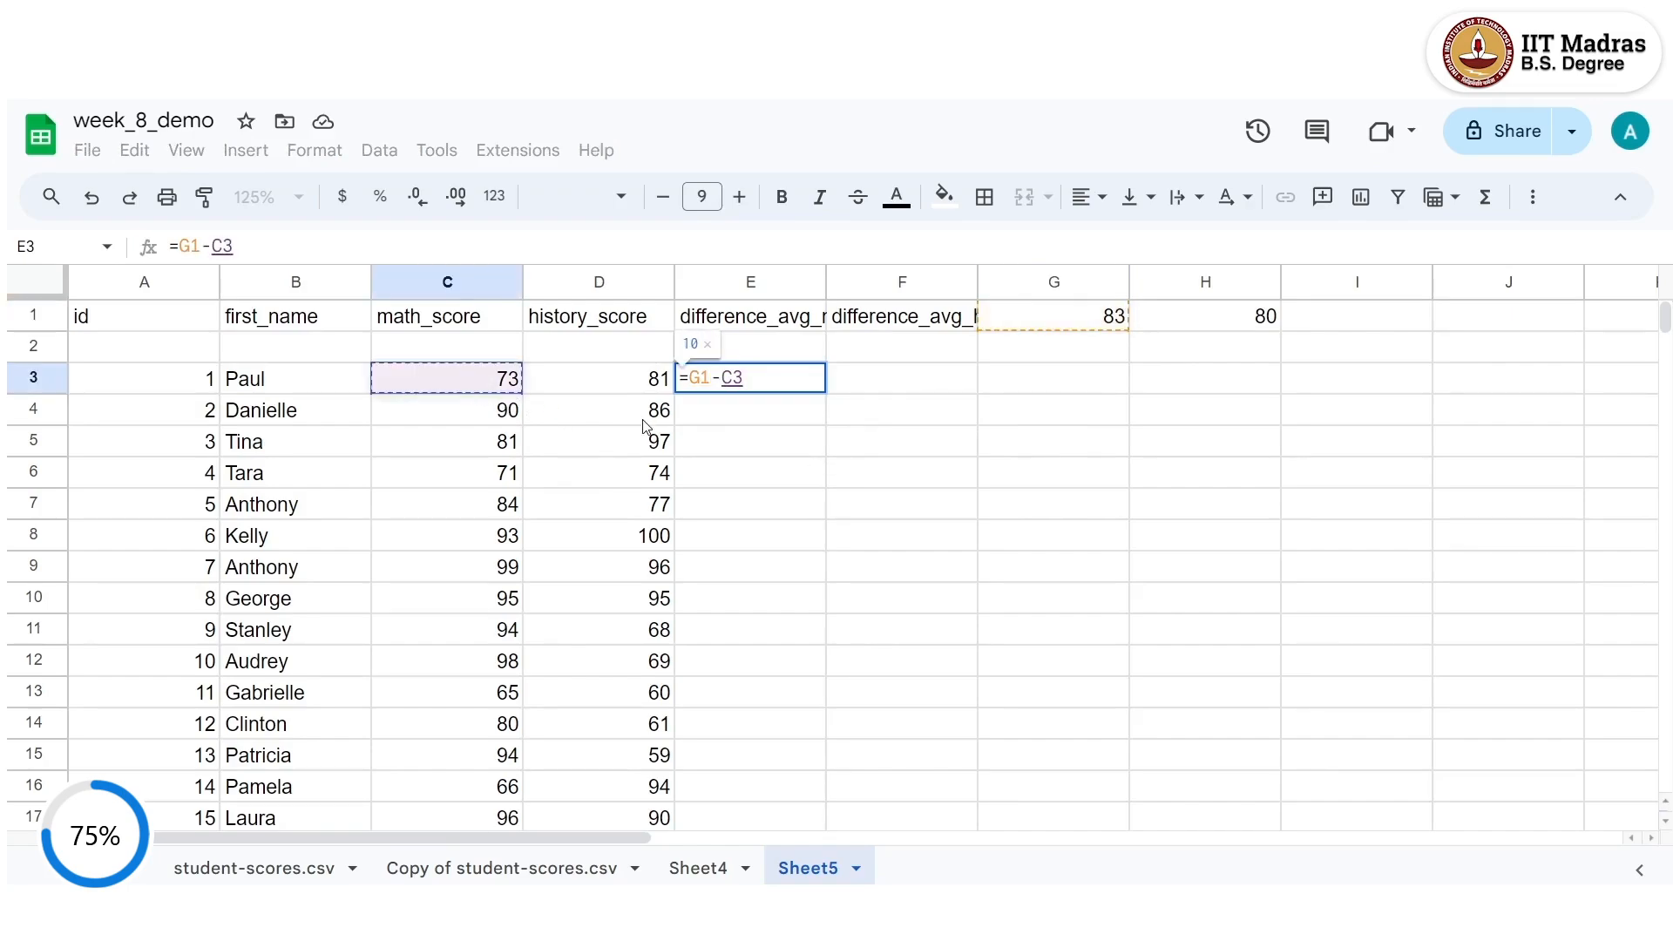
key(Return)
Fill the E3 formula down to E5 with its relative references and reject the suggested correction.
click(757, 385)
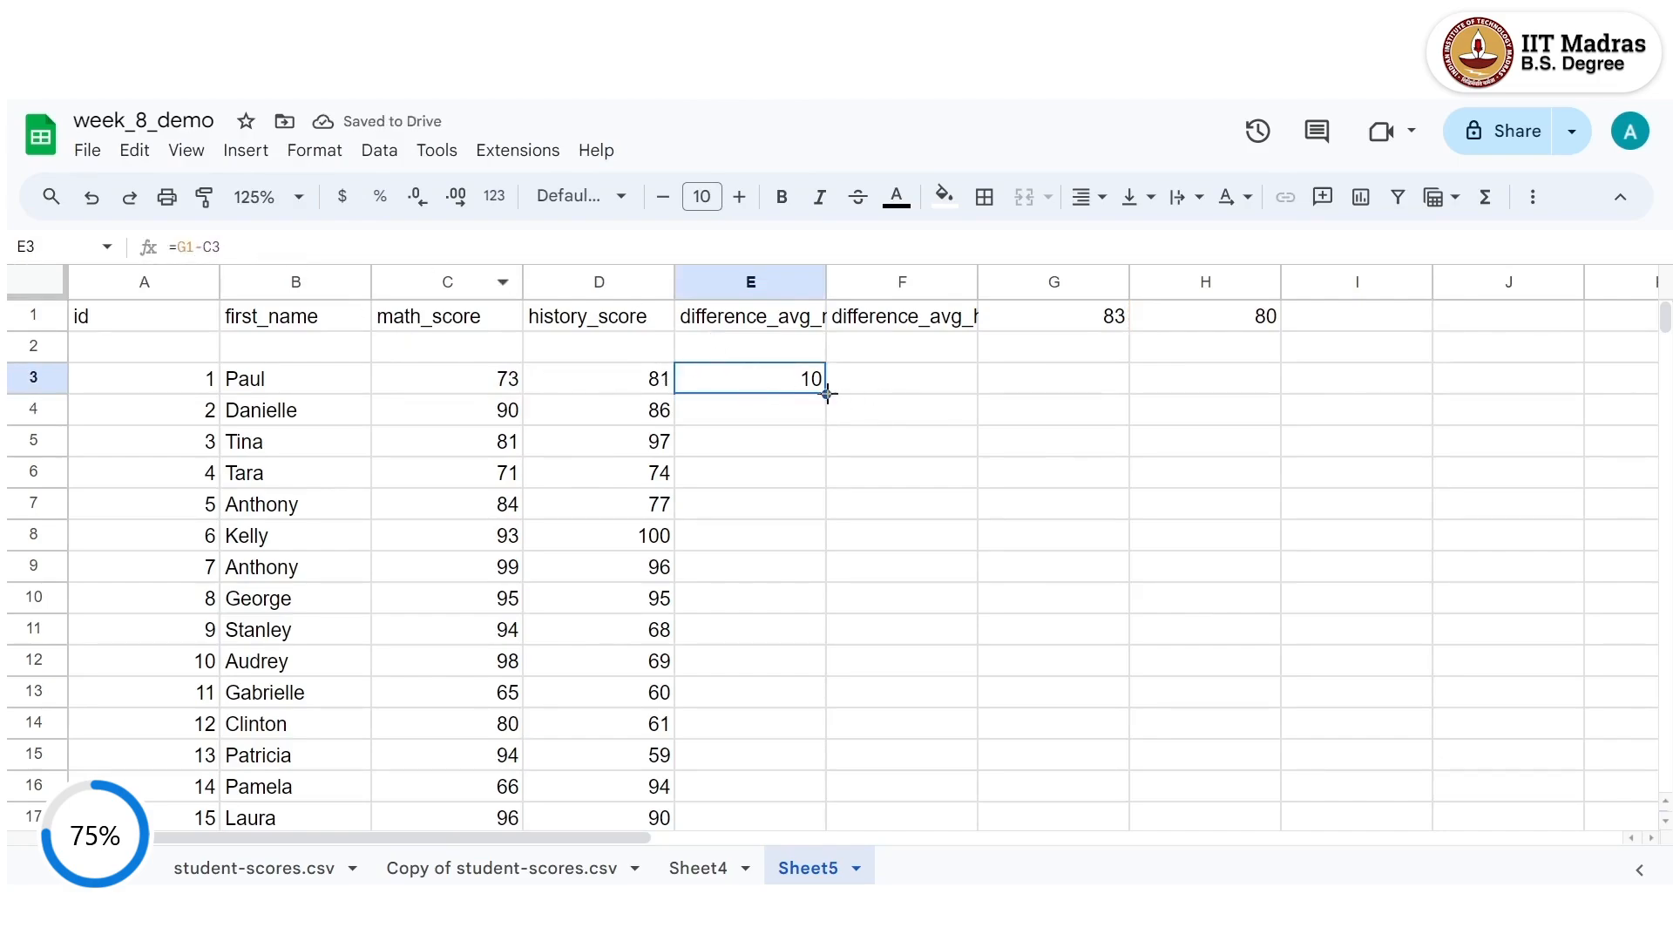
drag(827, 393, 826, 446)
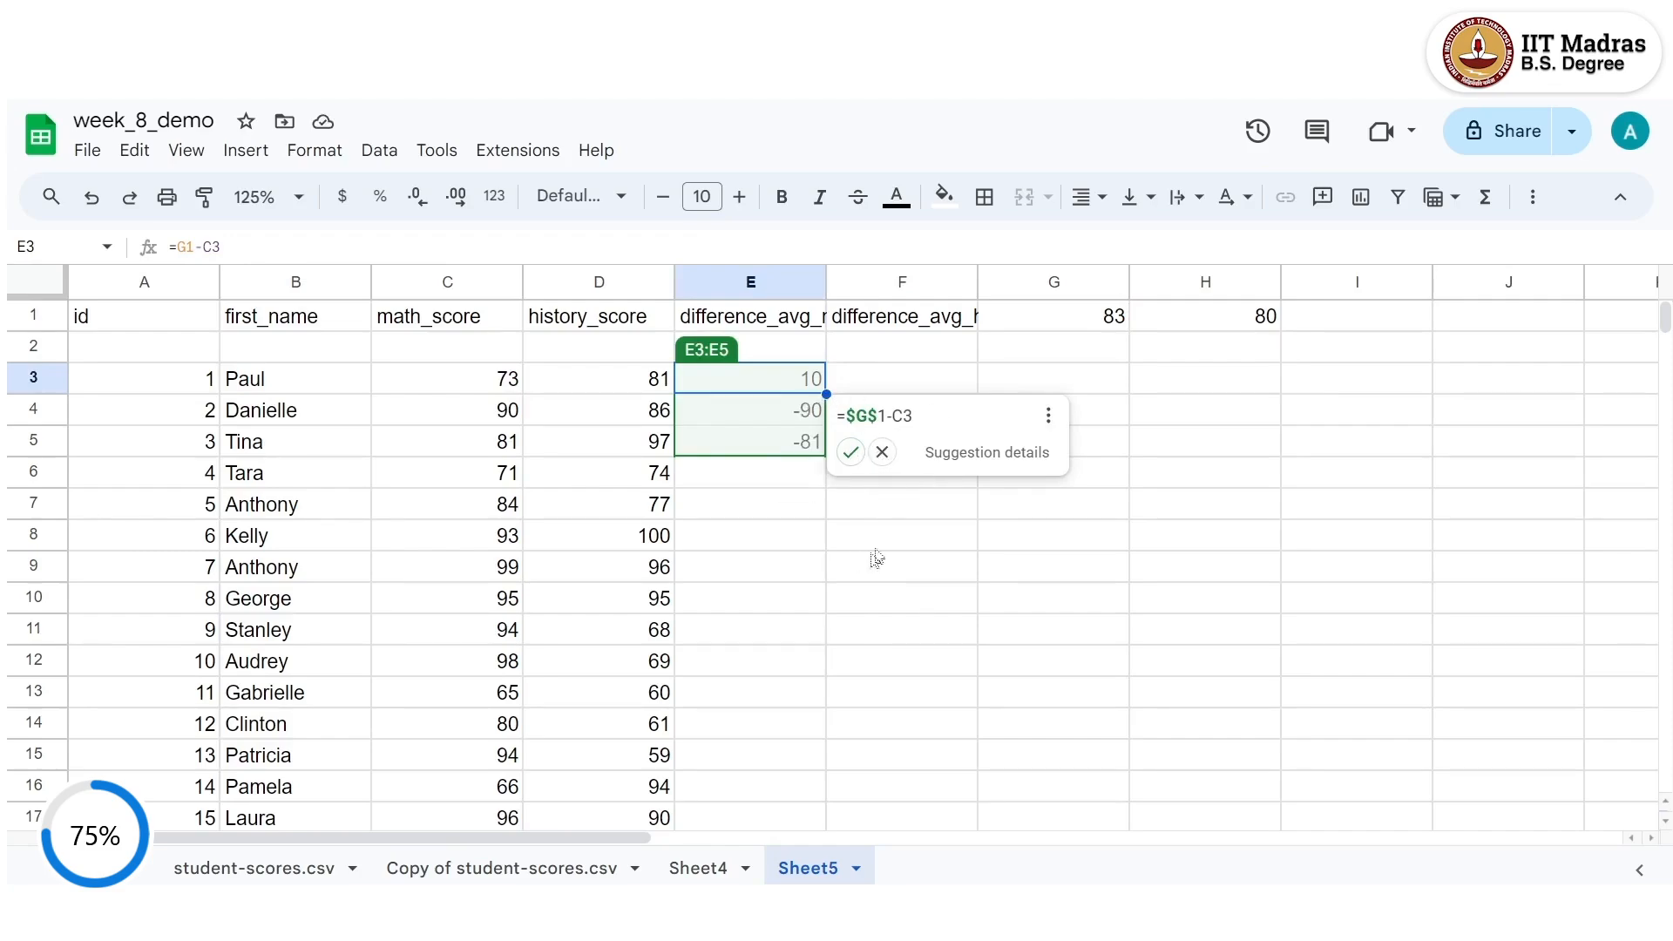
click(812, 448)
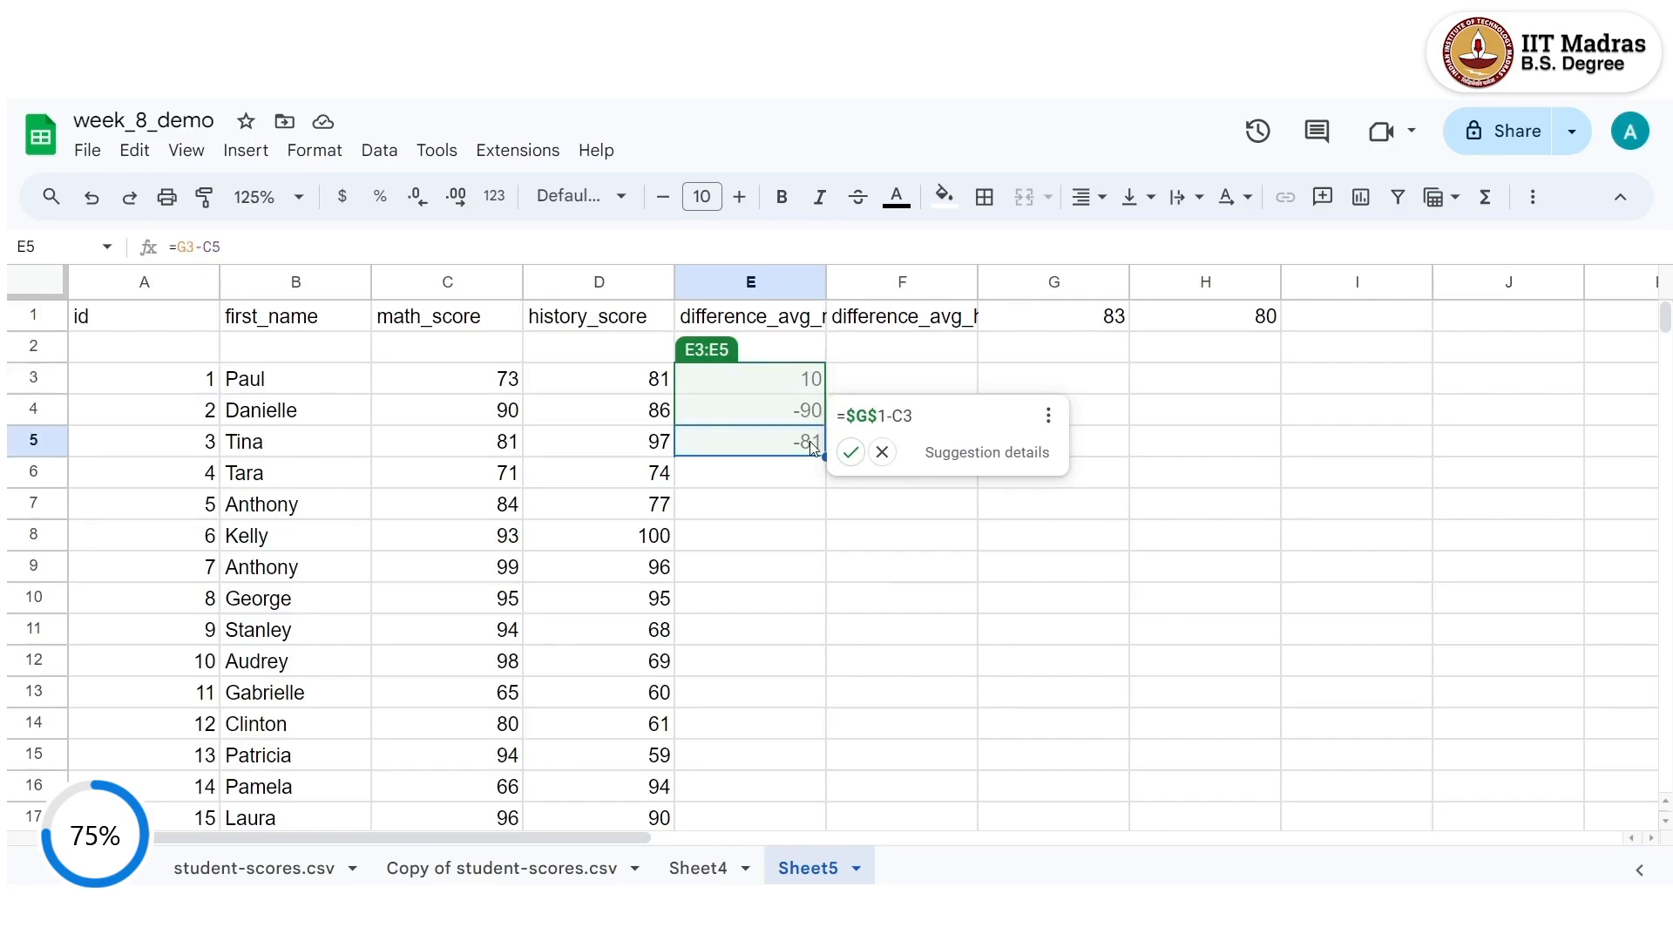
click(969, 385)
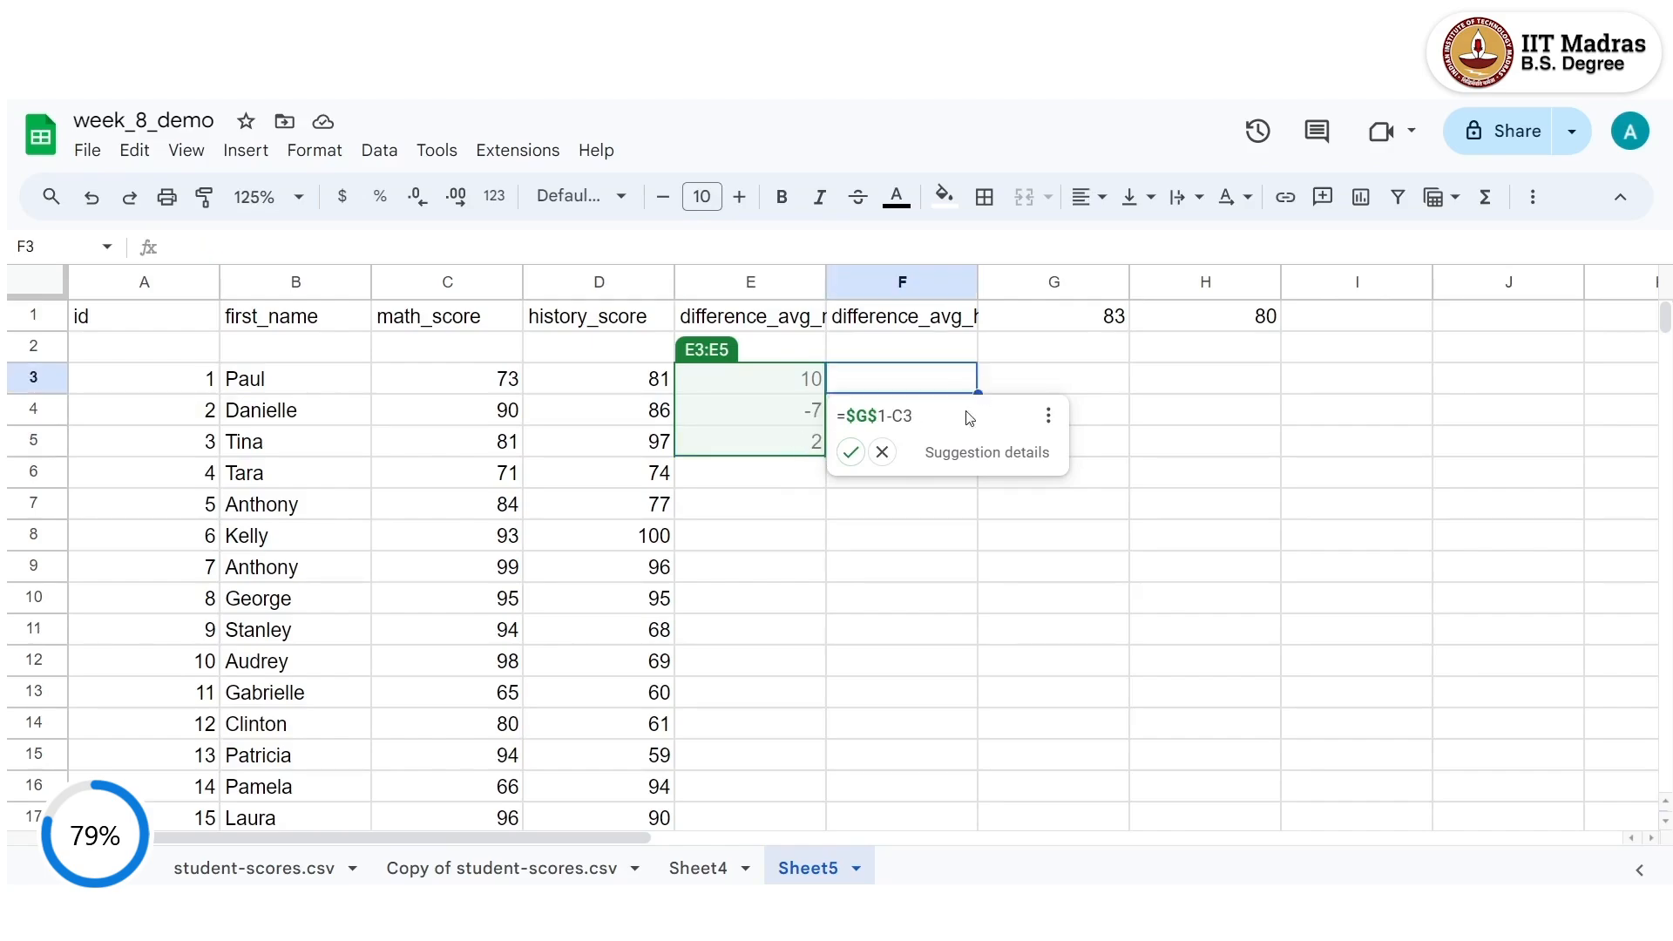
click(882, 453)
Compare the cell references used in the formulas of E3 and E4.
click(821, 414)
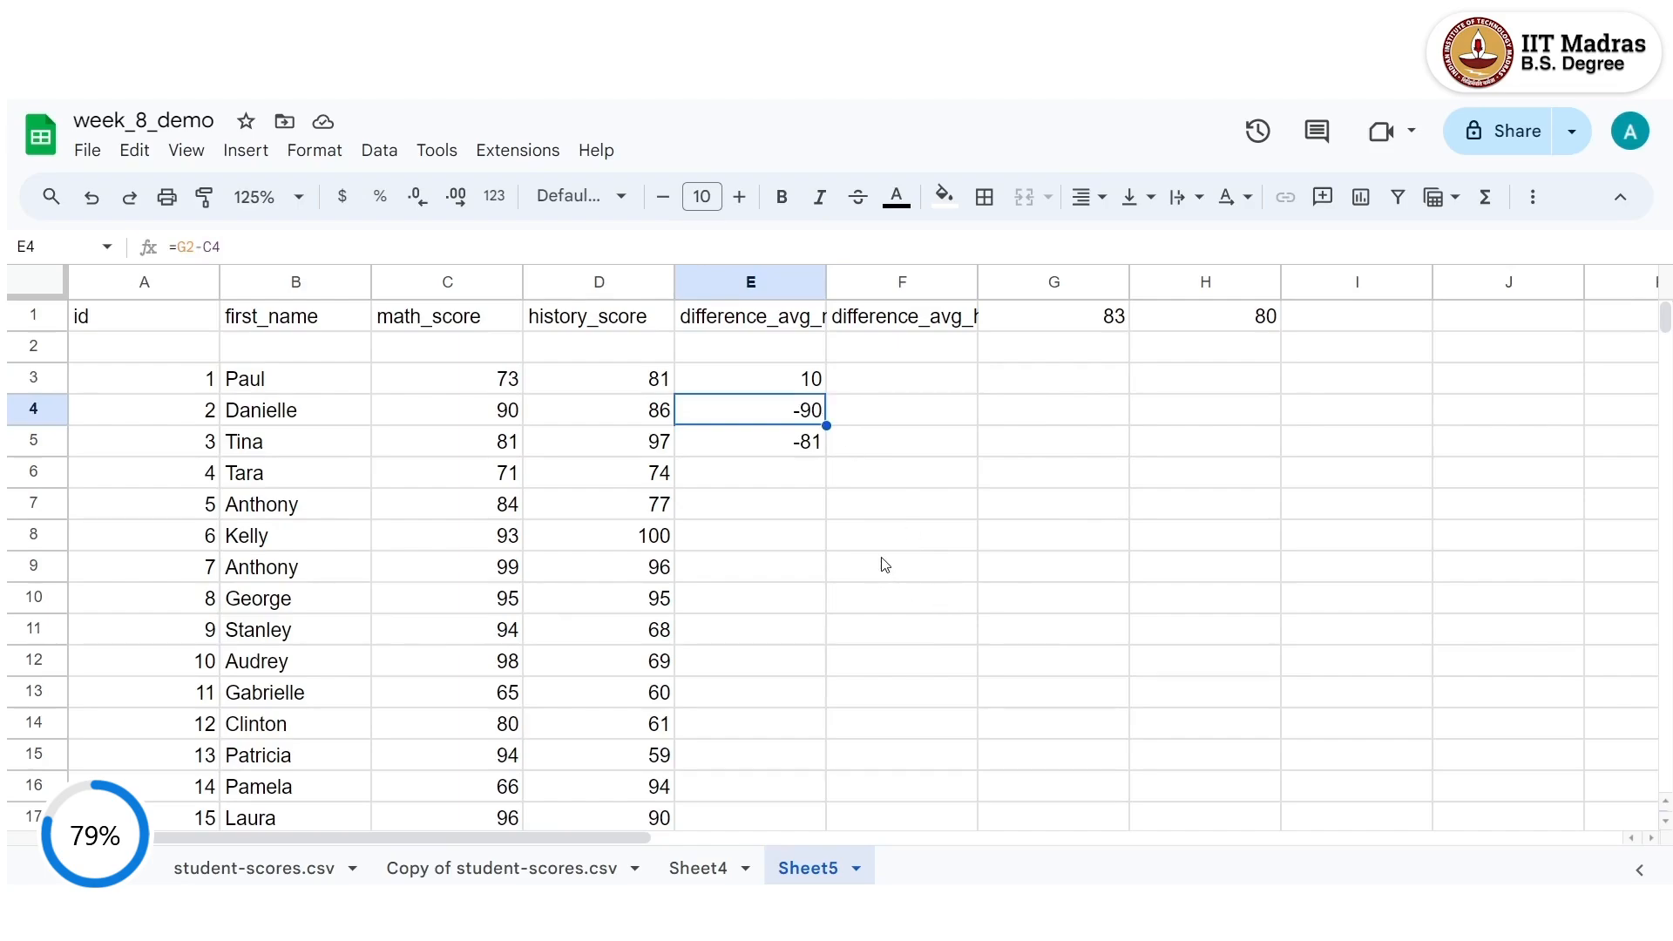
click(807, 383)
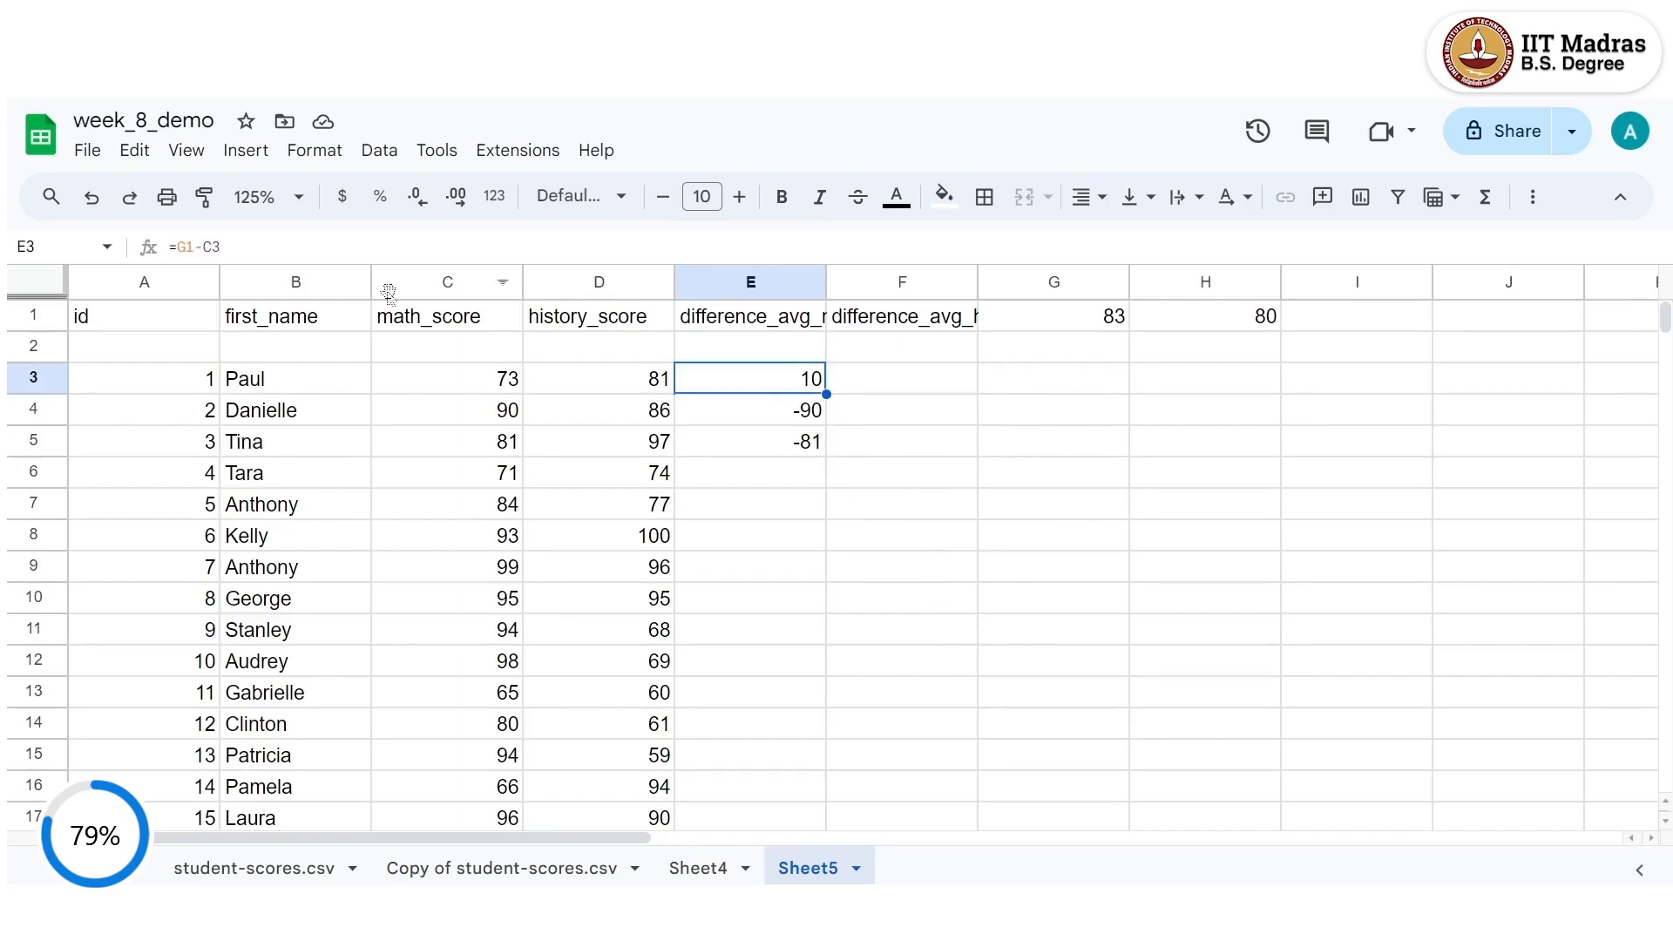
click(776, 413)
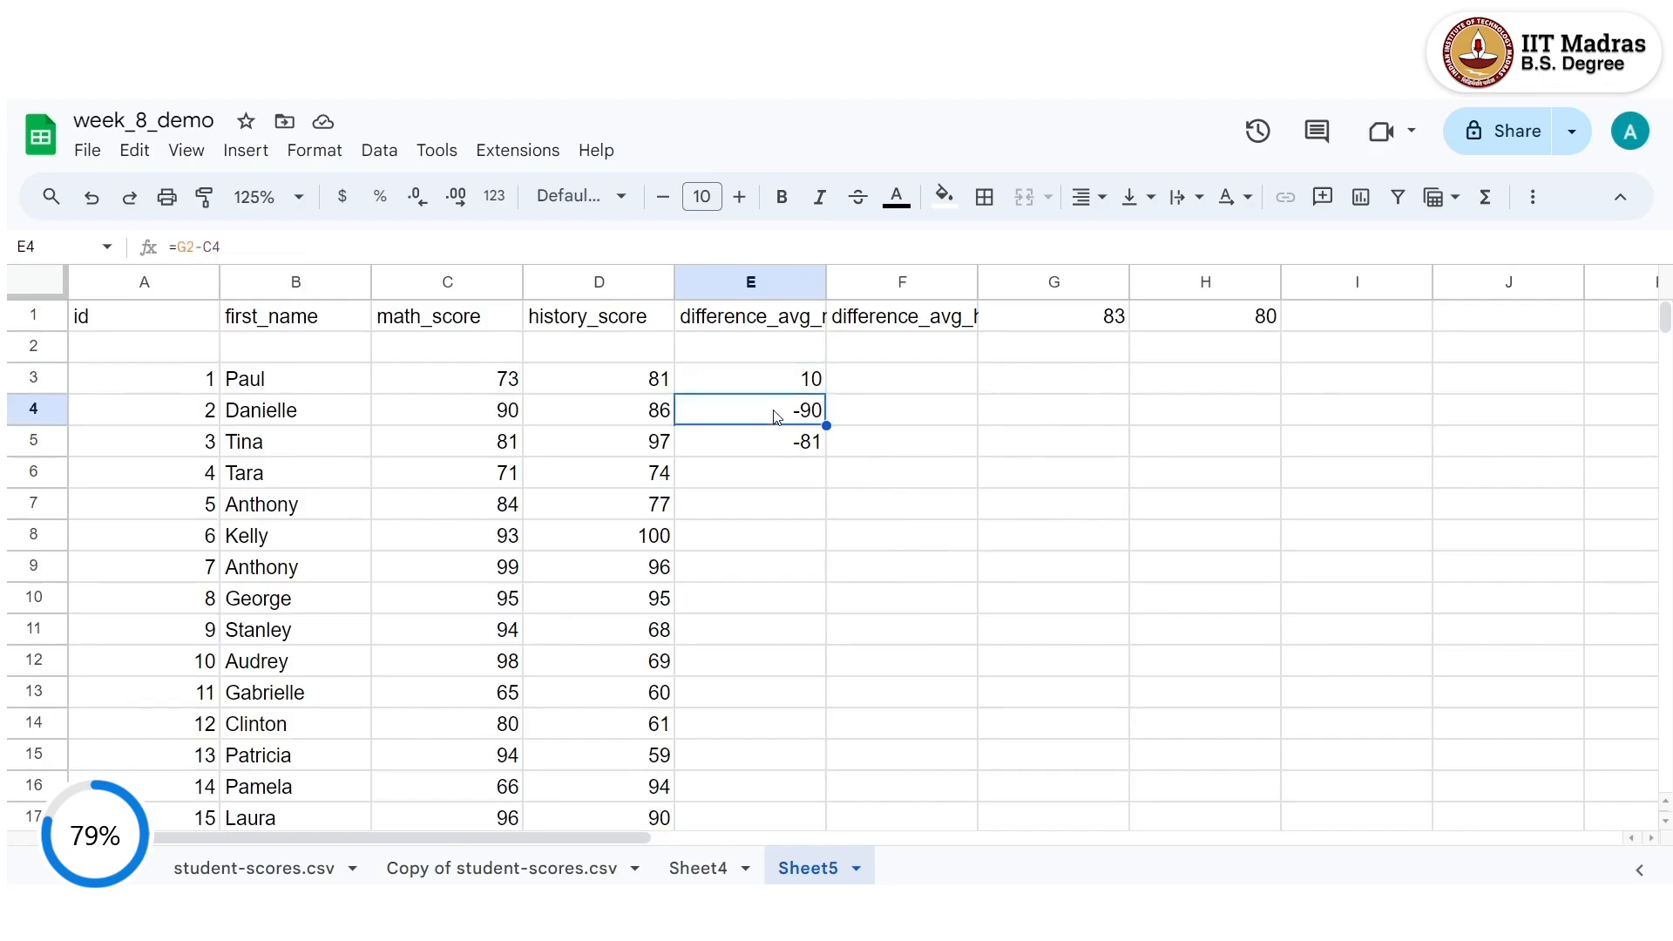
click(405, 257)
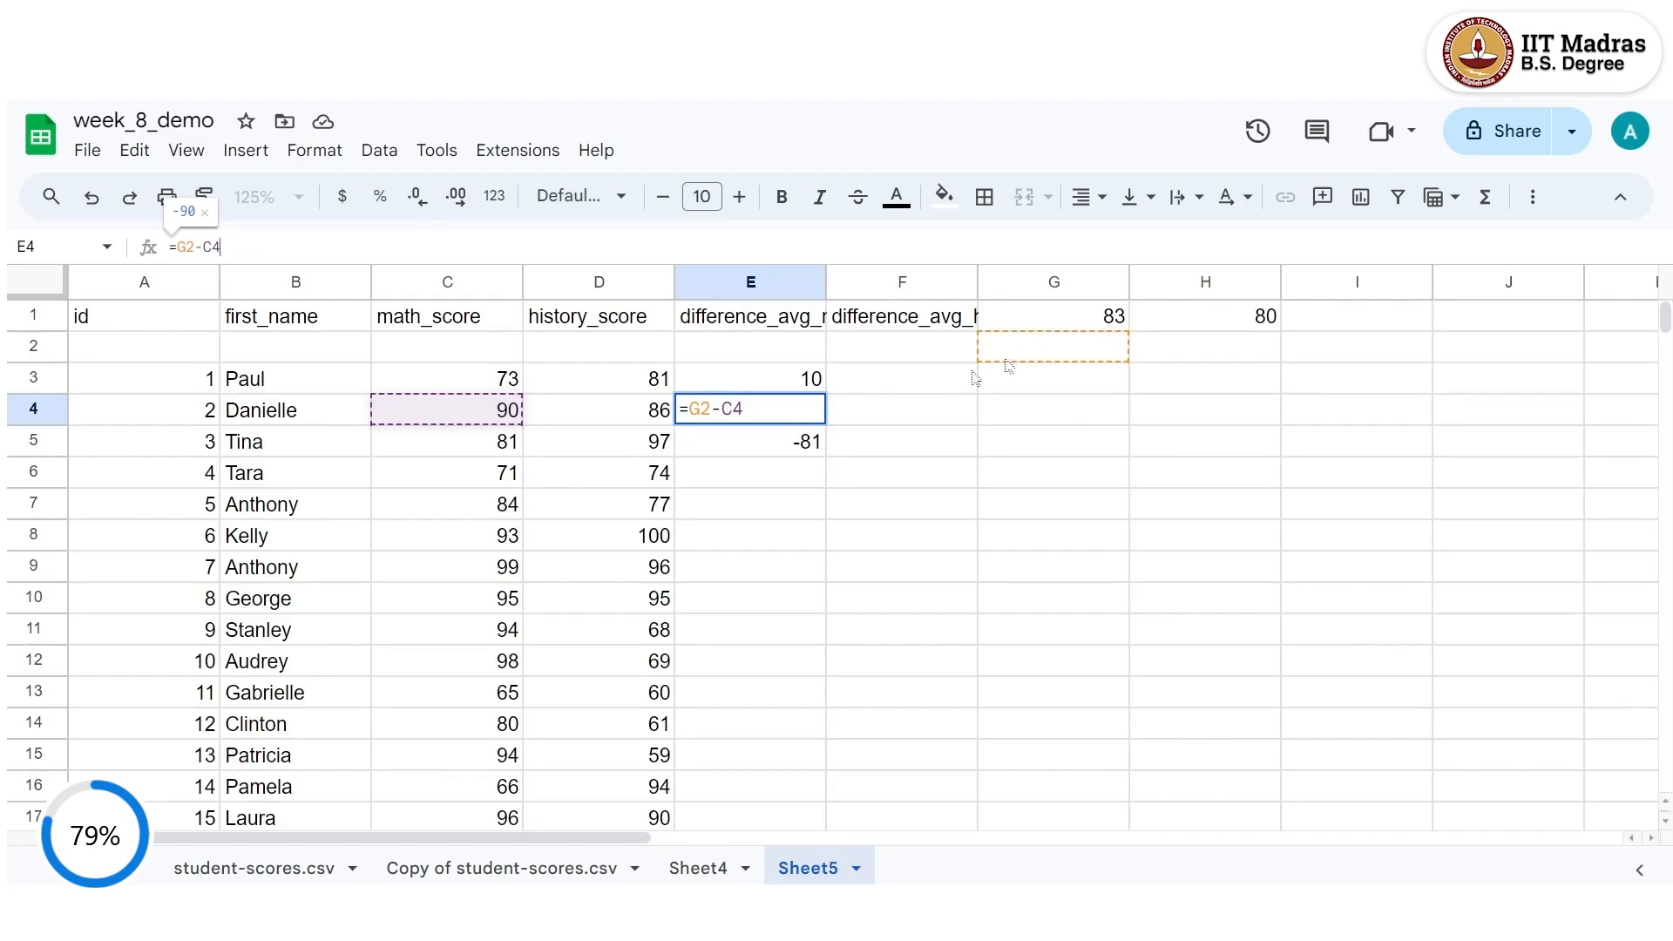
key(Return)
Make the average reference in E3 absolute so that the formula reads =$G$1-C3.
click(797, 388)
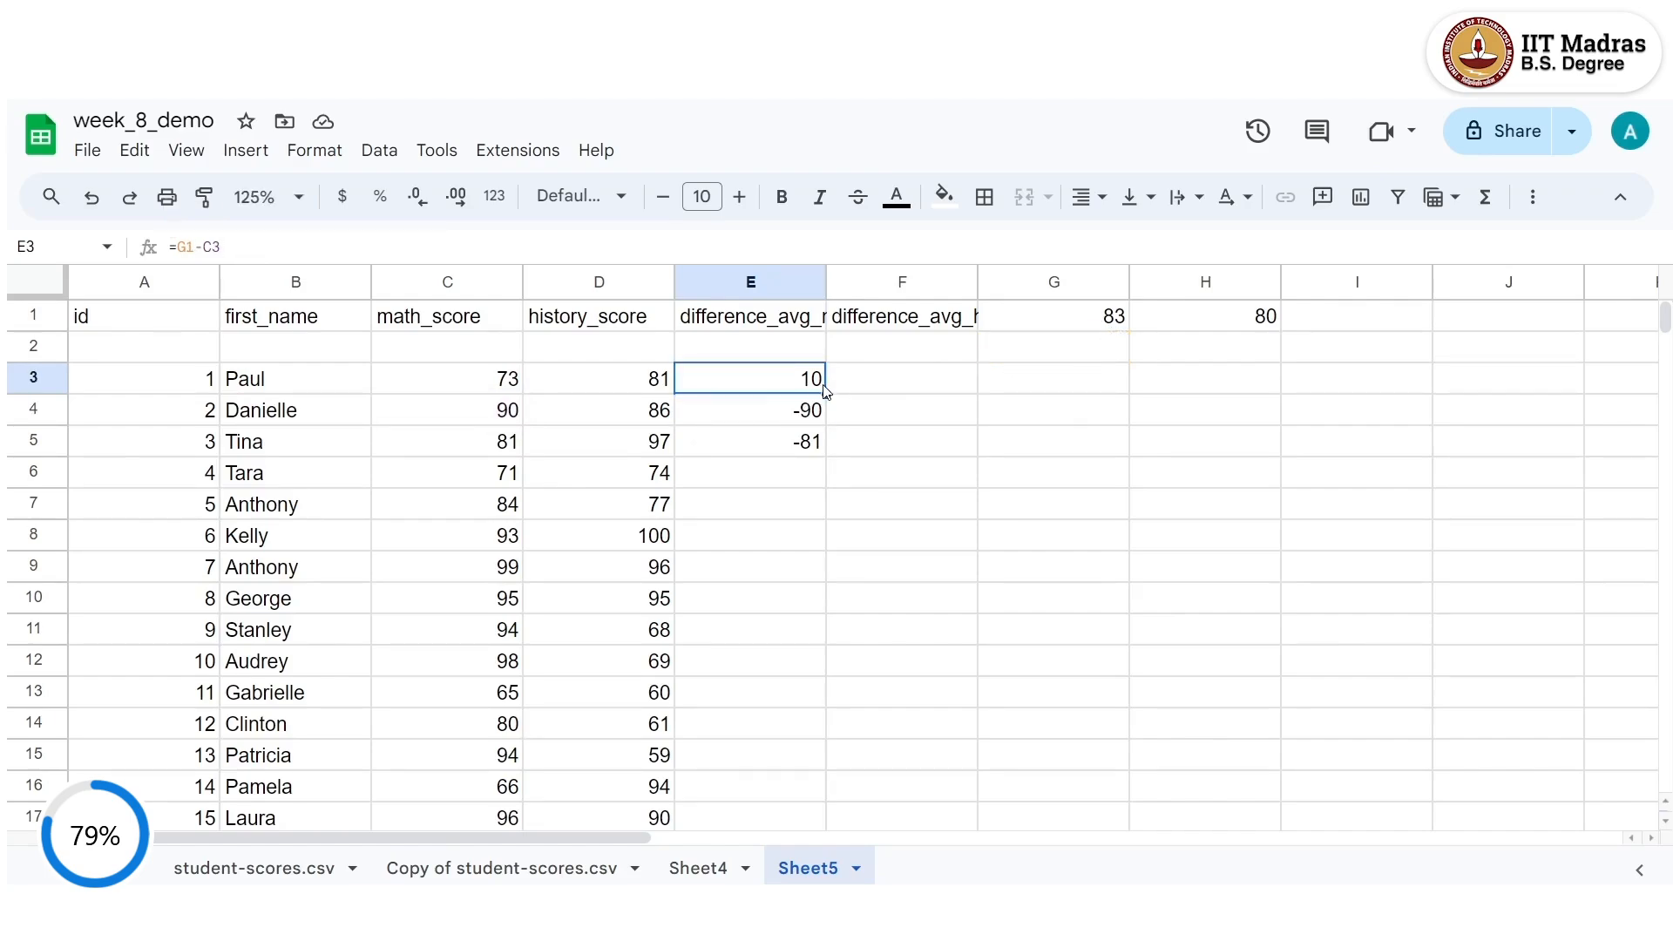
click(185, 247)
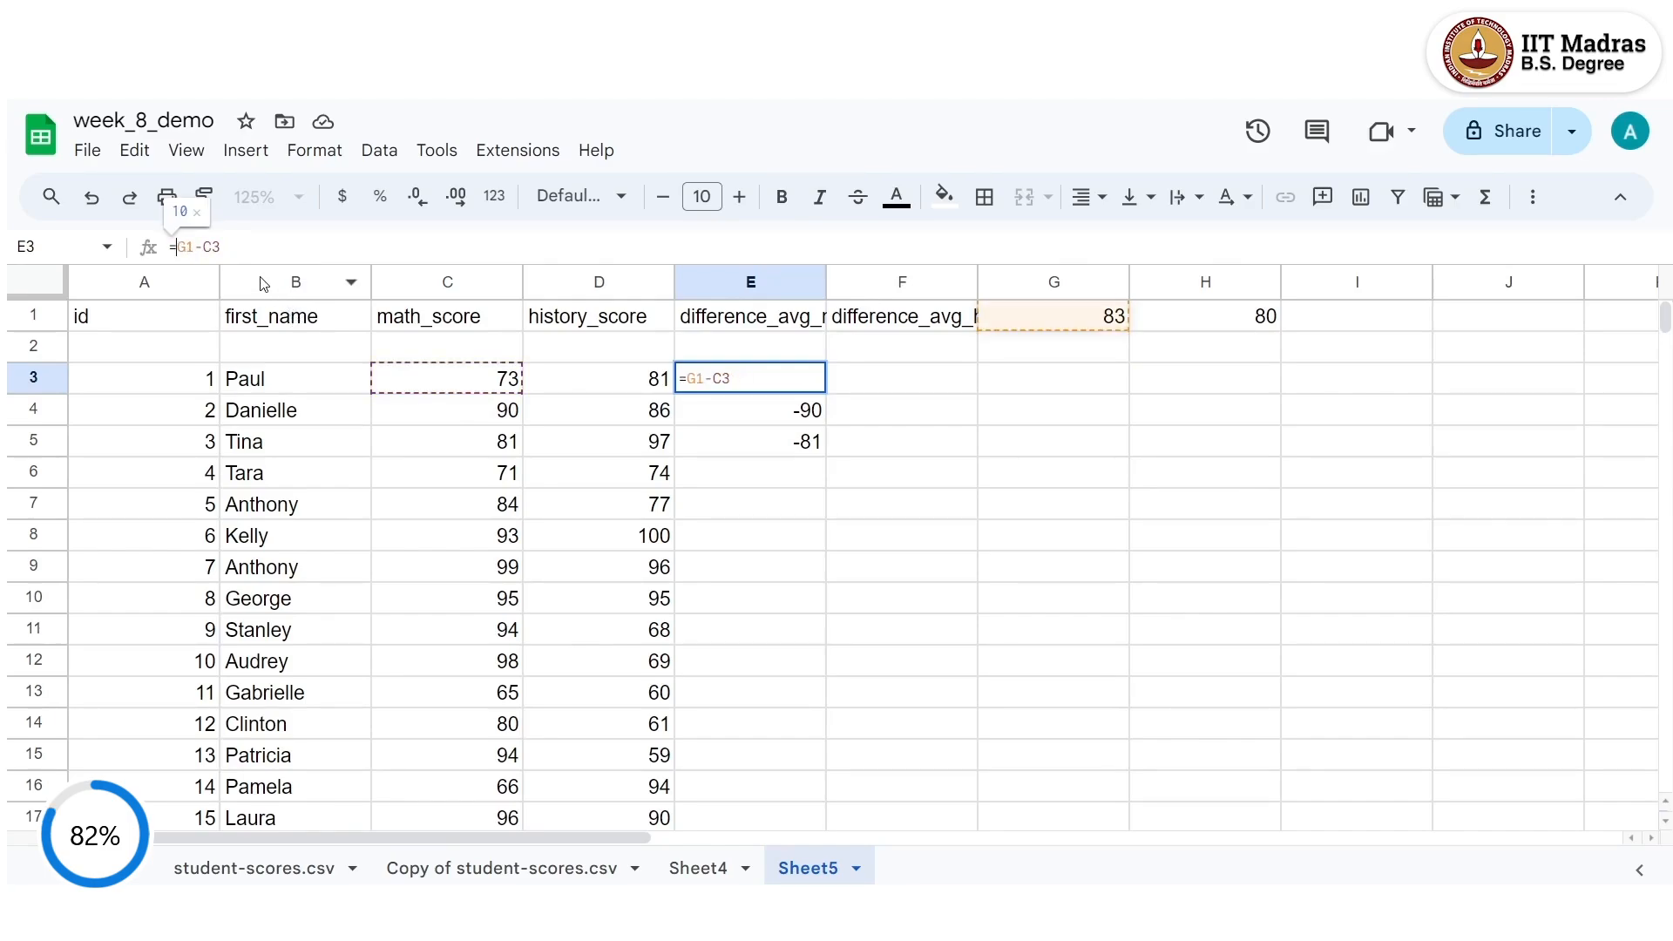
text($G$)
key(Return)
Fill the corrected E3 formula down to E7 and check the references in the filled cells E4 to E7.
click(809, 393)
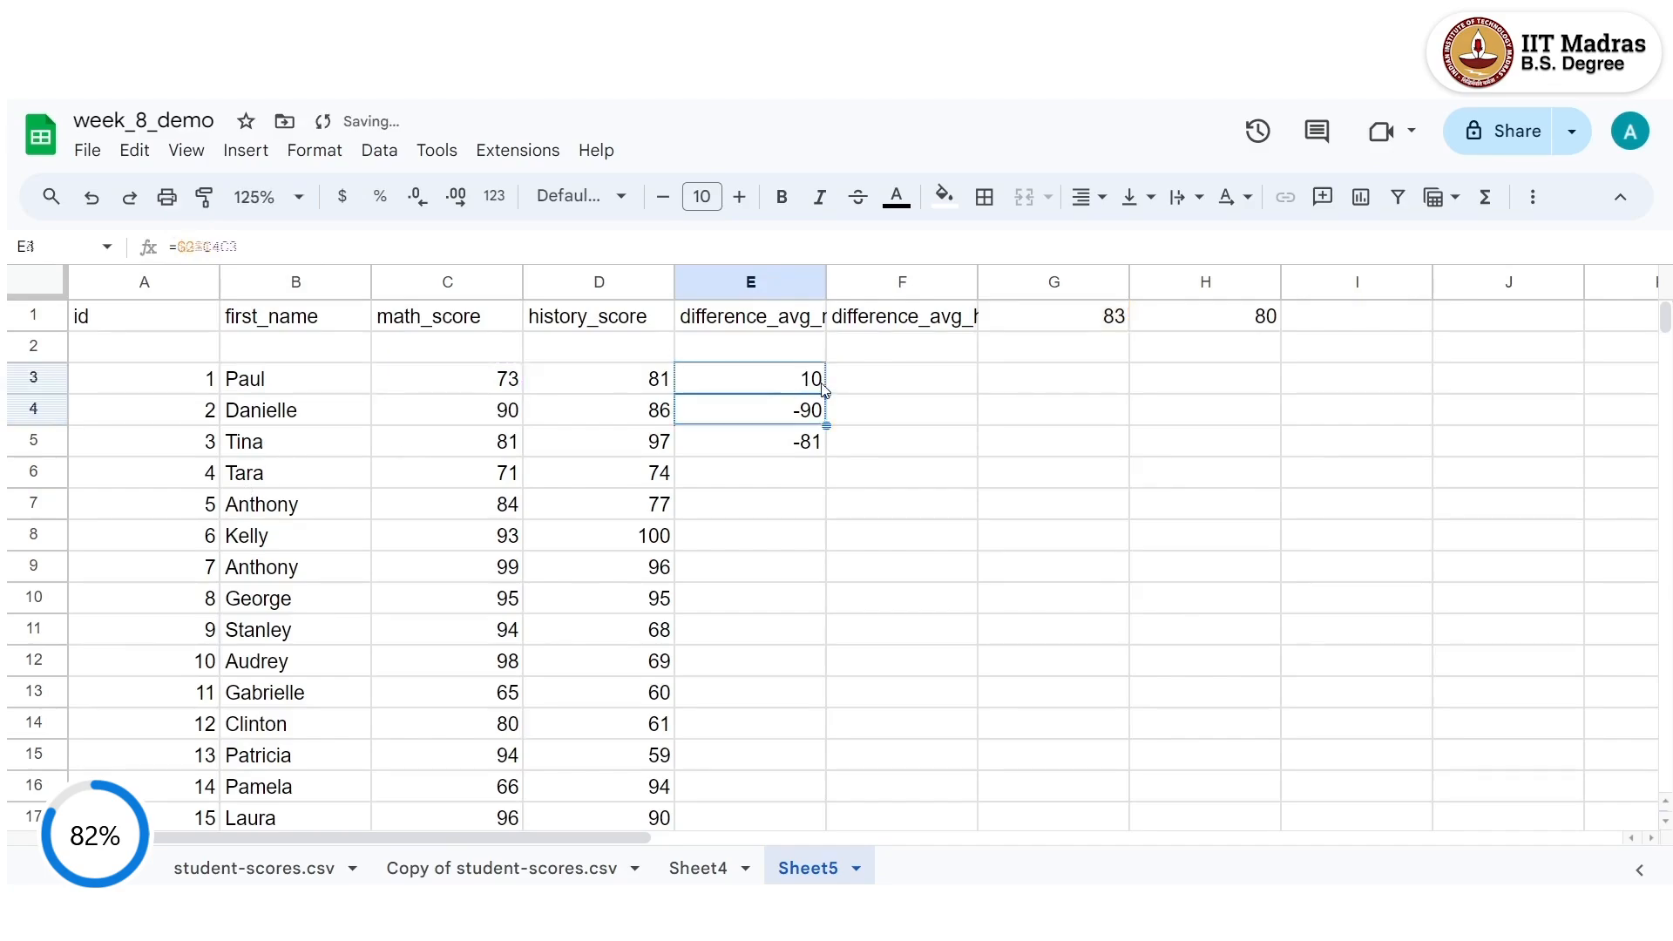
drag(826, 394, 825, 520)
click(867, 605)
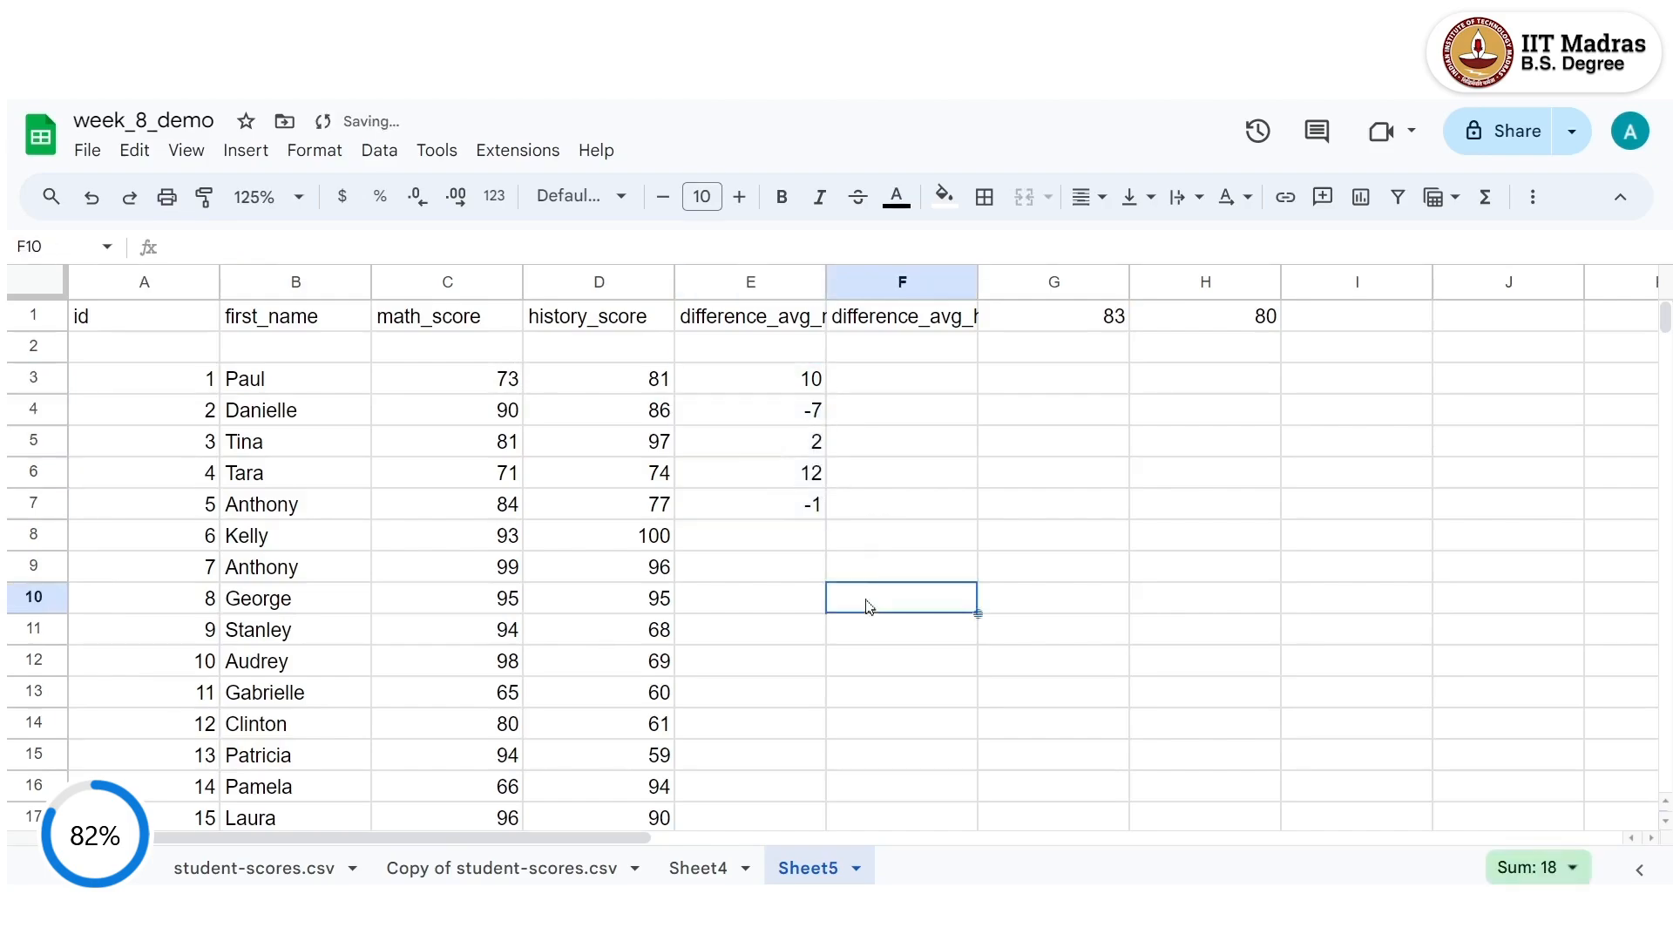
click(799, 407)
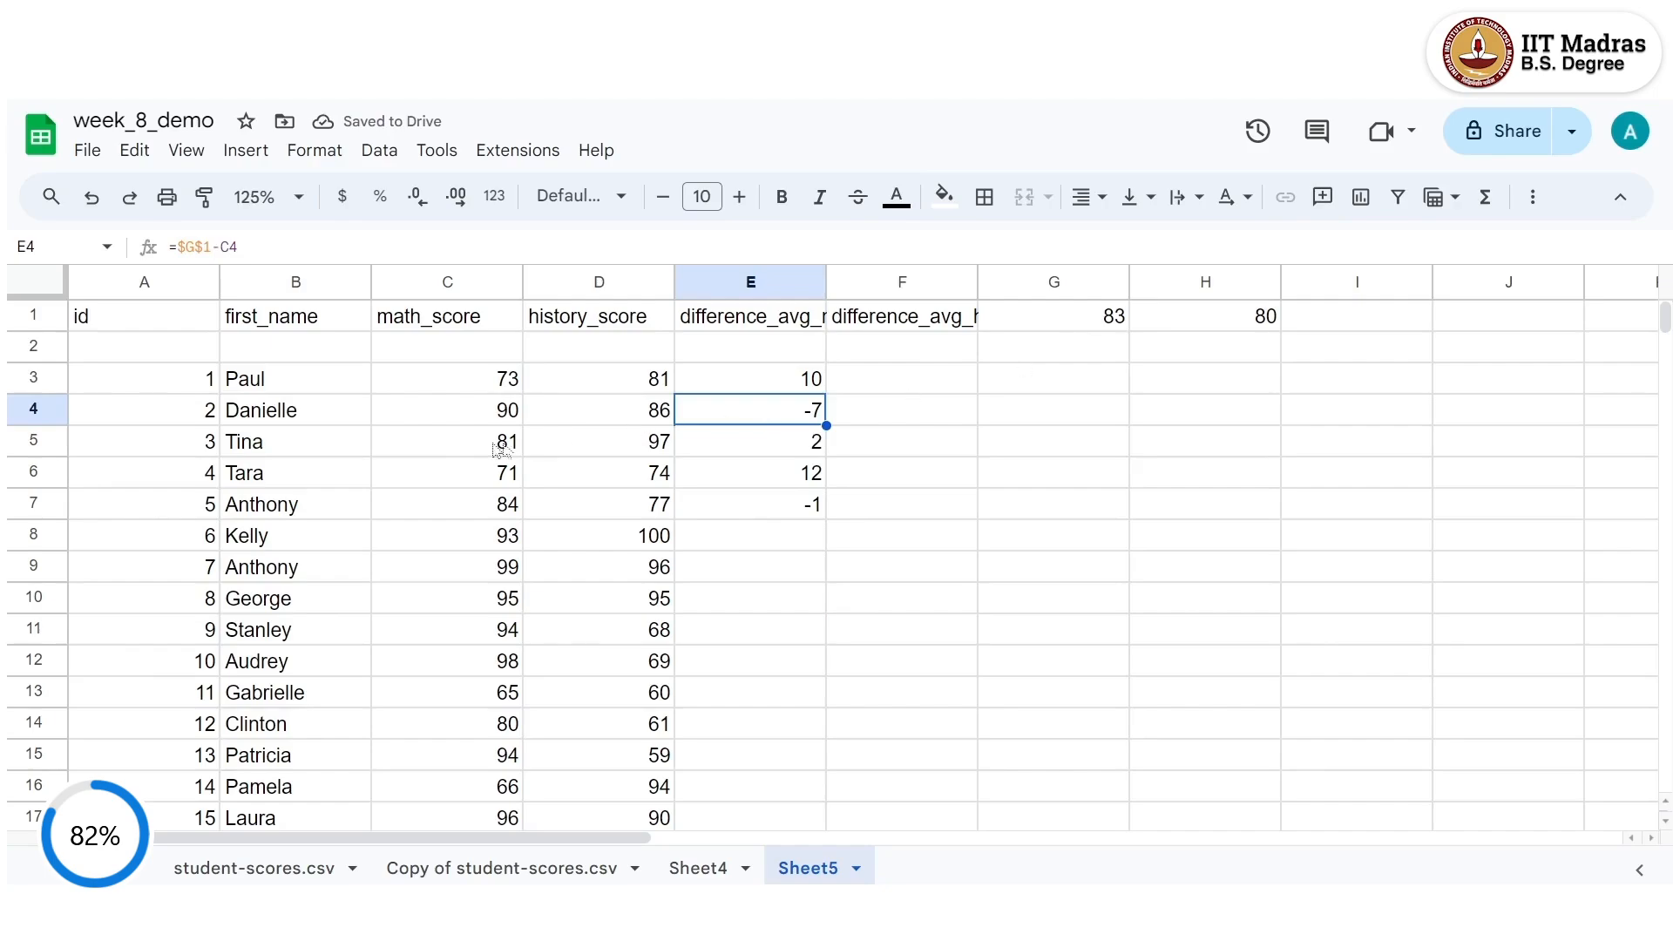
click(787, 448)
click(817, 484)
click(814, 510)
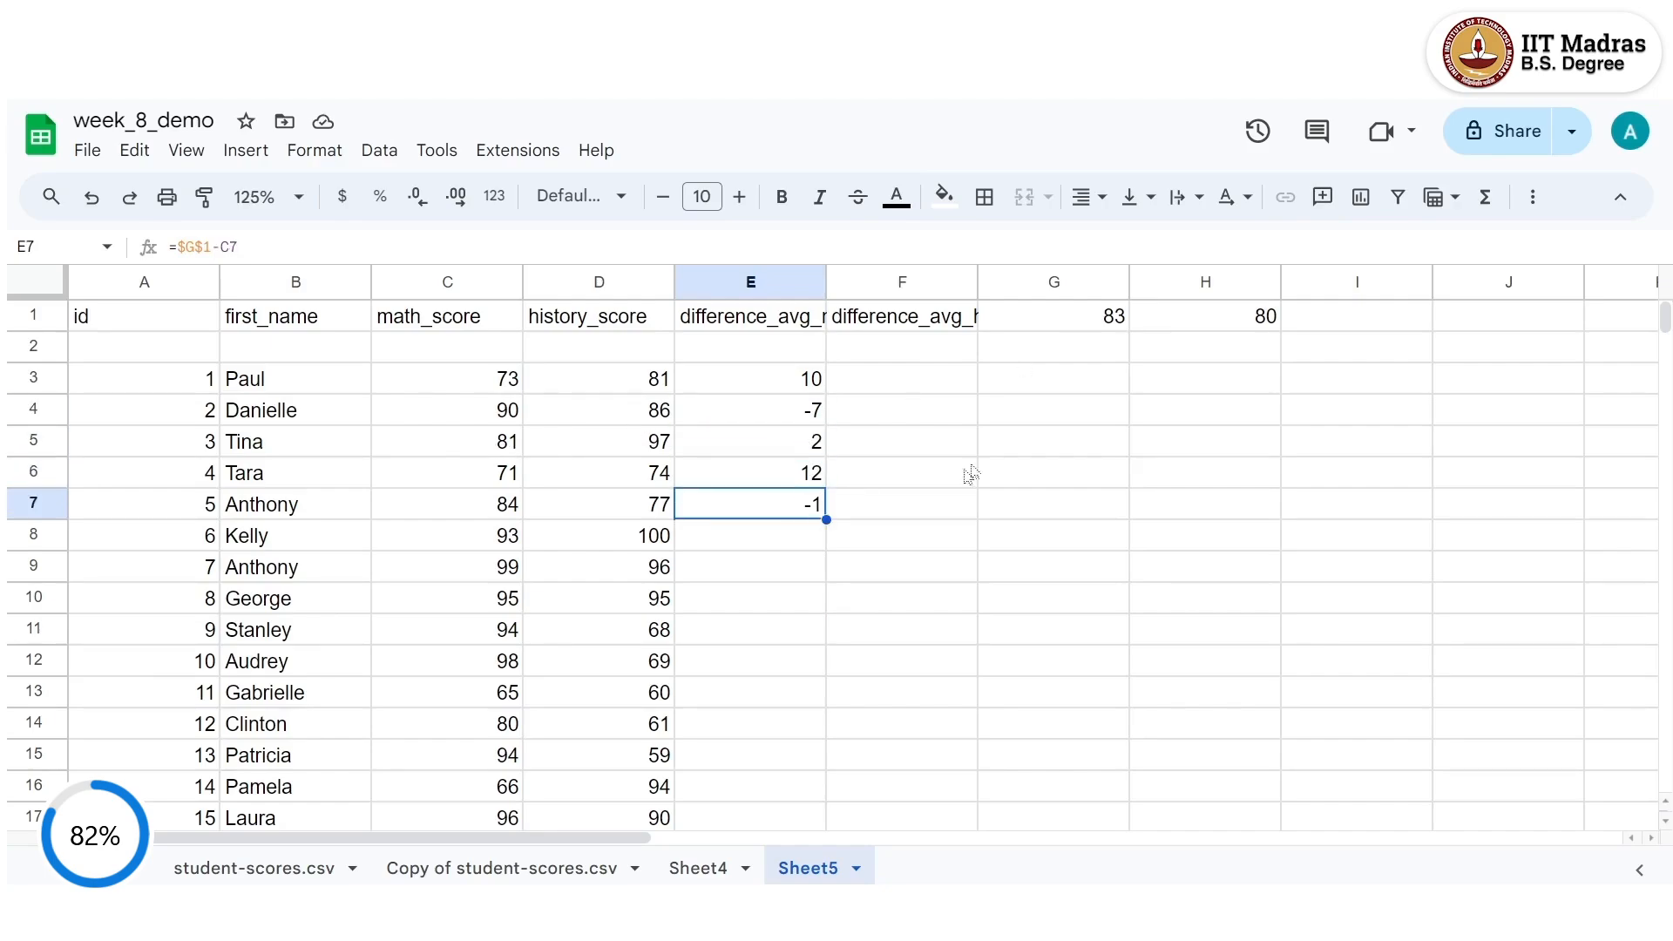
Fill the E3 formula across to F3 and check which average cell the copied formula references.
click(812, 385)
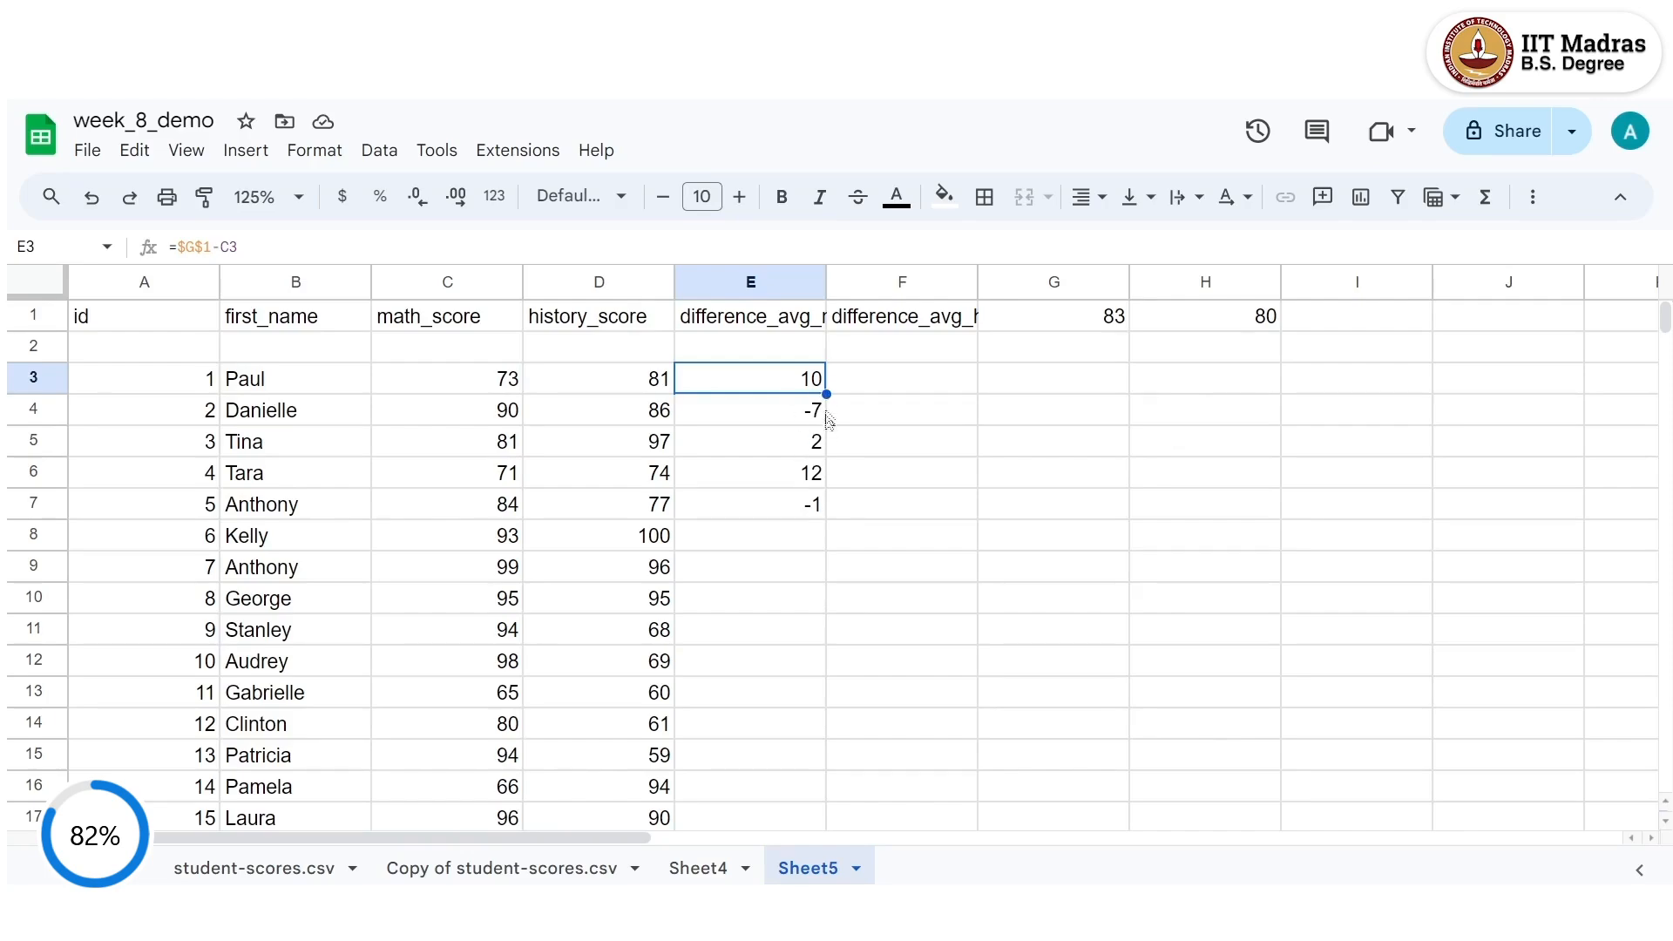
drag(826, 392, 974, 385)
click(959, 440)
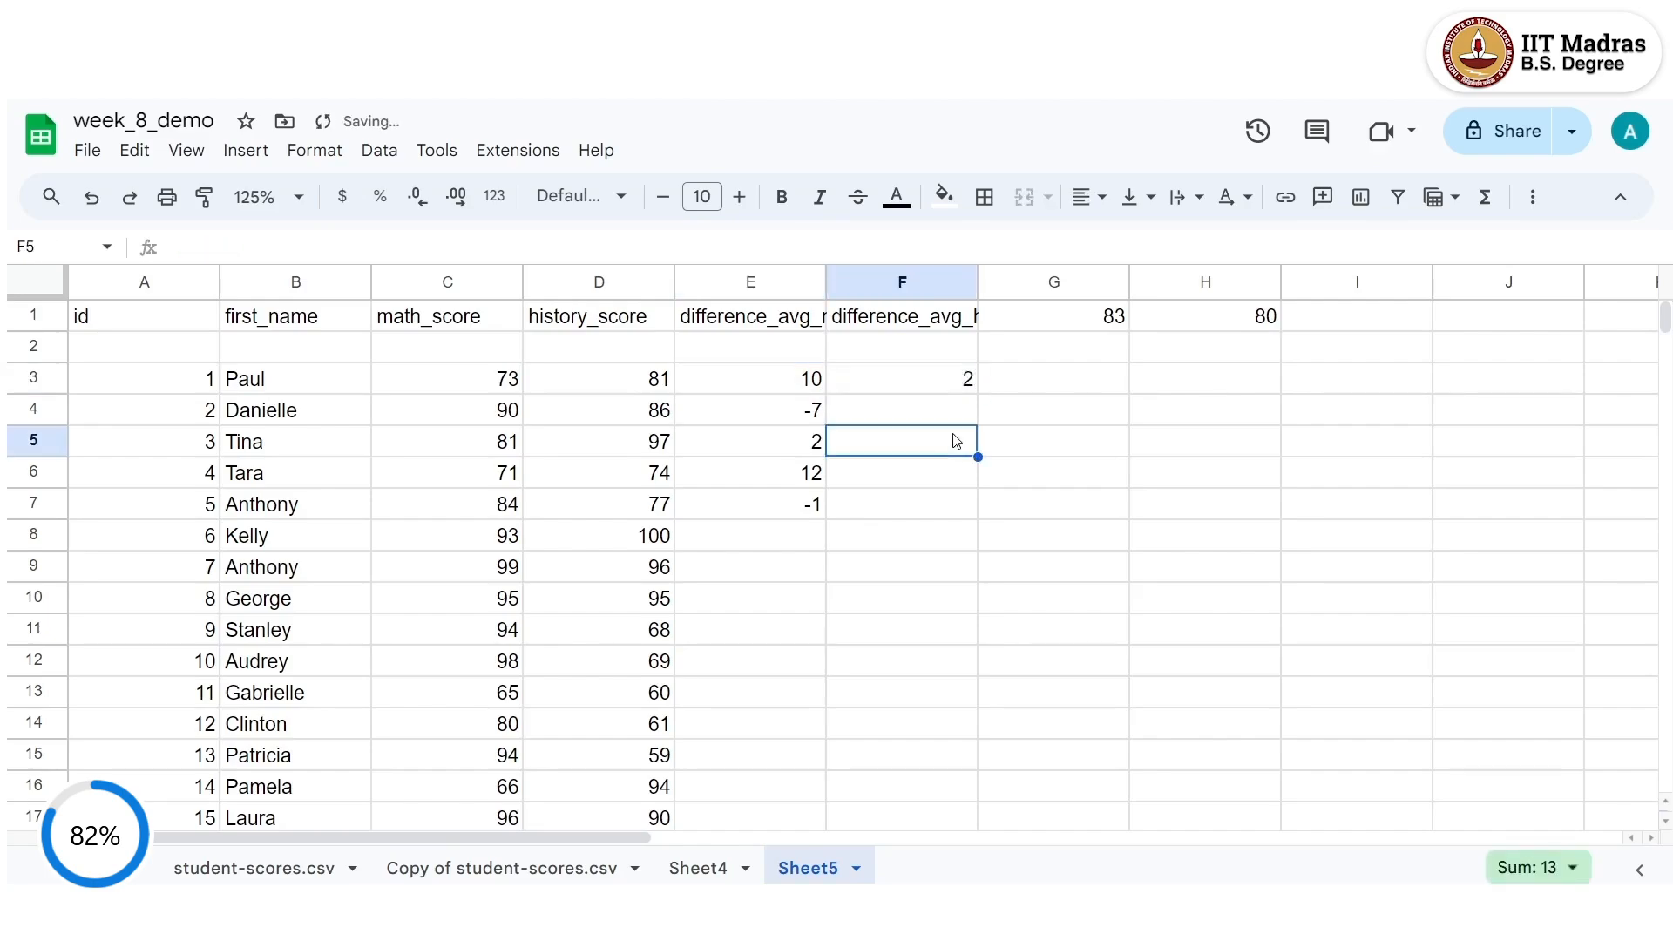
click(946, 381)
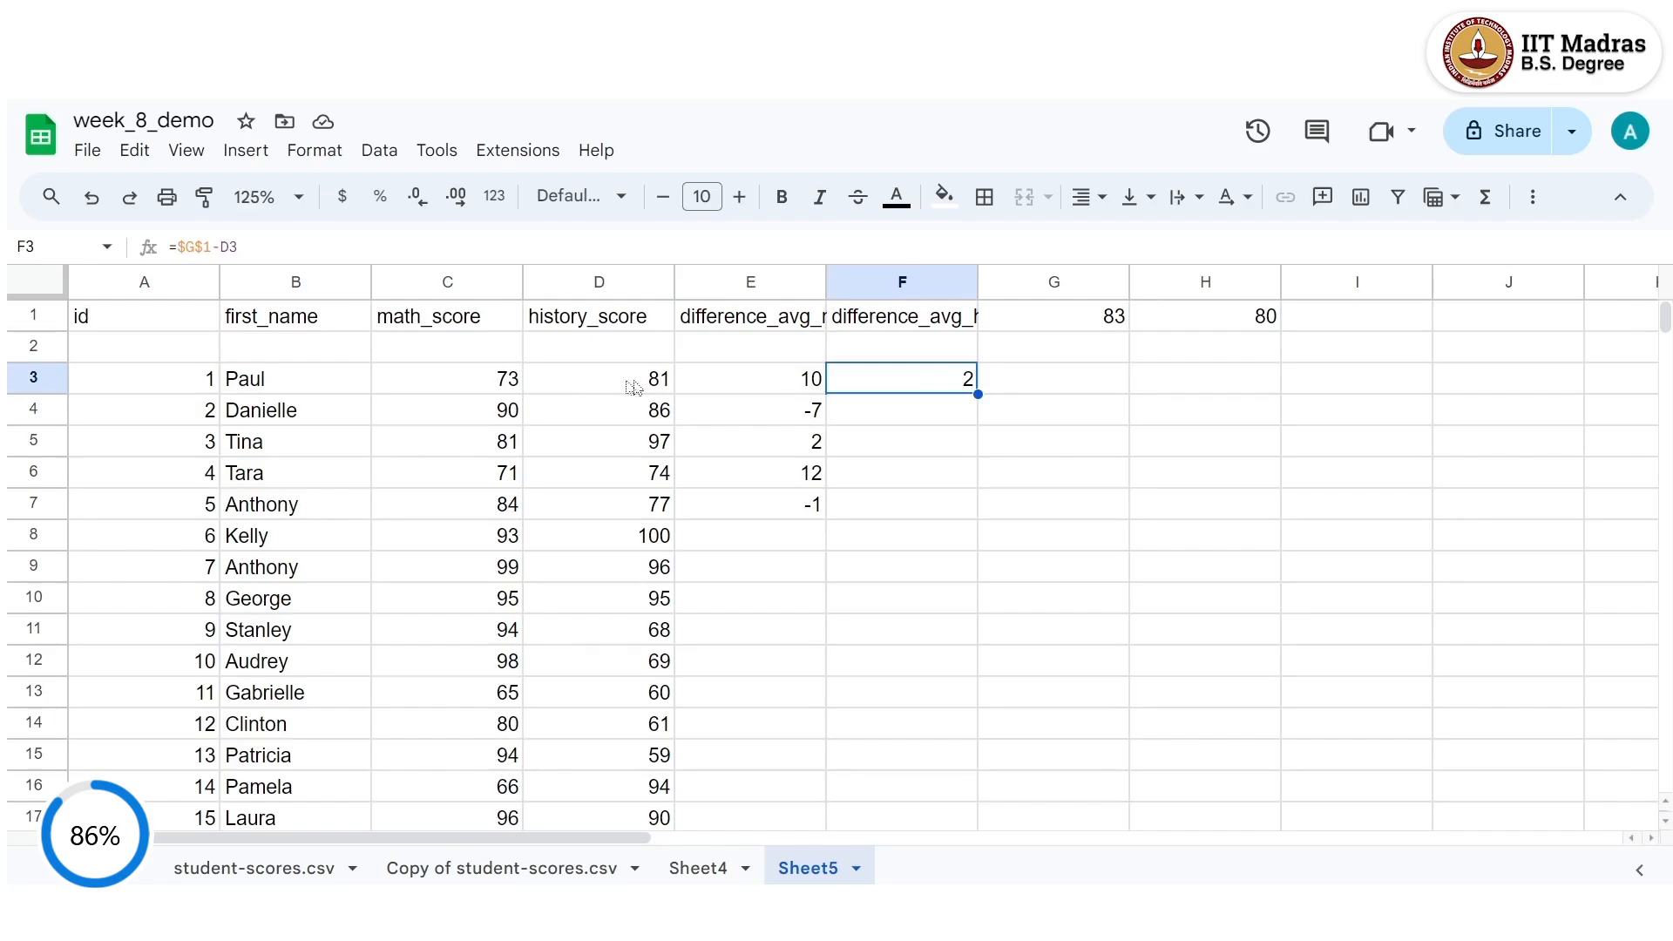
click(403, 258)
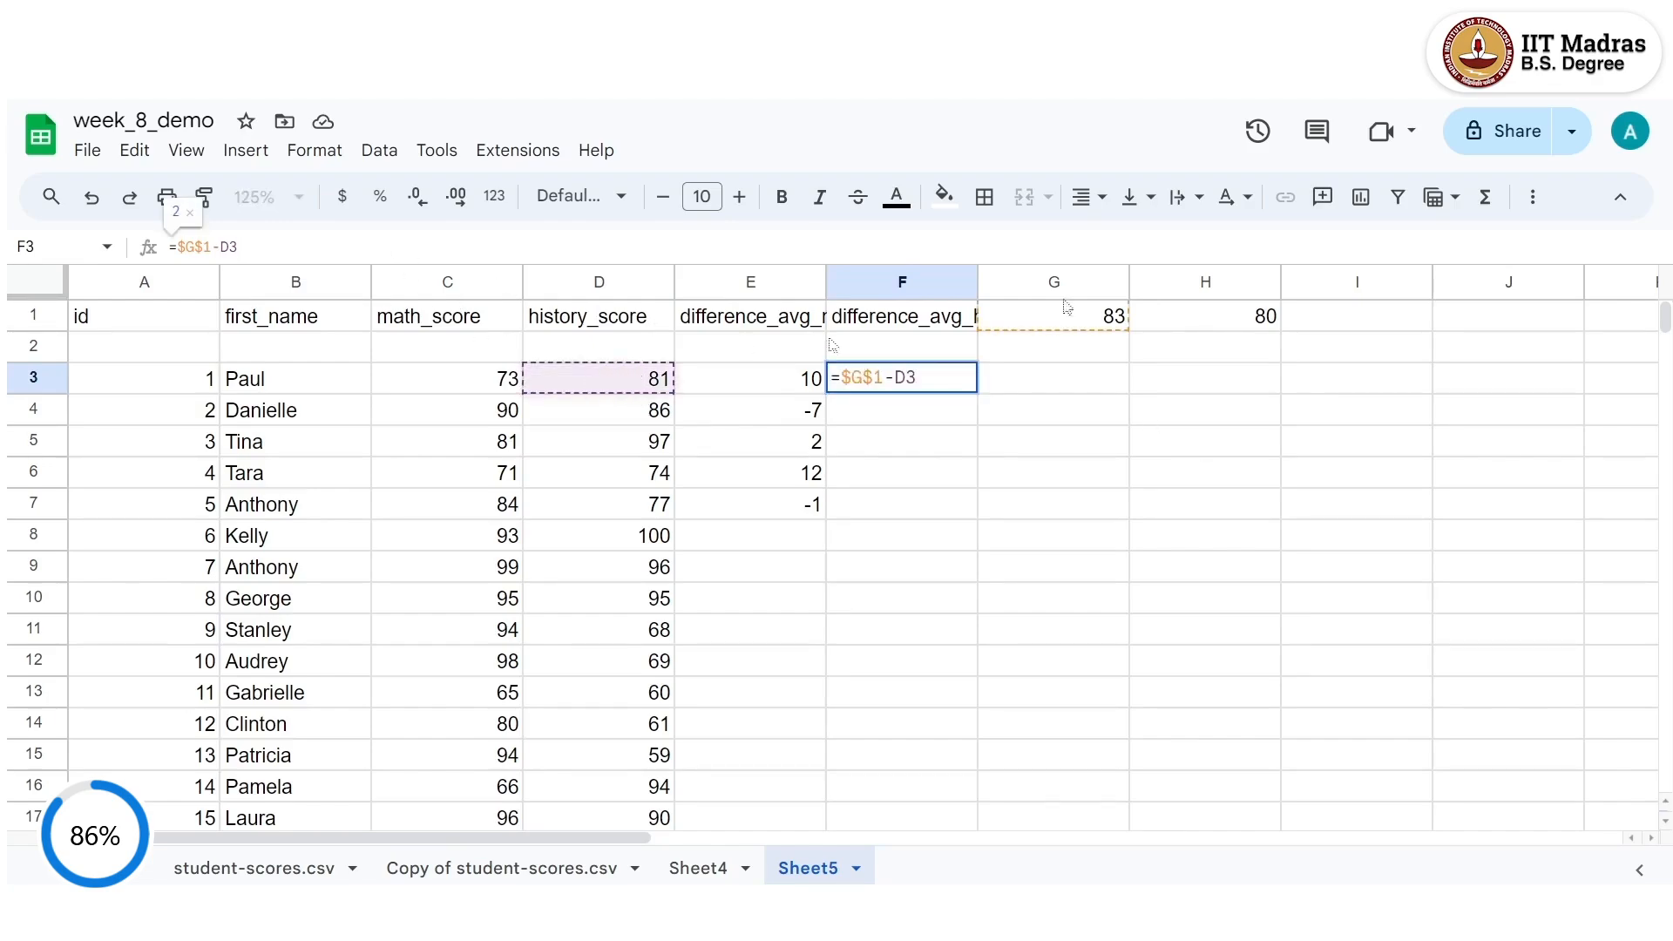
key(Return)
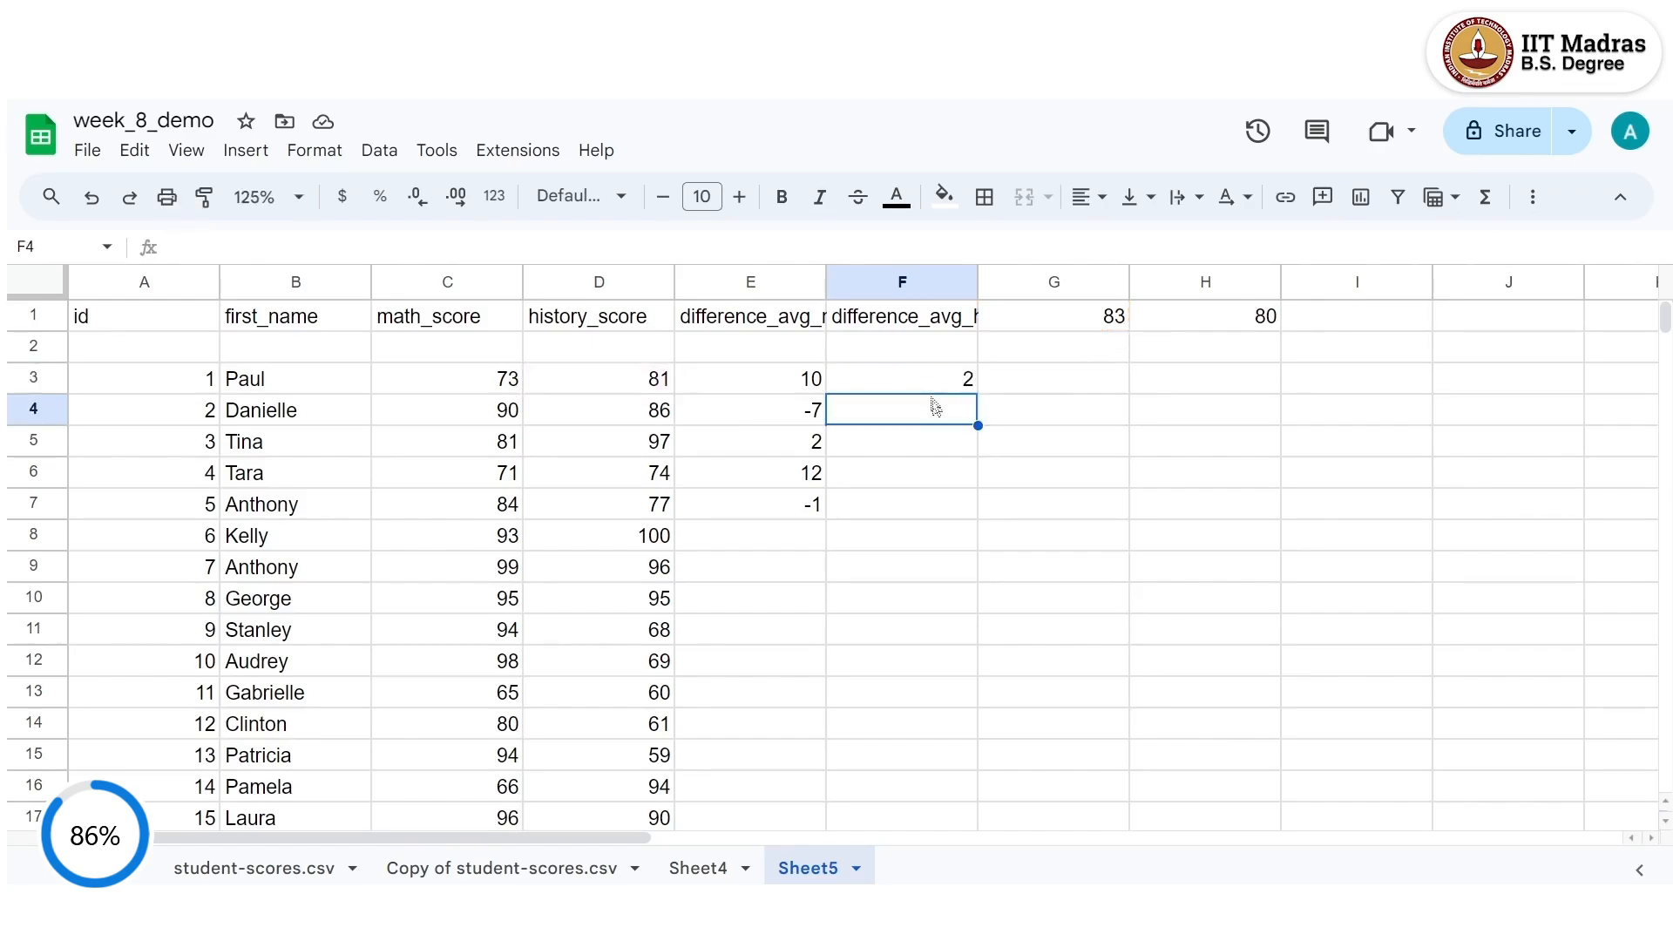
click(933, 380)
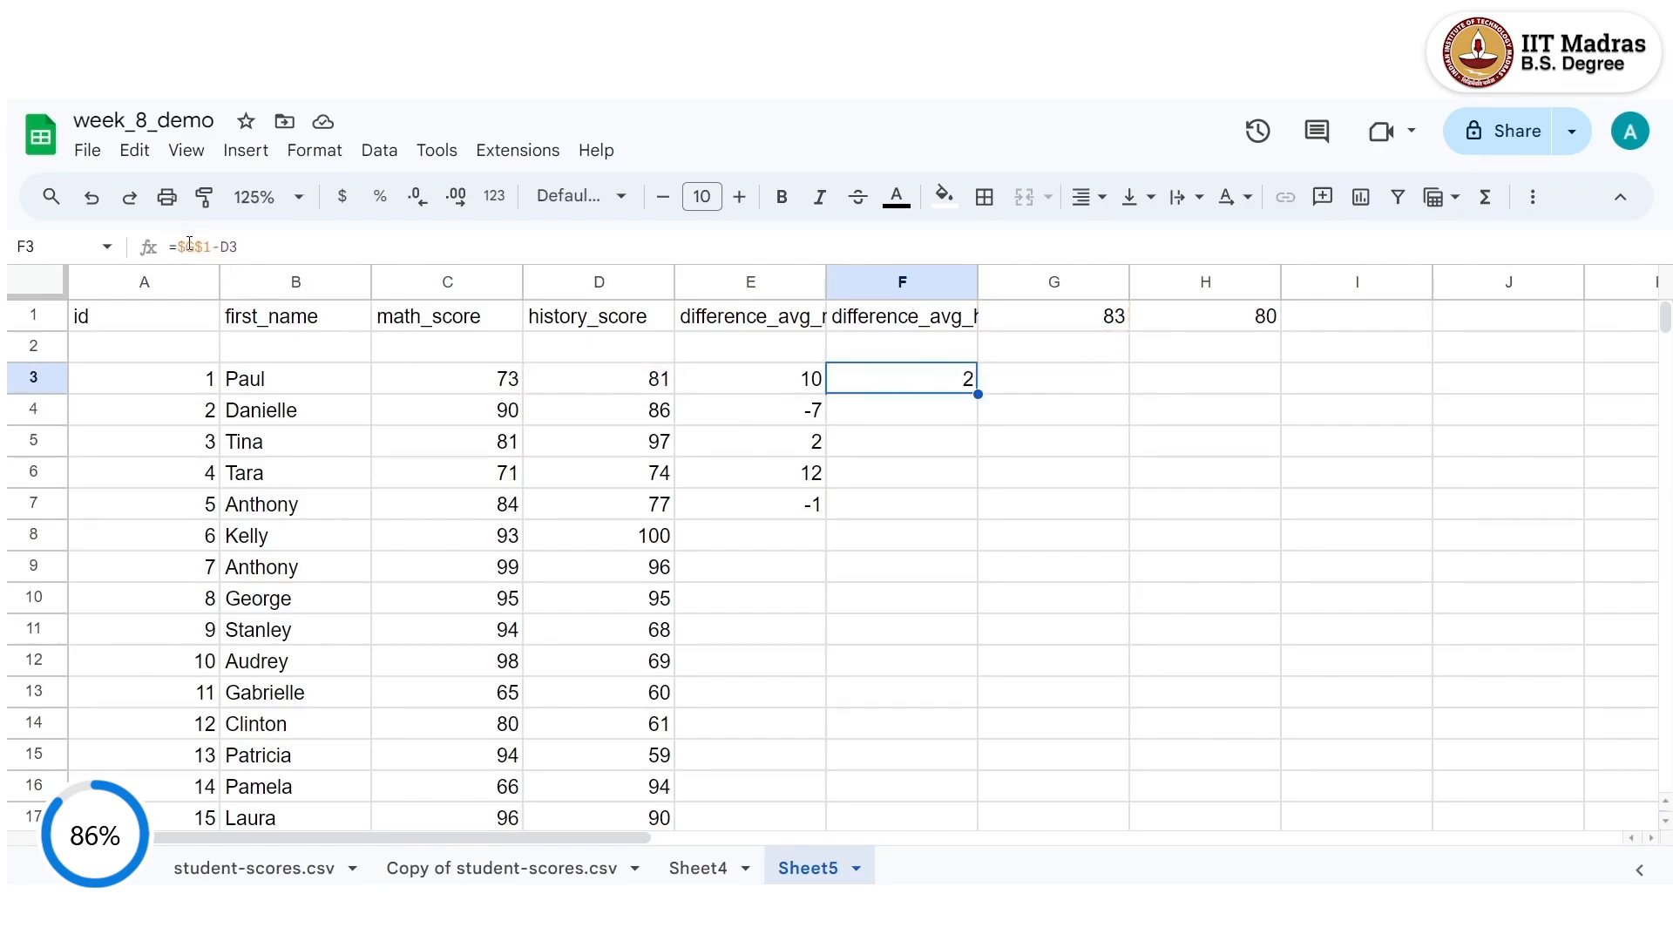
click(942, 415)
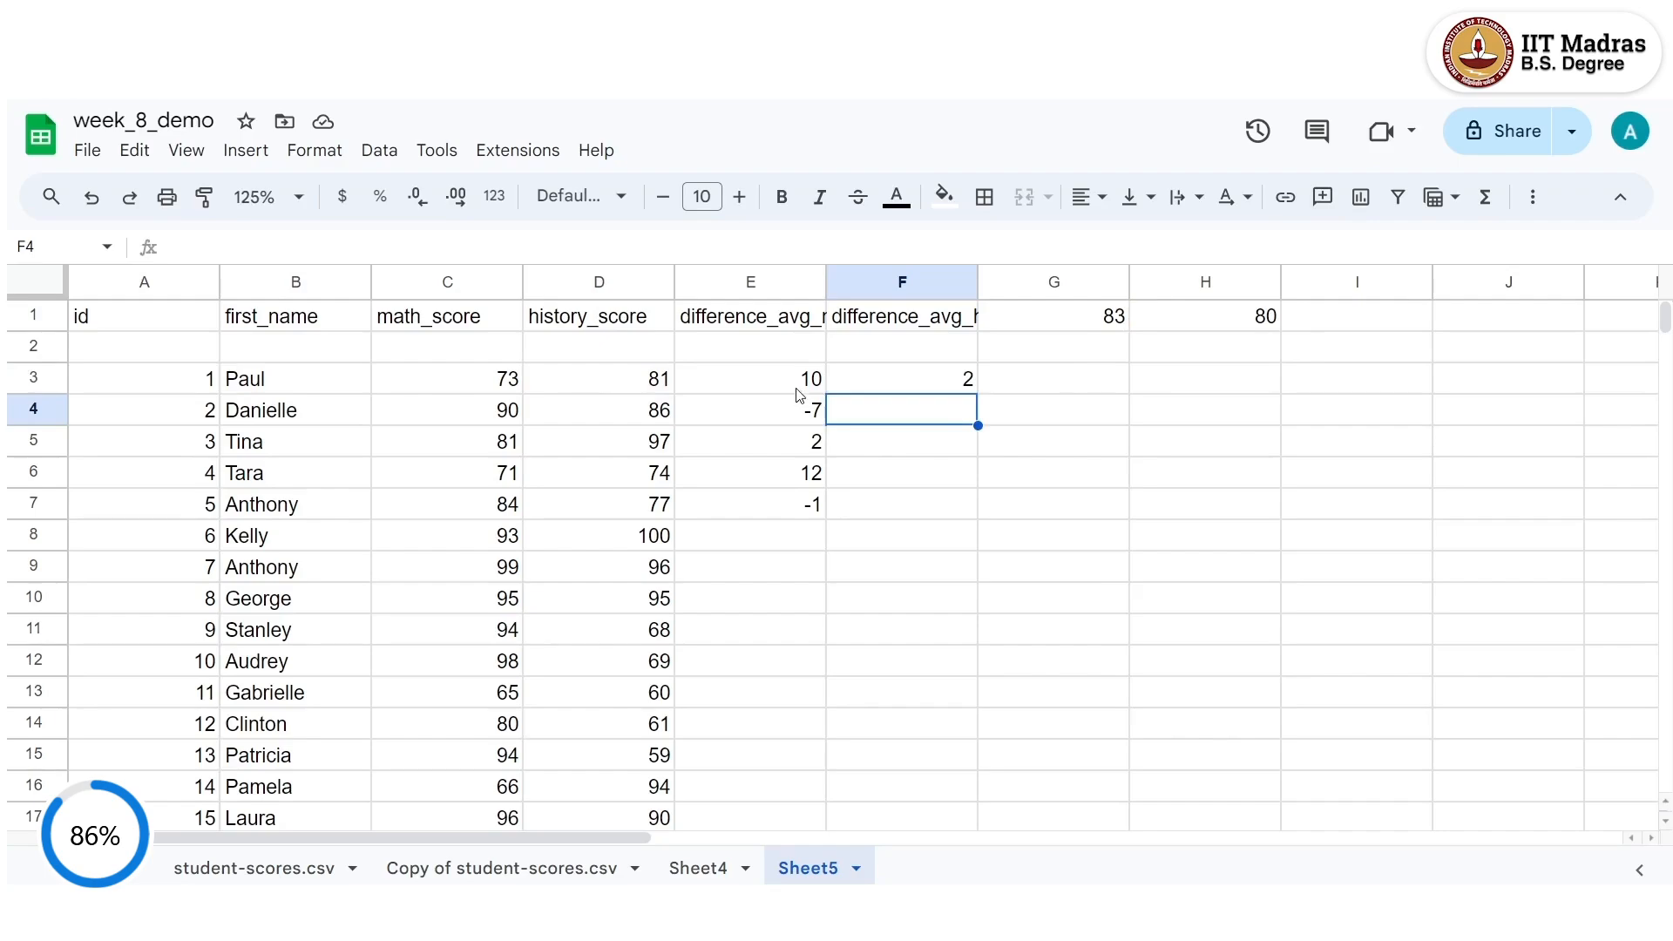
Make only the row absolute in E3's average reference, giving =G$1-C3, and fill the formula down to E8.
click(766, 390)
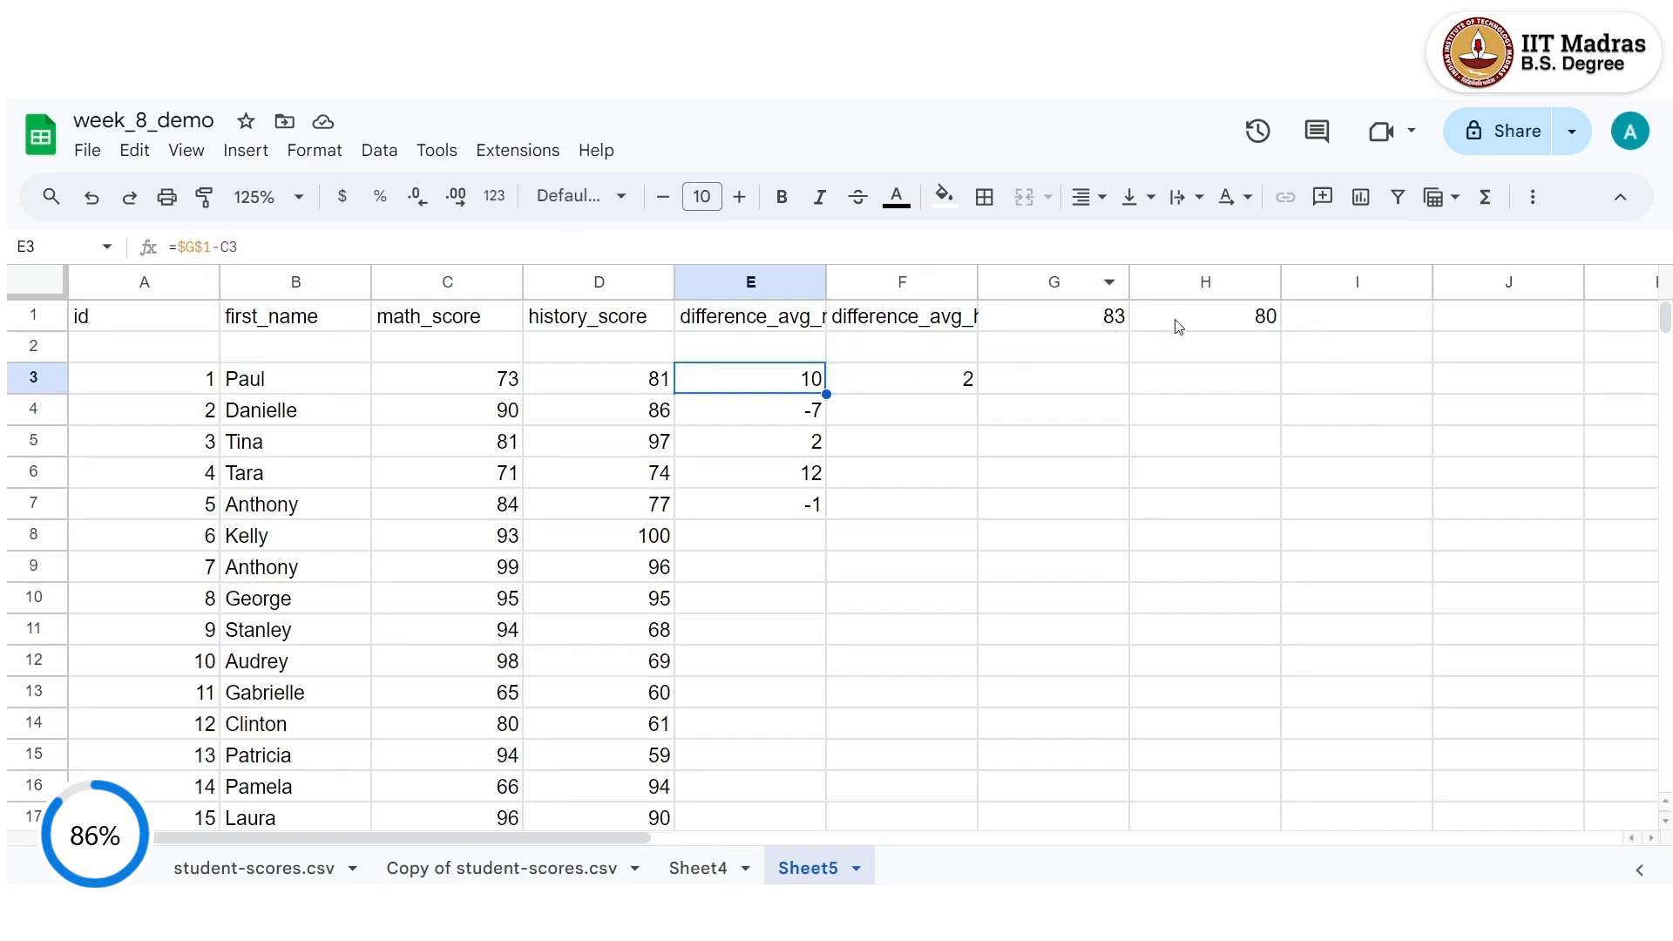
click(193, 245)
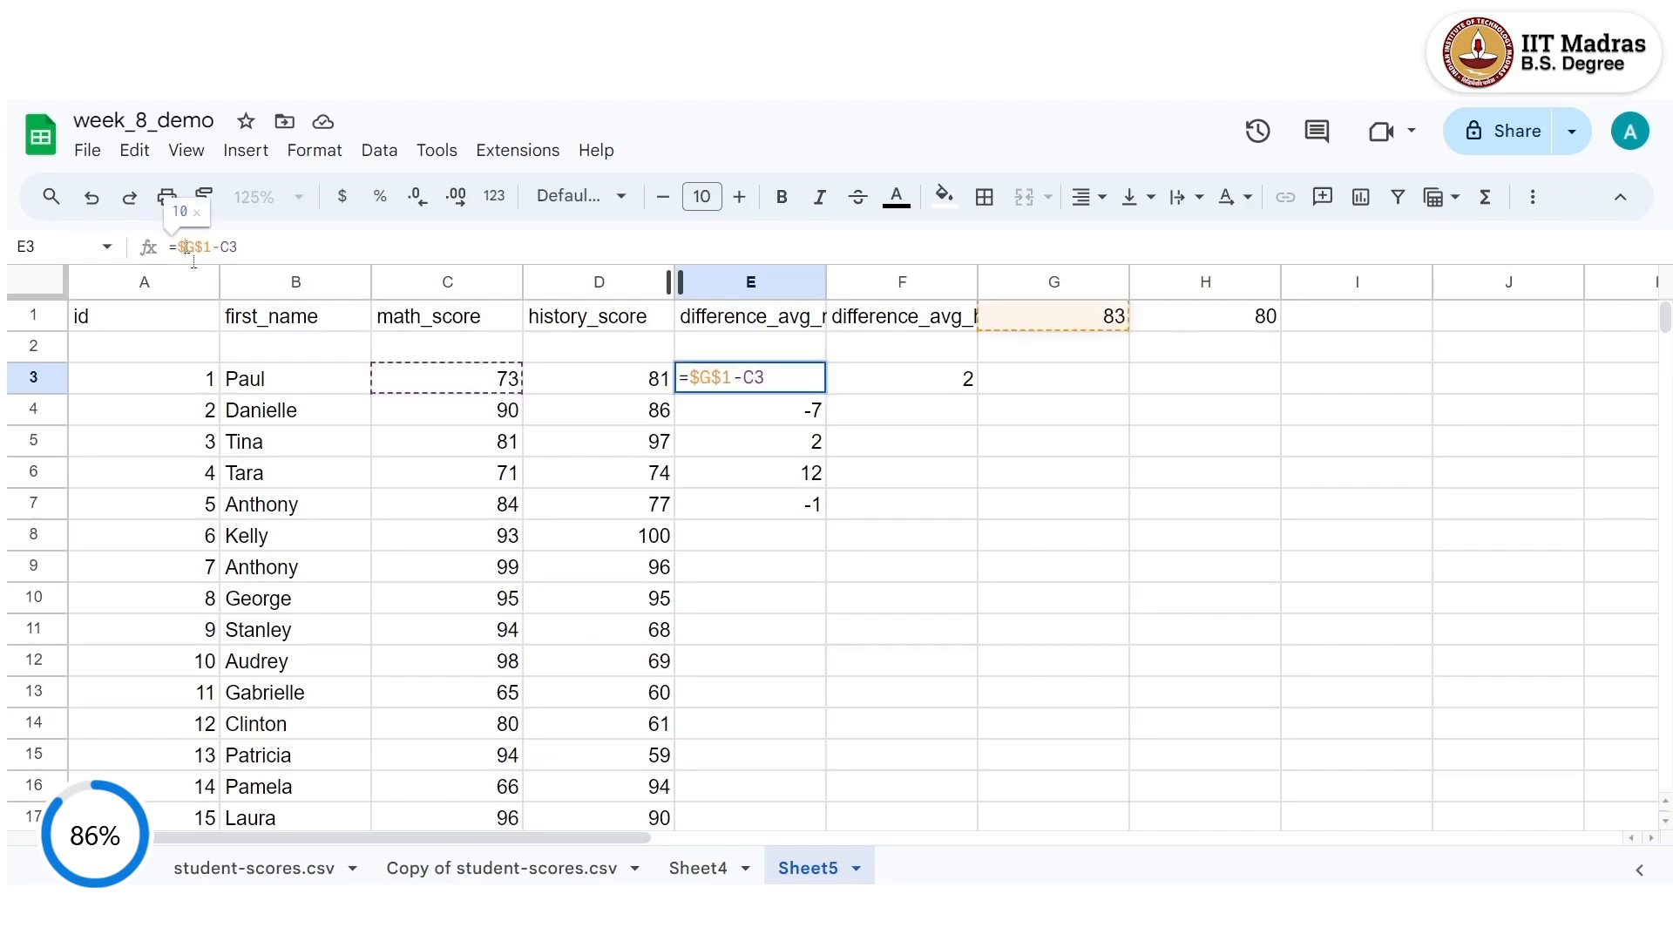
key(Return)
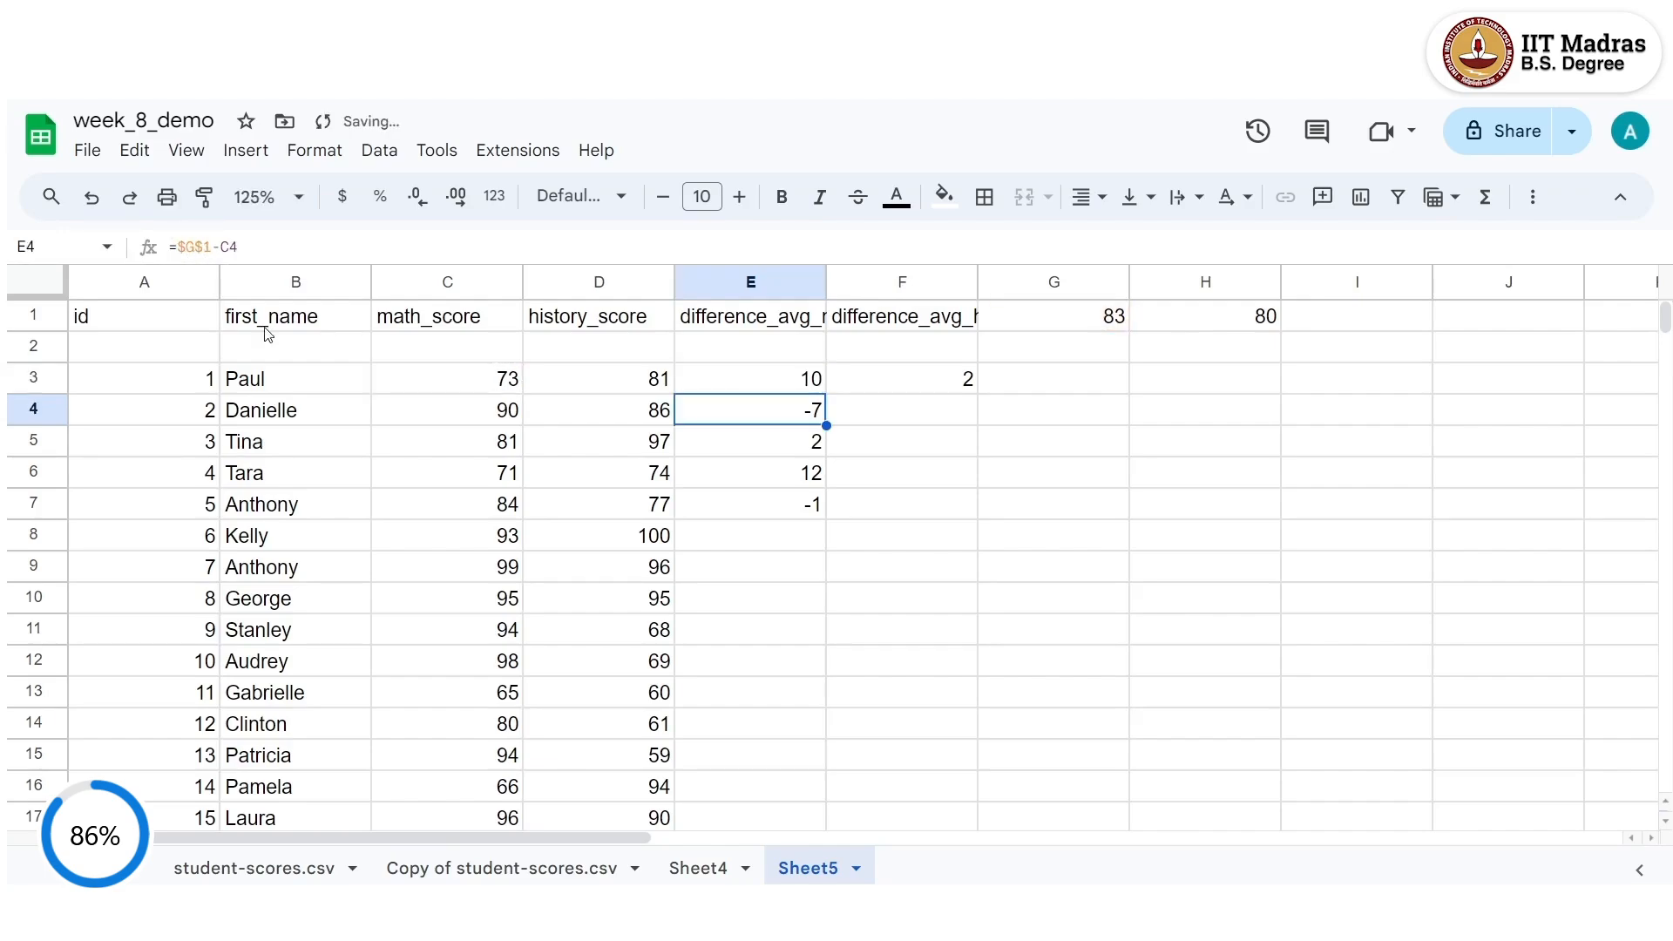
click(787, 388)
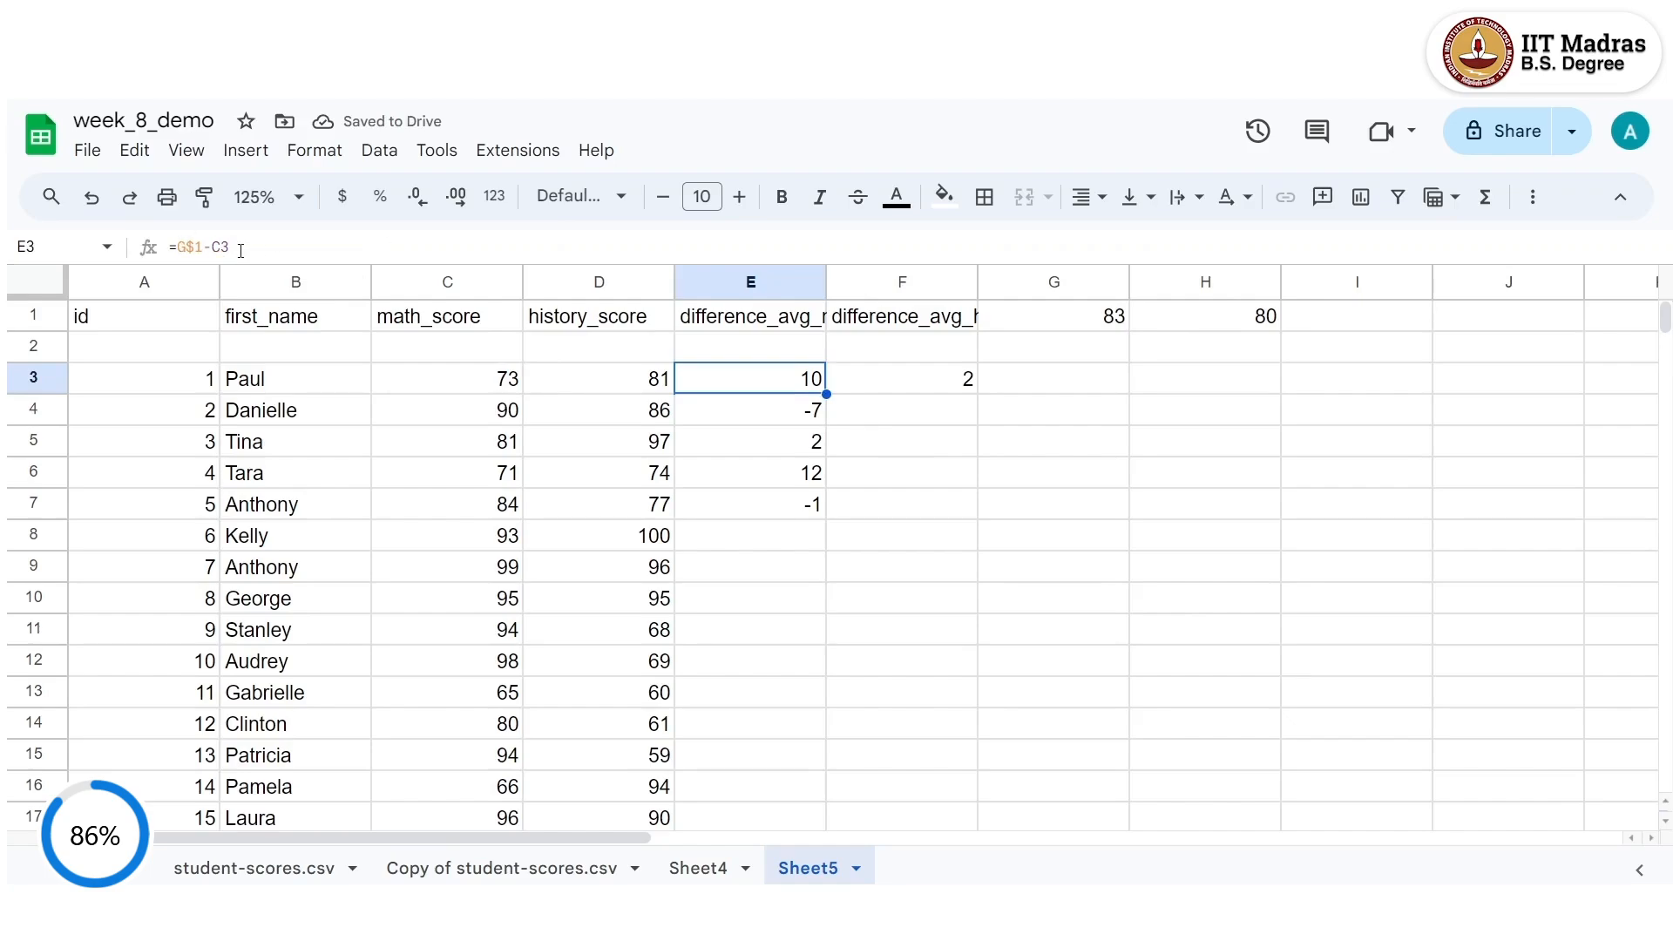
drag(826, 394, 833, 535)
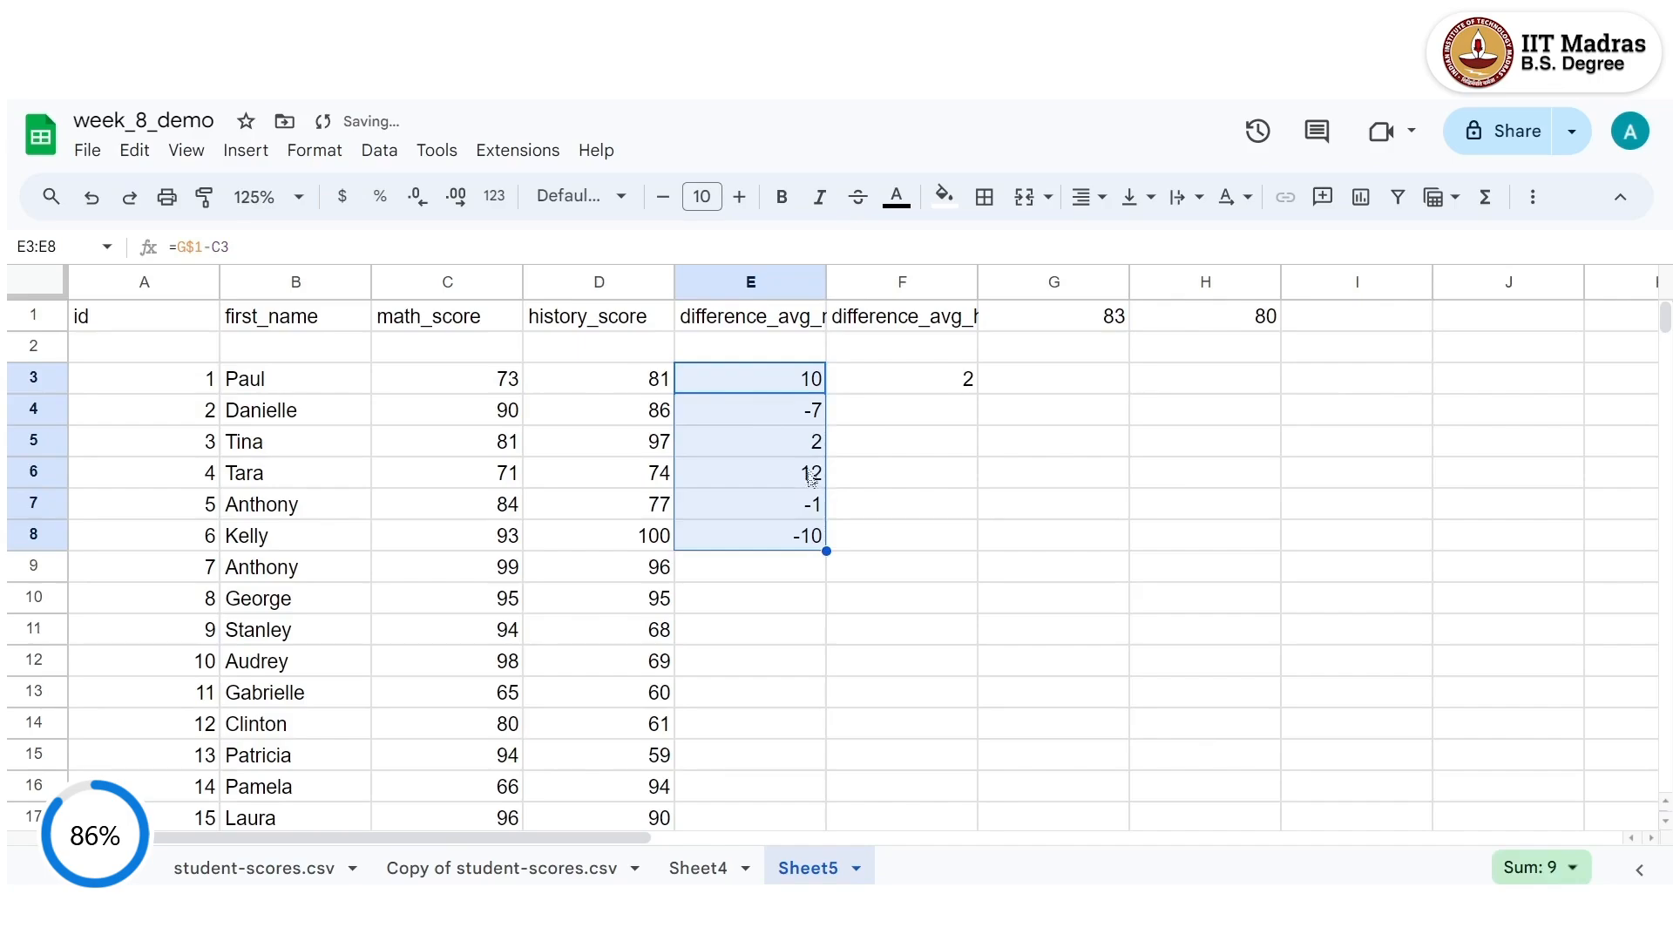
click(795, 422)
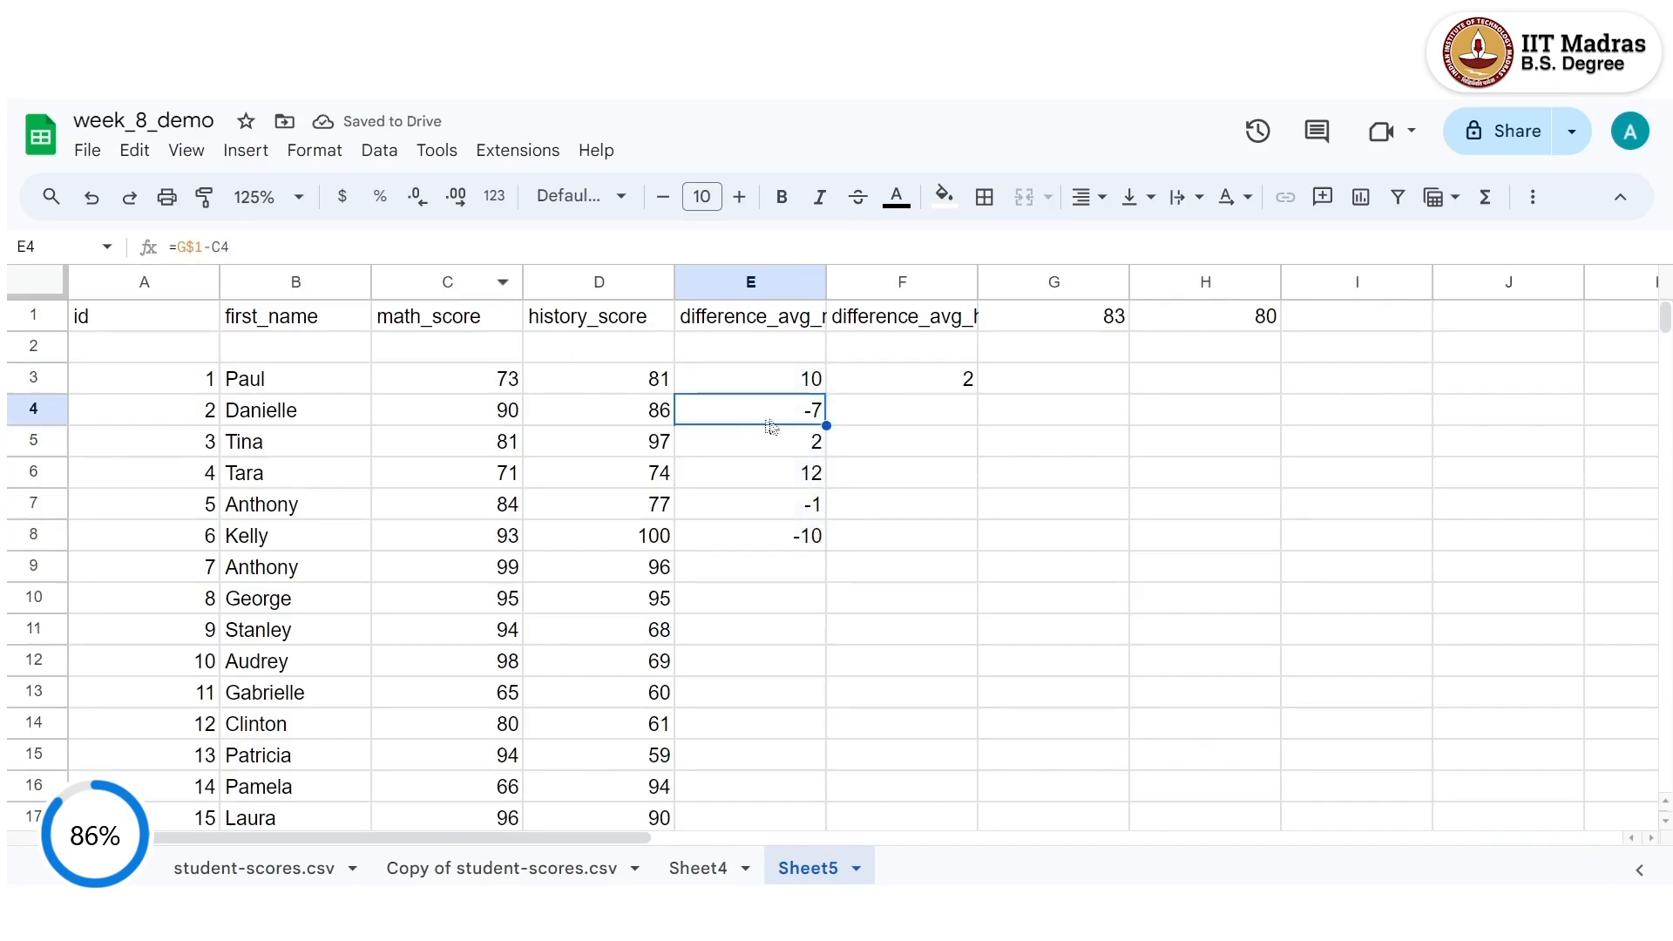
Copy the mixed-reference formula from E3 across to F3 and check its references.
click(776, 378)
drag(834, 400, 952, 394)
click(952, 438)
click(949, 378)
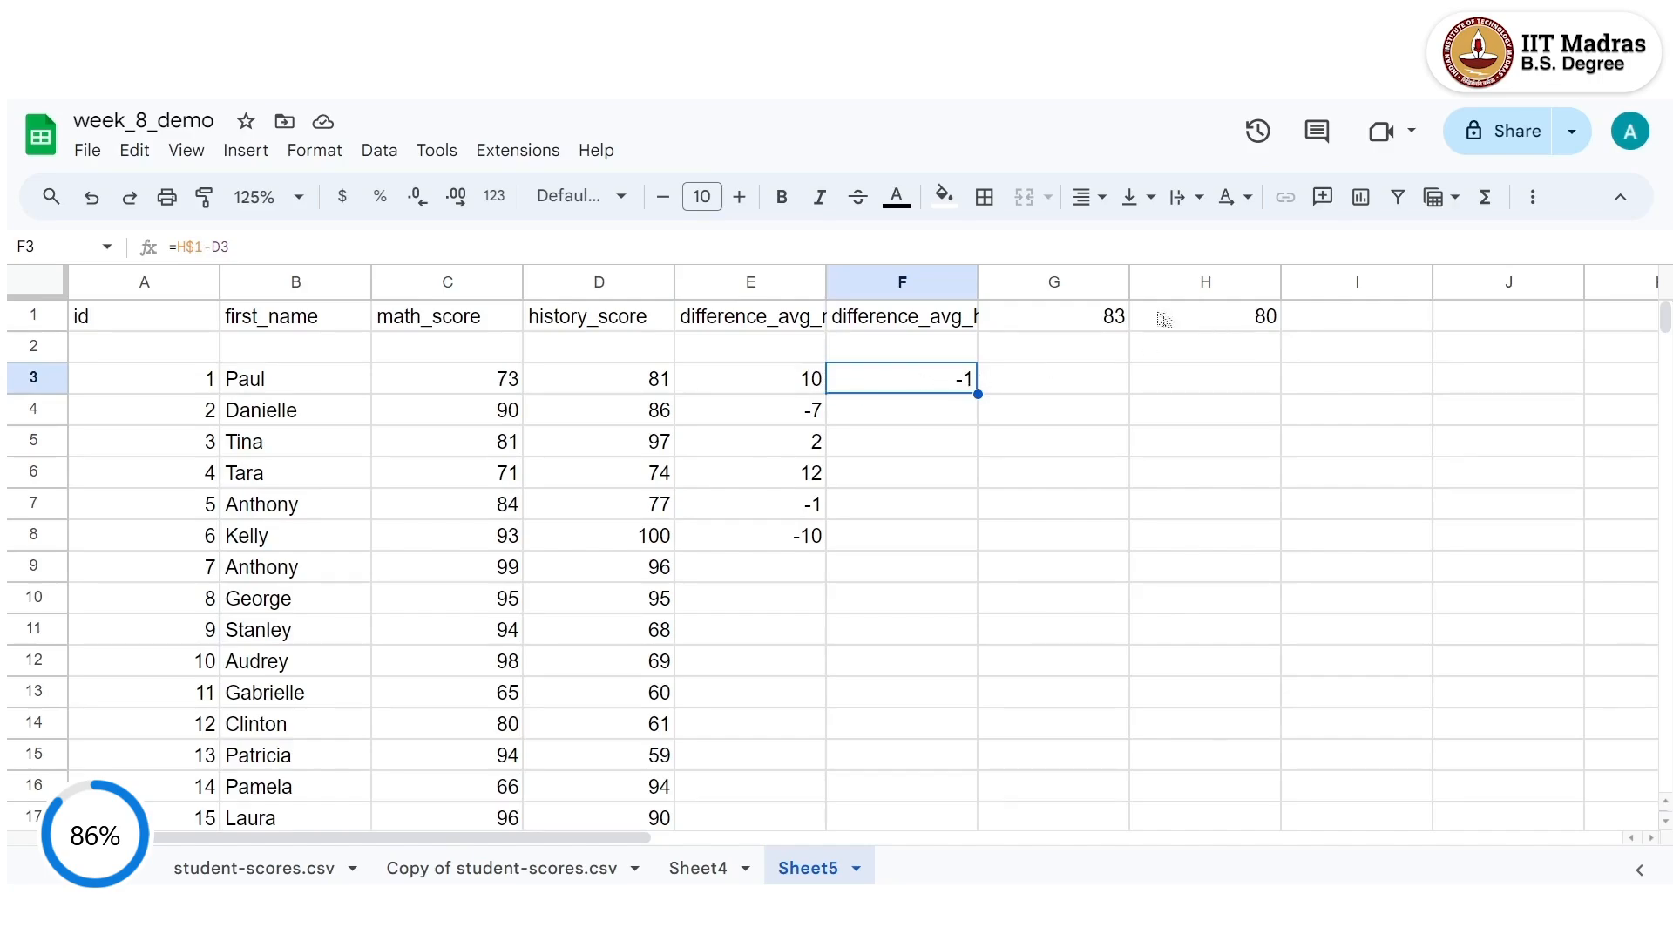
Fill the F3 history difference formula down to F8 and inspect the references in F8.
drag(979, 392, 981, 542)
click(1100, 500)
click(934, 544)
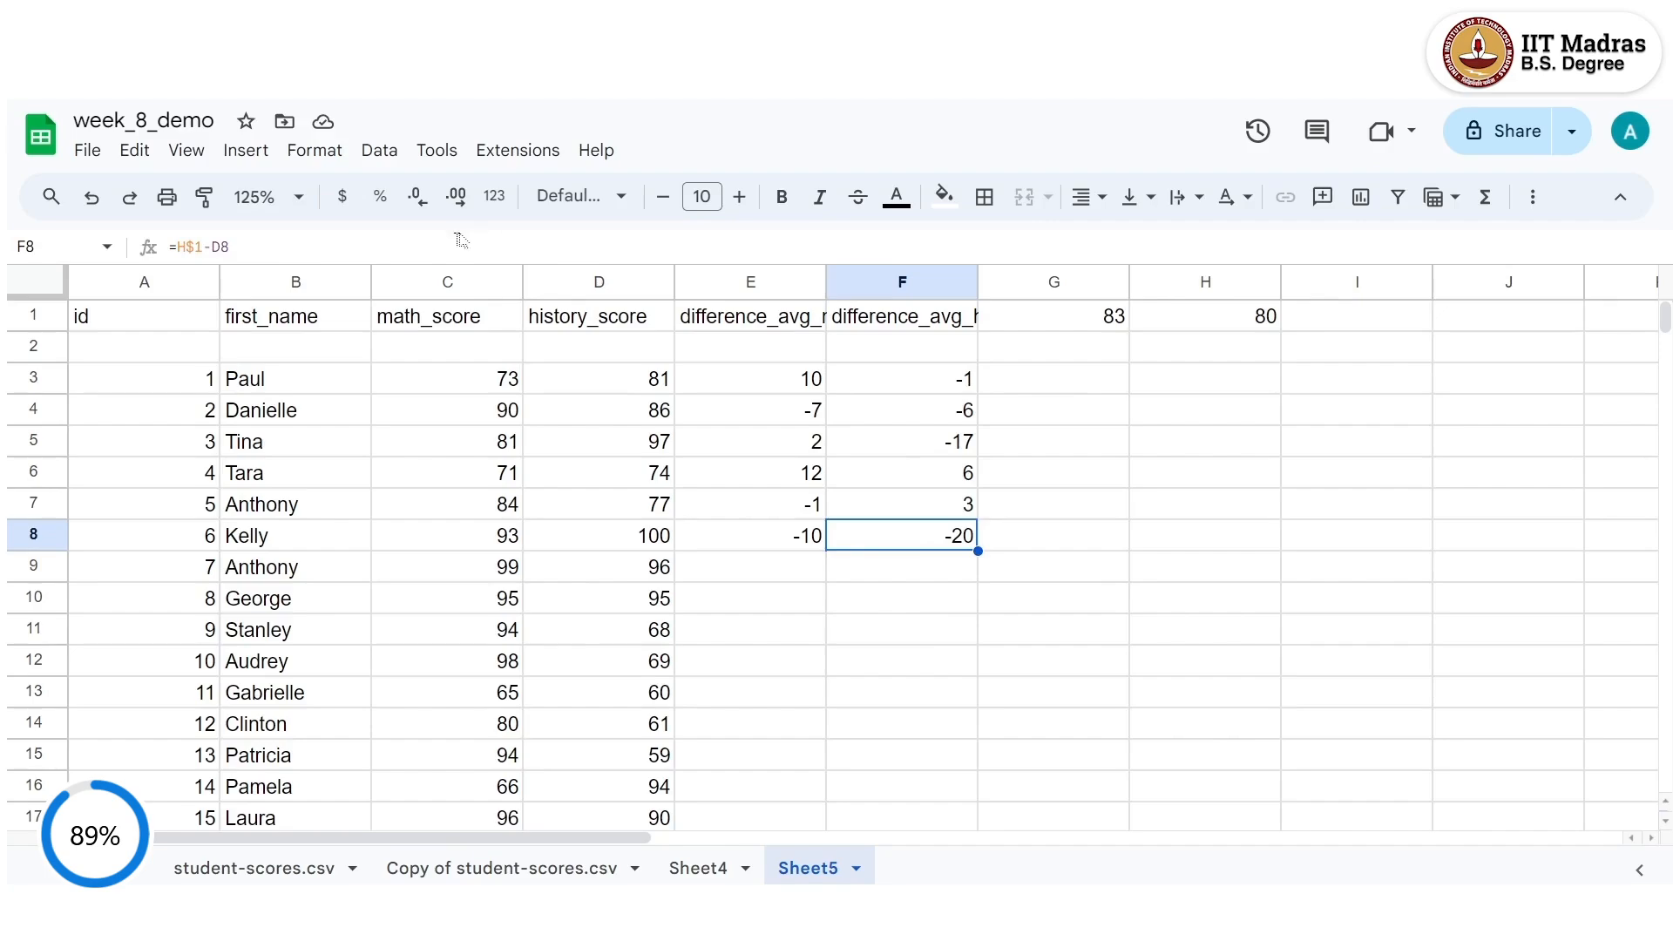
key(F2)
key(Return)
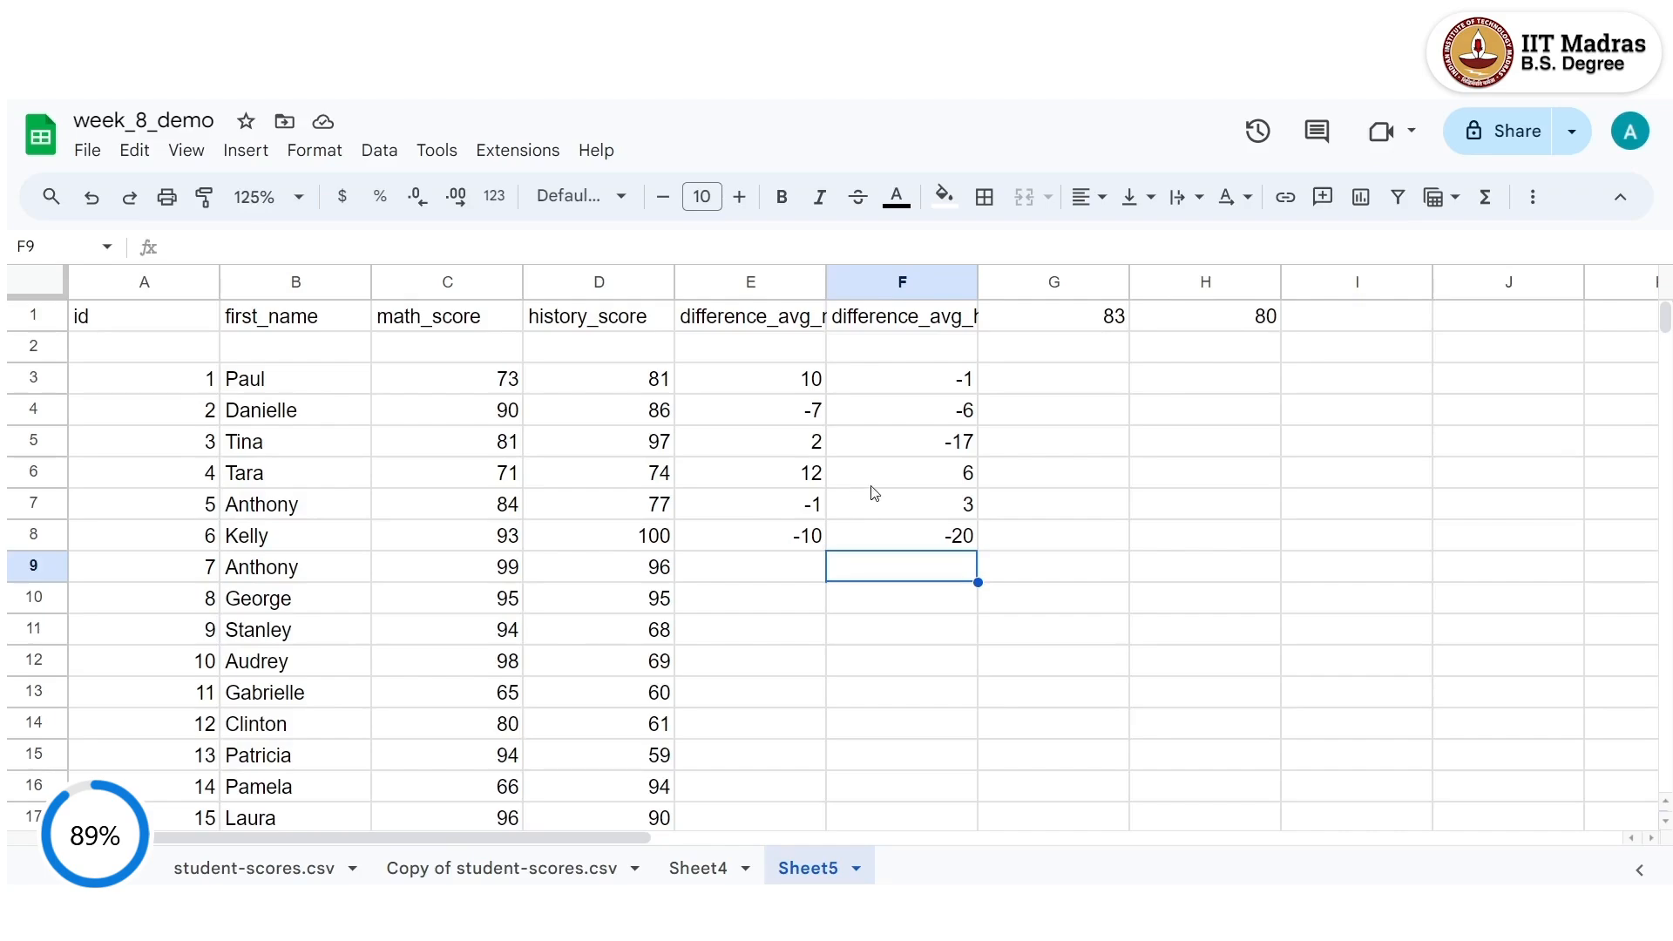
click(809, 388)
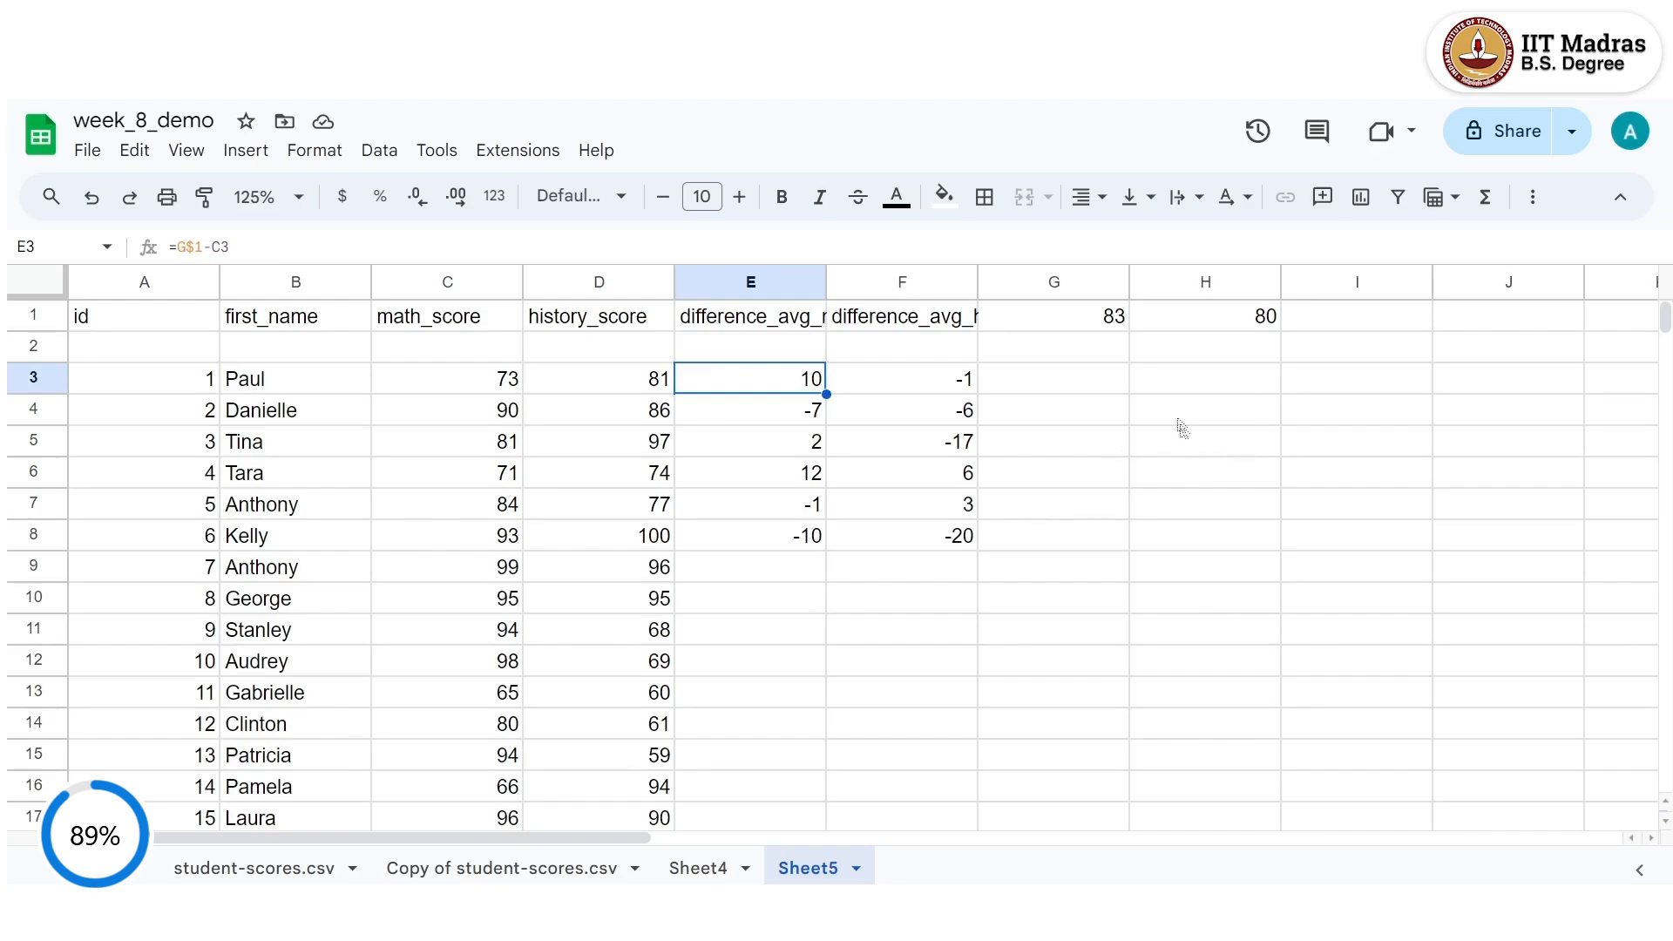
click(1246, 392)
click(1096, 320)
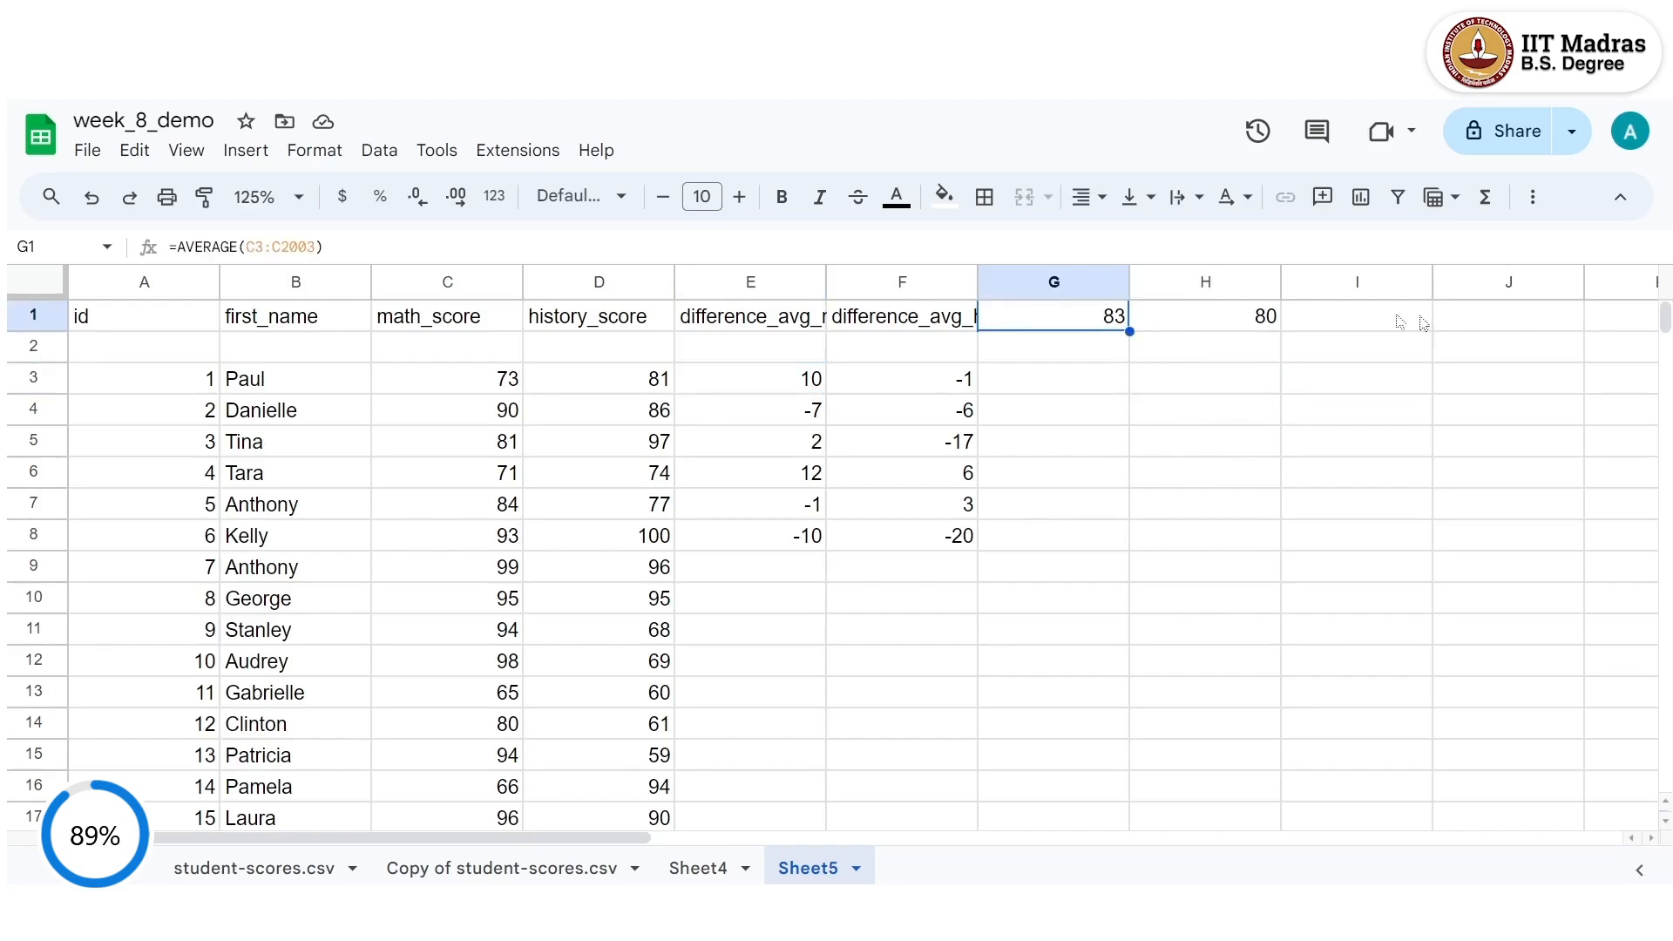
click(1375, 321)
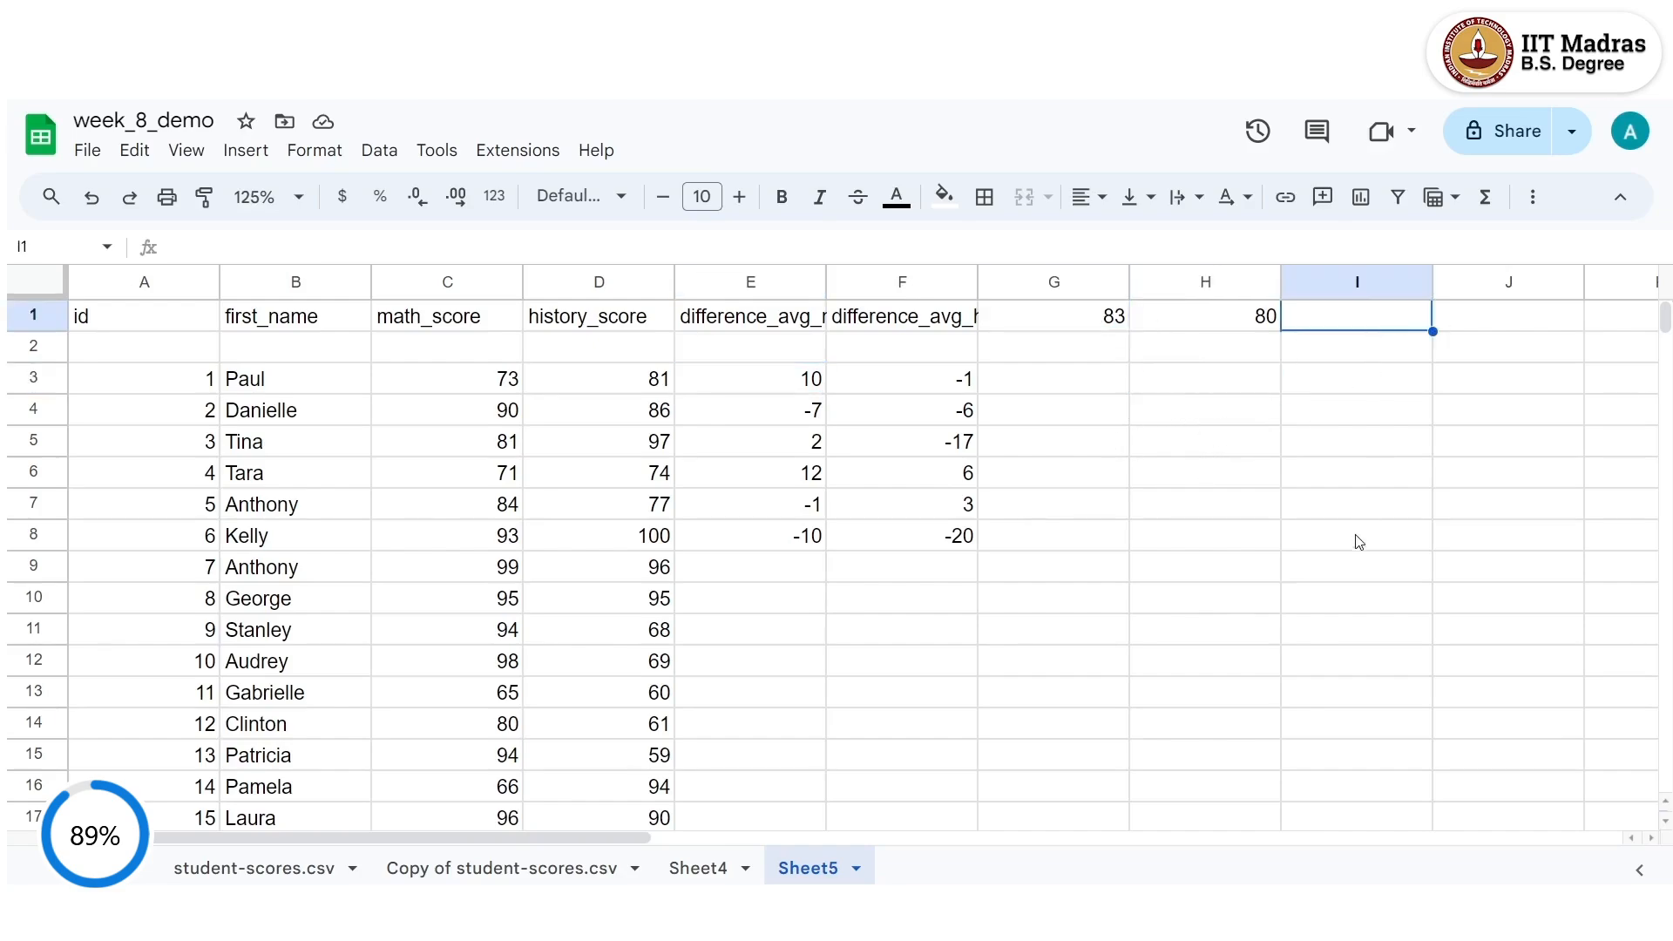
Enter 3 in H4 and square it in I4 with the formula =H4^2.
click(1202, 413)
text(3)
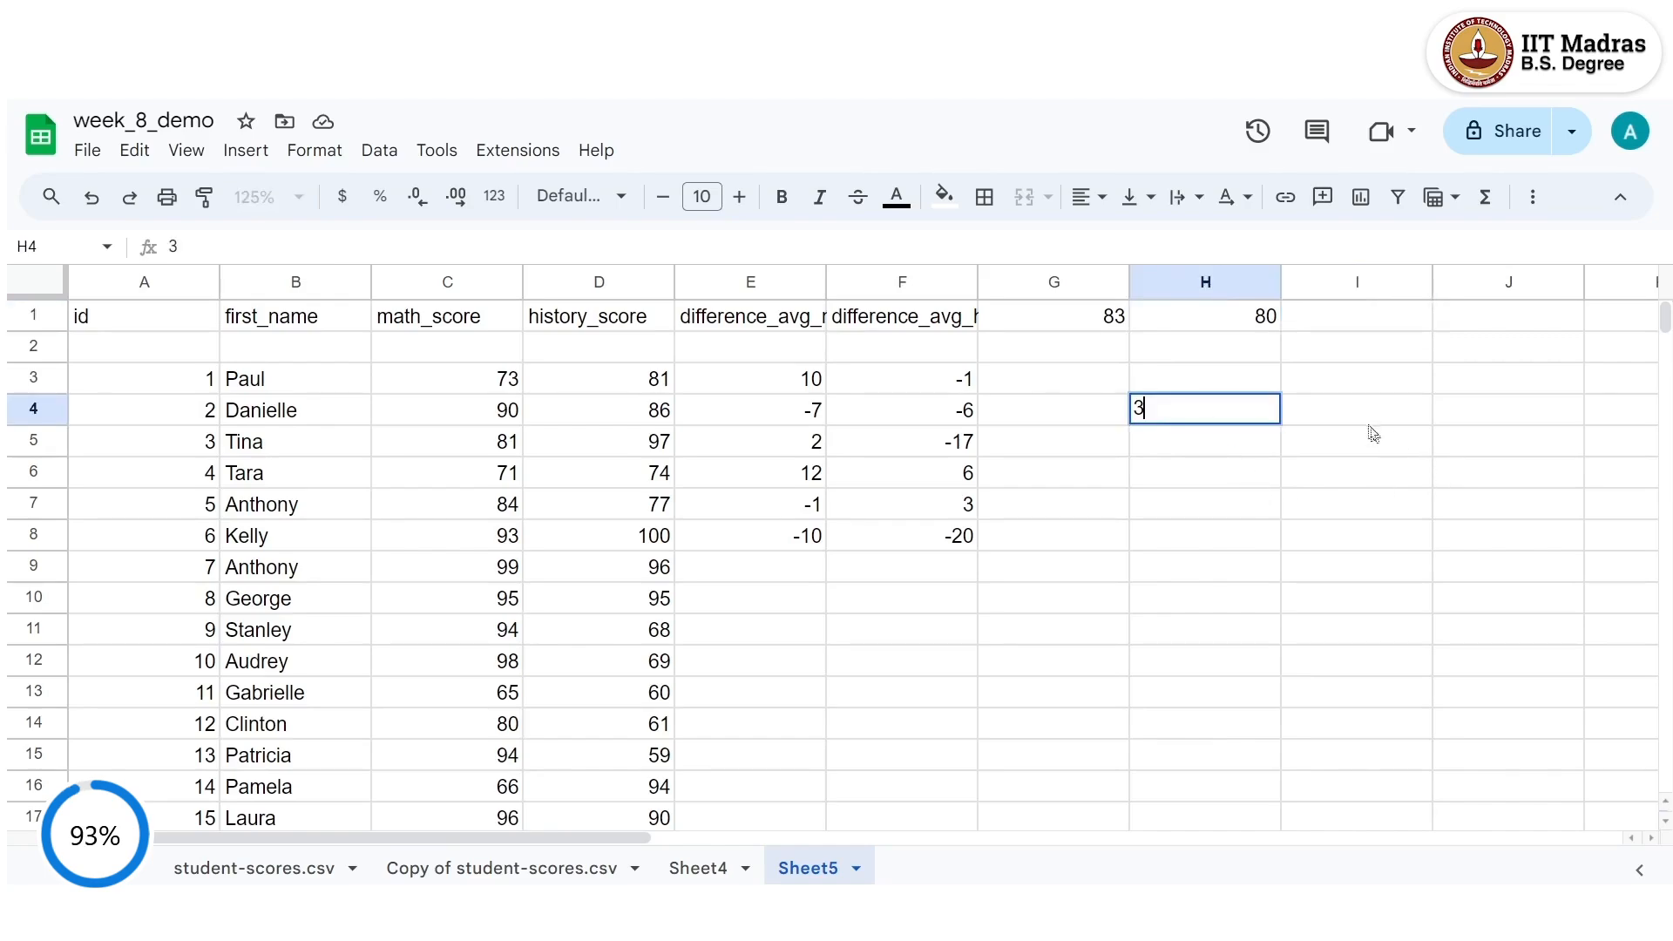
click(1357, 418)
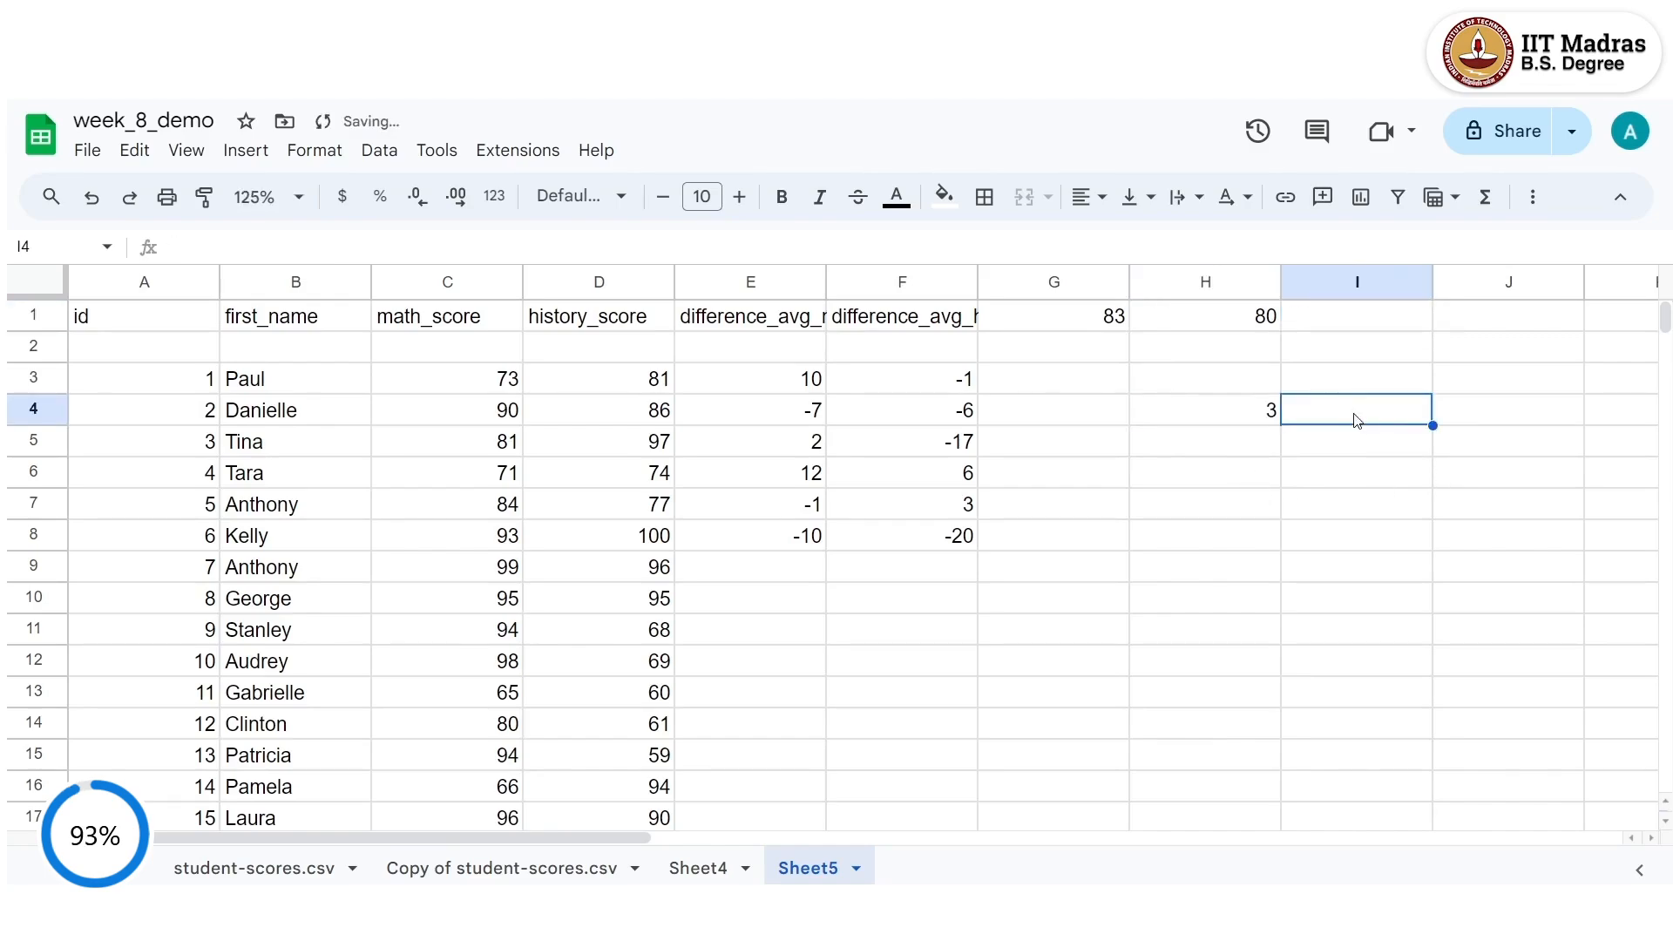
double_click(1349, 410)
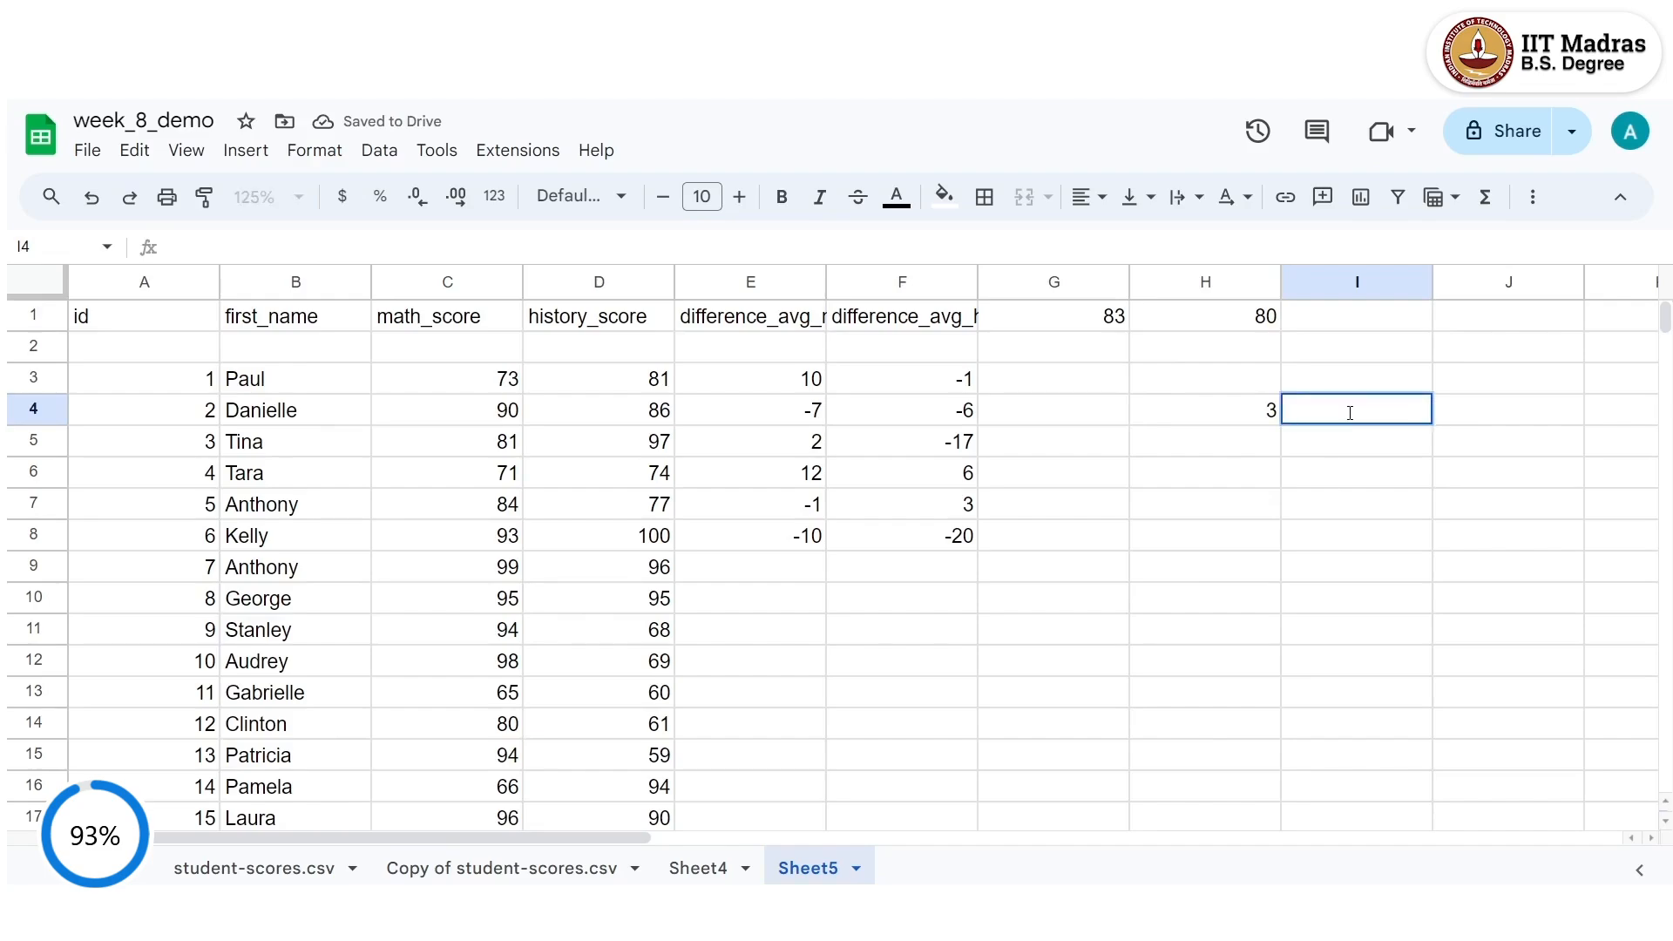
text(=)
click(1248, 408)
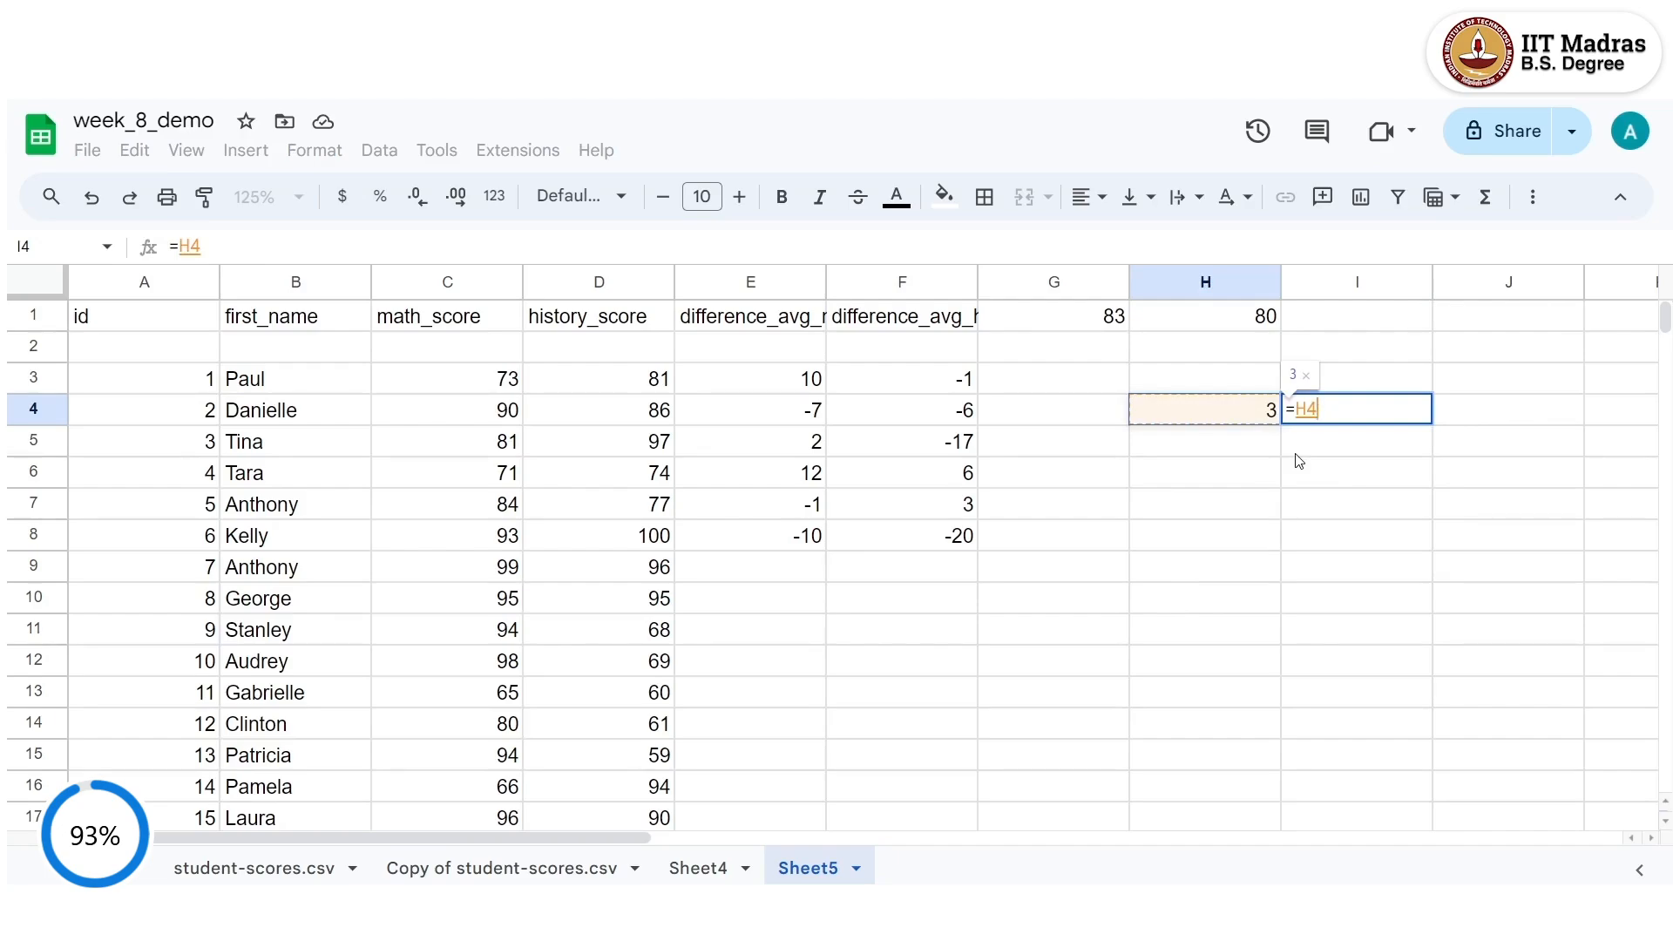
text(^)
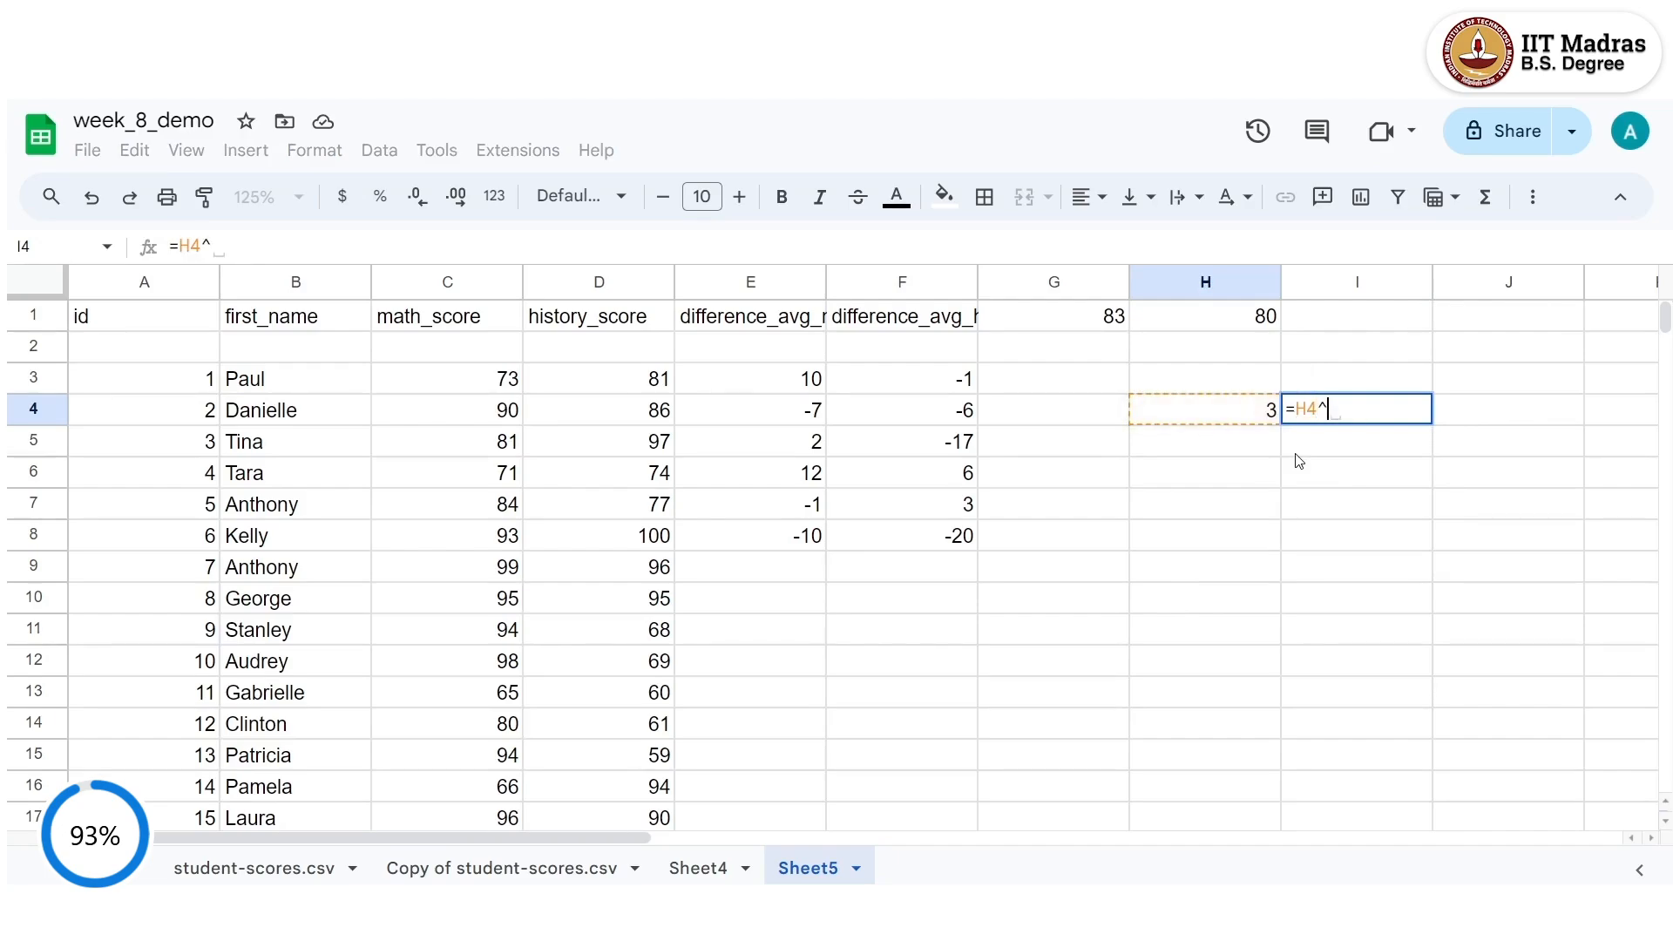
text(2)
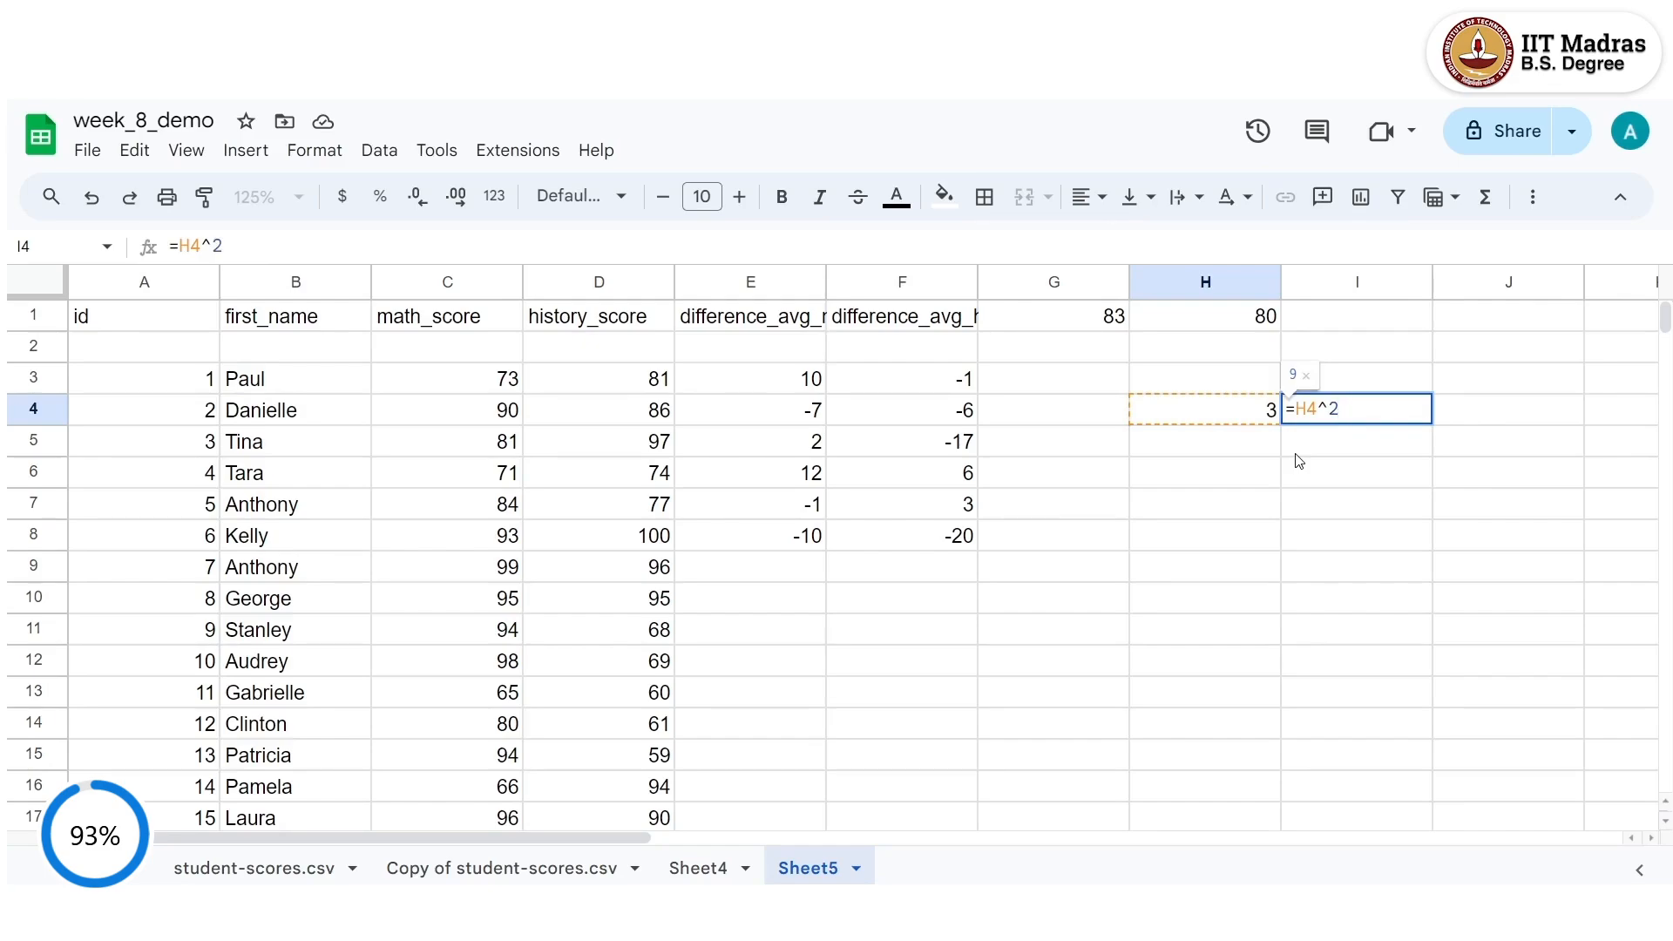
key(Return)
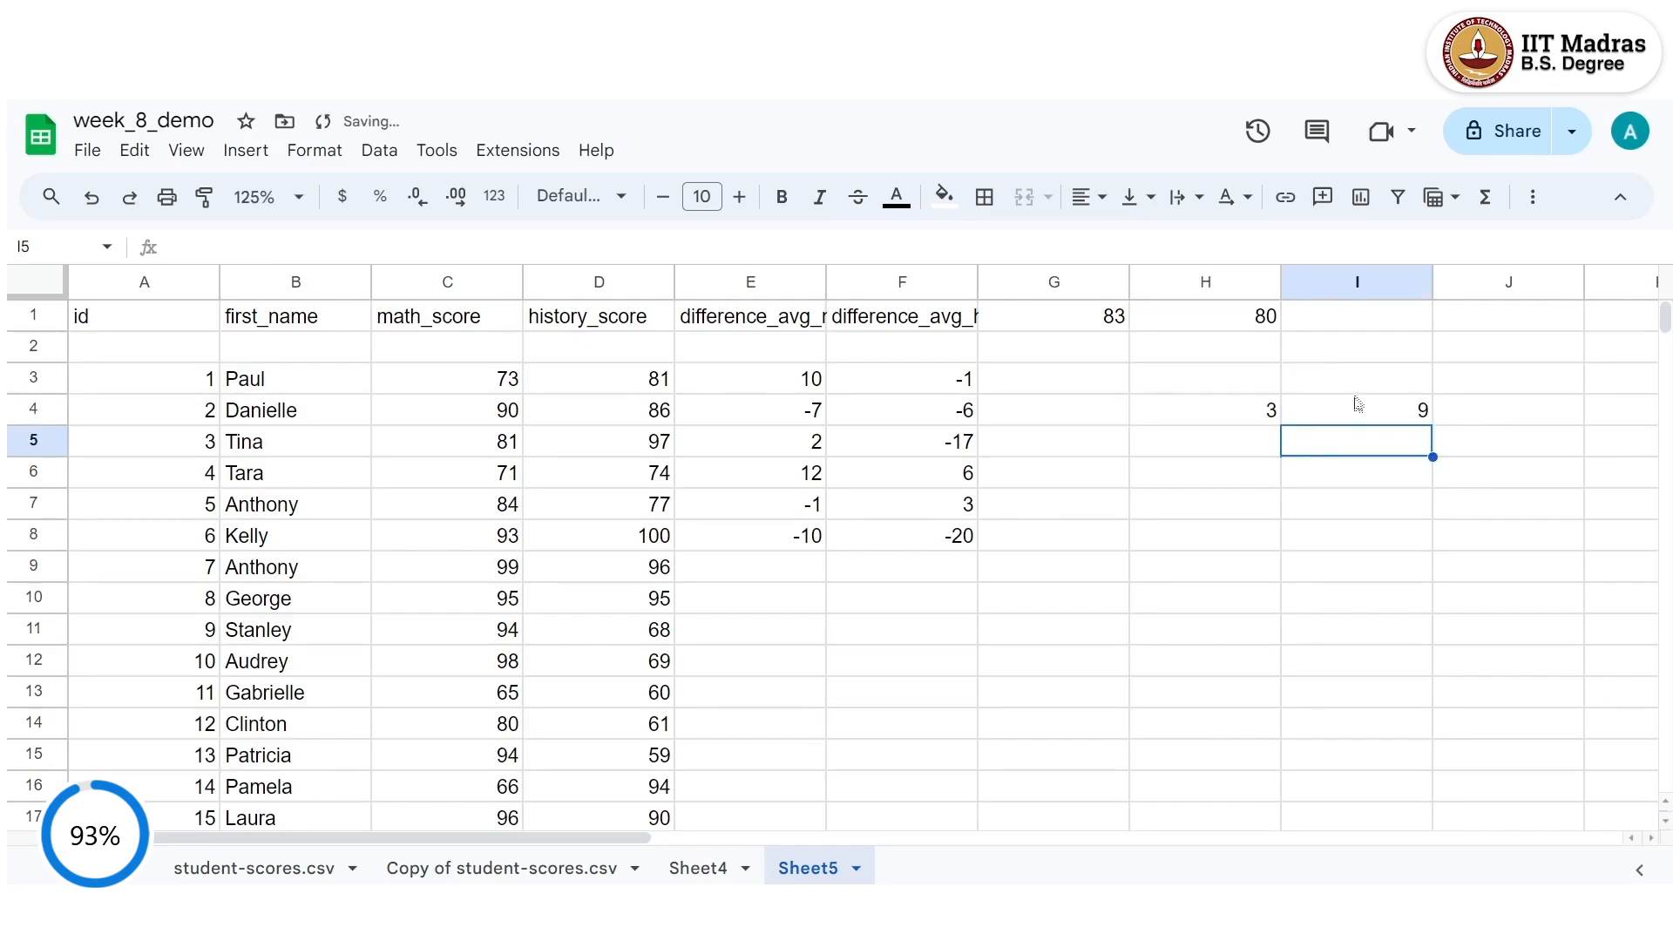
Square the H4 value in I5 with the POW function, using H4 as base and 2 as exponent.
double_click(1348, 437)
text(=)
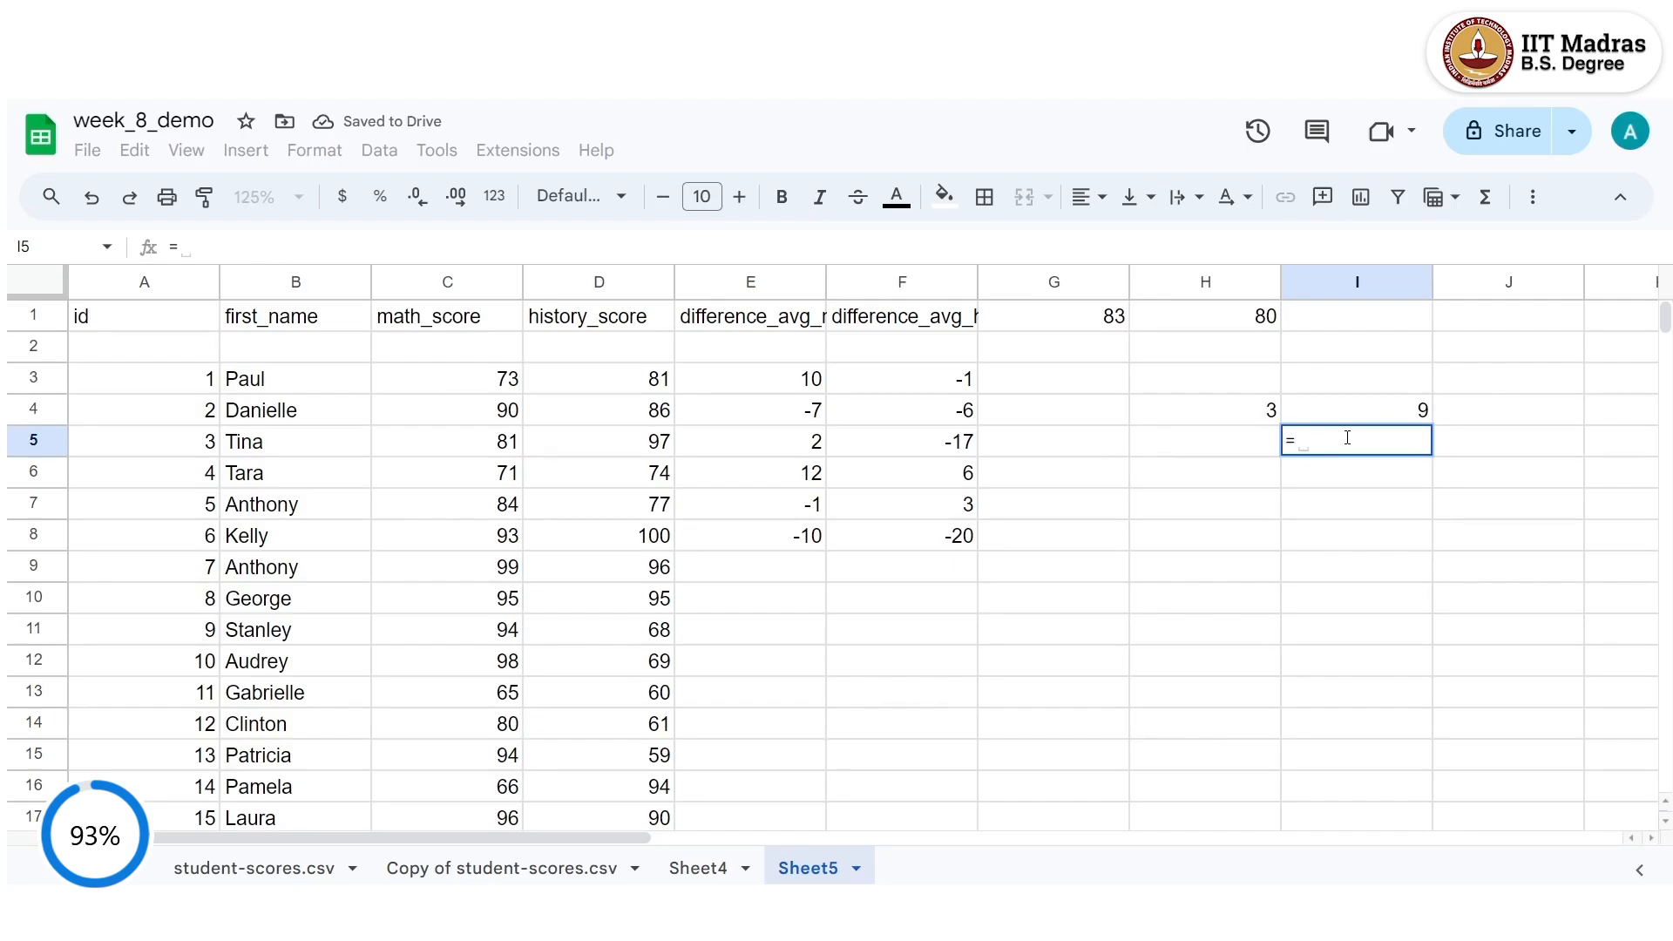
text(po)
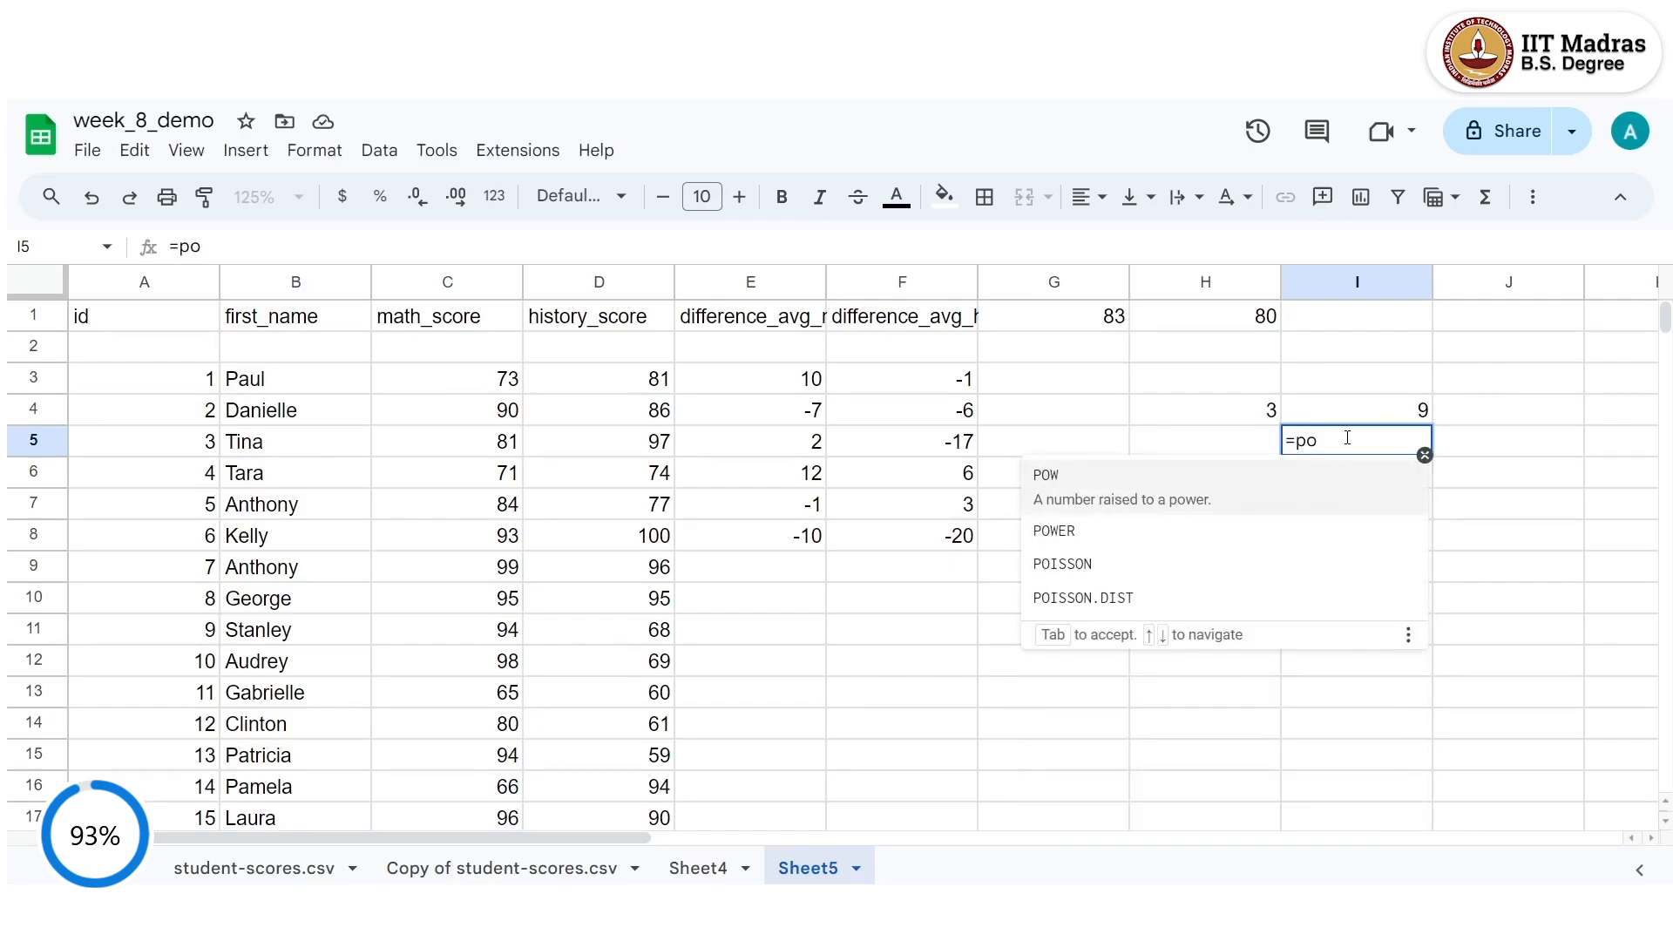
click(1324, 487)
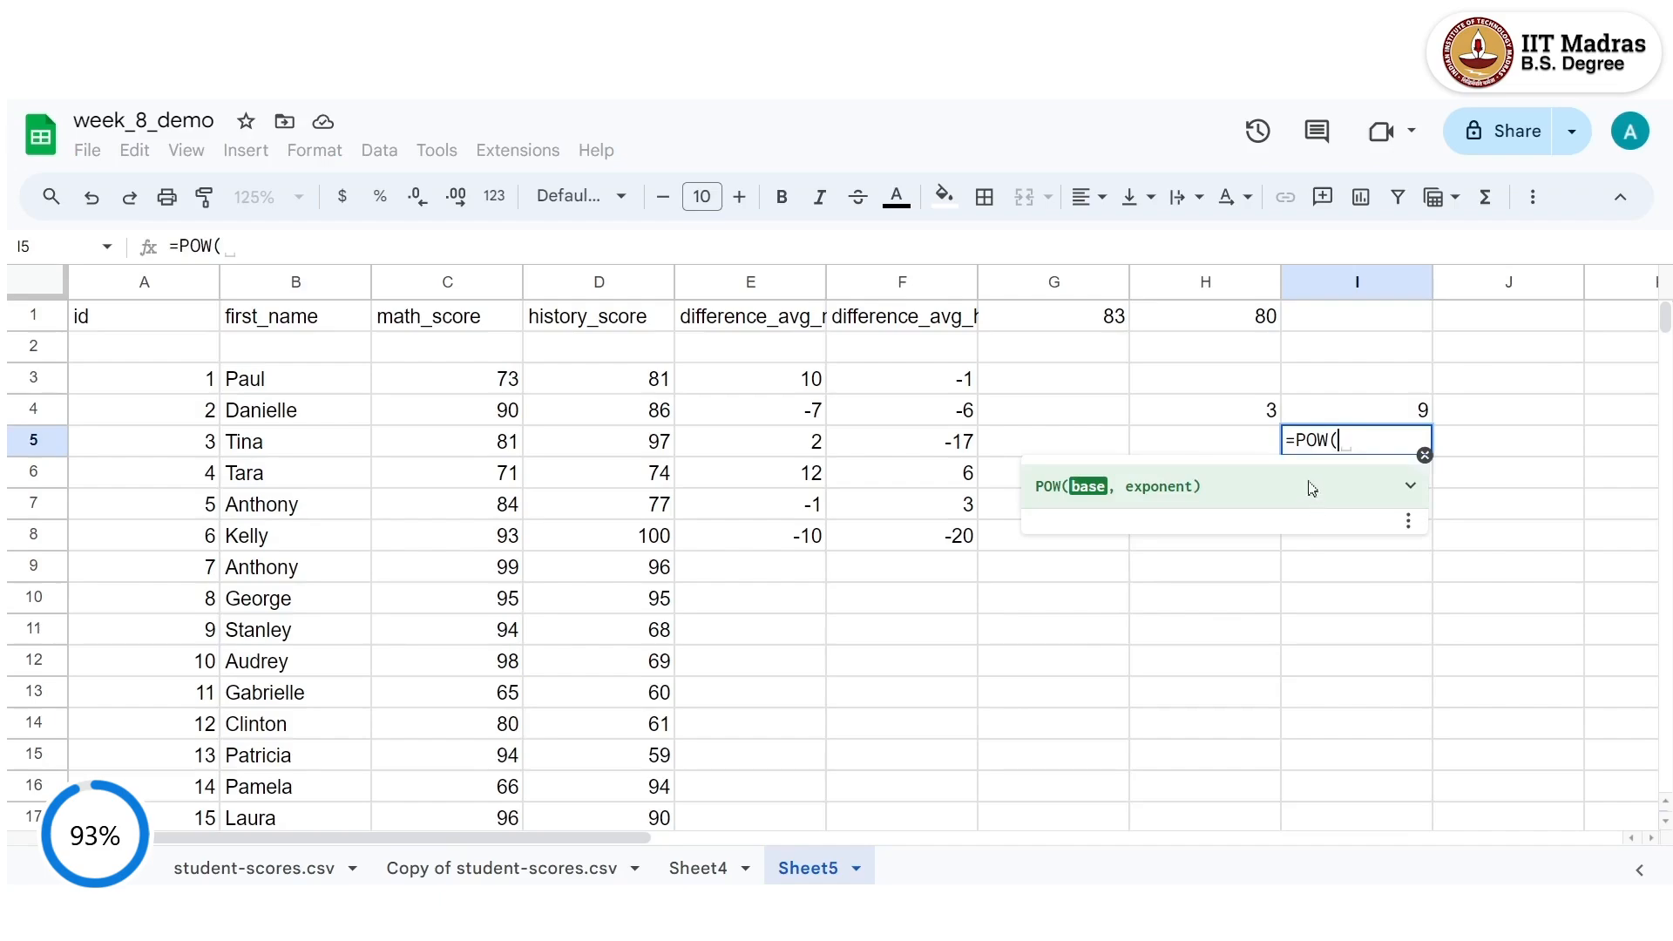
click(1255, 412)
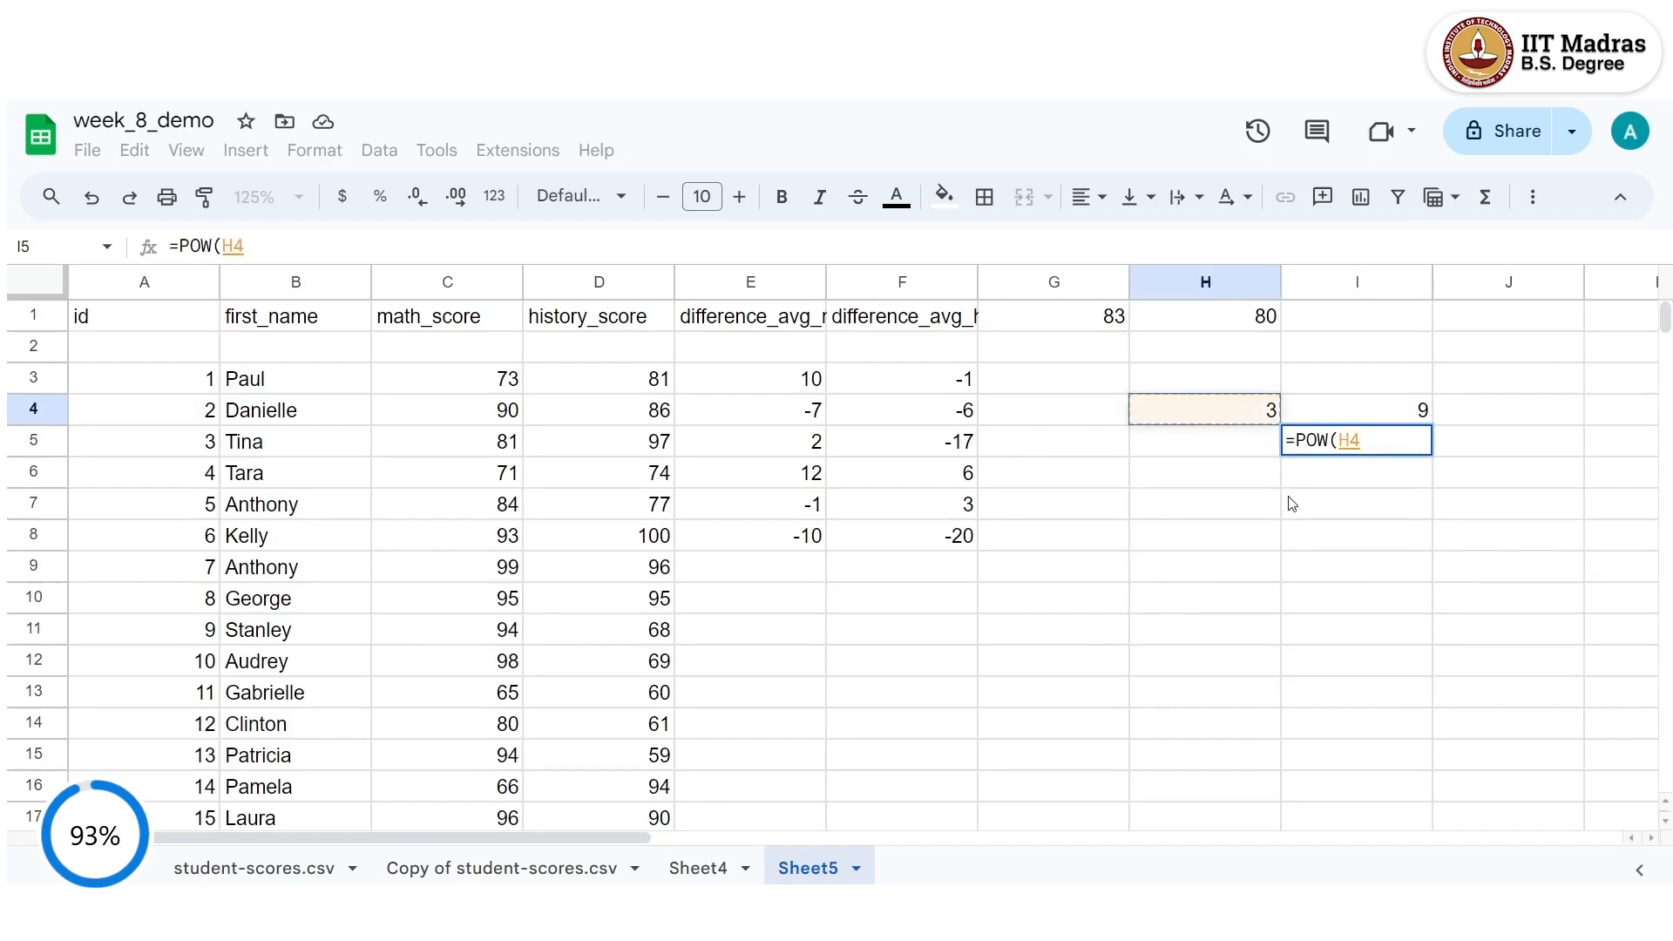
text(,)
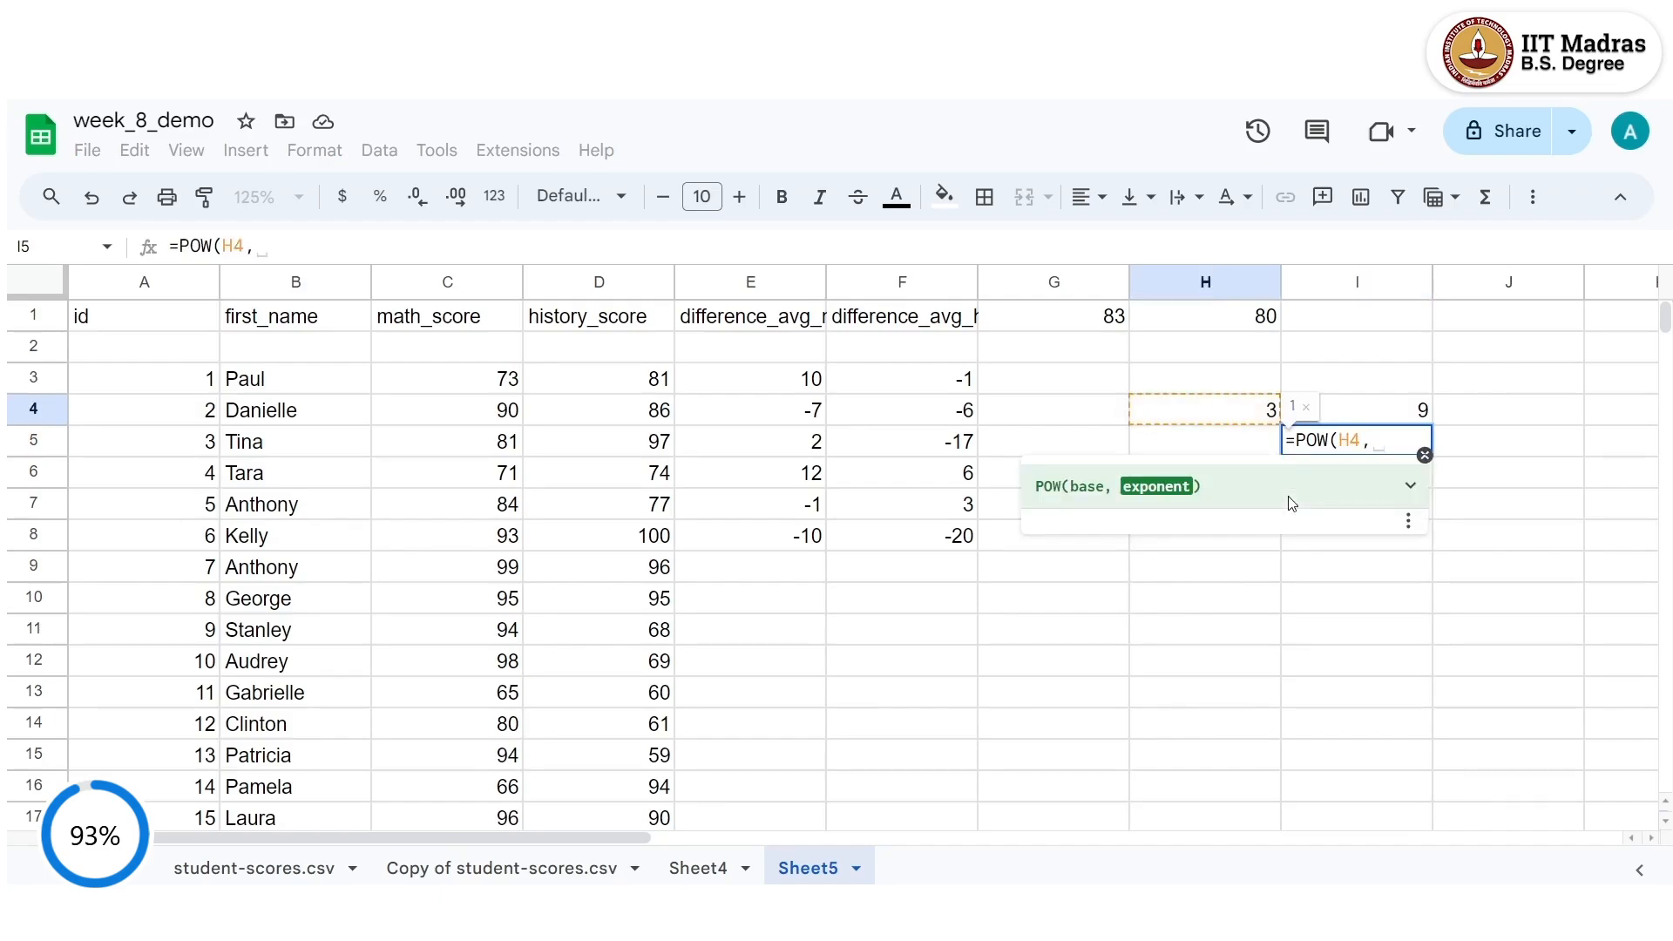
text(2)
key(Return)
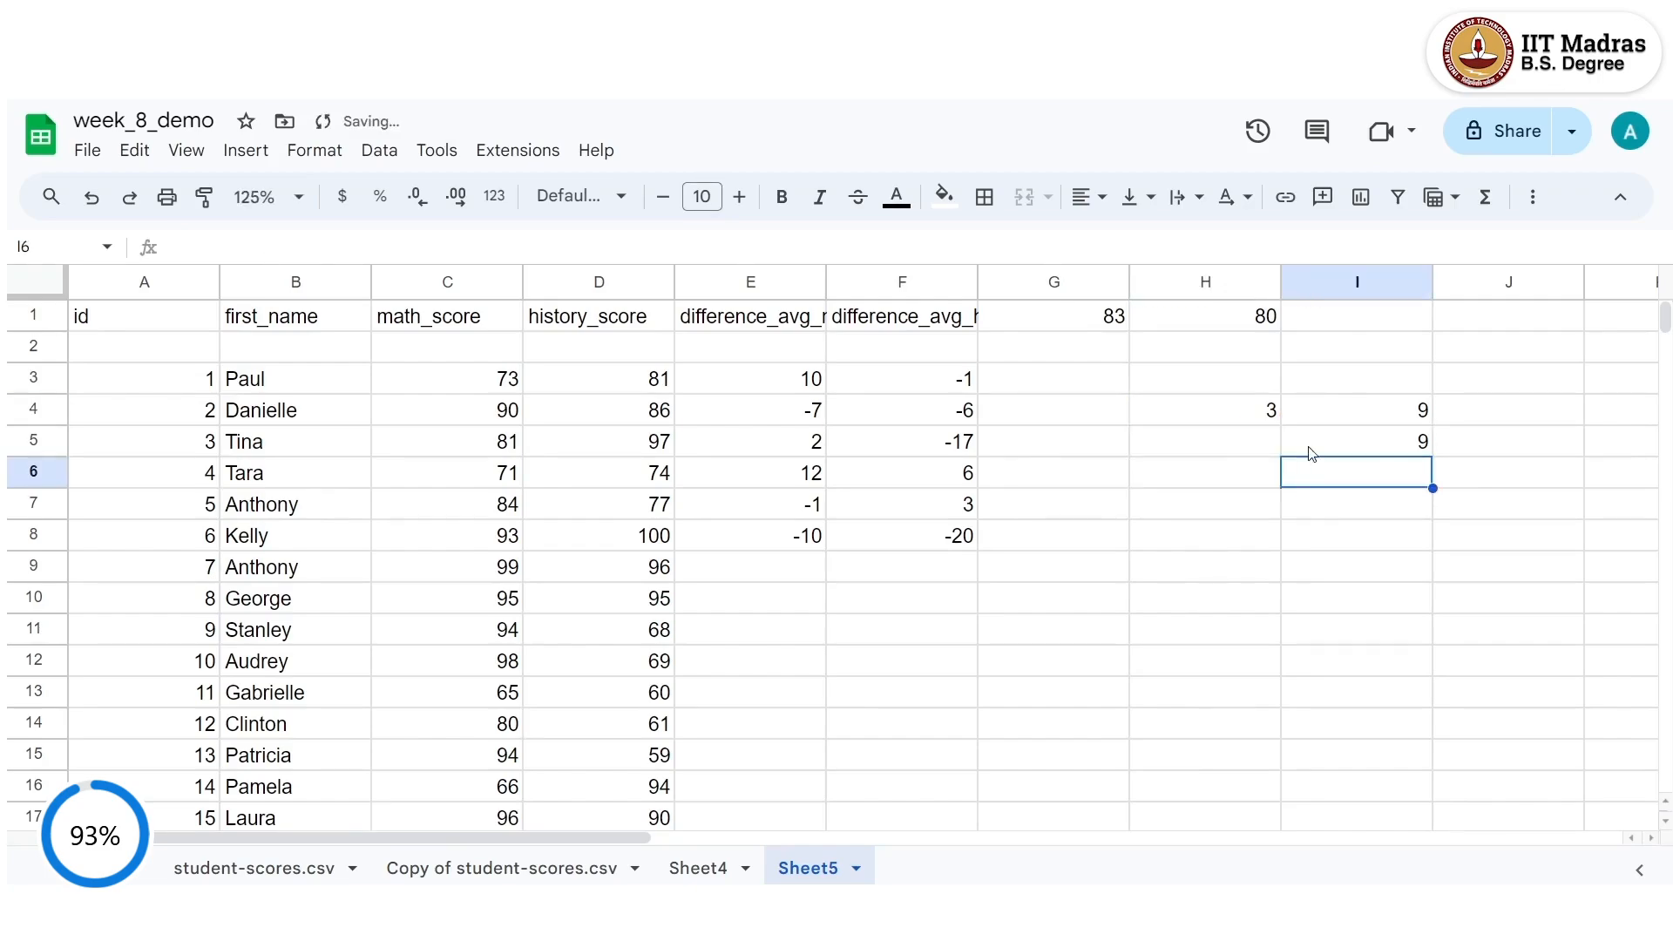
Change the base number in H4 to 5.
double_click(1226, 410)
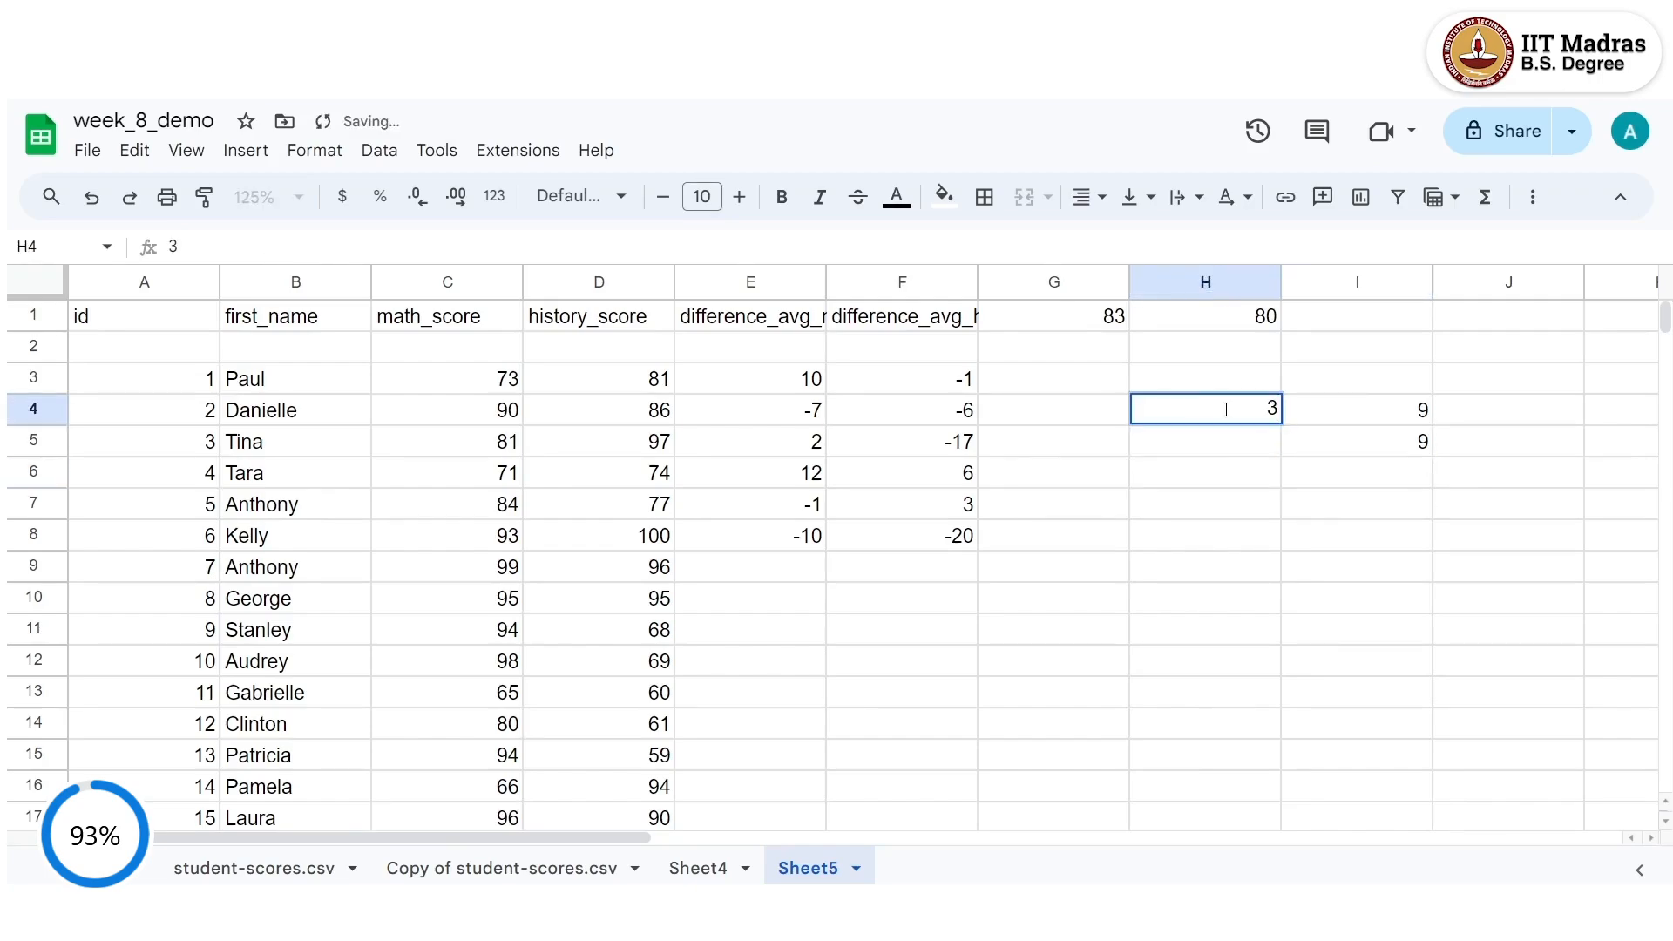
double_click(1274, 410)
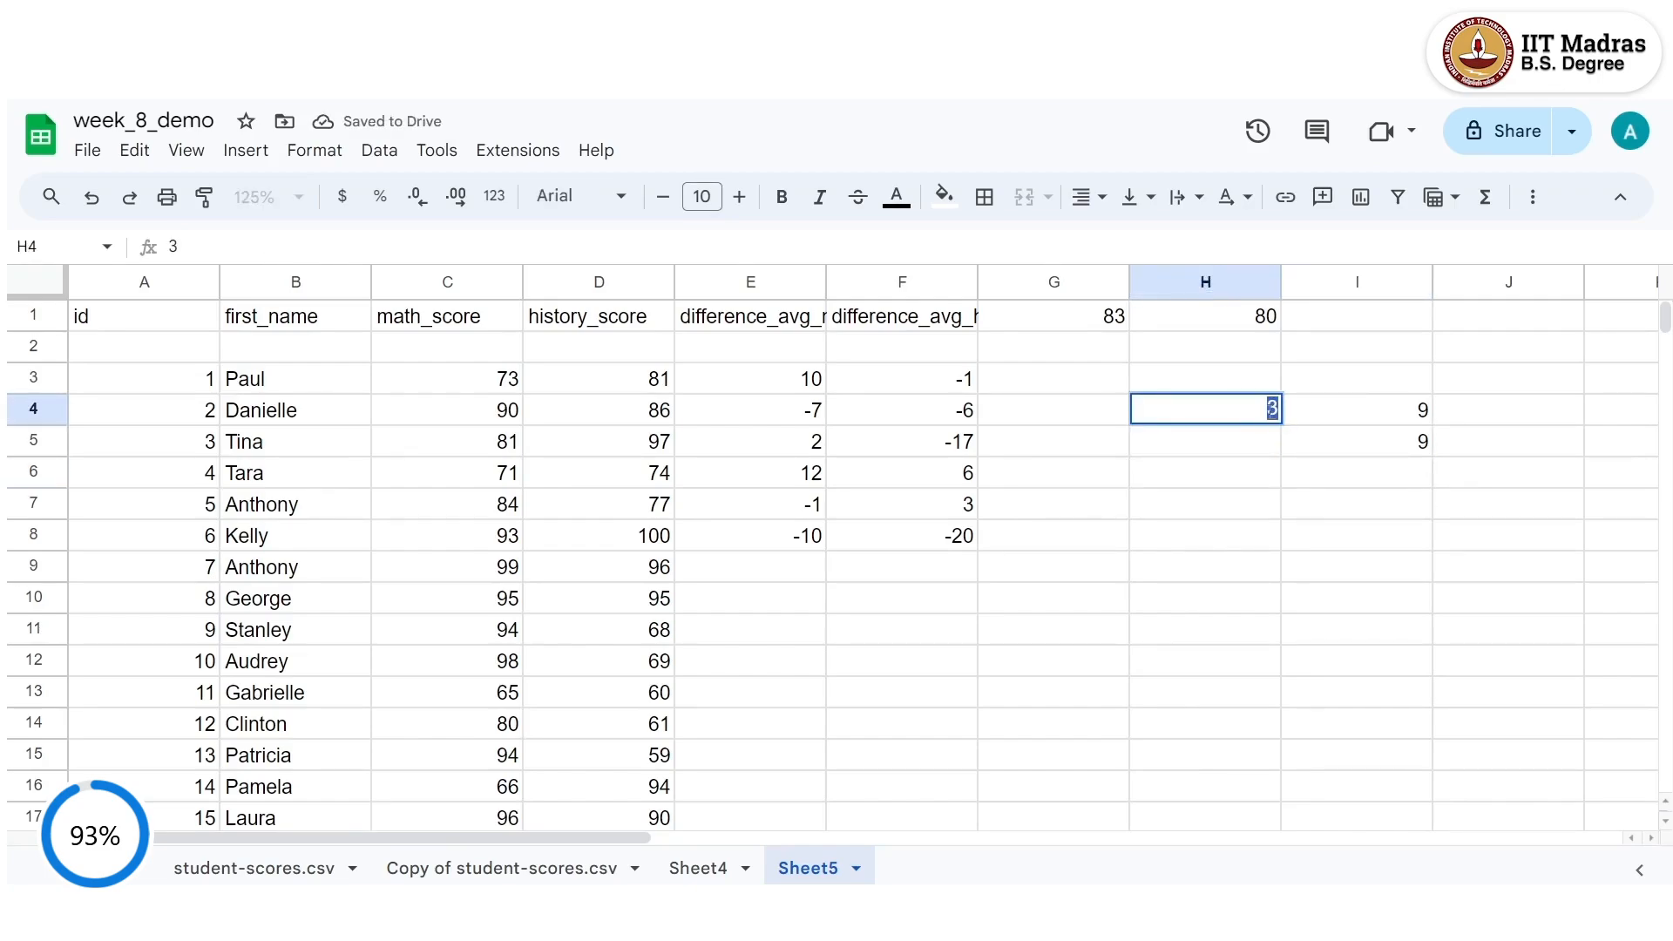
text(5)
key(Return)
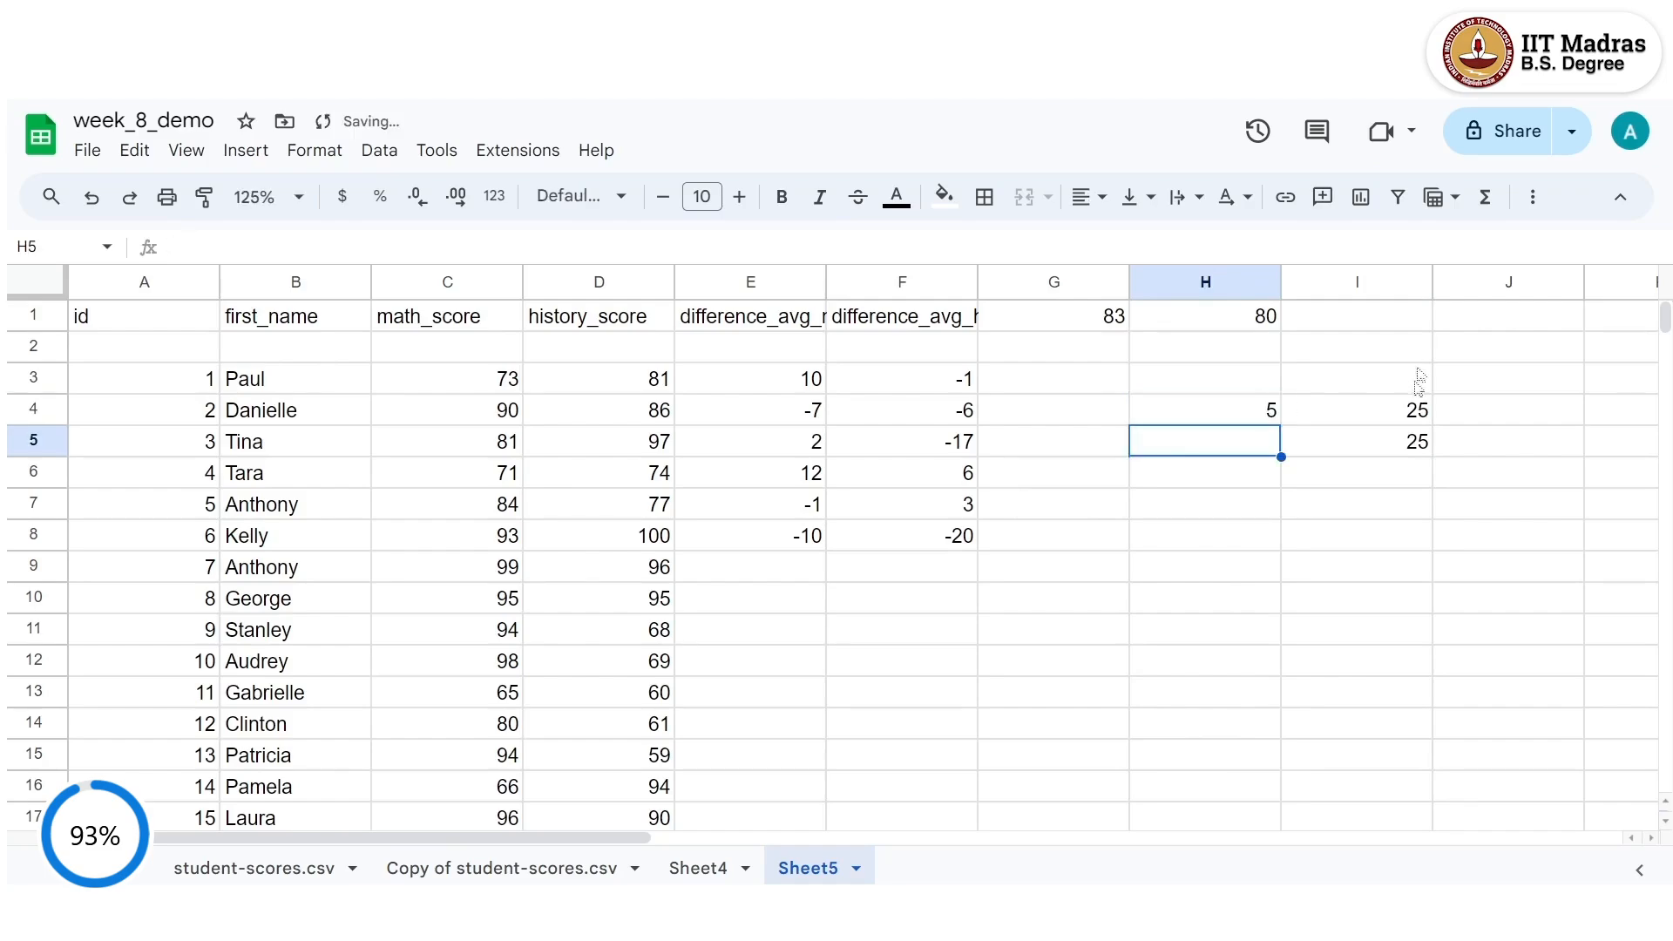
drag(1415, 409, 1419, 444)
click(1428, 514)
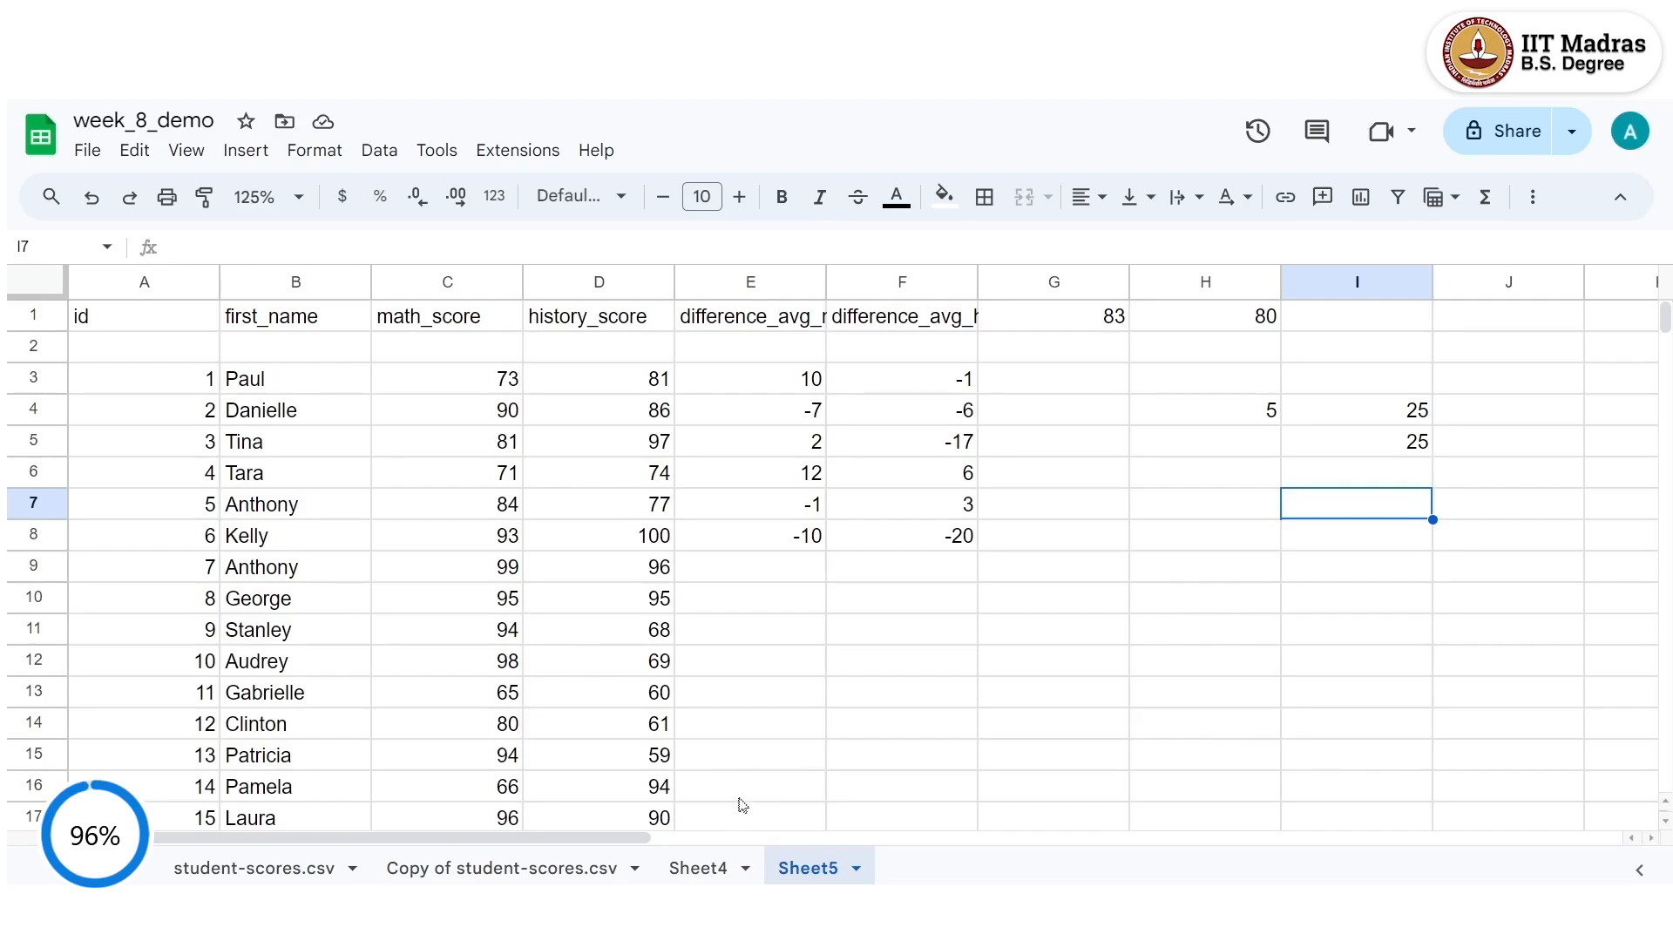
click(697, 868)
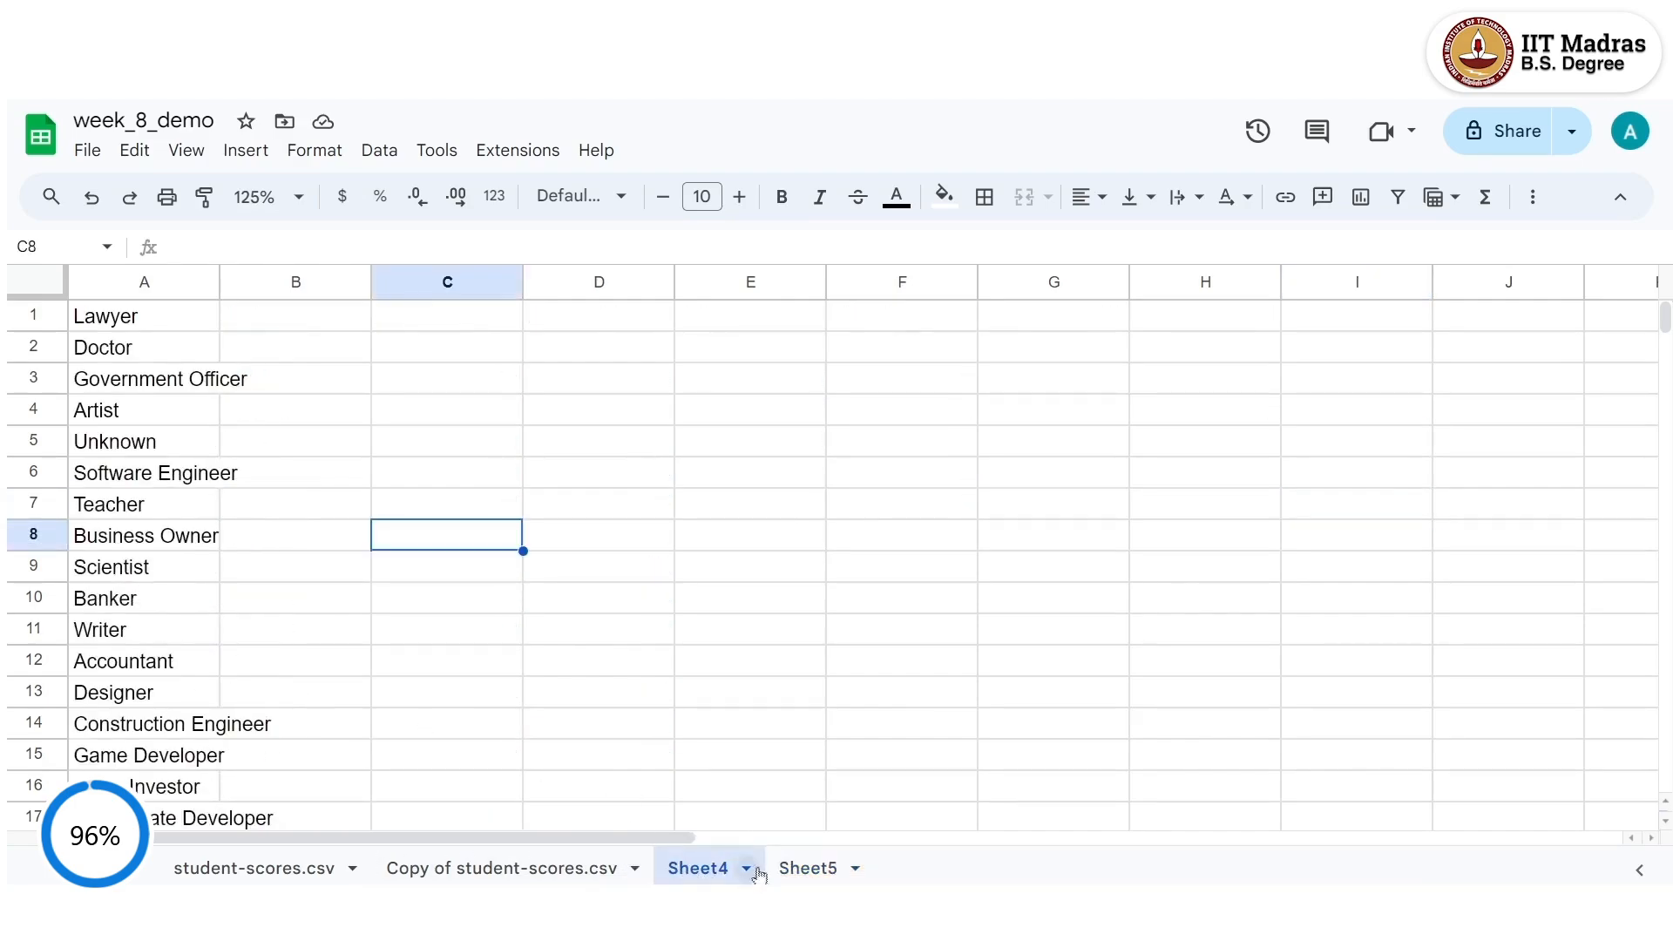
click(808, 868)
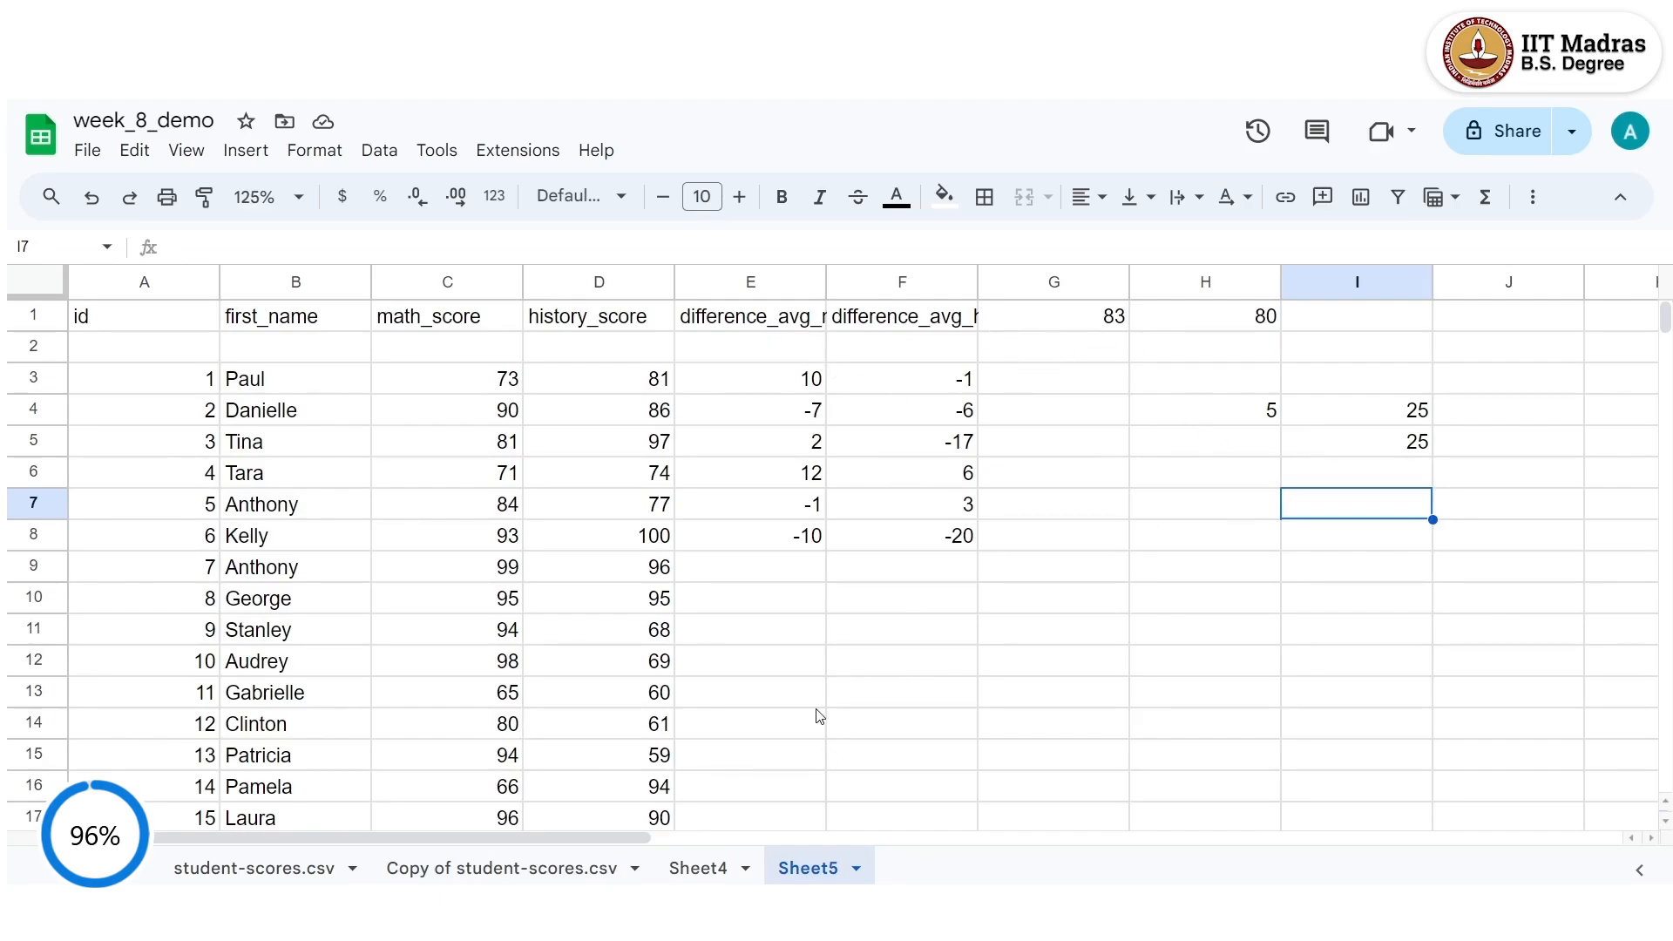
Open the student-scores.csv sheet.
click(558, 870)
click(295, 869)
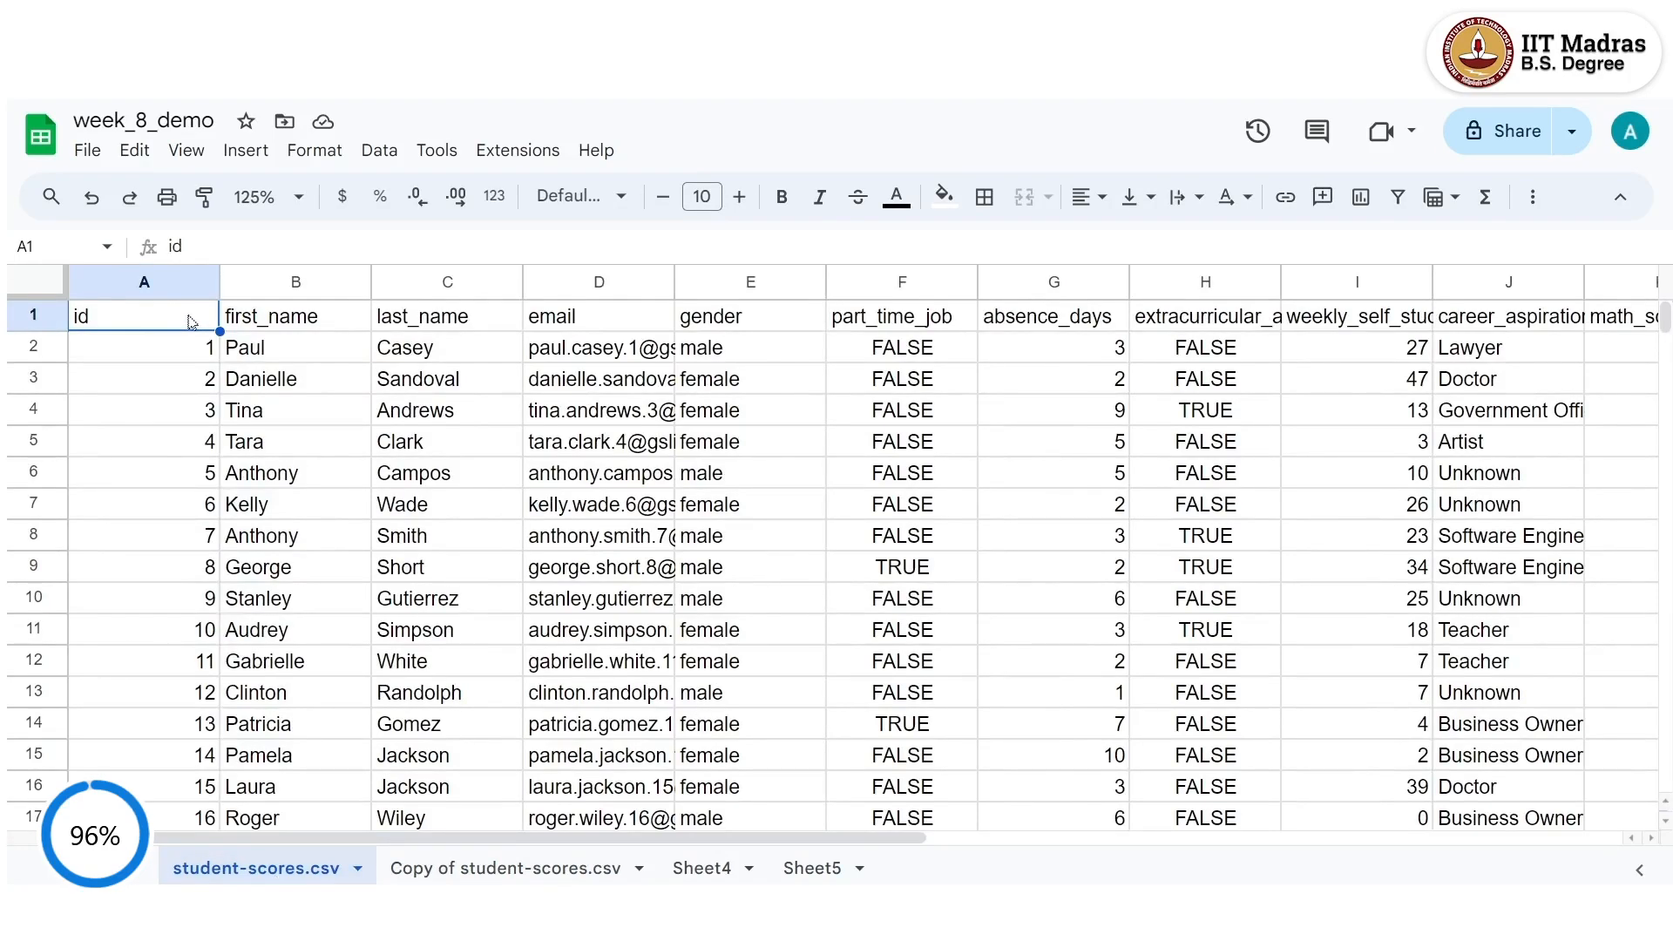
key(ctrl+shift+Right)
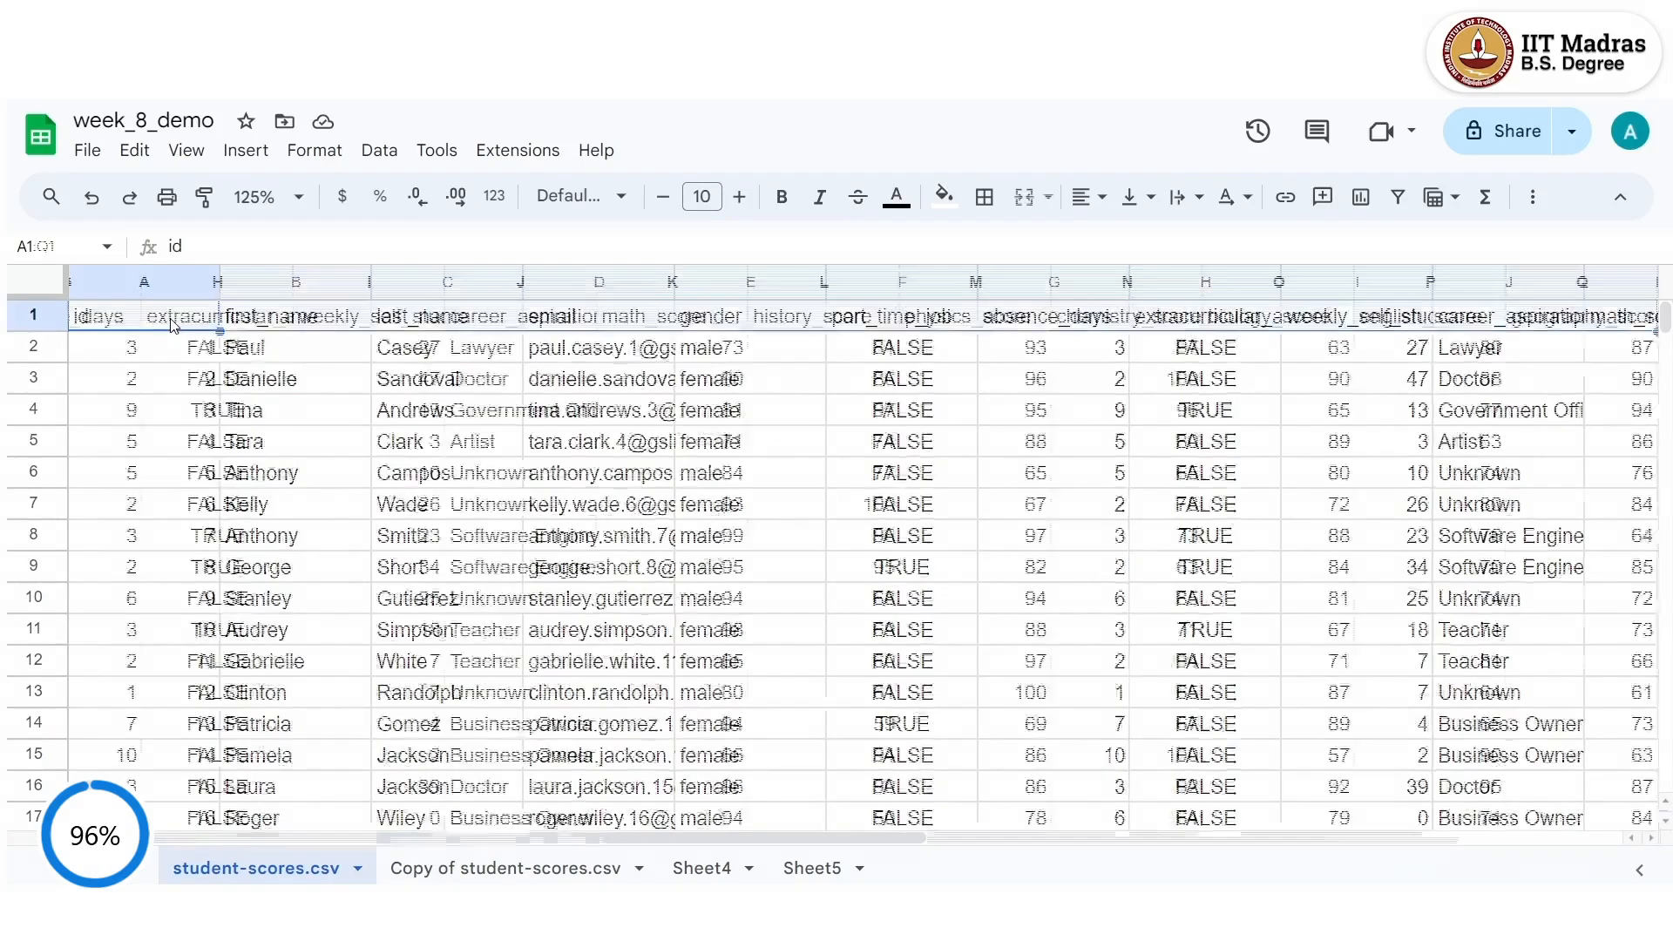
key(ctrl+shift+Down)
click(161, 408)
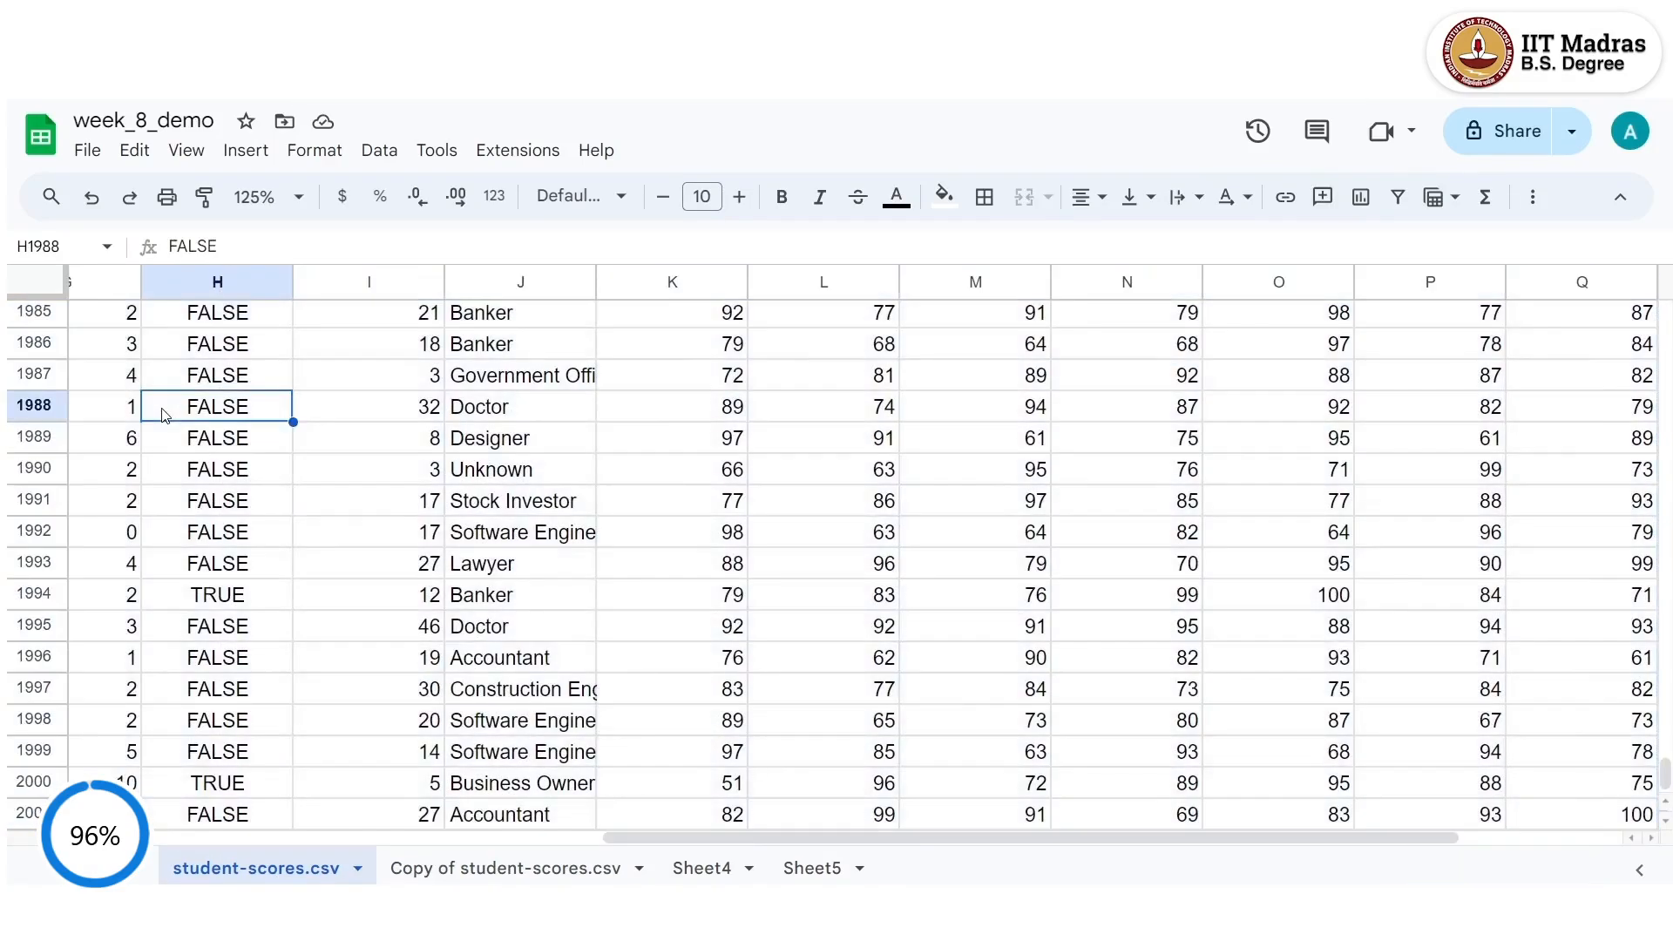
Select the header row A1:Q1 of the student scores table and create a filter on it.
key(ctrl+Up)
key(Left)
key(Left)
key(Left)
key(Left)
key(Left)
key(Left)
key(Left)
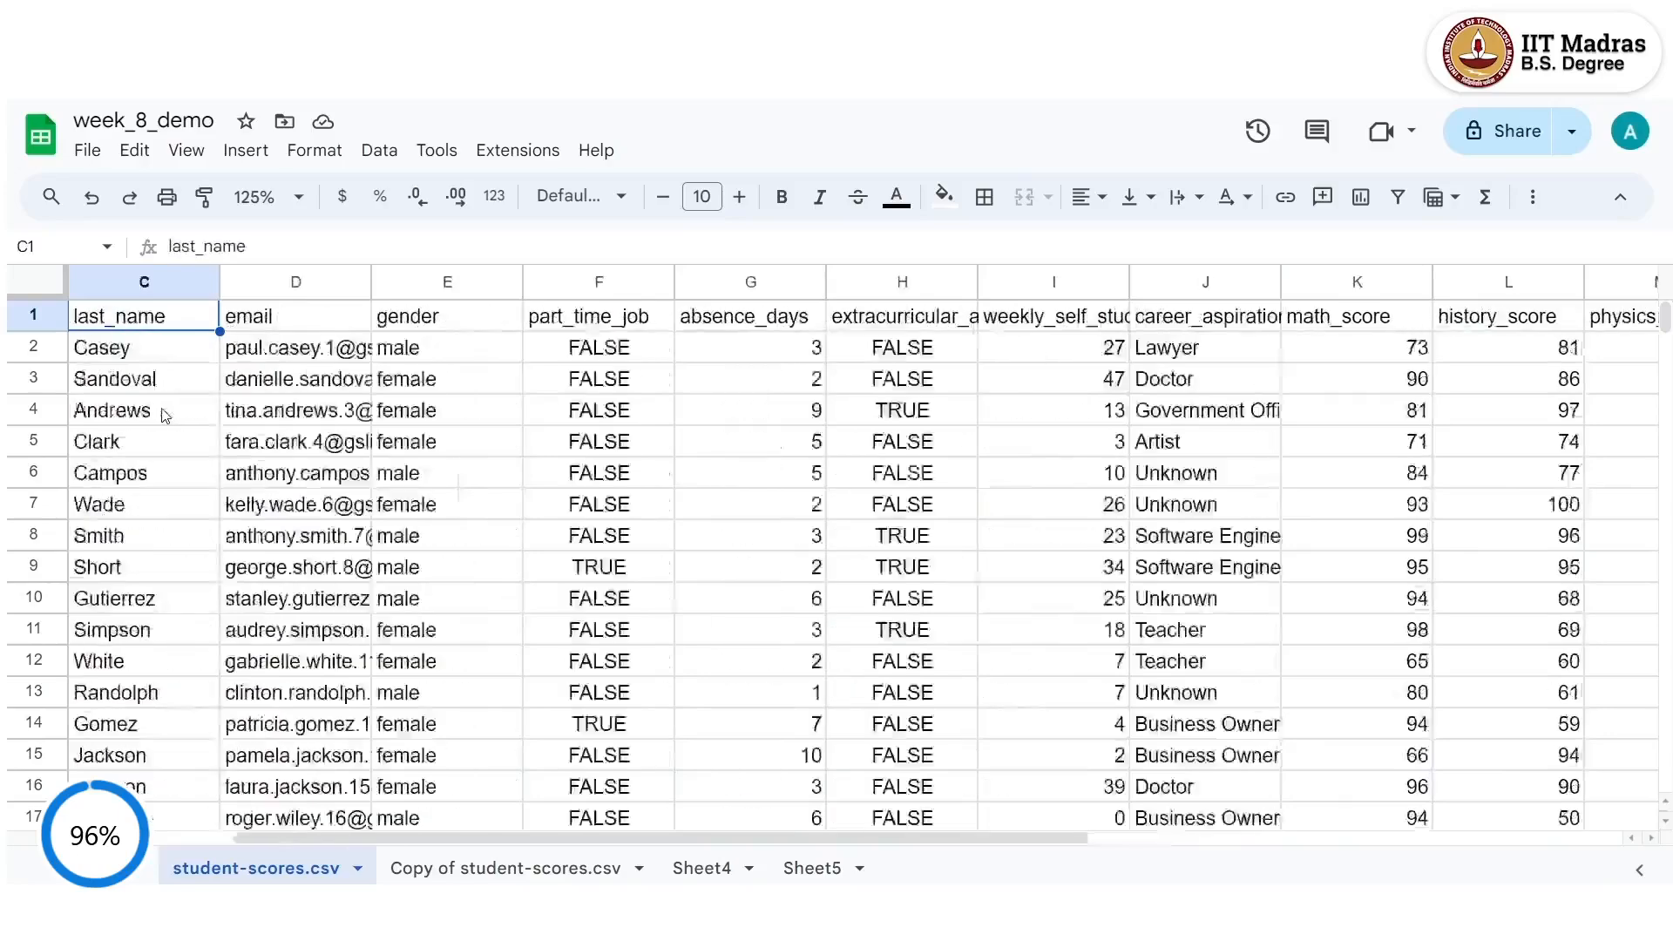
key(ctrl+shift+Right)
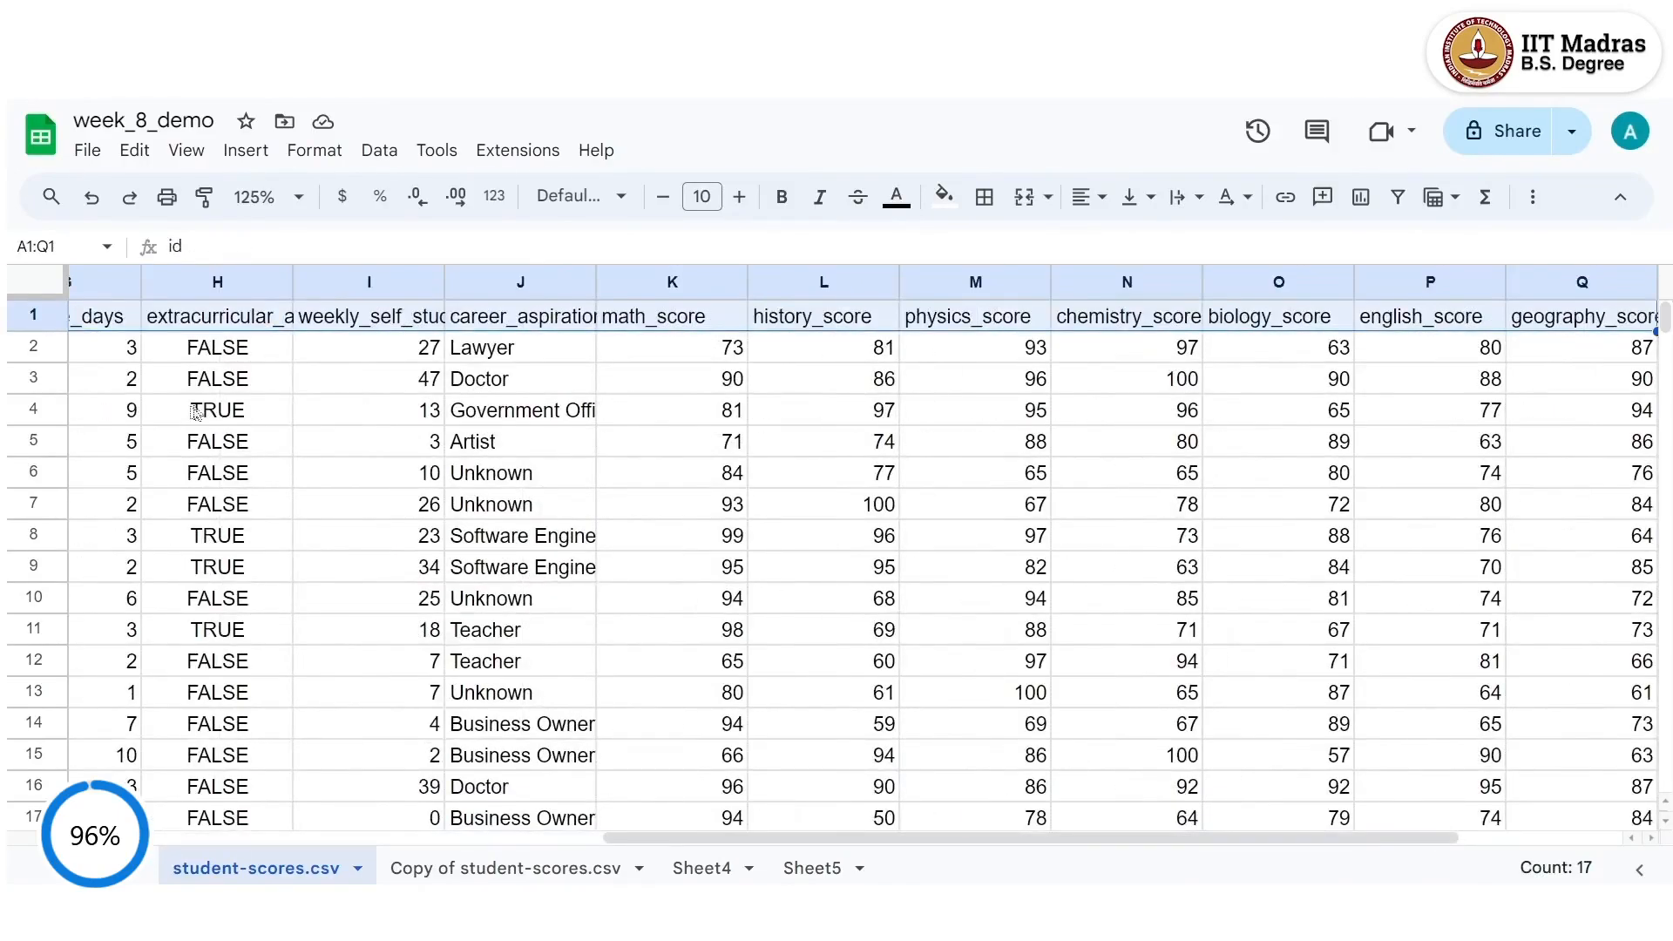
click(1400, 203)
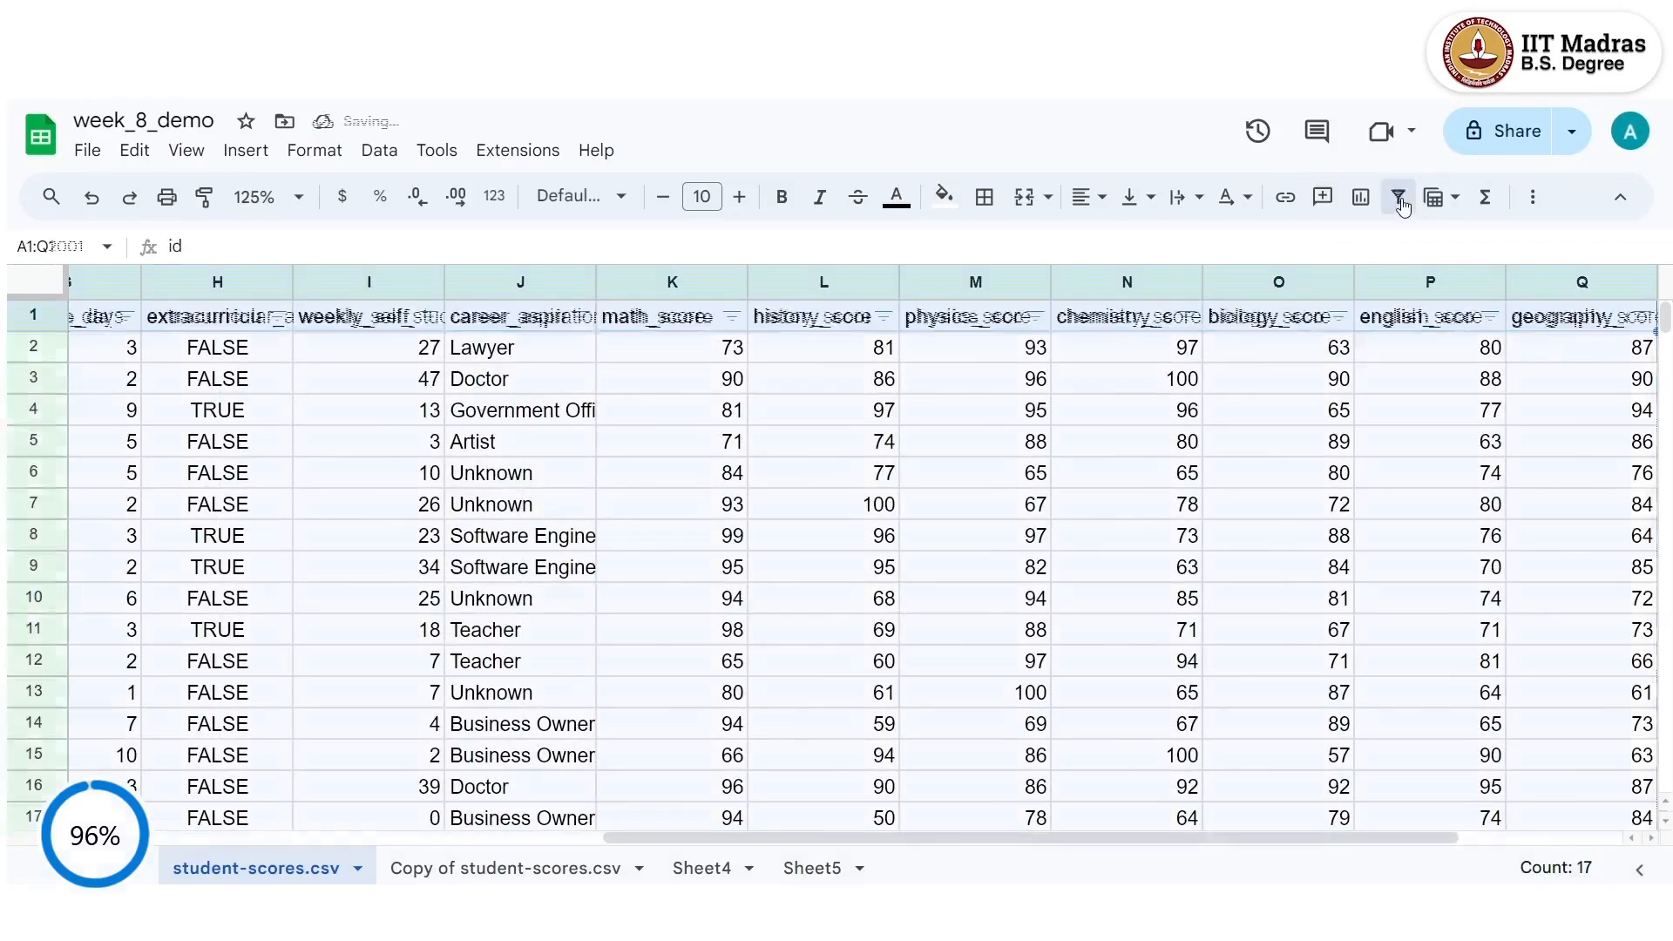
drag(1091, 838, 571, 847)
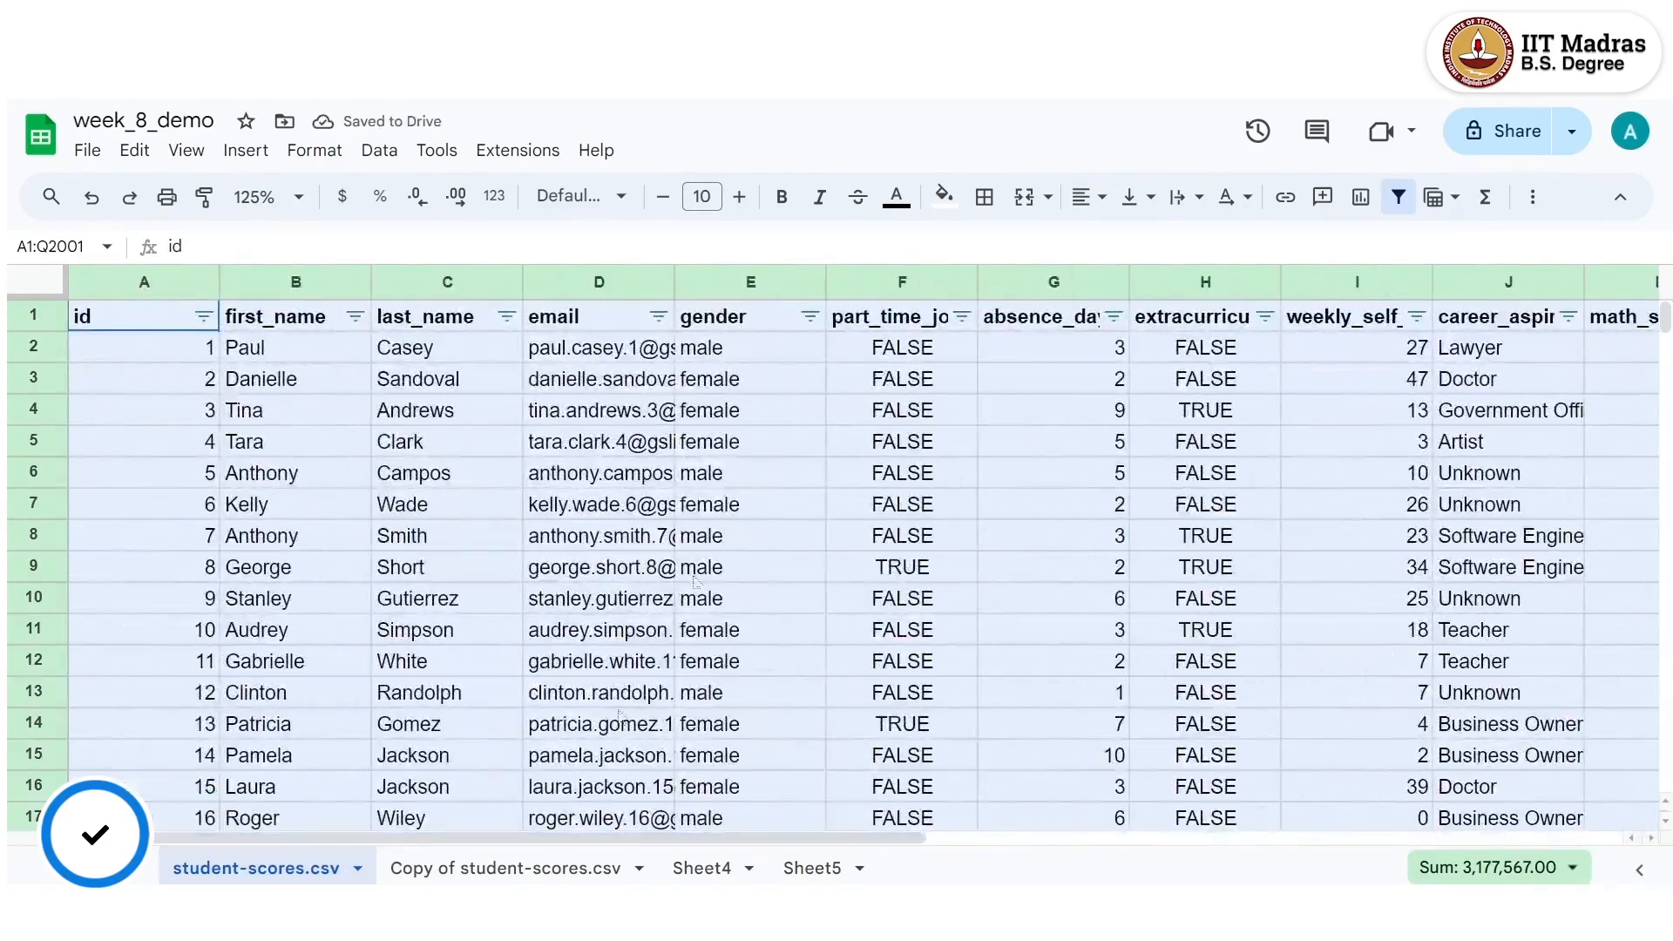
click(882, 384)
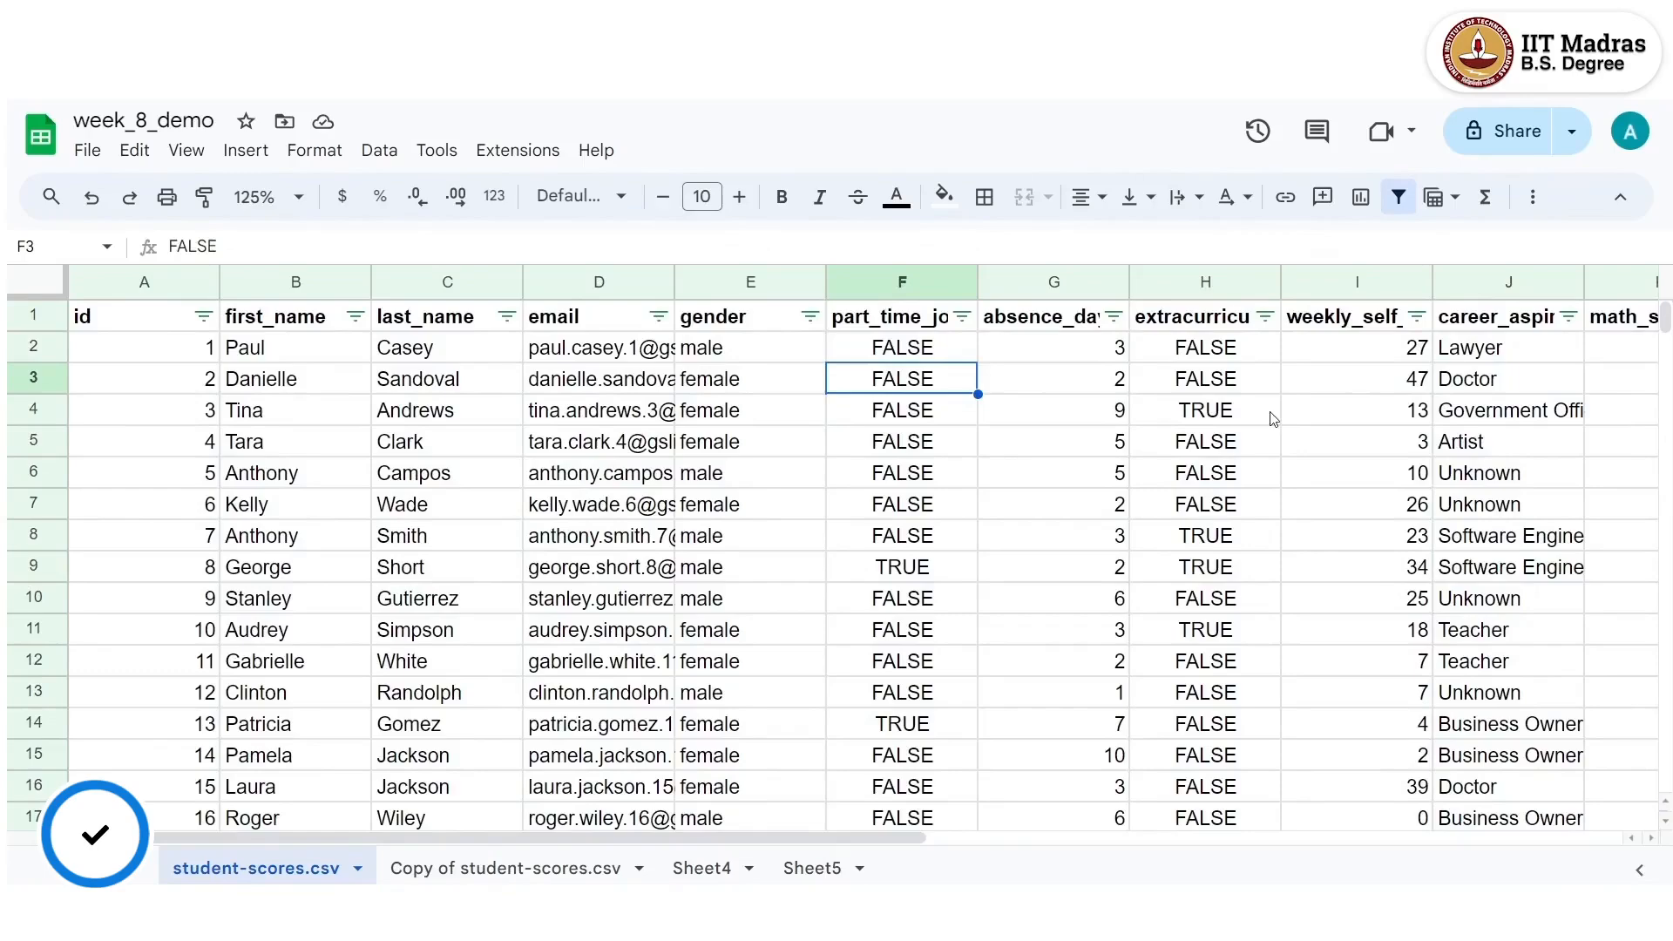
Filter the career_aspiration column by values so that only Artist is shown.
click(1568, 317)
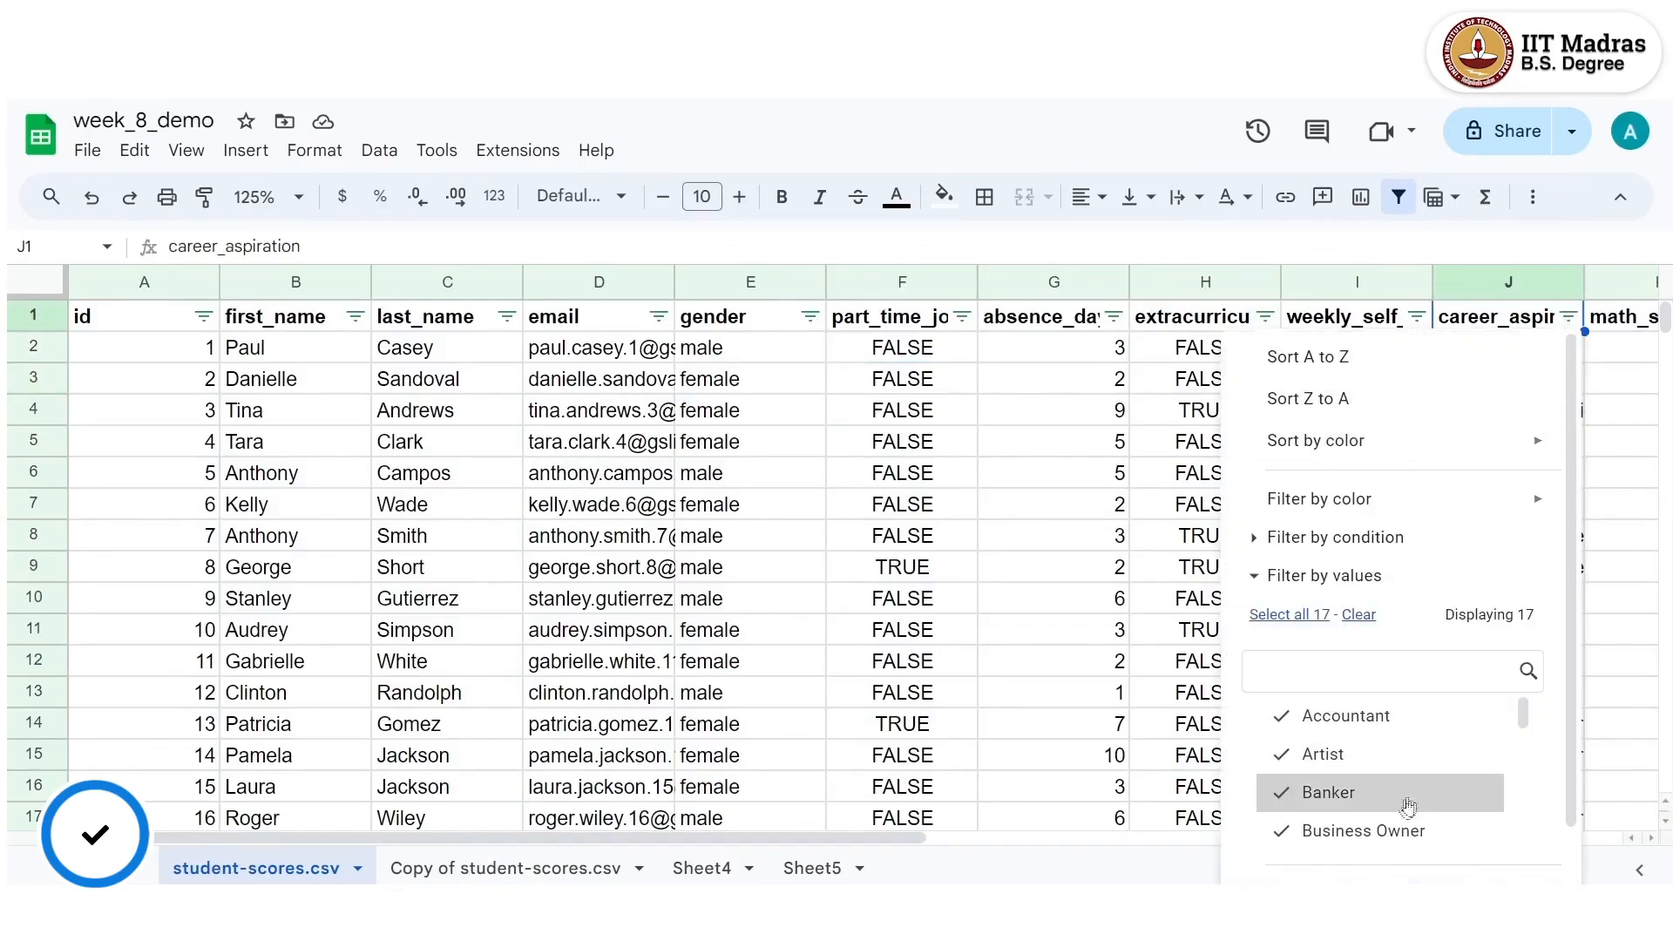
click(1359, 615)
click(1370, 757)
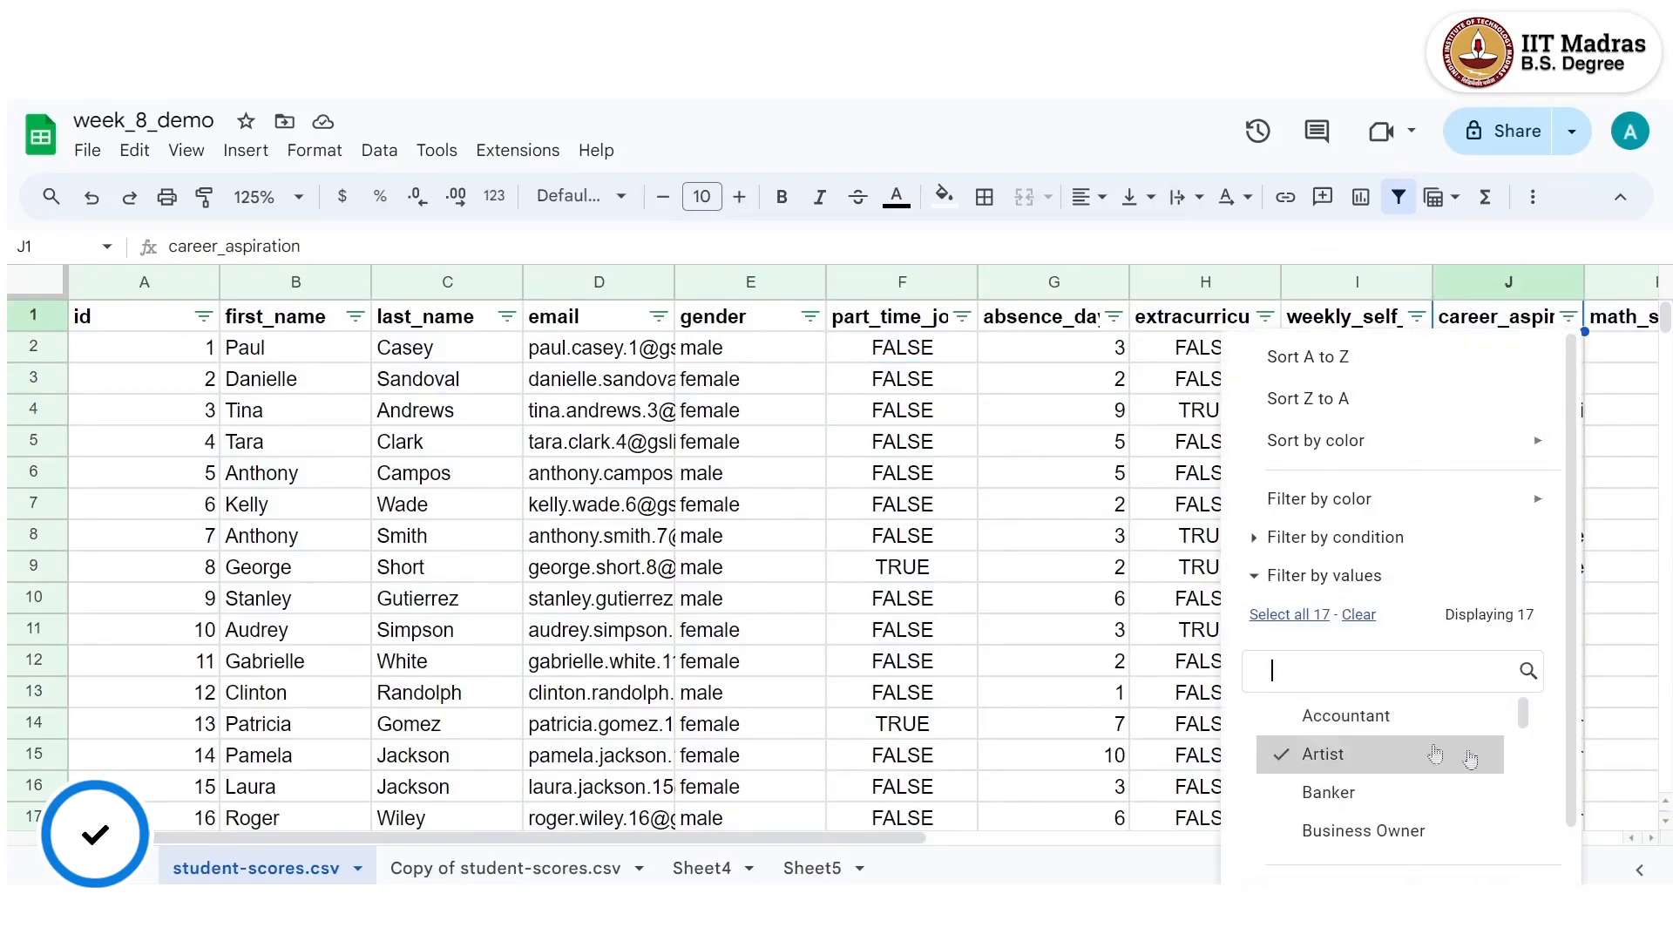
scroll(1412, 785, down, 1)
click(1504, 855)
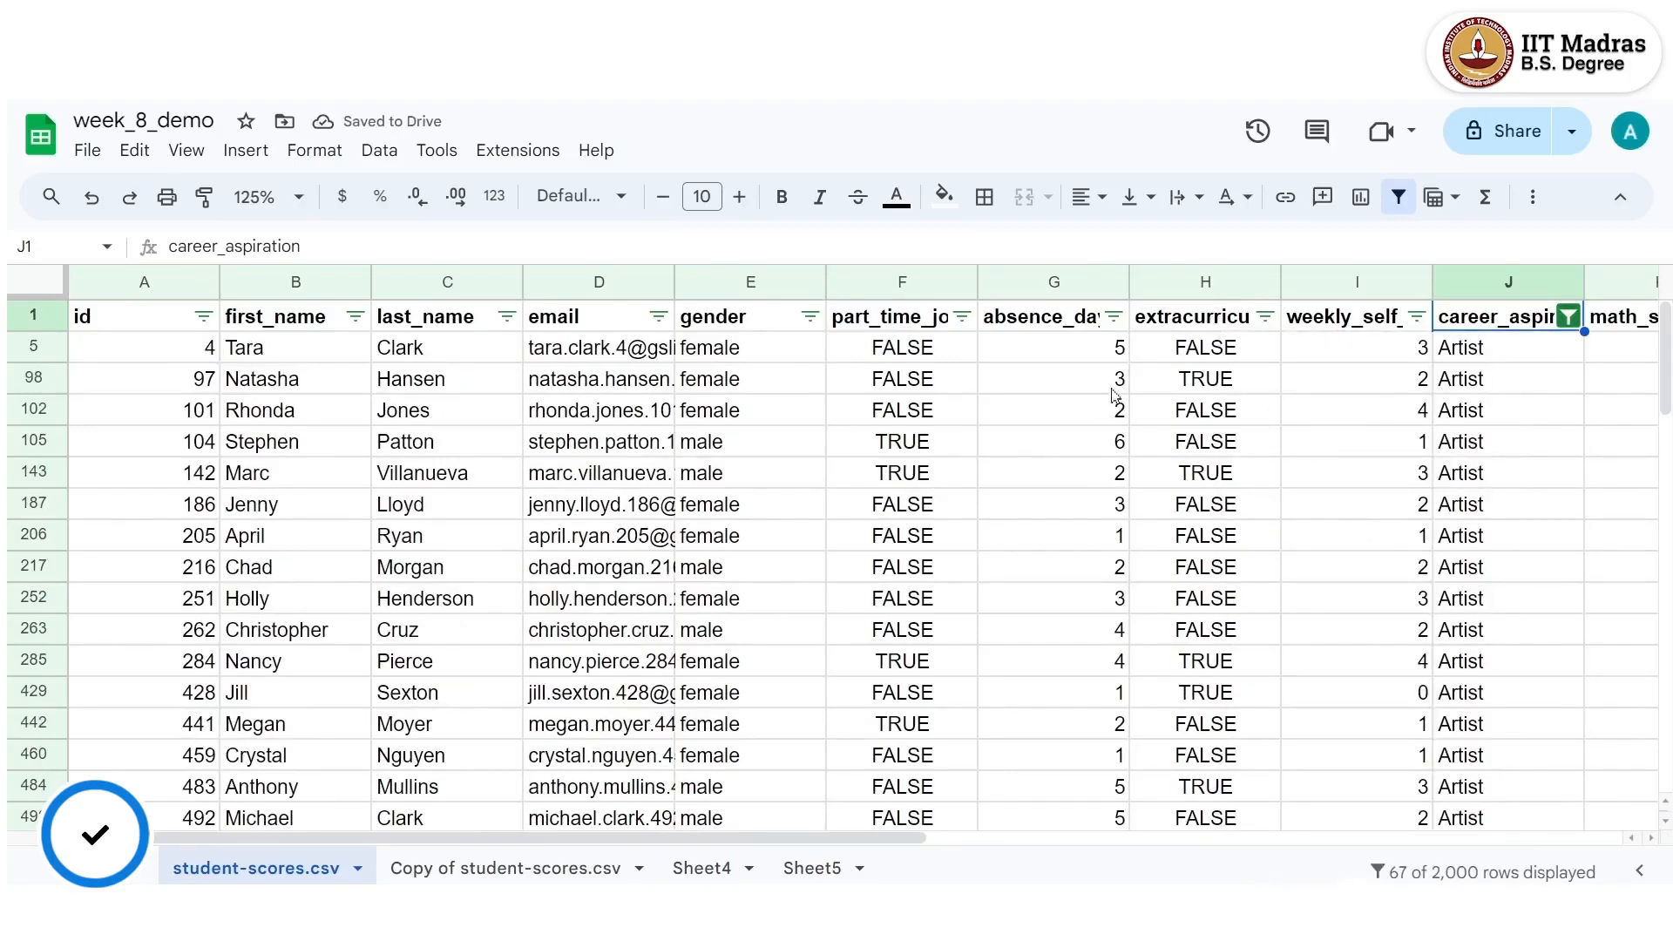
Filter the gender column to female by excluding male, and look through the filtered rows.
click(810, 316)
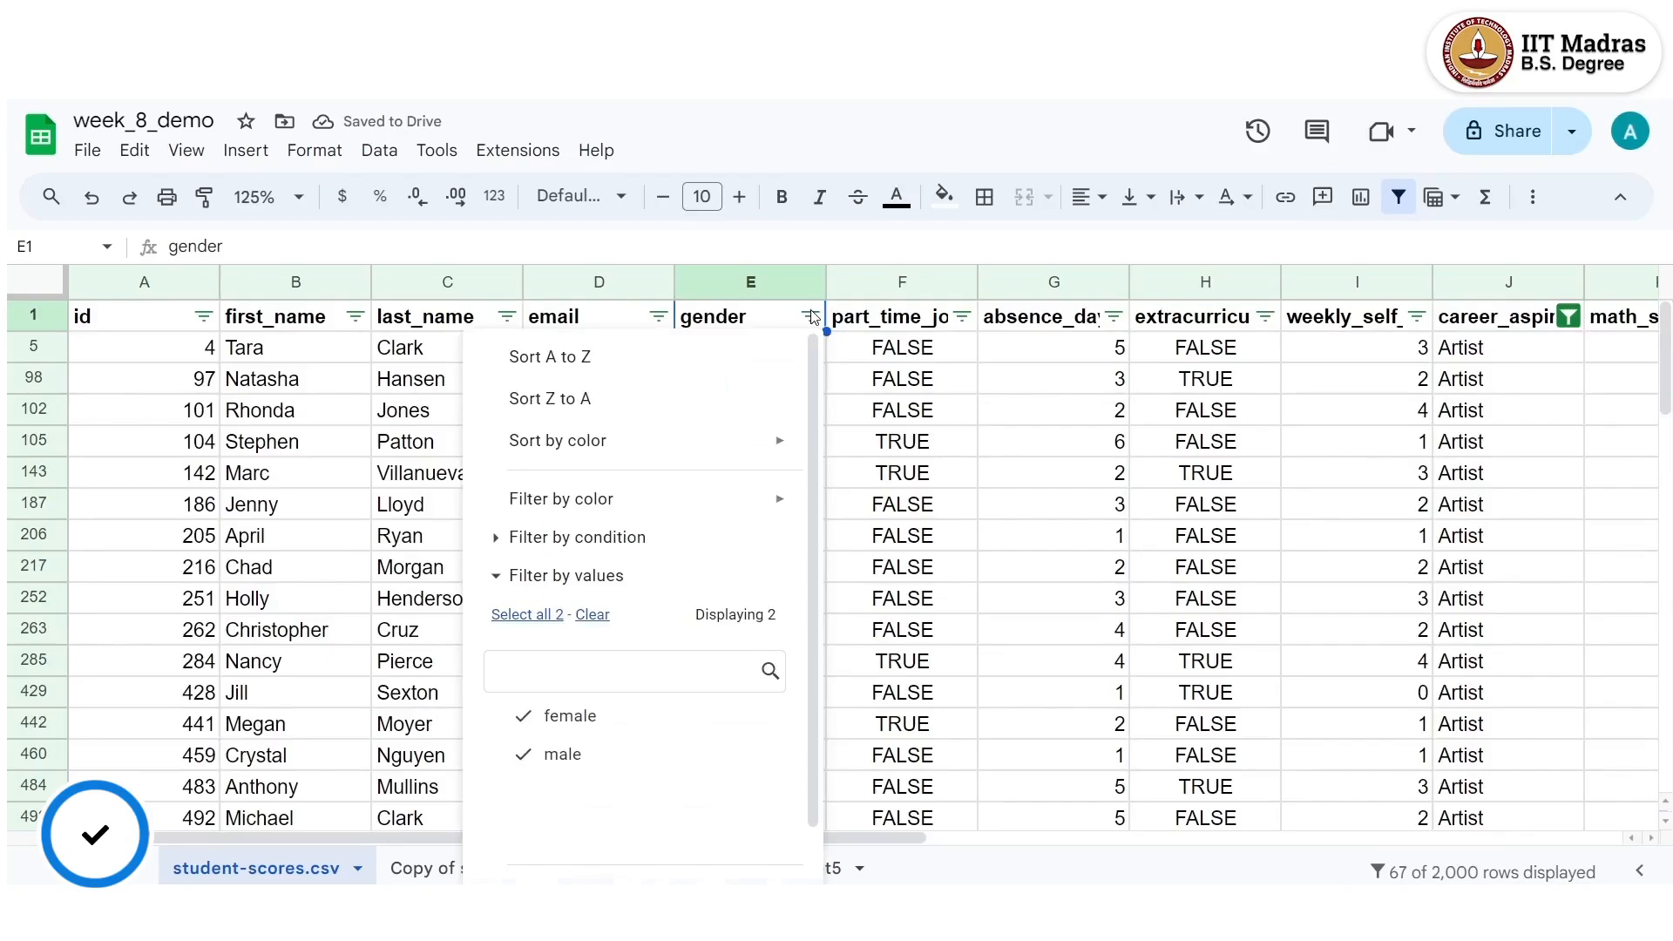
click(578, 755)
scroll(610, 784, down, 1)
click(742, 849)
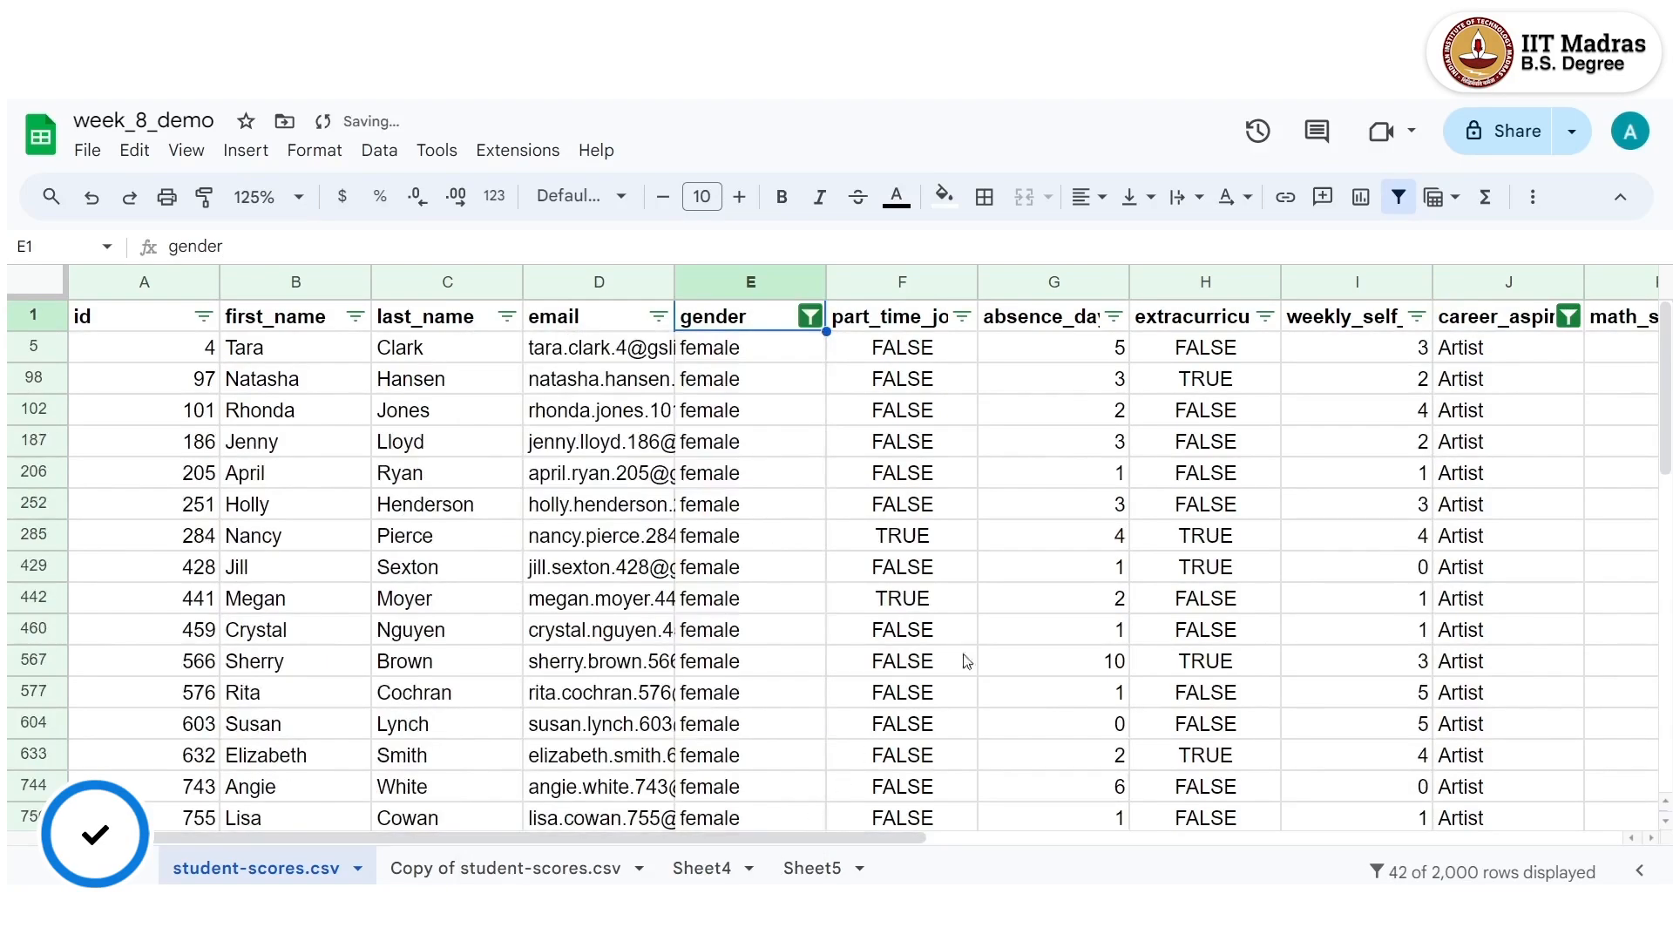
scroll(967, 658, down, 10)
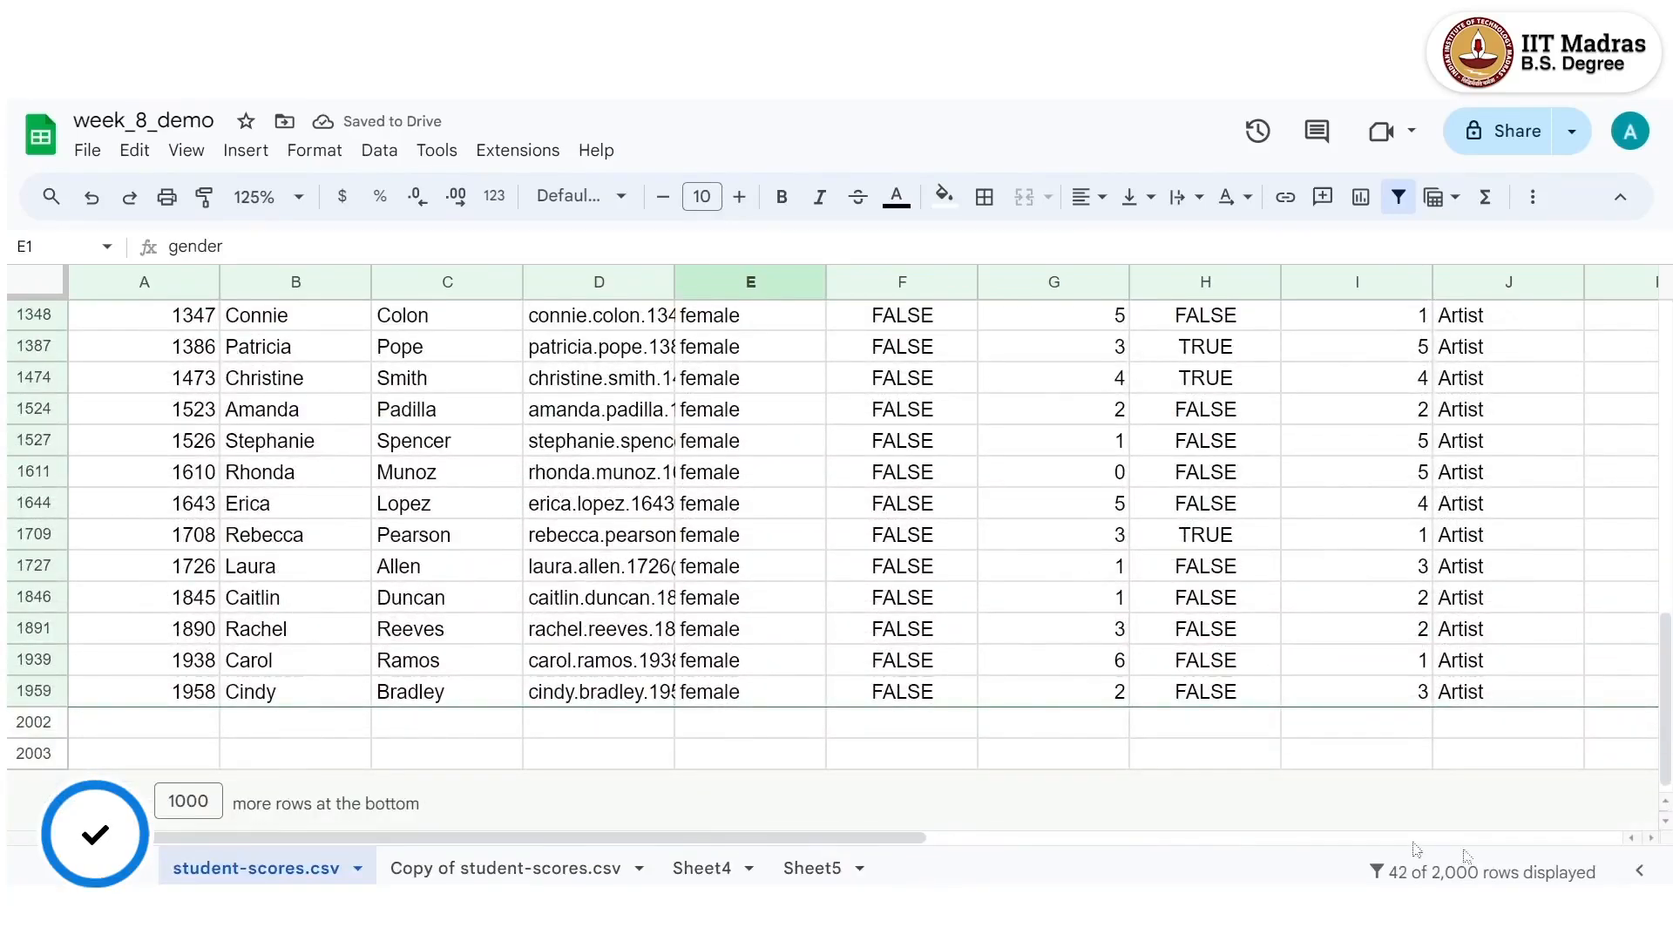
scroll(1027, 553, up, 10)
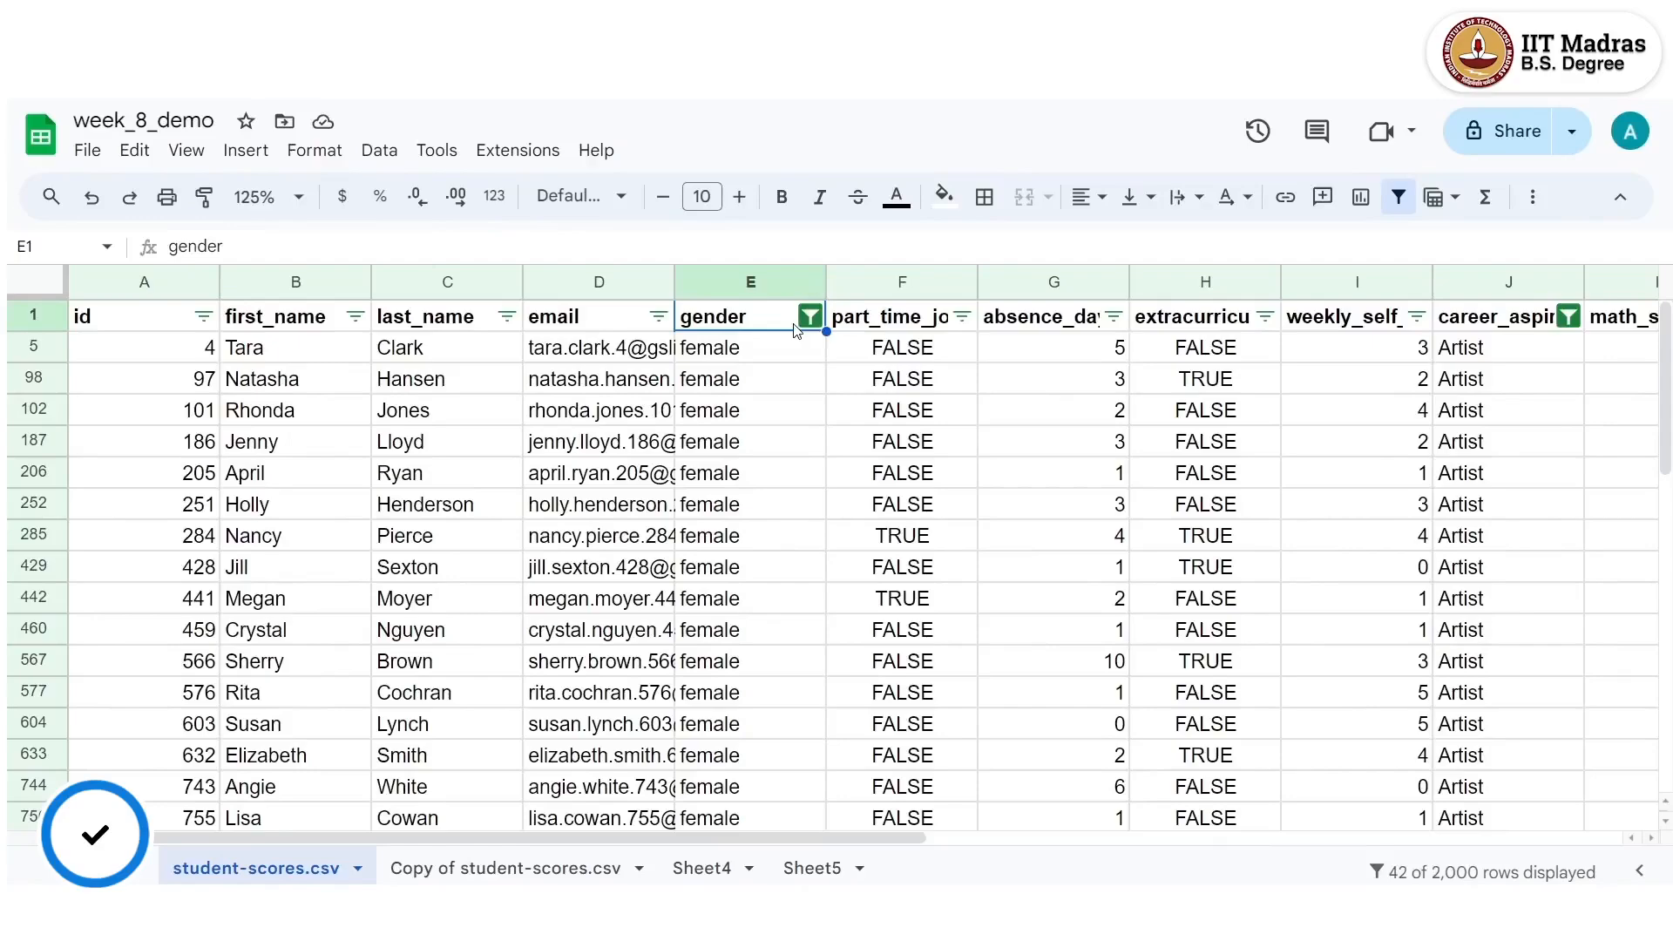
Switch the gender column filter to show only male, and look through the filtered rows.
click(810, 317)
click(563, 755)
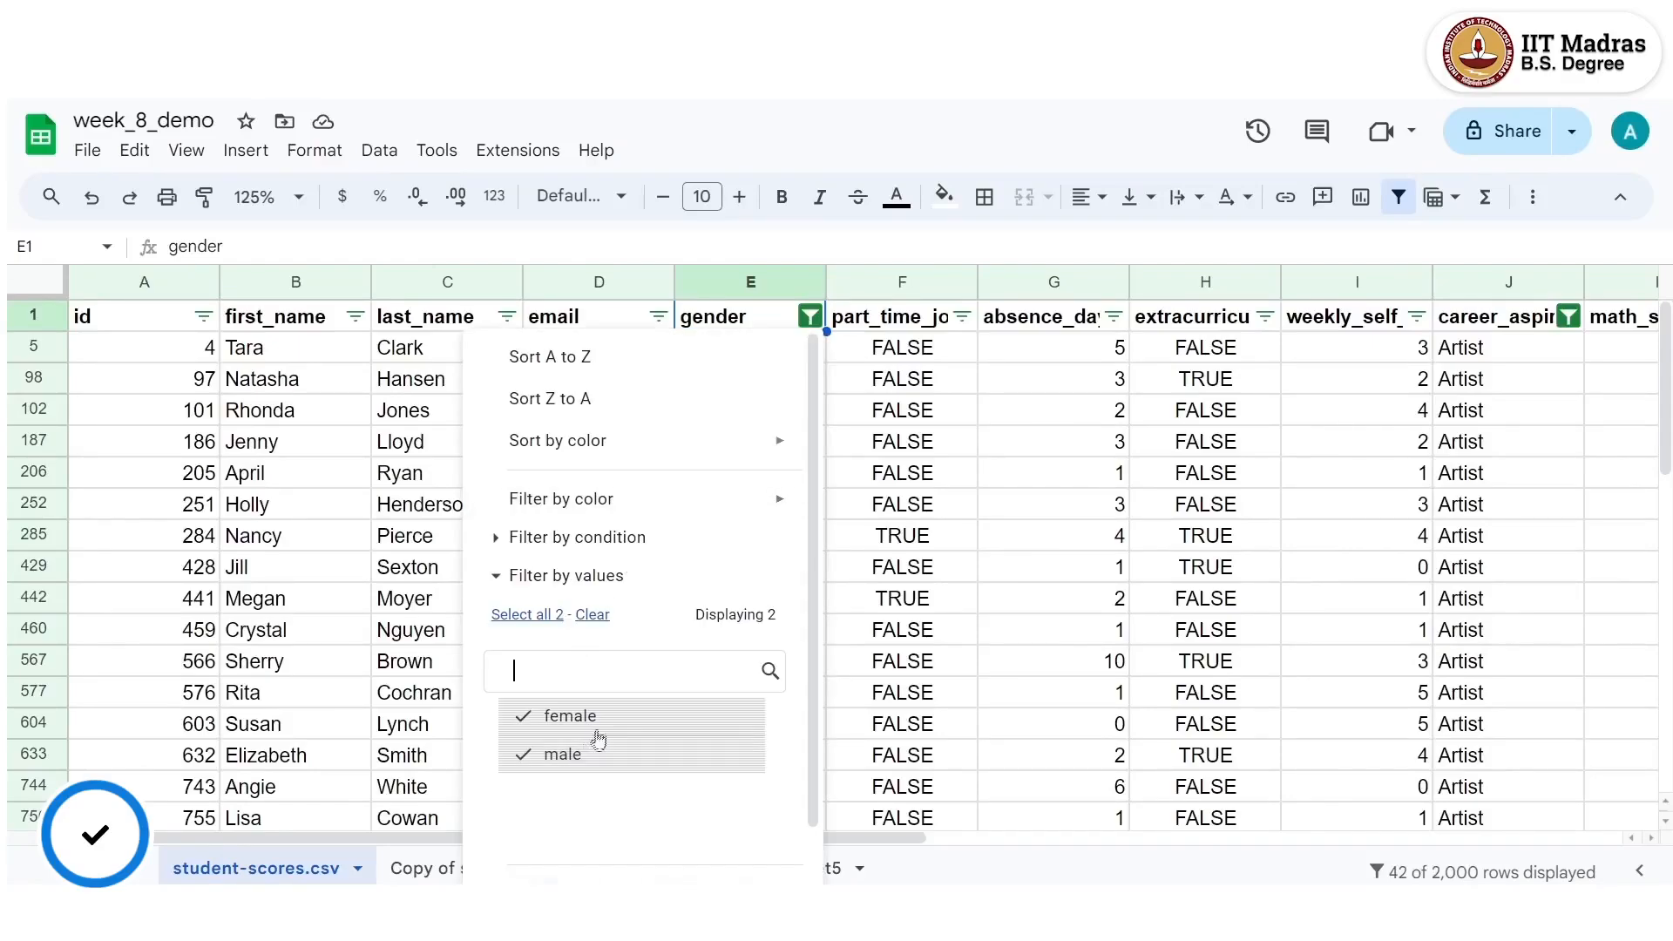
click(571, 716)
scroll(784, 784, down, 1)
click(740, 851)
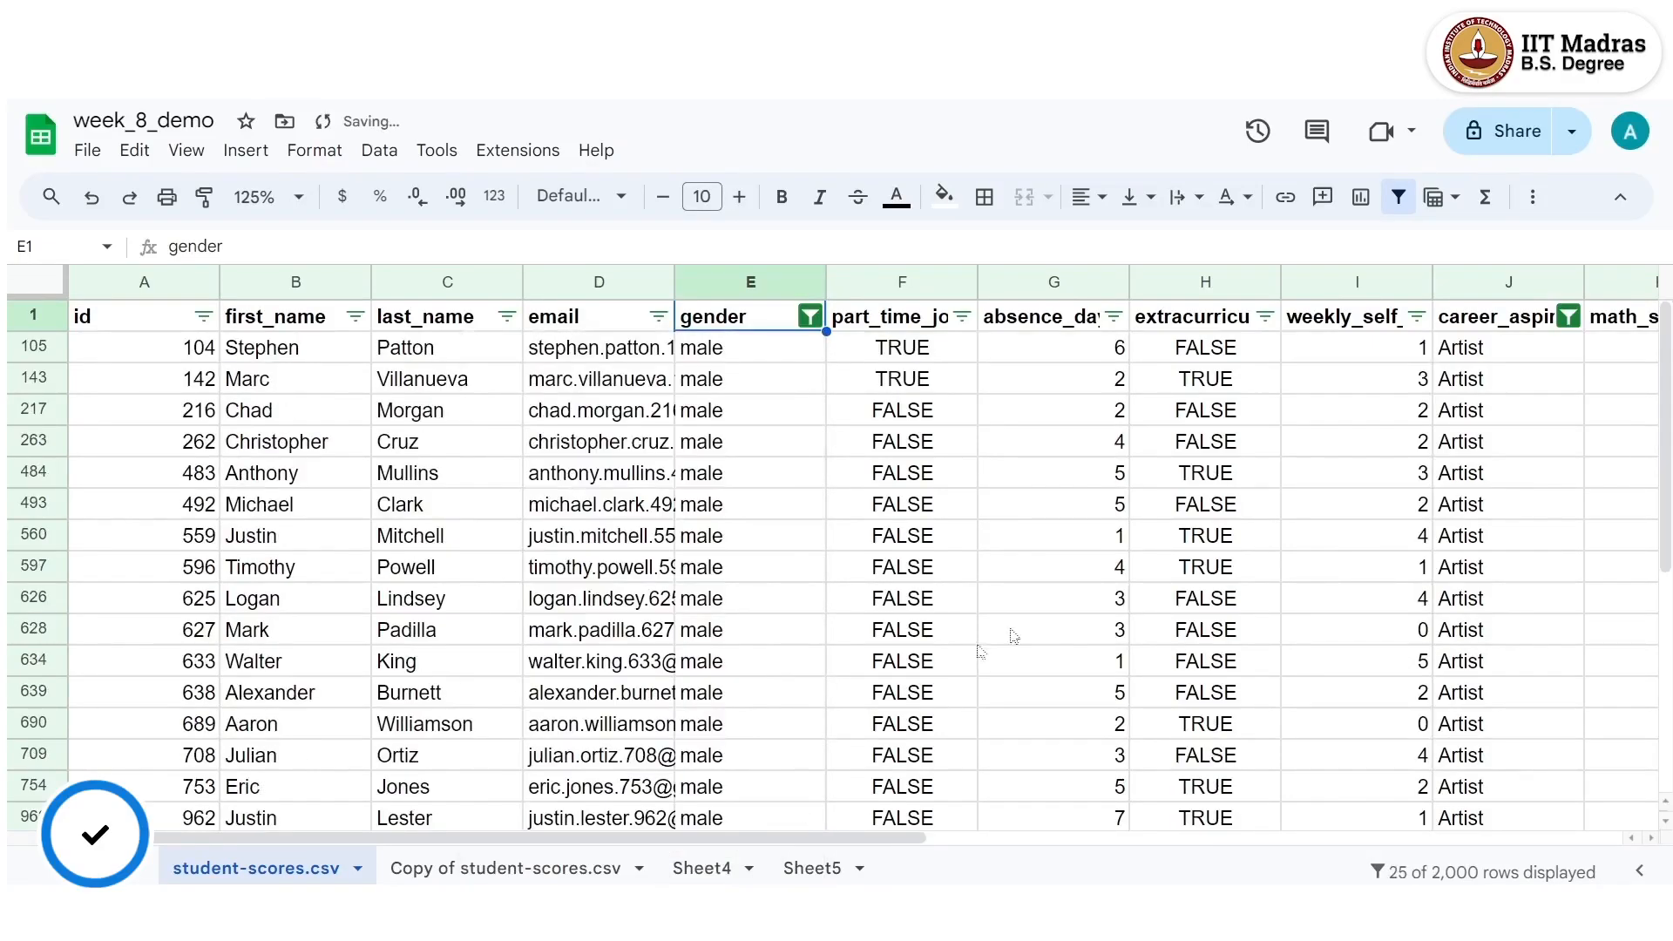
scroll(1105, 584, down, 3)
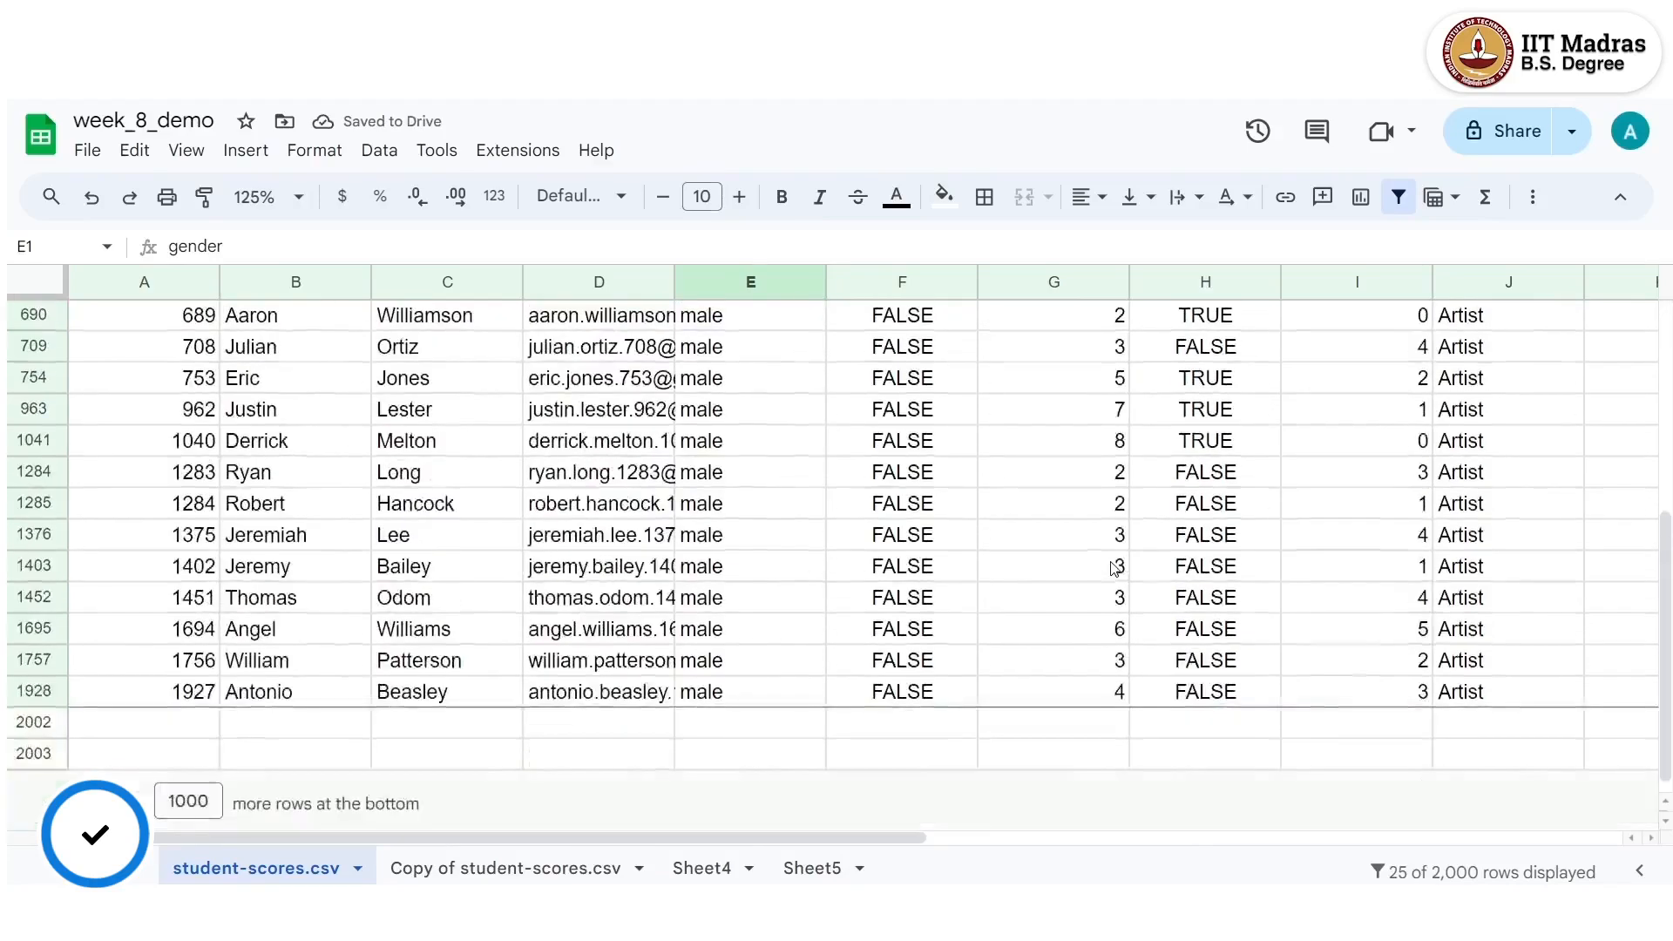
scroll(1115, 566, up, 3)
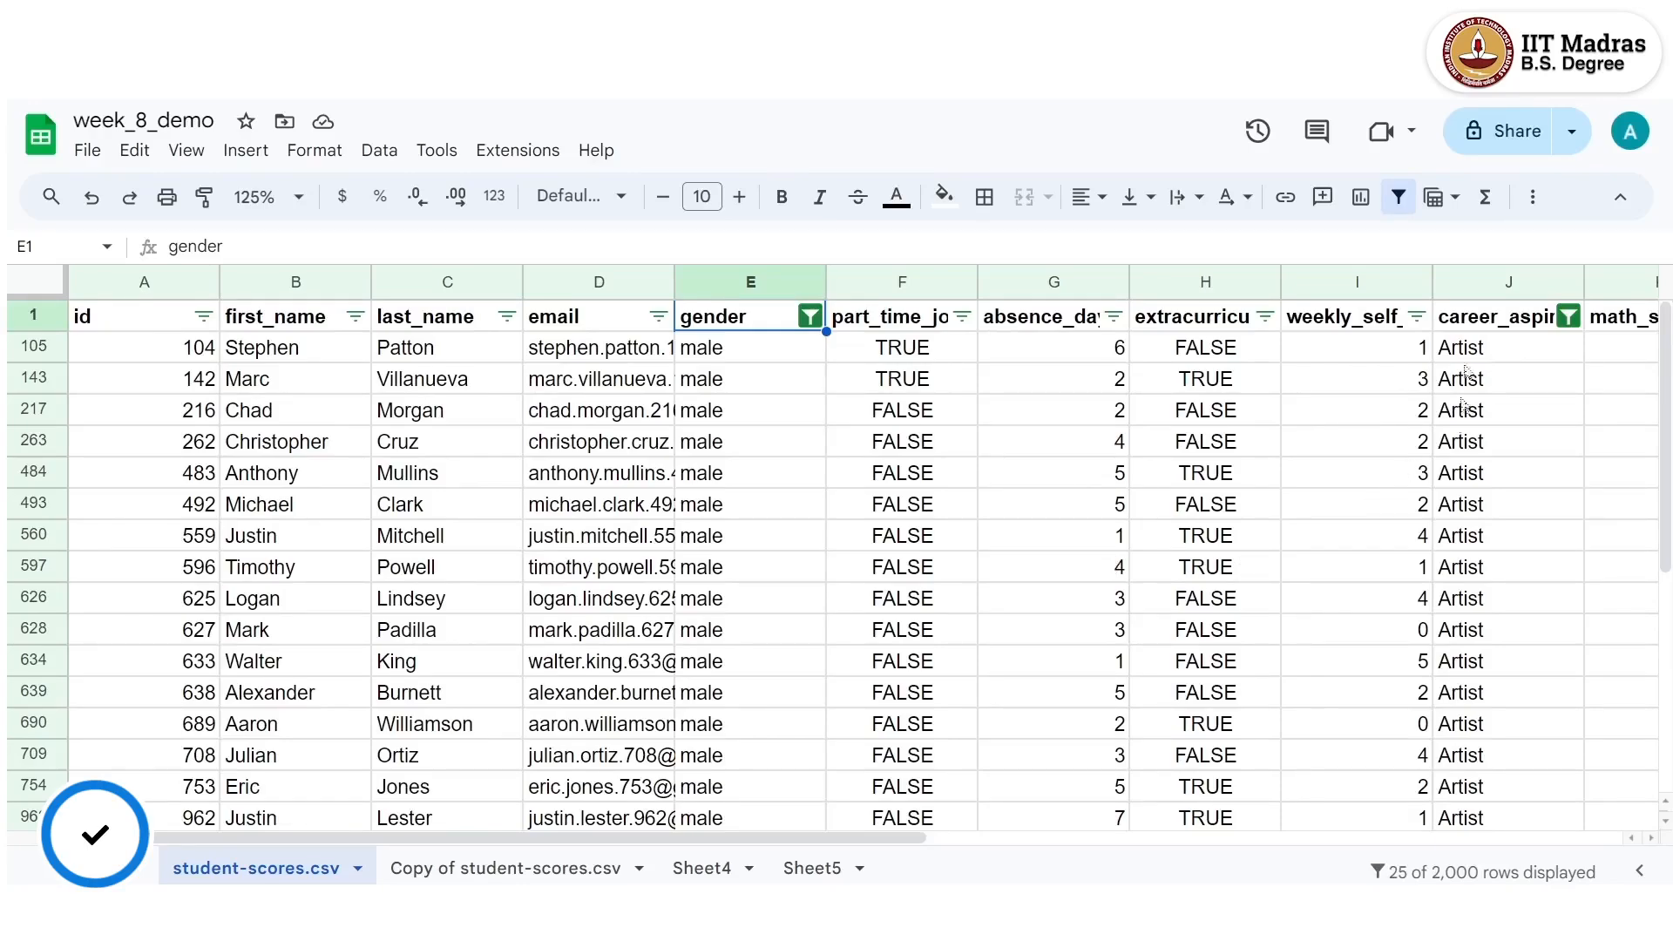
Browse the list of available spreadsheet functions, including the Math category, without inserting any.
click(1485, 216)
scroll(1397, 343, down, 3)
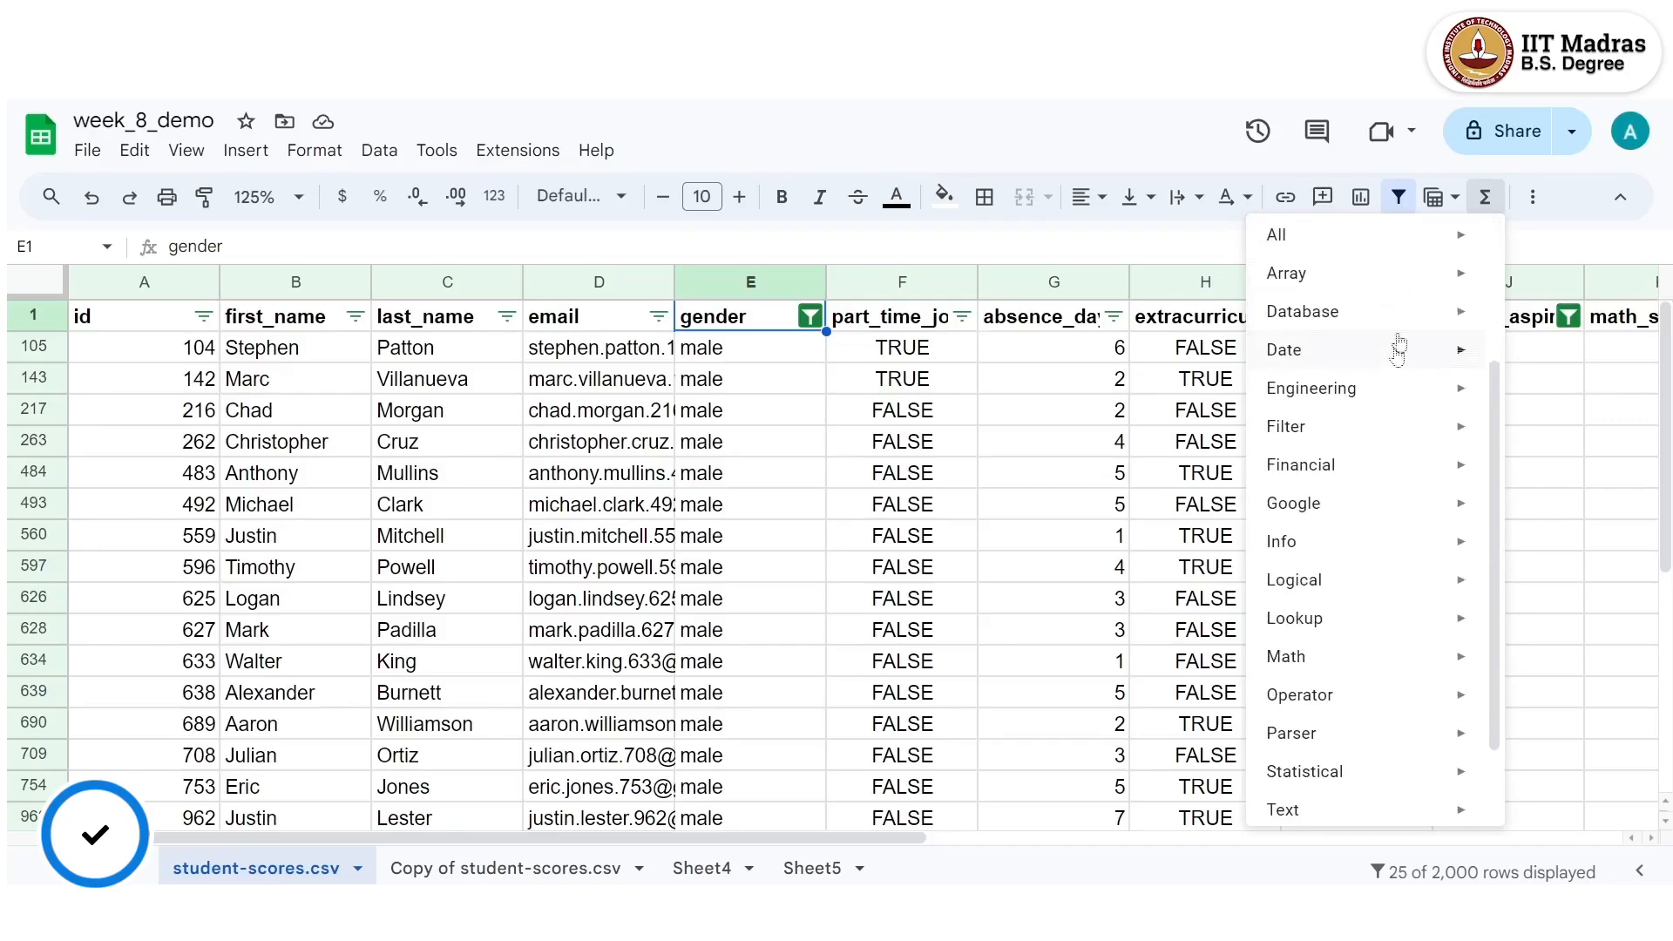
scroll(1360, 362, up, 2)
scroll(1359, 362, up, 1)
click(1483, 206)
click(1486, 207)
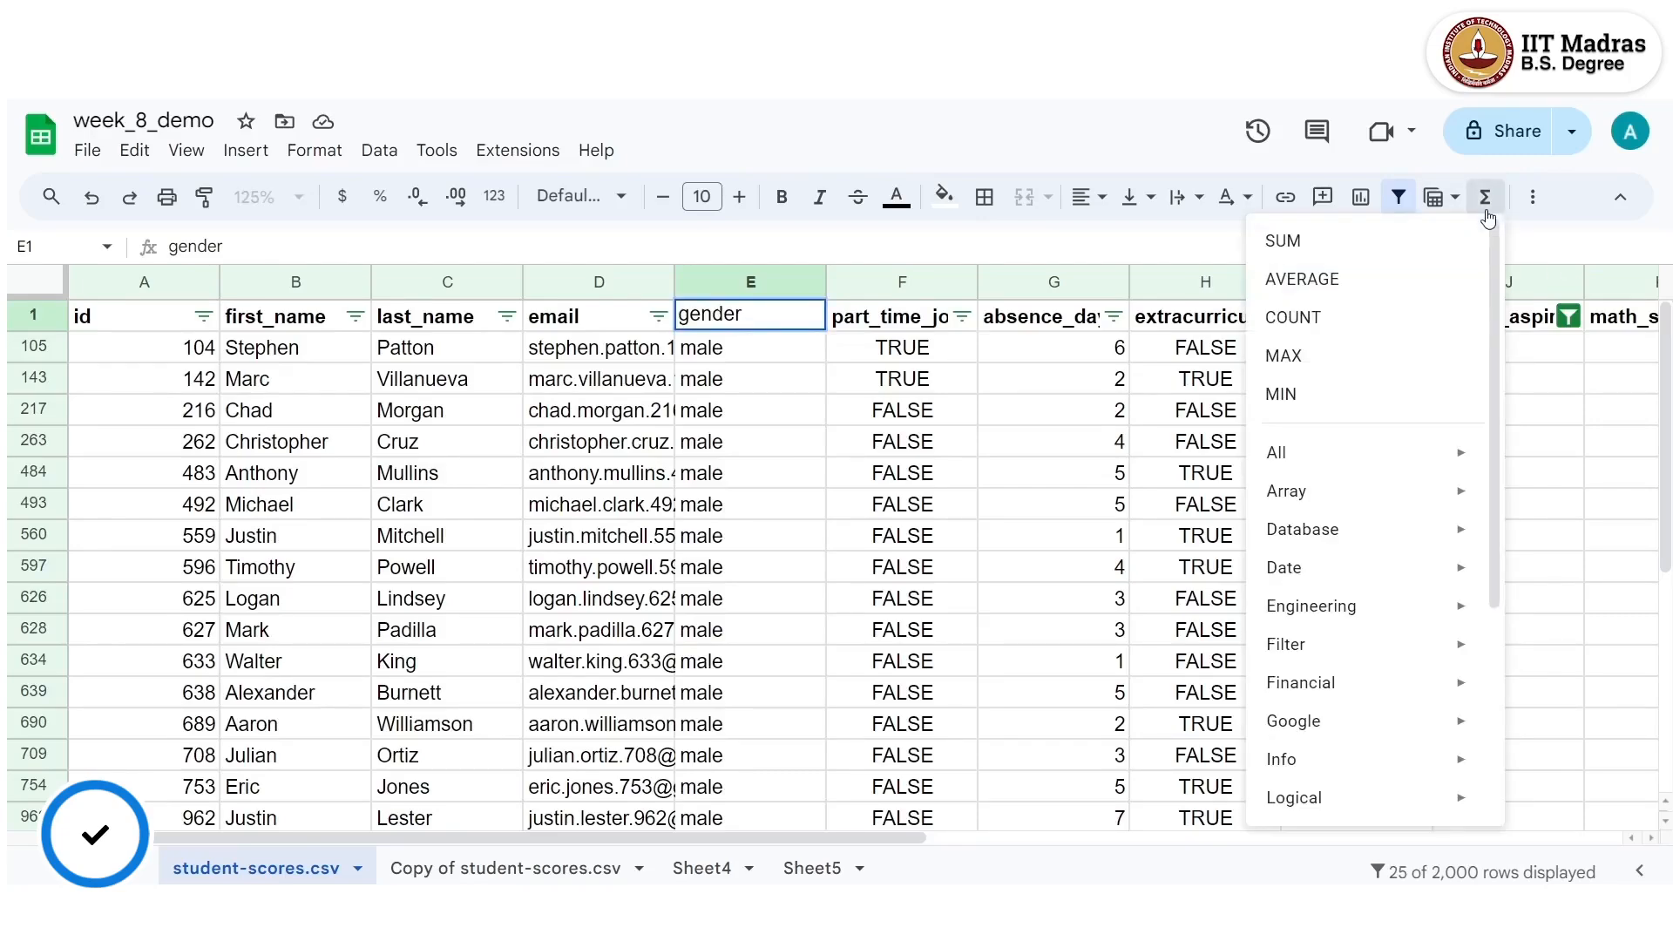
scroll(1407, 405, down, 3)
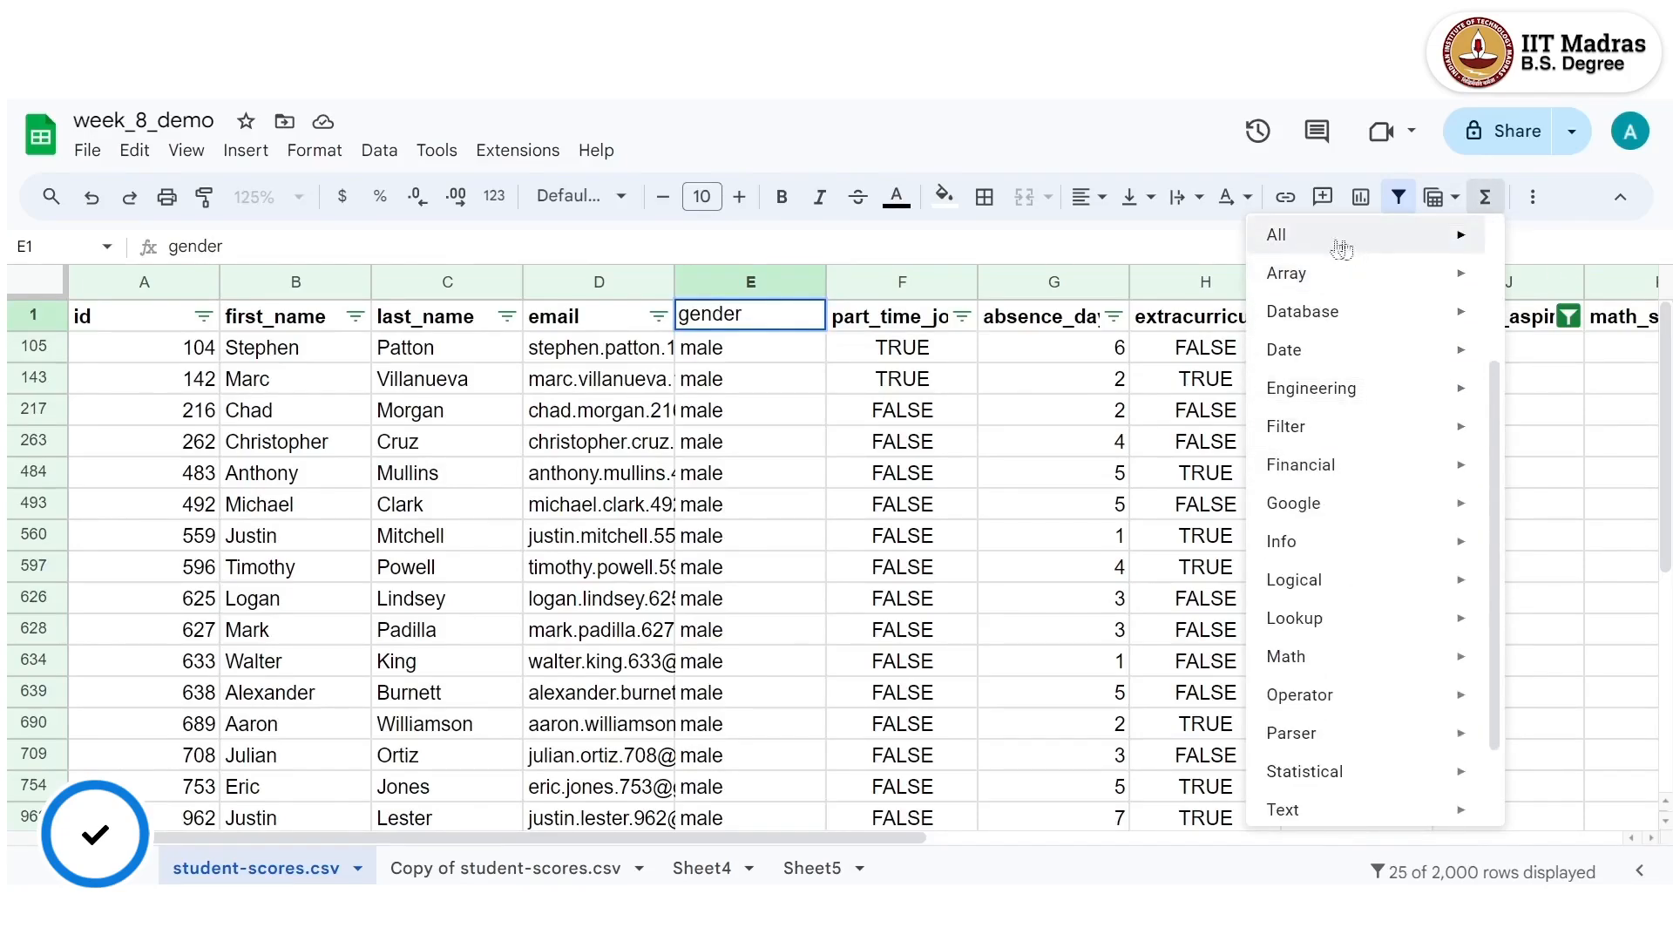
scroll(1343, 383, down, 2)
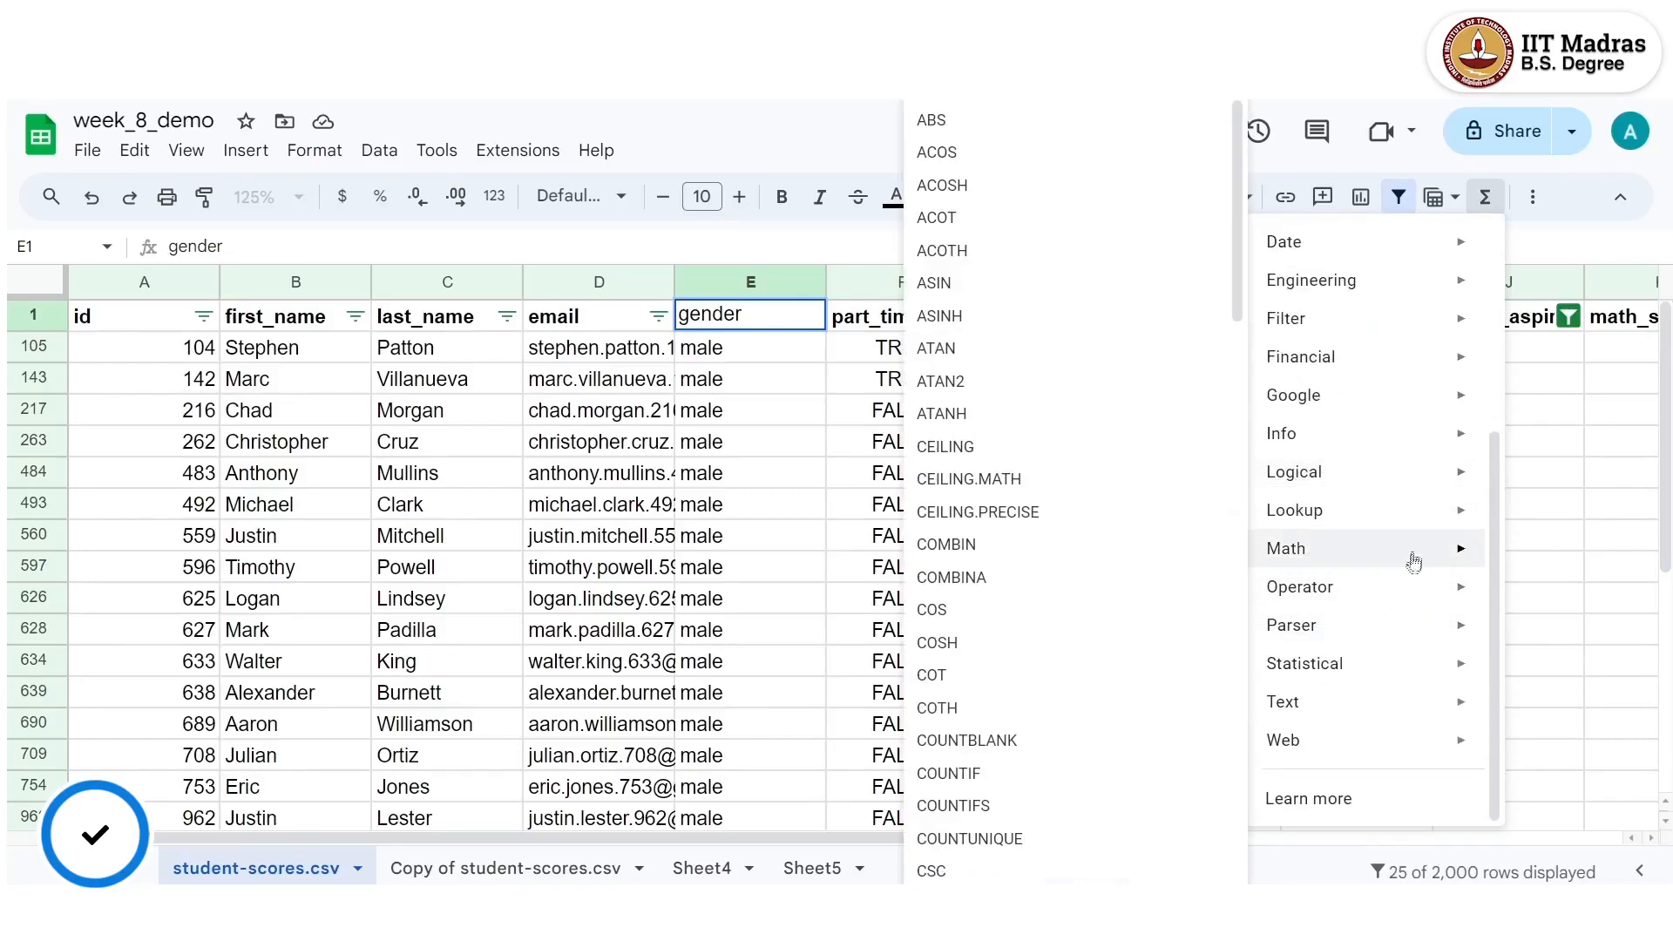
scroll(1414, 551, up, 4)
click(1565, 254)
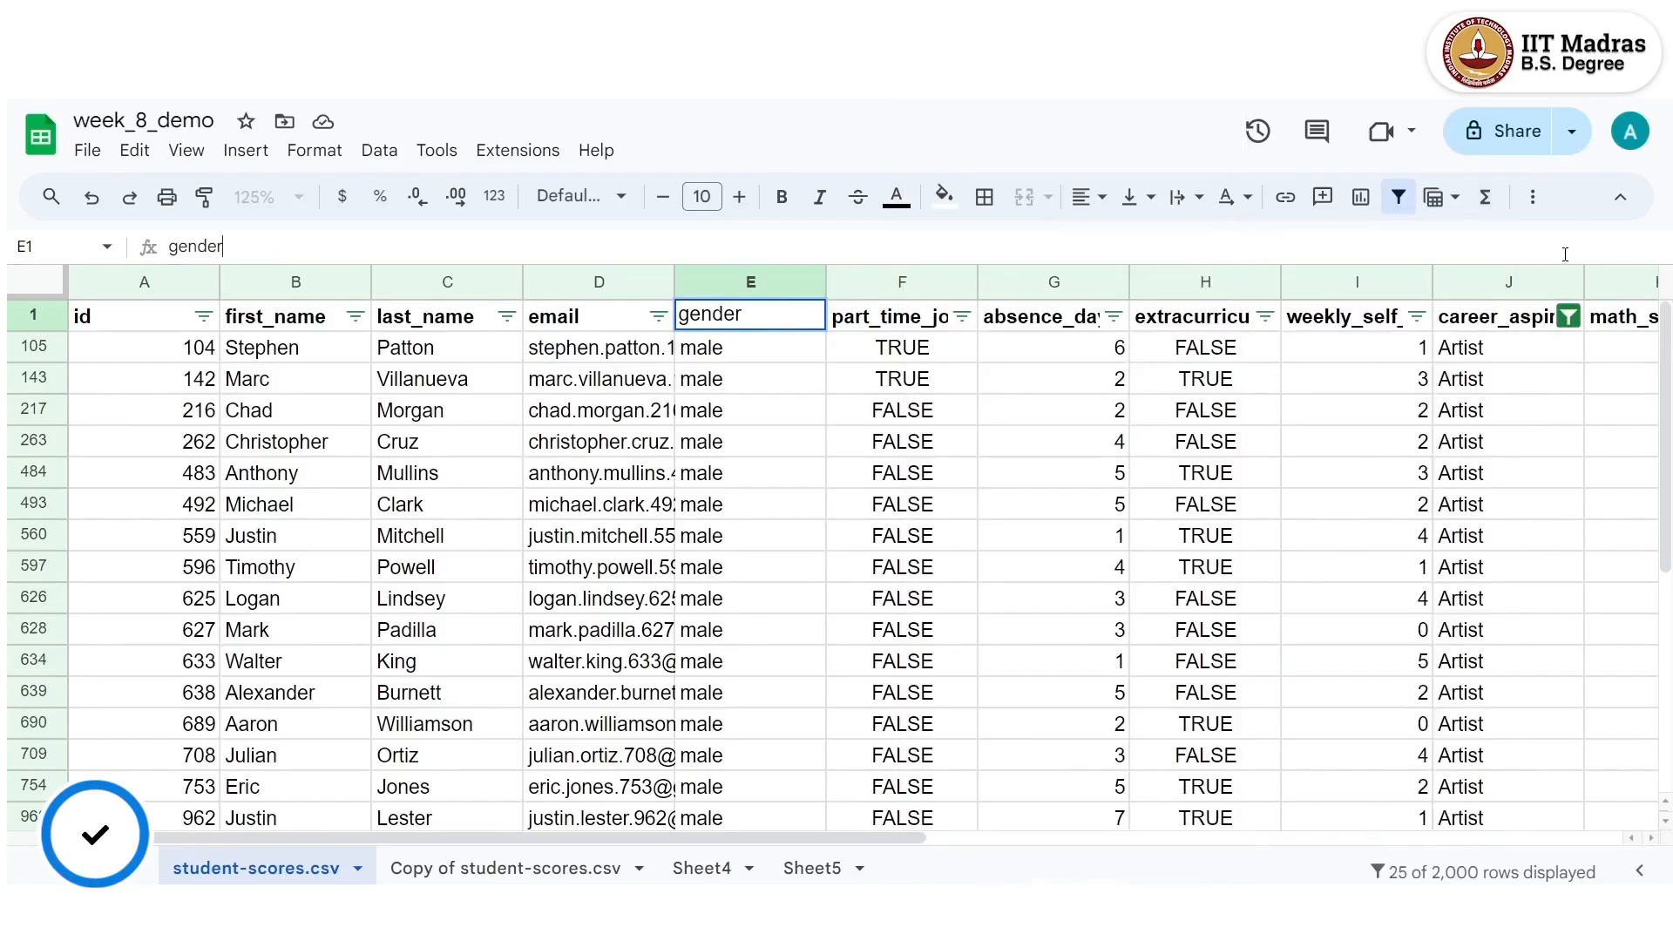